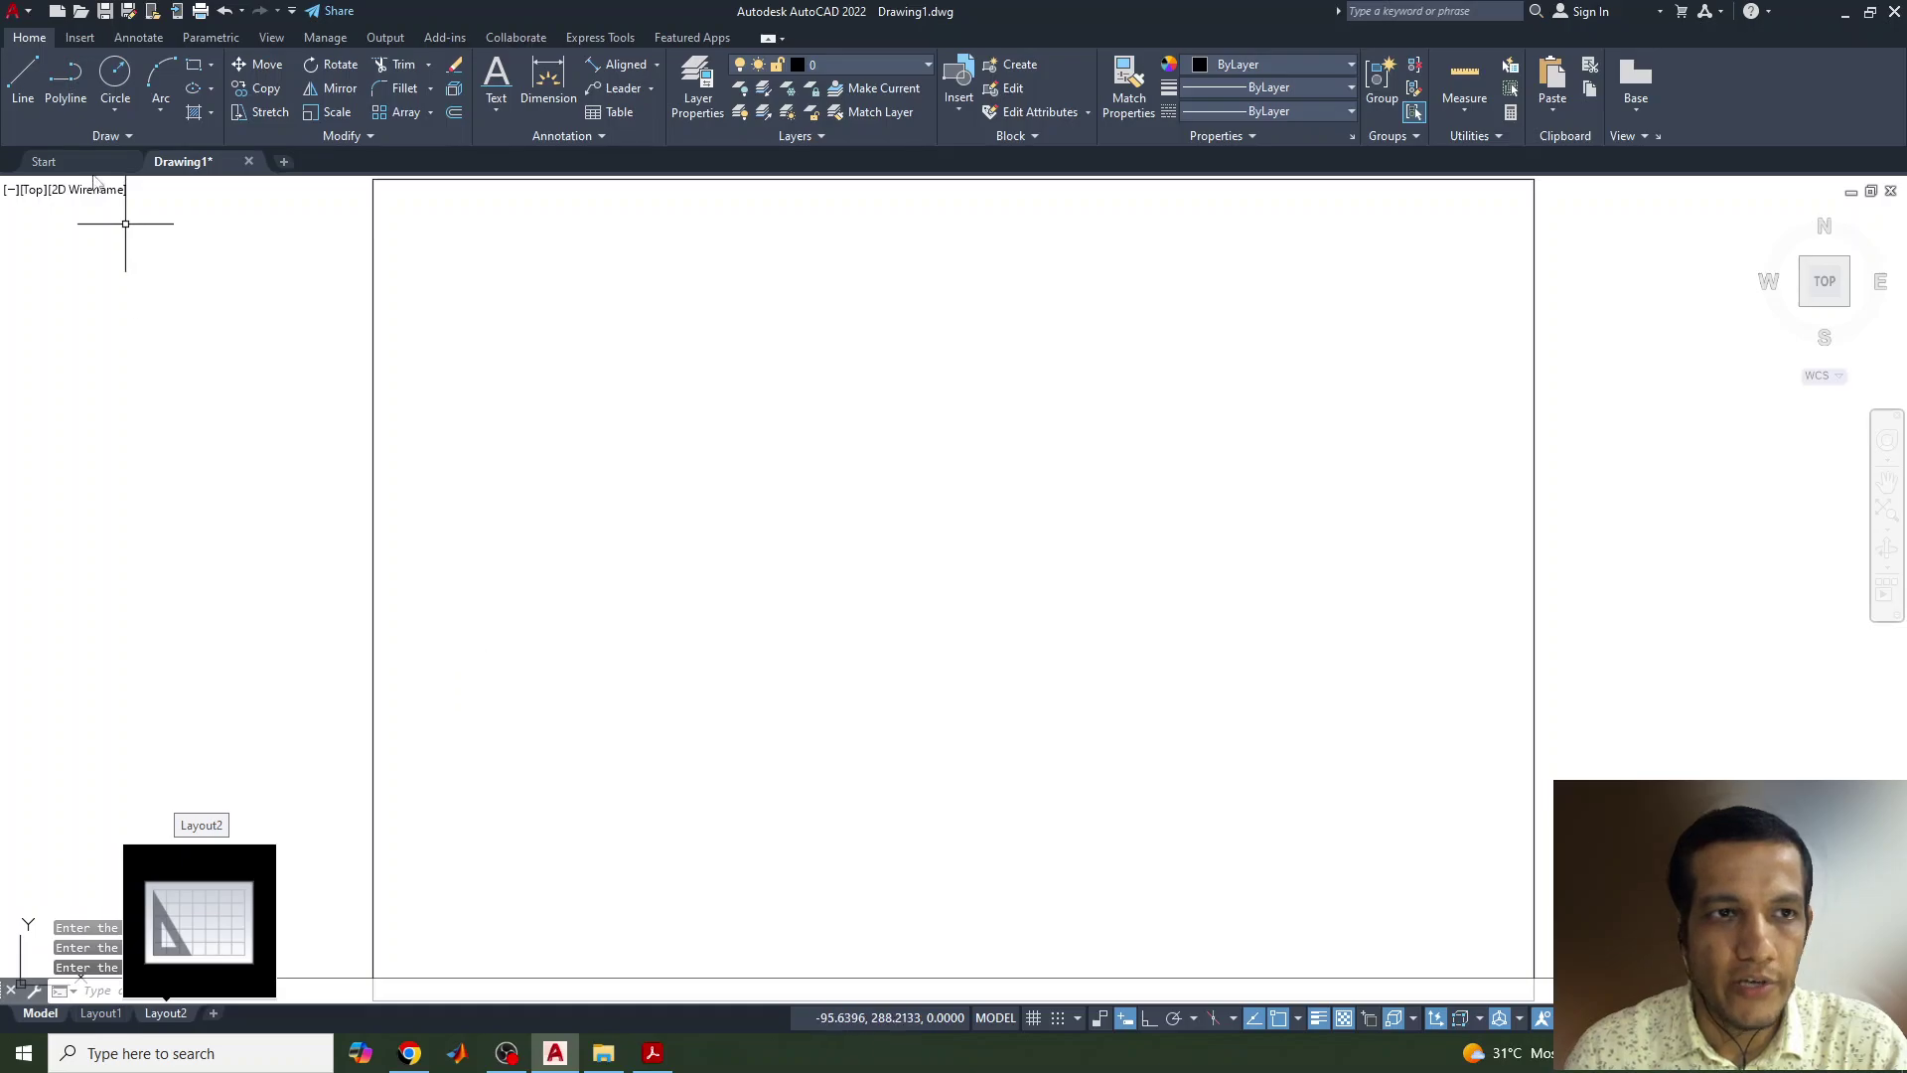
Step: With Ortho on, draw two connected axis lines inside the frame: 160 vertically downward, then 200 horizontally to the right
{"action": "left_click", "coordinate": [21, 79]}
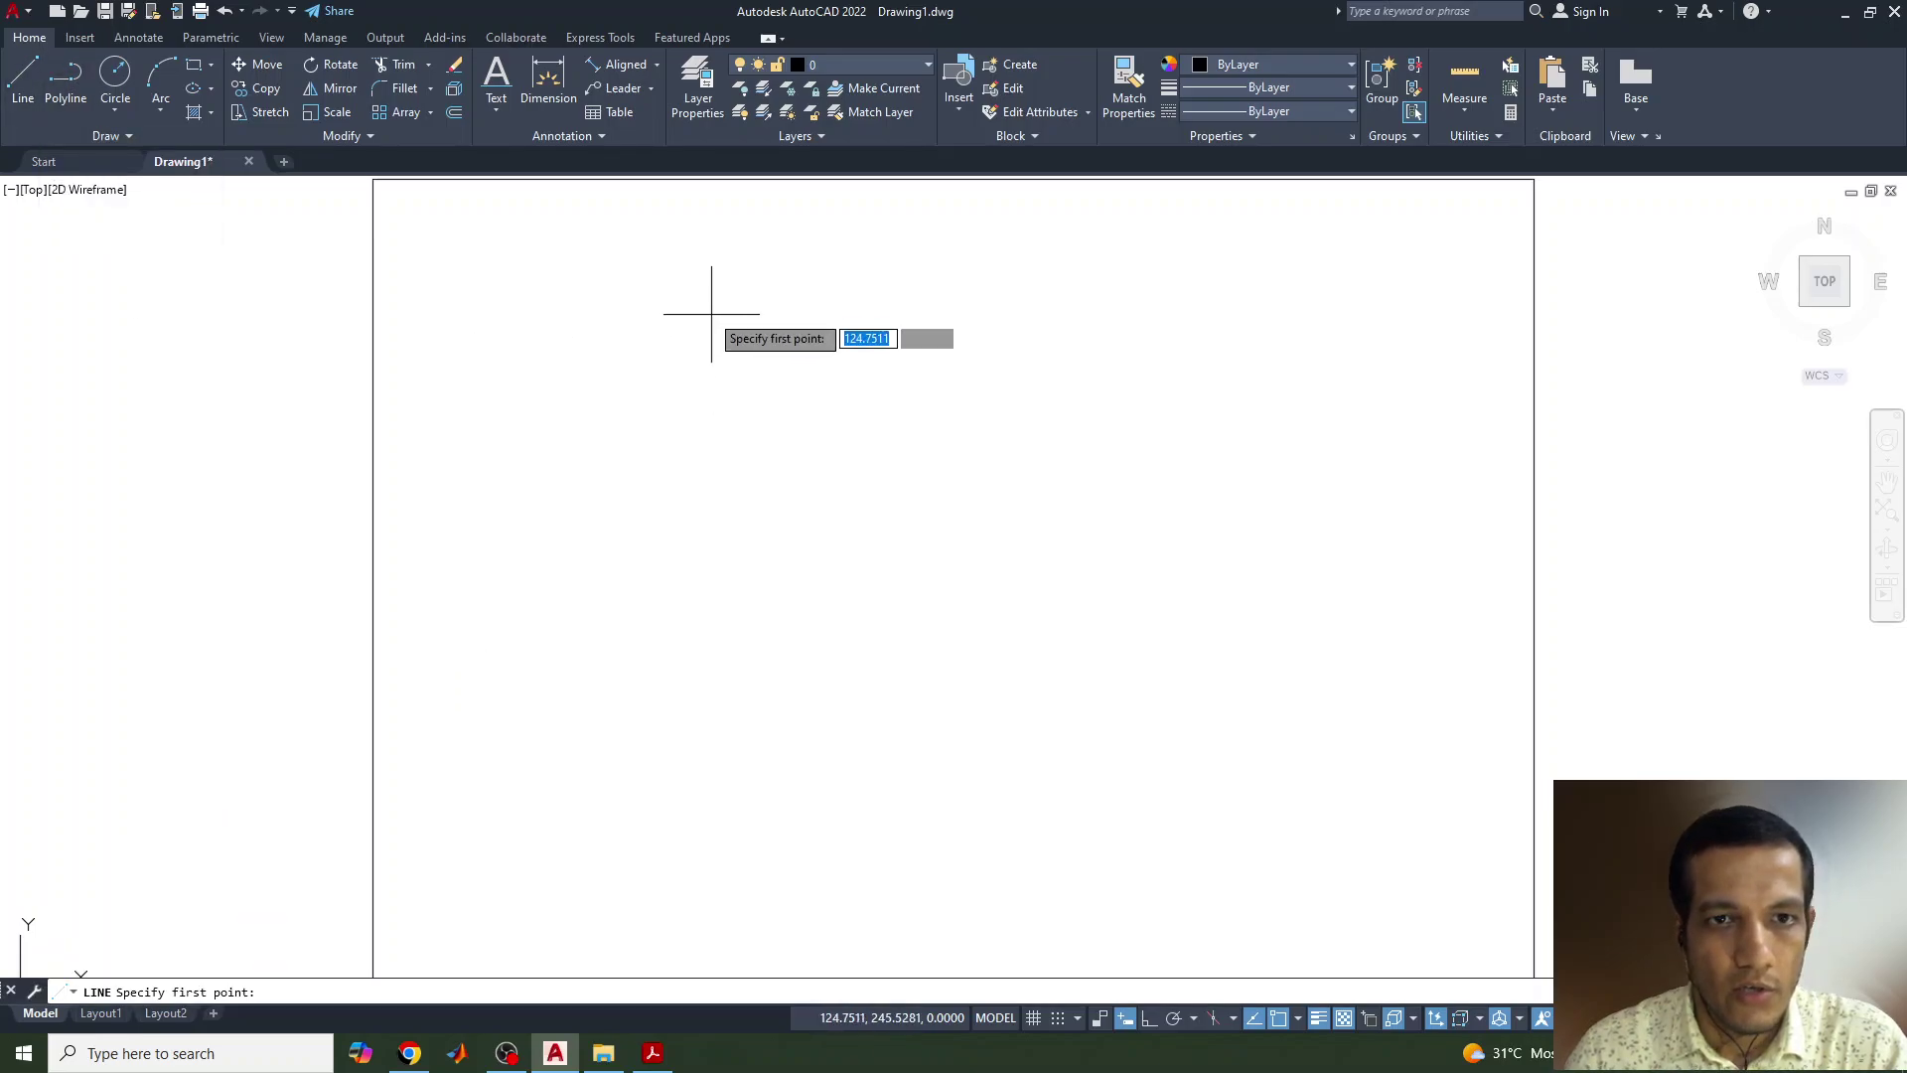
{"action": "left_click", "coordinate": [561, 266]}
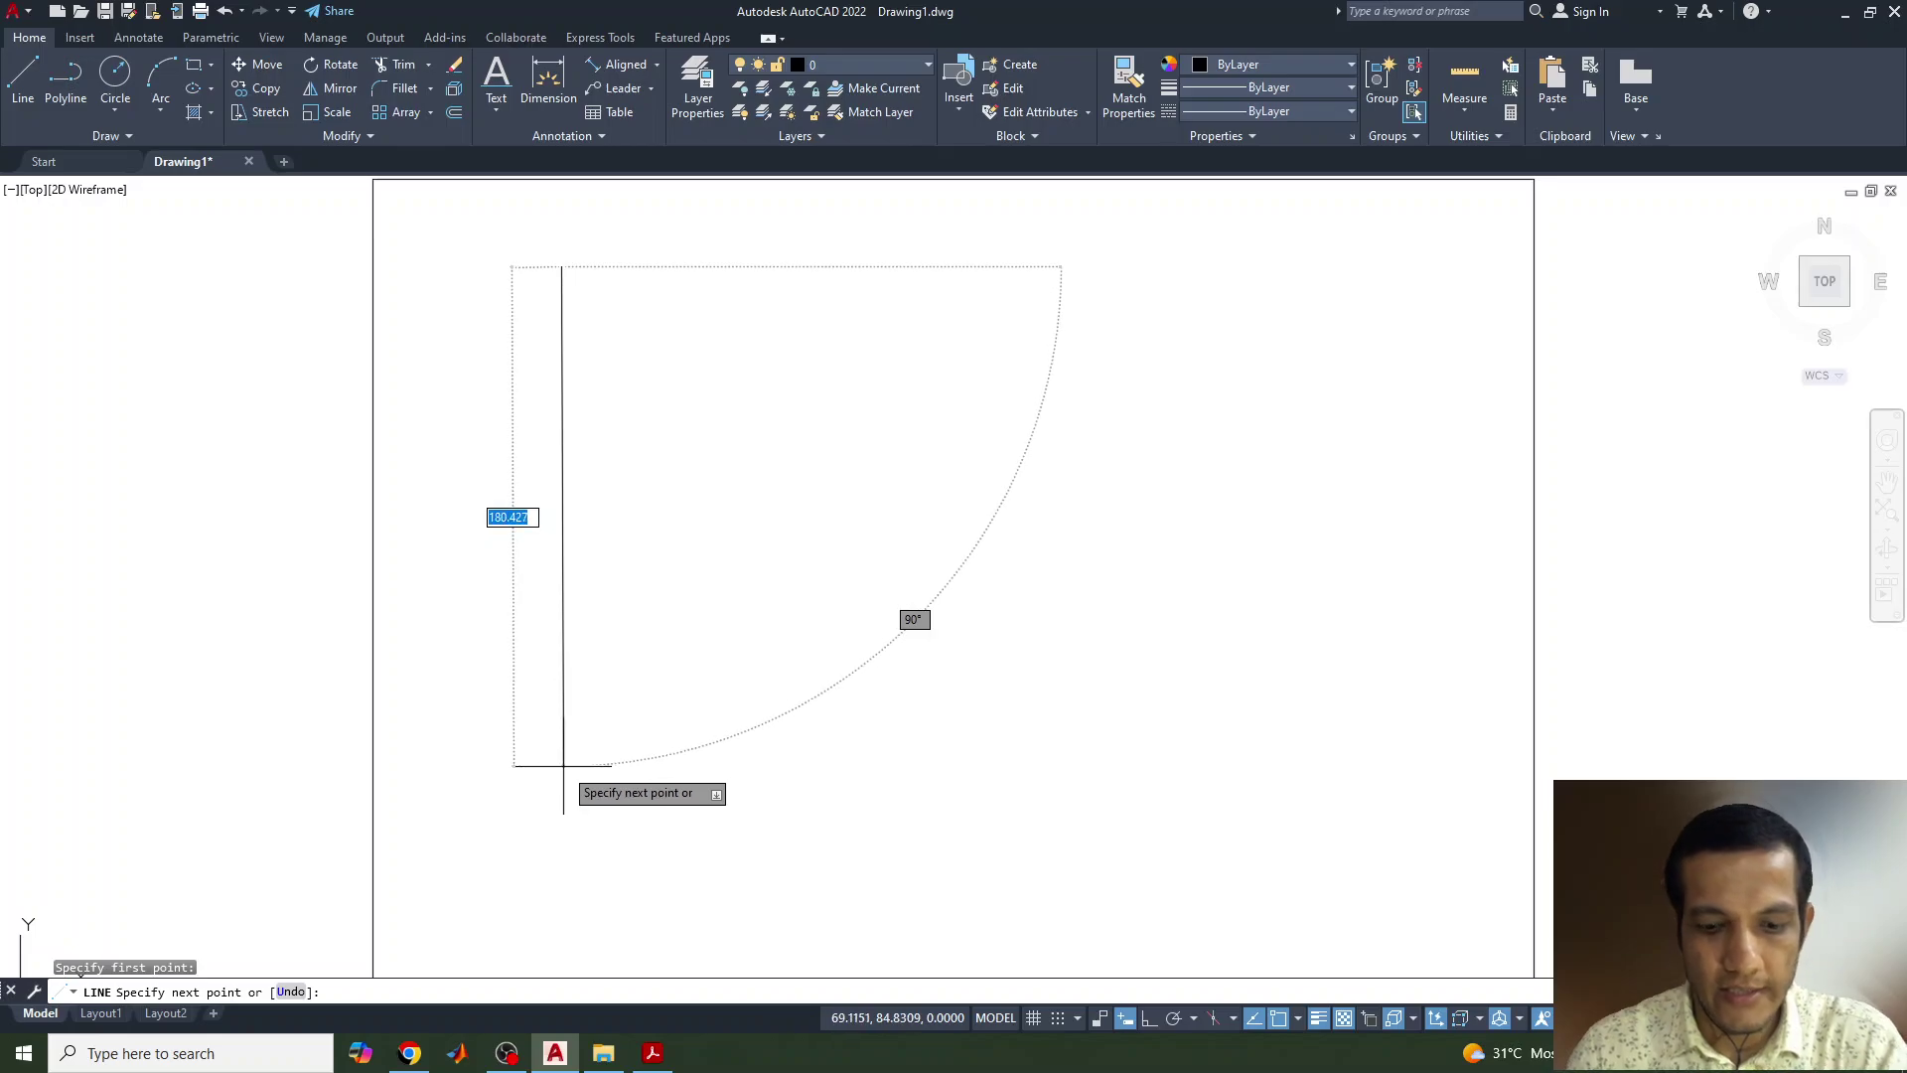
{"action": "key", "text": "F8"}
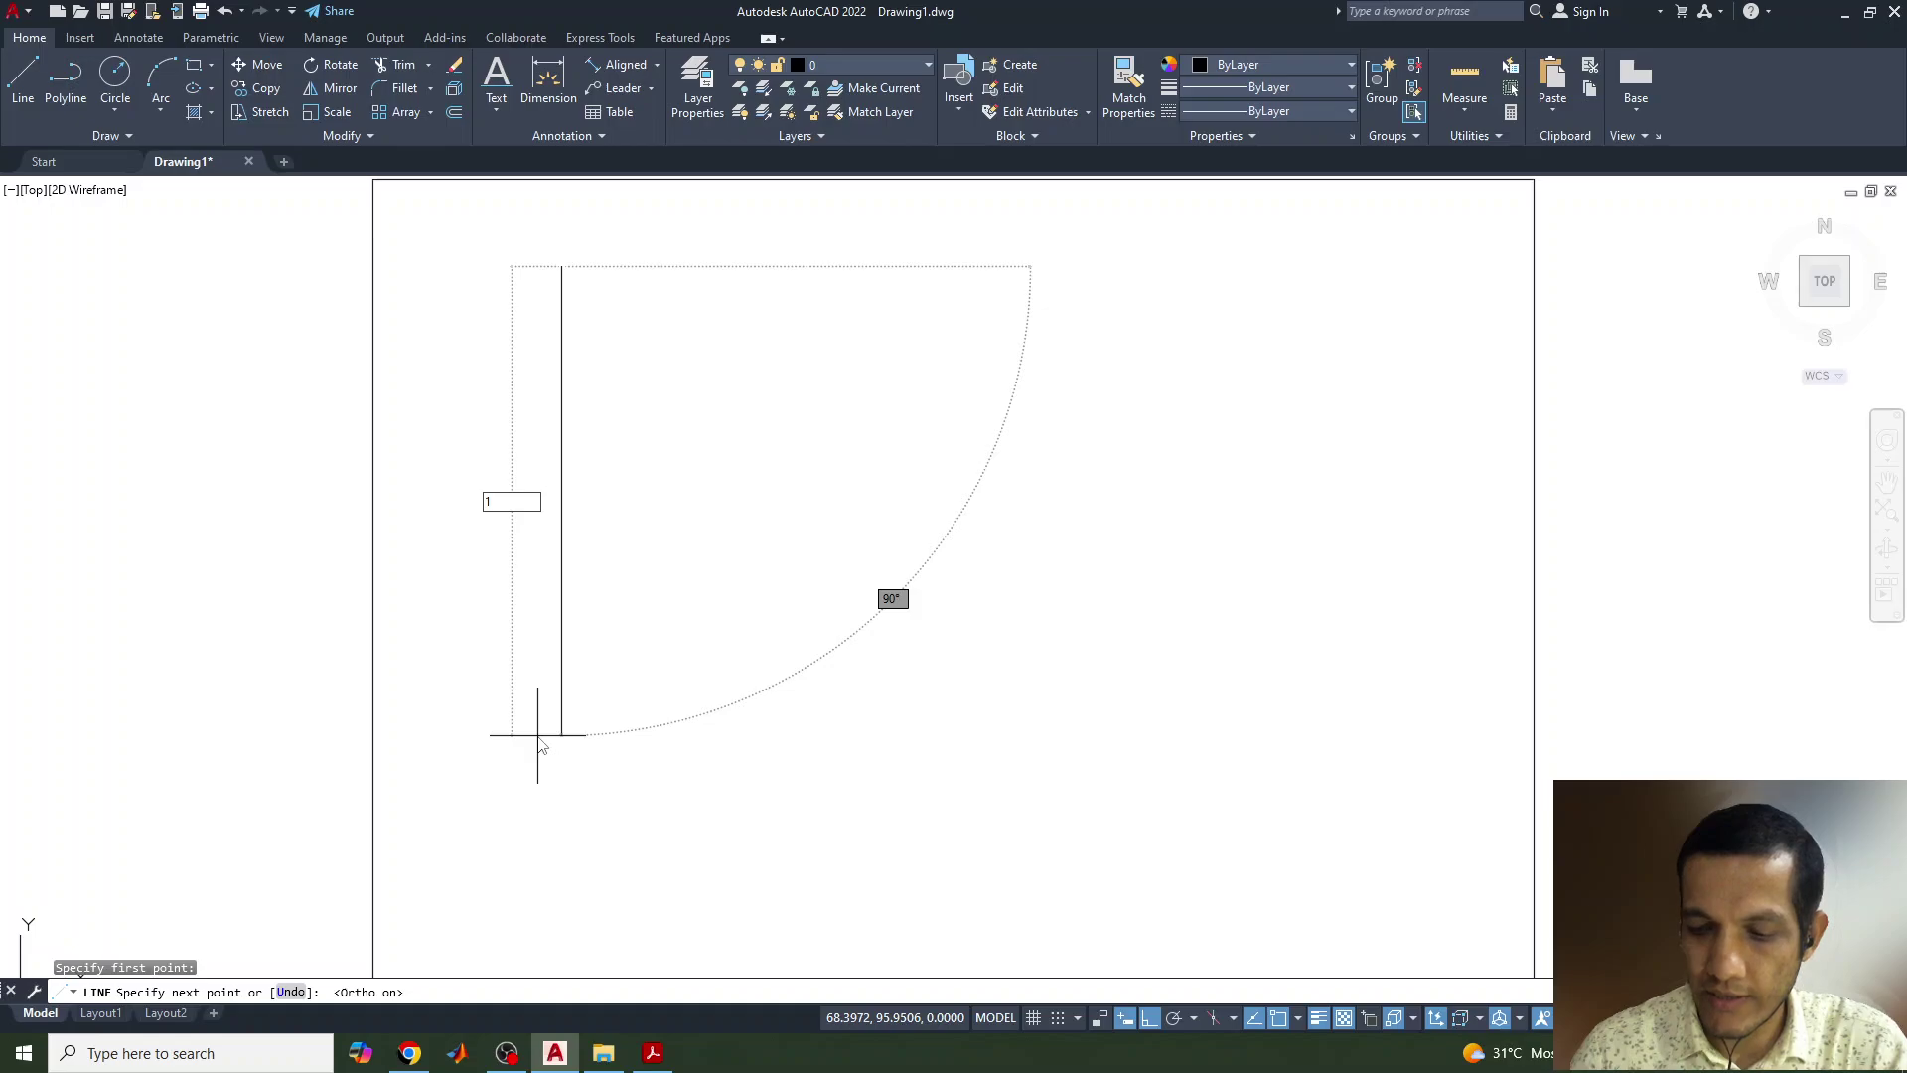
{"action": "key", "text": "Return"}
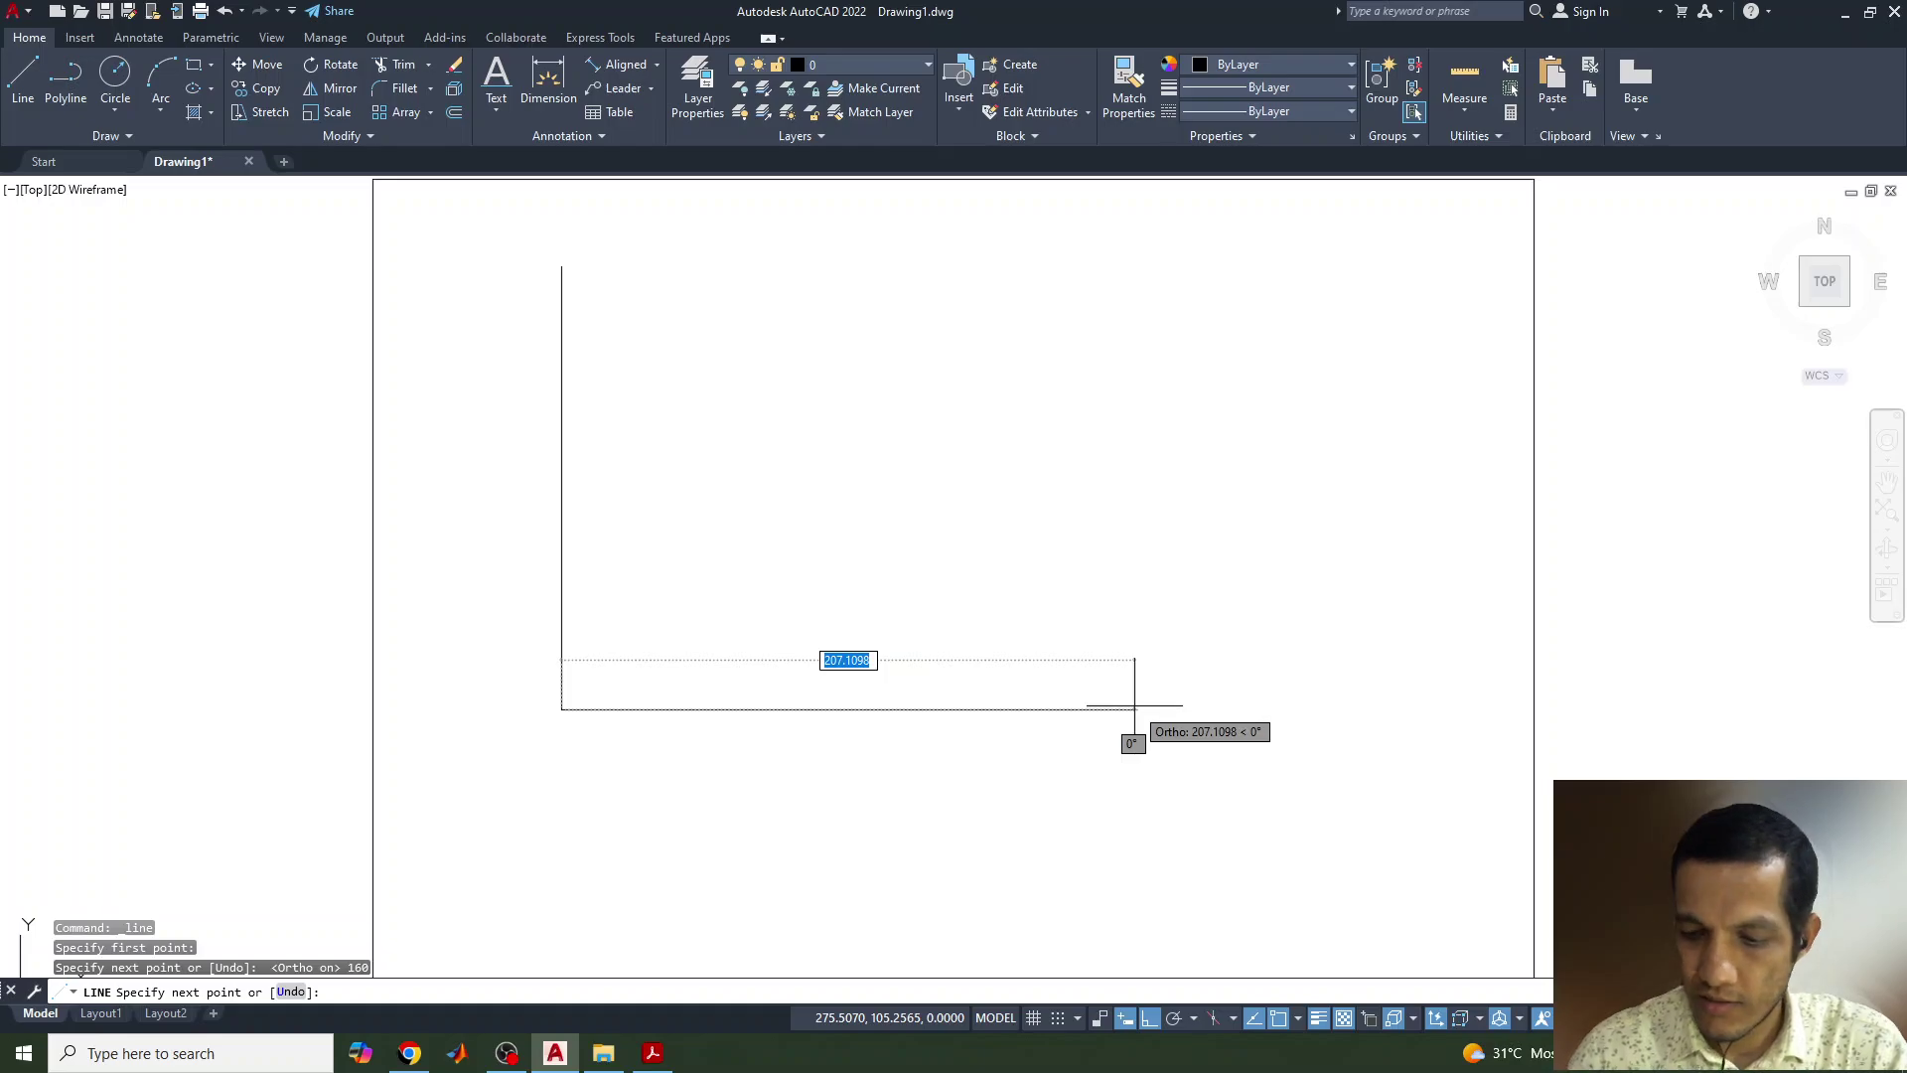
{"action": "type", "text": "200"}
{"action": "key", "text": "Return"}
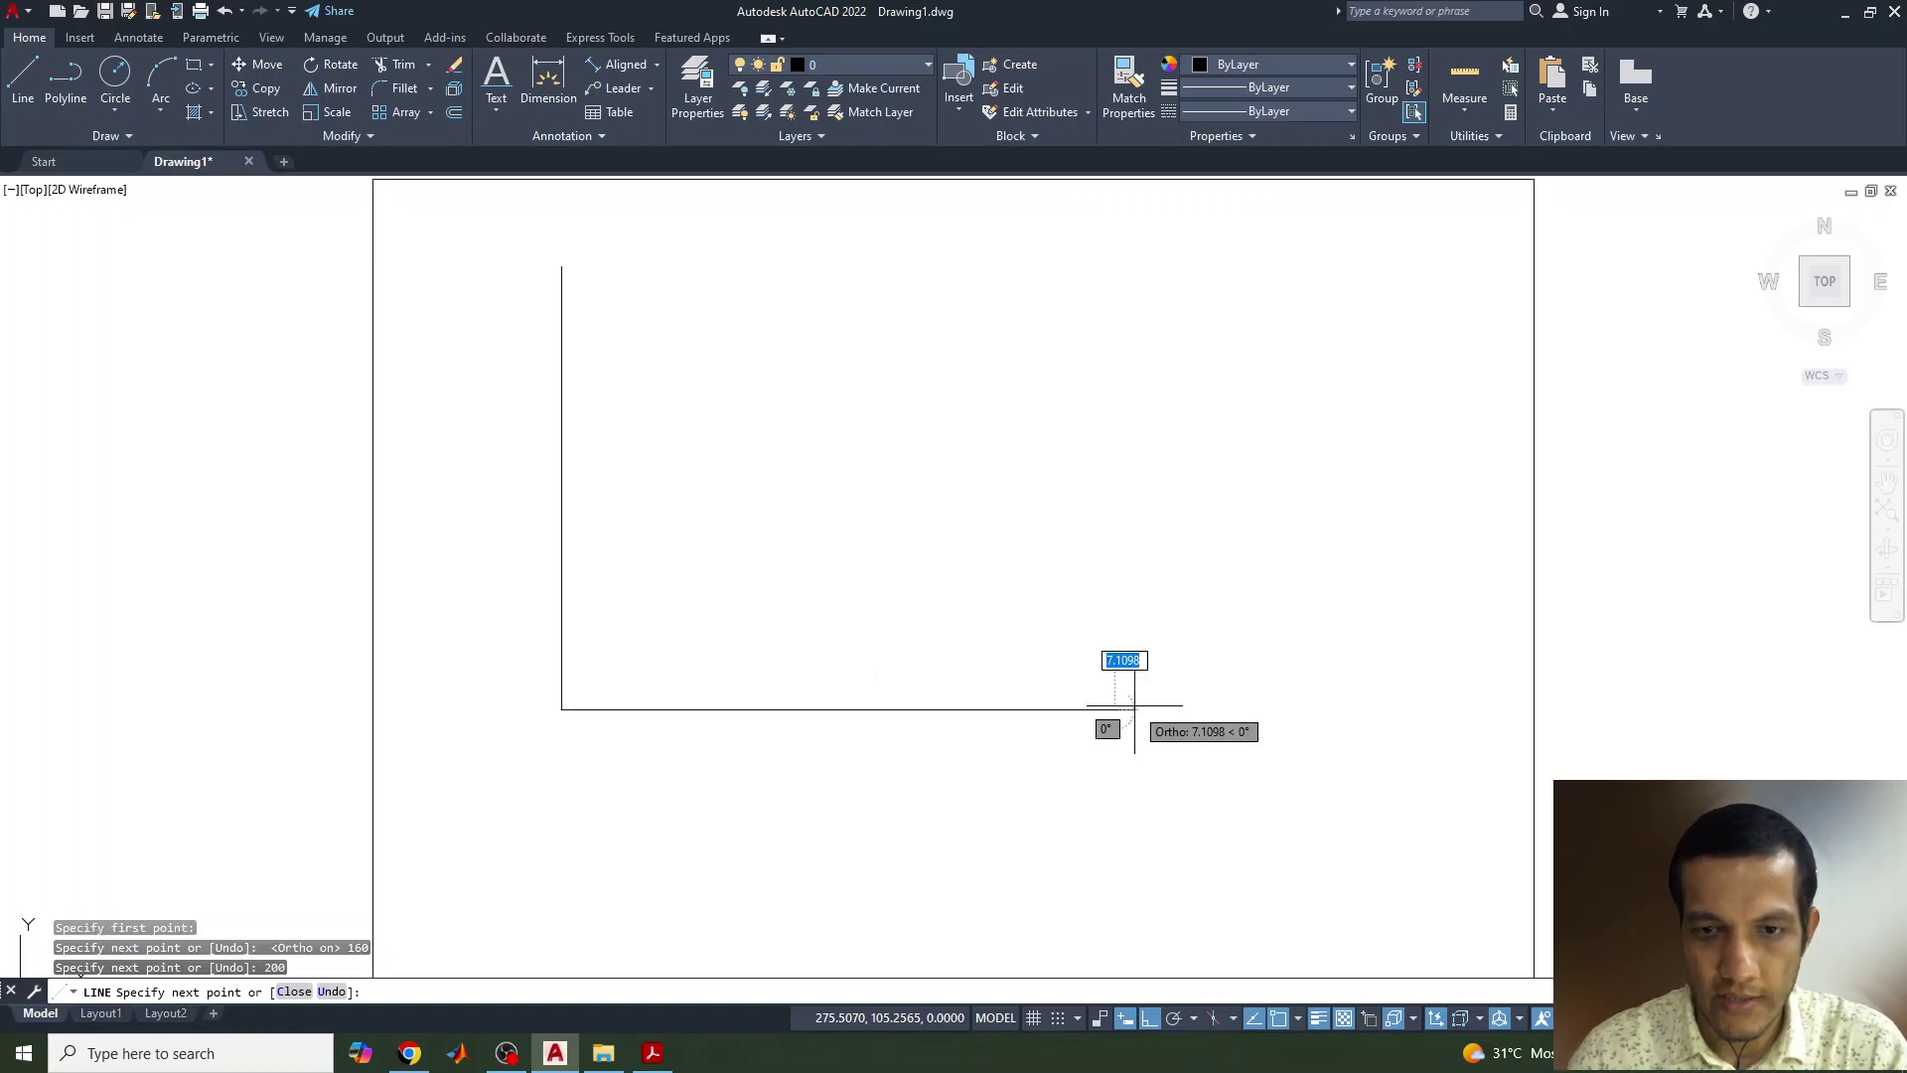
{"action": "key", "text": "Return"}
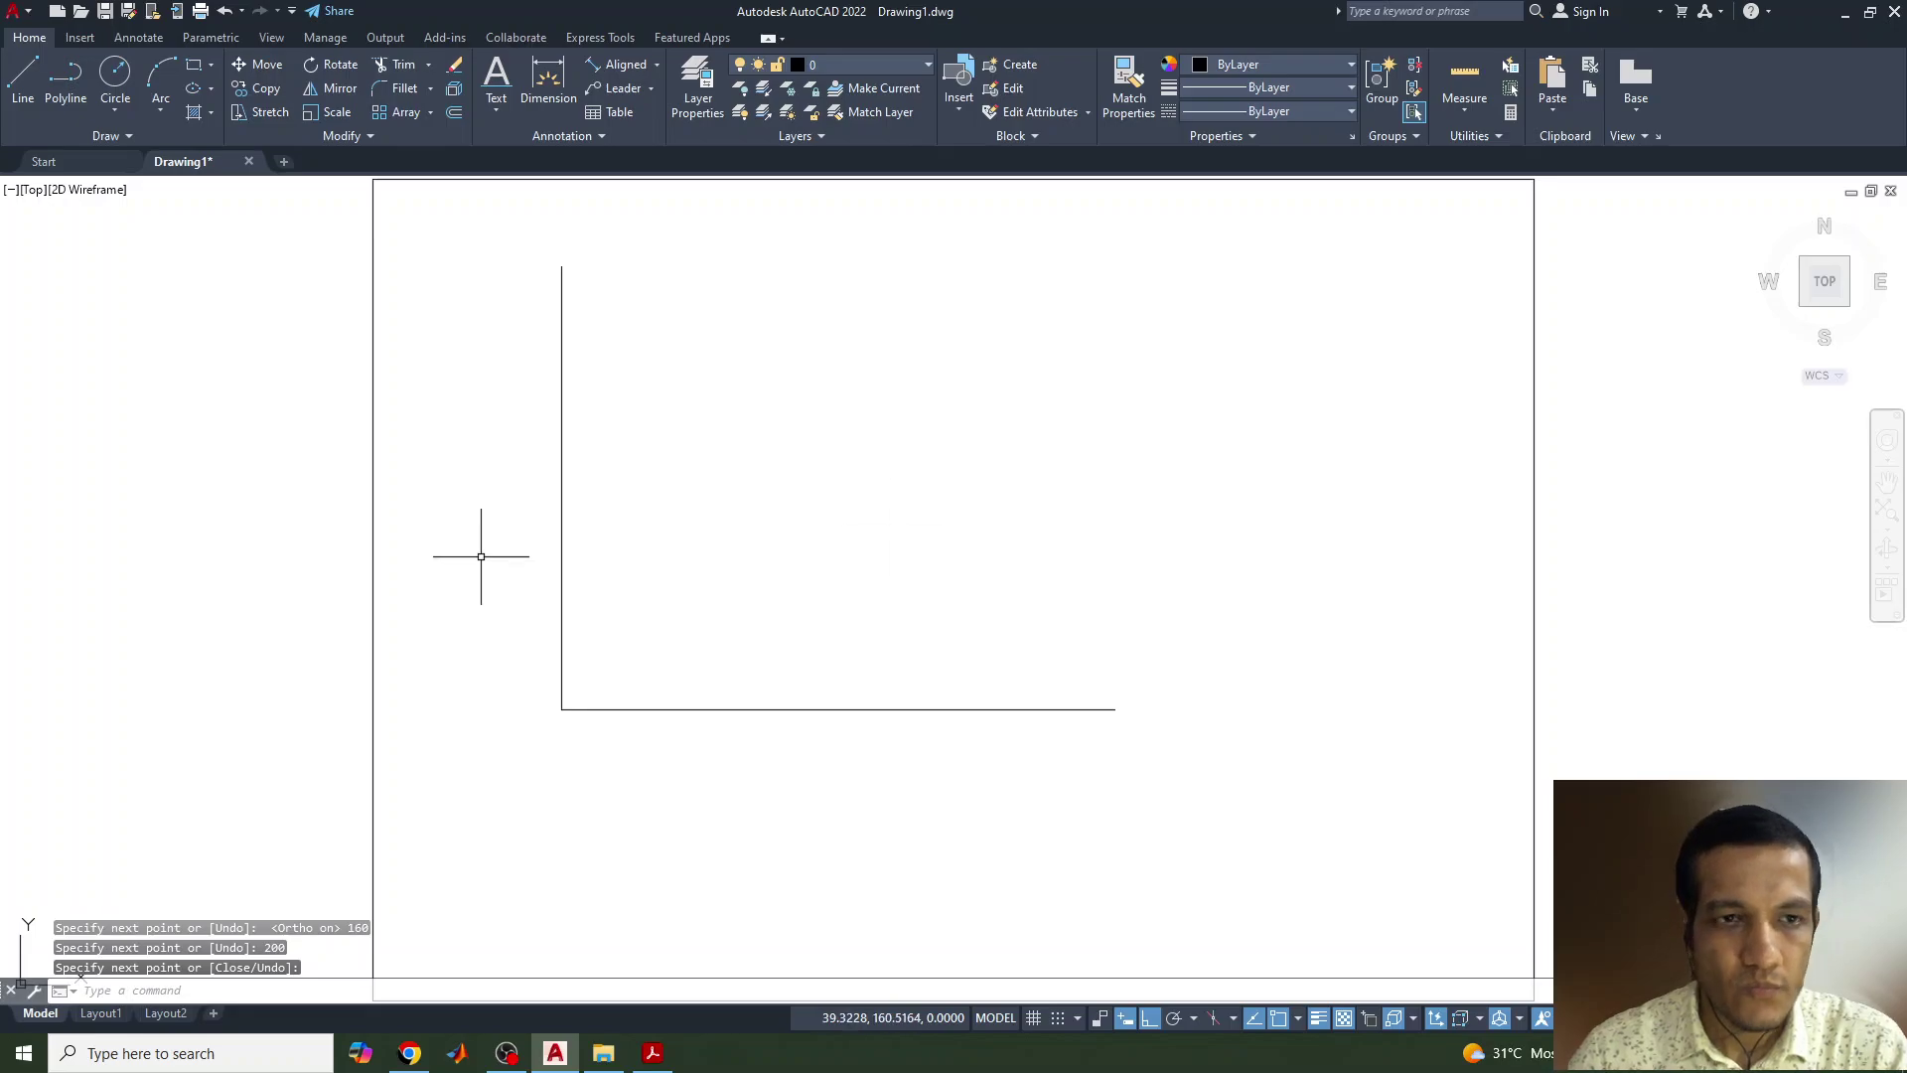
Step: Check the hyperbola problem in the EG PPT.pdf, then draw connected lines from the axes' corner: 50 right, 30 up and 50 left
{"action": "left_click", "coordinate": [650, 1052]}
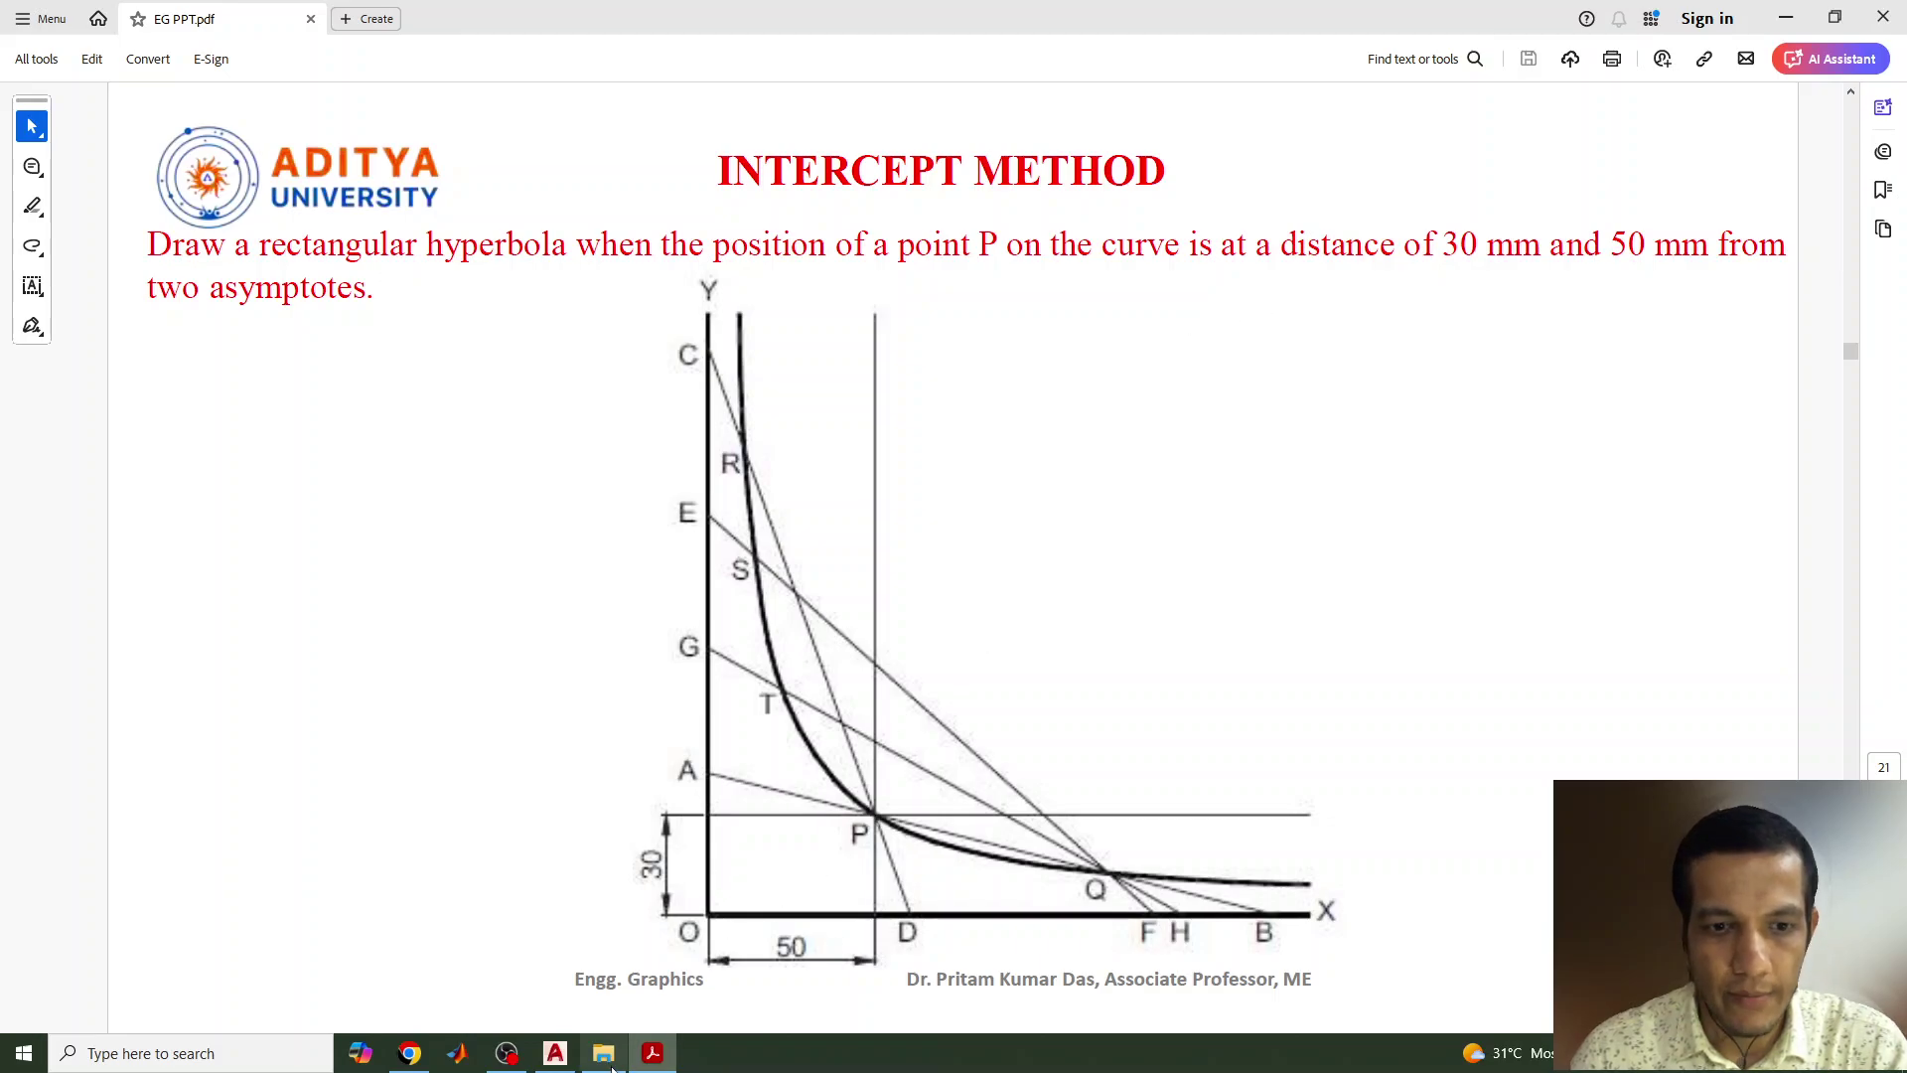
{"action": "left_click", "coordinate": [553, 1054]}
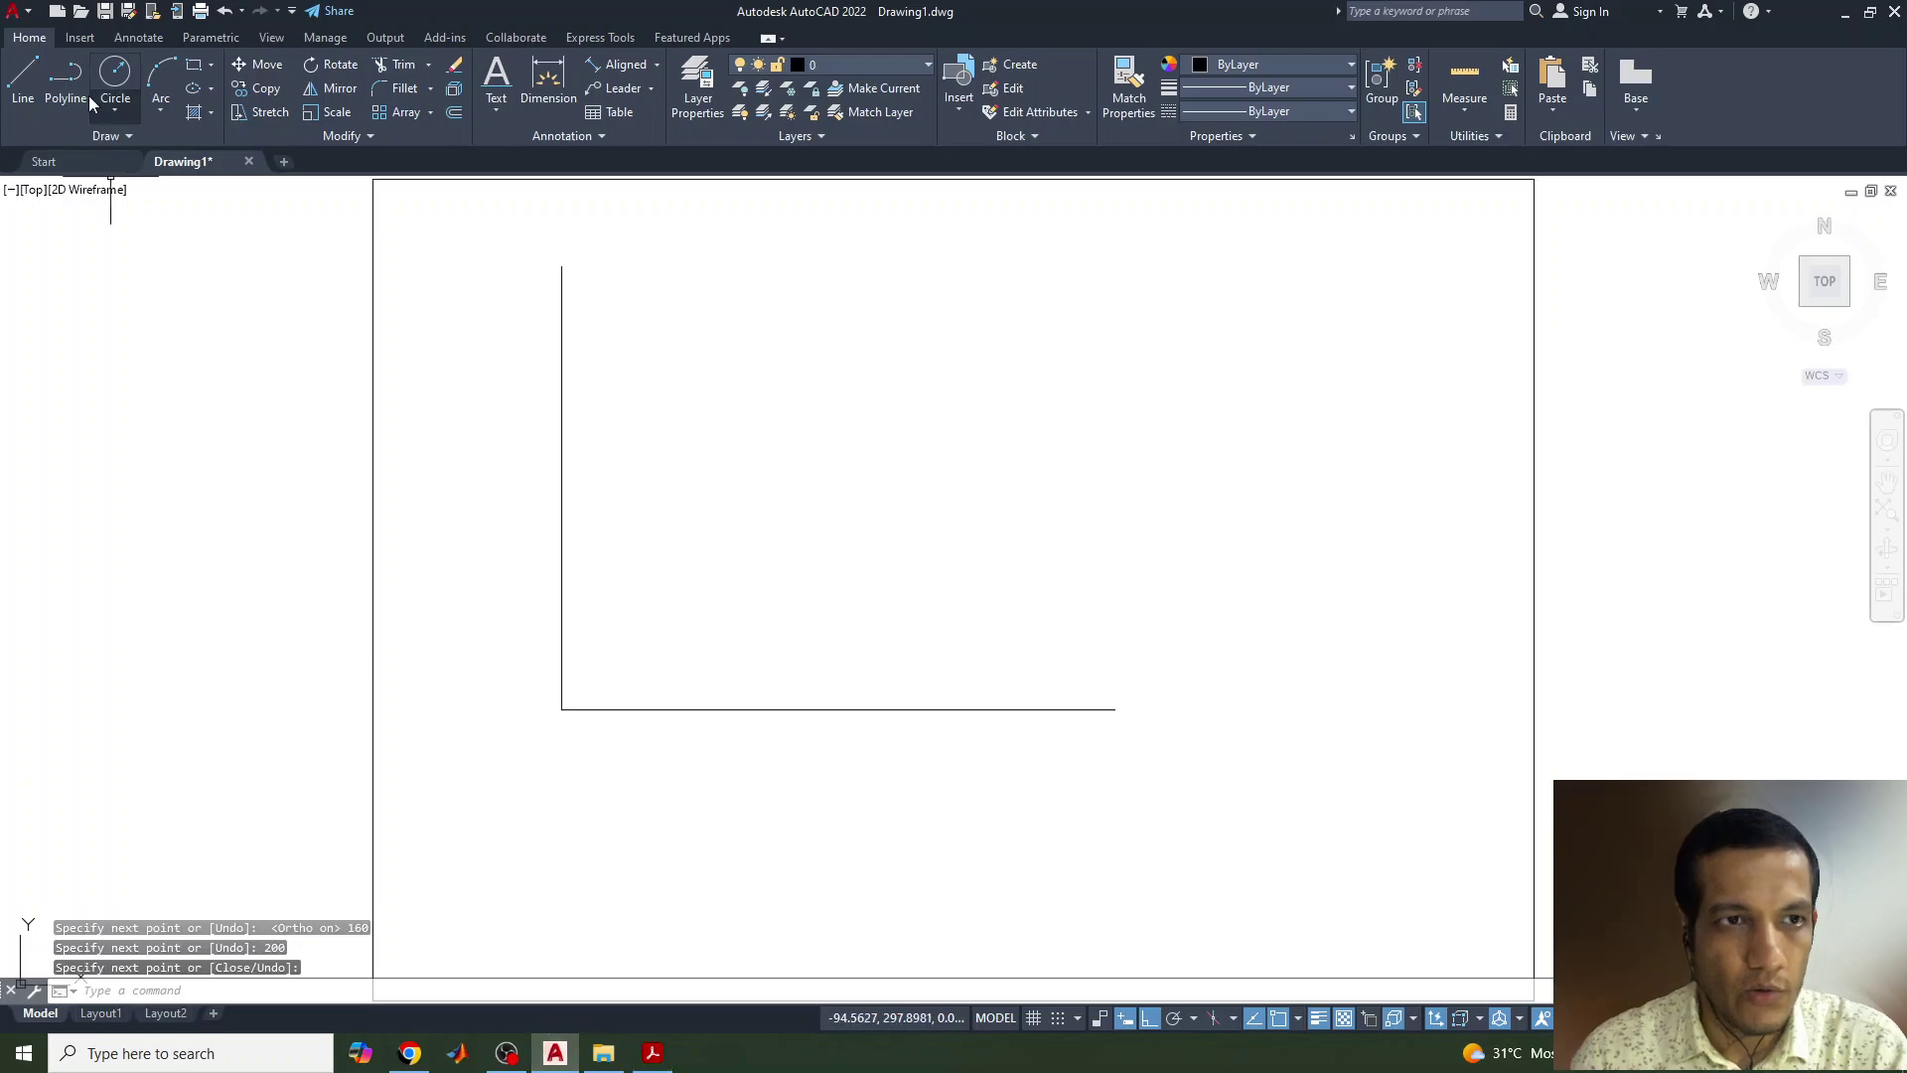
{"action": "left_click", "coordinate": [30, 80]}
{"action": "scroll", "coordinate": [563, 691], "scroll_direction": "up", "scroll_amount": 4}
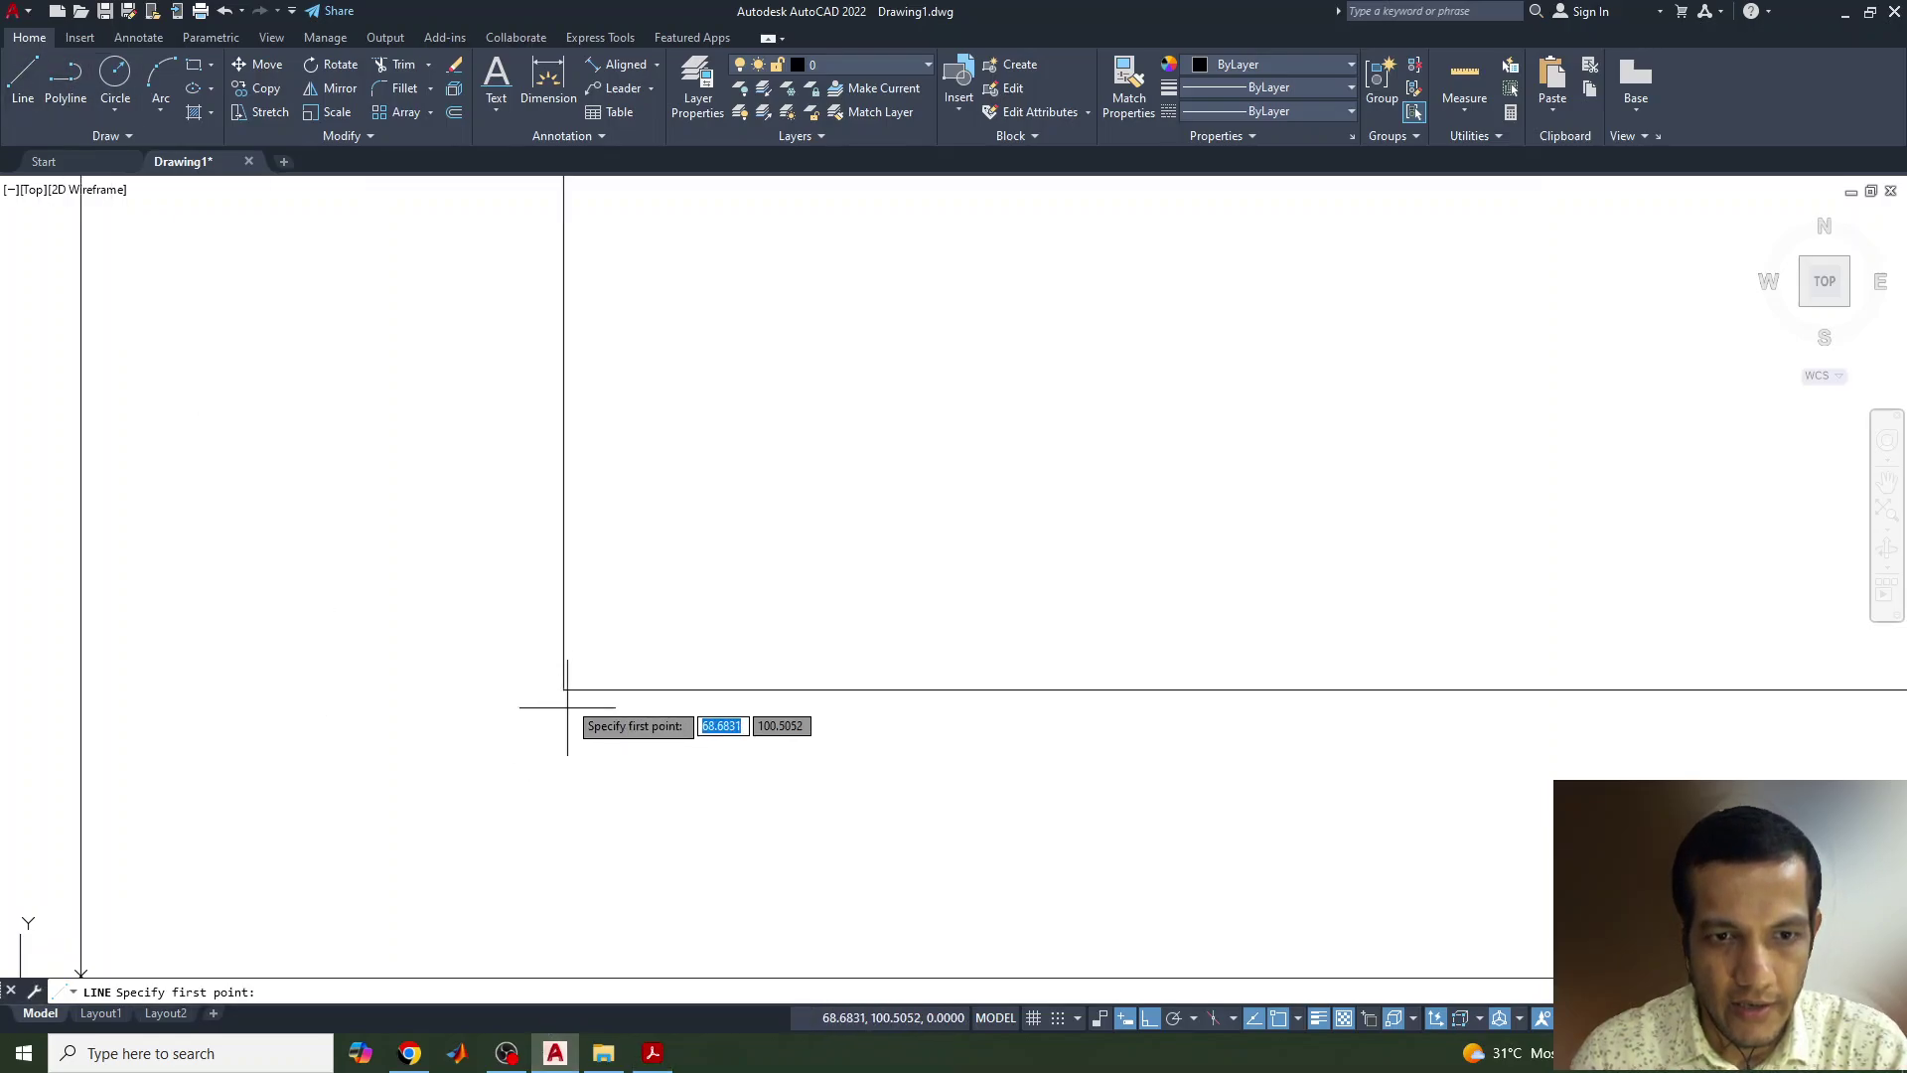
{"action": "left_click", "coordinate": [563, 689]}
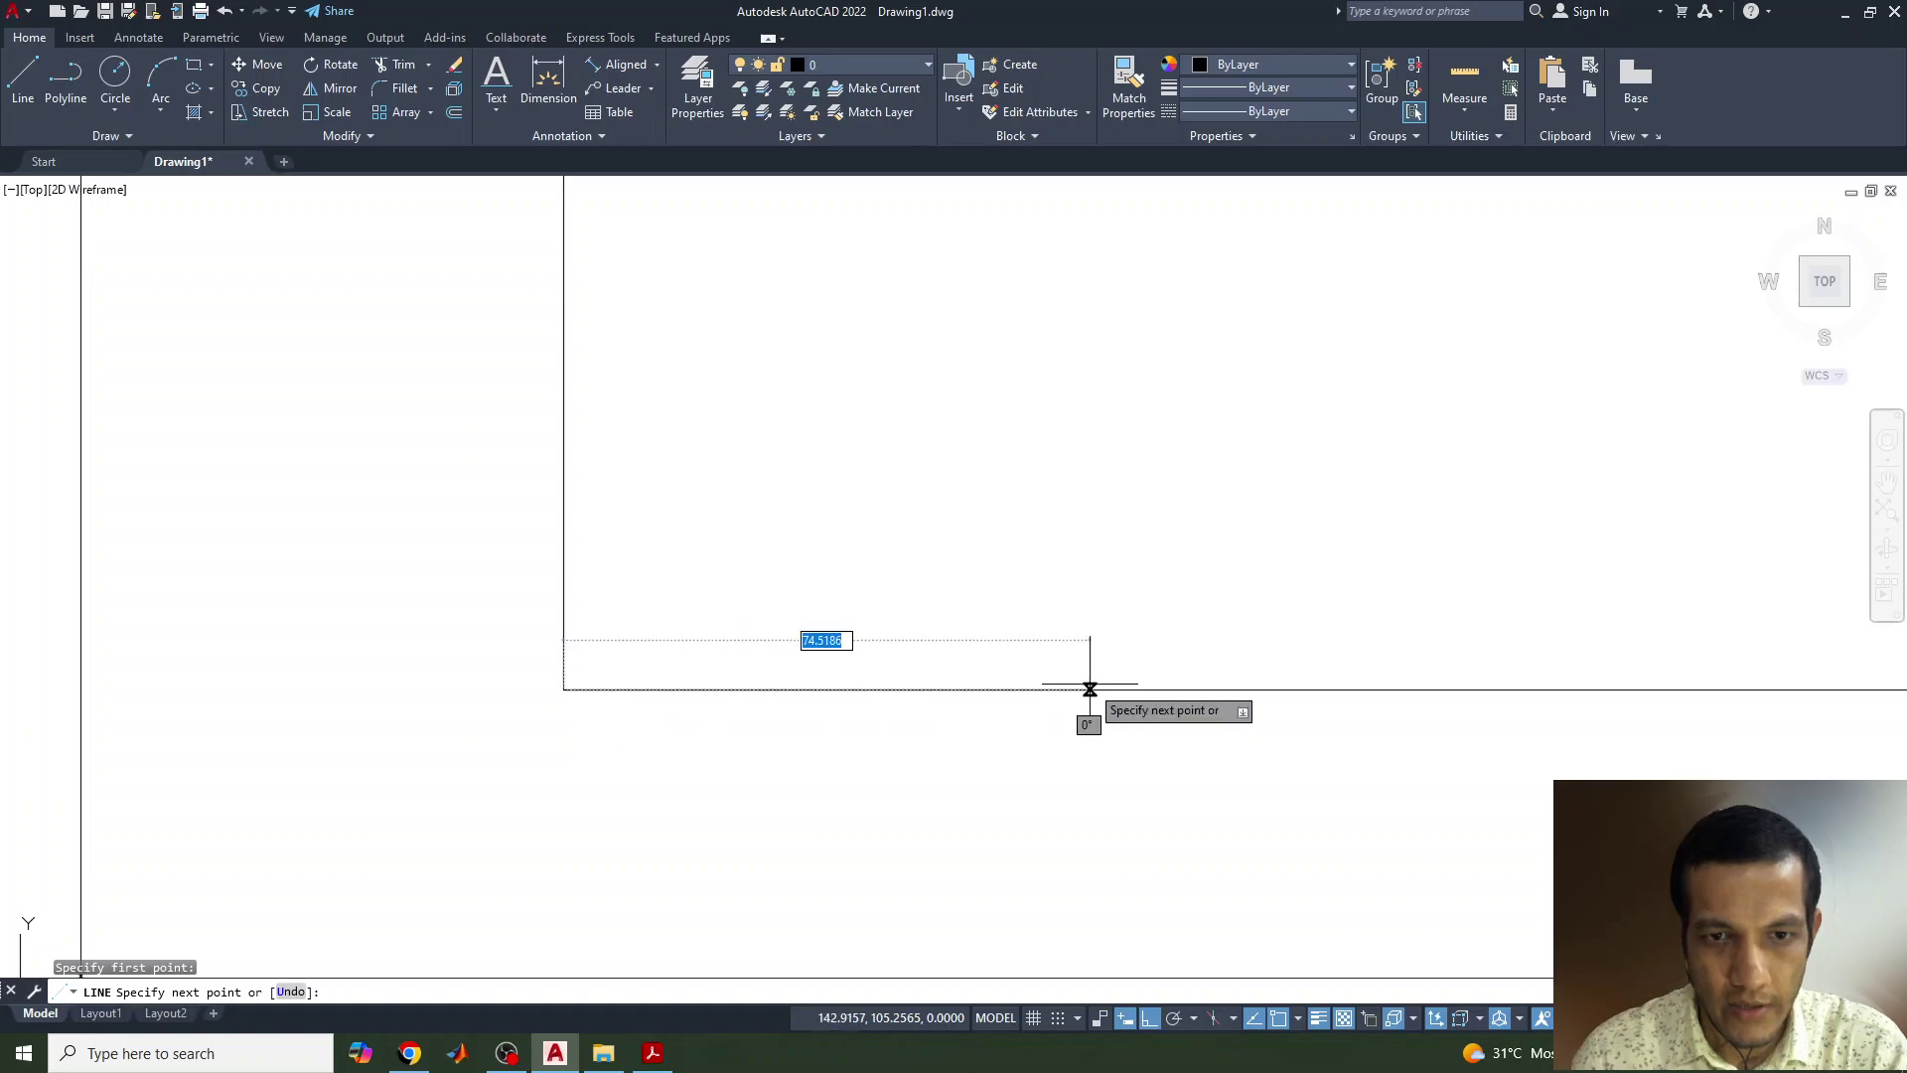
{"action": "type", "text": "50"}
{"action": "key", "text": "Return"}
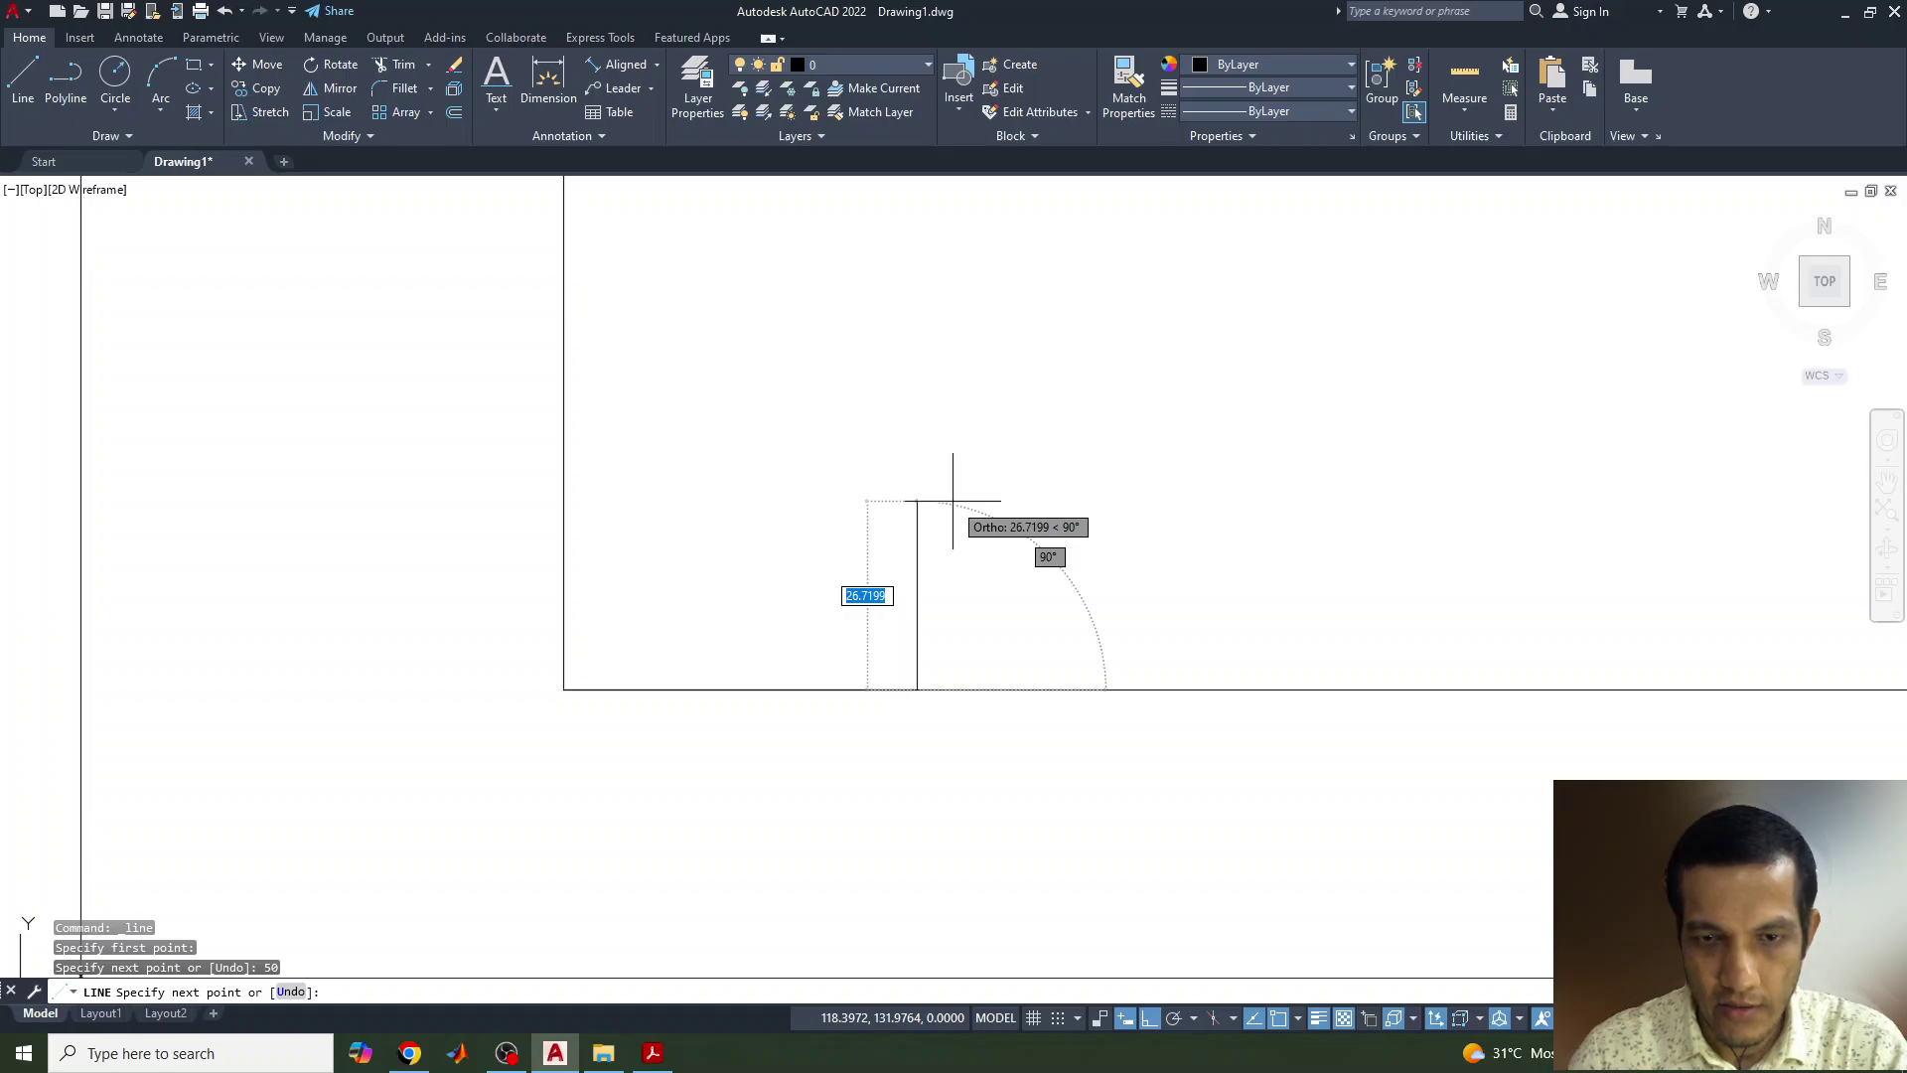
{"action": "type", "text": "30"}
{"action": "key", "text": "Return"}
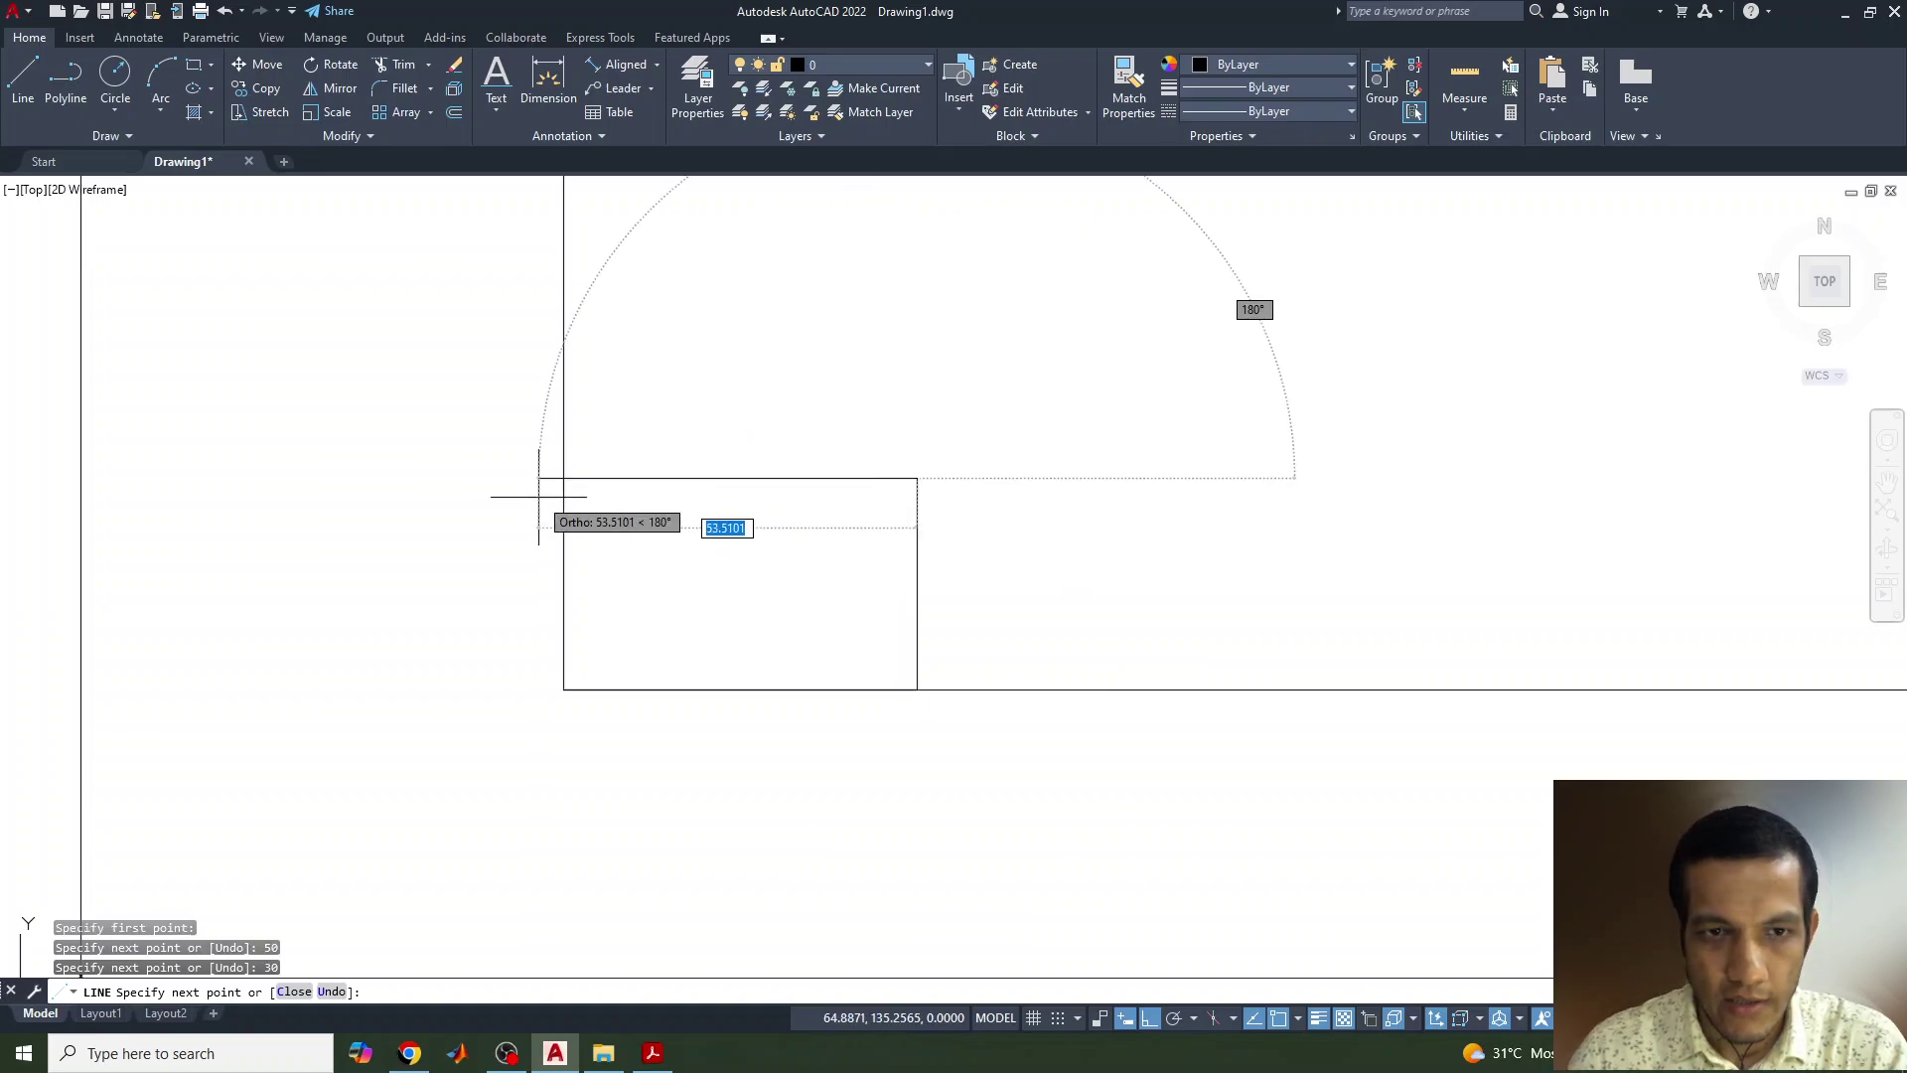
{"action": "type", "text": "50"}
{"action": "key", "text": "Return"}
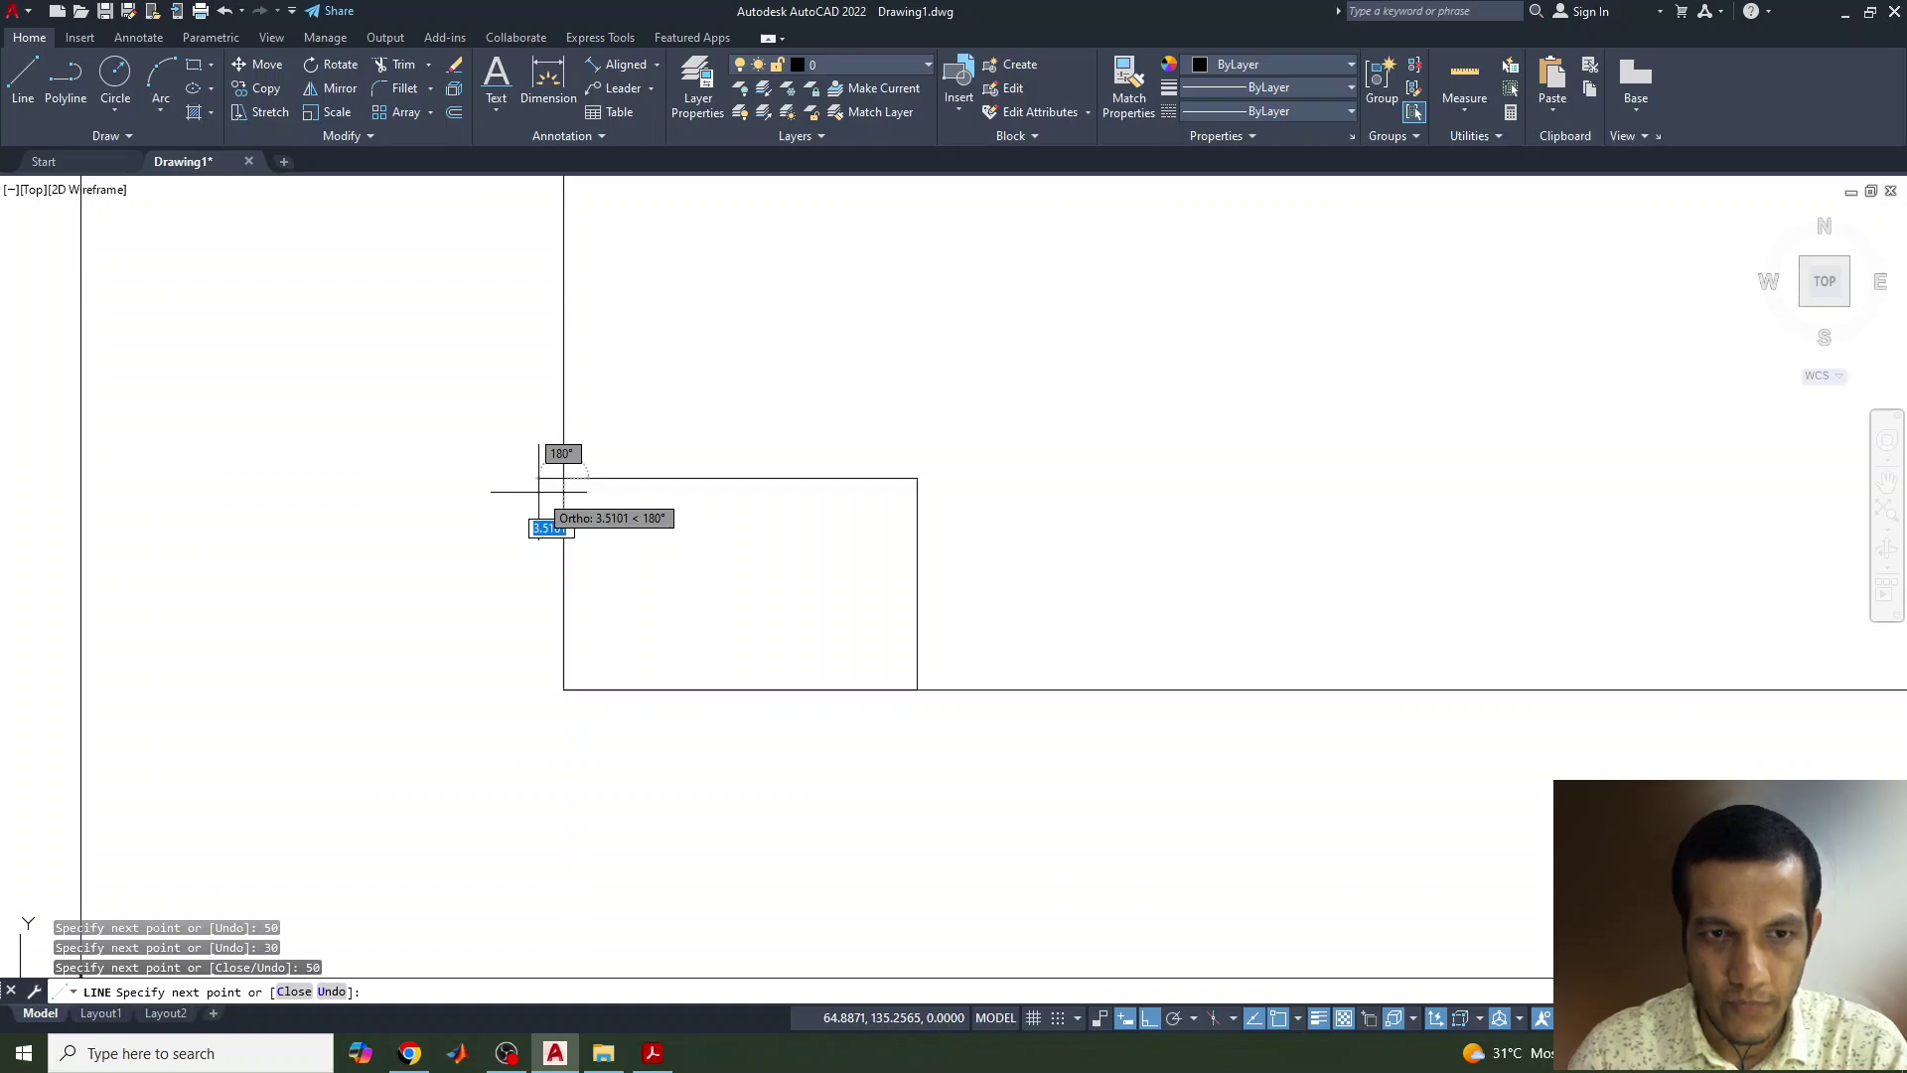
{"action": "key", "text": "Return"}
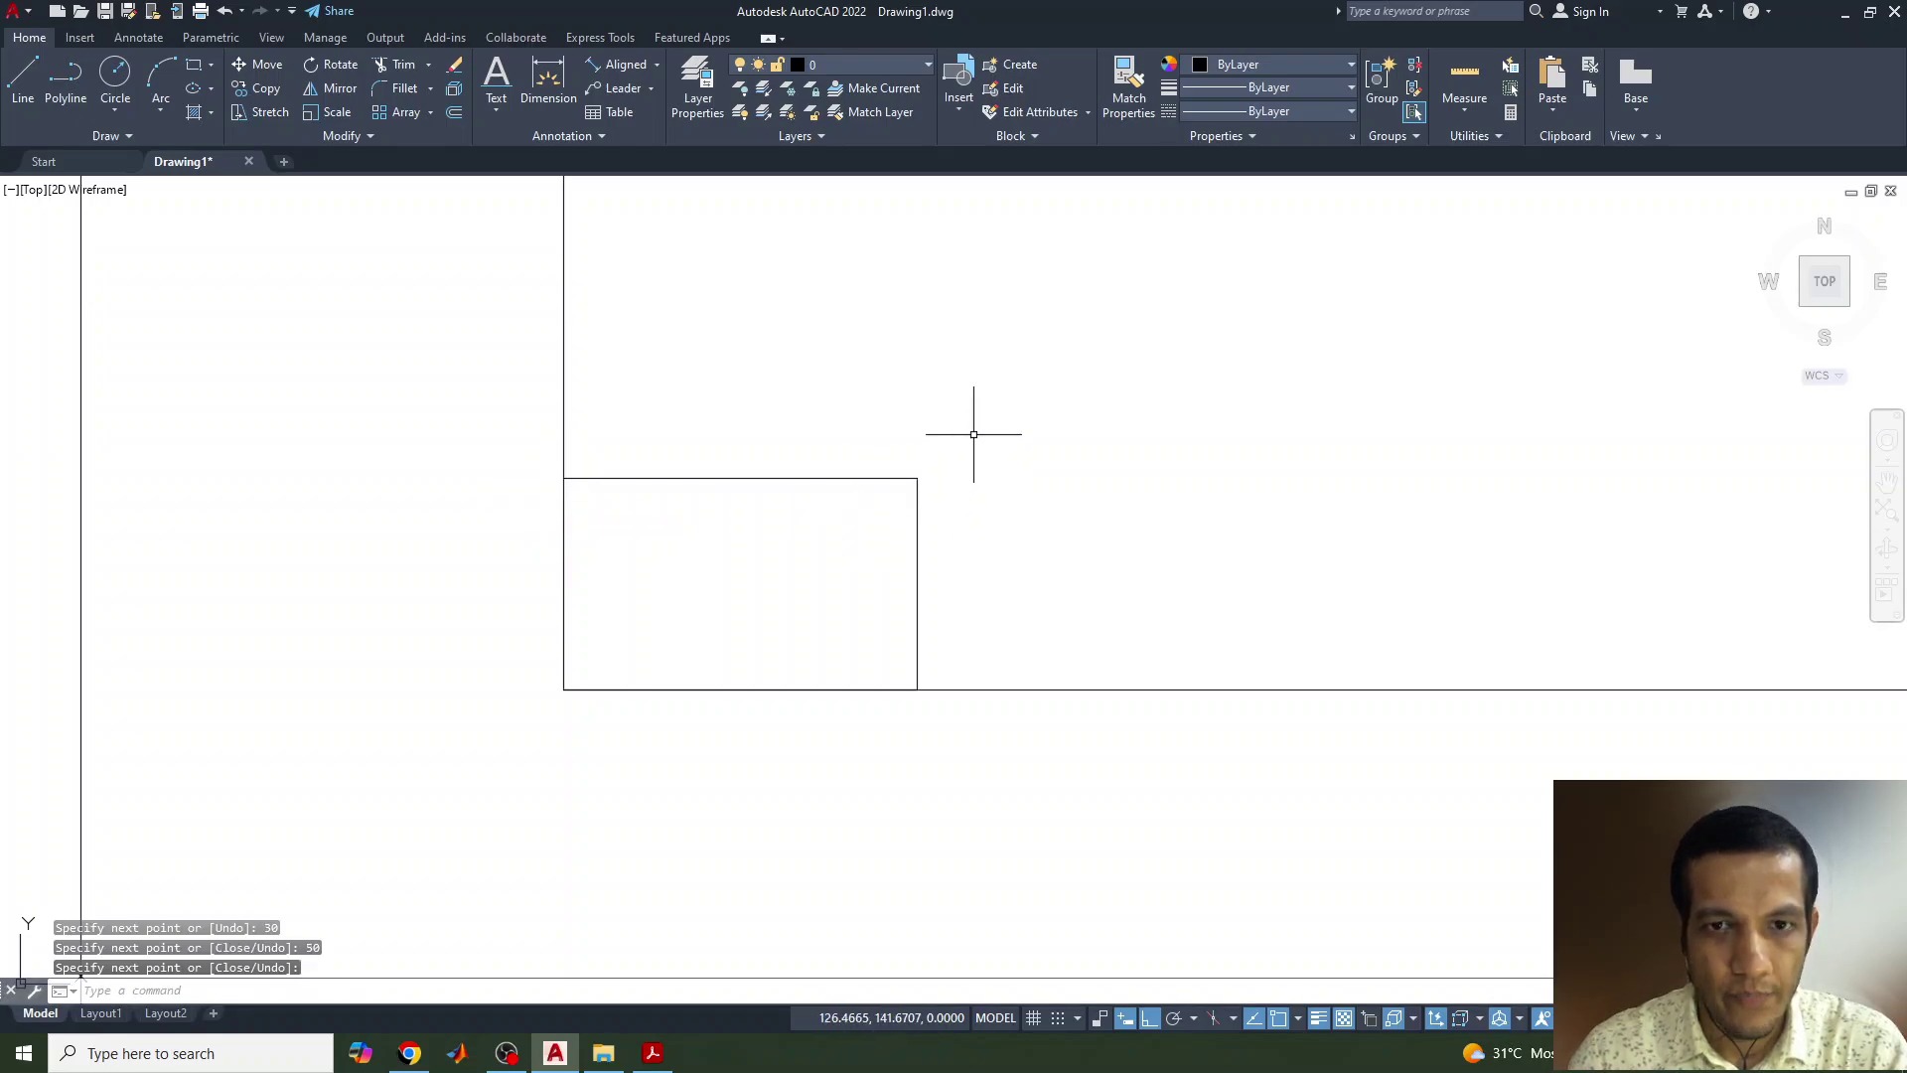
Step: Copy the horizontal axis line from the axes' corner up to the small rectangle's upper-left corner
{"action": "middle_click_drag", "start_coordinate": [973, 434], "coordinate": [762, 630]}
{"action": "scroll", "coordinate": [767, 599], "scroll_direction": "down", "scroll_amount": 2}
{"action": "middle_click_drag", "start_coordinate": [789, 531], "coordinate": [702, 584]}
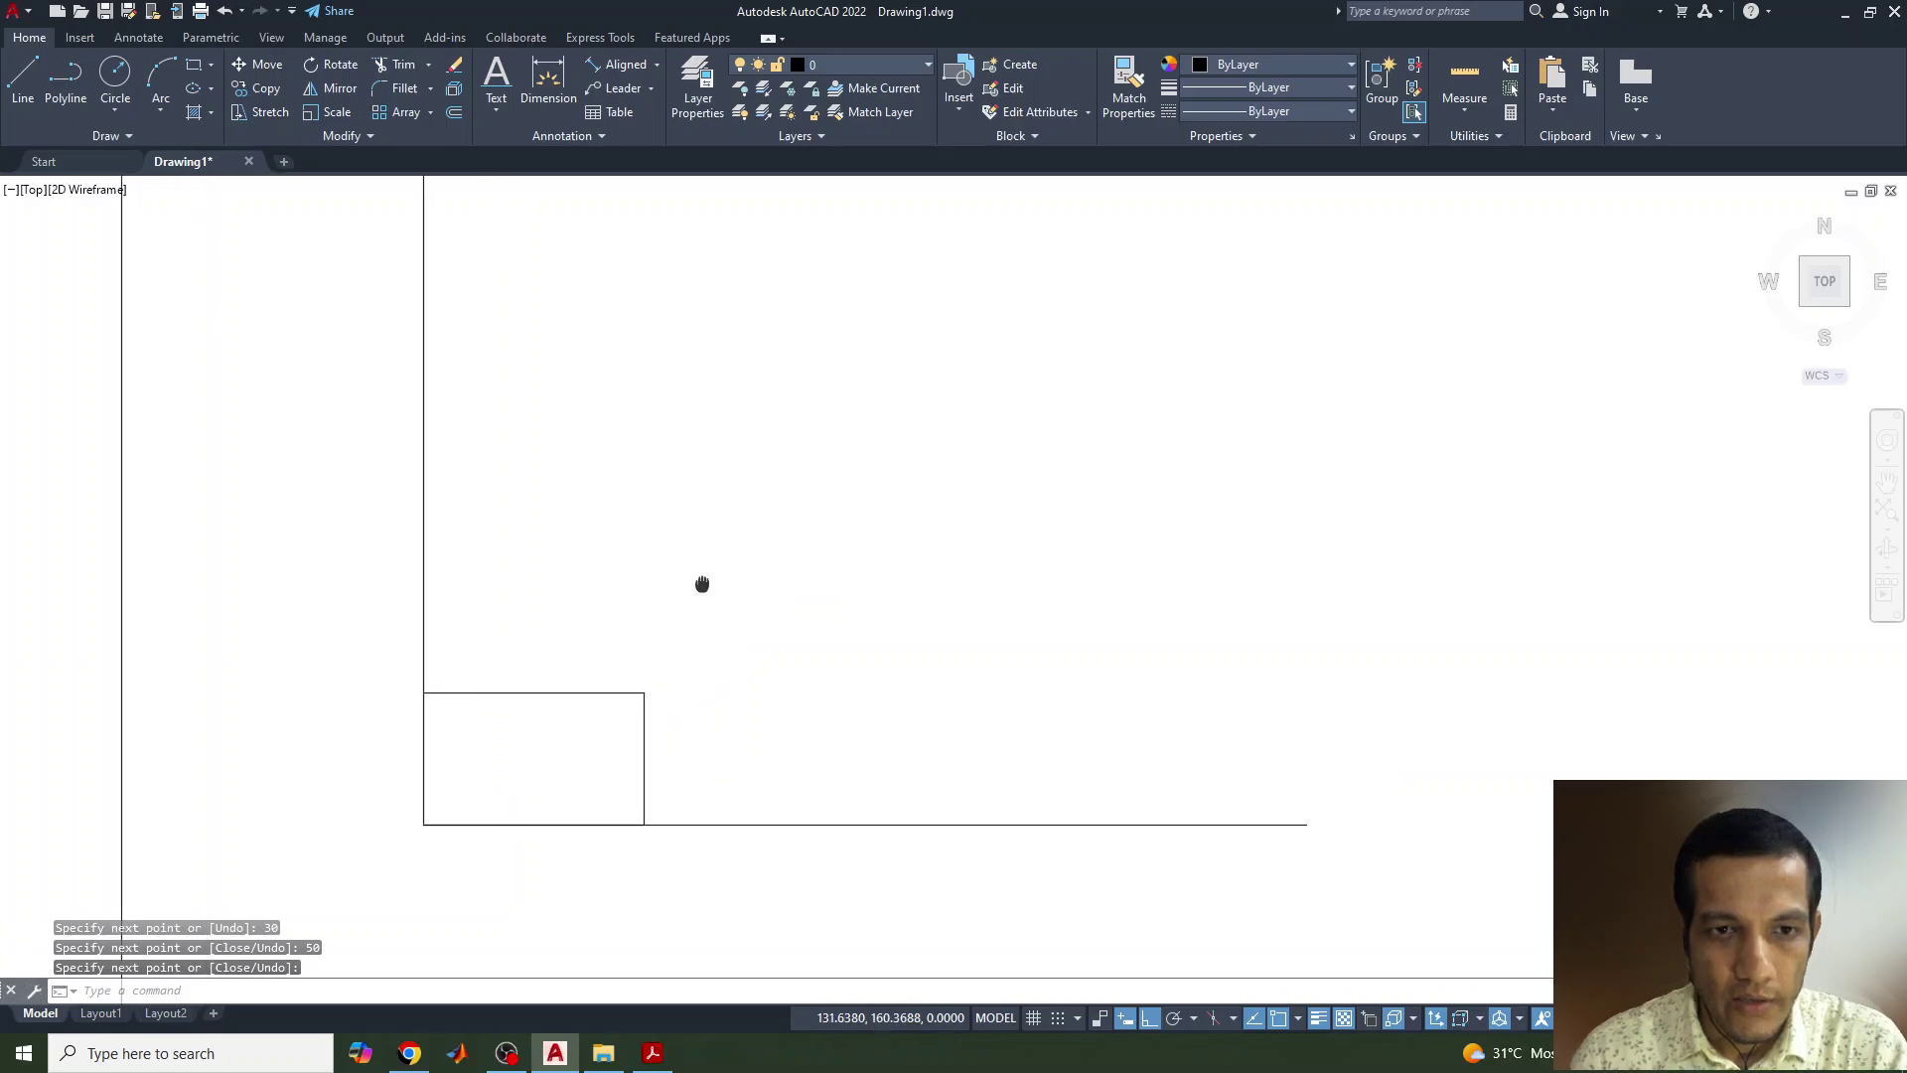
{"action": "scroll", "coordinate": [688, 660], "scroll_direction": "down", "scroll_amount": 2}
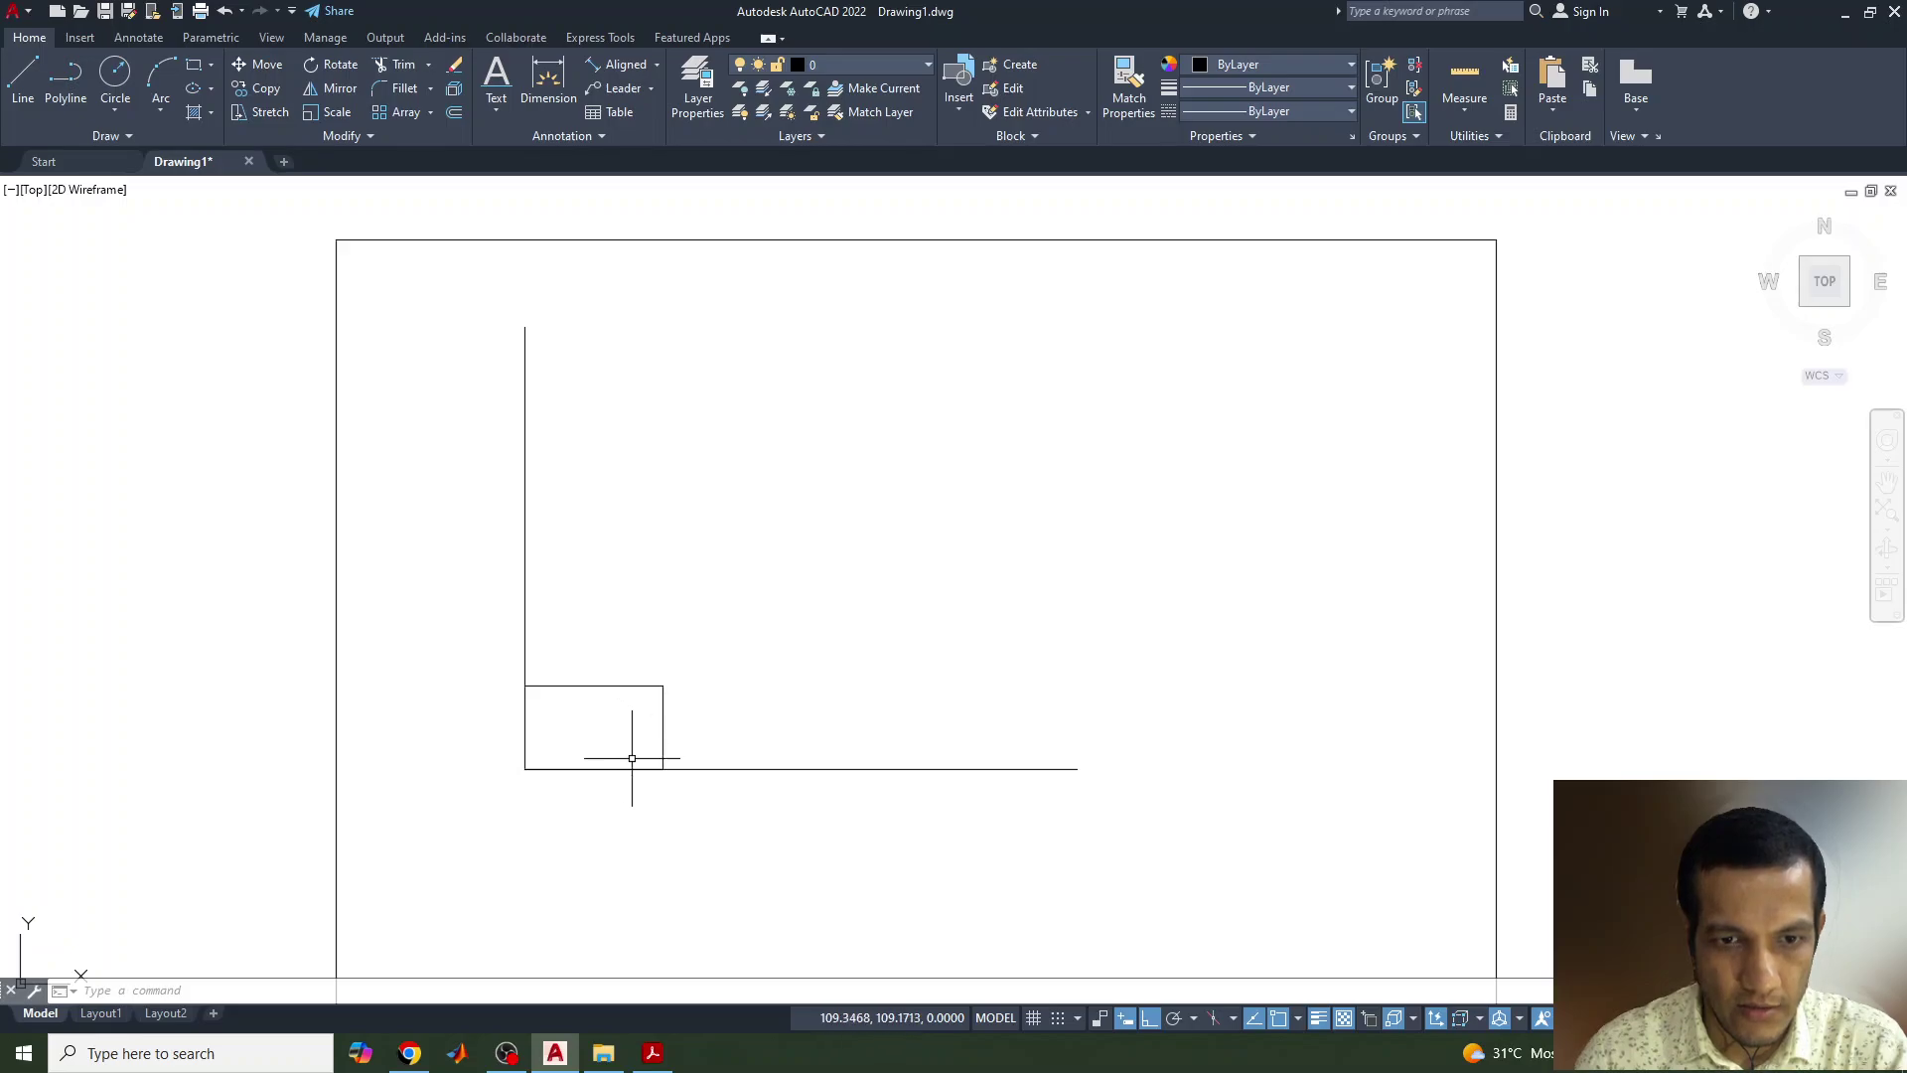
{"action": "left_click", "coordinate": [699, 770]}
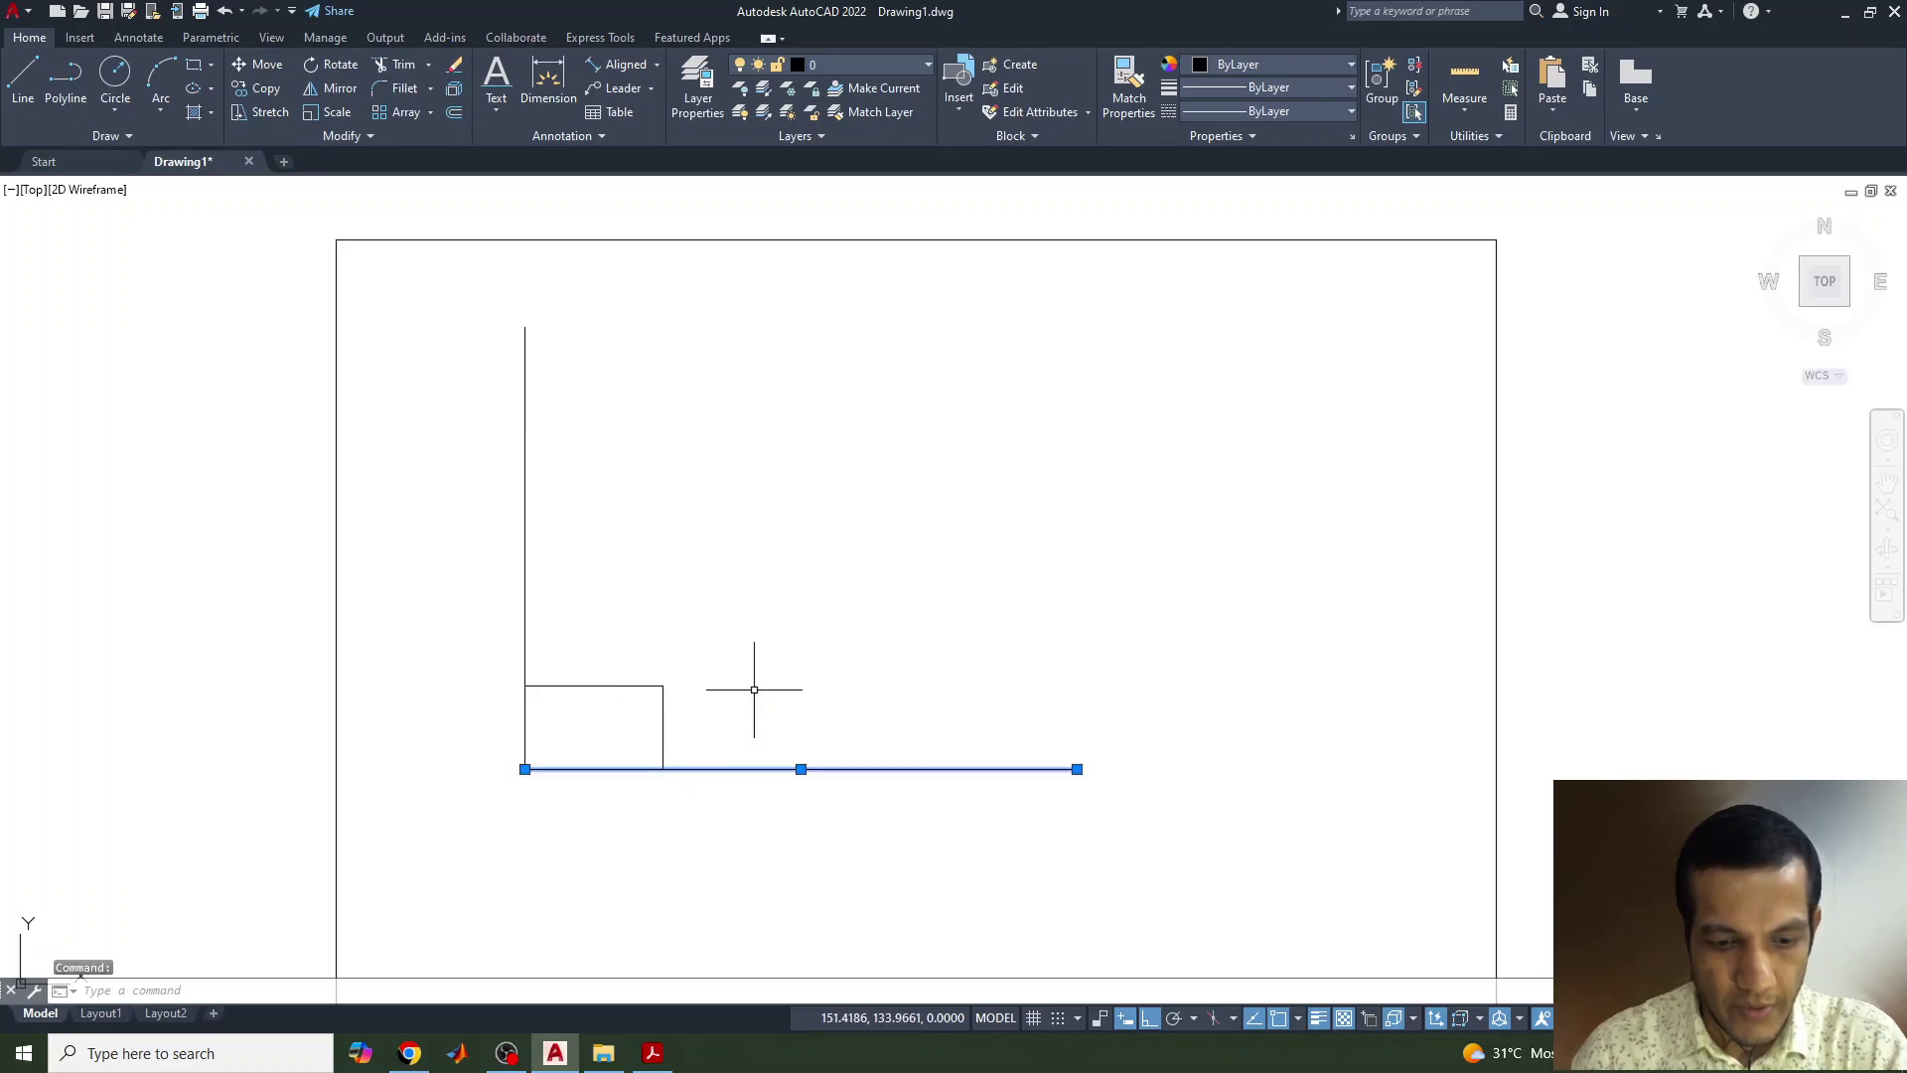
{"action": "key", "text": "Return"}
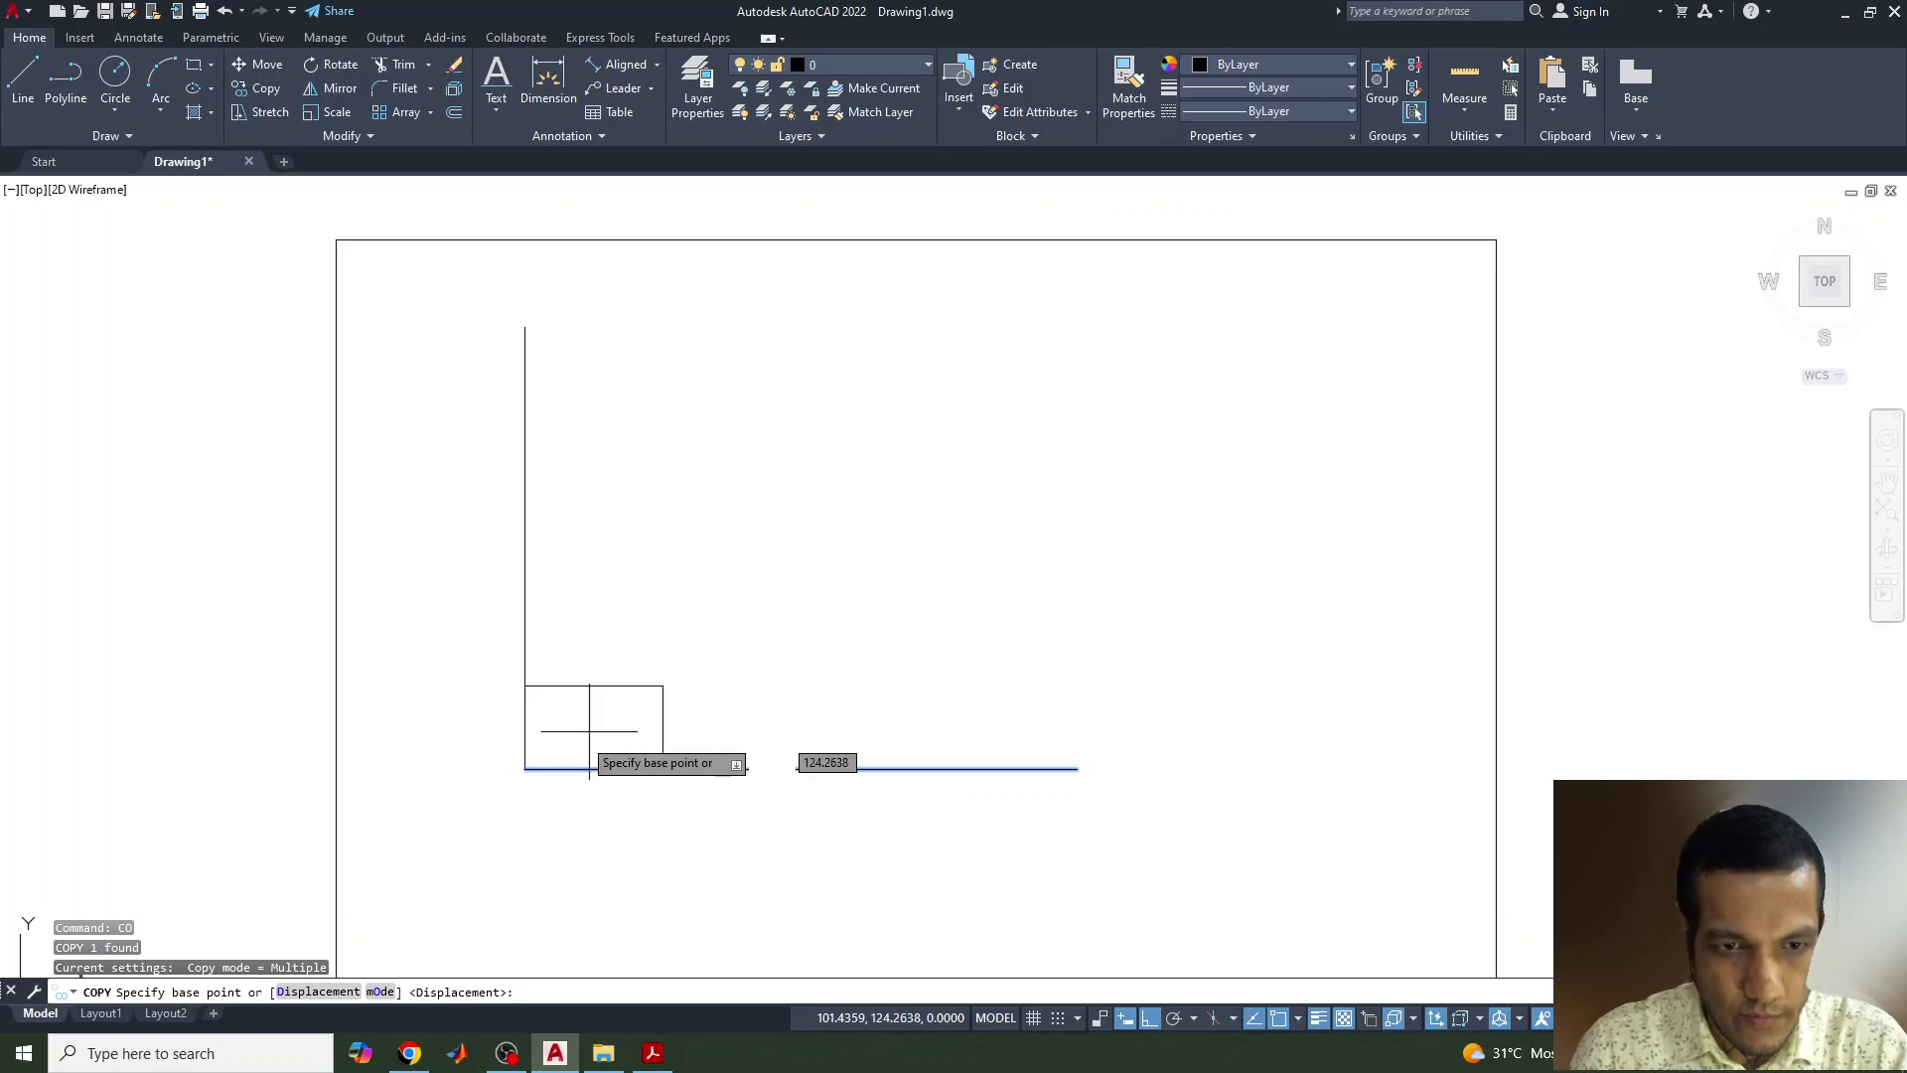
{"action": "left_click", "coordinate": [524, 768]}
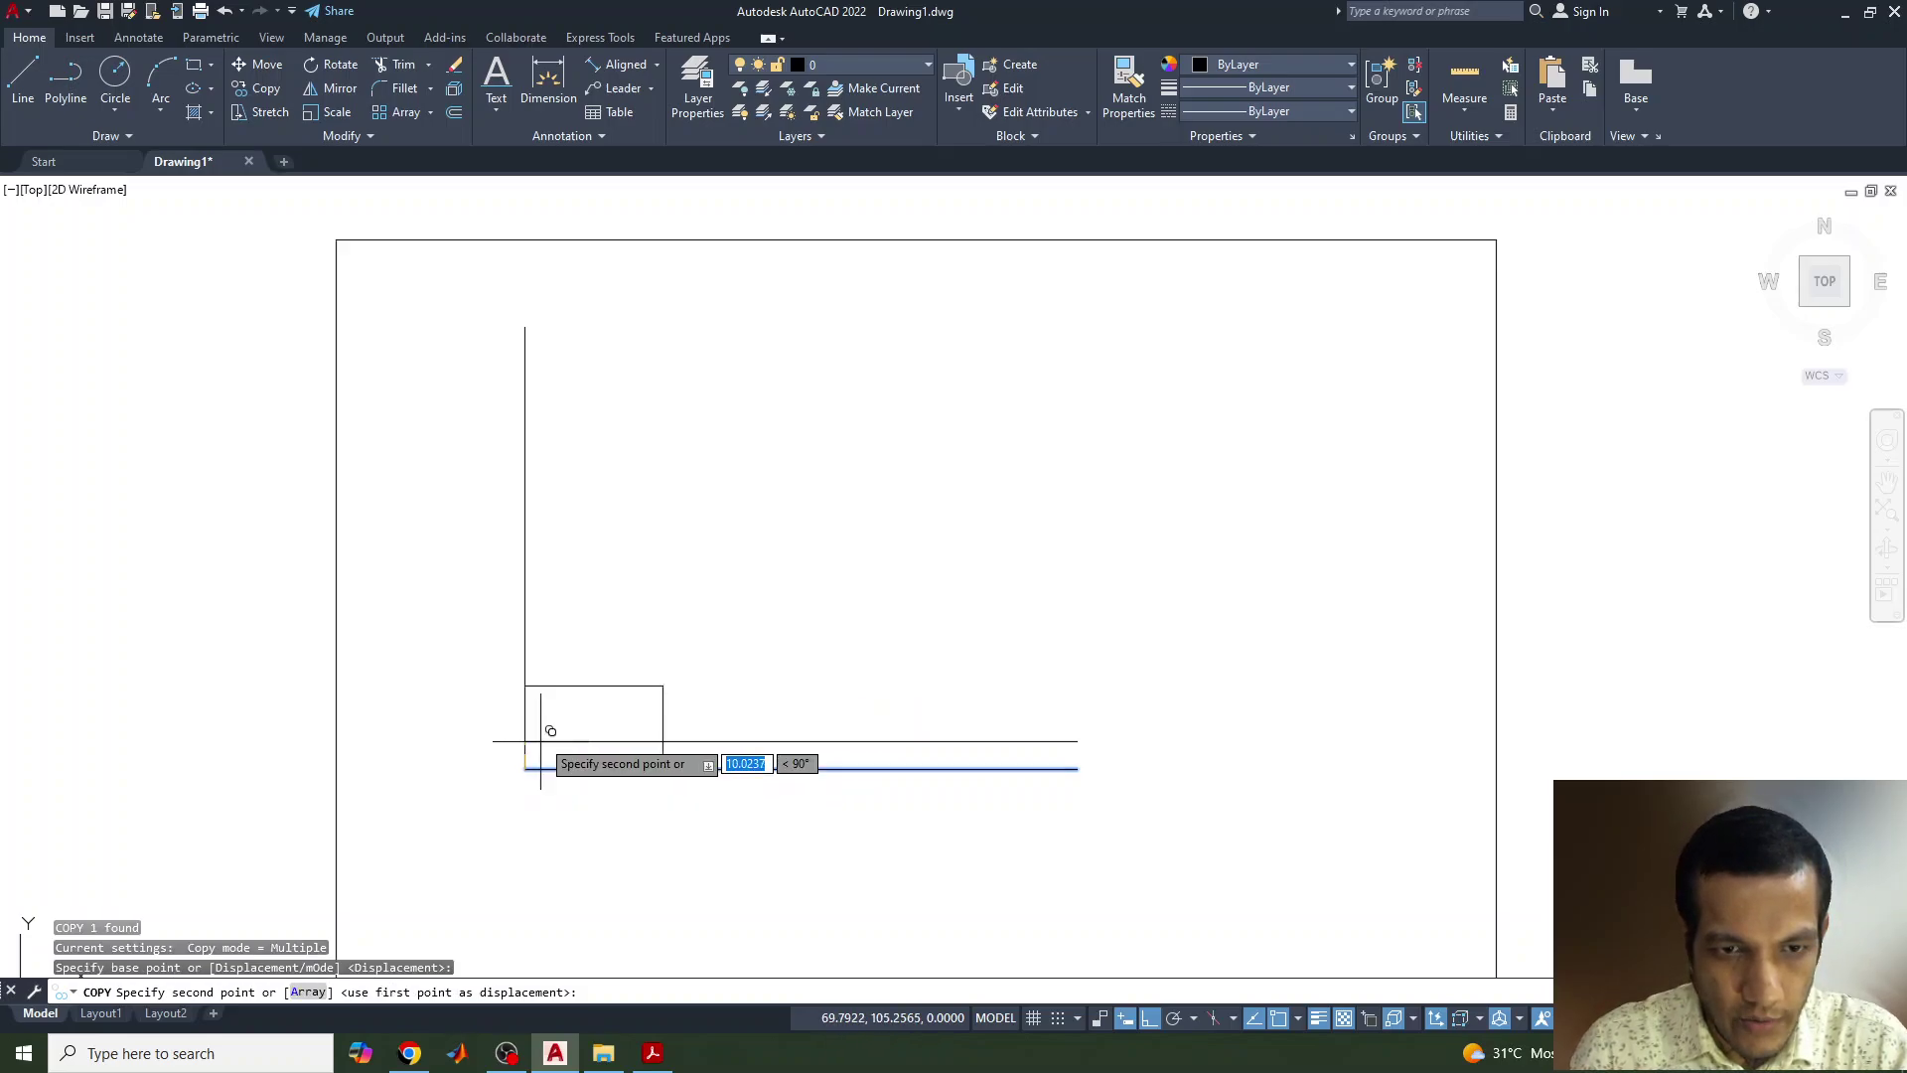
{"action": "left_click", "coordinate": [524, 685]}
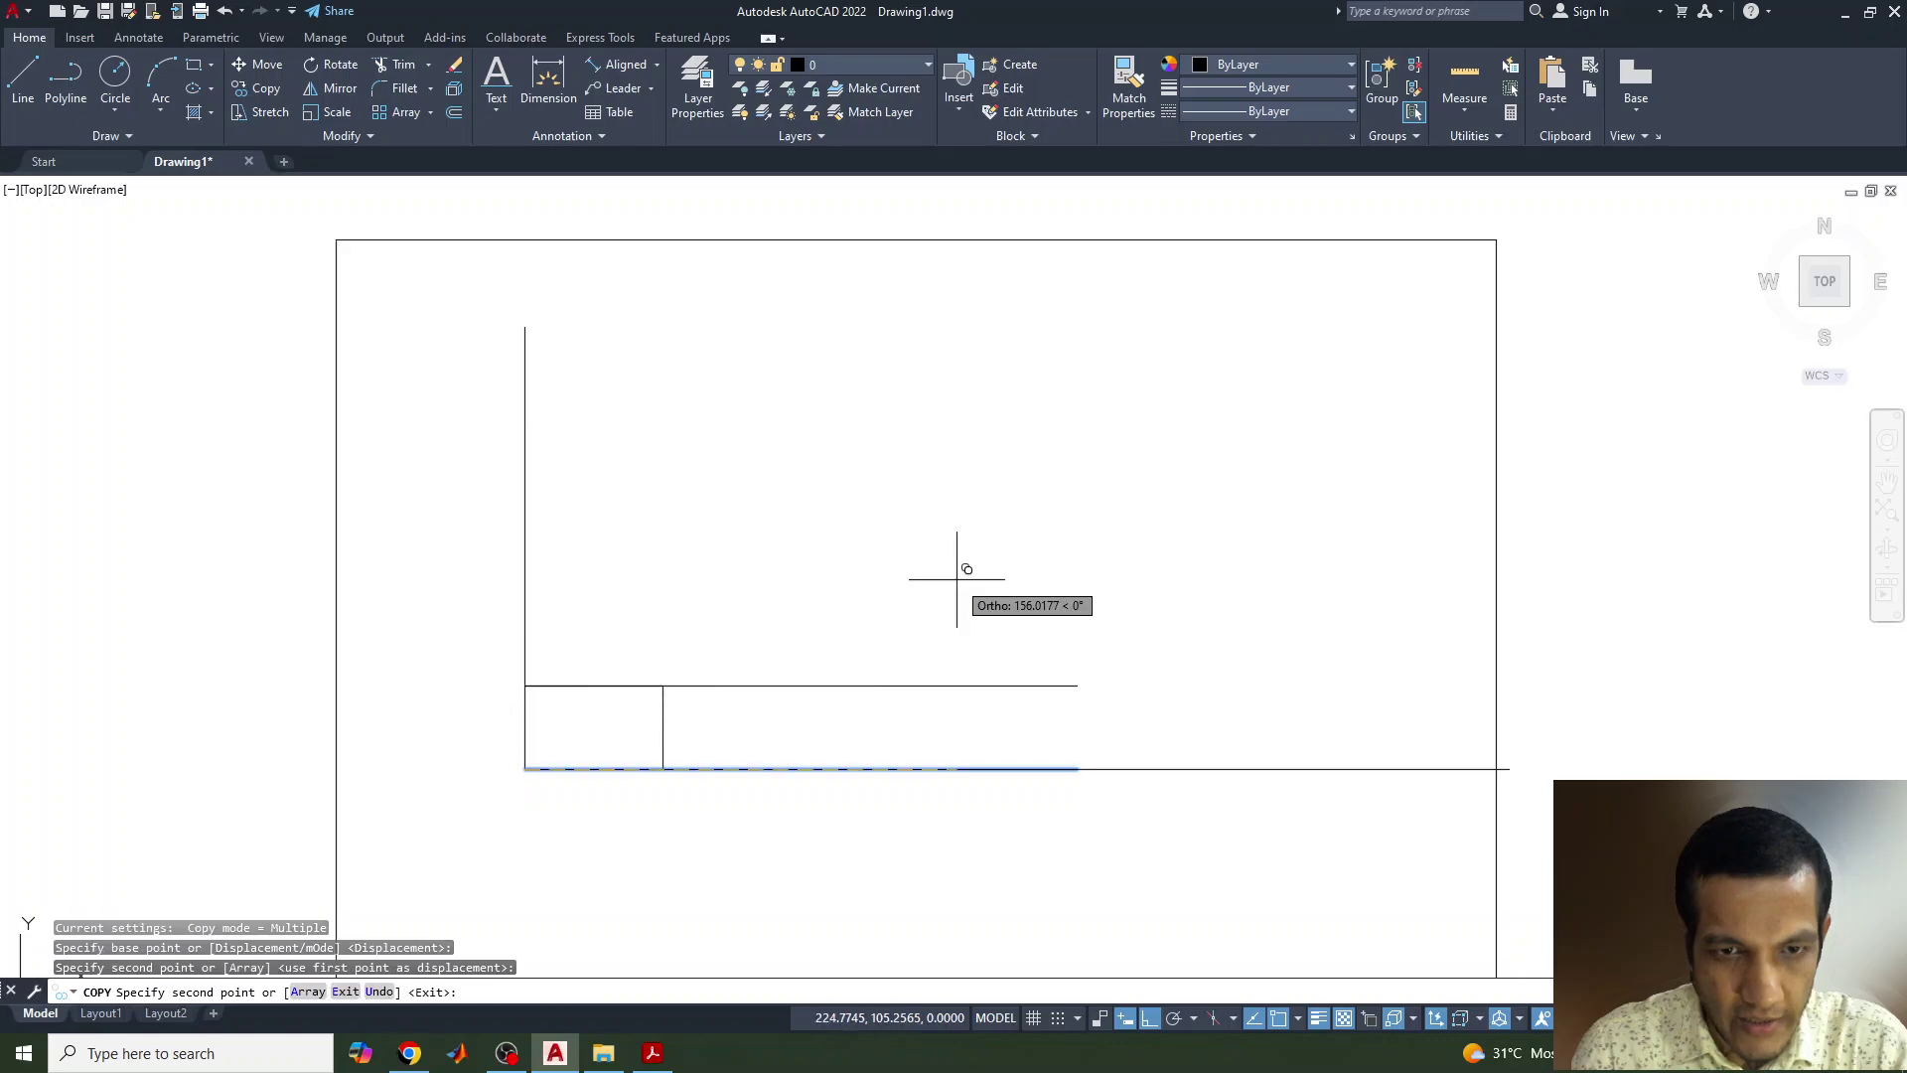
{"action": "scroll", "coordinate": [661, 698], "scroll_direction": "up", "scroll_amount": 5}
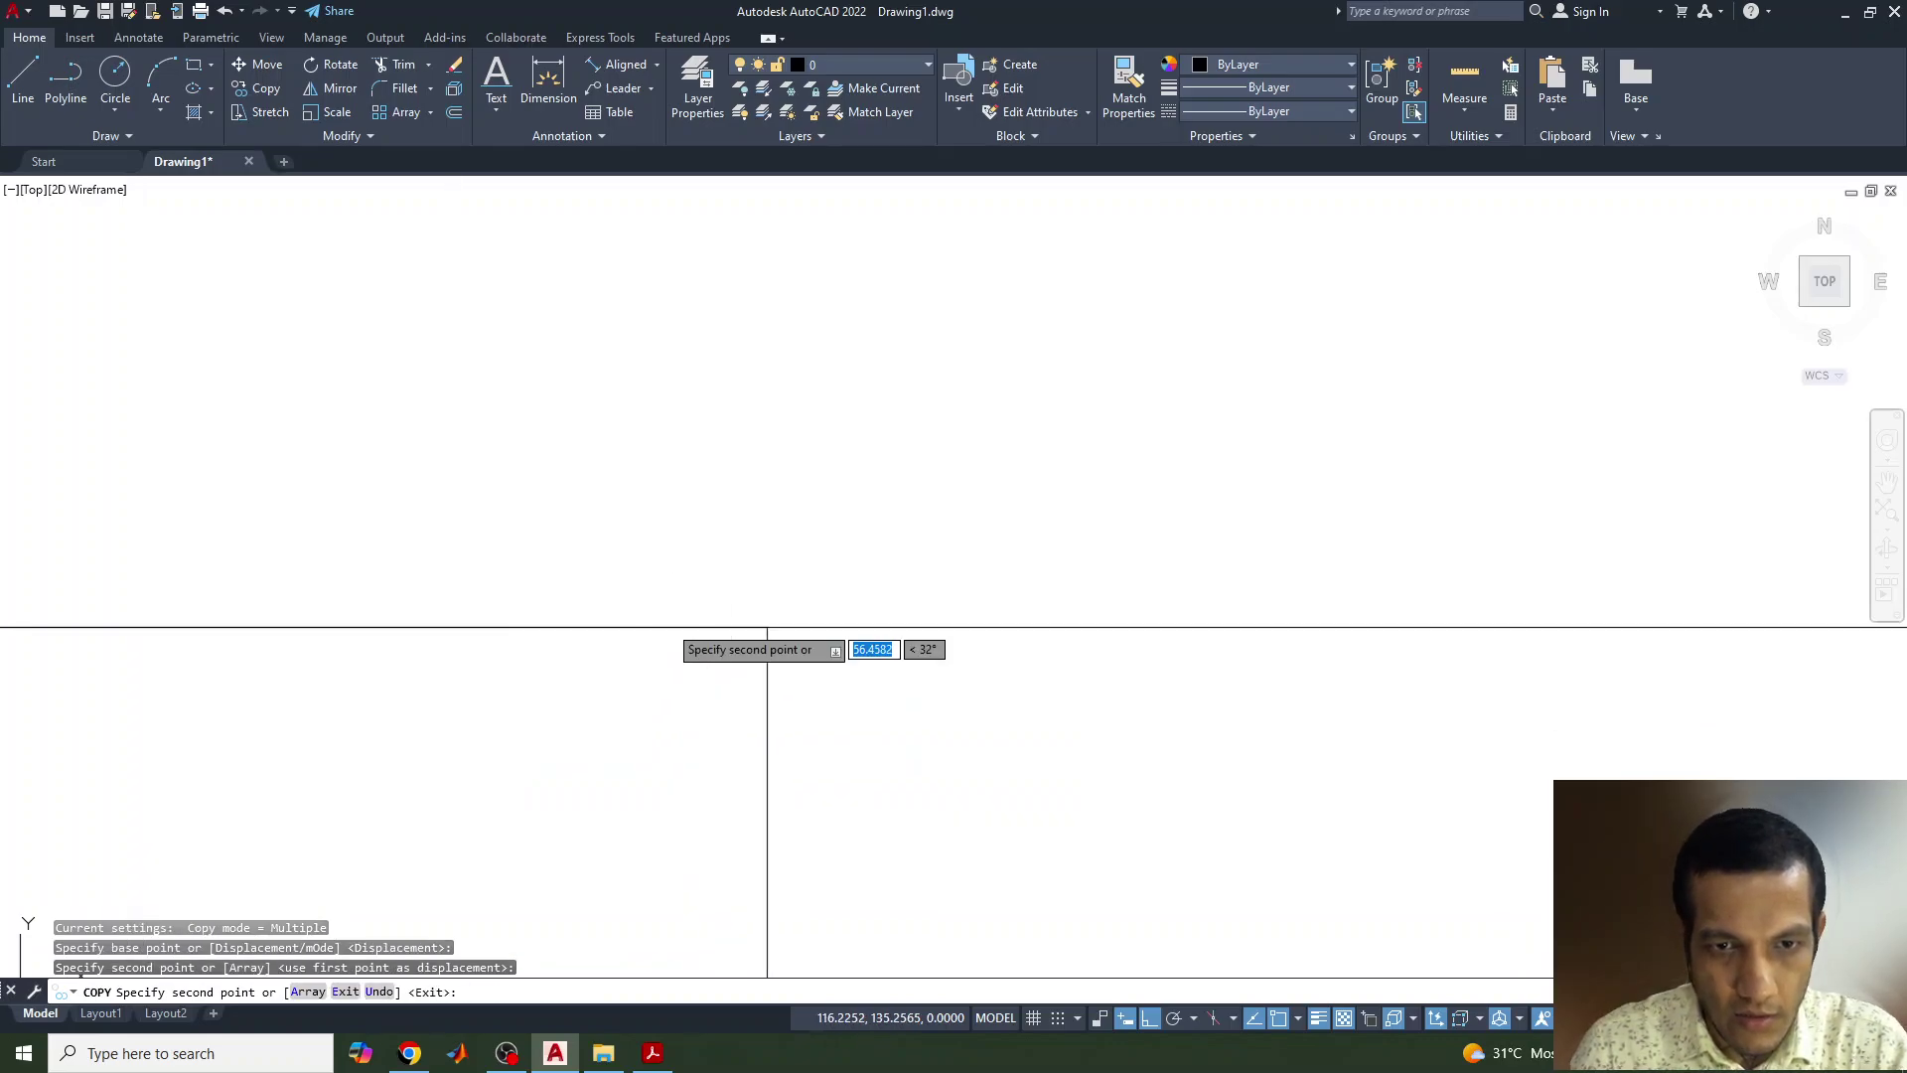
{"action": "scroll", "coordinate": [710, 659], "scroll_direction": "down", "scroll_amount": 5}
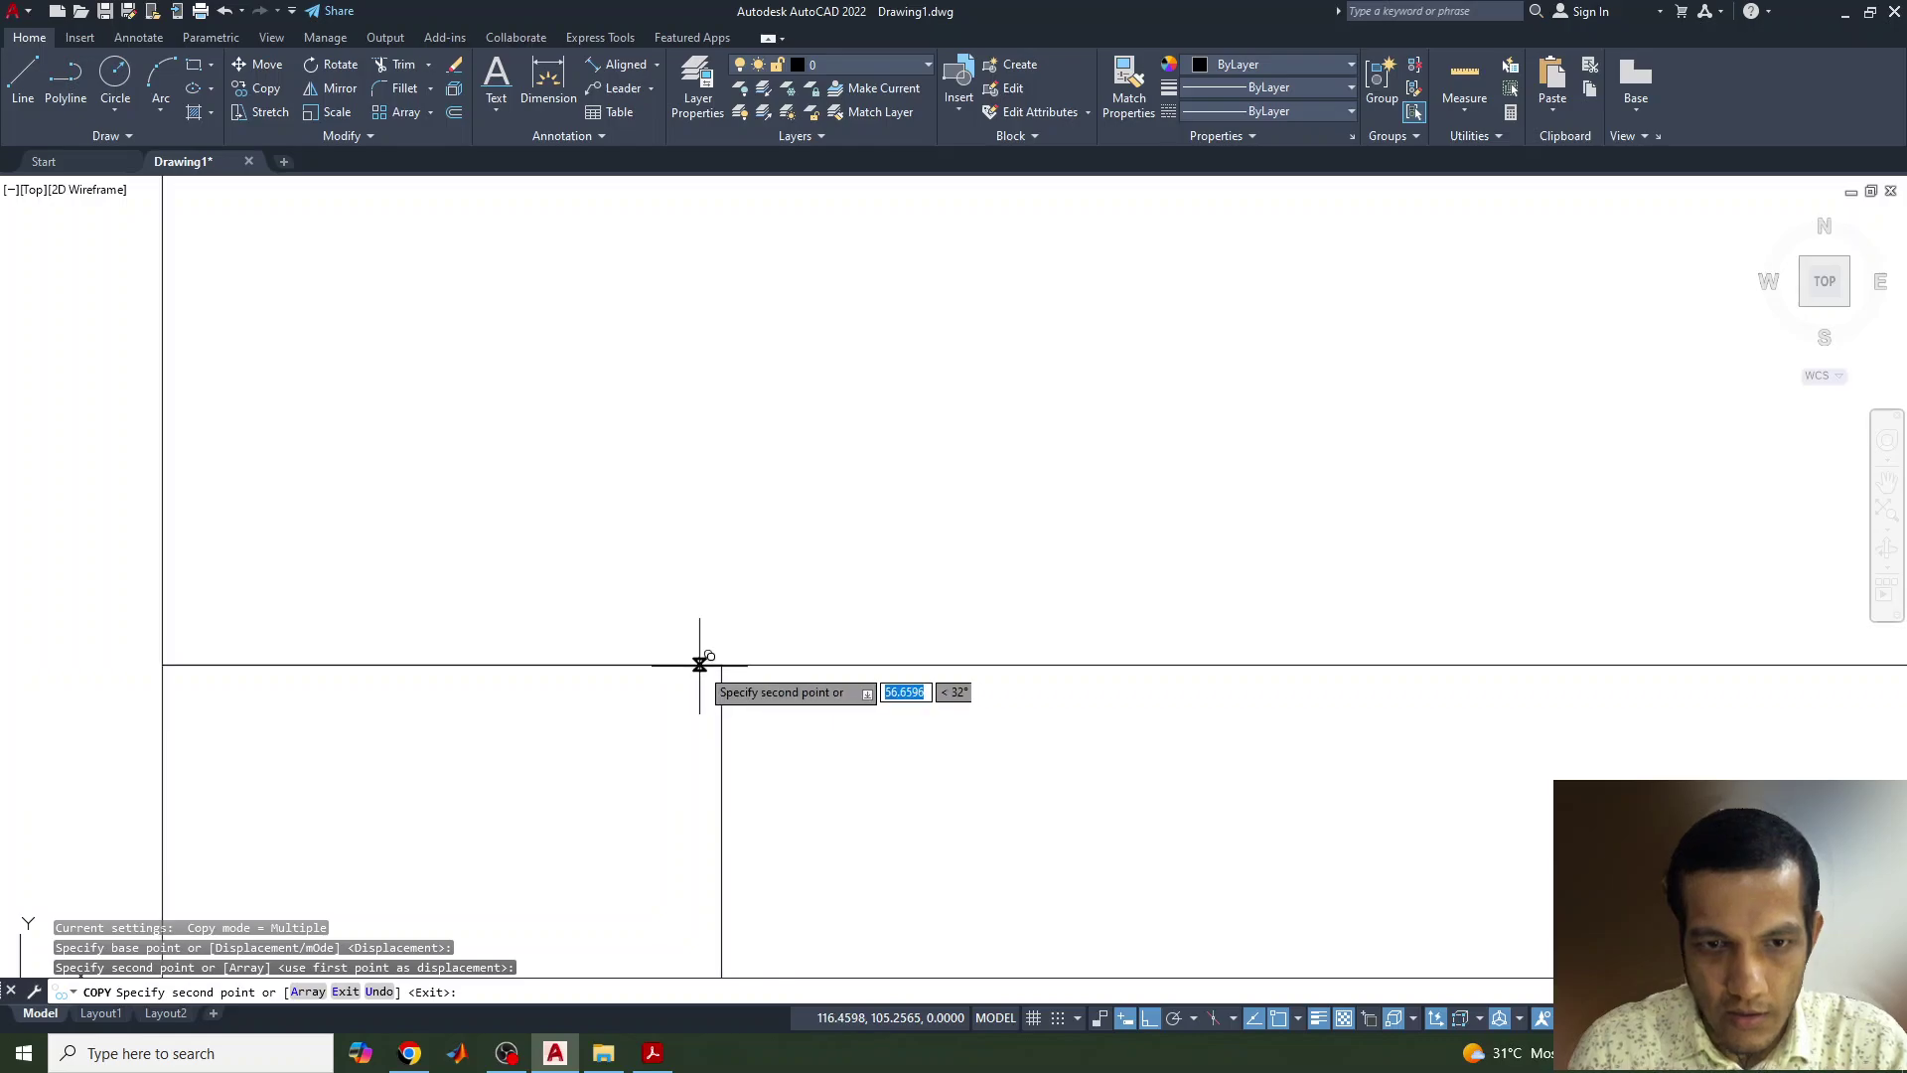
{"action": "key", "text": "Escape"}
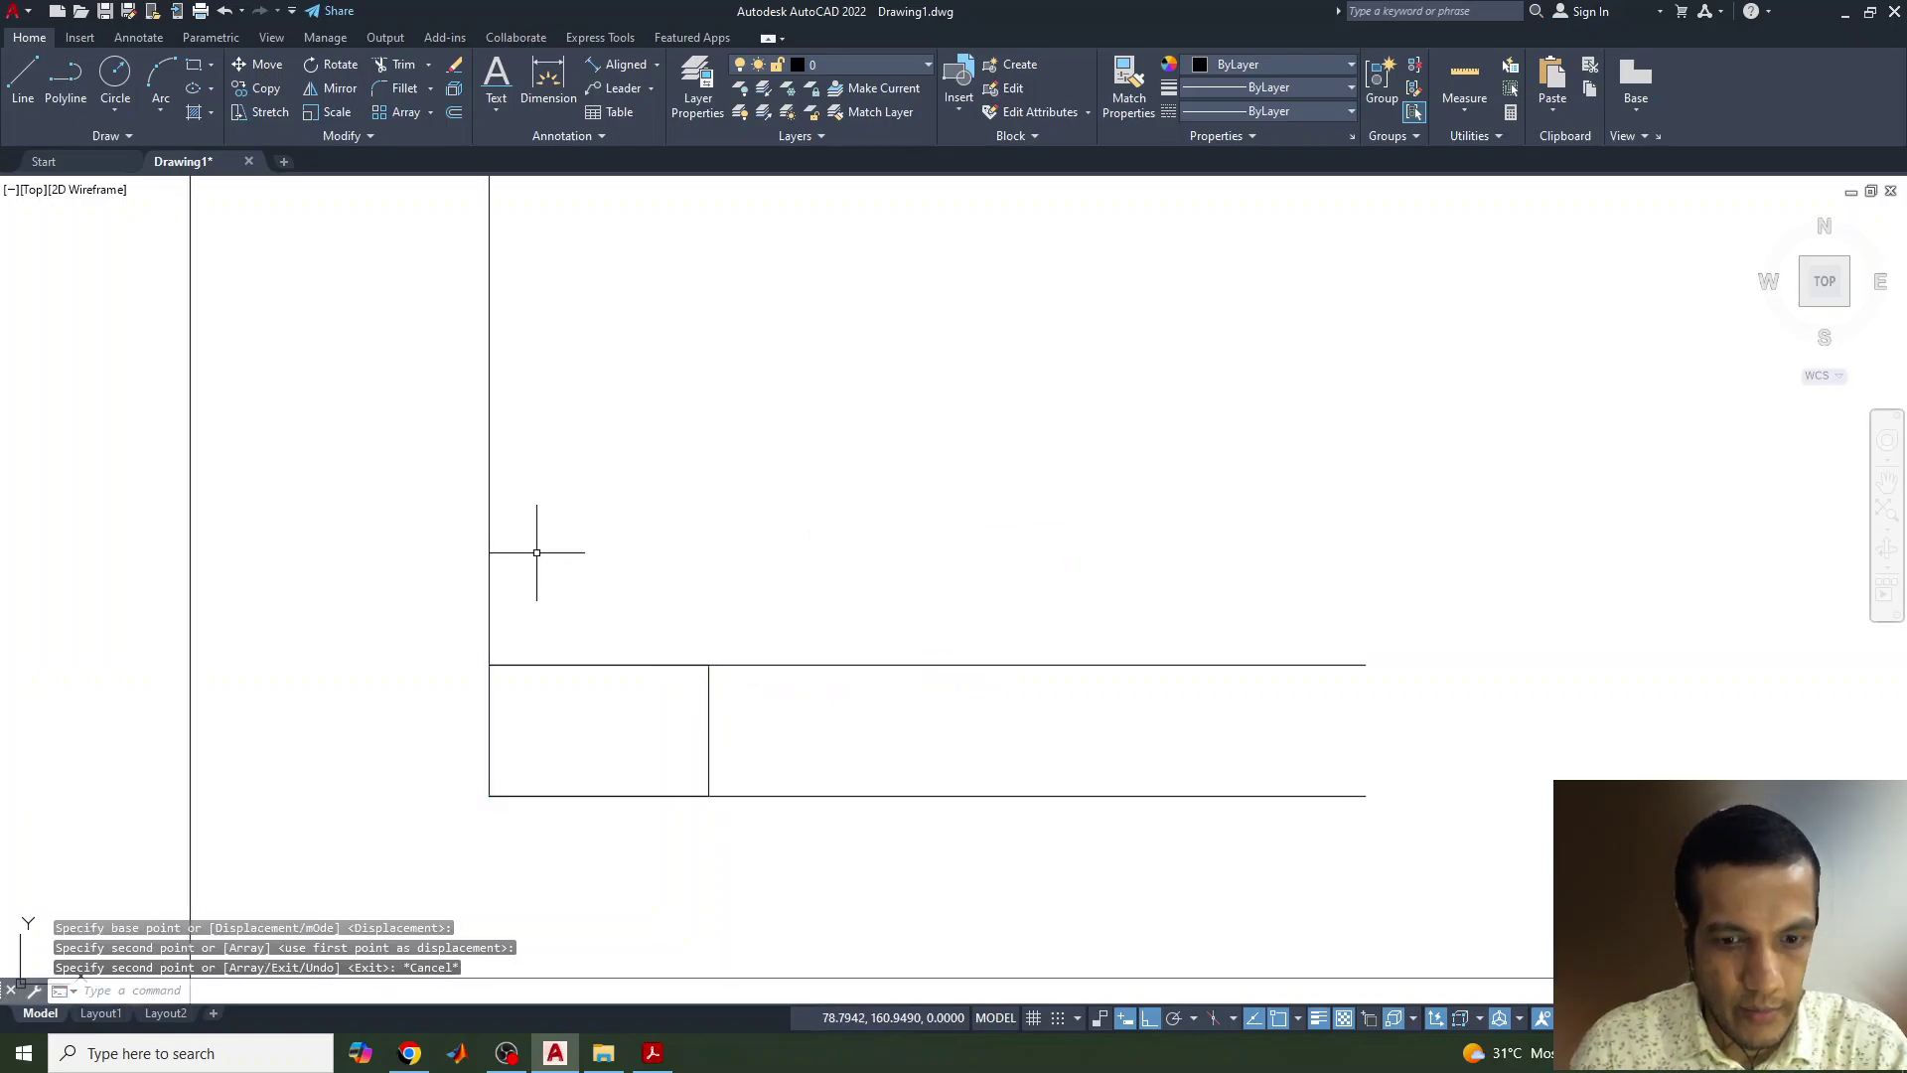
Step: Copy the vertical axis line from the axes' corner to the small rectangle's lower-right corner
{"action": "key", "text": "Return"}
{"action": "left_click", "coordinate": [489, 553]}
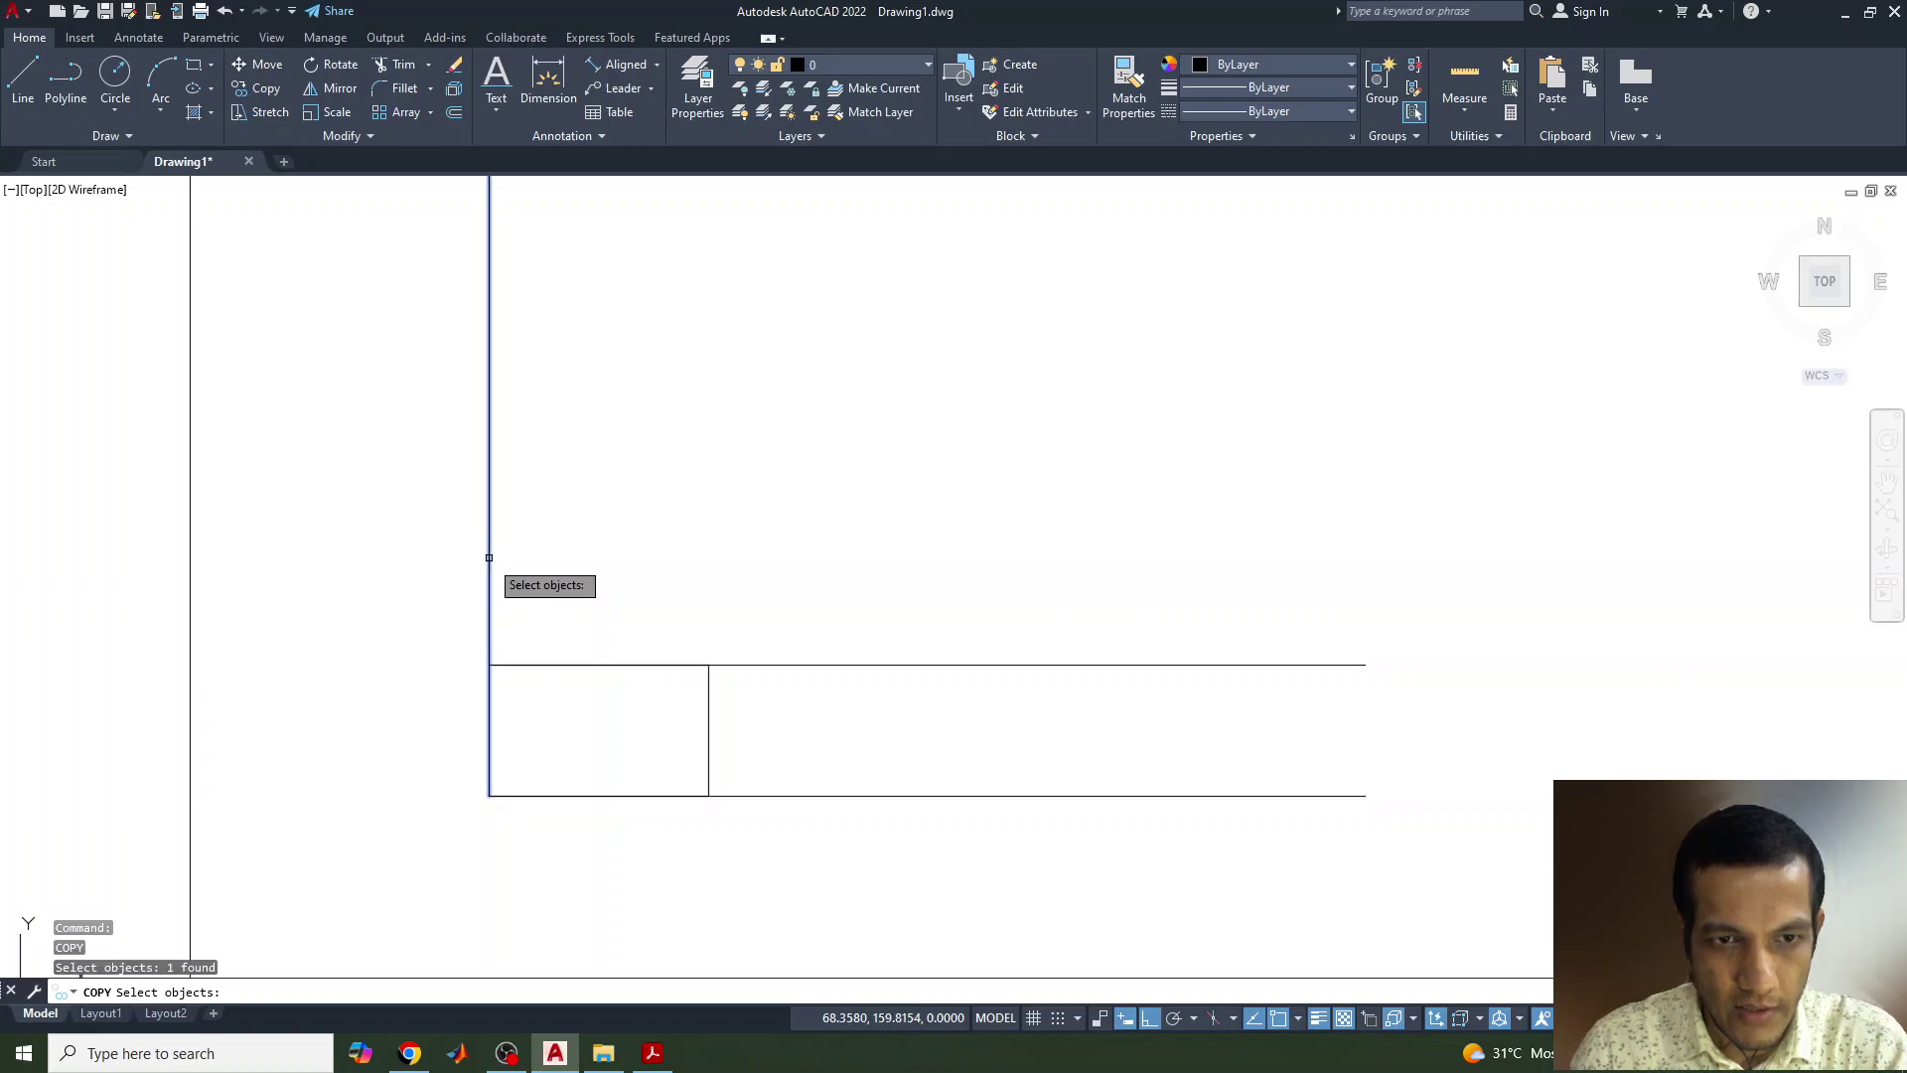
{"action": "key", "text": "Return"}
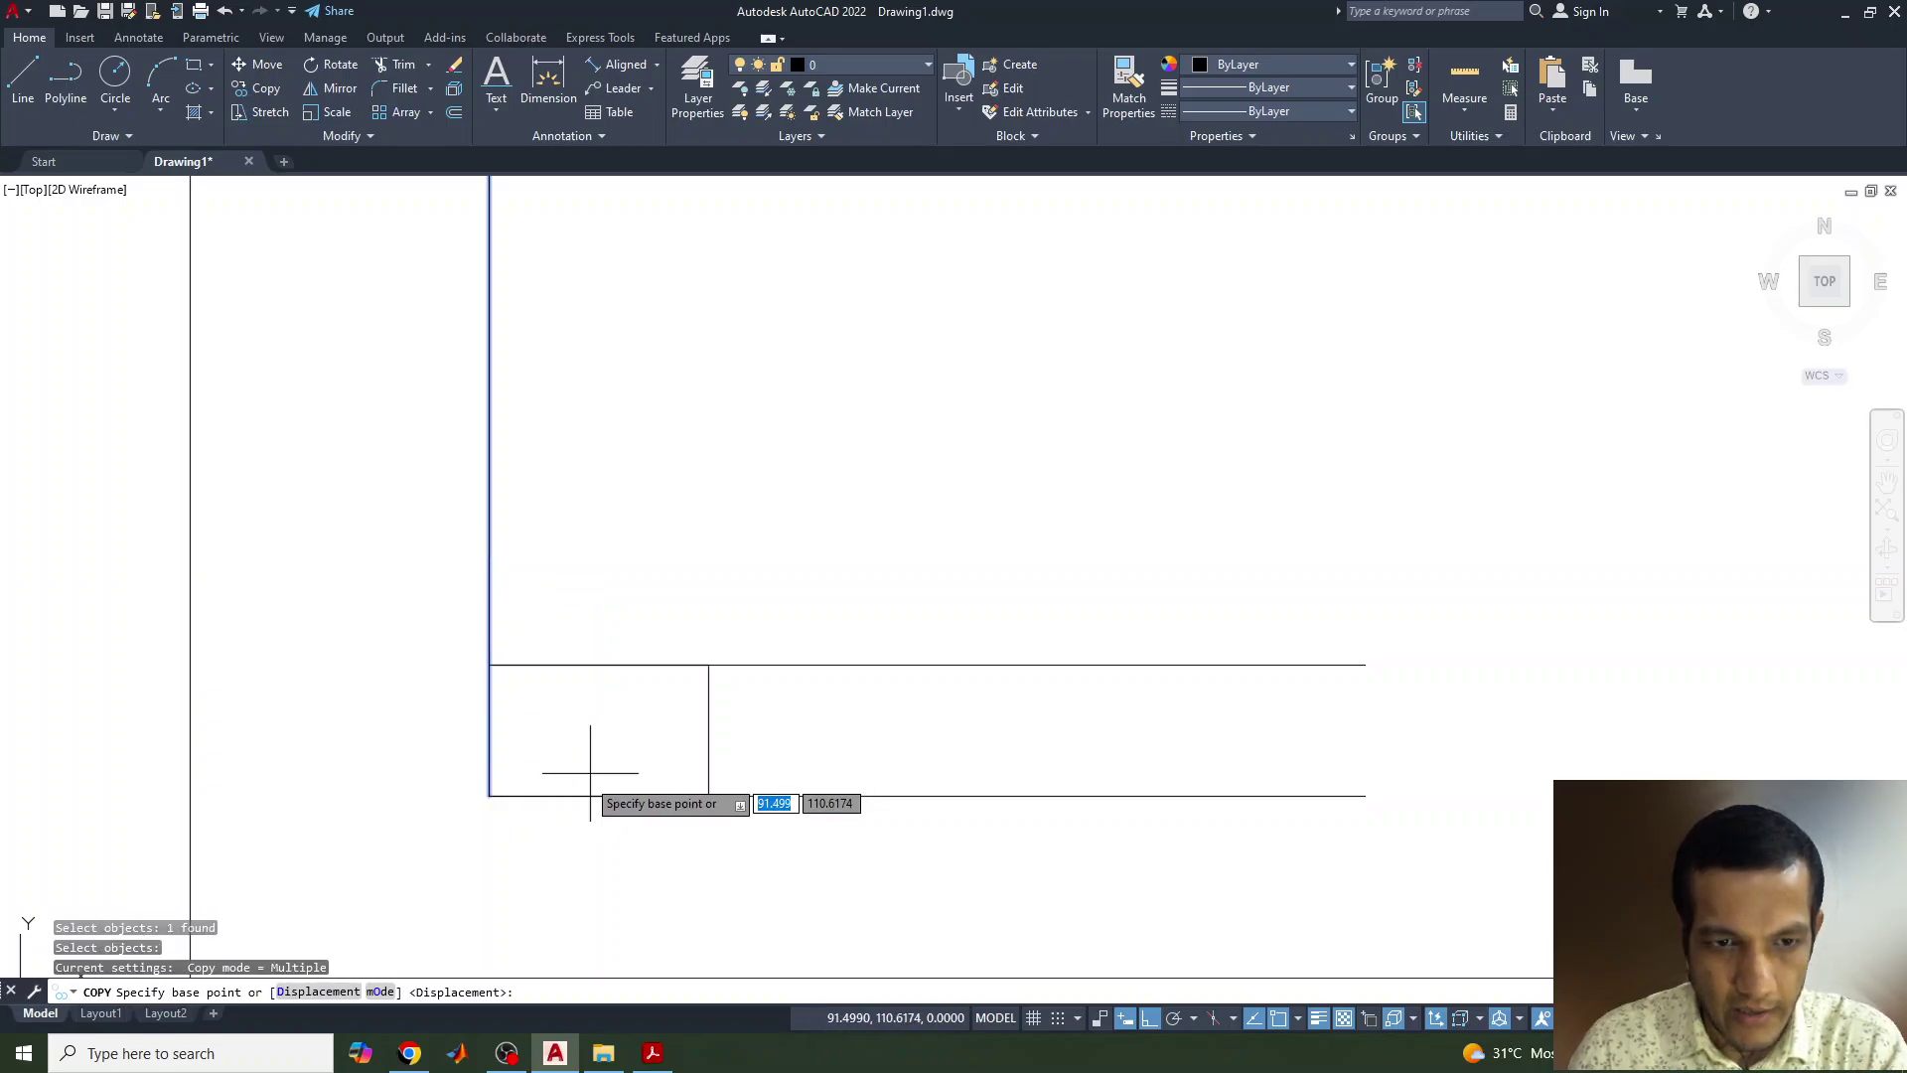
{"action": "left_click", "coordinate": [487, 797]}
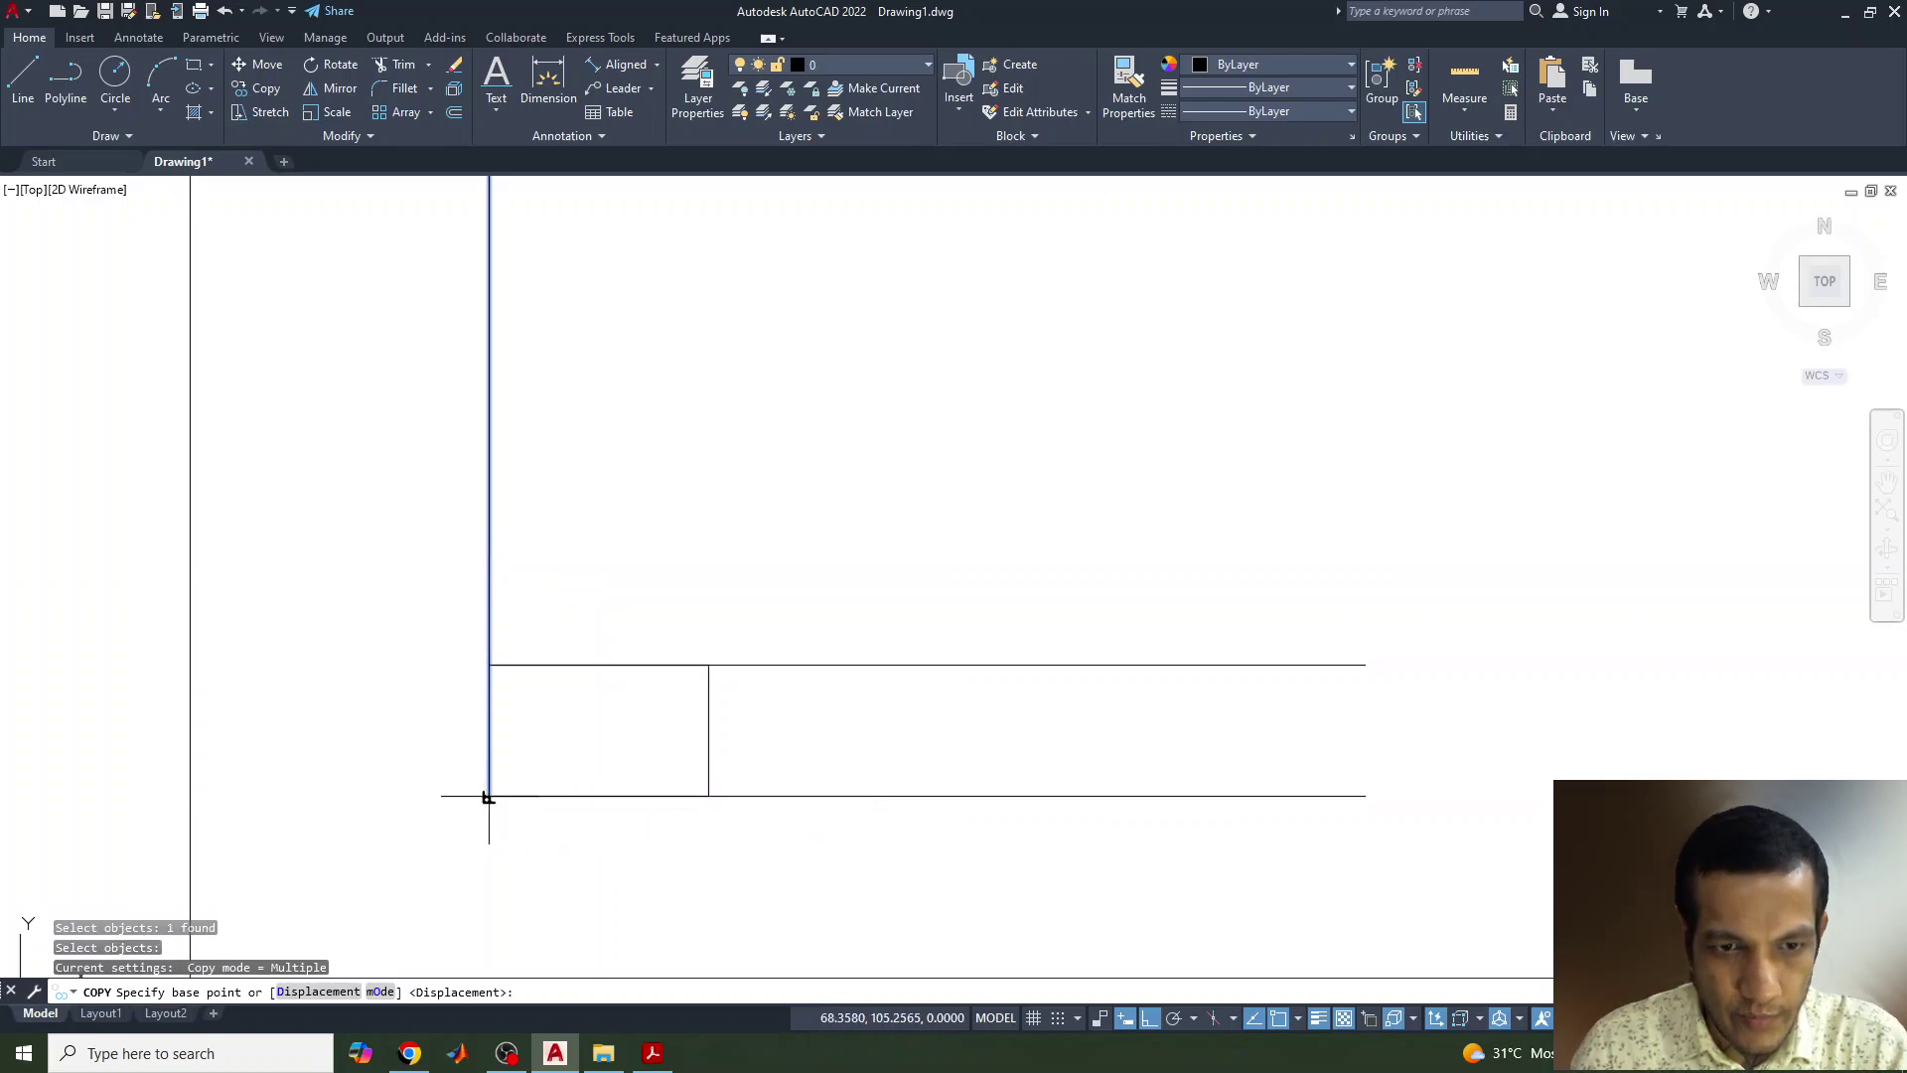
{"action": "left_click", "coordinate": [708, 795]}
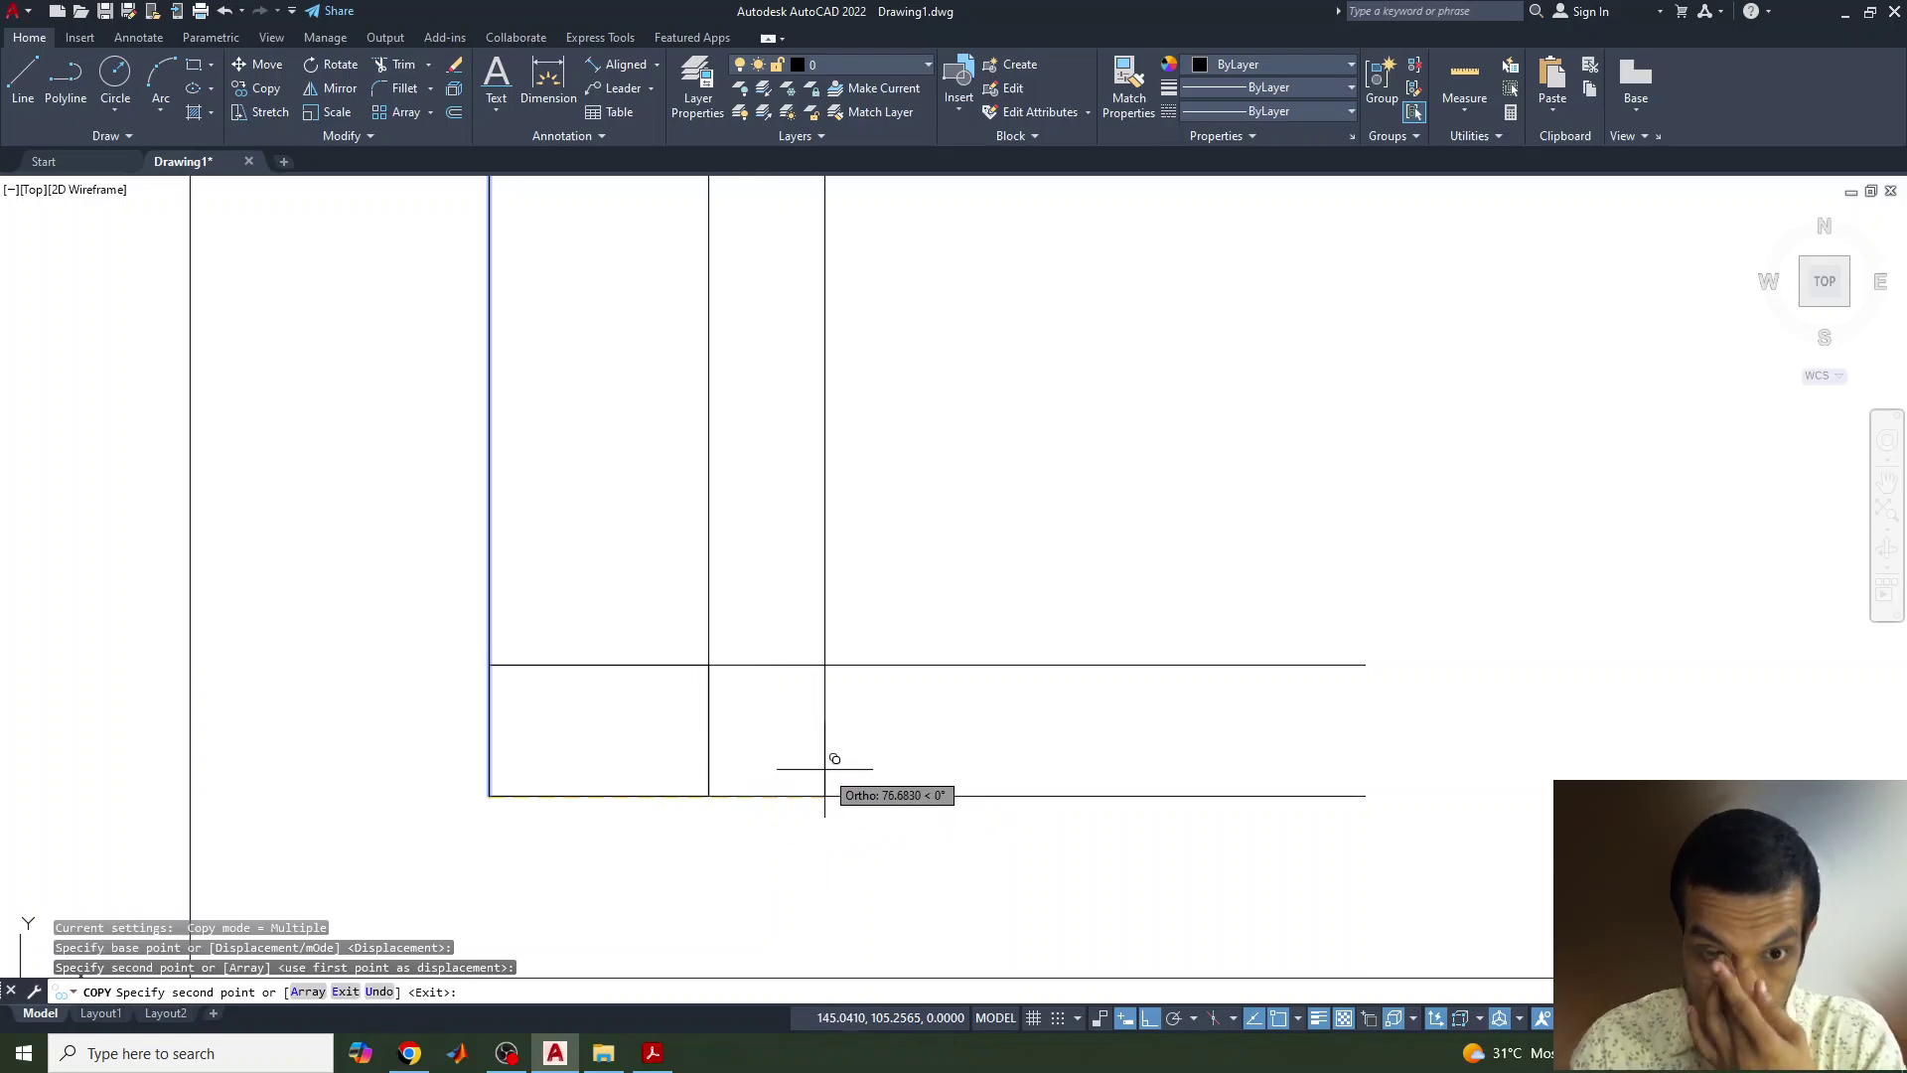
{"action": "key", "text": "Escape"}
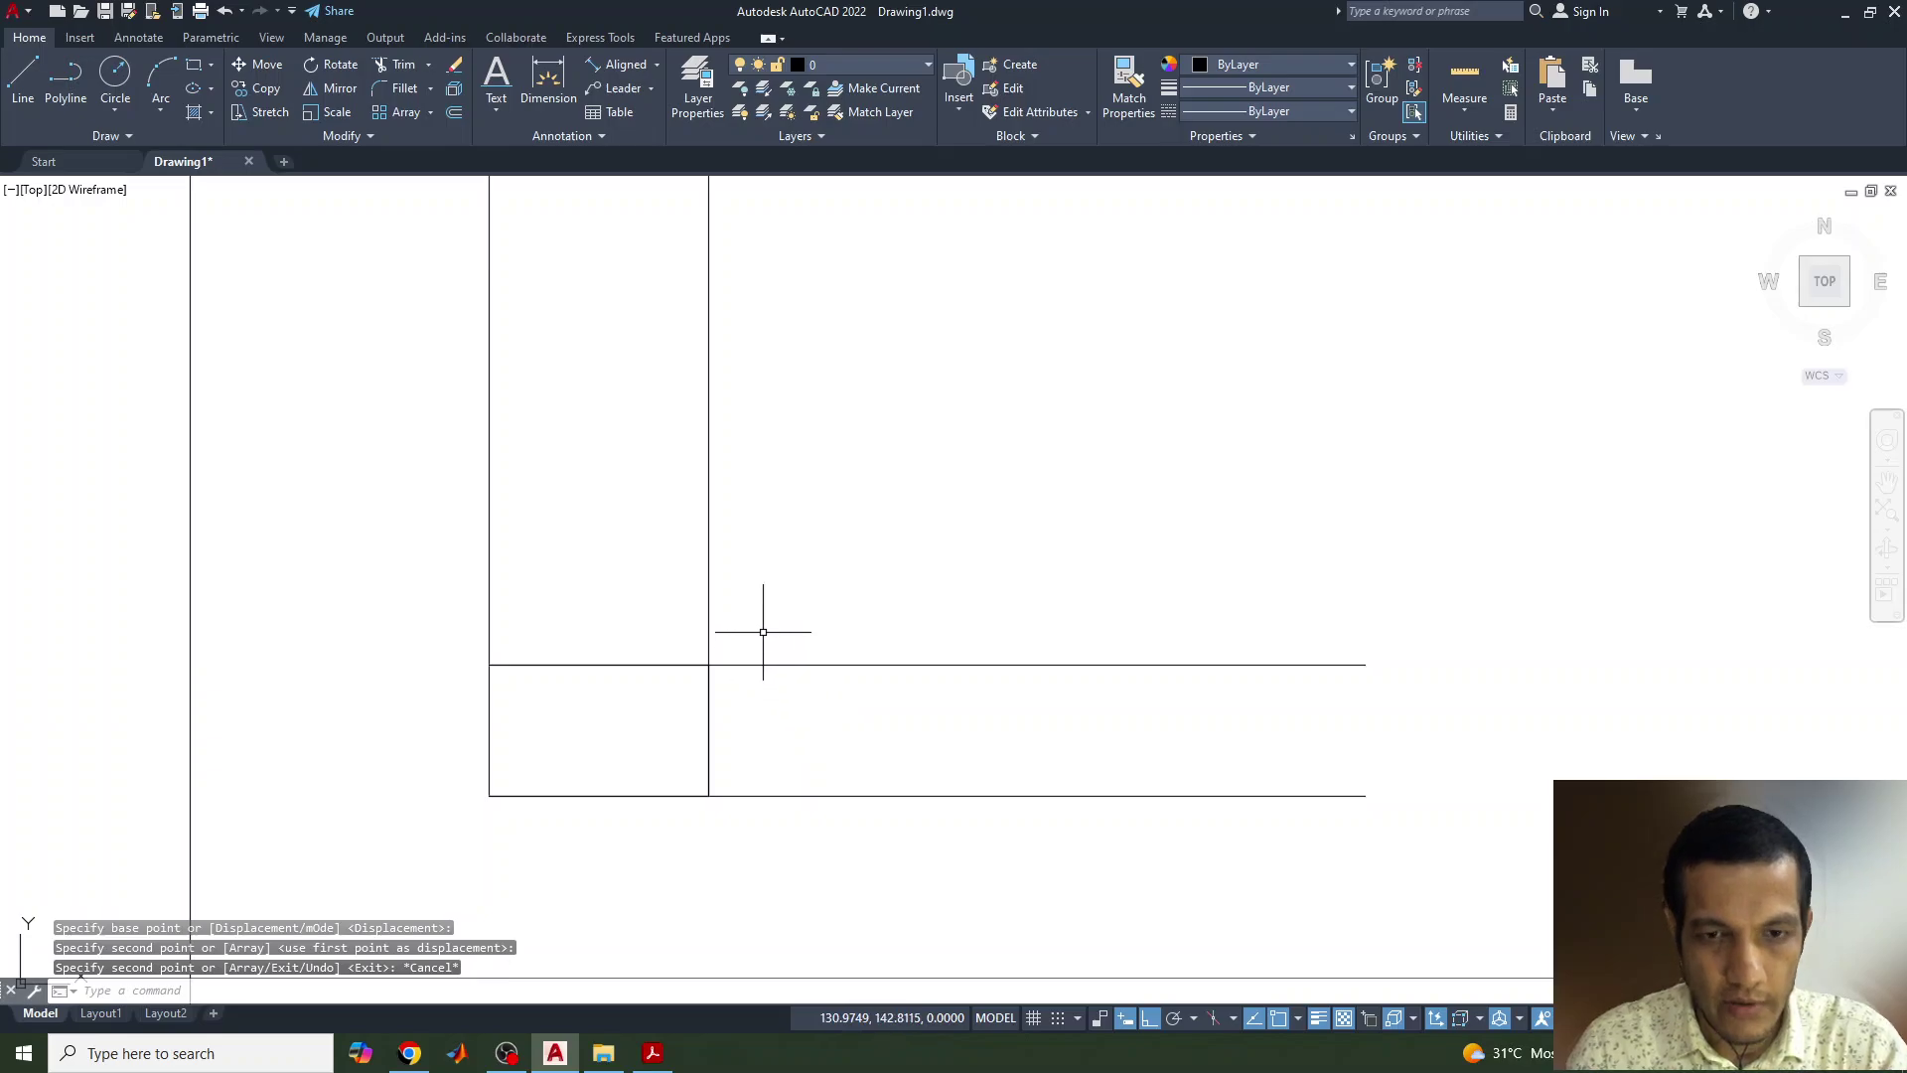
Step: Label the small rectangle's upper-right corner P and the axes' corner O in single-line text, height 3, rotation 0
{"action": "middle_click_drag", "start_coordinate": [775, 615], "coordinate": [758, 749]}
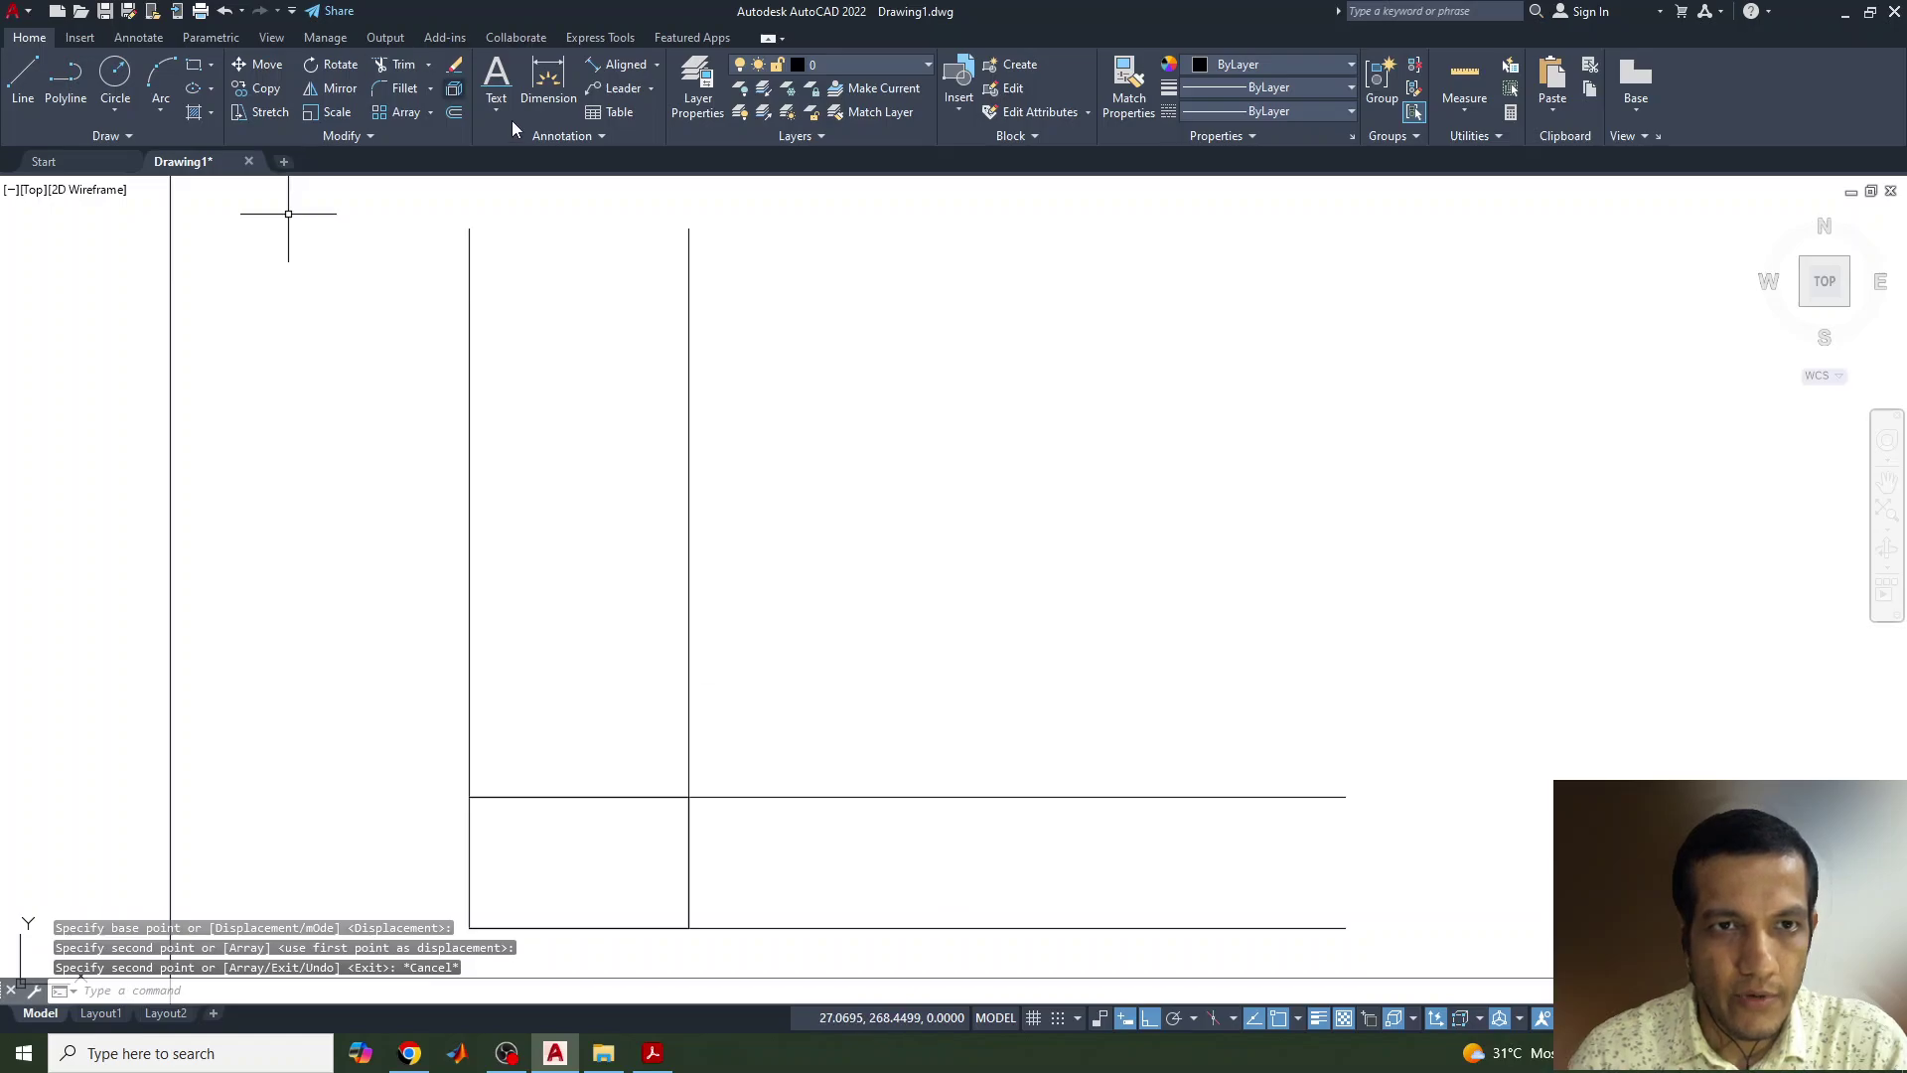
{"action": "scroll", "coordinate": [860, 515], "scroll_direction": "down", "scroll_amount": 3}
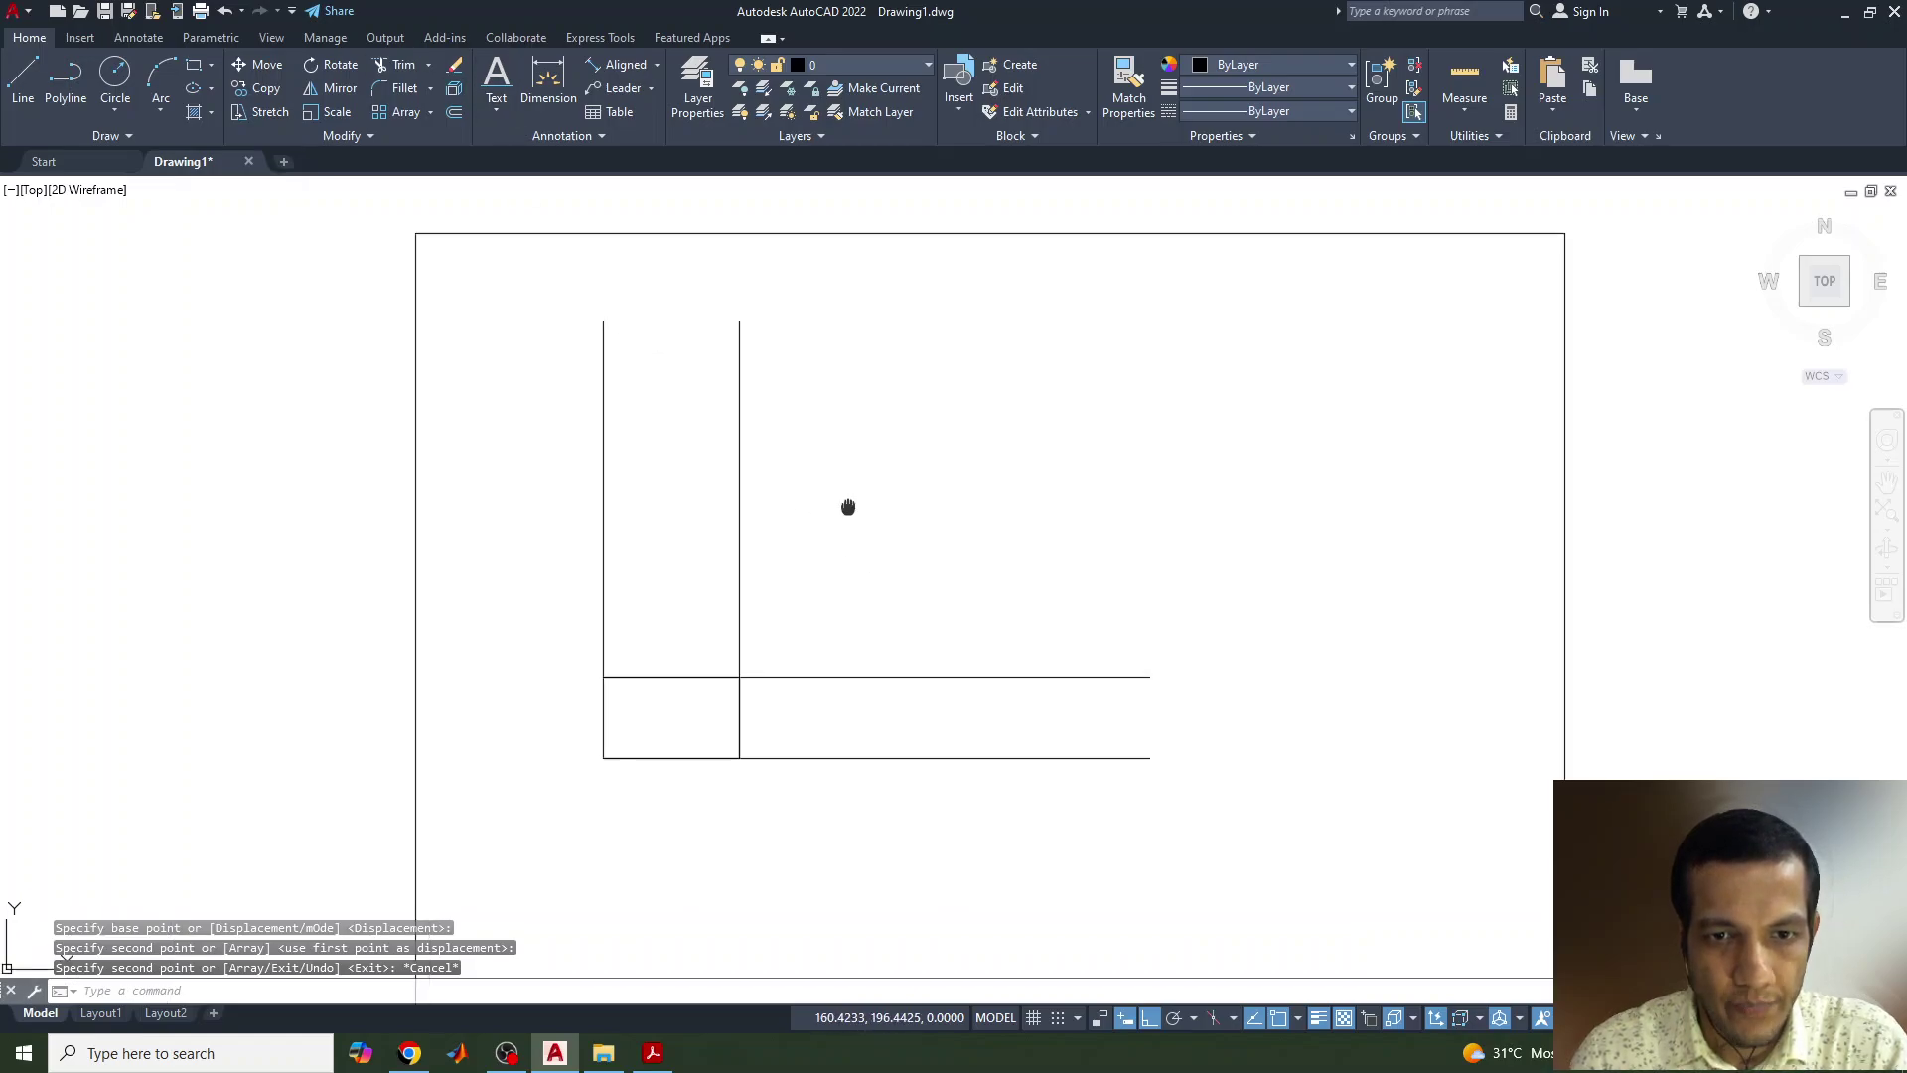
{"action": "left_click", "coordinate": [499, 112]}
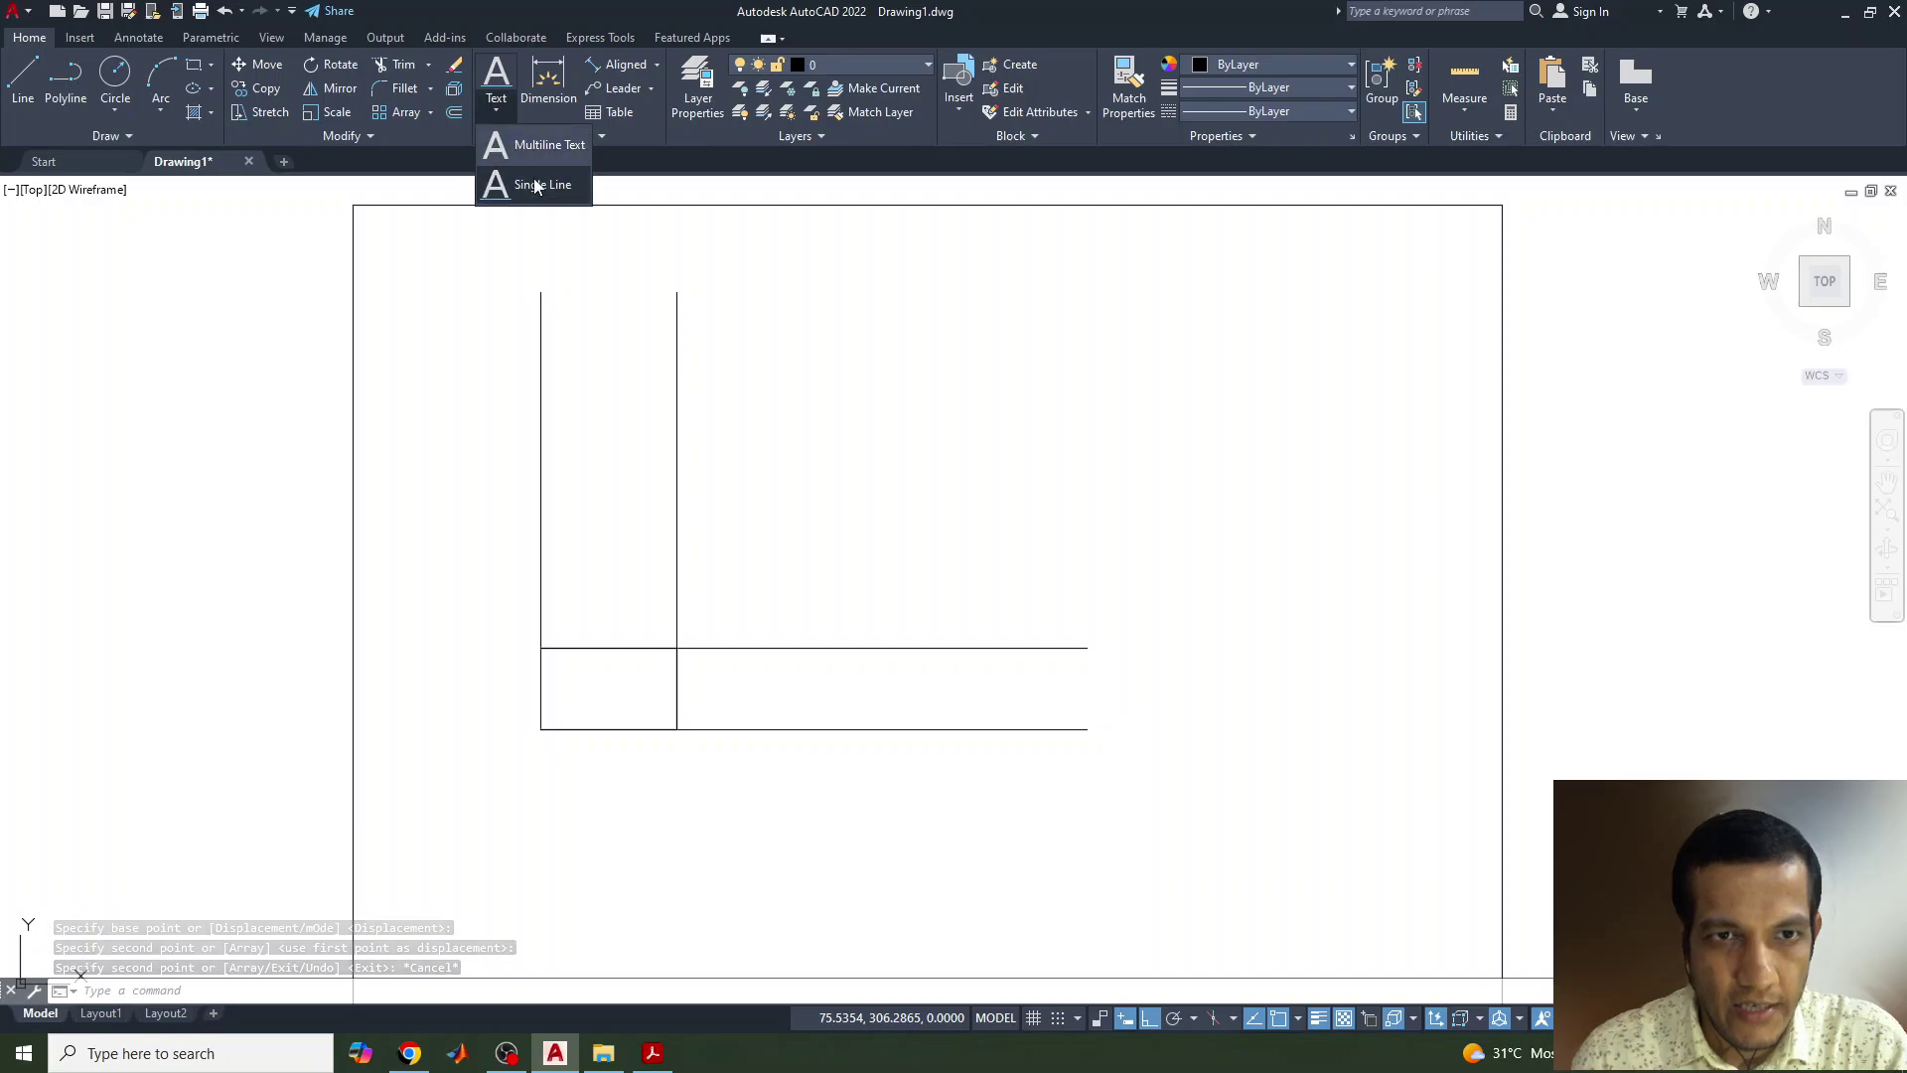
{"action": "left_click", "coordinate": [544, 183]}
{"action": "scroll", "coordinate": [760, 627], "scroll_direction": "up", "scroll_amount": 2}
{"action": "left_click", "coordinate": [646, 629]}
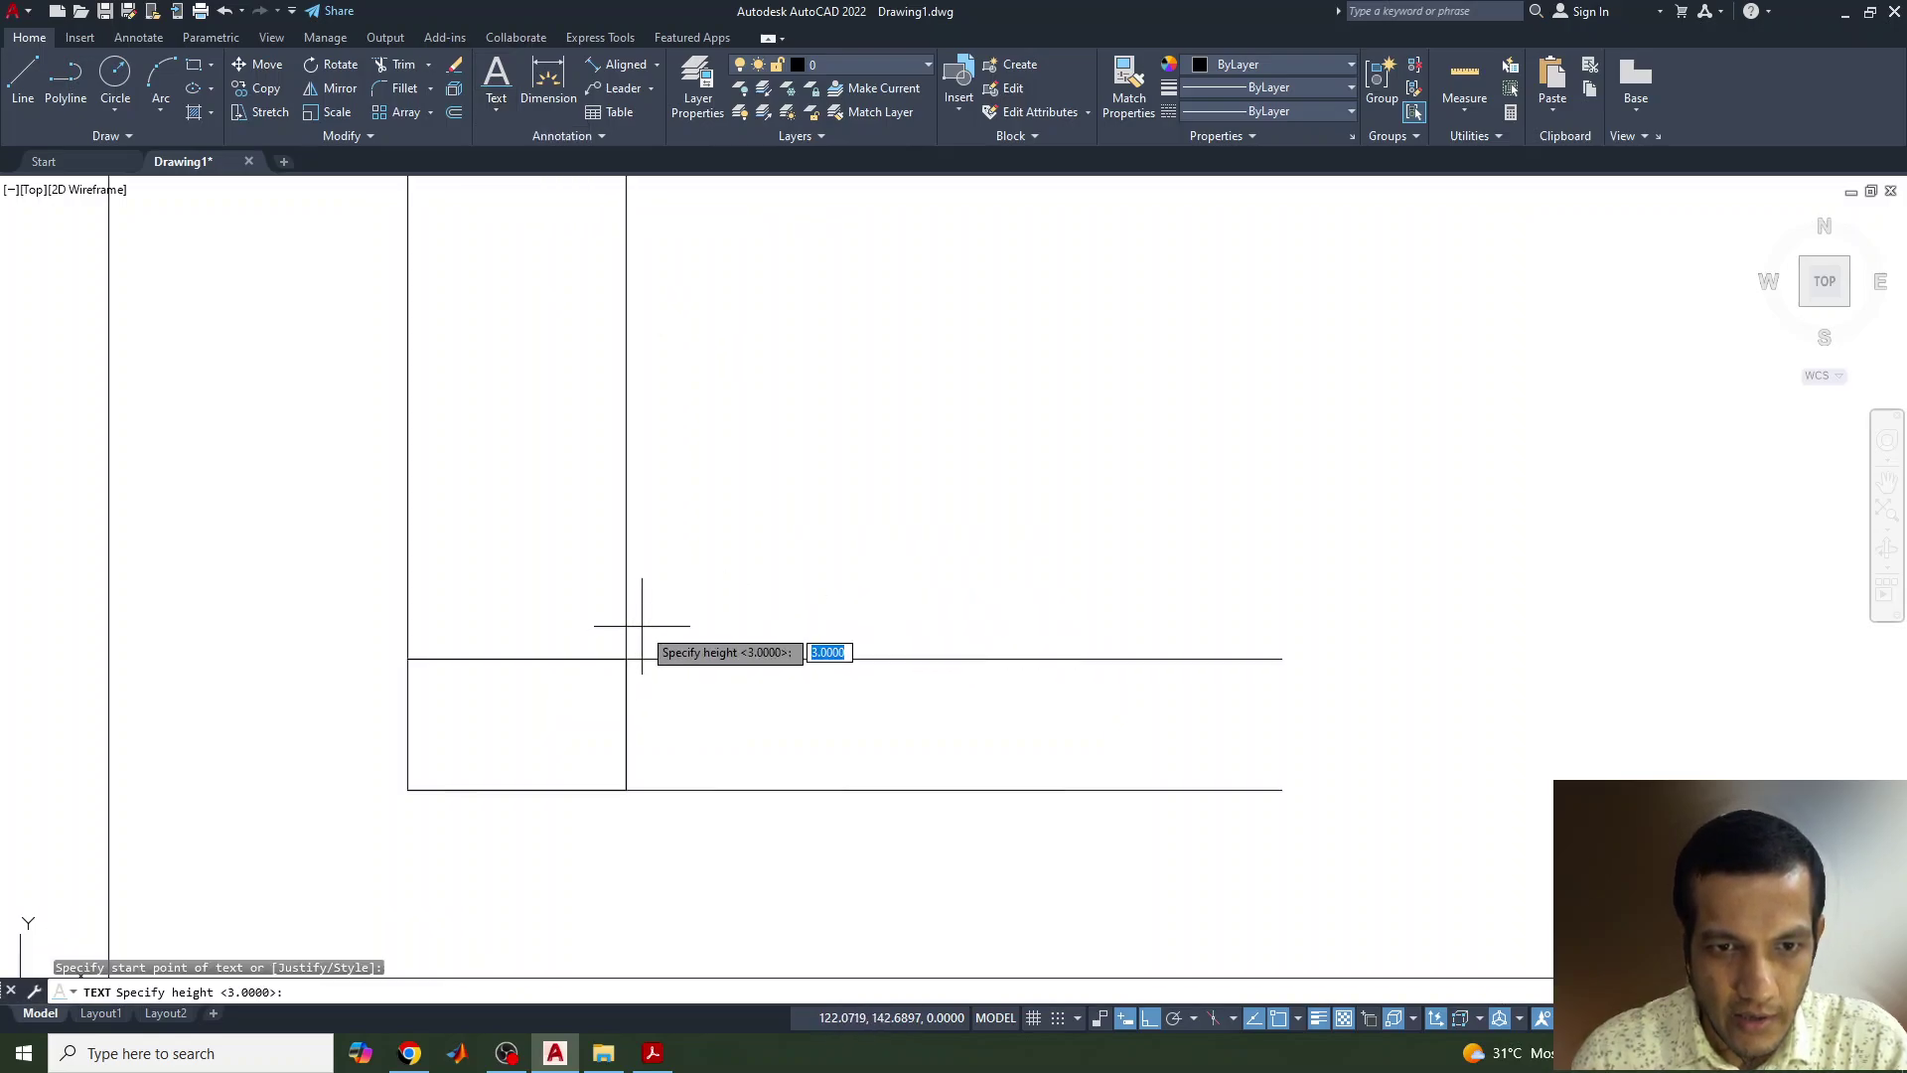
{"action": "type", "text": "3"}
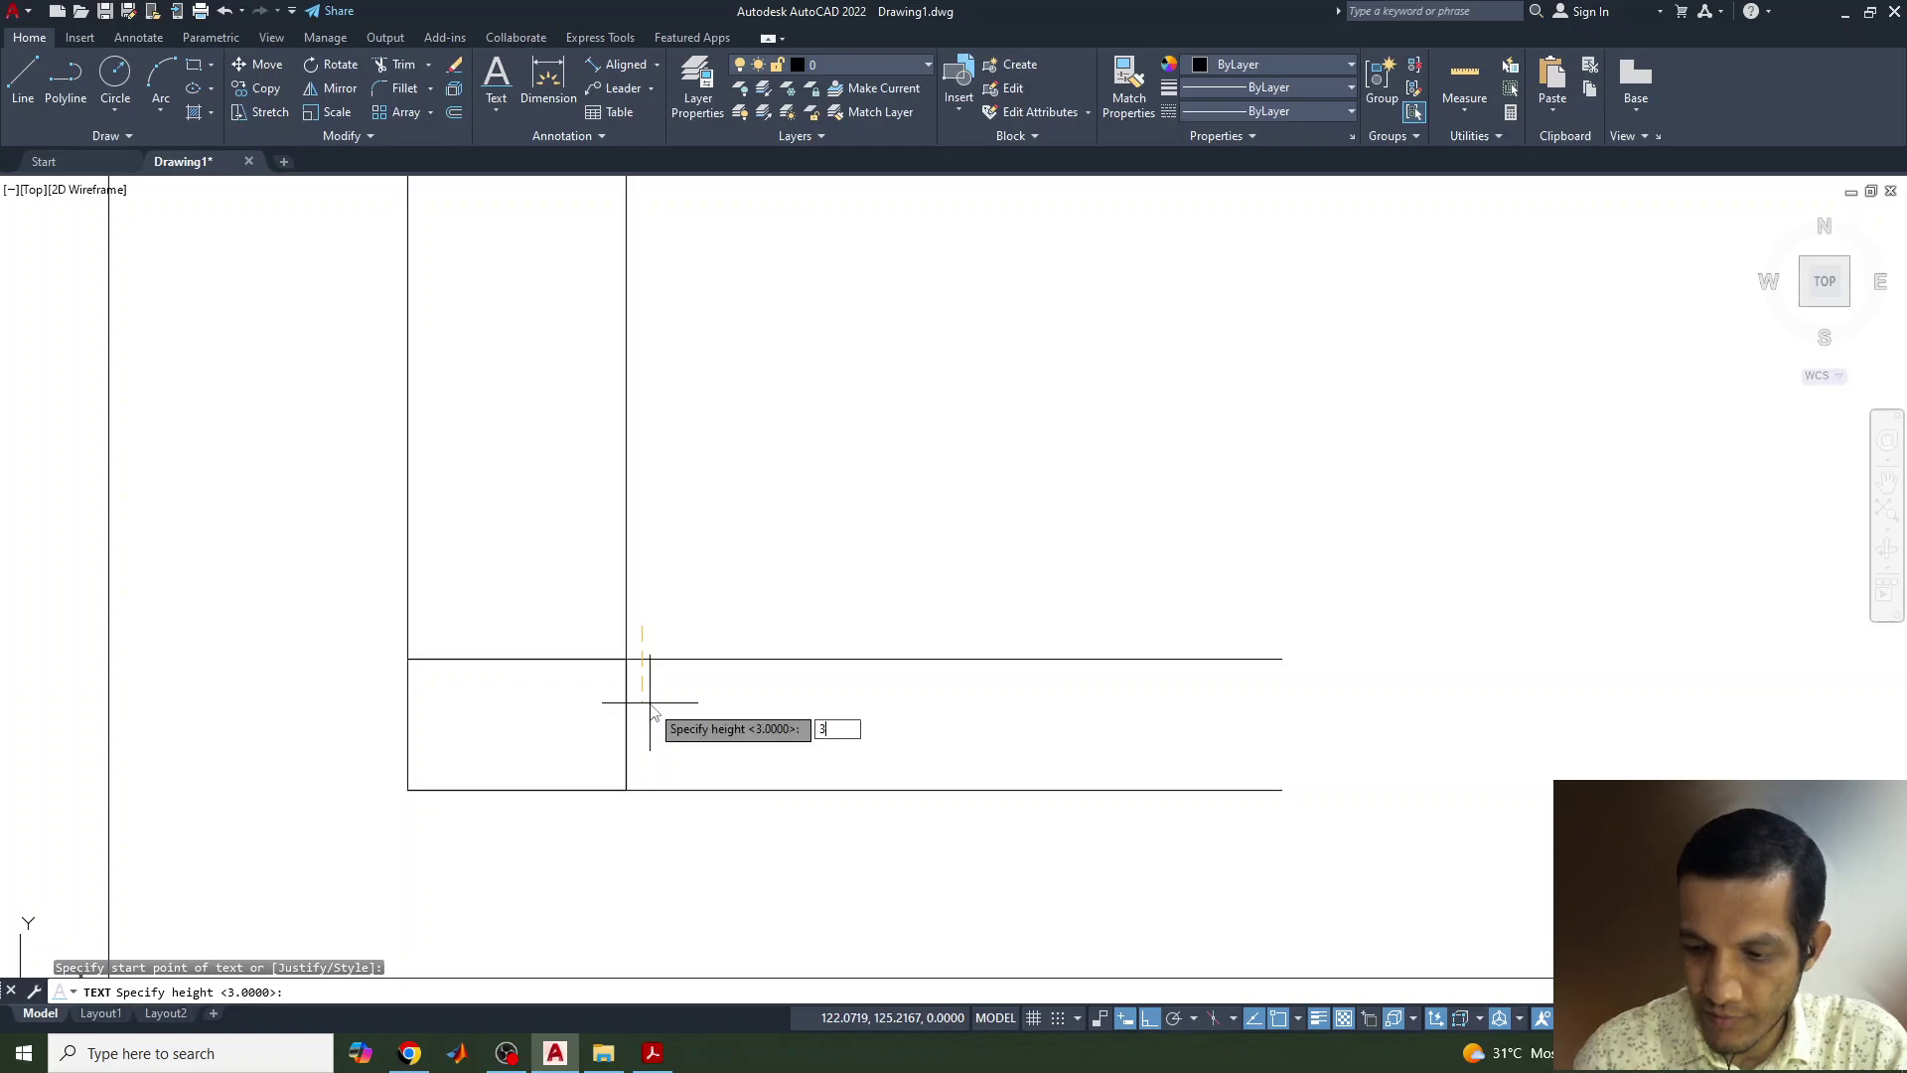
{"action": "key", "text": "Return"}
{"action": "key", "text": "Return"}
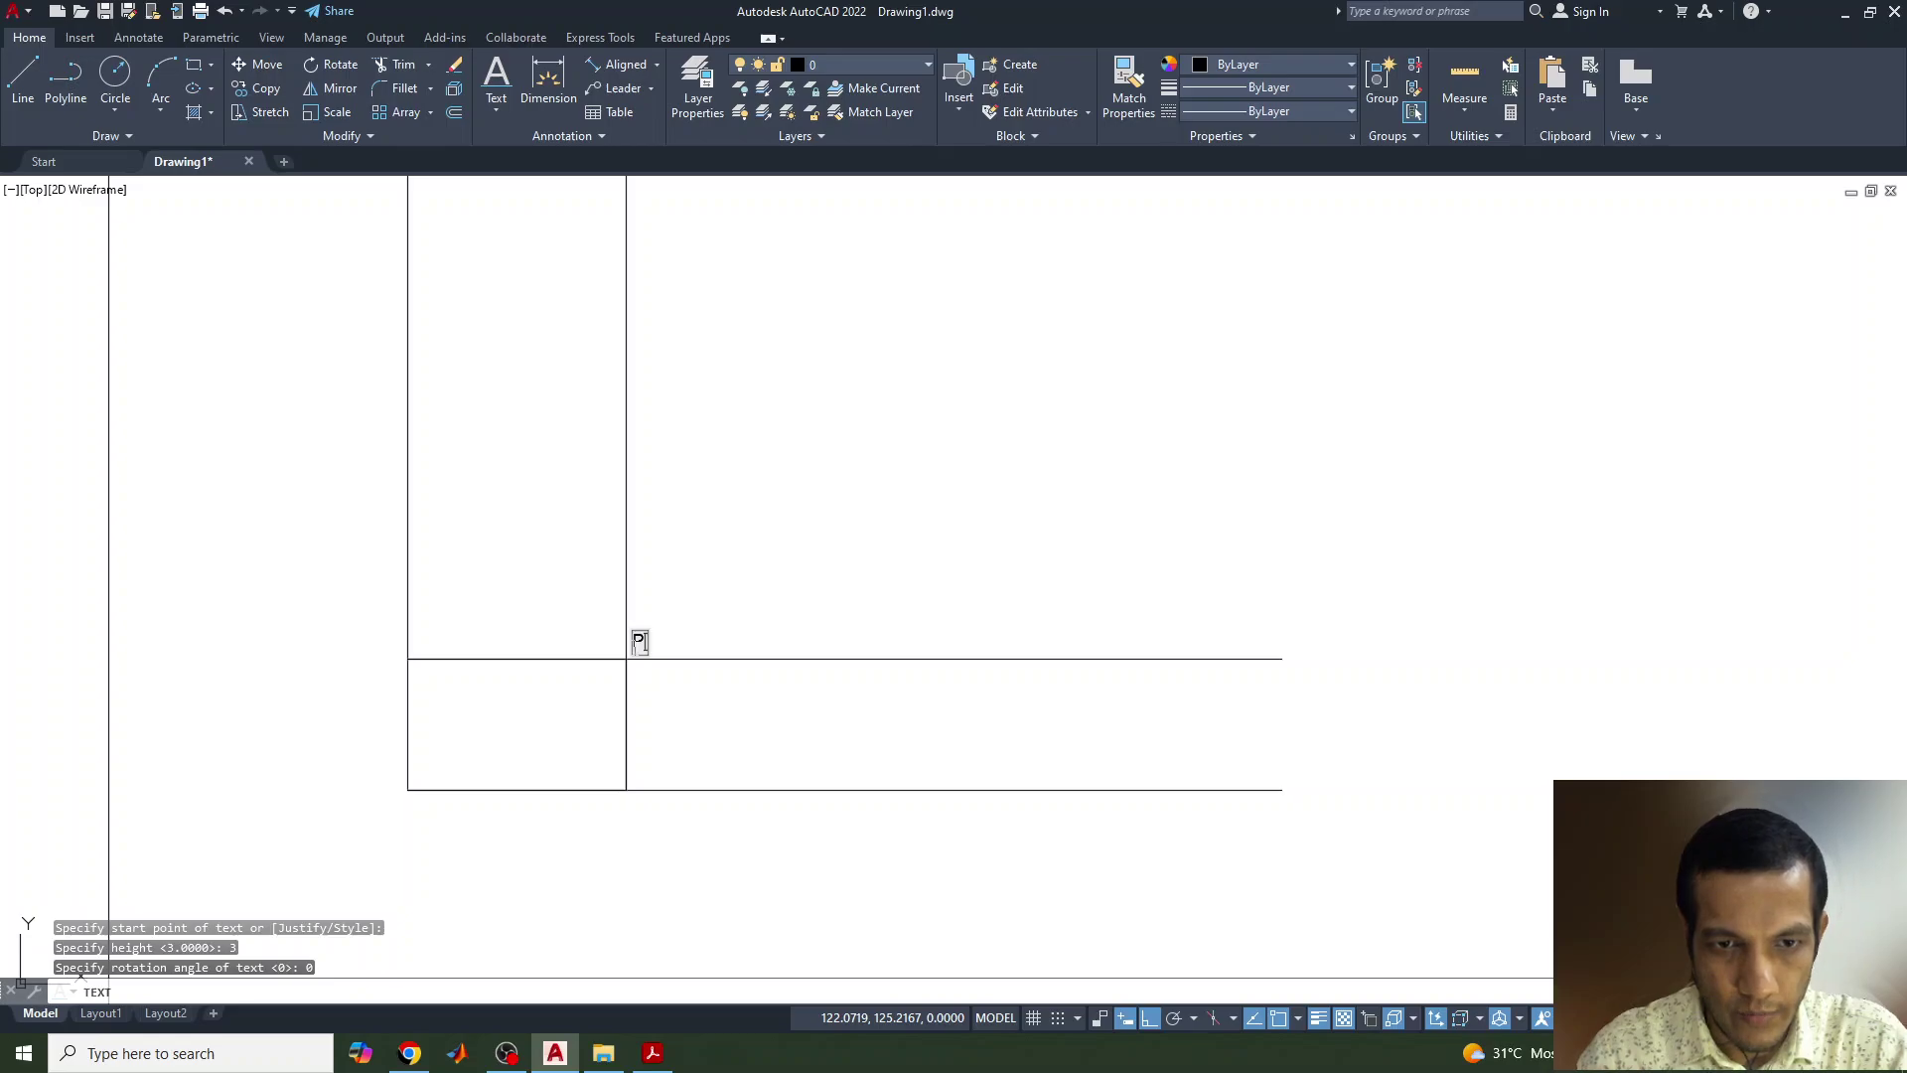
{"action": "type", "text": "P"}
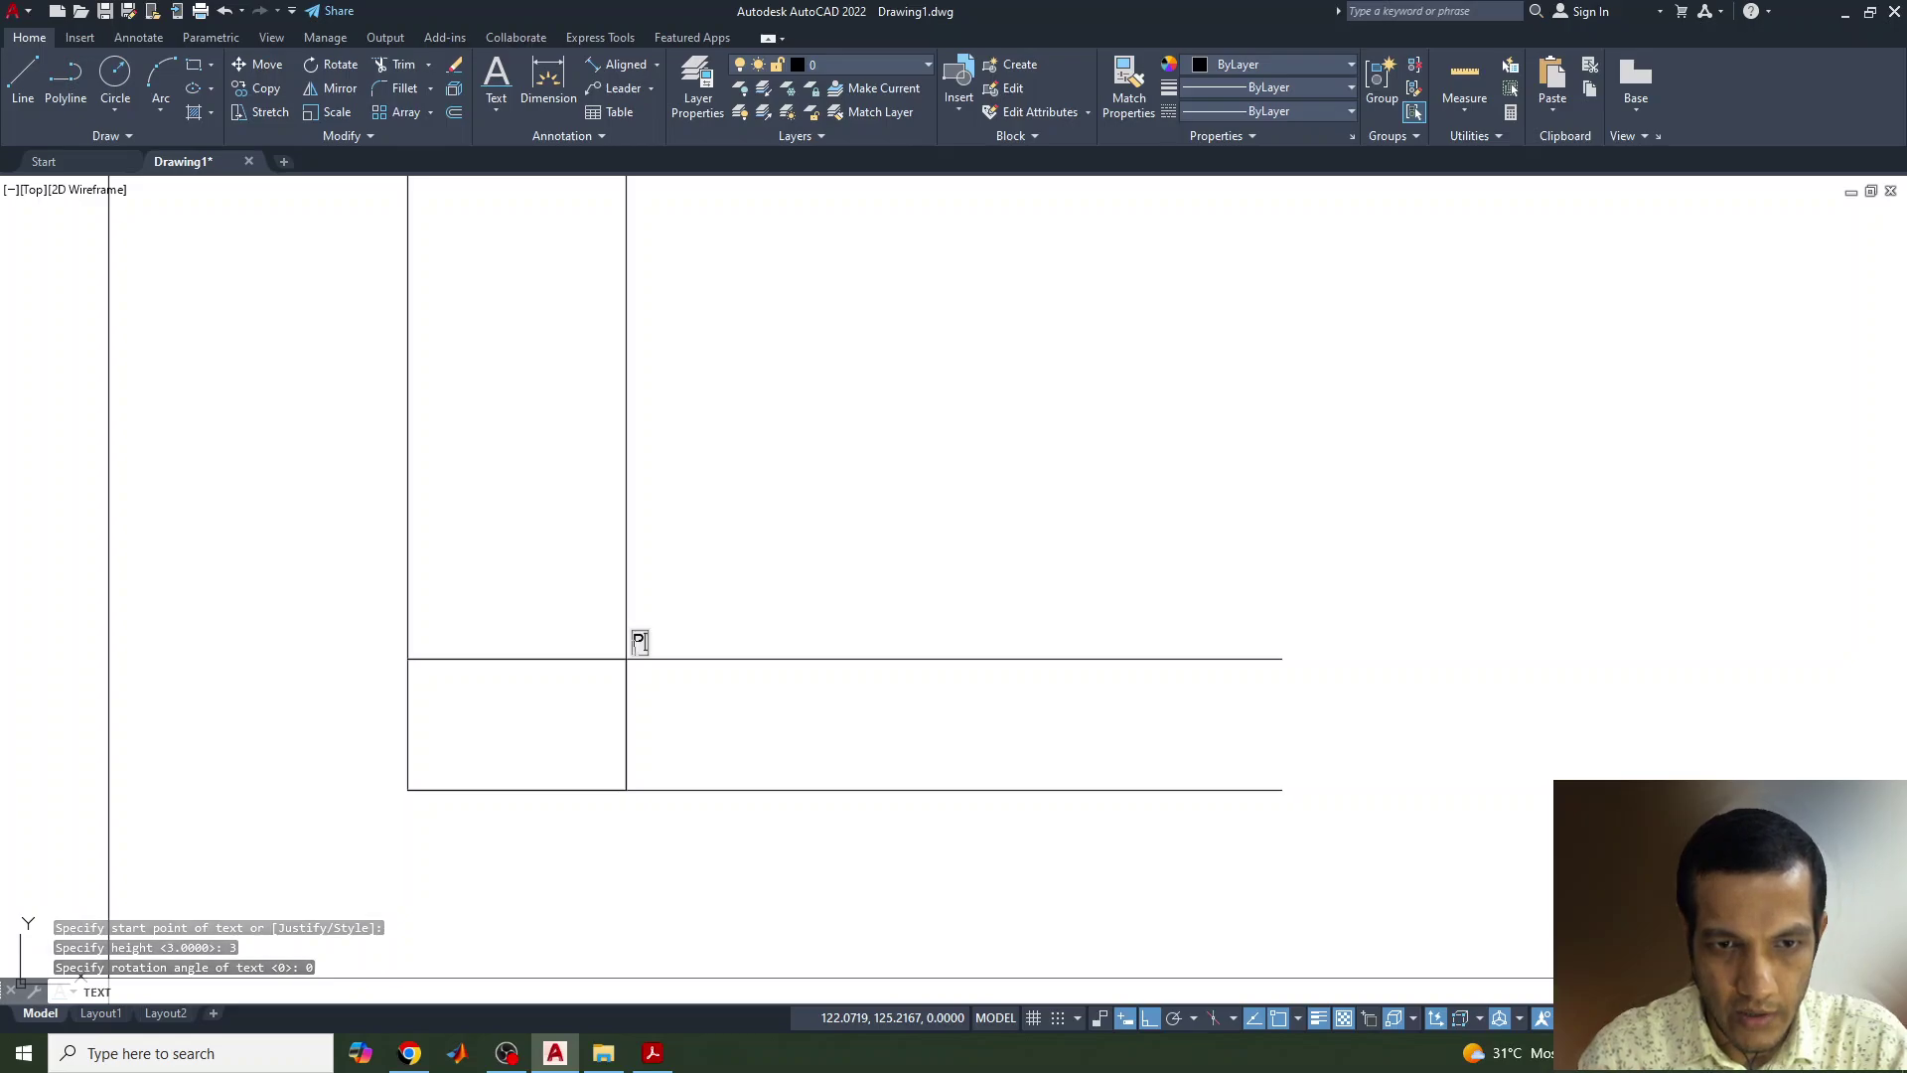
{"action": "left_click", "coordinate": [397, 810]}
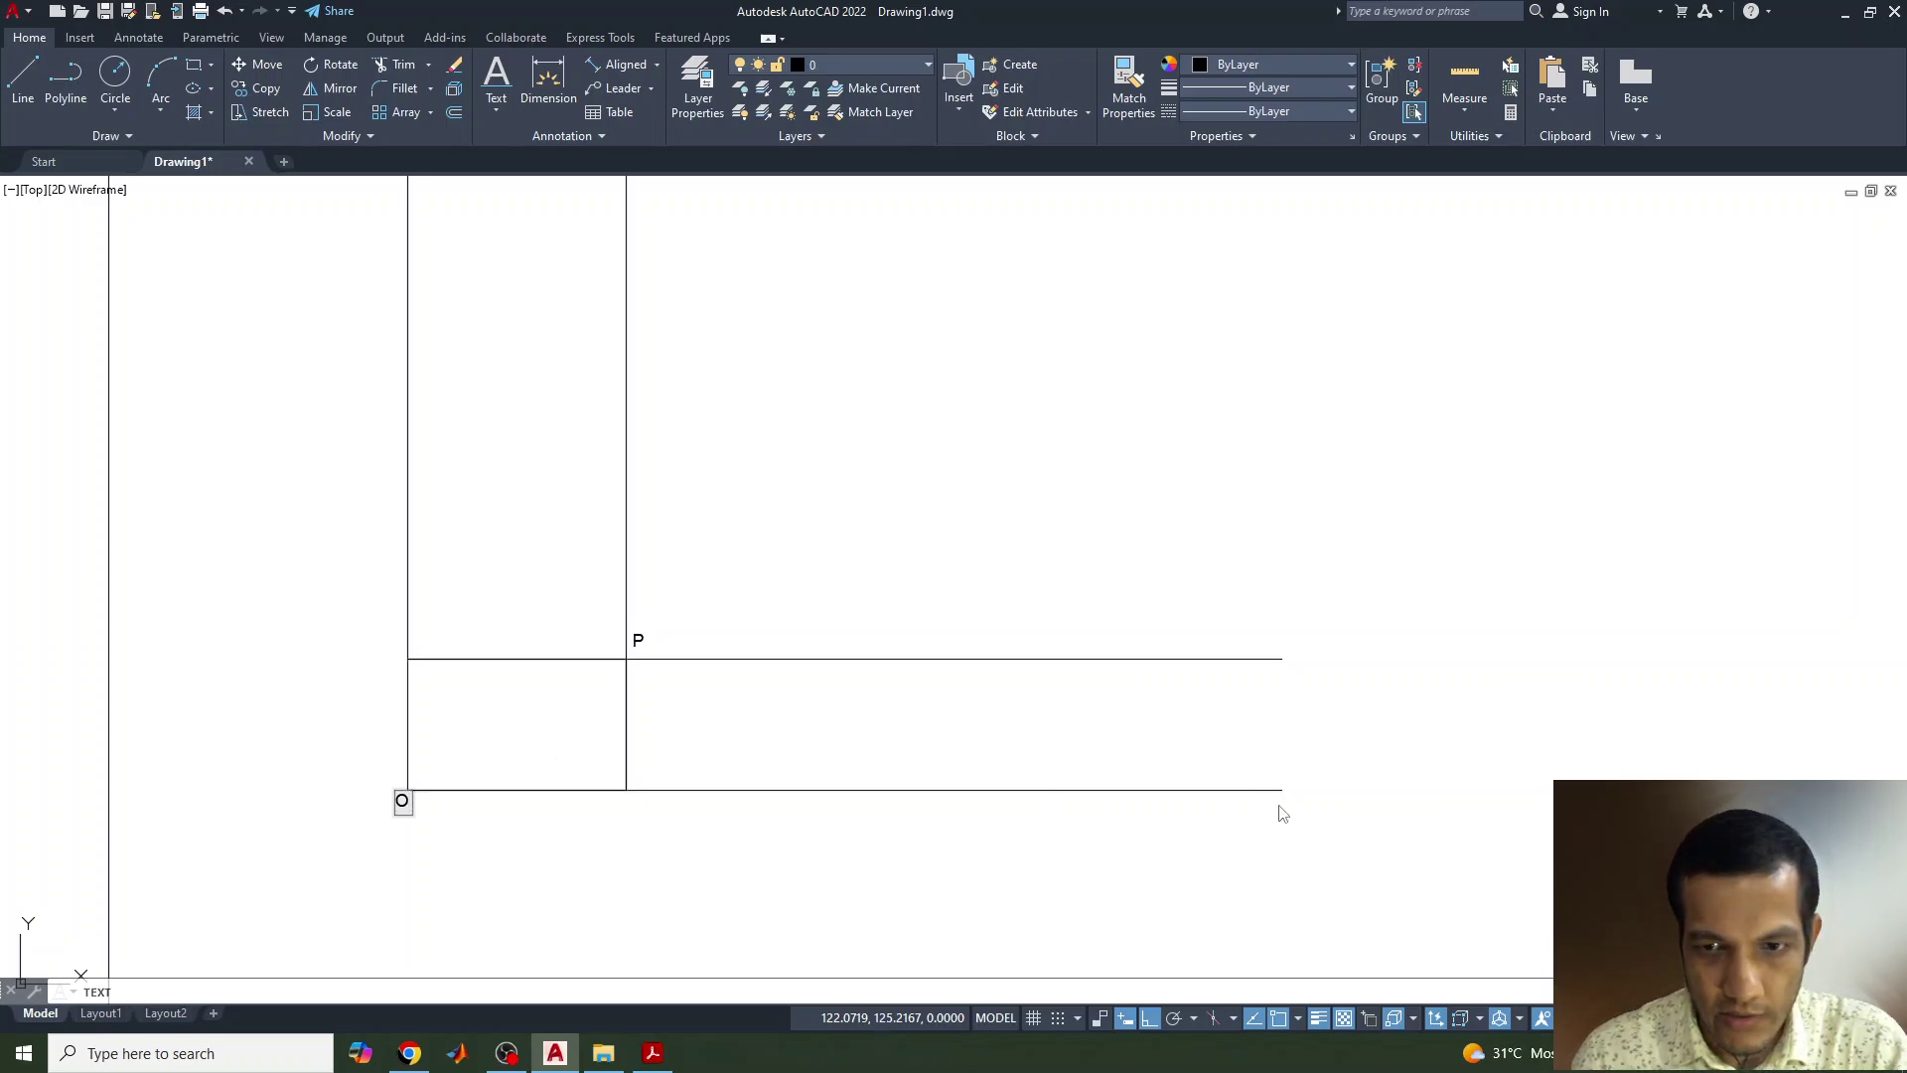
Step: Check the axis names in EG PPT.pdf, then label the horizontal axis's end X and the vertical axis's upper end Y
{"action": "left_click", "coordinate": [648, 1057]}
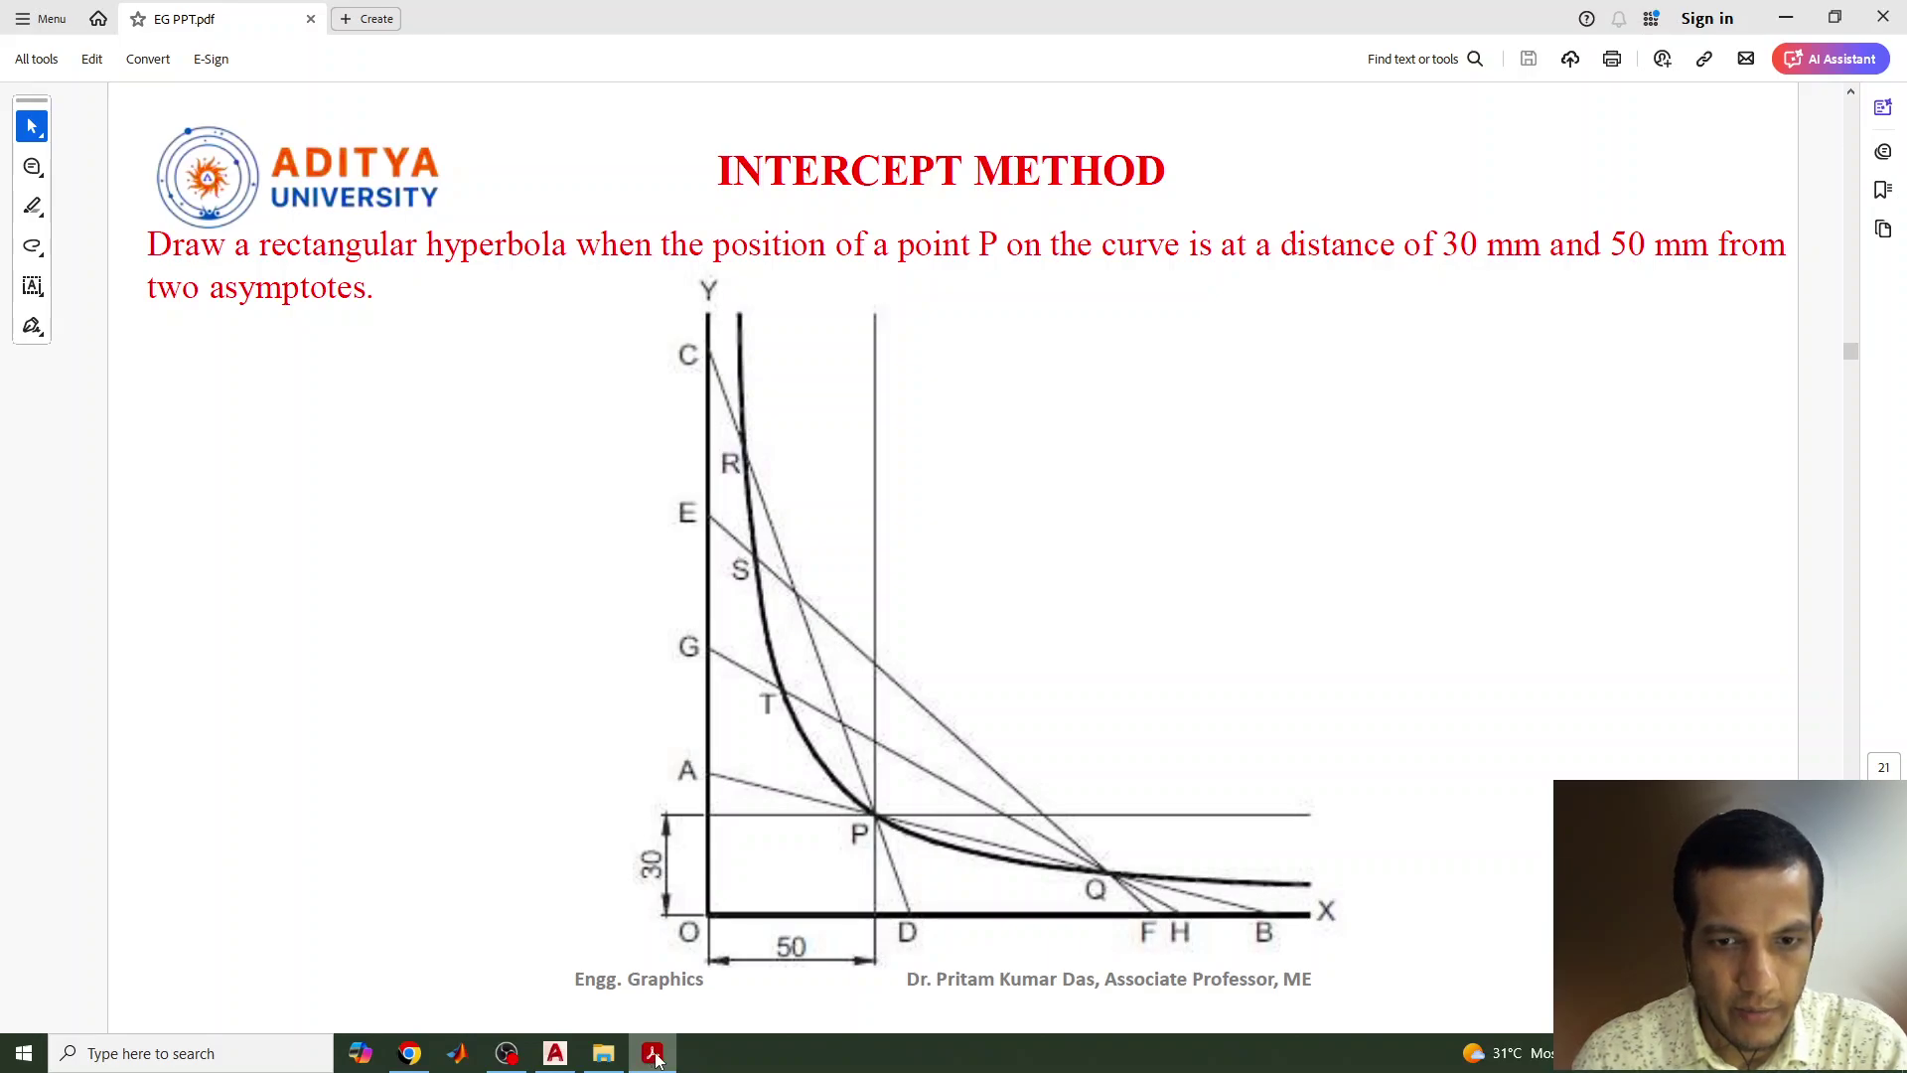
{"action": "left_click", "coordinate": [559, 1060]}
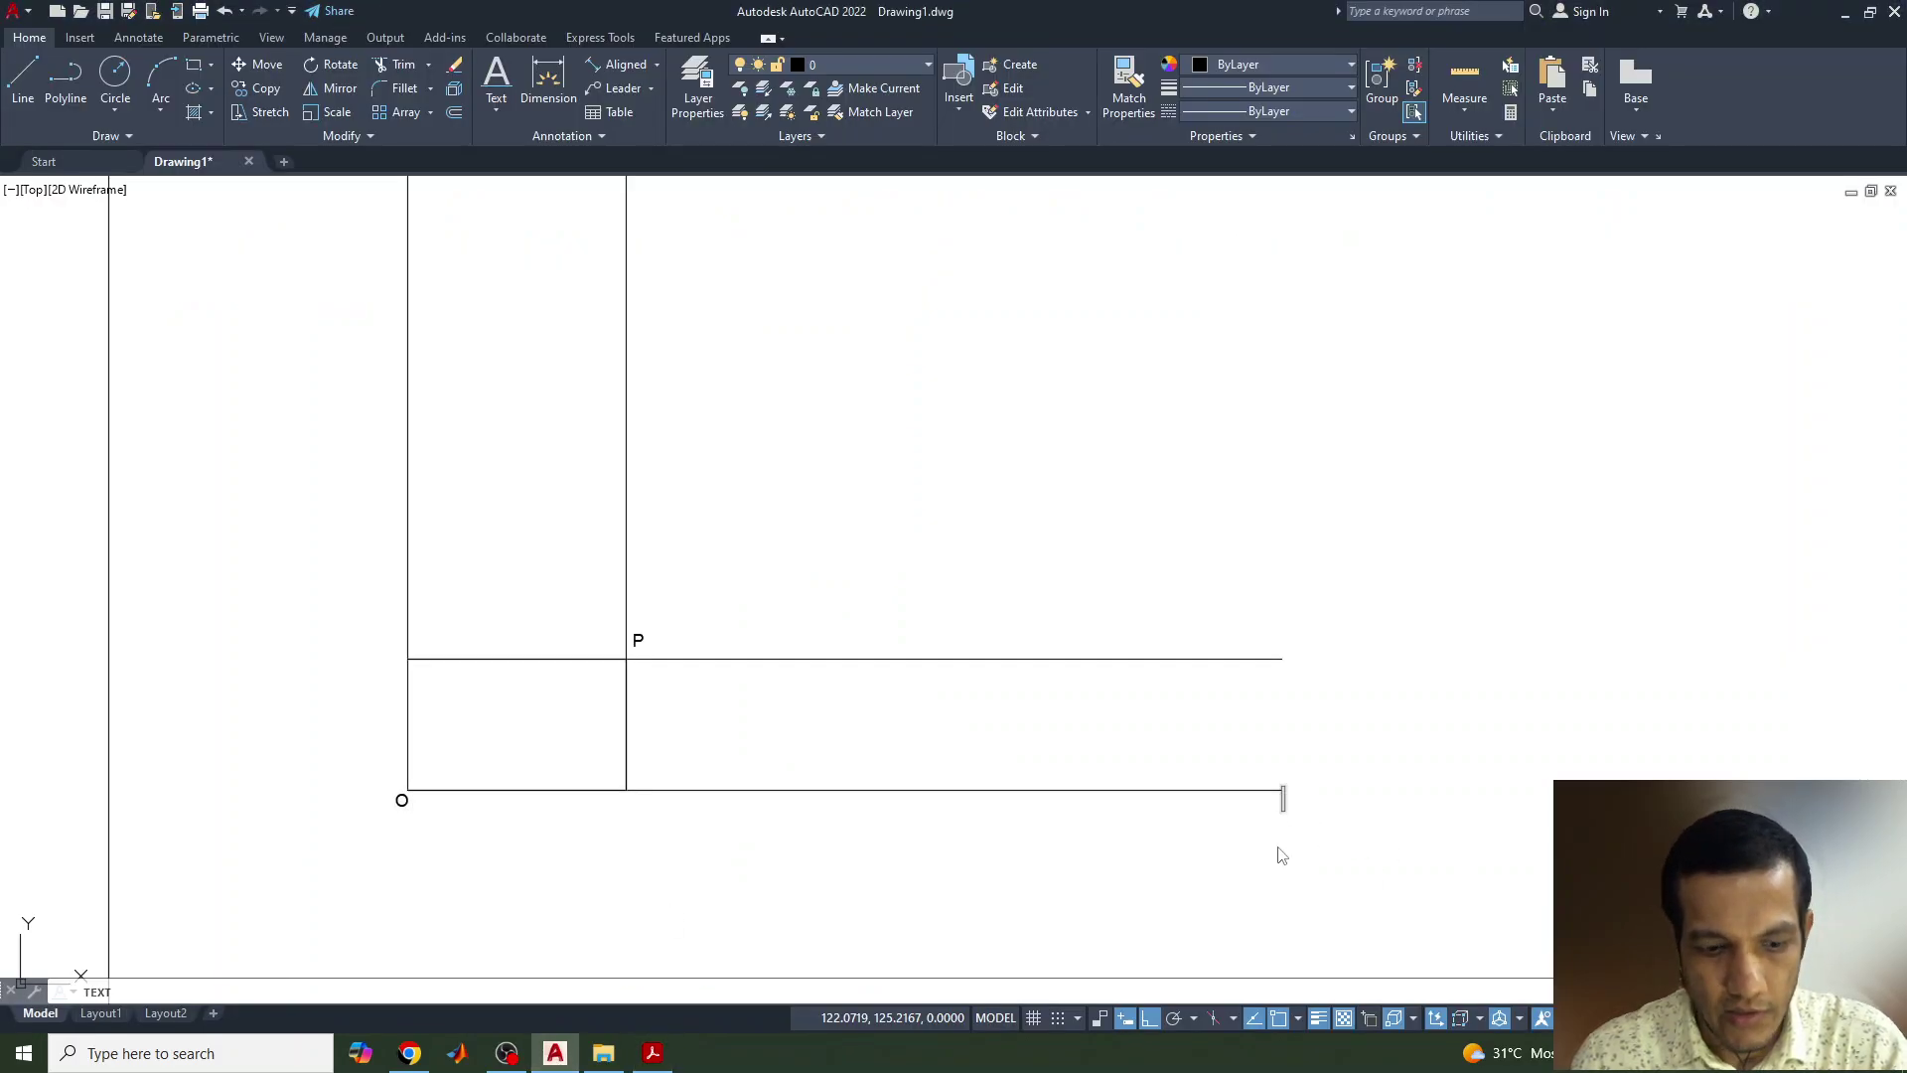
{"action": "middle_click_drag", "start_coordinate": [446, 384], "coordinate": [472, 653]}
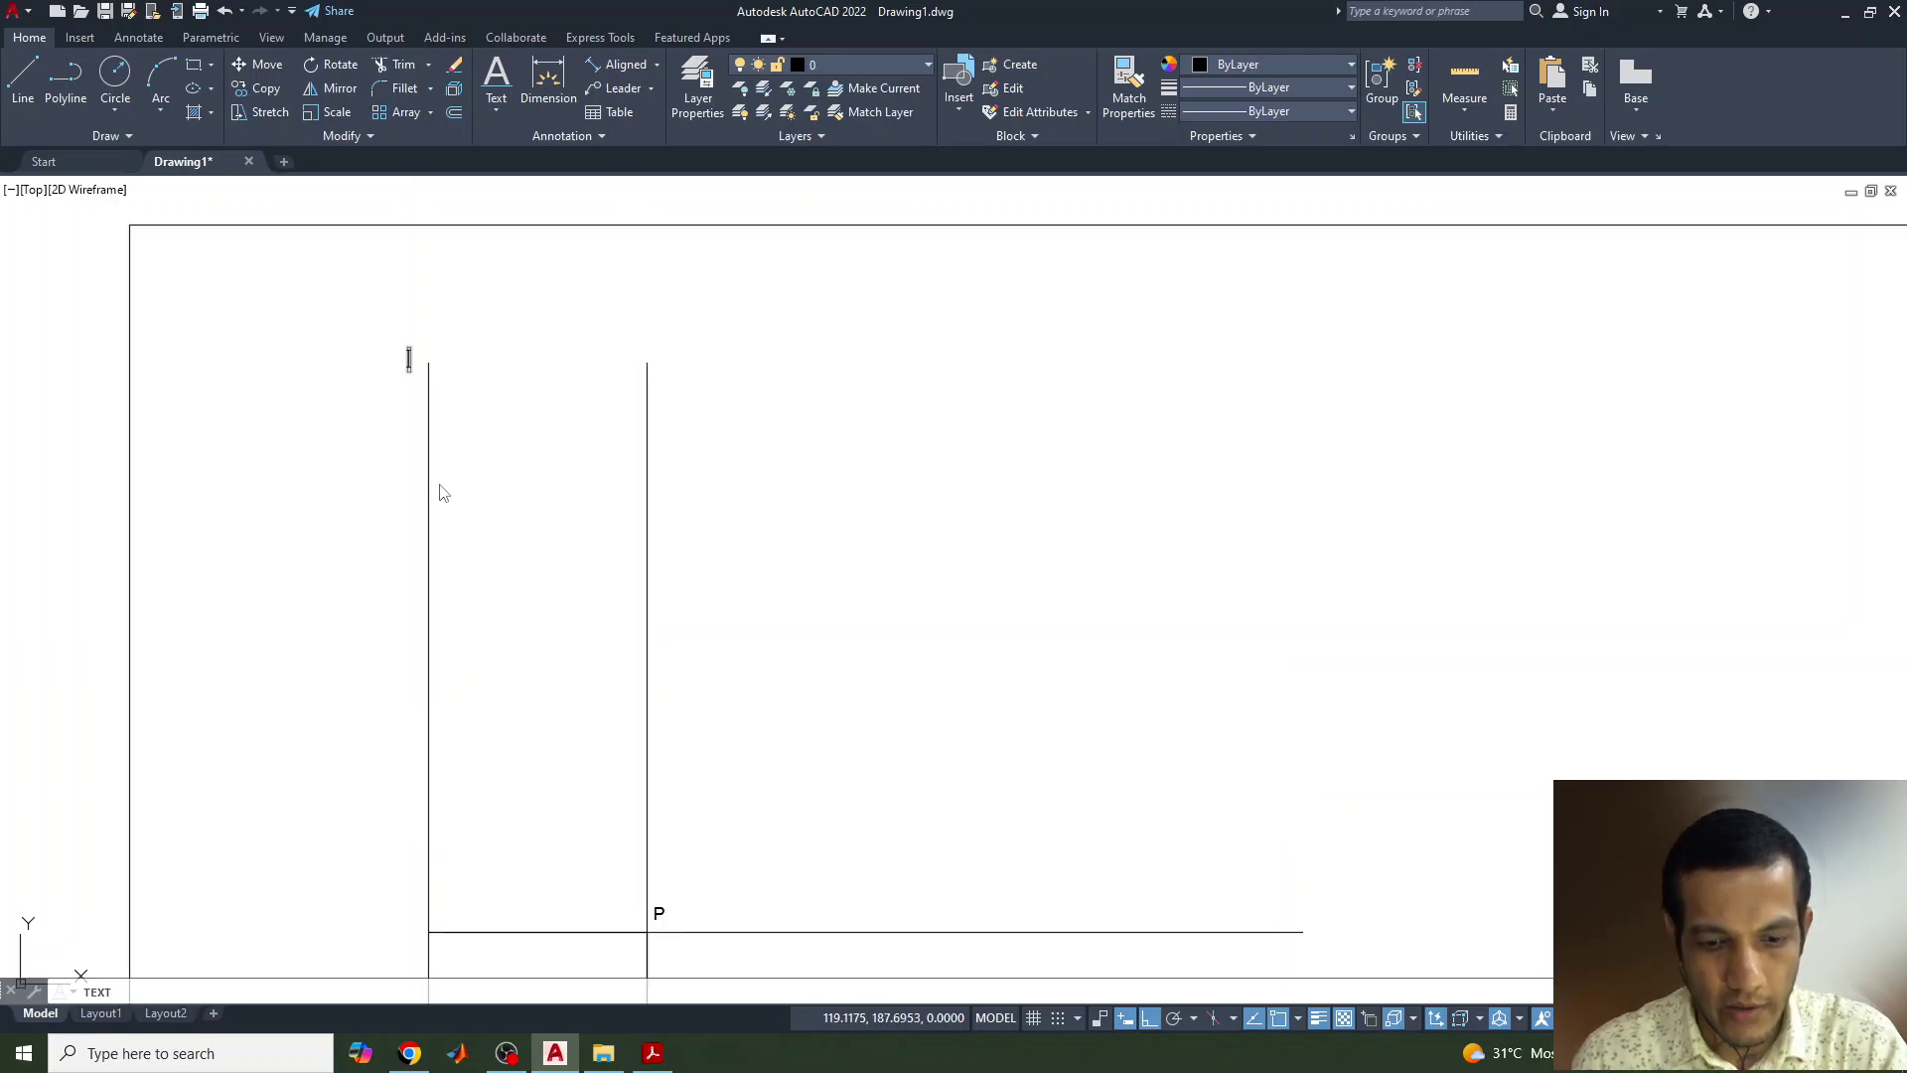
{"action": "mouse_move", "coordinate": [808, 634]}
{"action": "middle_mouse_down"}
{"action": "mouse_move", "coordinate": [783, 626]}
{"action": "mouse_move", "coordinate": [715, 478]}
{"action": "middle_mouse_up"}
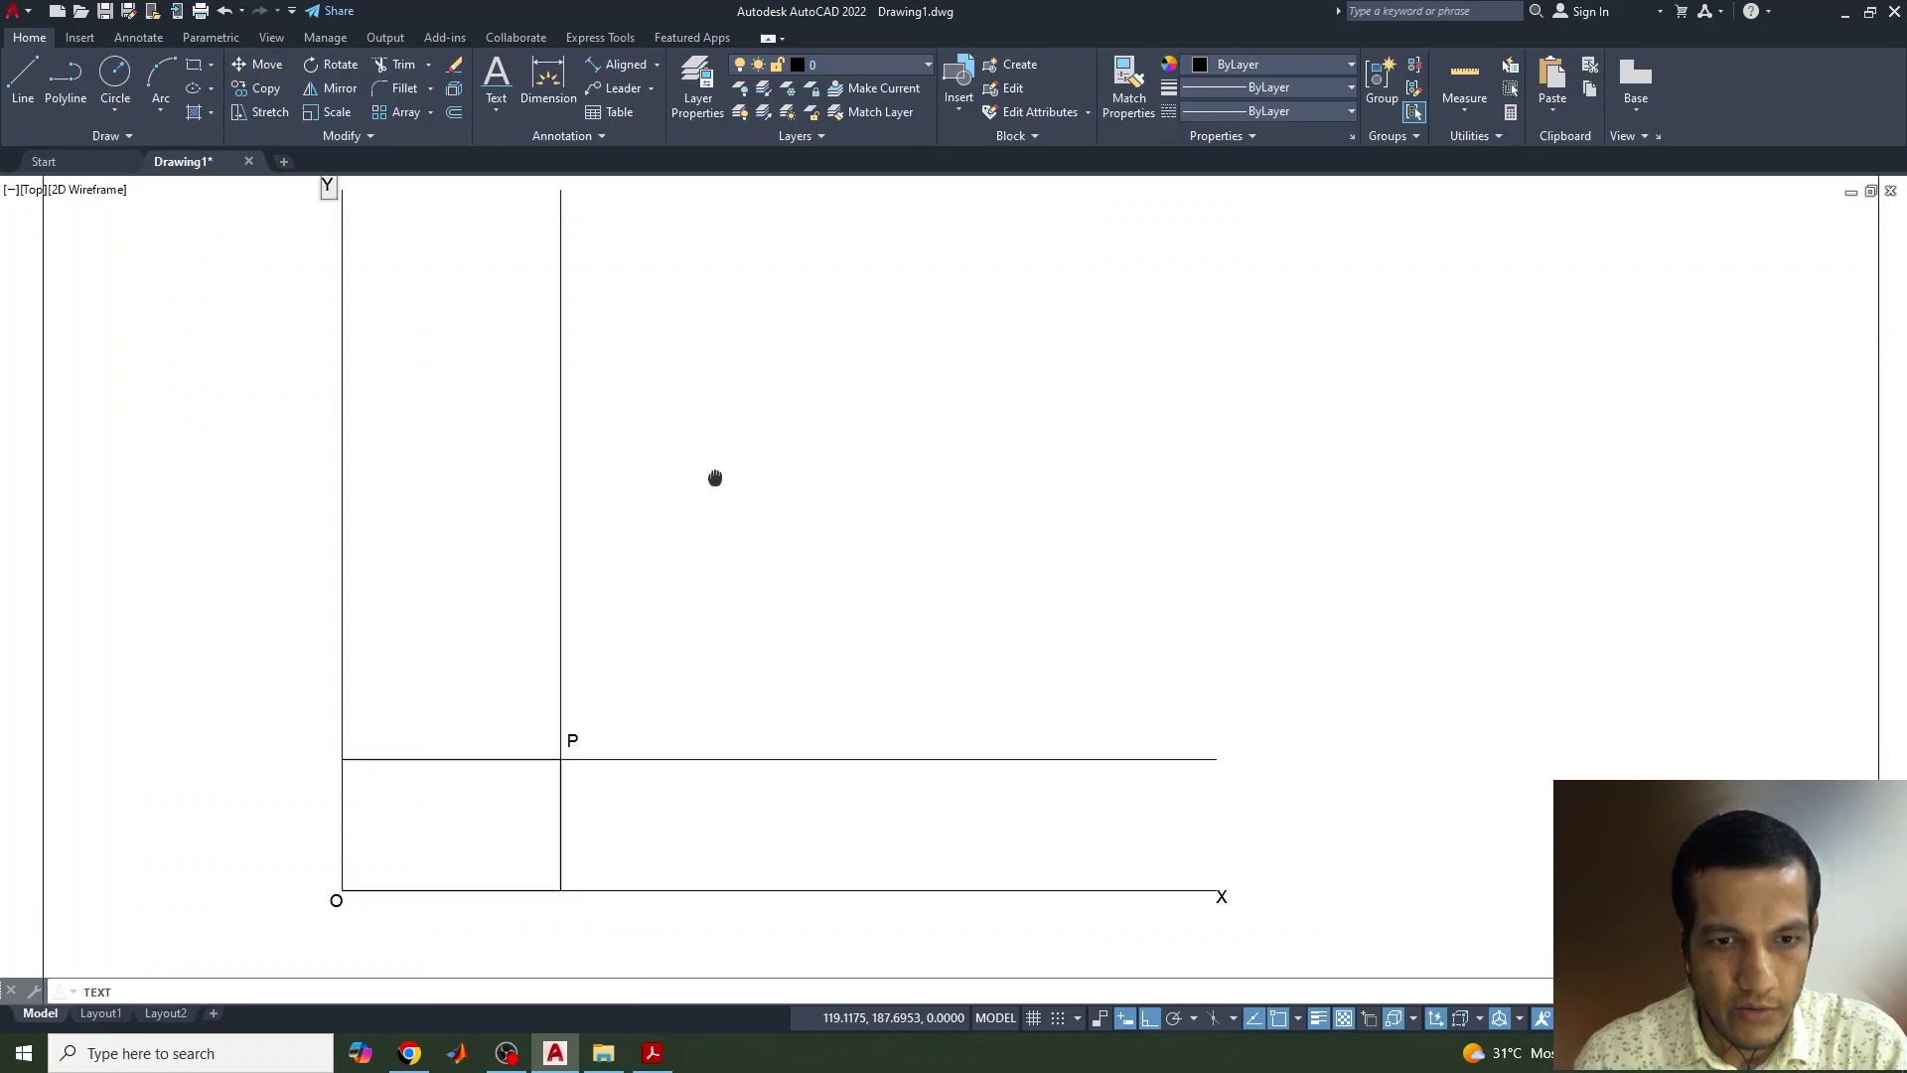
{"action": "key", "text": "Escape"}
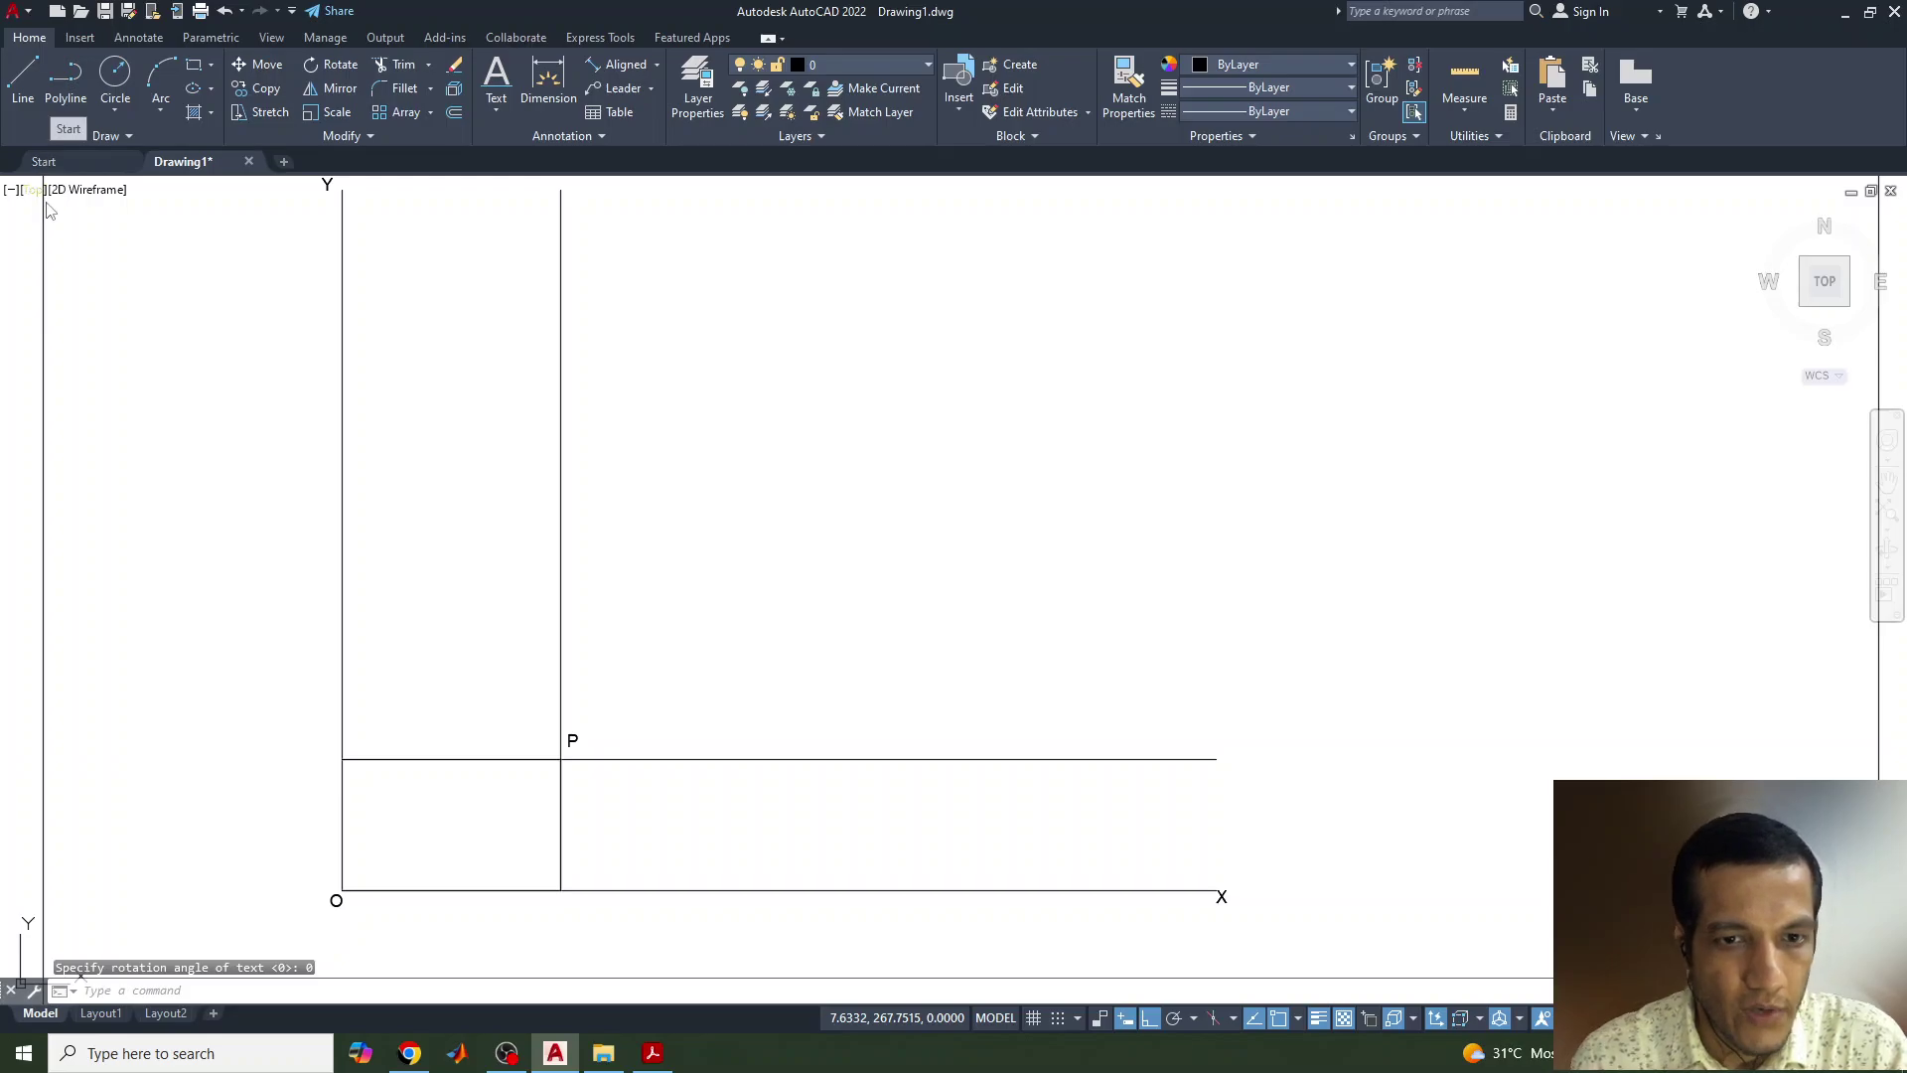
Step: With Ortho off, draw an inclined line about 78 long from P down to a point on the horizontal axis
{"action": "left_click", "coordinate": [27, 89]}
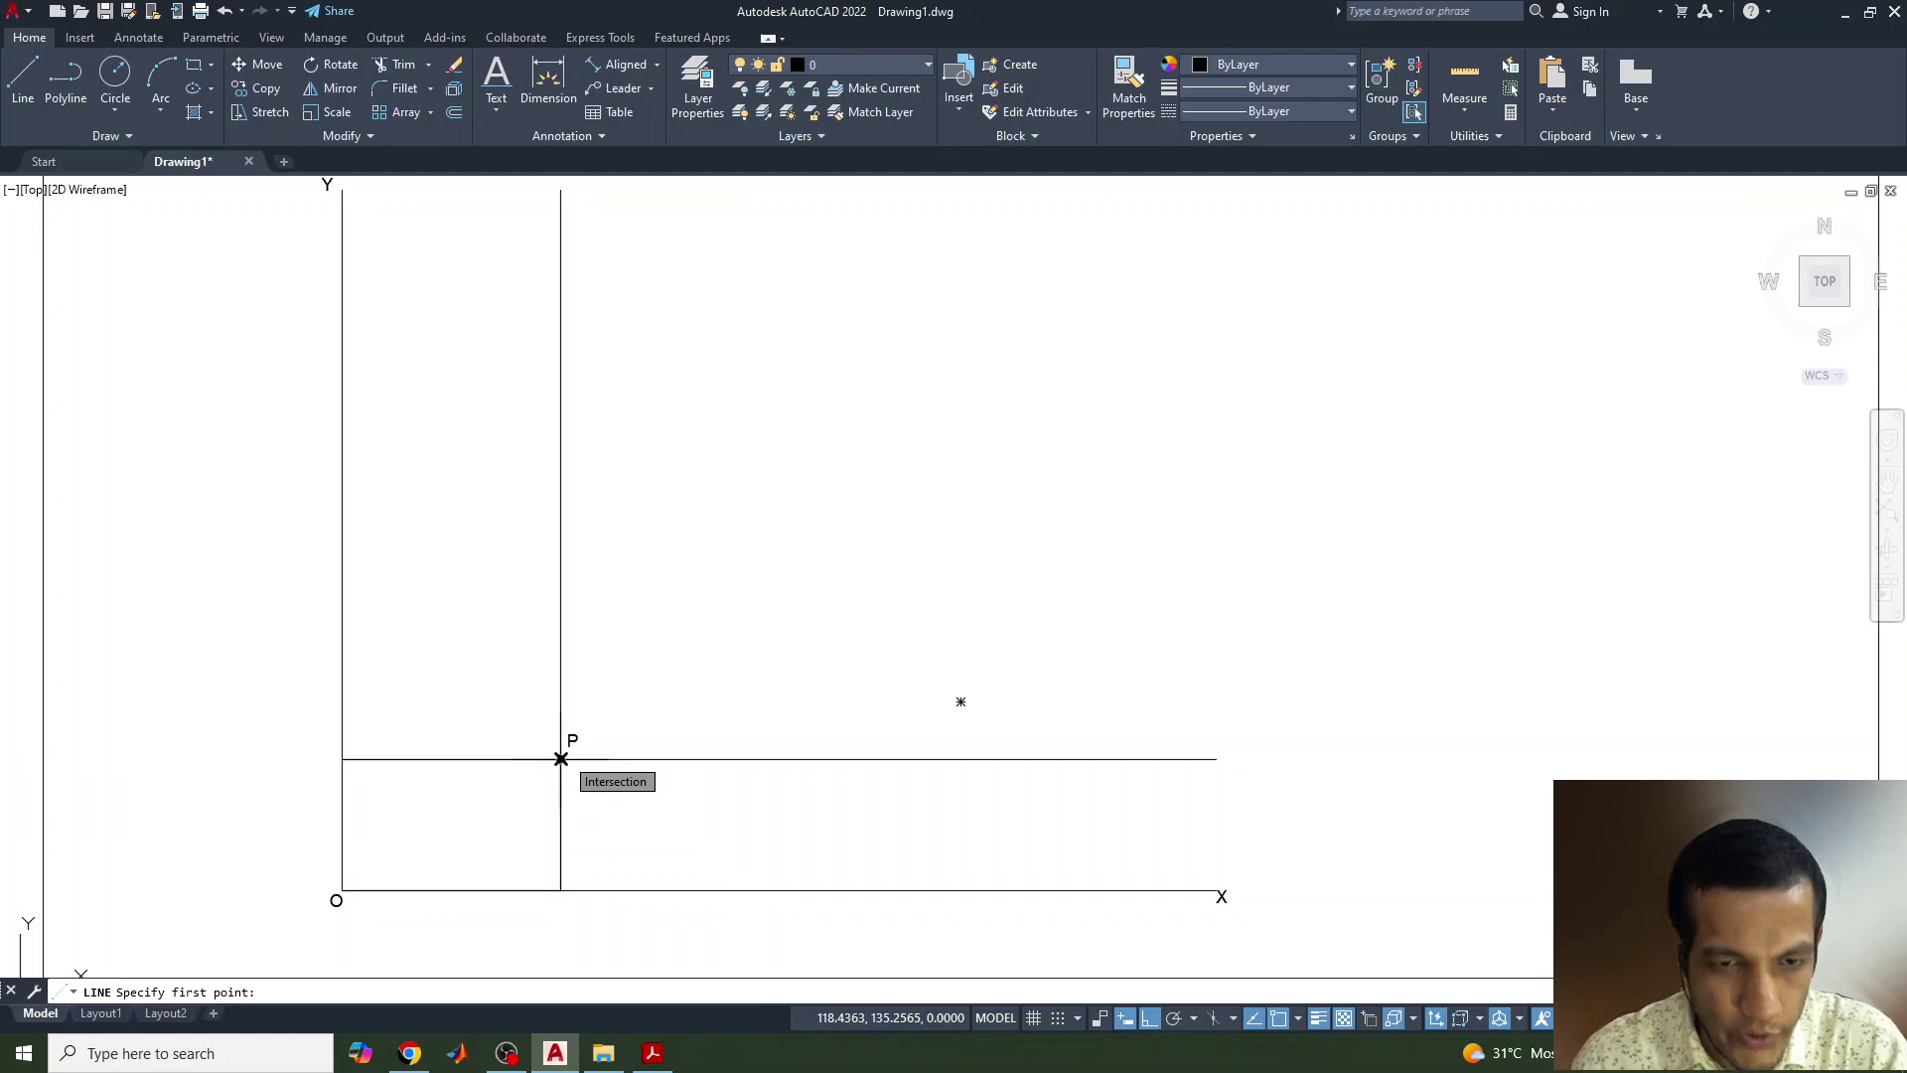
{"action": "left_click", "coordinate": [560, 759]}
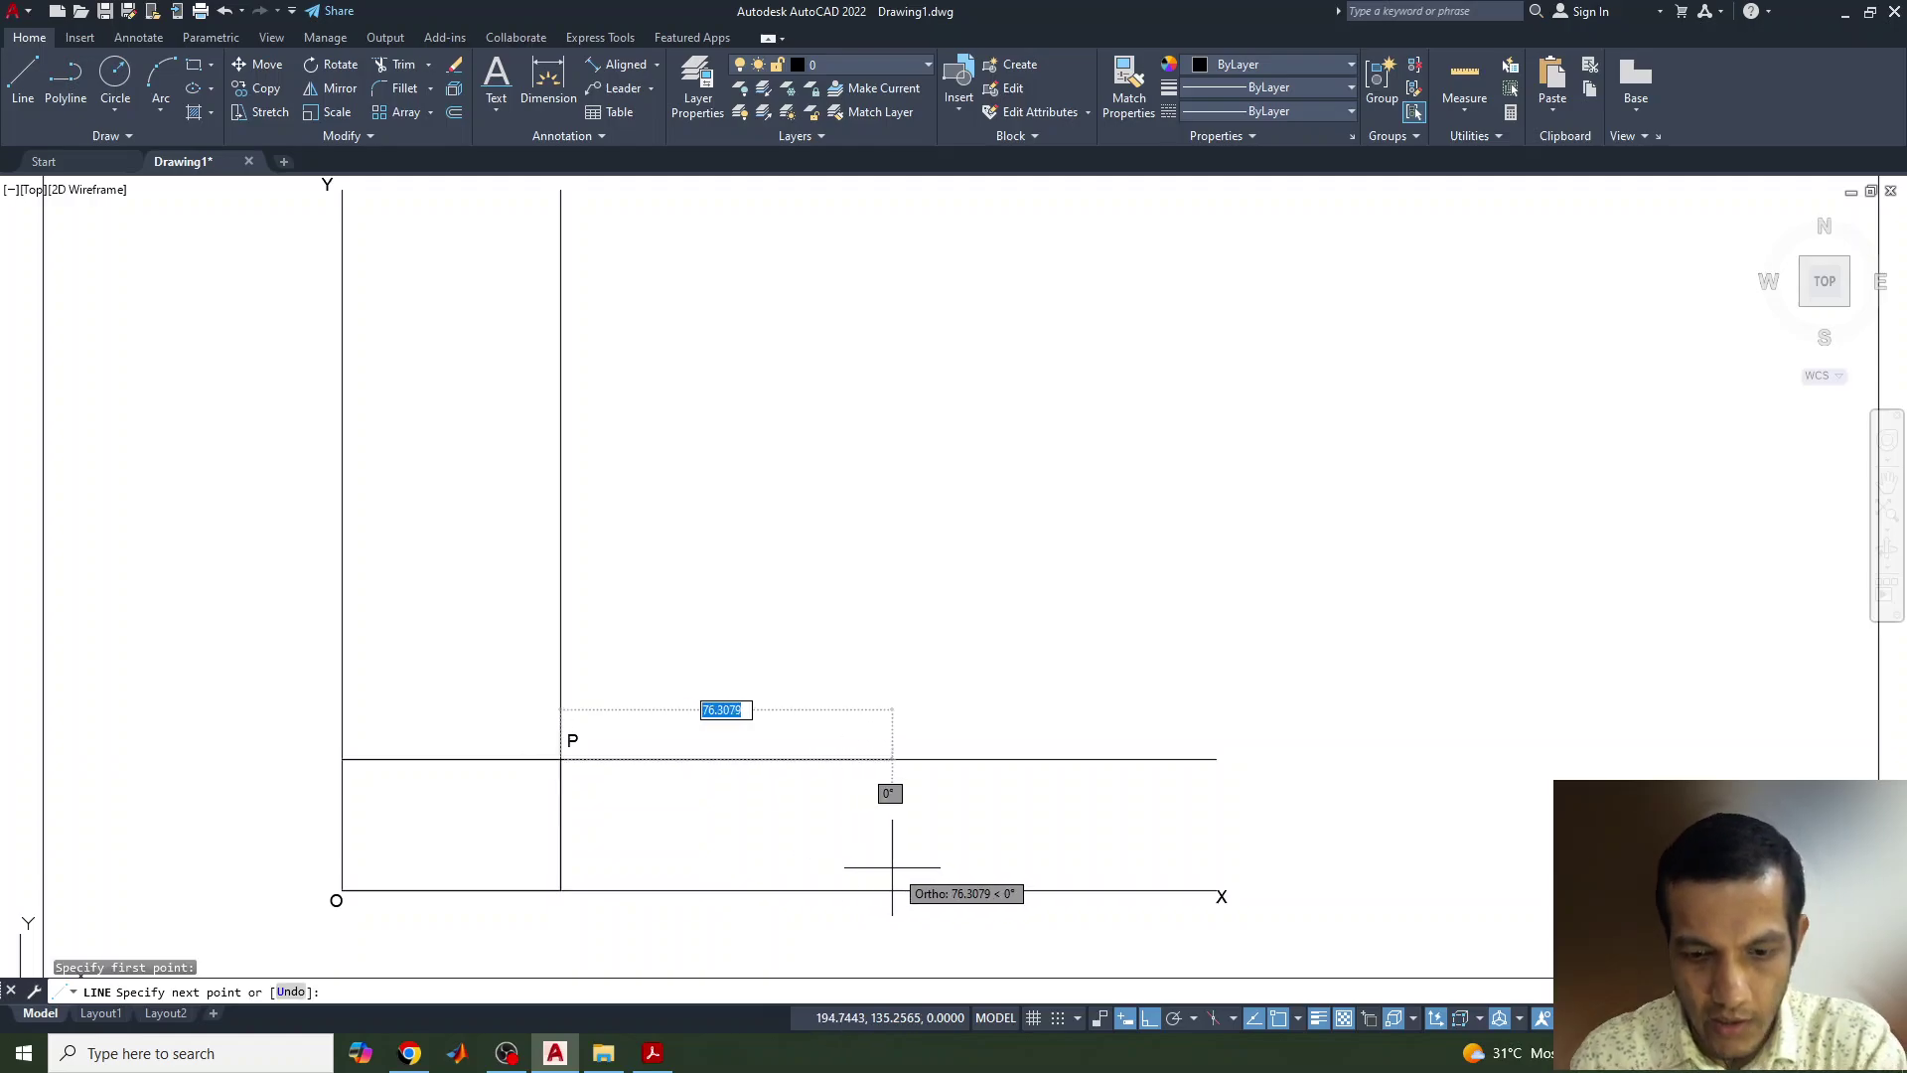
{"action": "key", "text": "F8"}
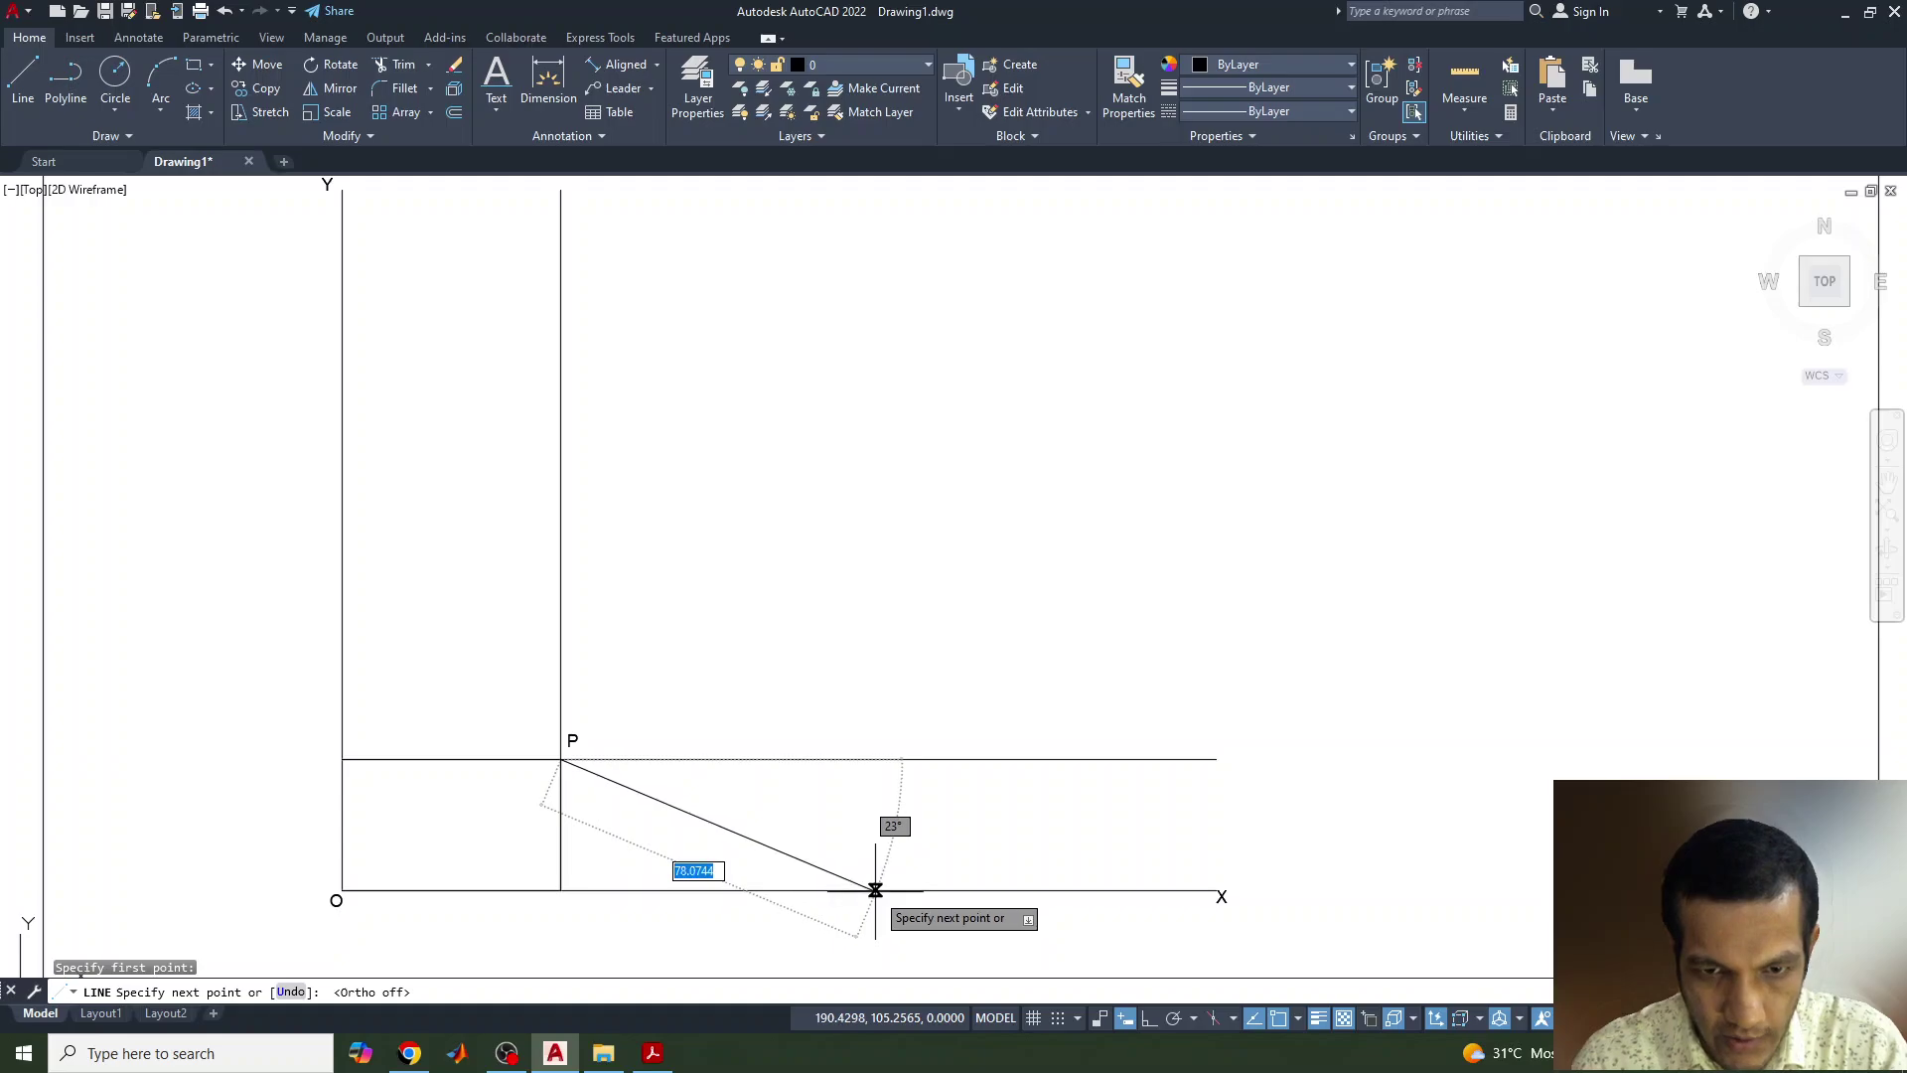
{"action": "left_click", "coordinate": [875, 890]}
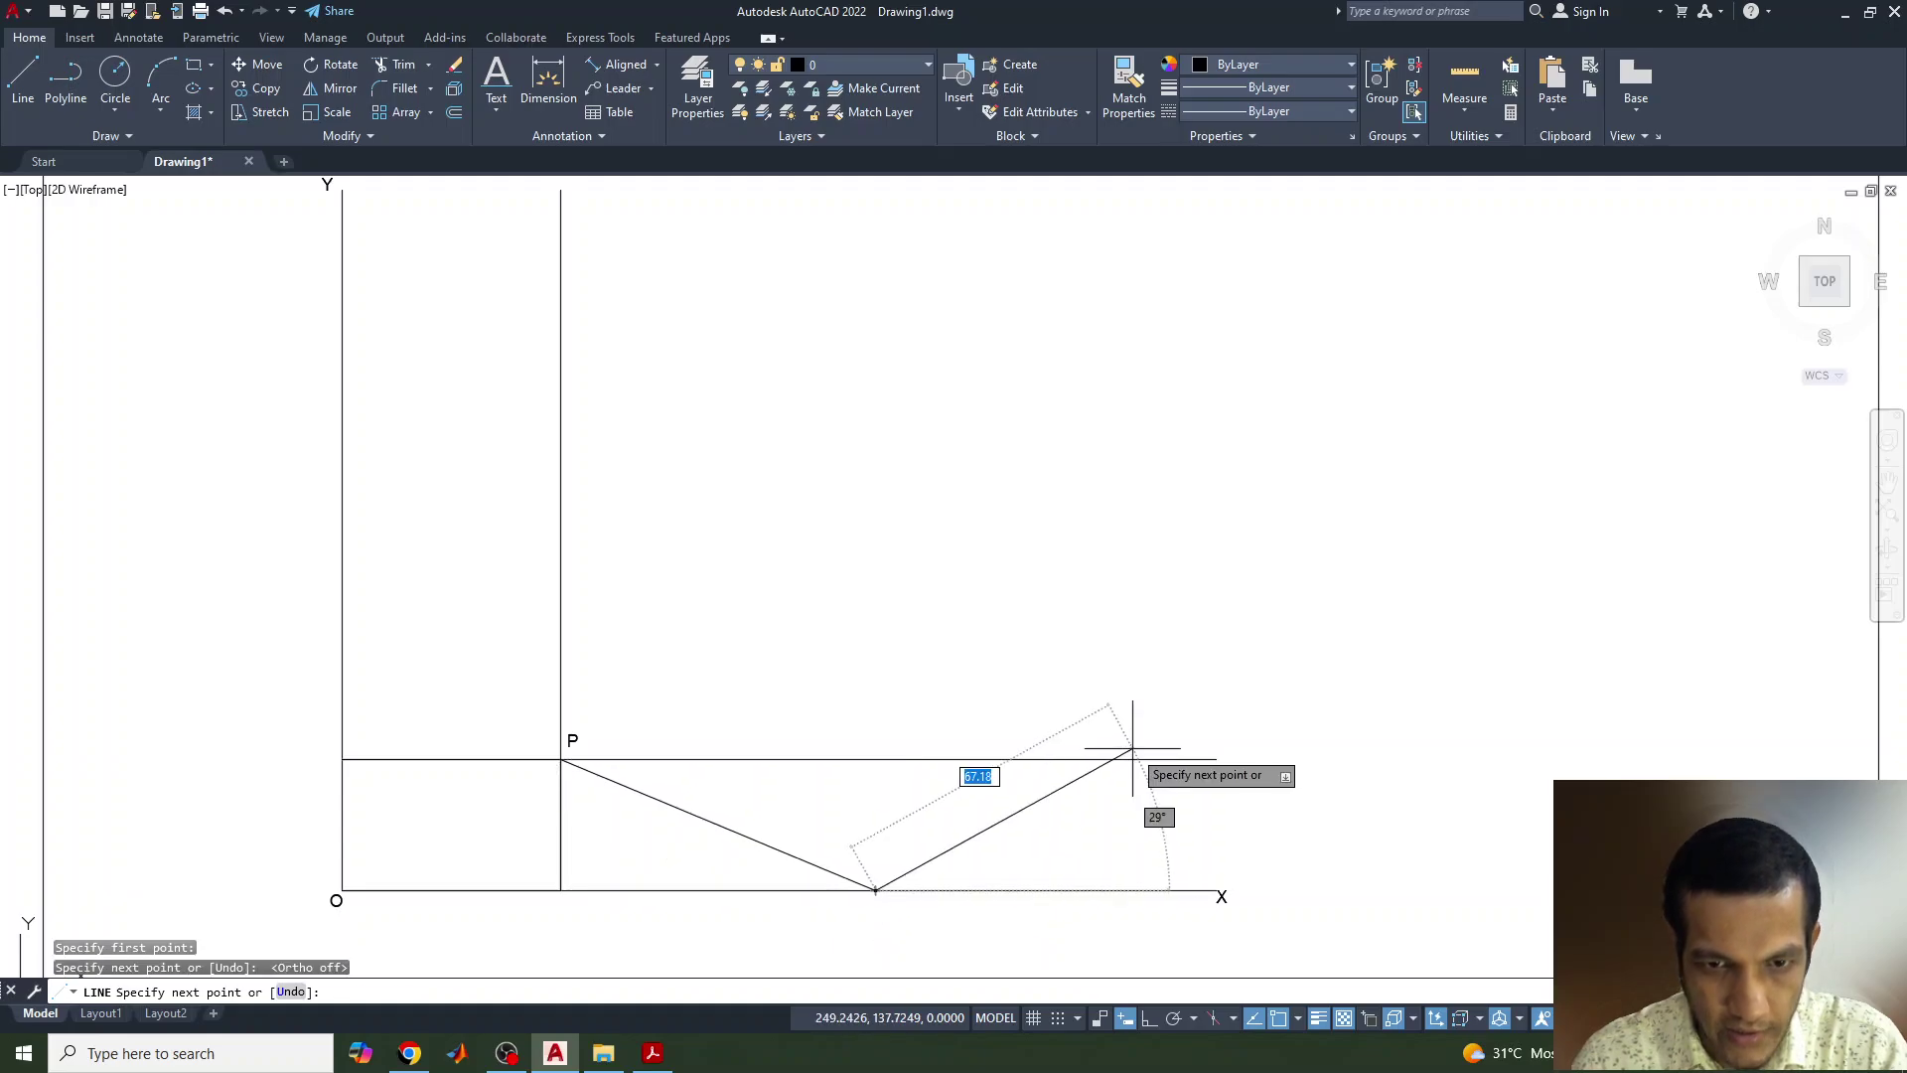
{"action": "key", "text": "Escape"}
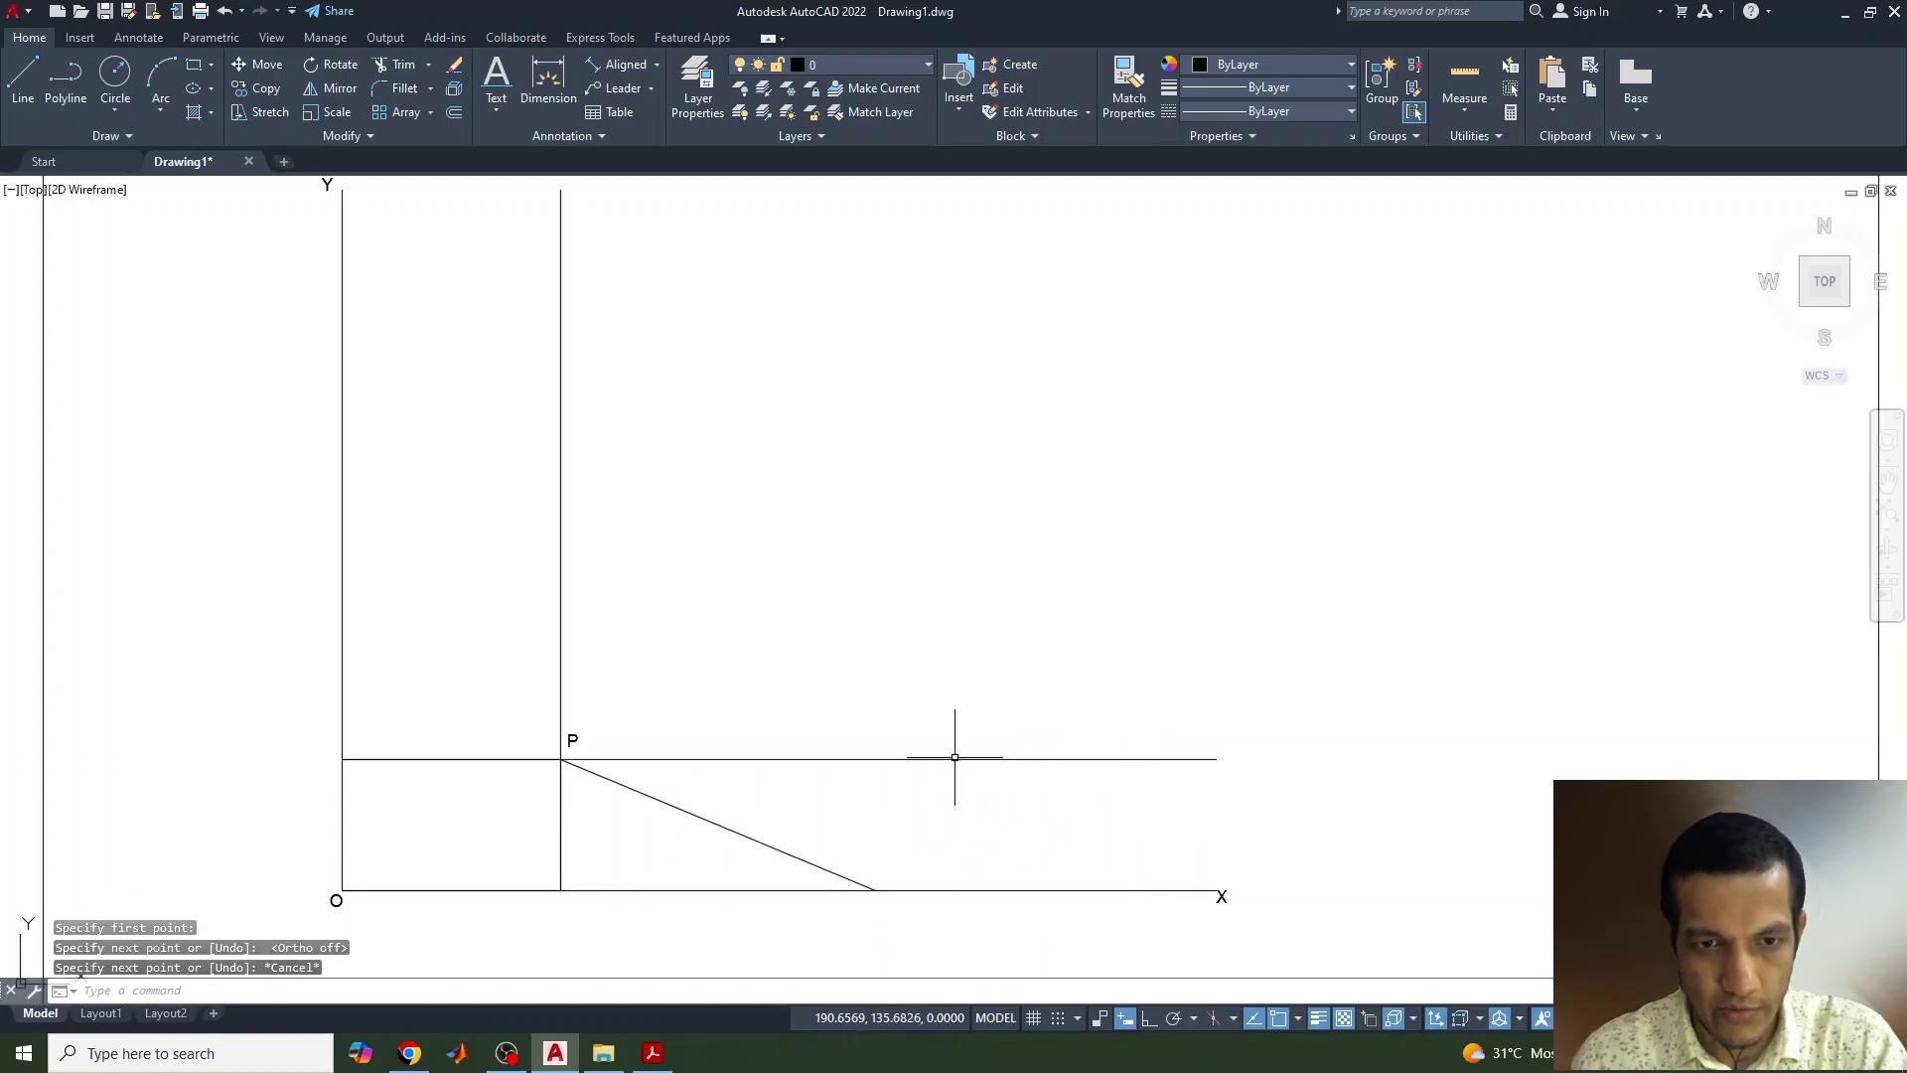
Step: Try to extend the inclined line beyond P with the line itself preselected as the boundary edge
{"action": "left_click", "coordinate": [623, 785]}
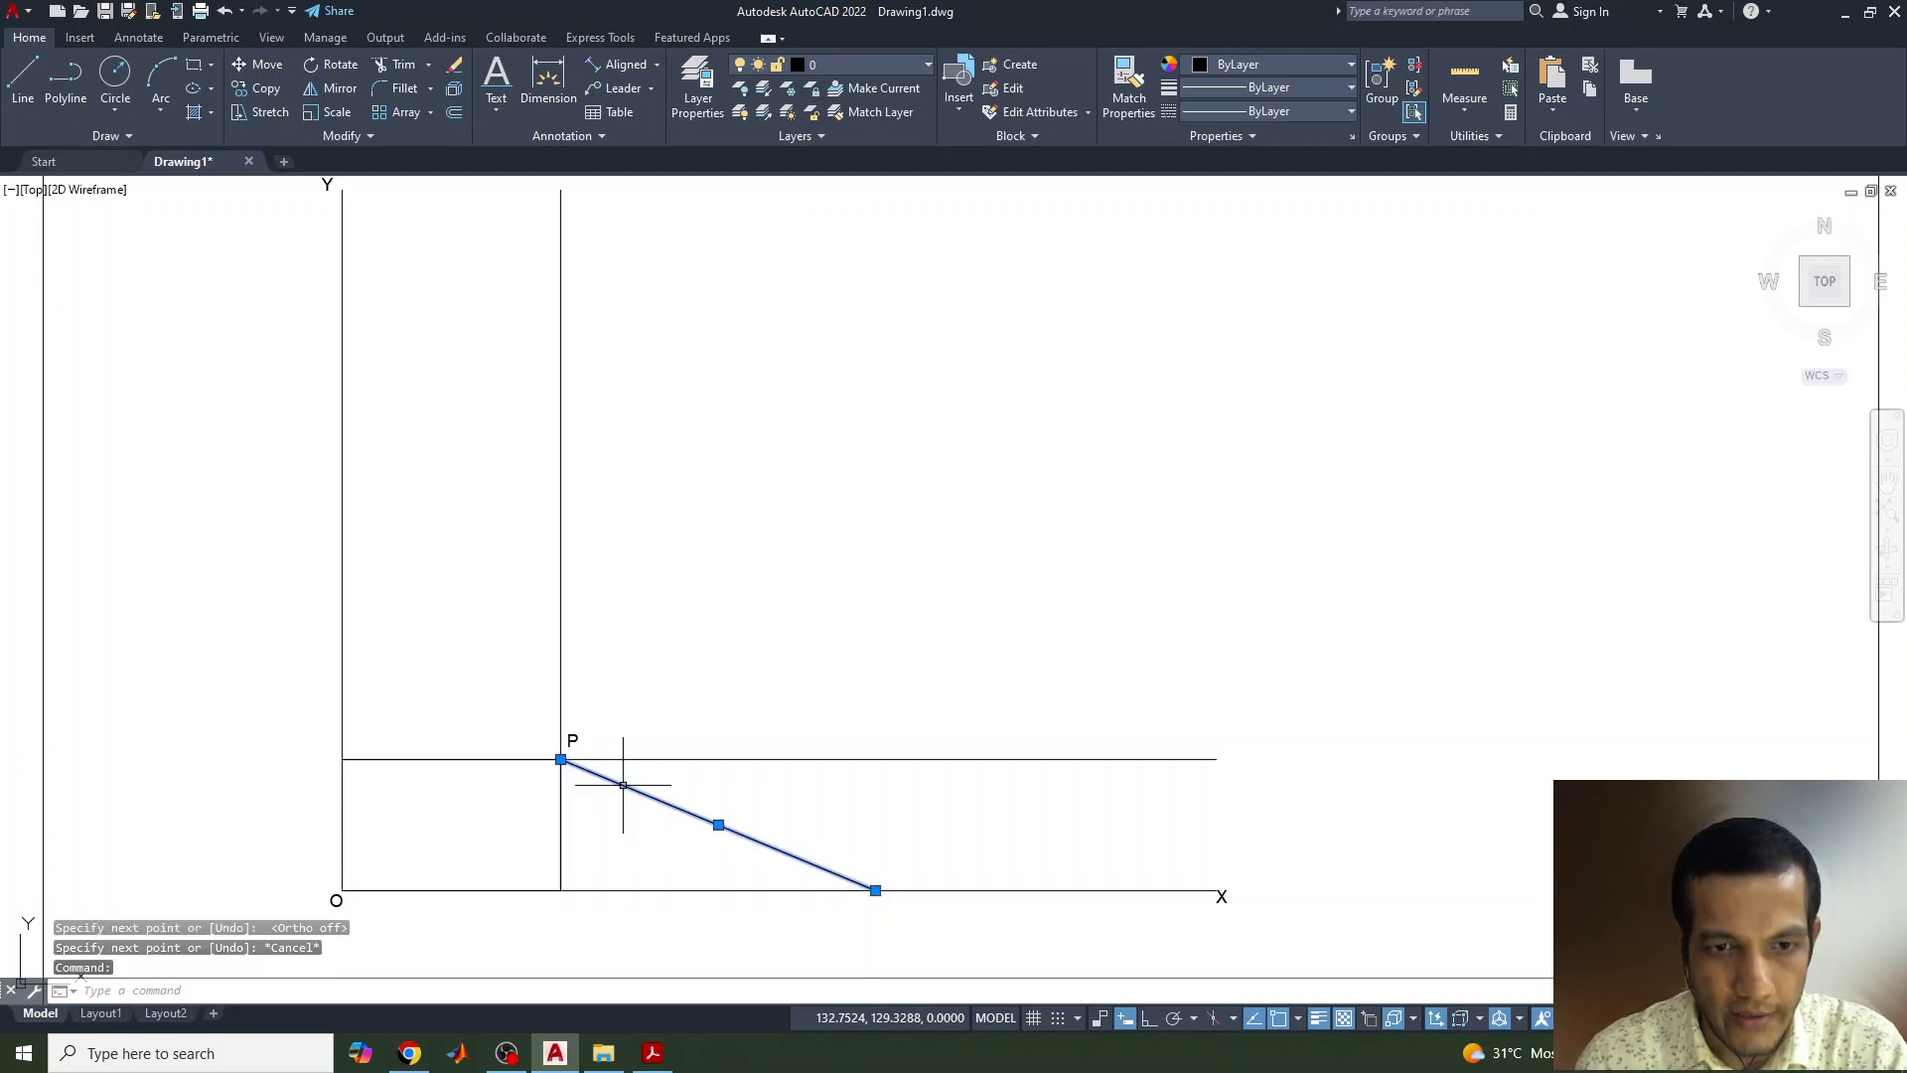
{"action": "key", "text": "Return"}
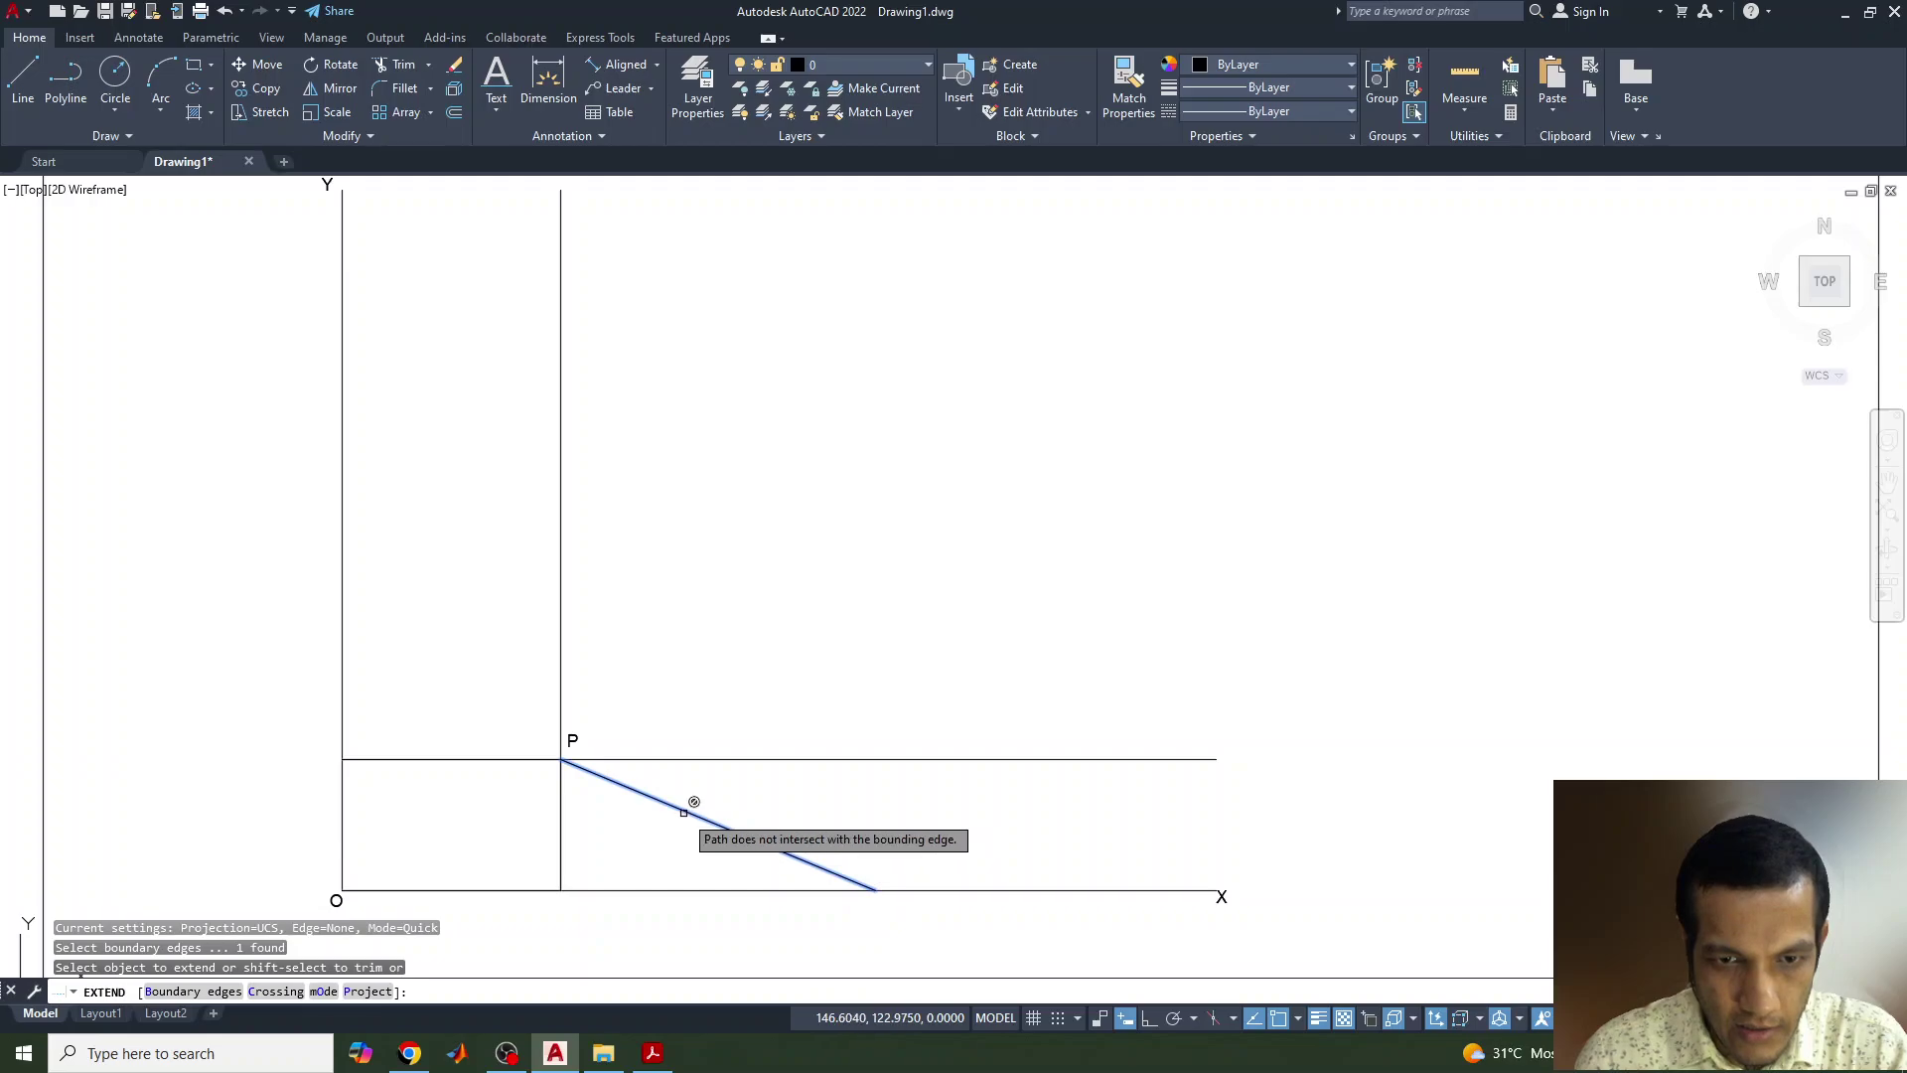
{"action": "left_click", "coordinate": [691, 813]}
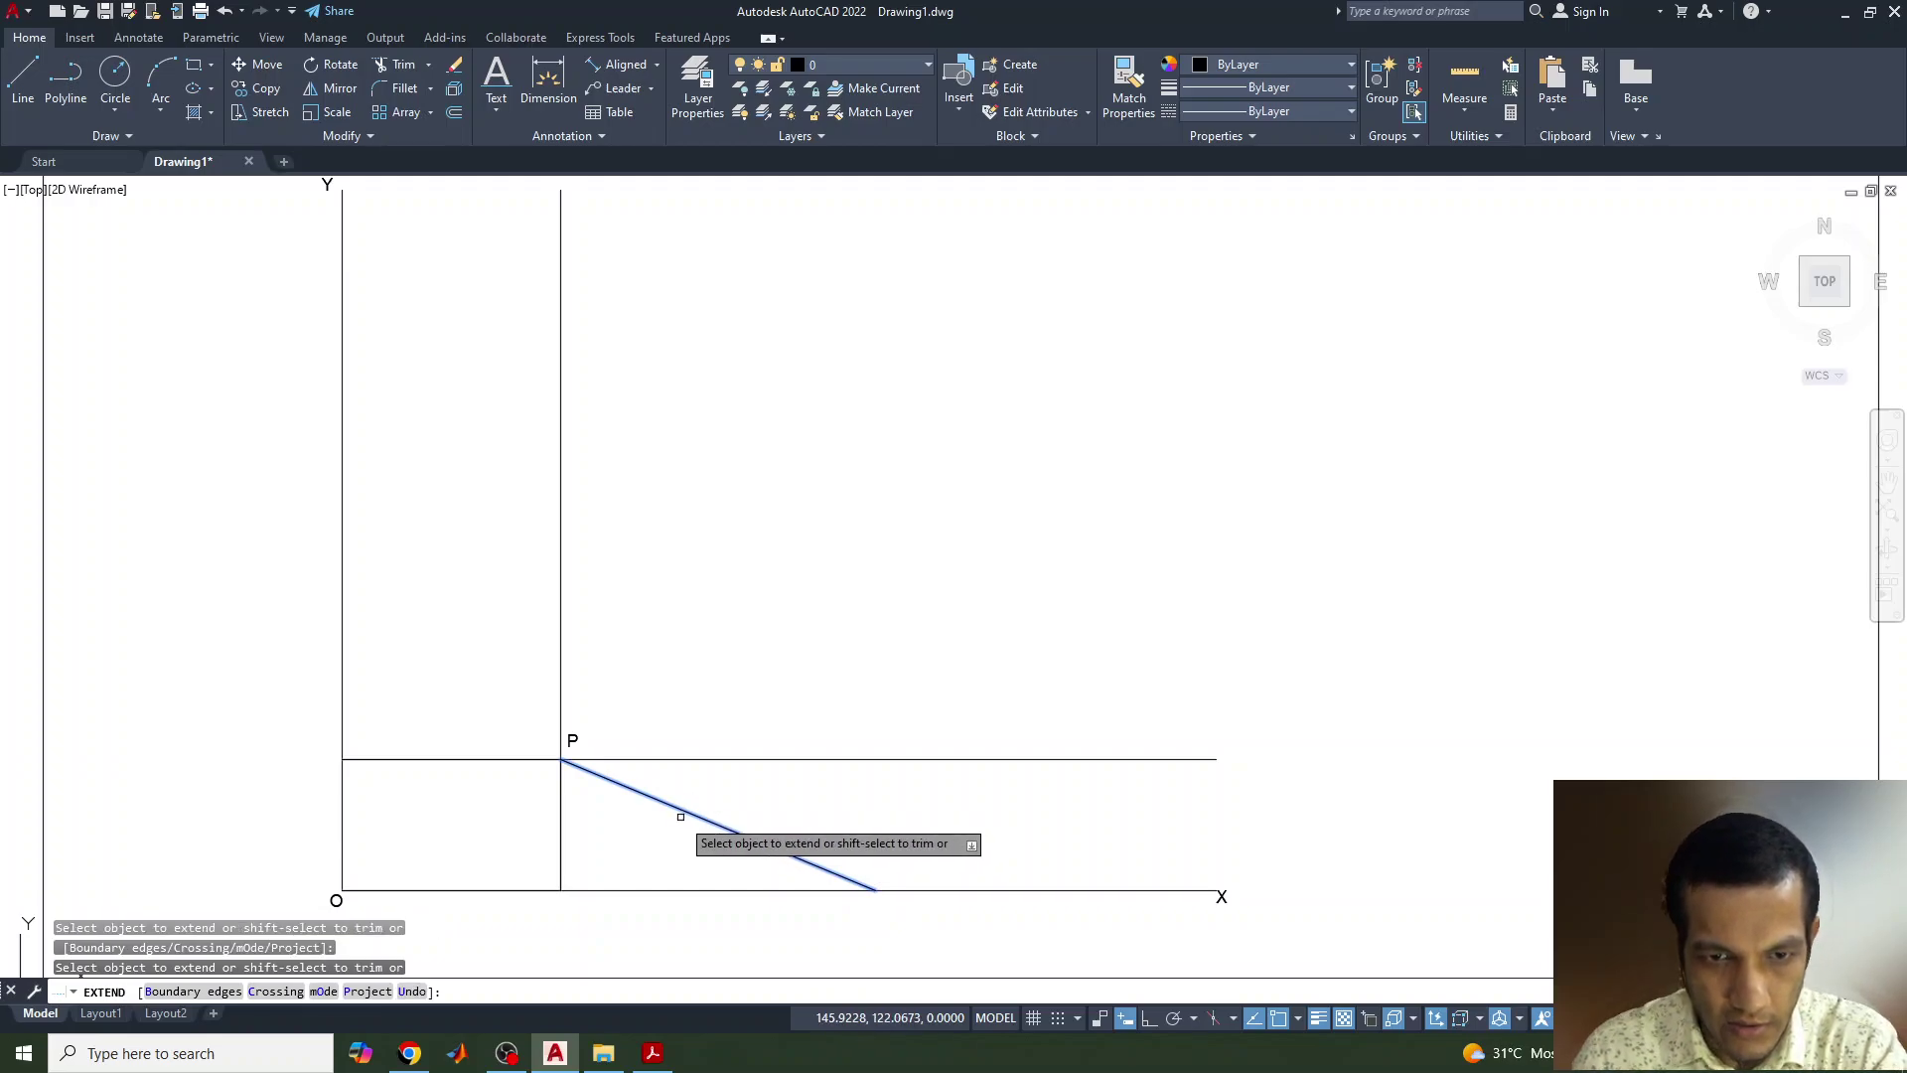
{"action": "left_click", "coordinate": [665, 803]}
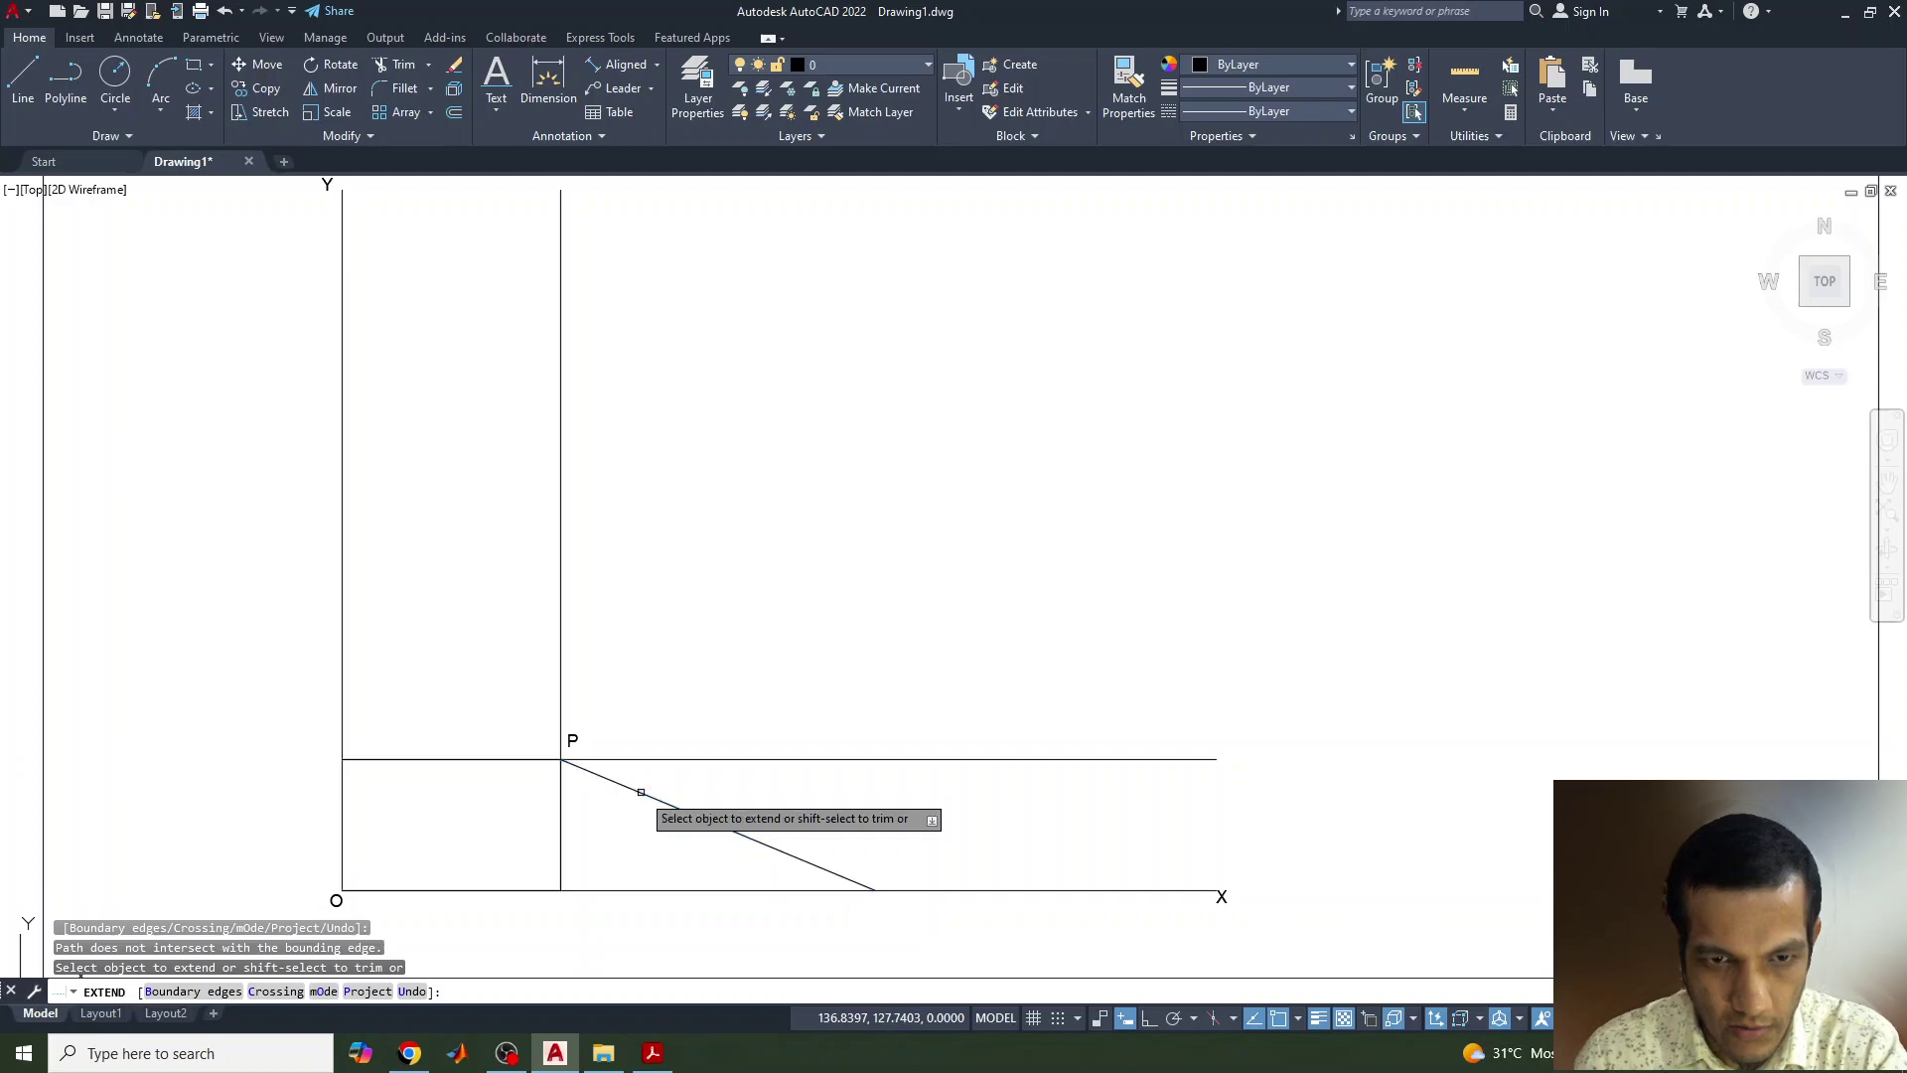
{"action": "key", "text": "Return"}
Step: Extend the inclined line through P up to the vertical axis
{"action": "type", "text": "E"}
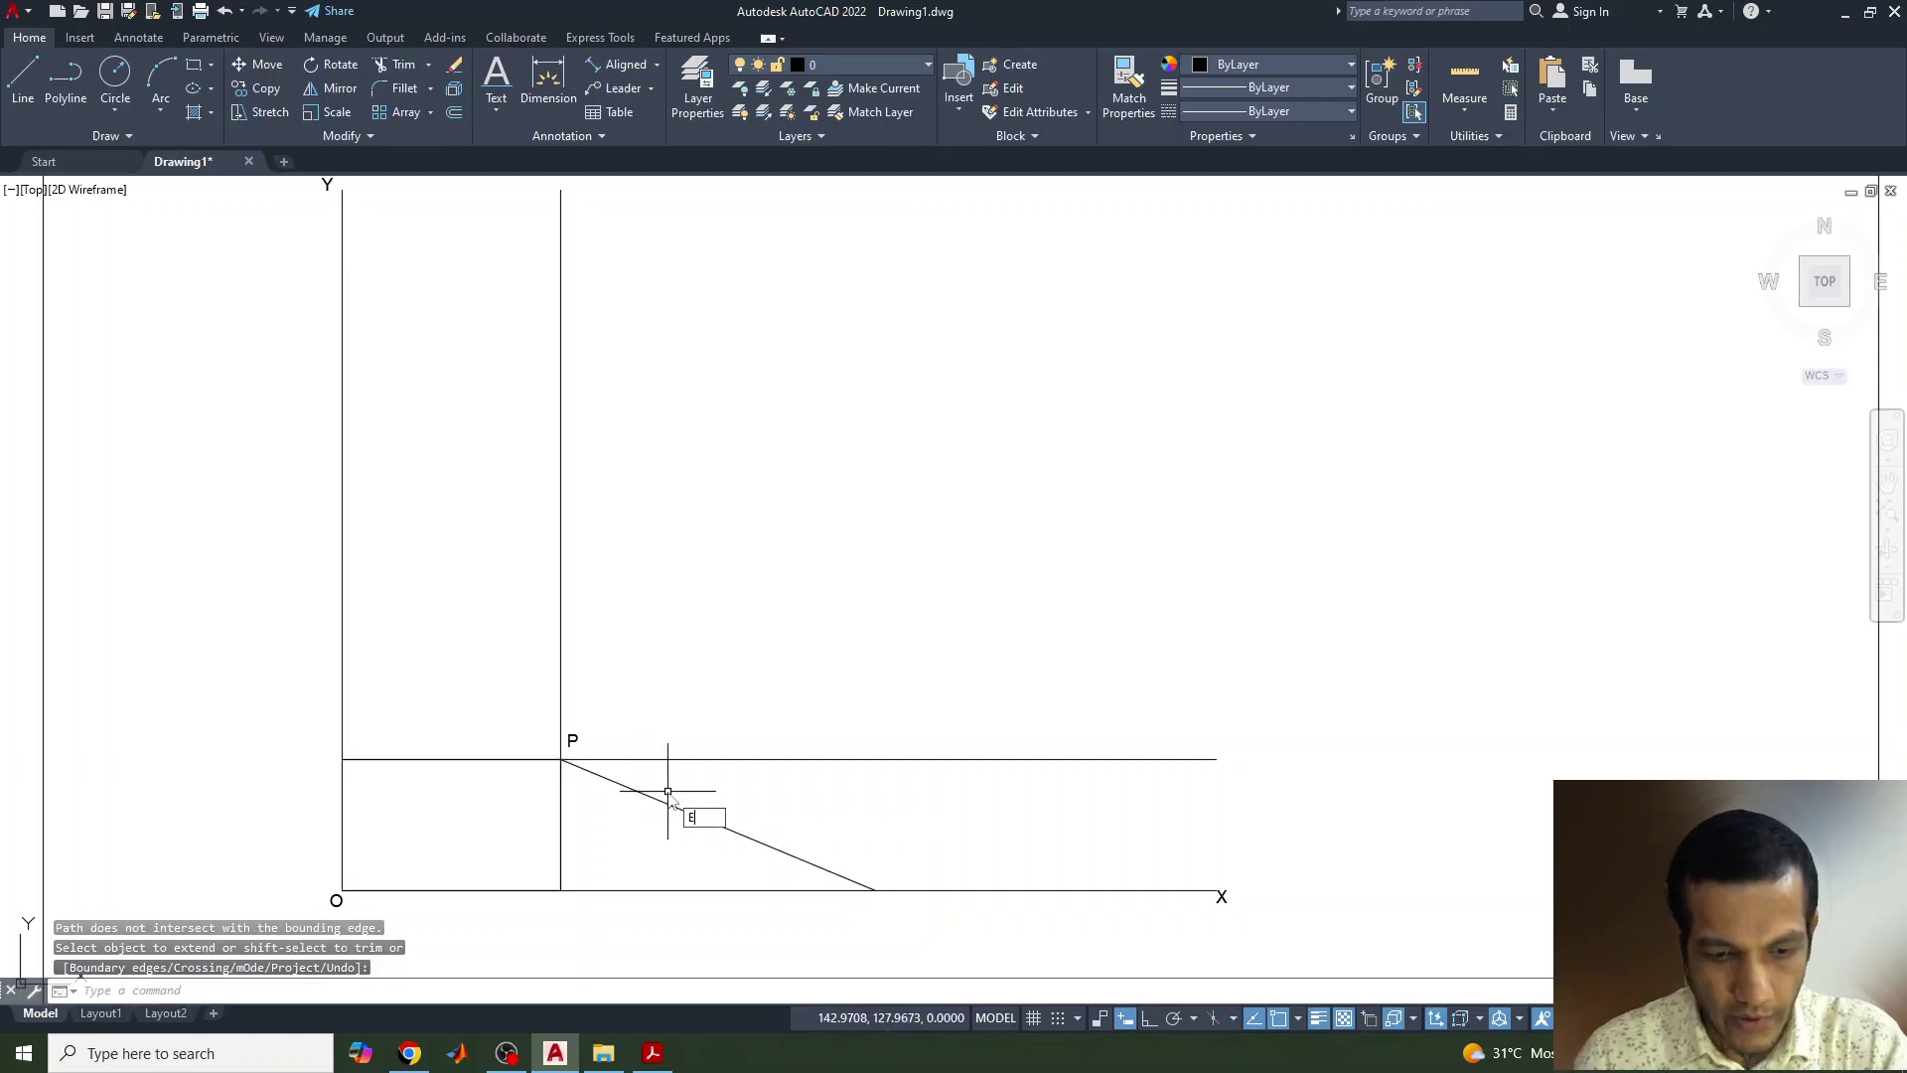
{"action": "type", "text": "x"}
{"action": "key", "text": "Return"}
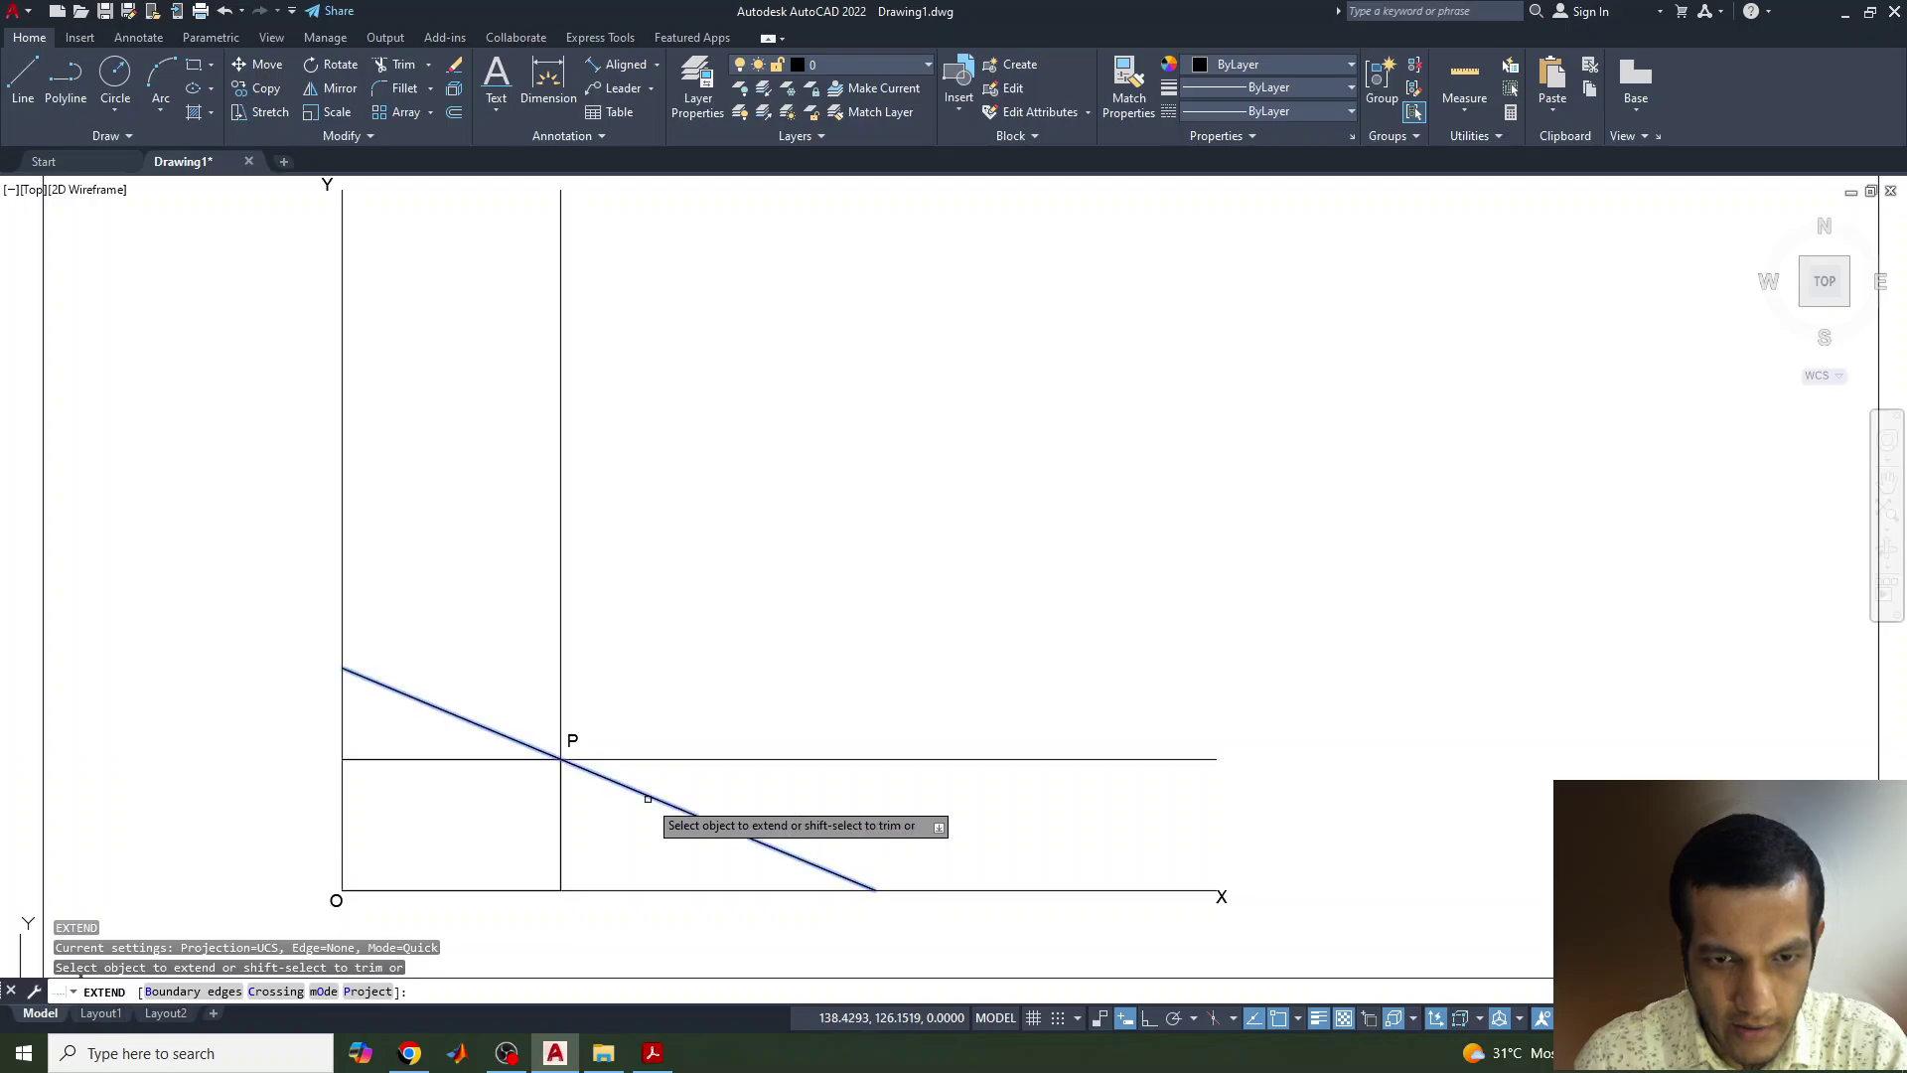
{"action": "left_click", "coordinate": [648, 799]}
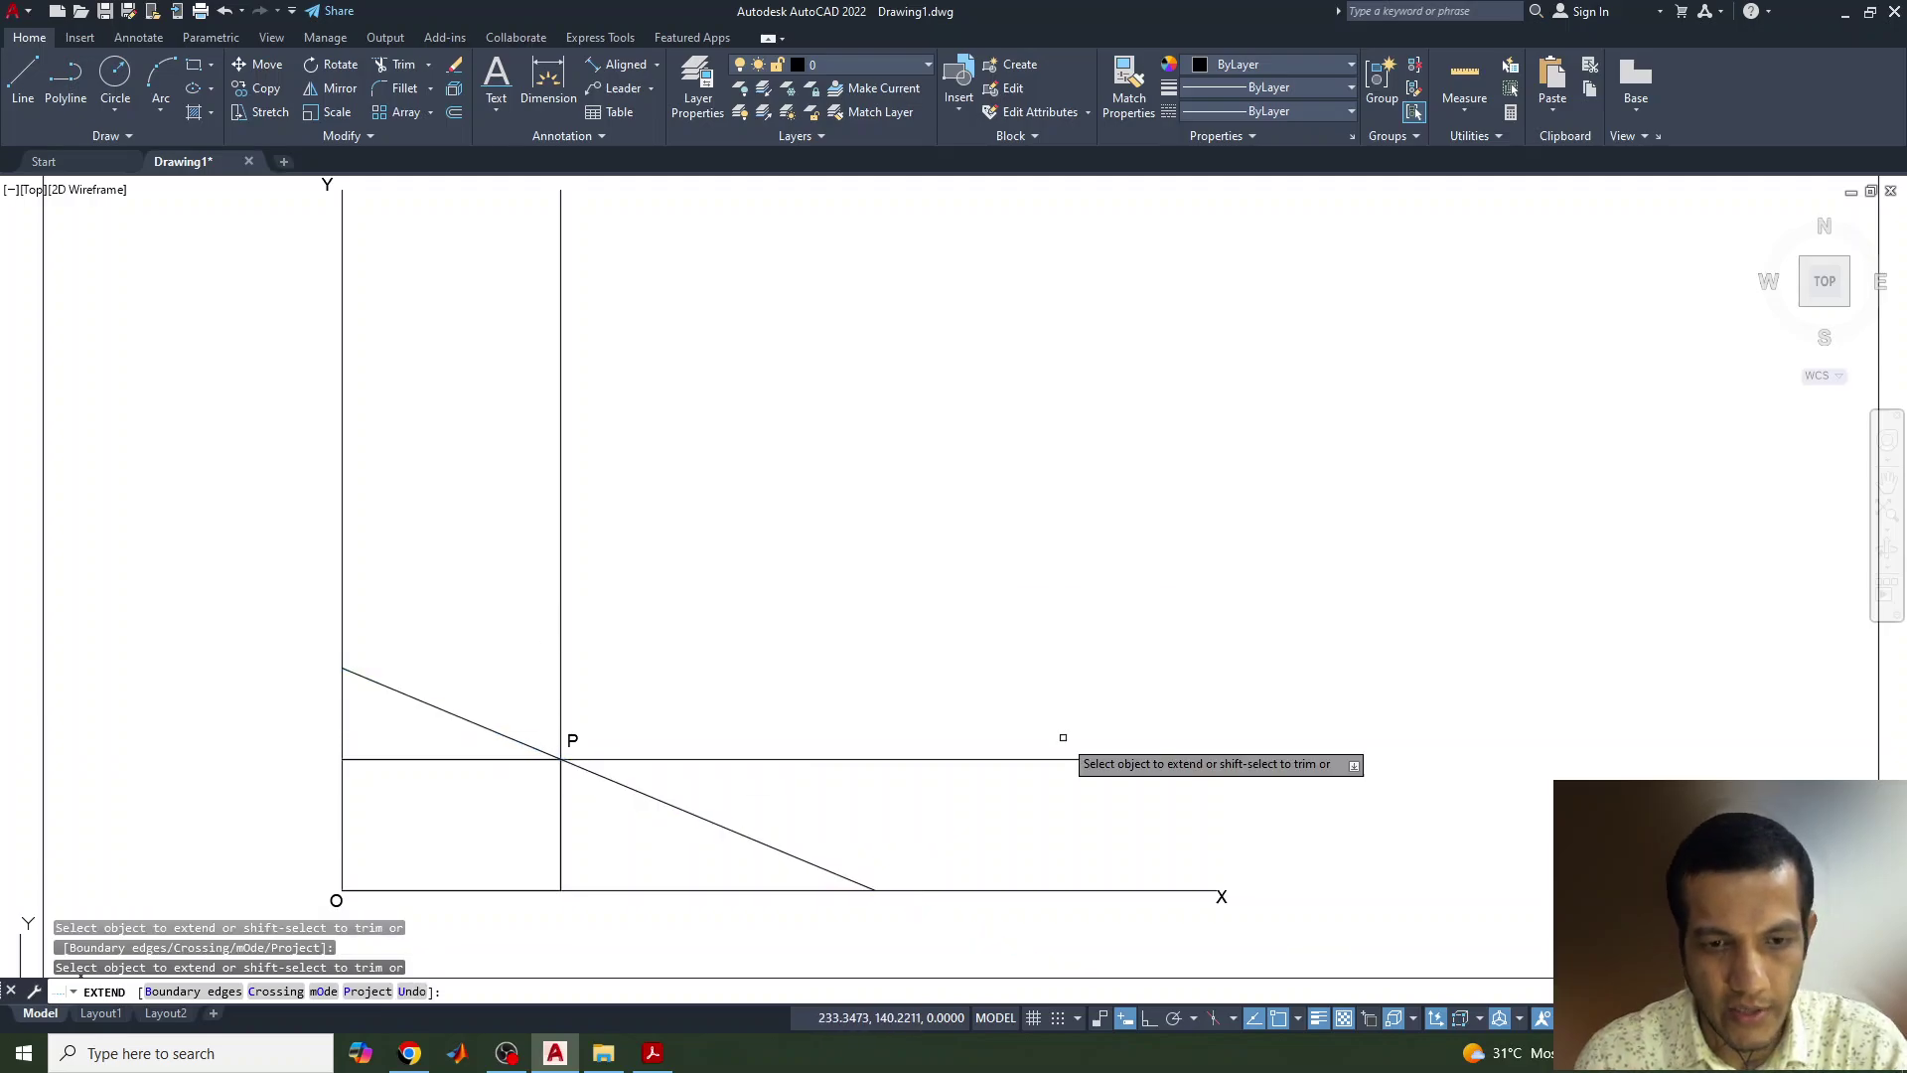
Step: Check EG PPT.pdf, then label the inclined line's ends A on the vertical axis and B on the horizontal axis, text height 3, rotation 0
{"action": "left_click", "coordinate": [652, 1052]}
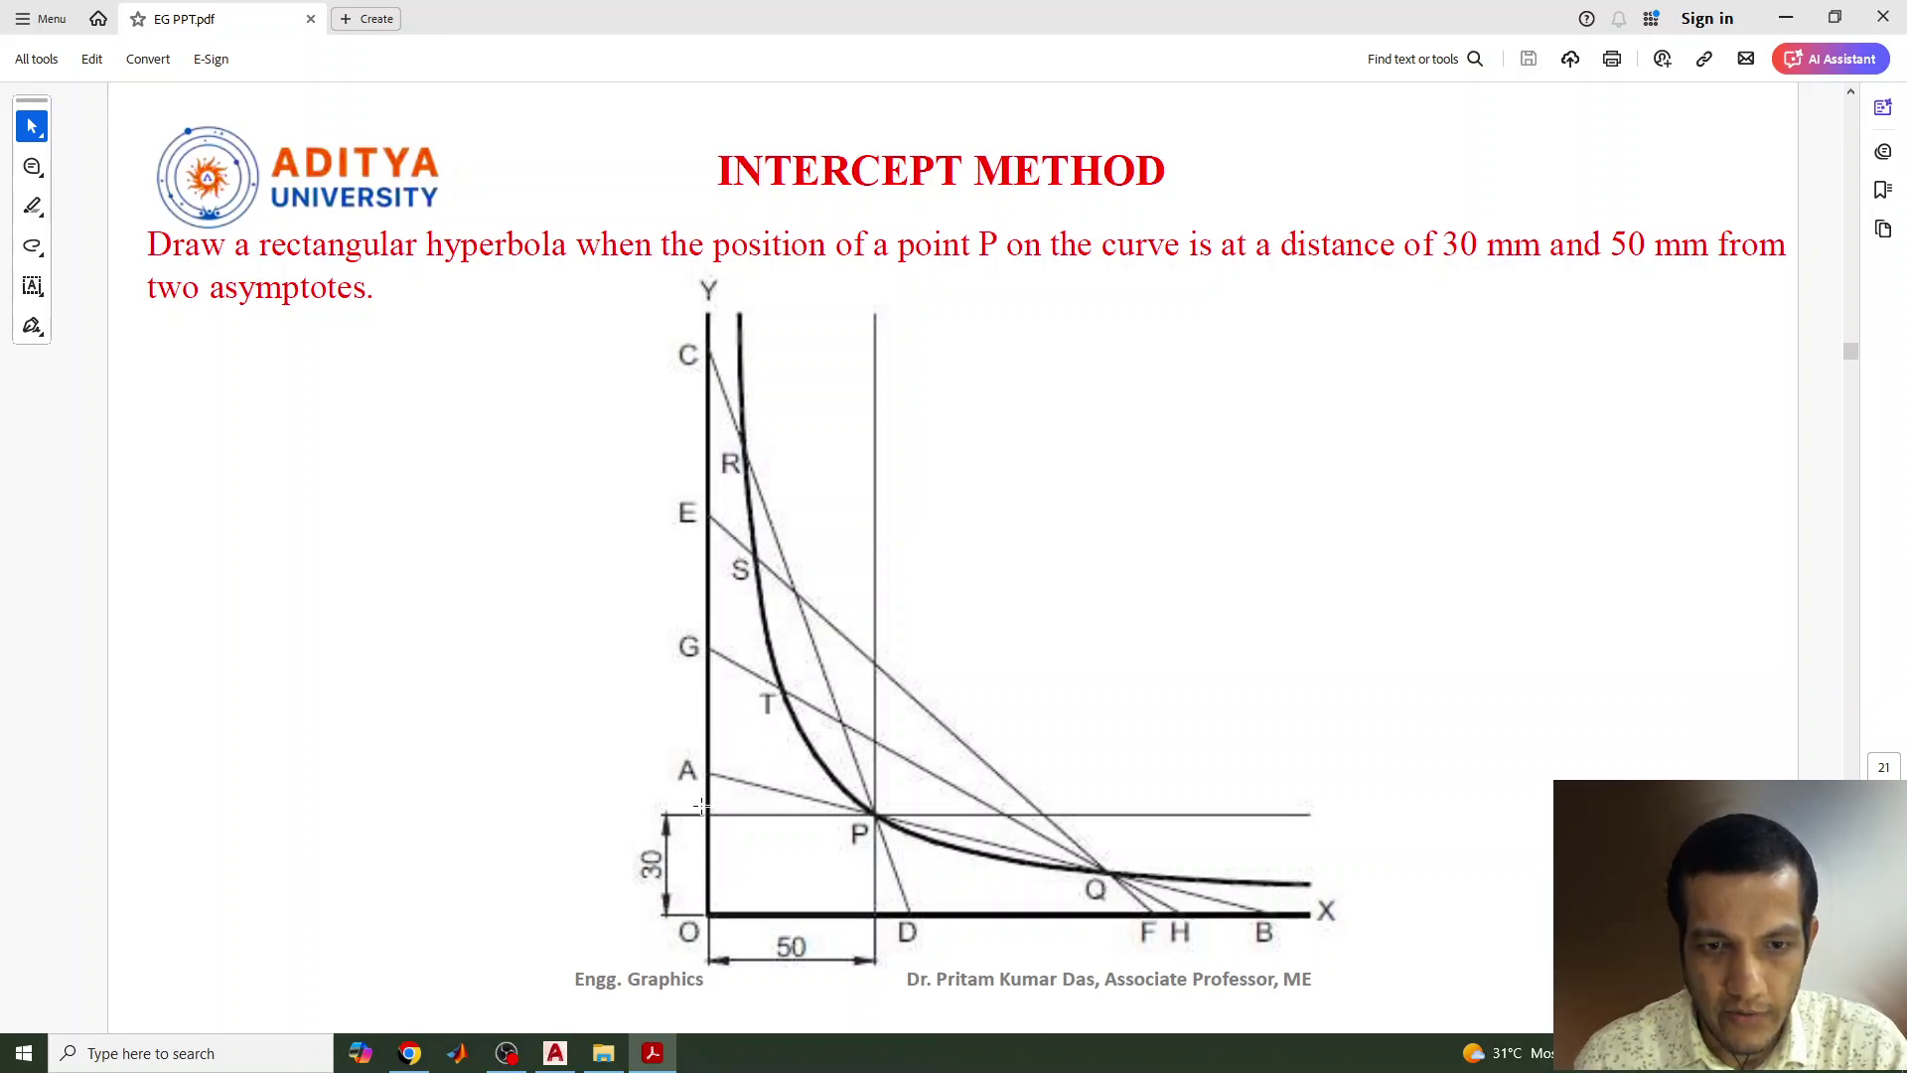
{"action": "left_click", "coordinate": [567, 1059]}
{"action": "left_click", "coordinate": [490, 117]}
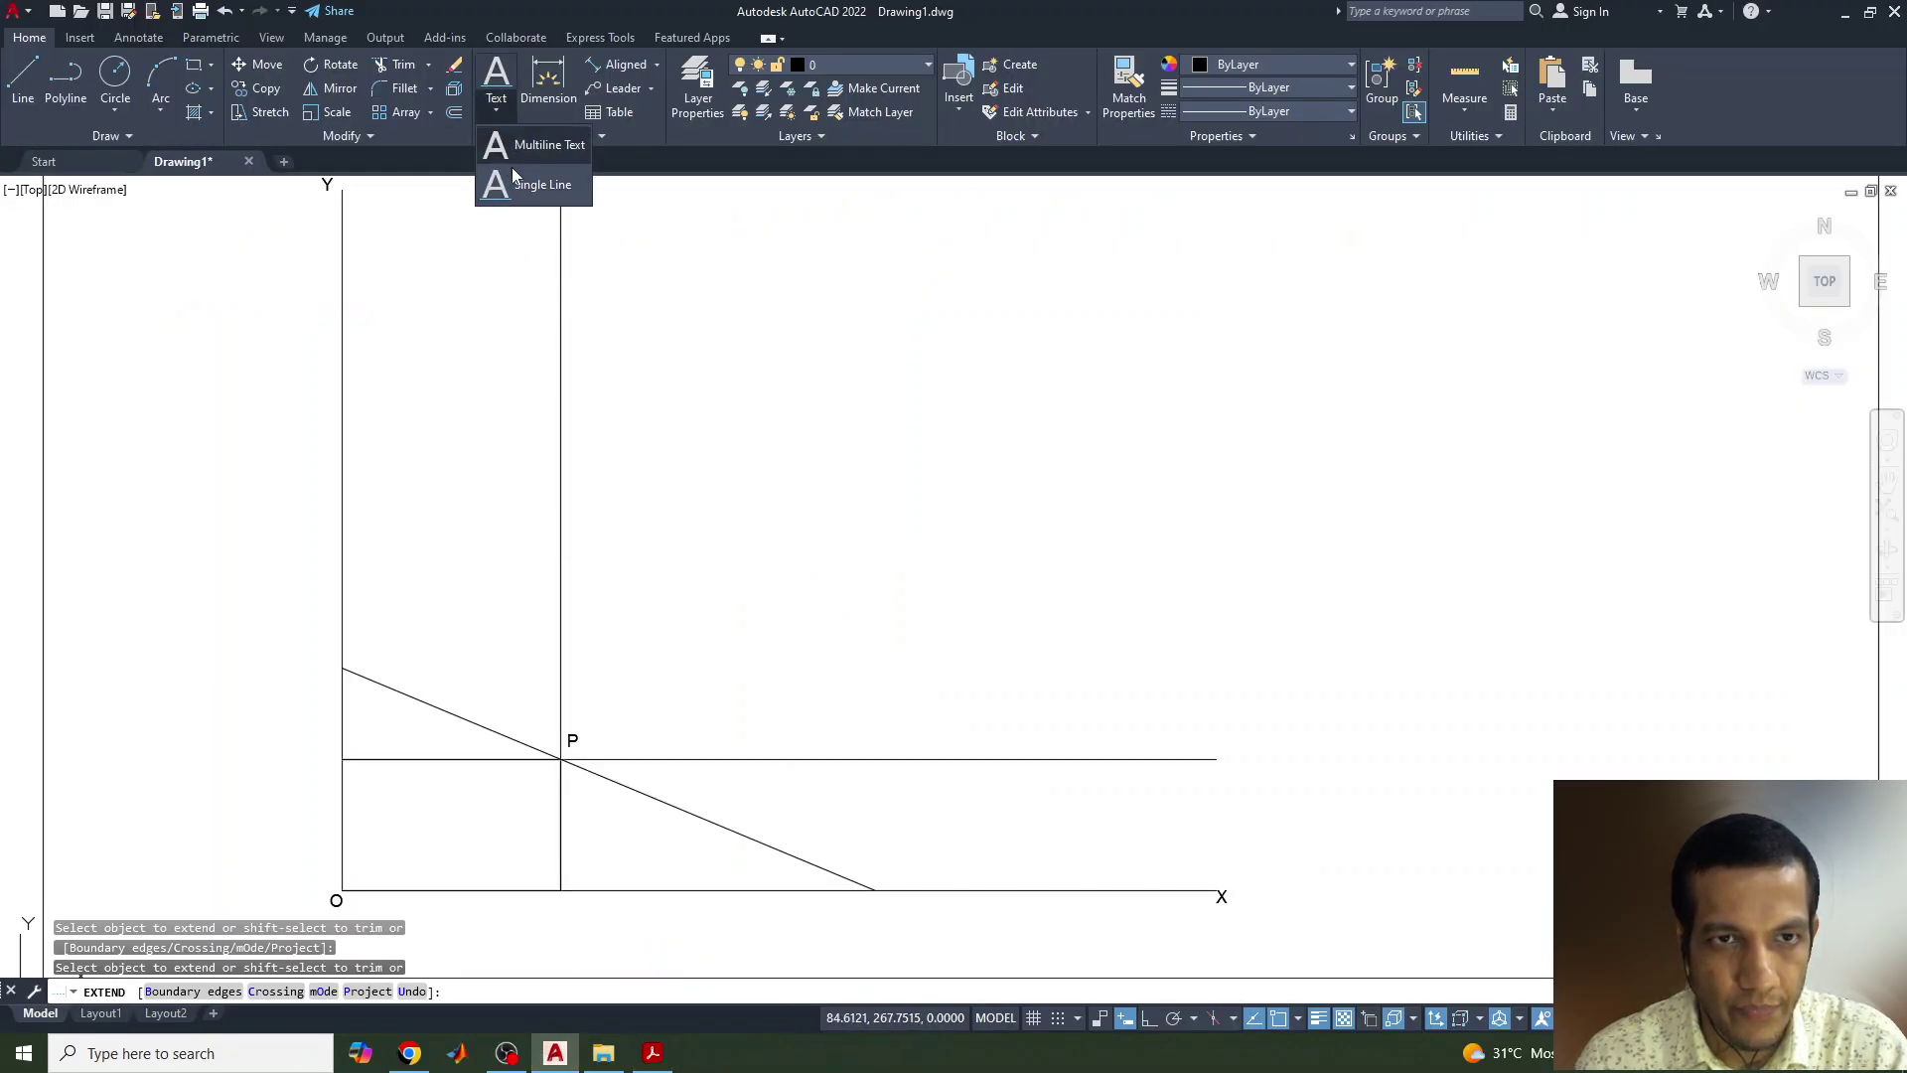
{"action": "left_click", "coordinate": [513, 179]}
{"action": "left_click", "coordinate": [323, 667]}
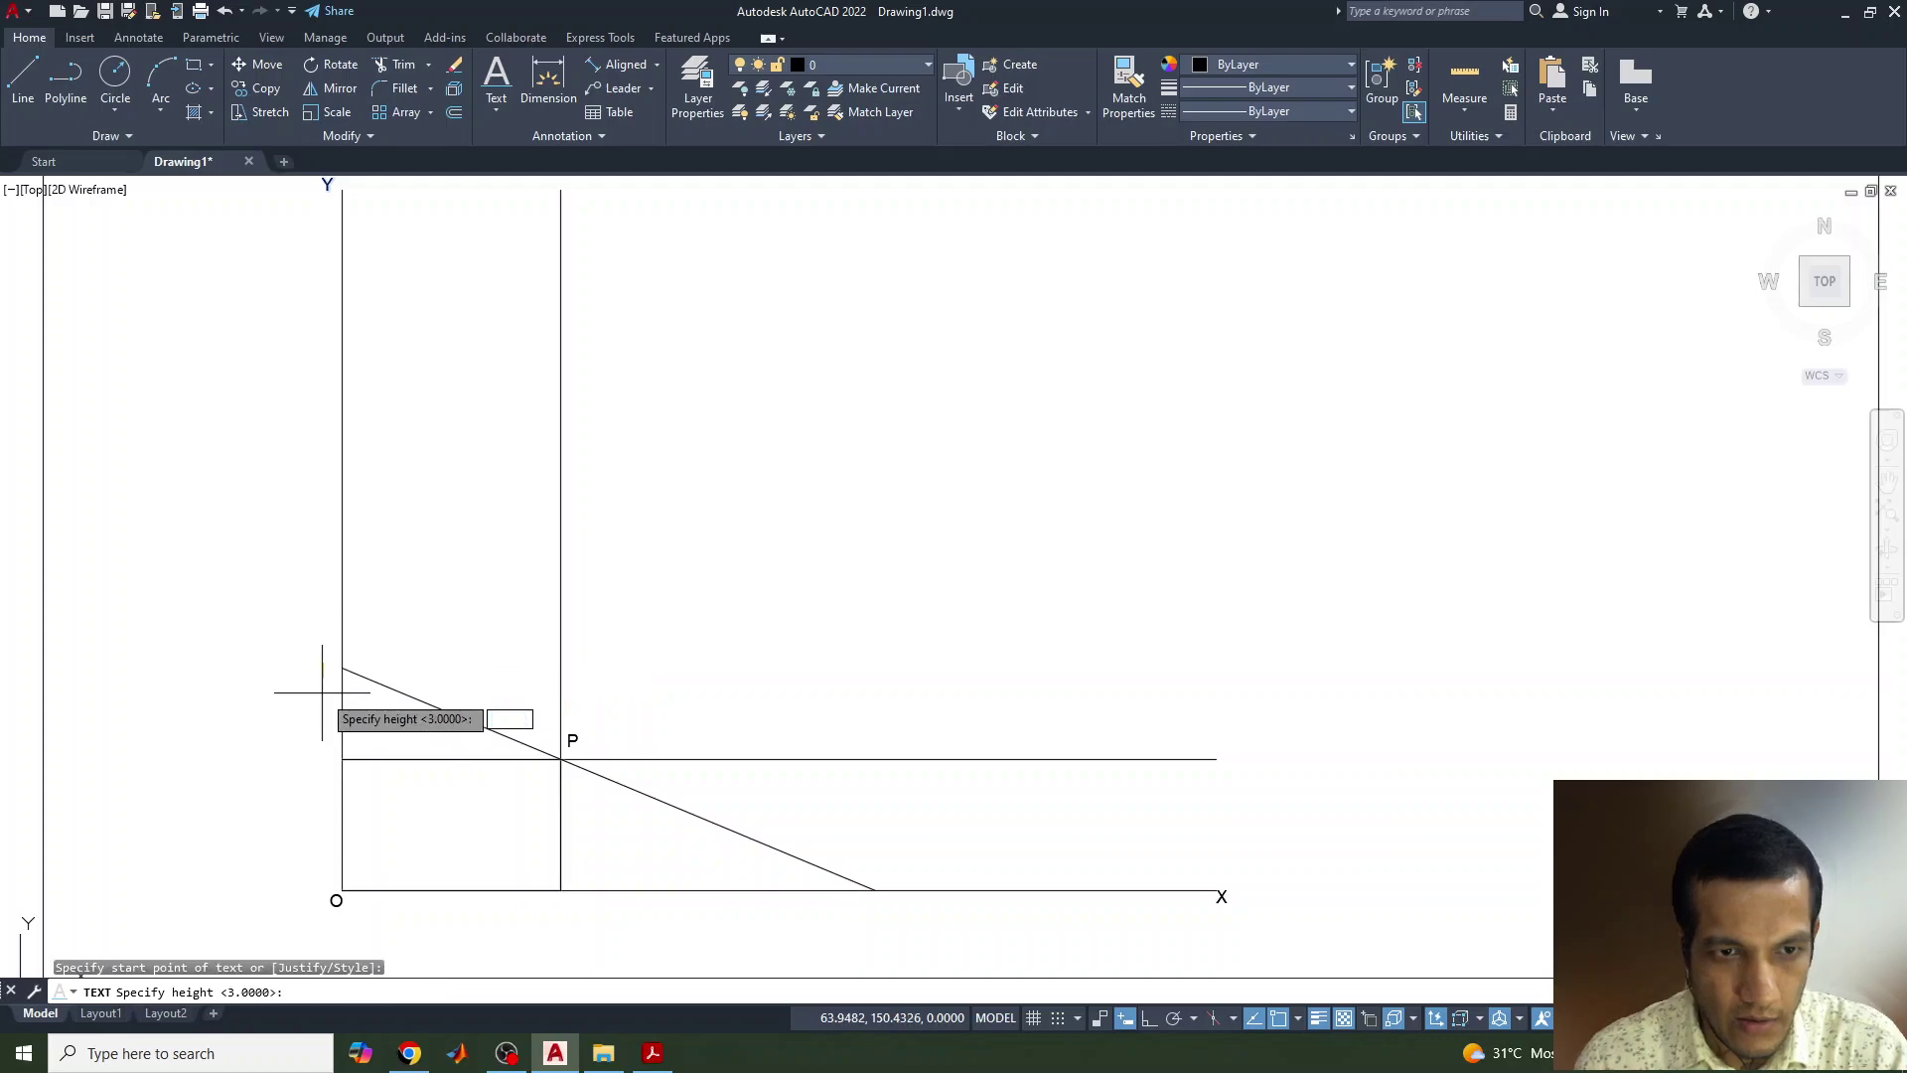
{"action": "type", "text": "3"}
{"action": "key", "text": "Return"}
{"action": "type", "text": "0"}
{"action": "key", "text": "Return"}
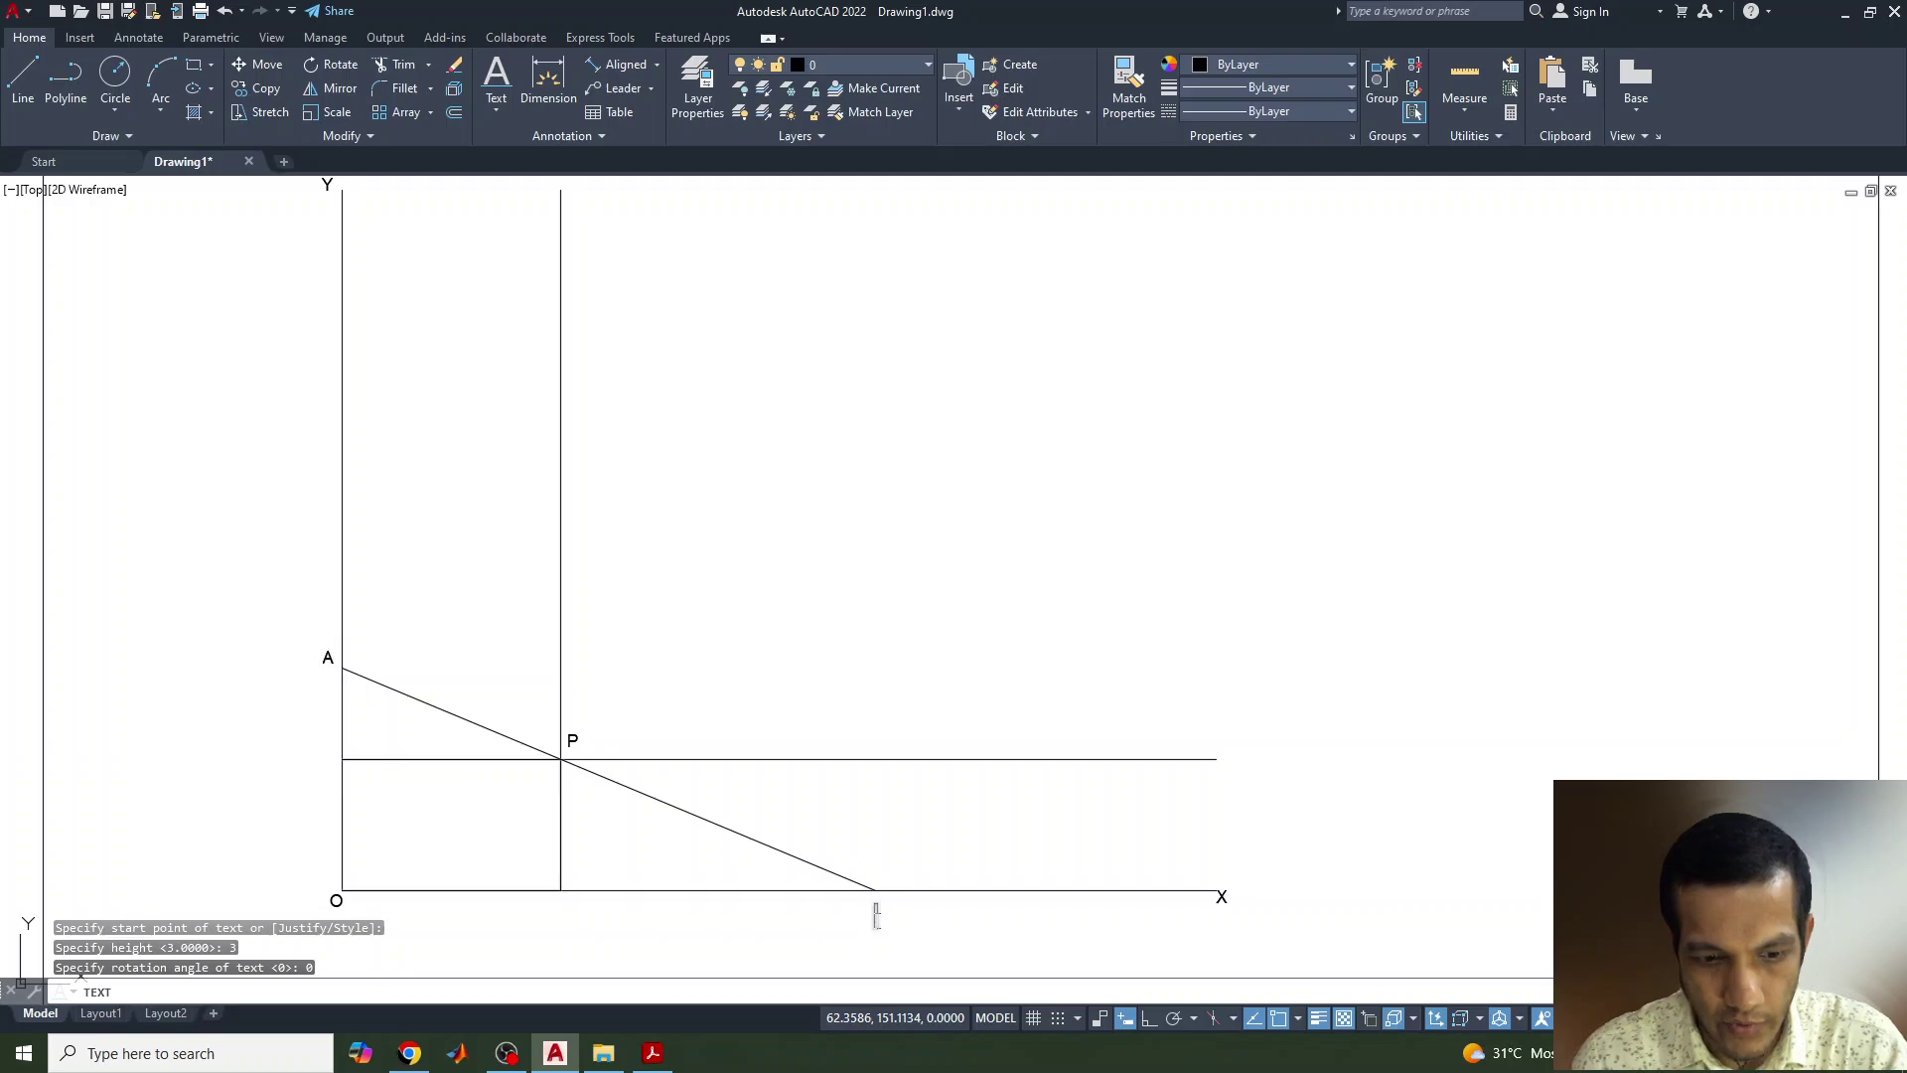
{"action": "type", "text": "B"}
{"action": "key", "text": "Return"}
{"action": "key", "text": "Return"}
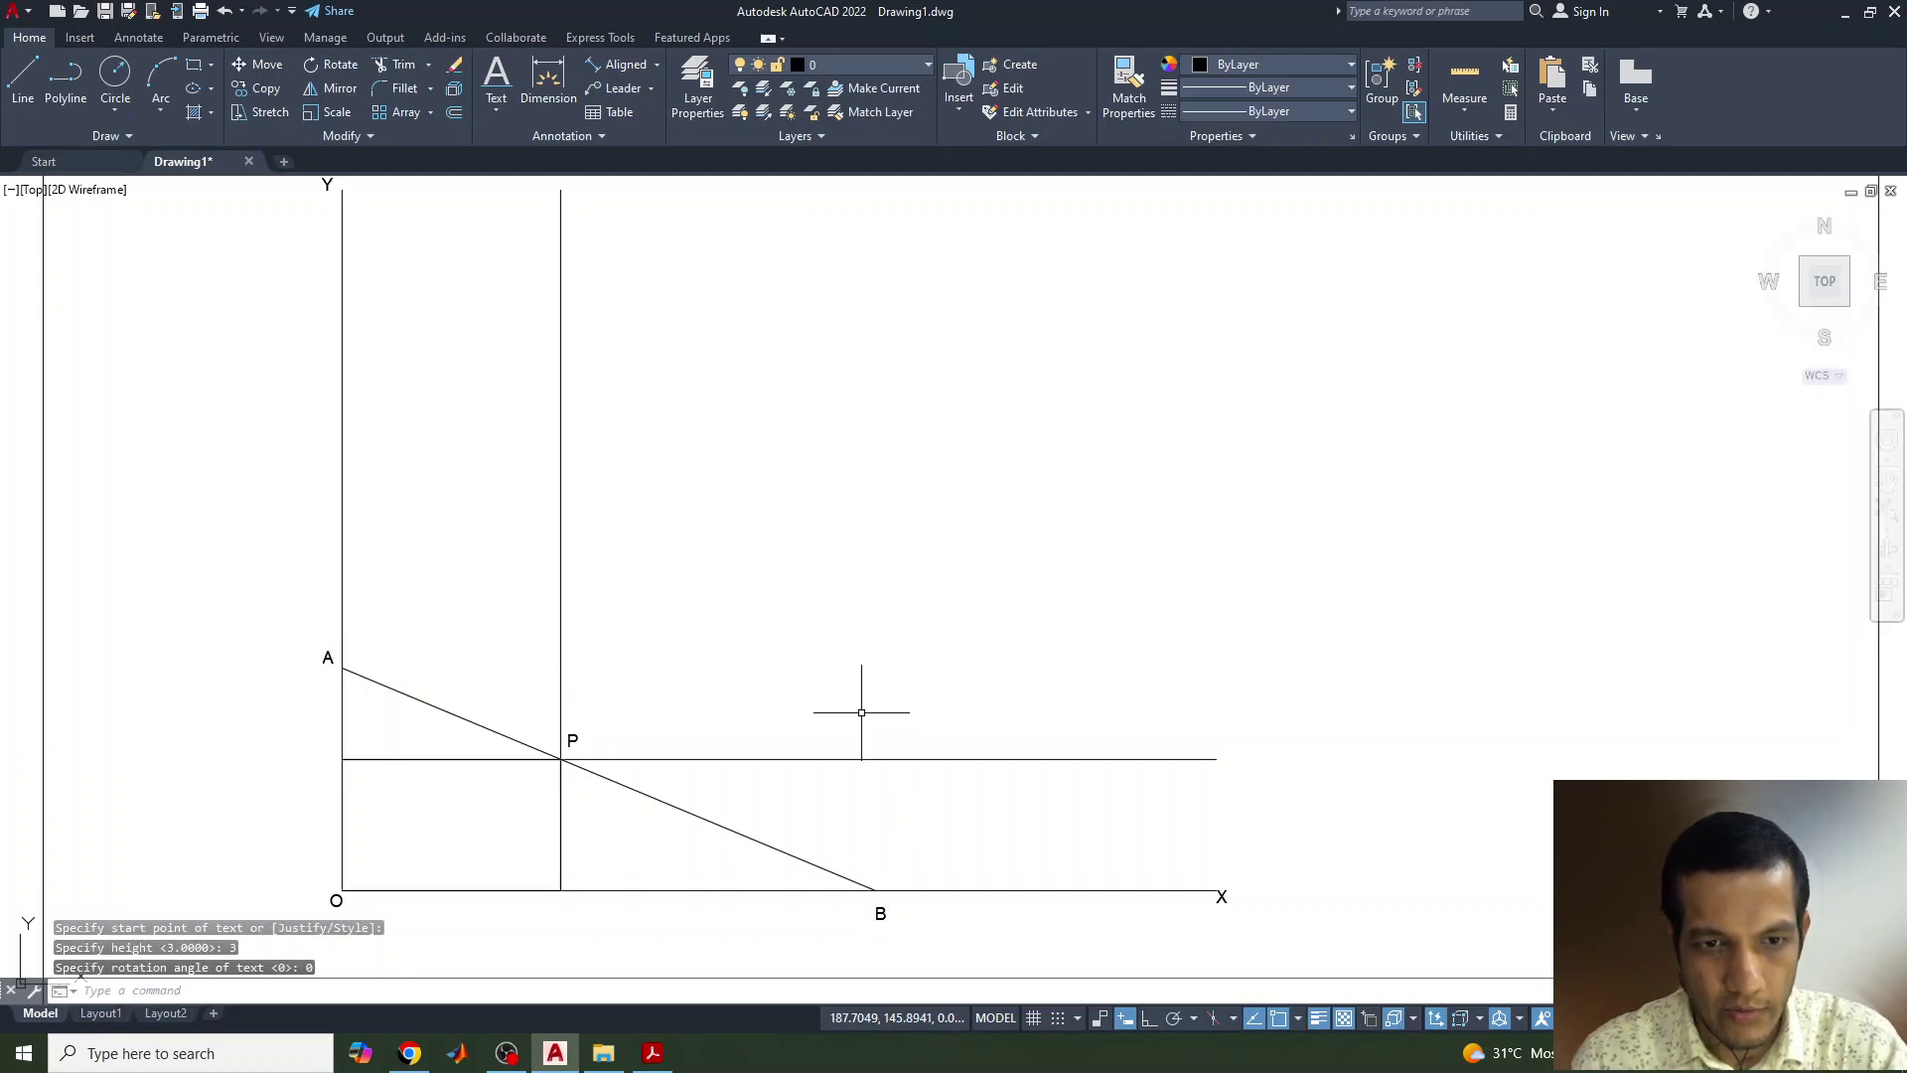
Step: Draw a circle centred at P that passes through A, and select the circle
{"action": "middle_click_drag", "start_coordinate": [751, 650], "coordinate": [757, 546]}
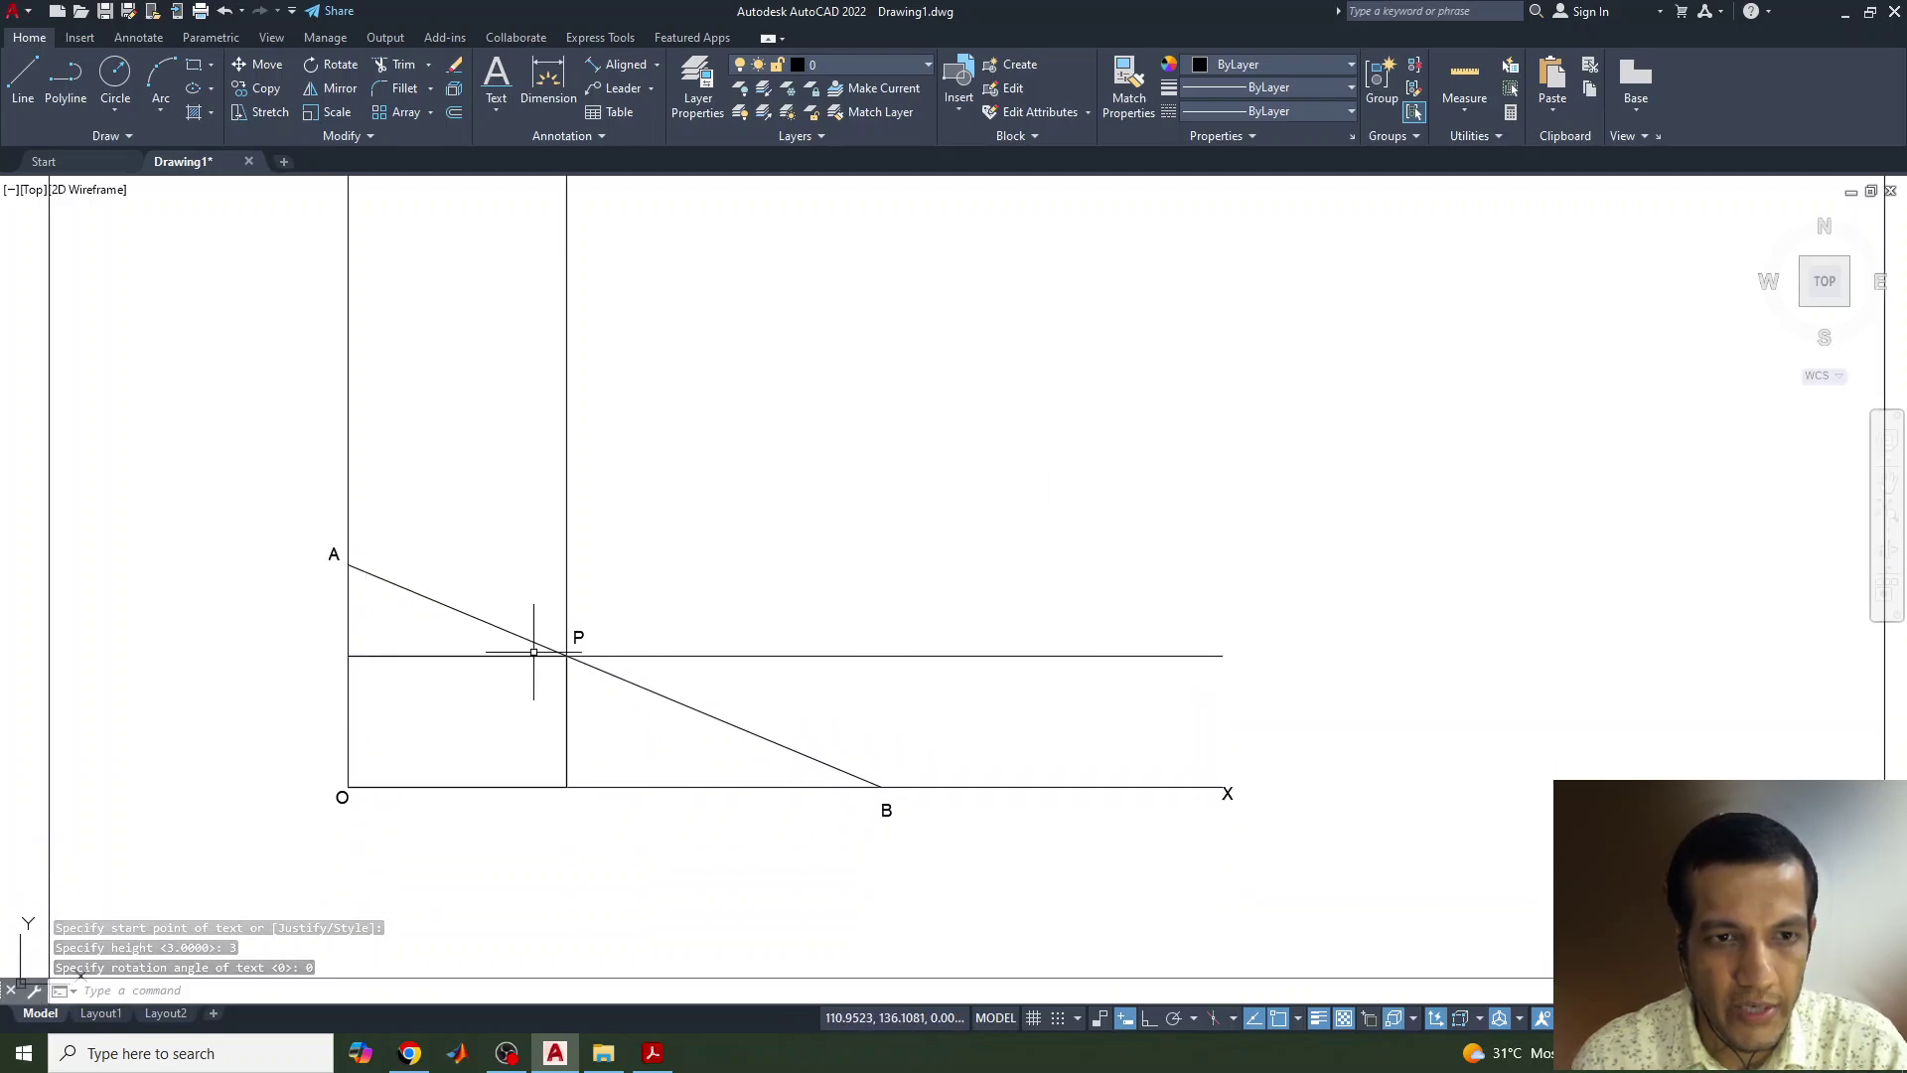
{"action": "left_click", "coordinate": [115, 74]}
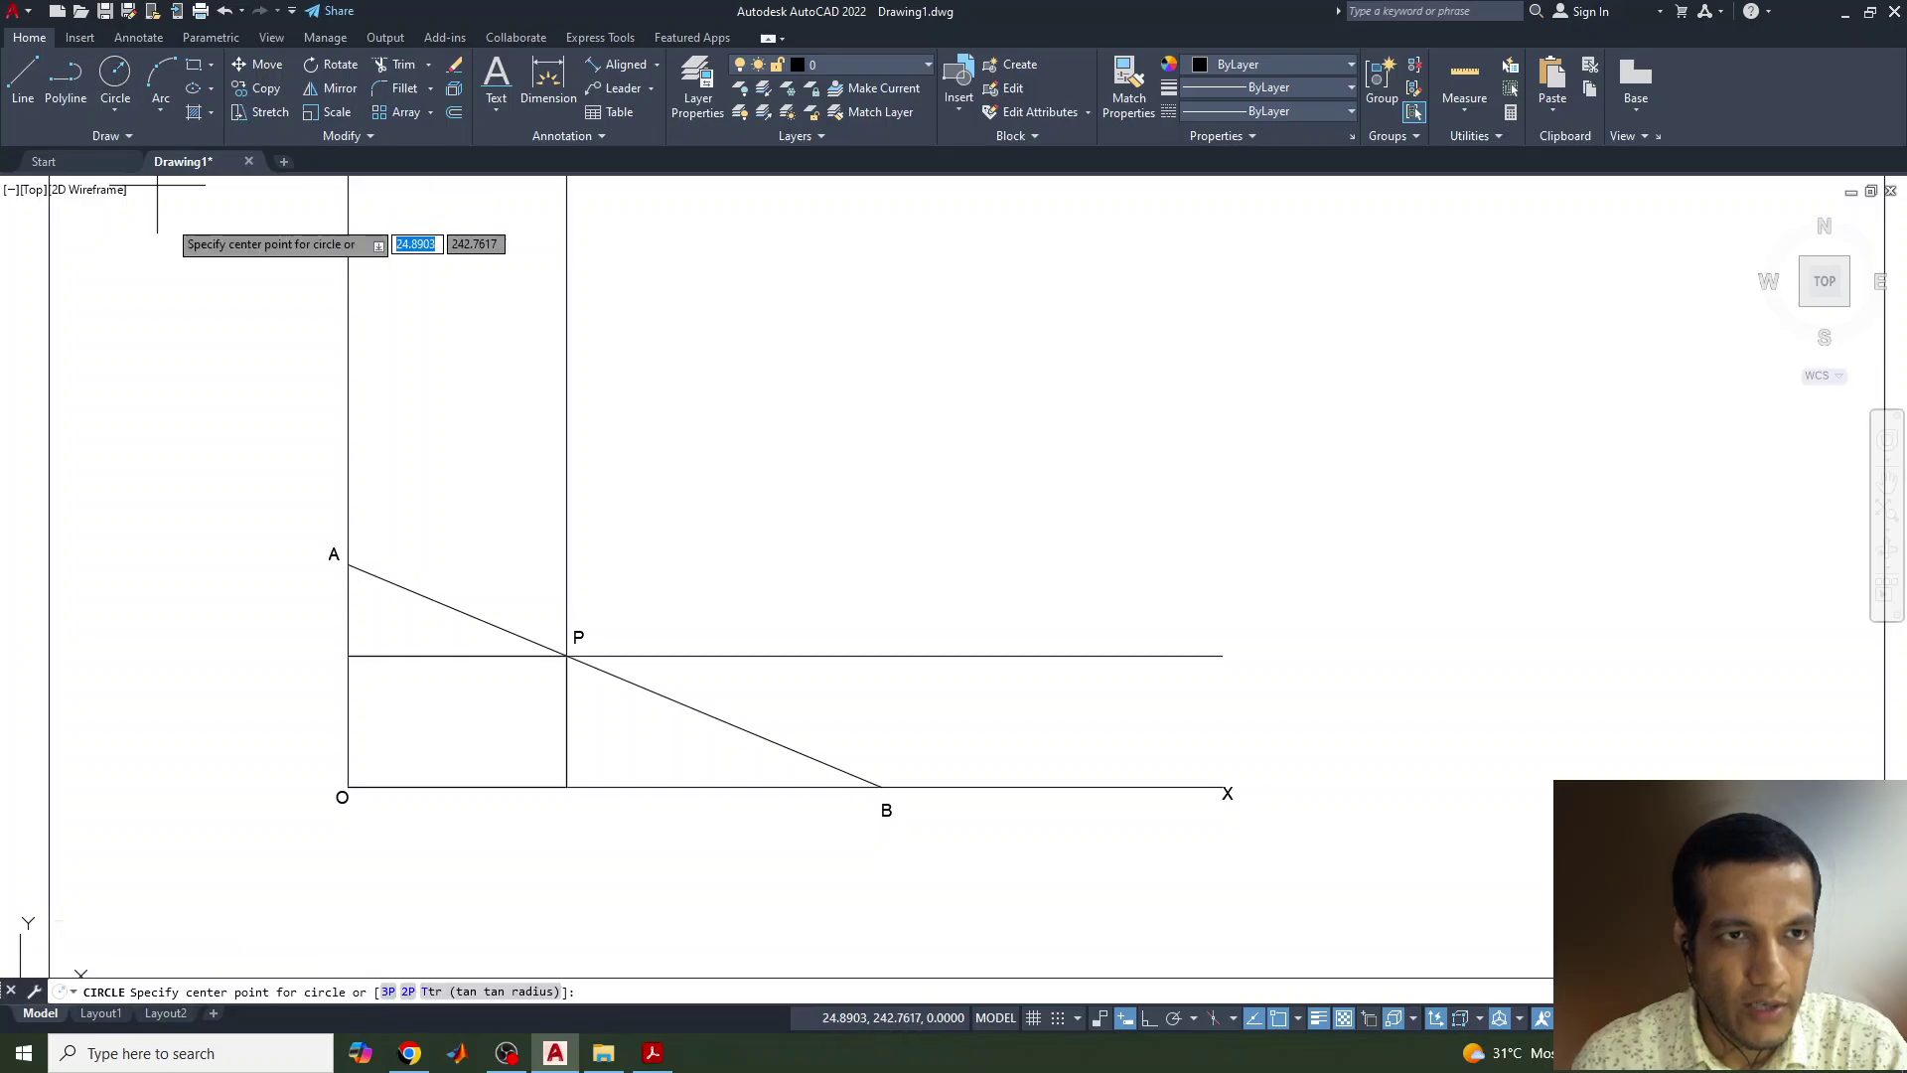
{"action": "left_click", "coordinate": [568, 655]}
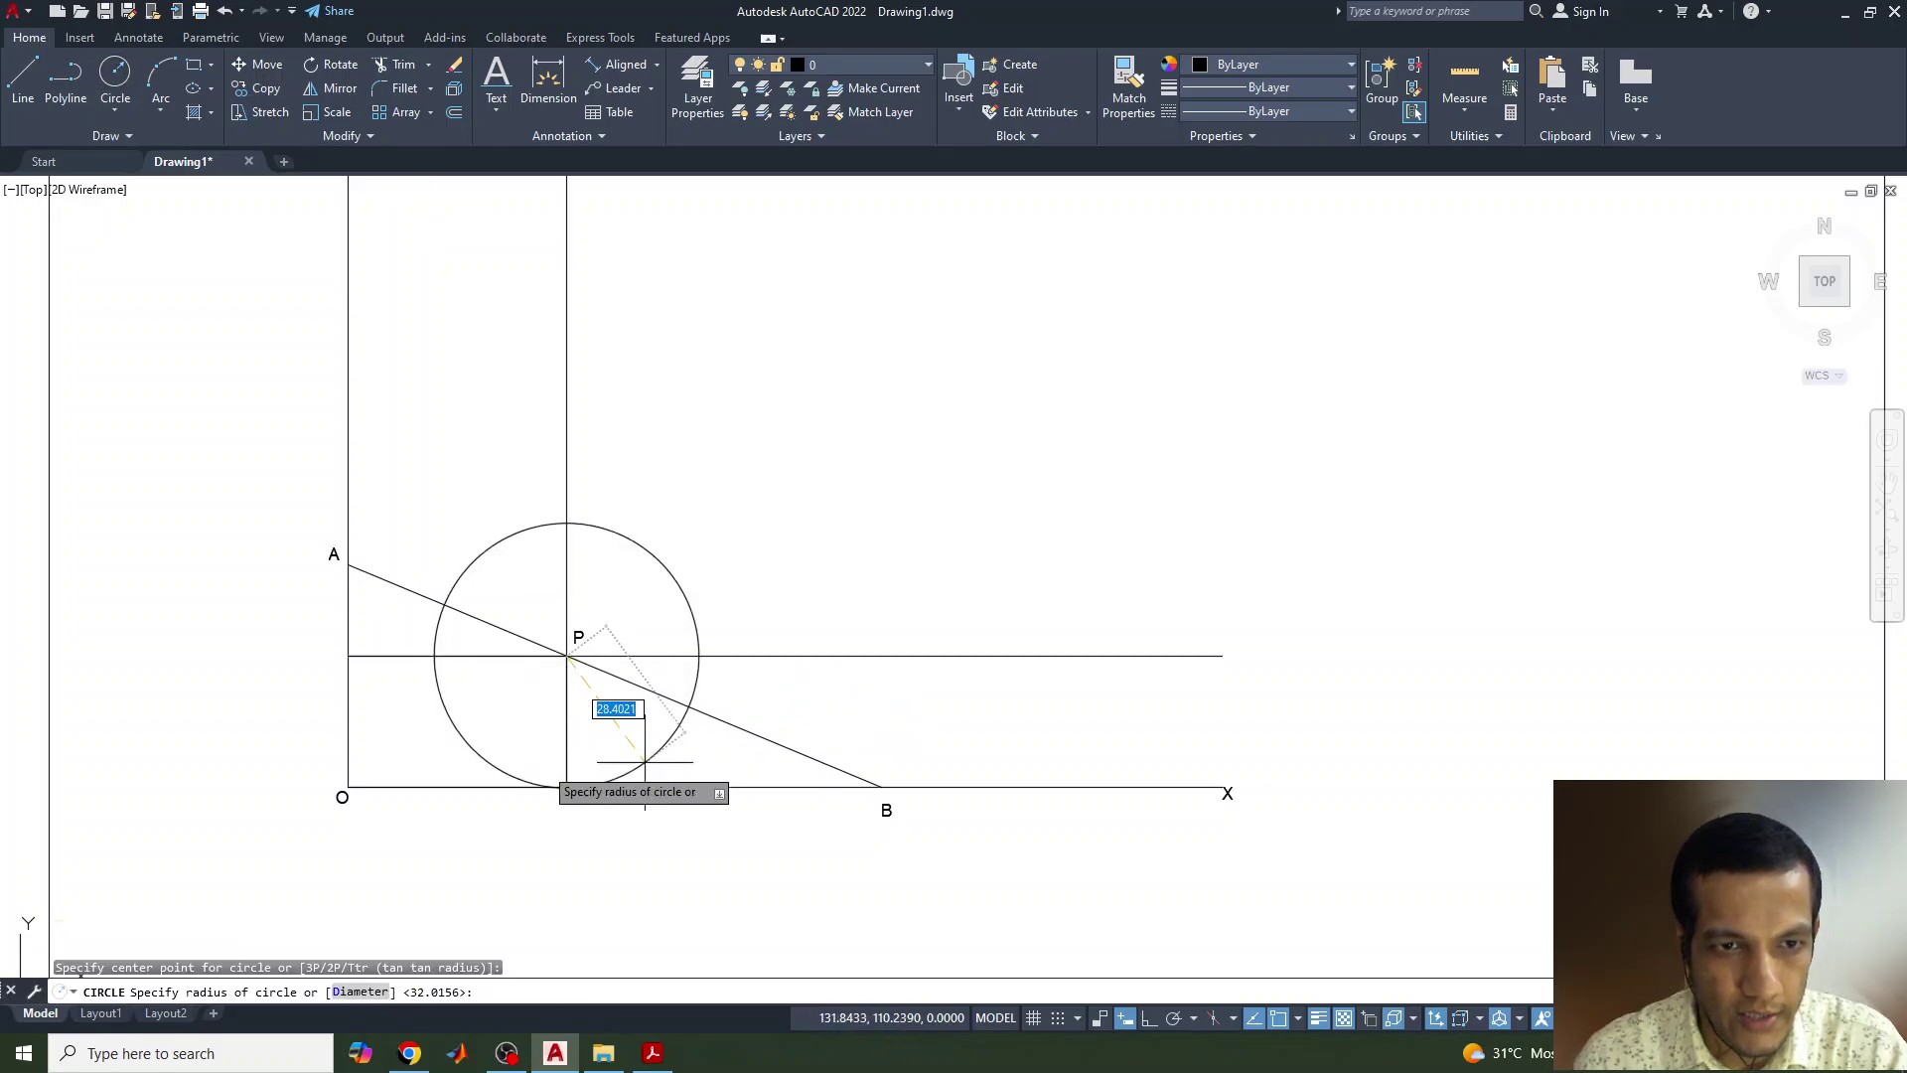
{"action": "left_click", "coordinate": [348, 564]}
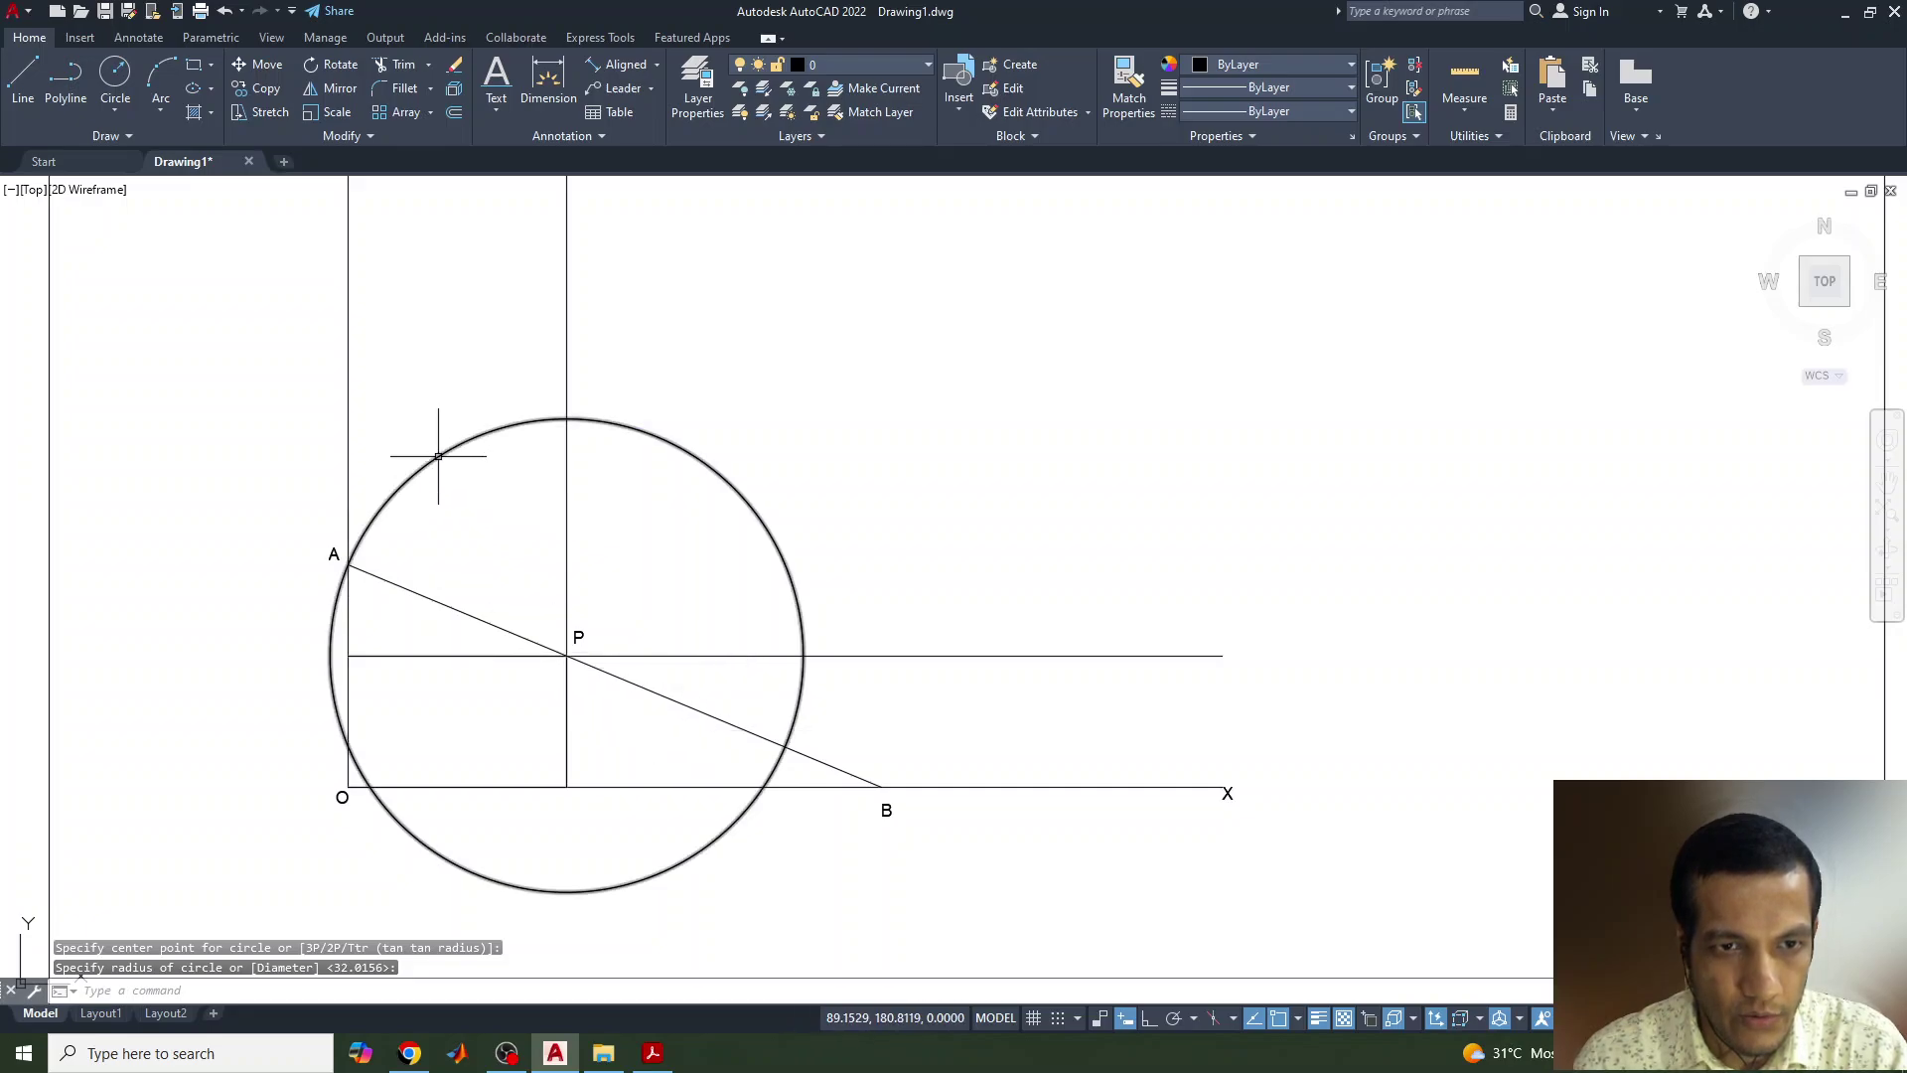
{"action": "left_click", "coordinate": [354, 549]}
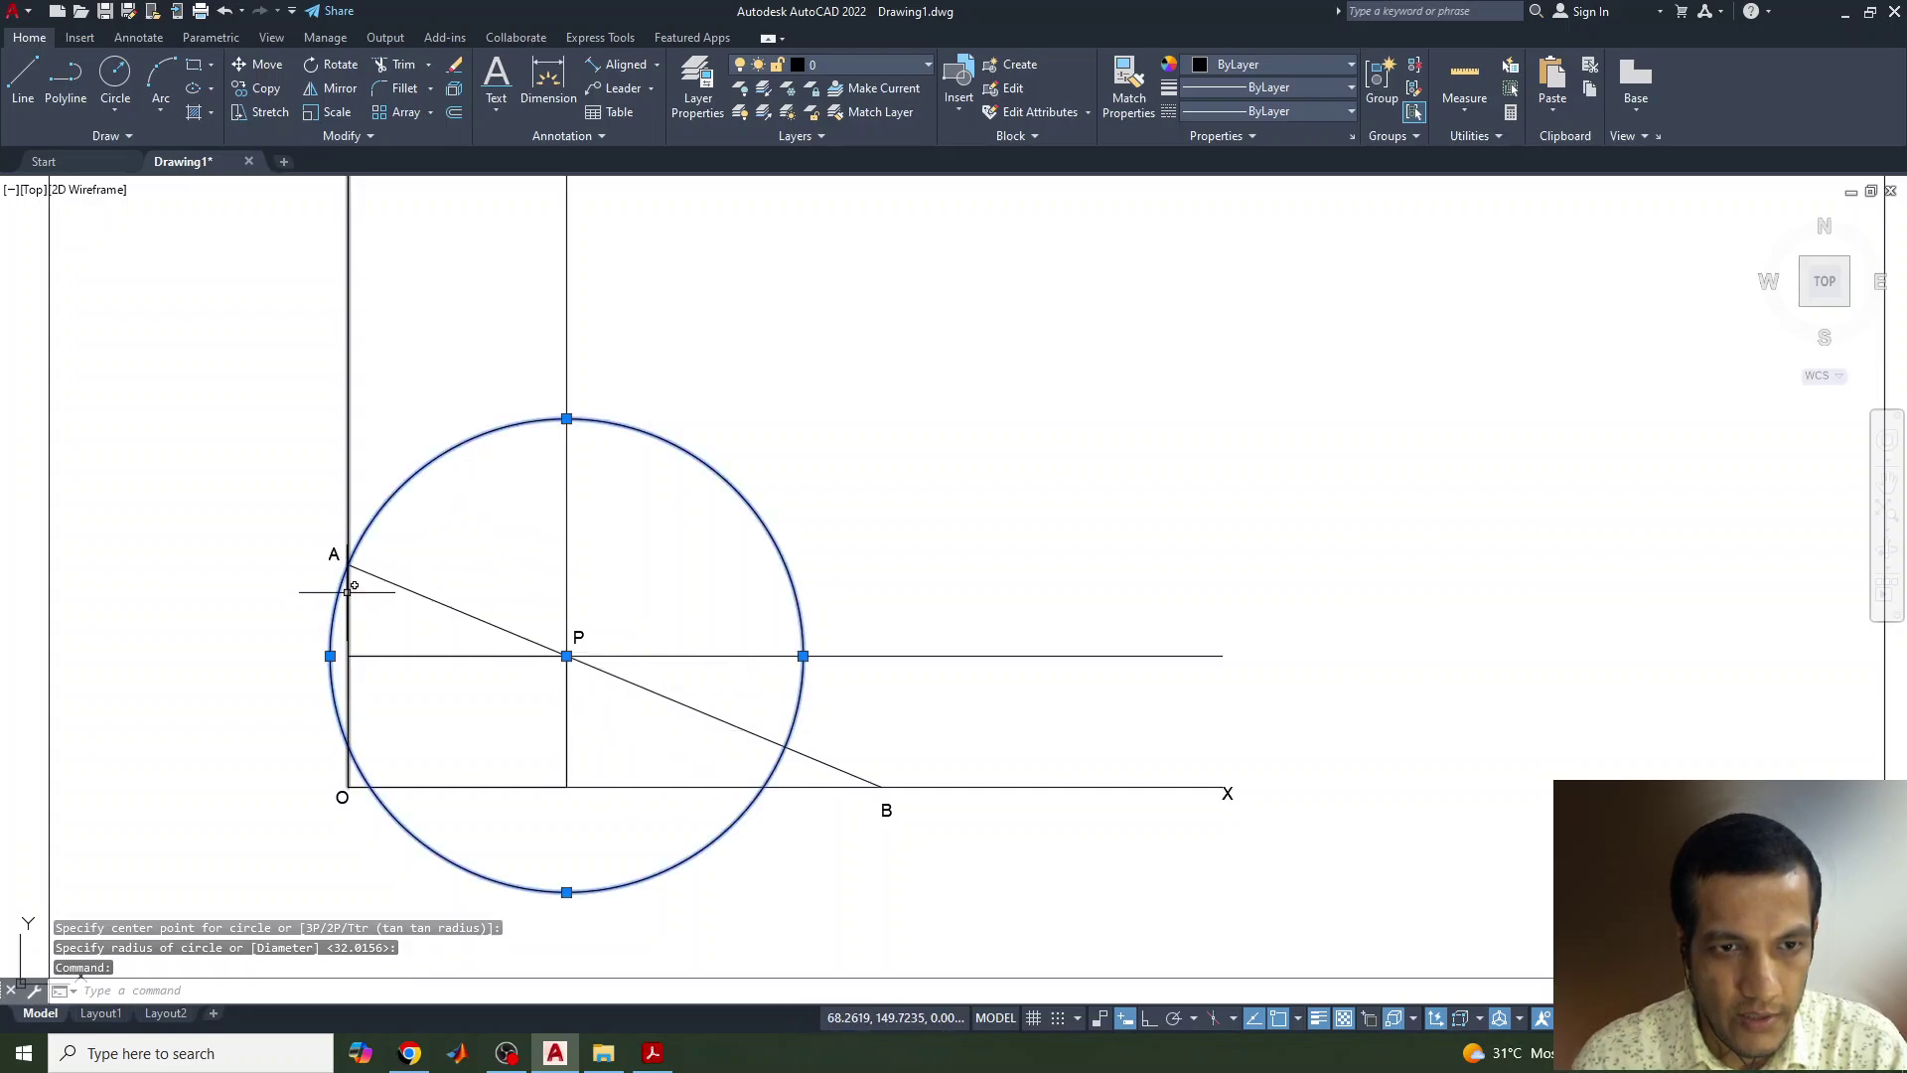
Step: Mark a point where the circle, moved so its centre is at B, crosses line AB, and erase the circle
{"action": "left_click", "coordinate": [566, 655]}
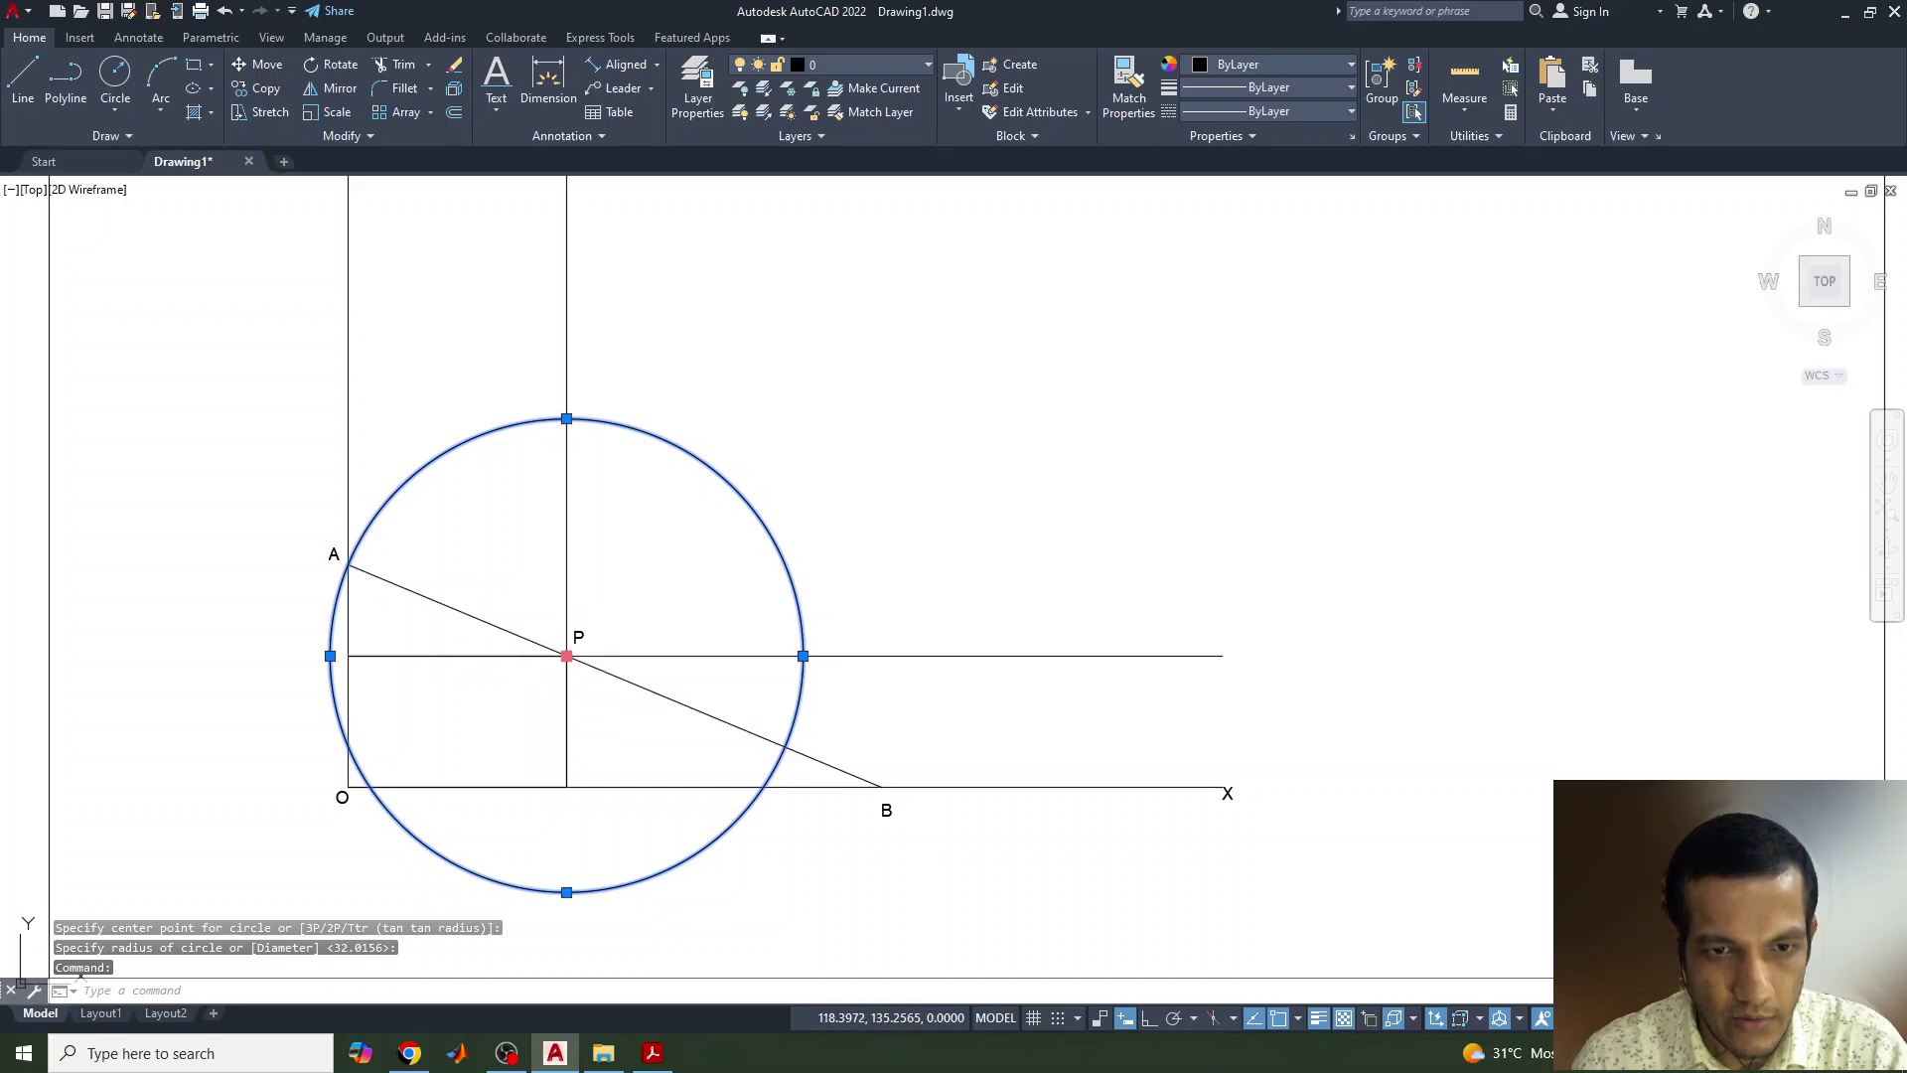
{"action": "left_click", "coordinate": [881, 785]}
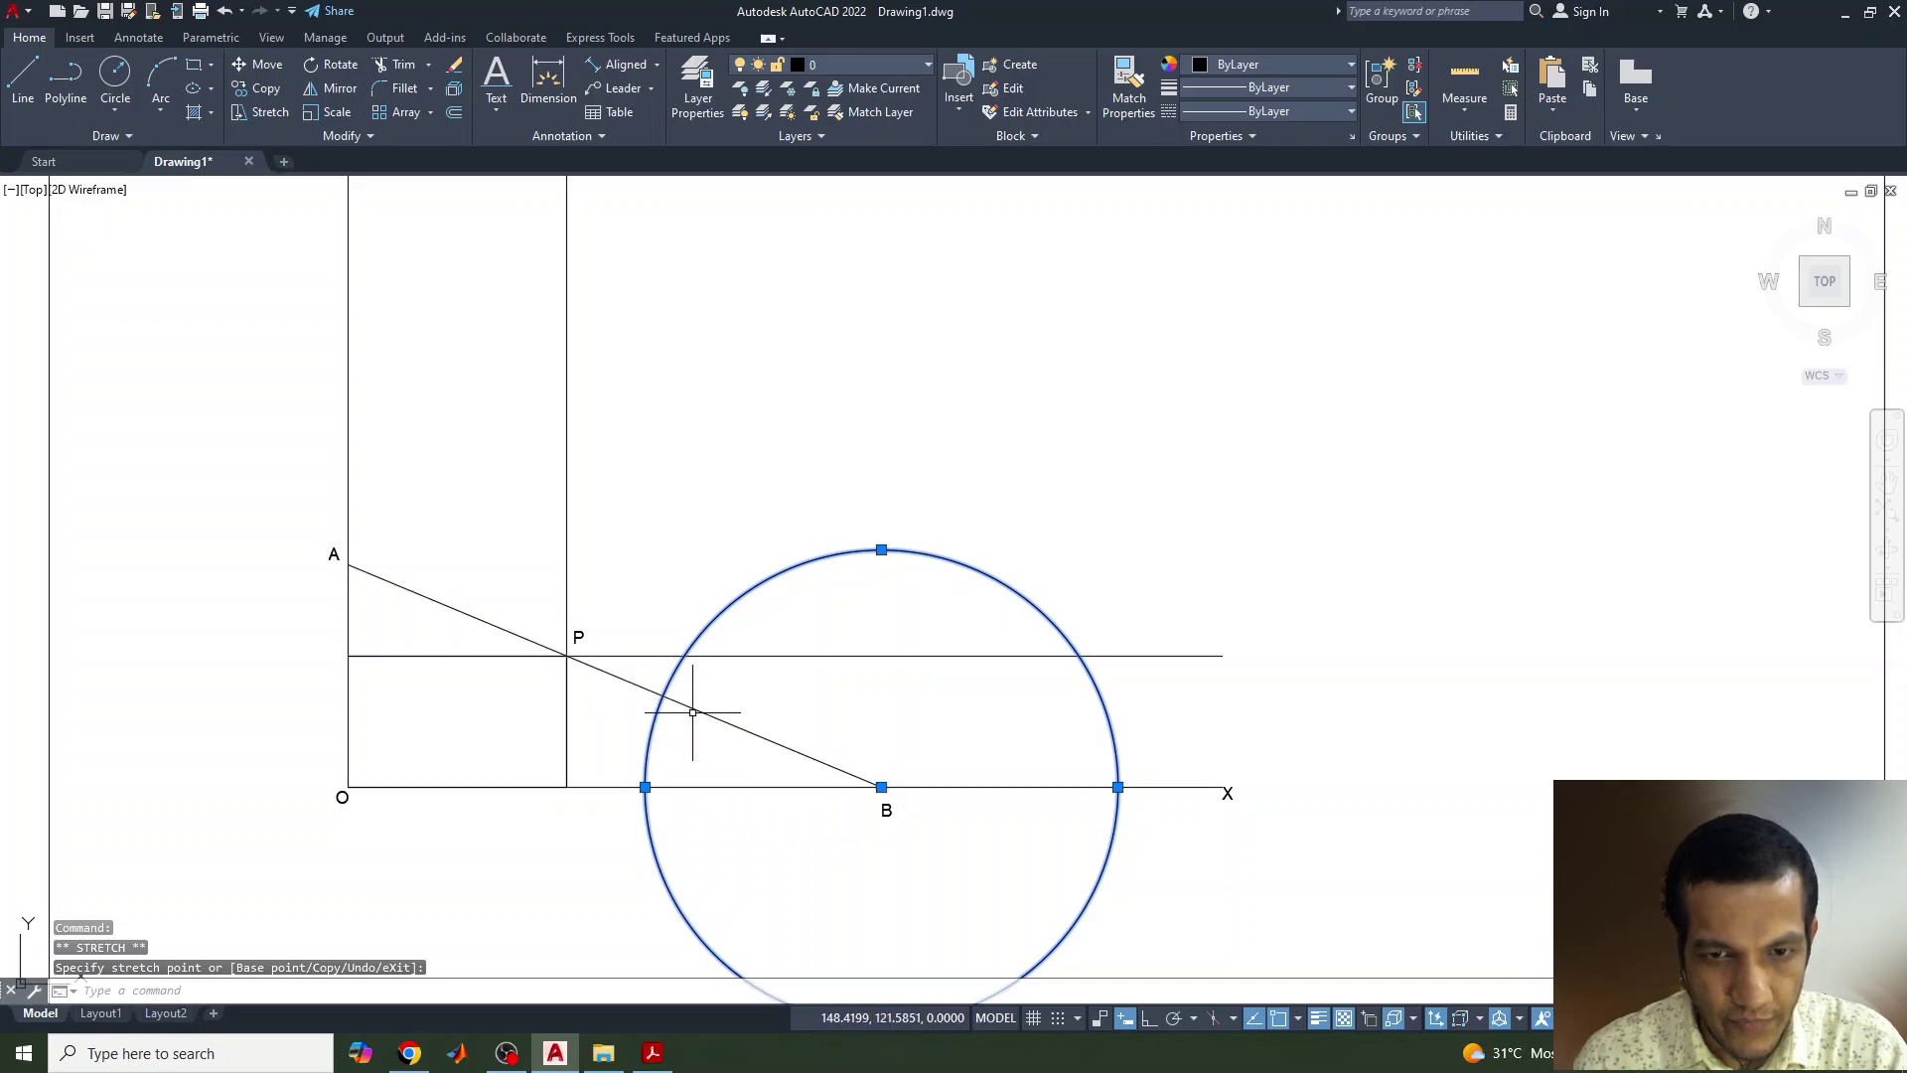
{"action": "type", "text": "po"}
{"action": "key", "text": "Return"}
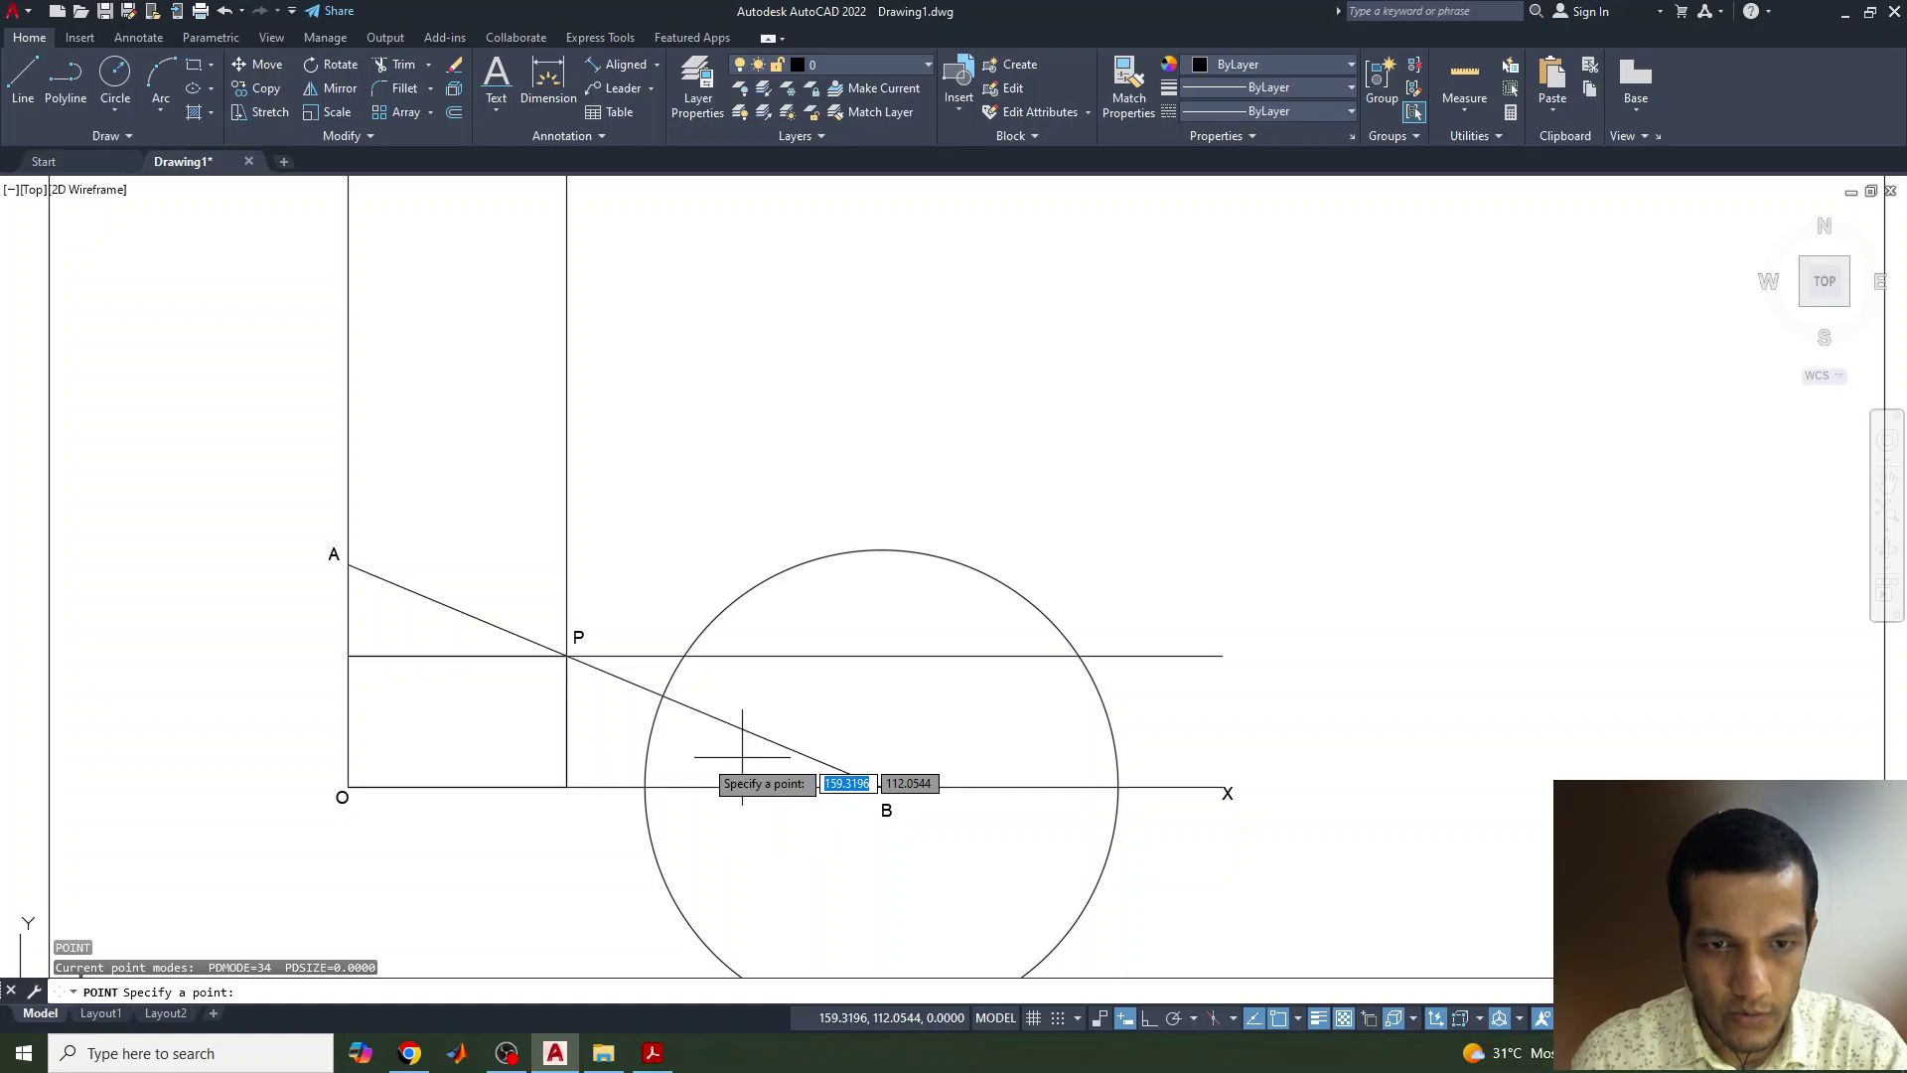
{"action": "left_click", "coordinate": [663, 694]}
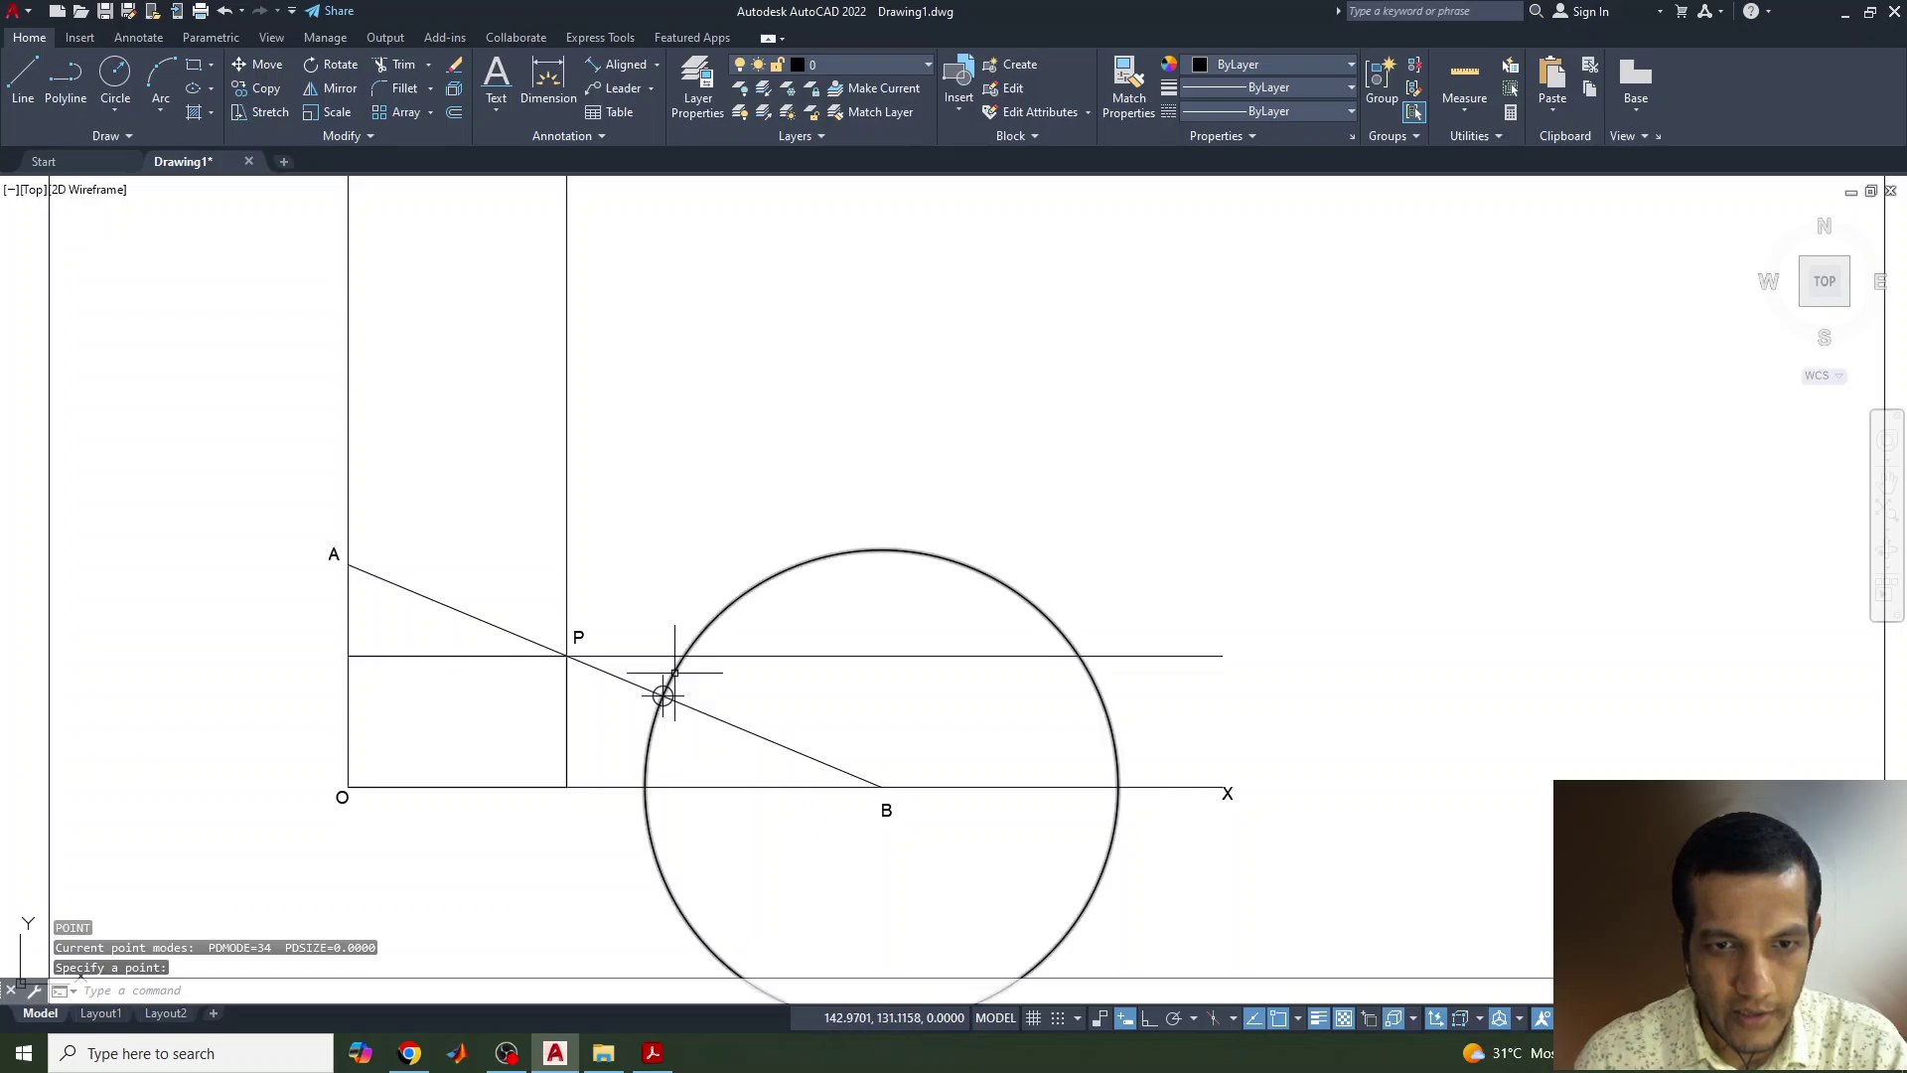
{"action": "left_click", "coordinate": [679, 665]}
{"action": "key", "text": "Delete"}
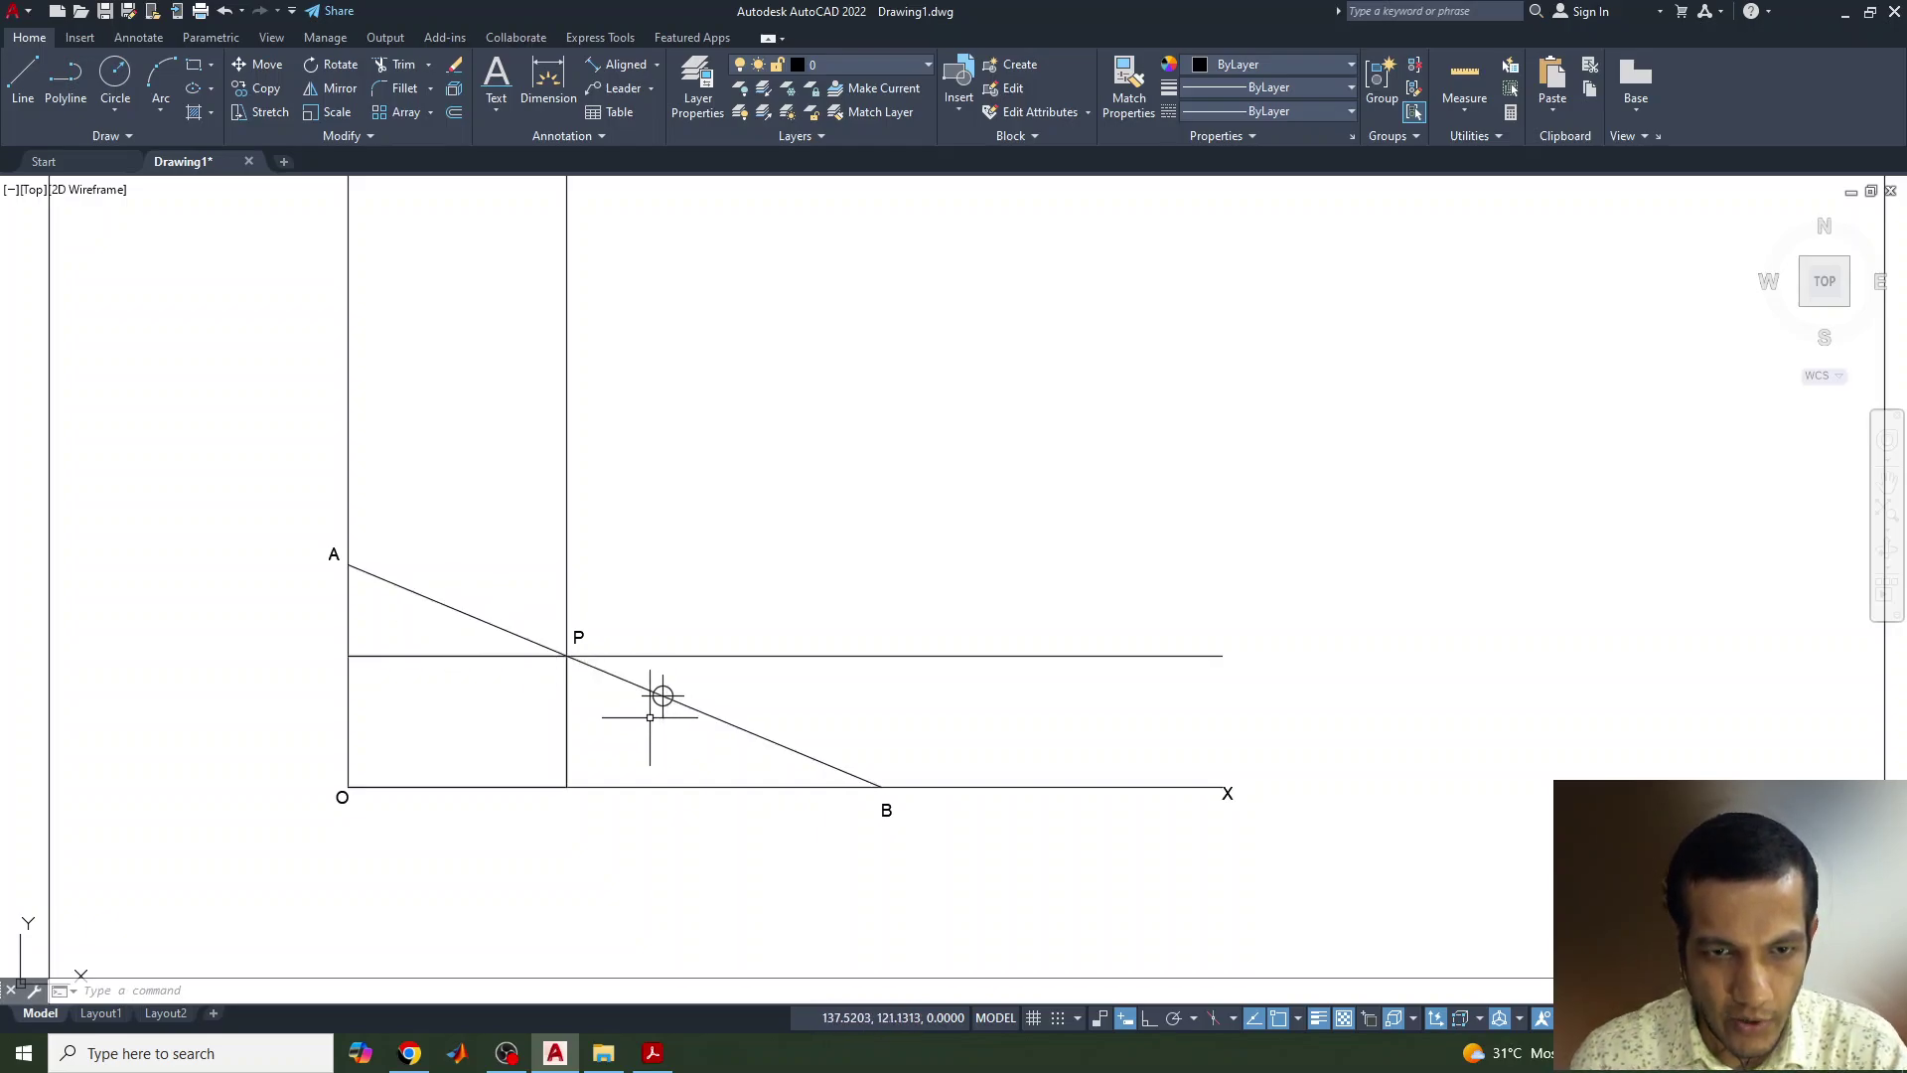
Step: Check the reference figure in EG PPT.pdf and label the new point on line AB as Q, text height 3, rotation 0
{"action": "left_click", "coordinate": [650, 1052]}
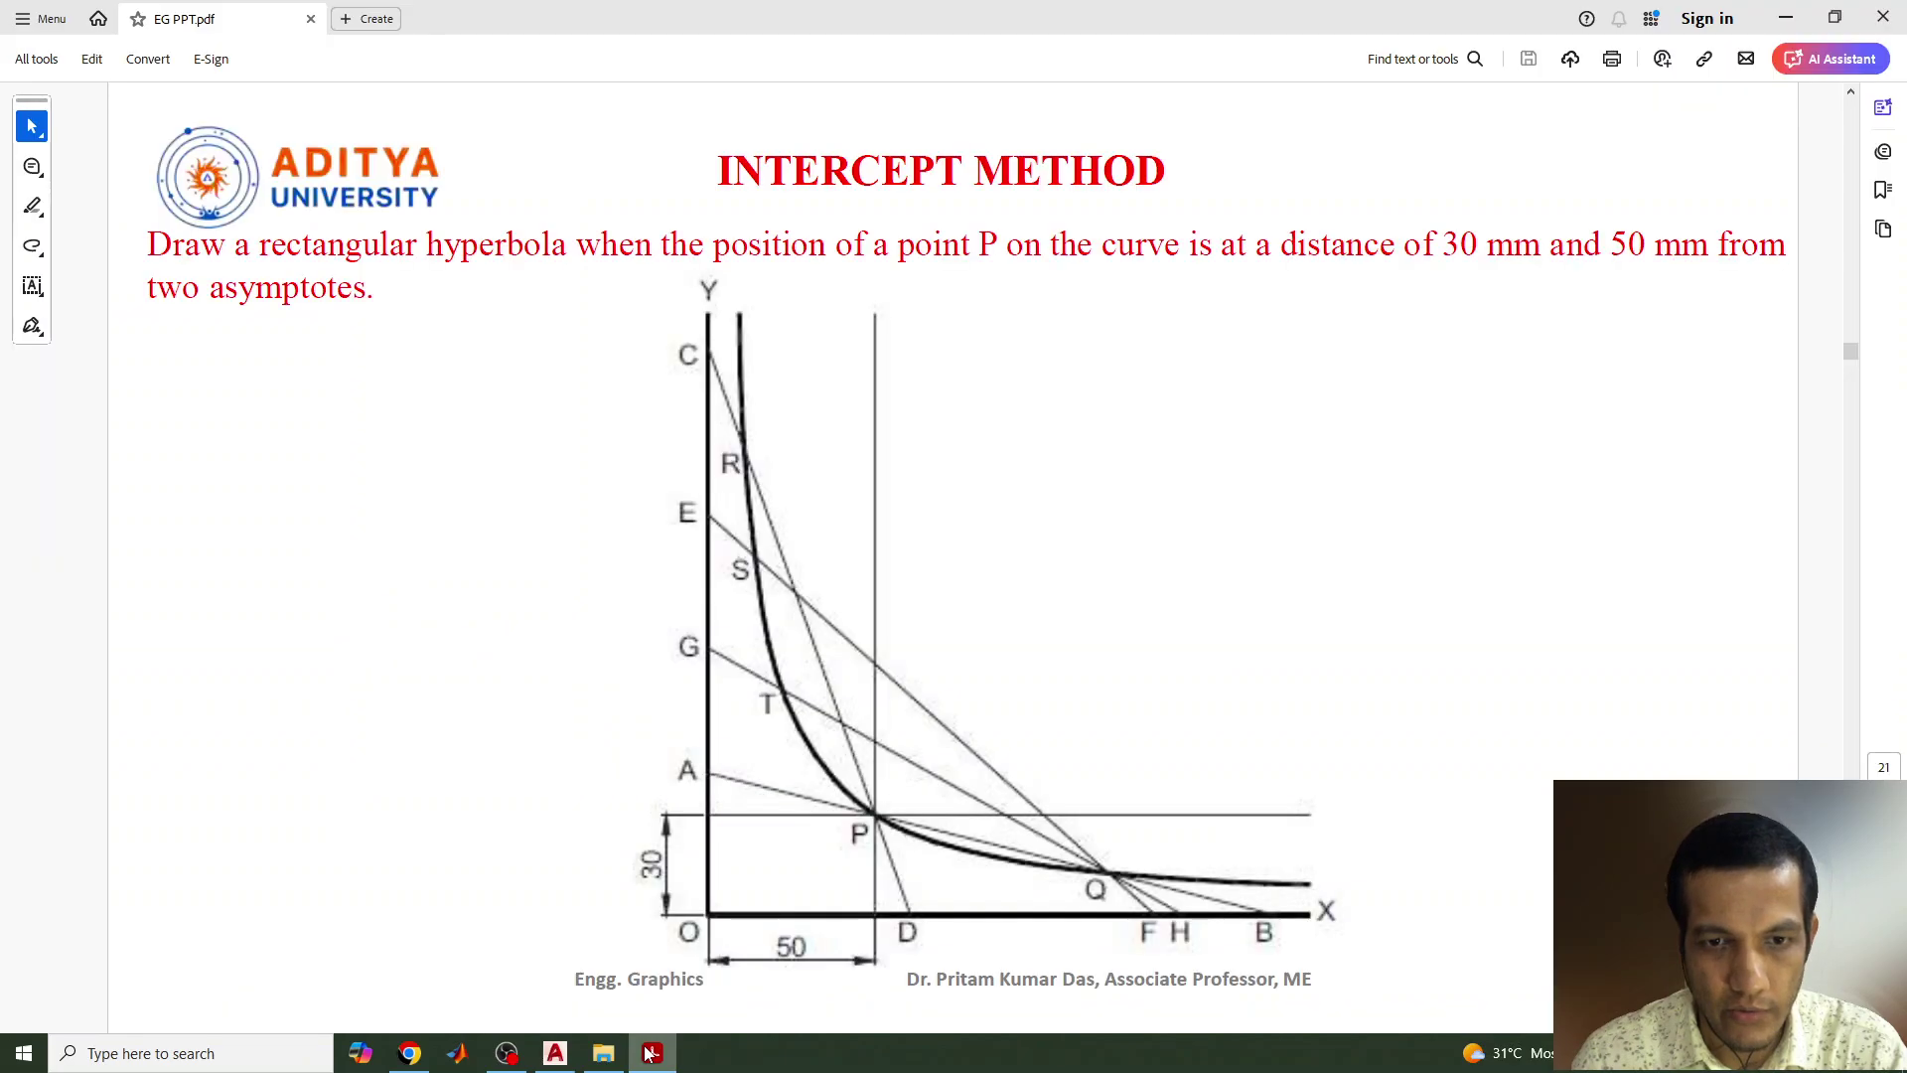
{"action": "left_click", "coordinate": [651, 1053]}
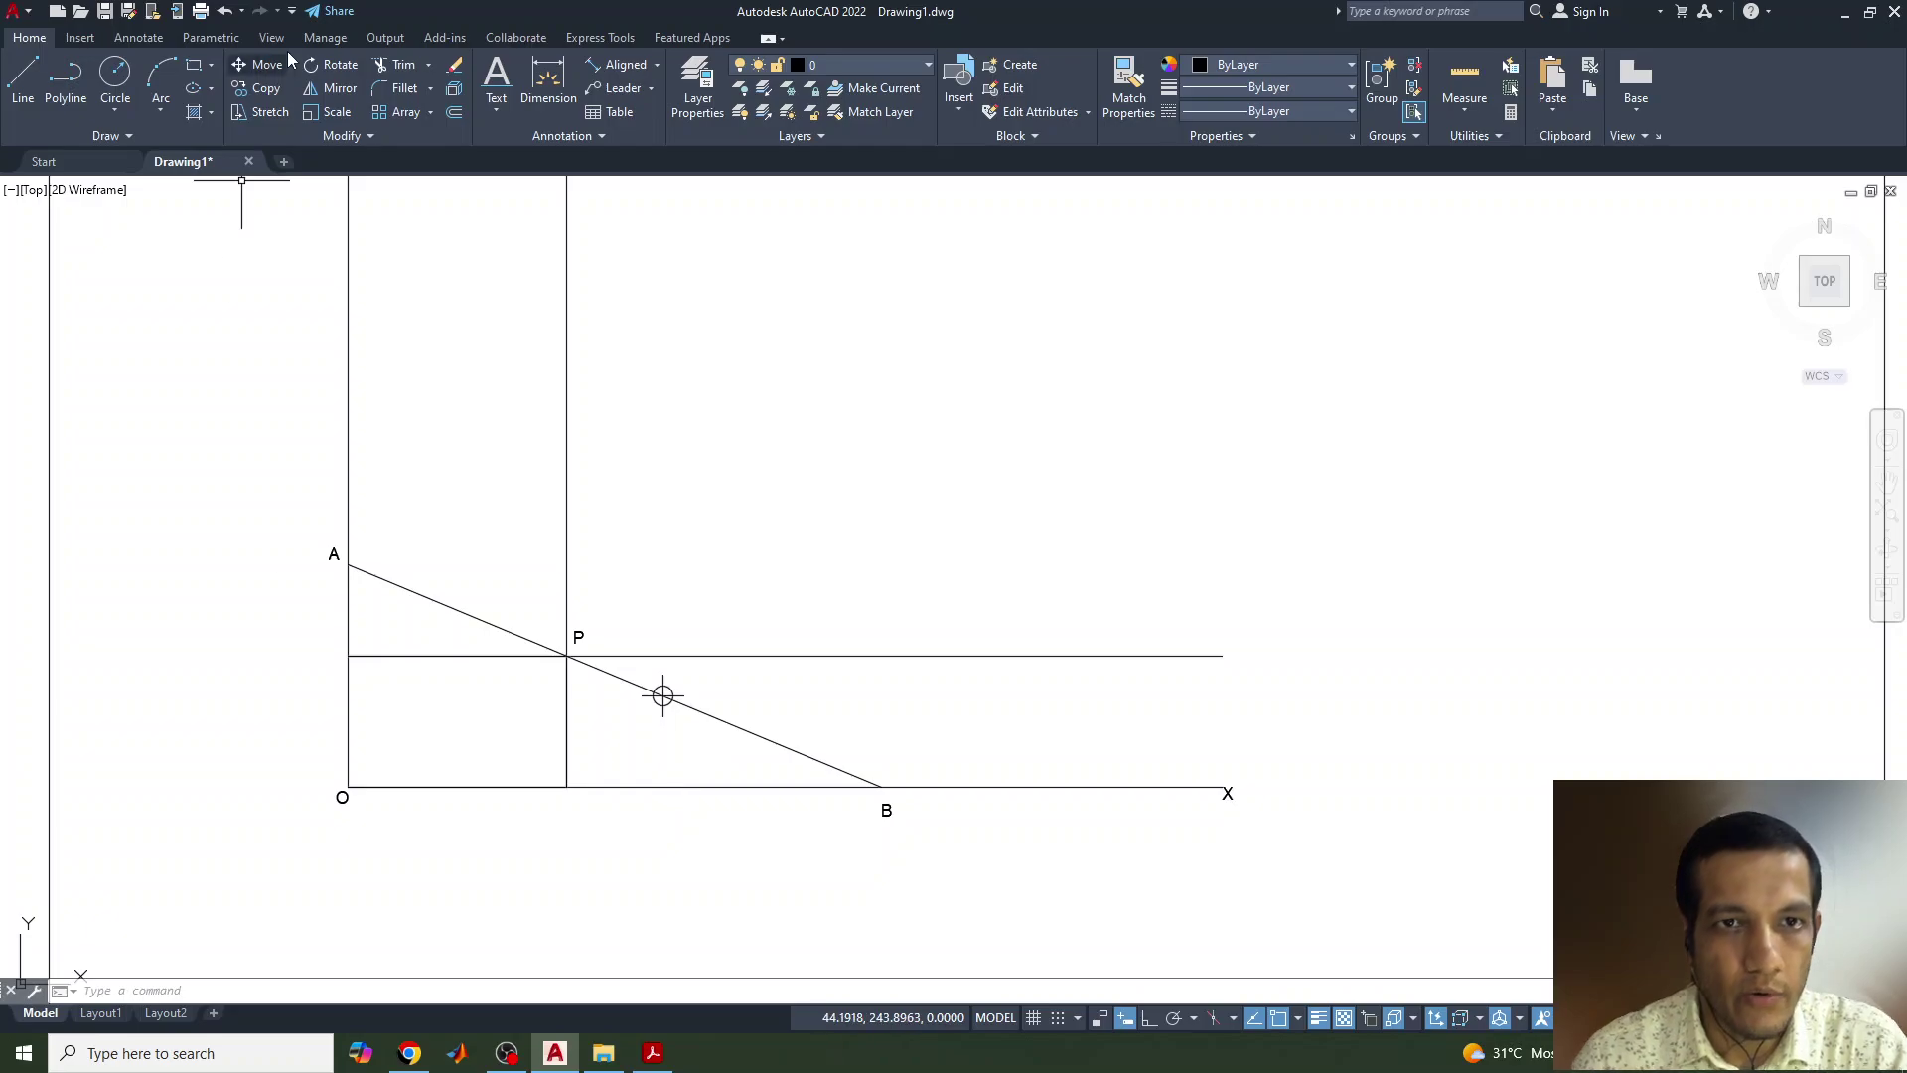
{"action": "left_click", "coordinate": [497, 107]}
{"action": "left_click", "coordinate": [522, 181]}
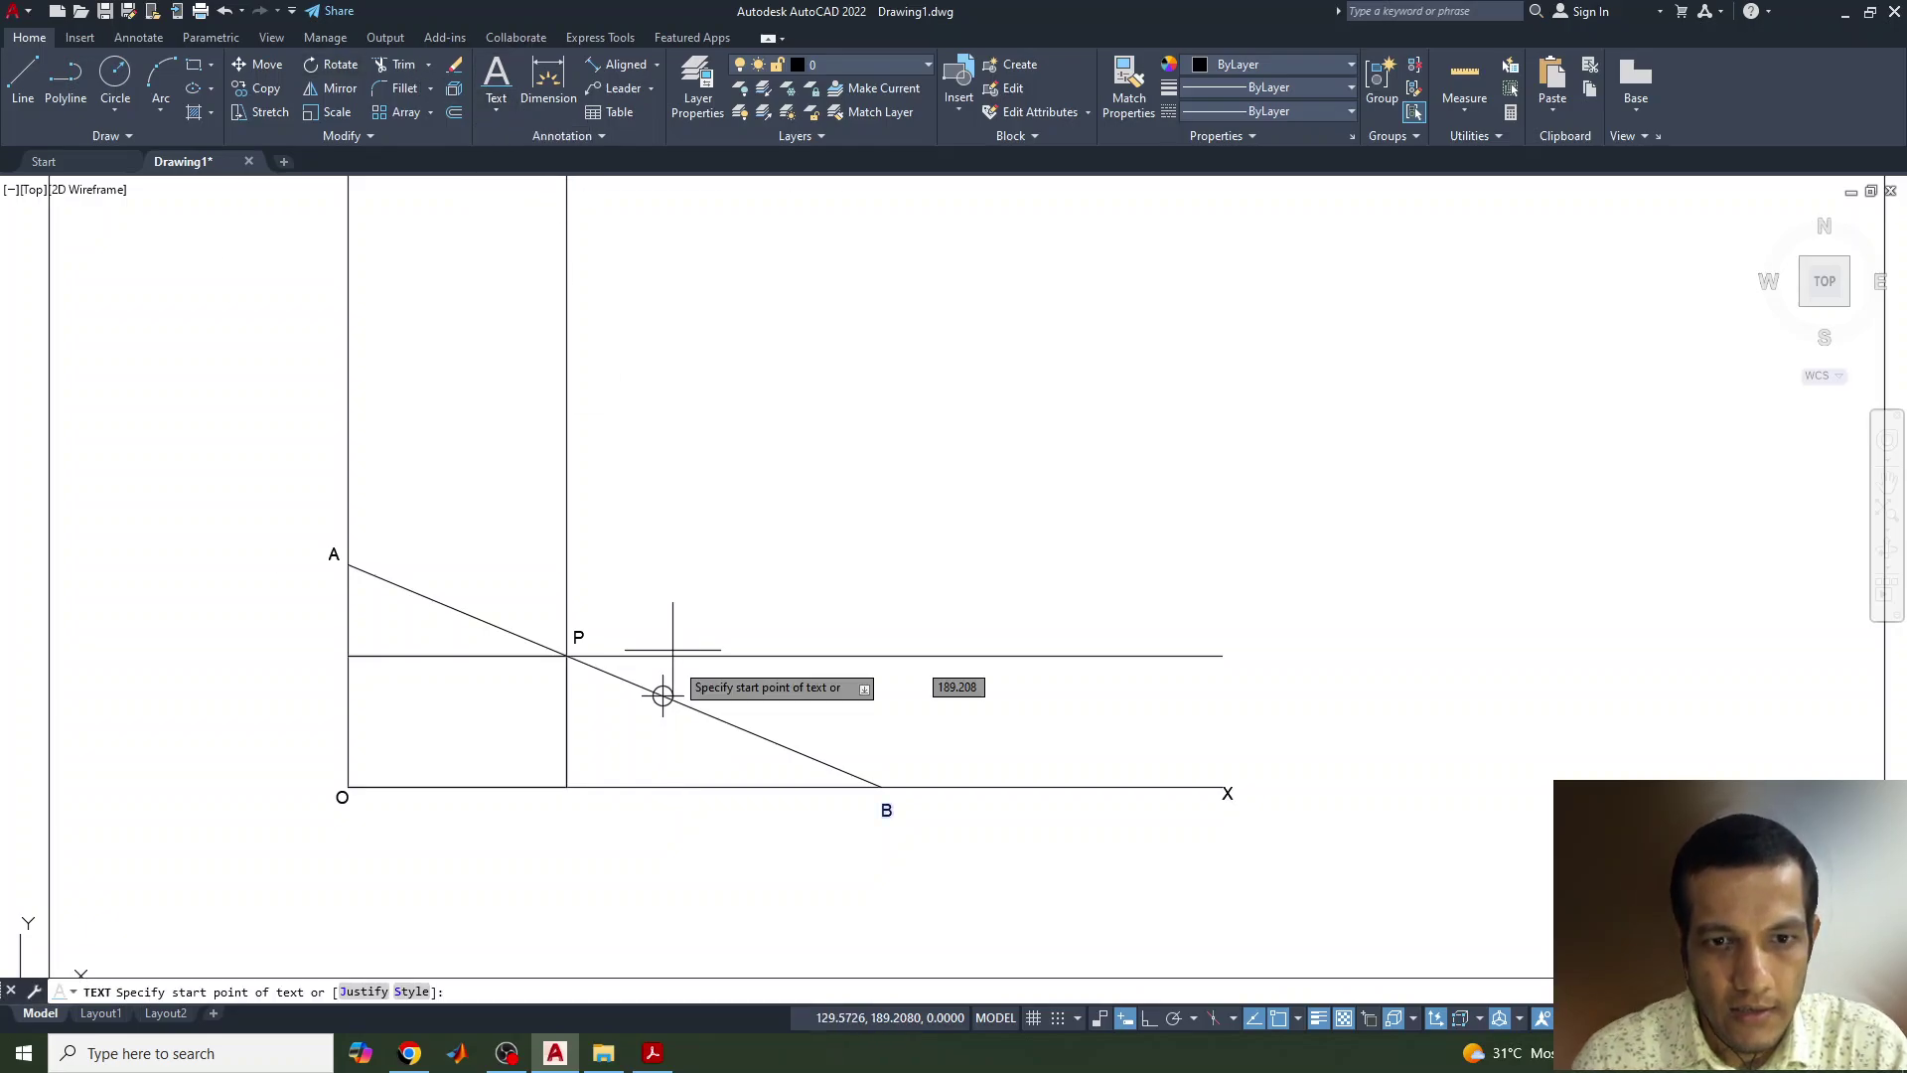
{"action": "left_click", "coordinate": [659, 695]}
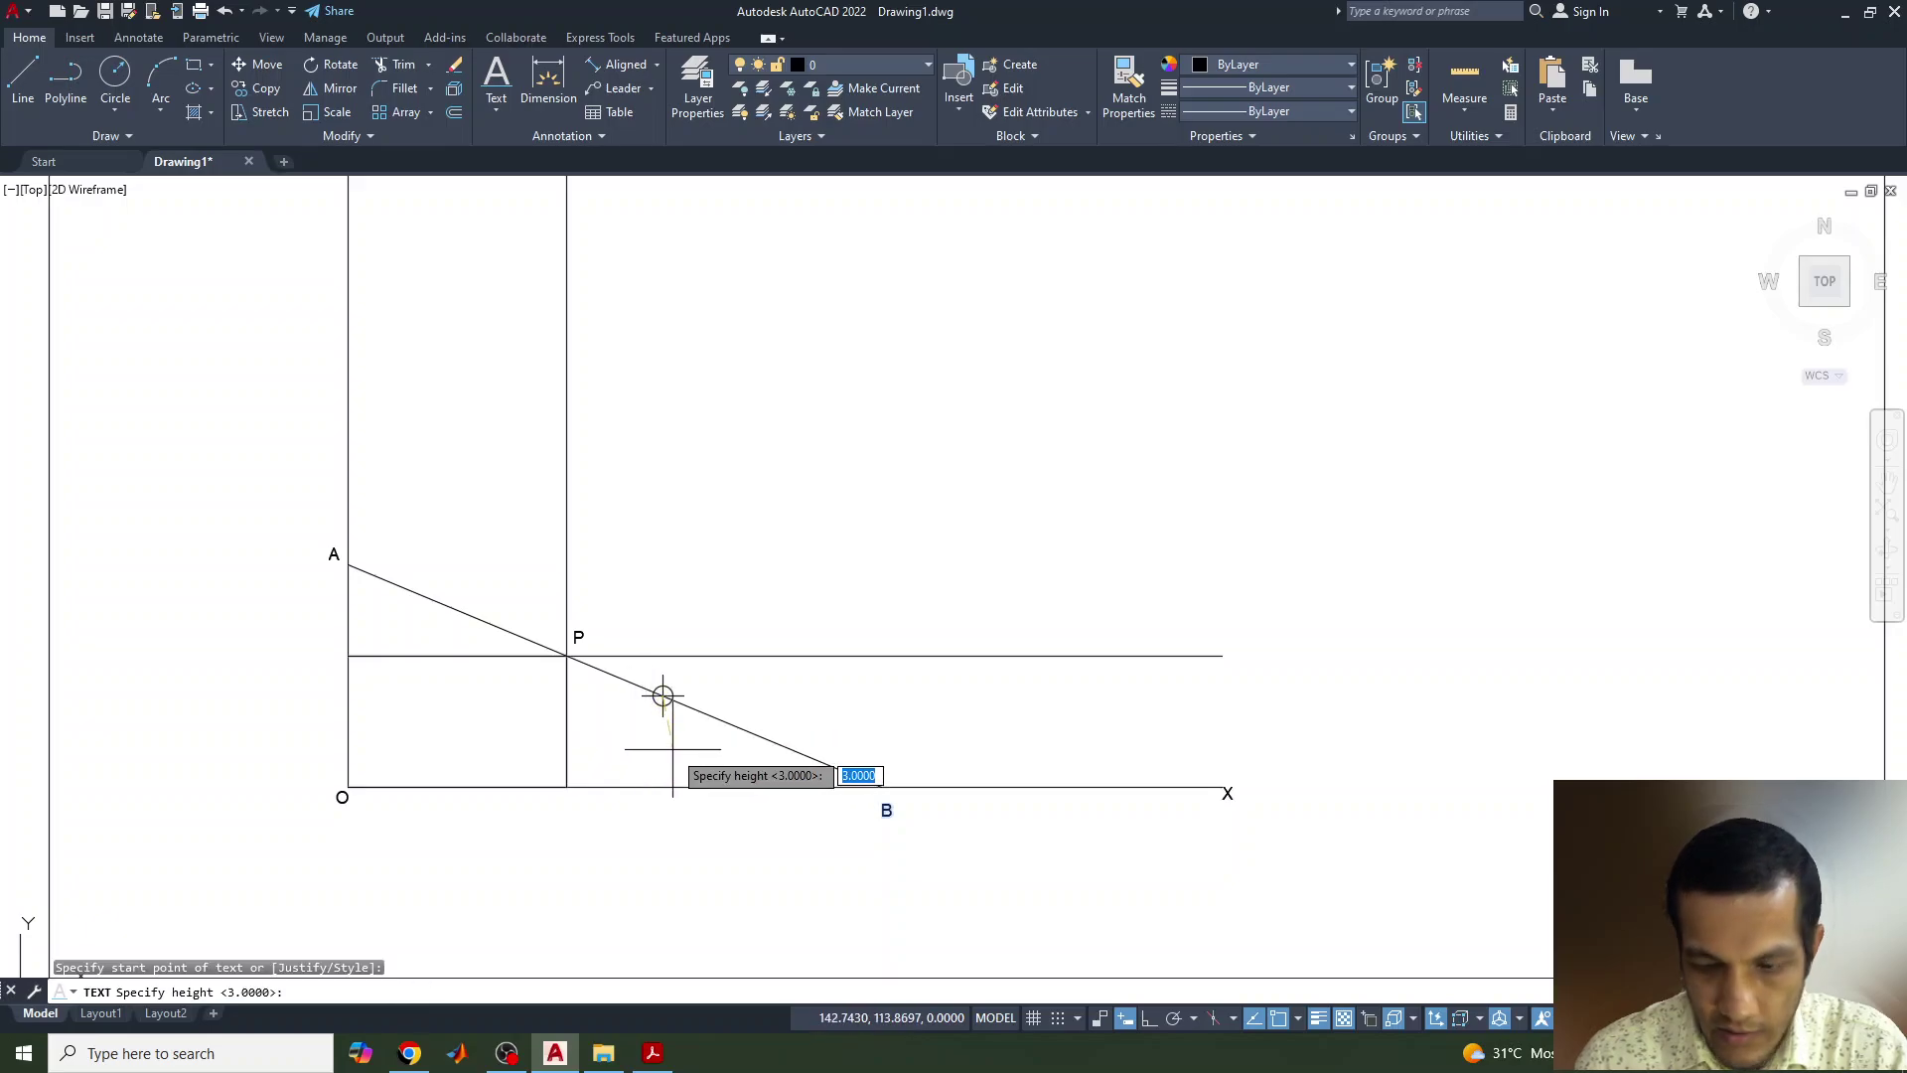
{"action": "type", "text": "3"}
{"action": "key", "text": "Return"}
{"action": "type", "text": "0"}
{"action": "key", "text": "Return"}
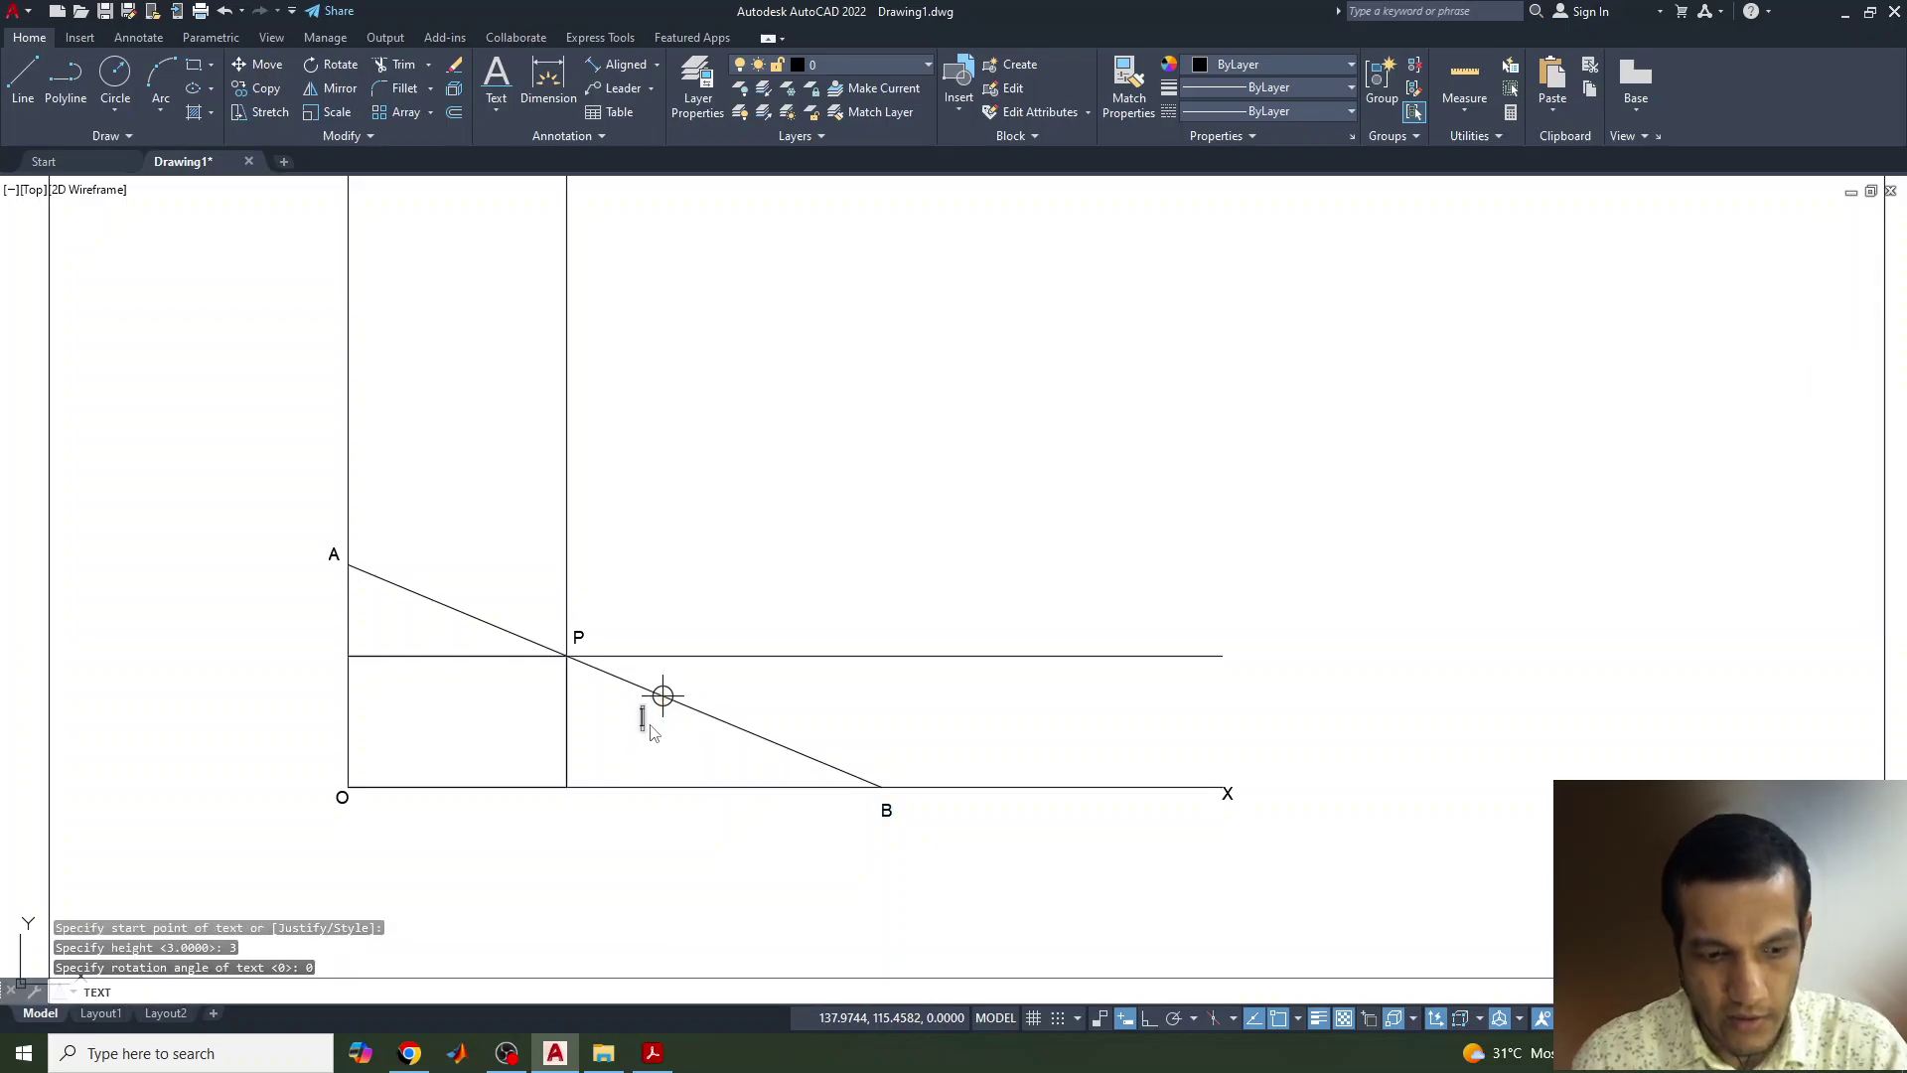
{"action": "type", "text": "q"}
{"action": "key", "text": "BackSpace"}
{"action": "type", "text": "Q"}
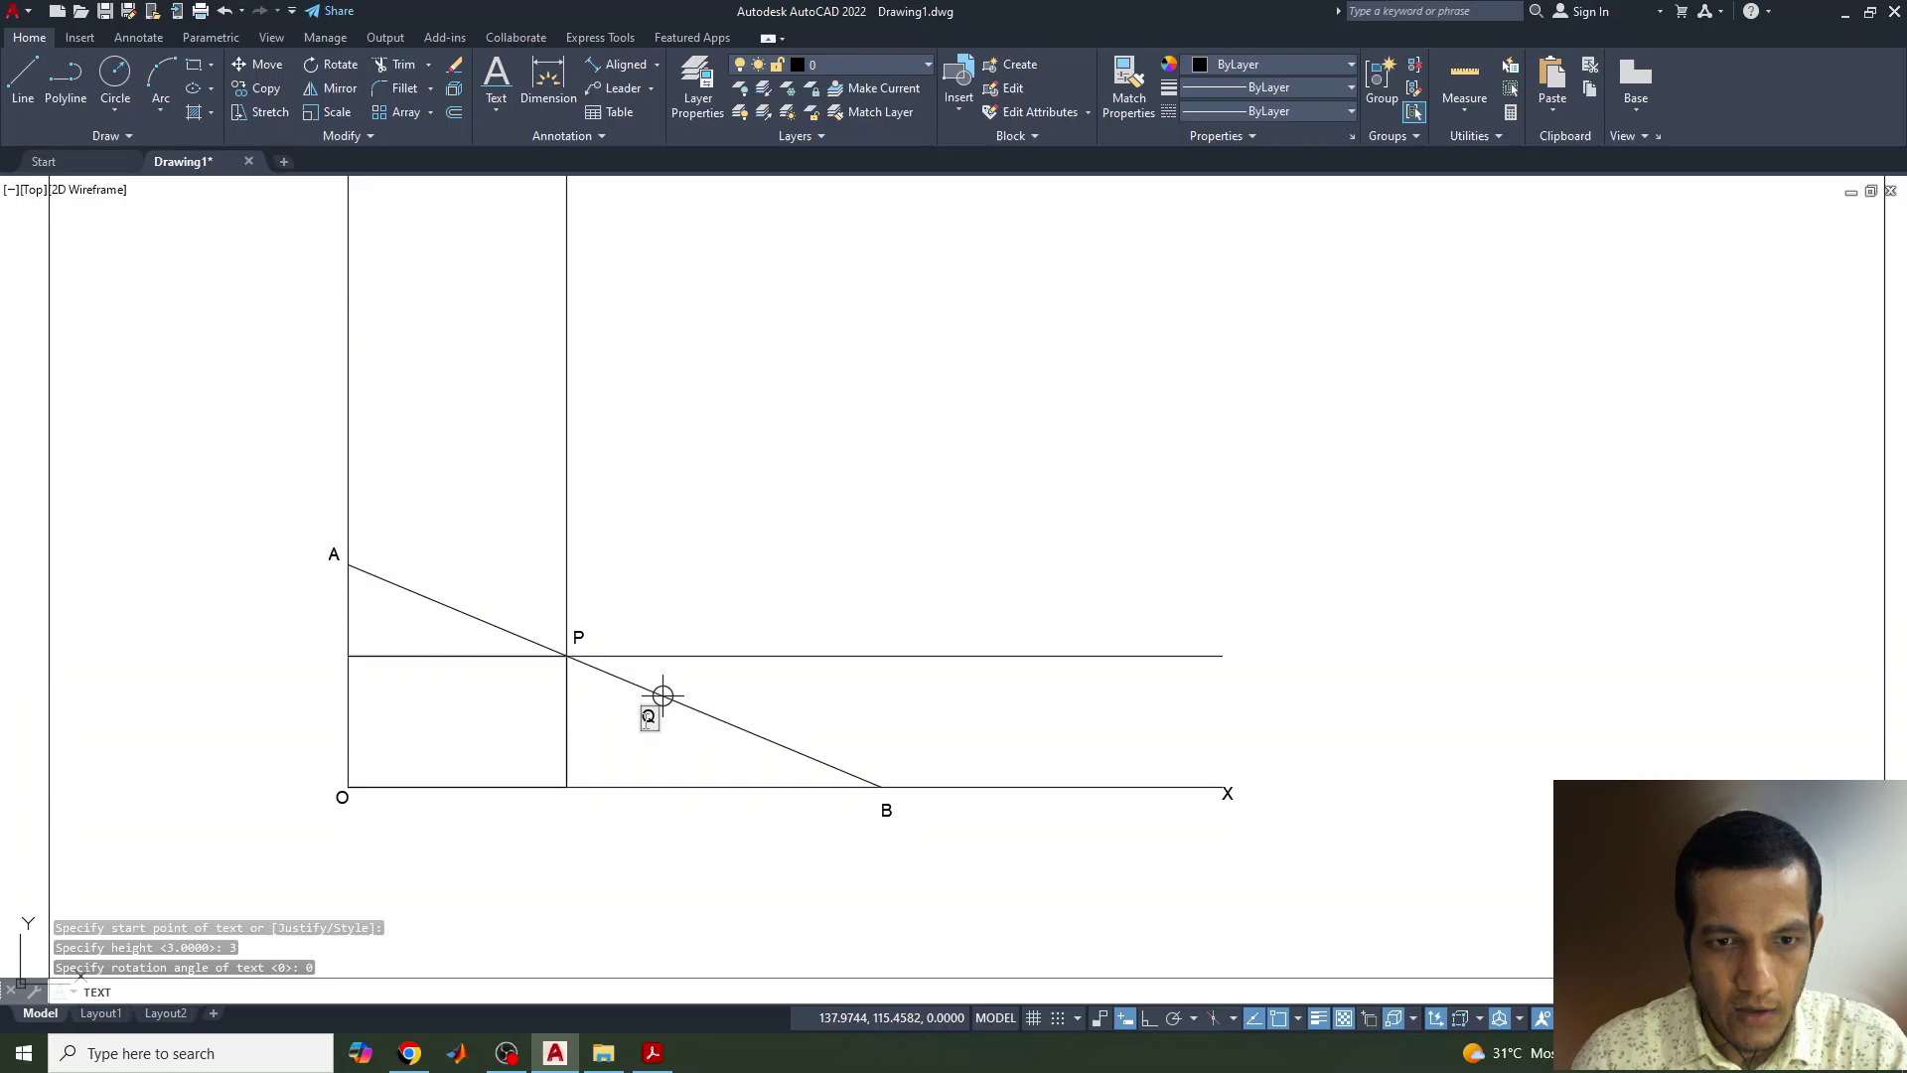
{"action": "left_click", "coordinate": [838, 692]}
{"action": "key", "text": "Escape"}
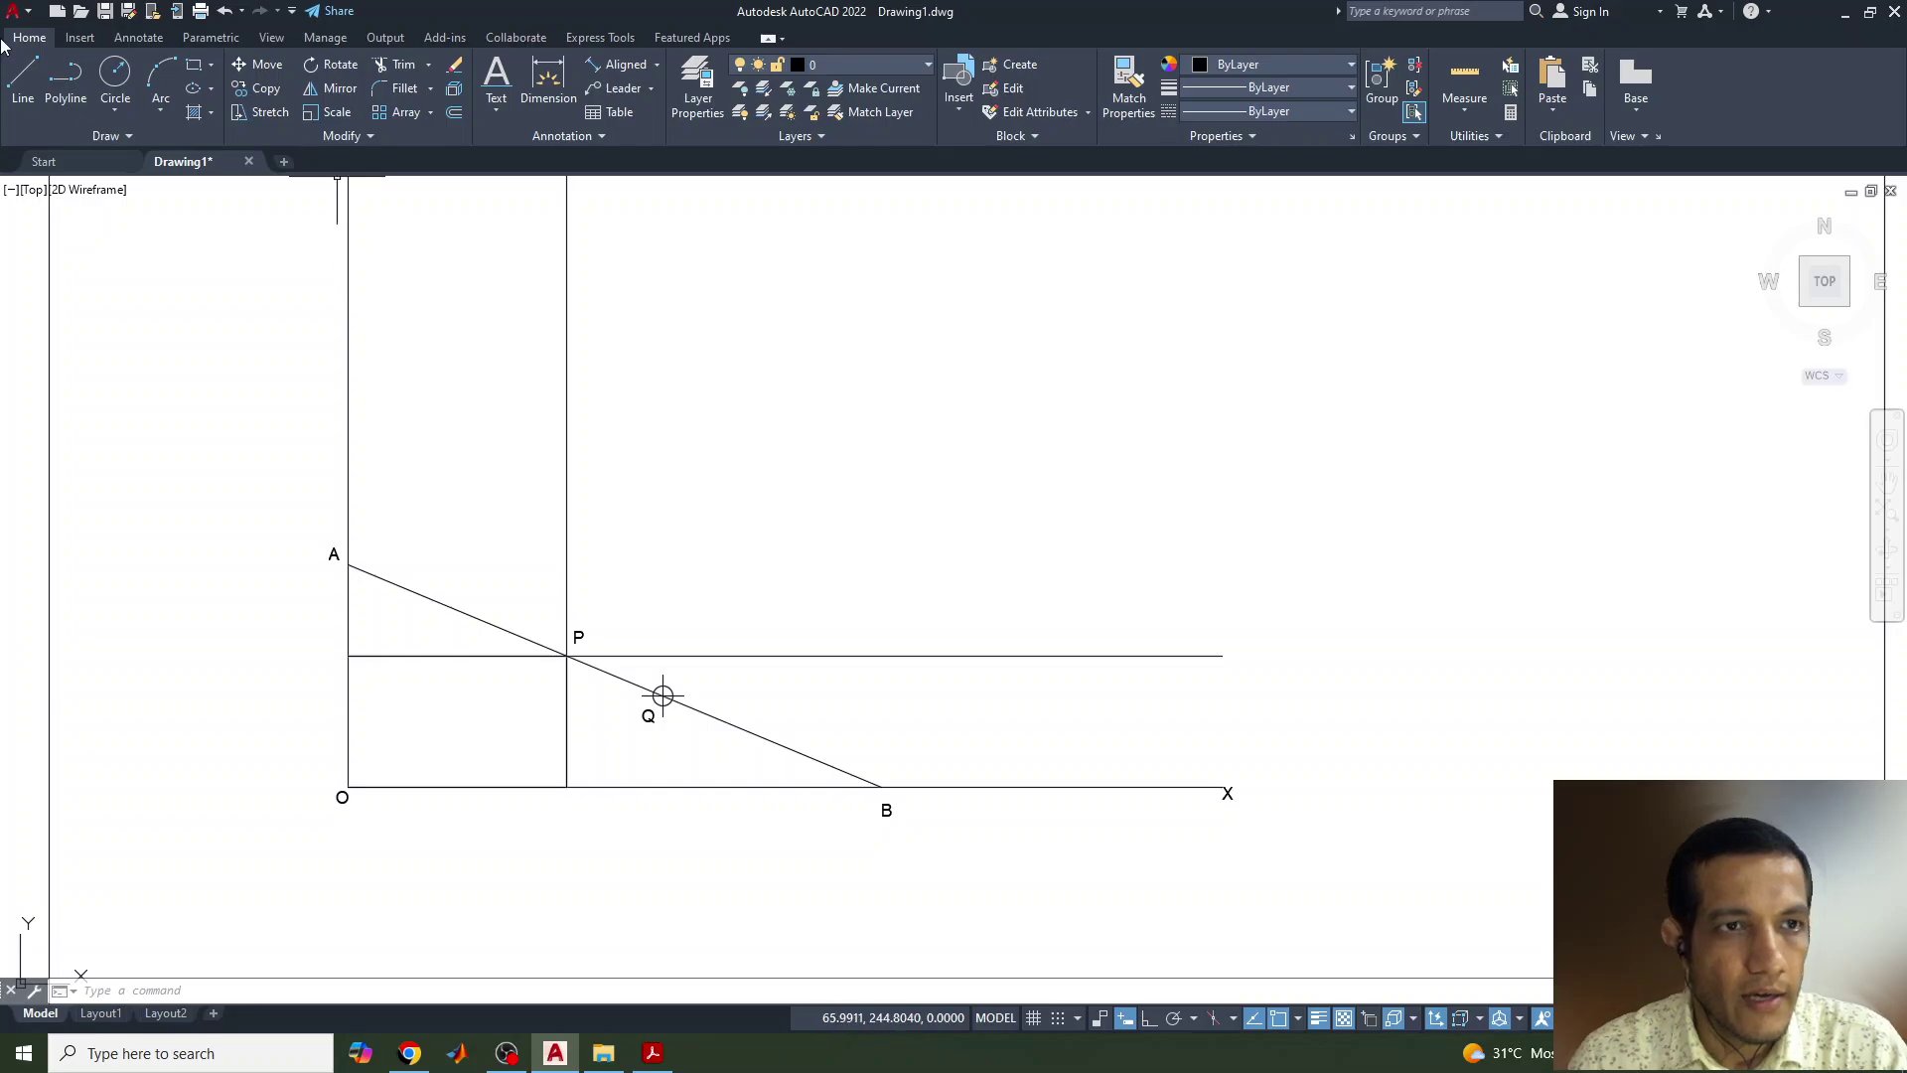
Step: Check EG PPT.pdf and draw a line from the vertical axis, a little below Y, through P to the horizontal axis
{"action": "left_click", "coordinate": [25, 80]}
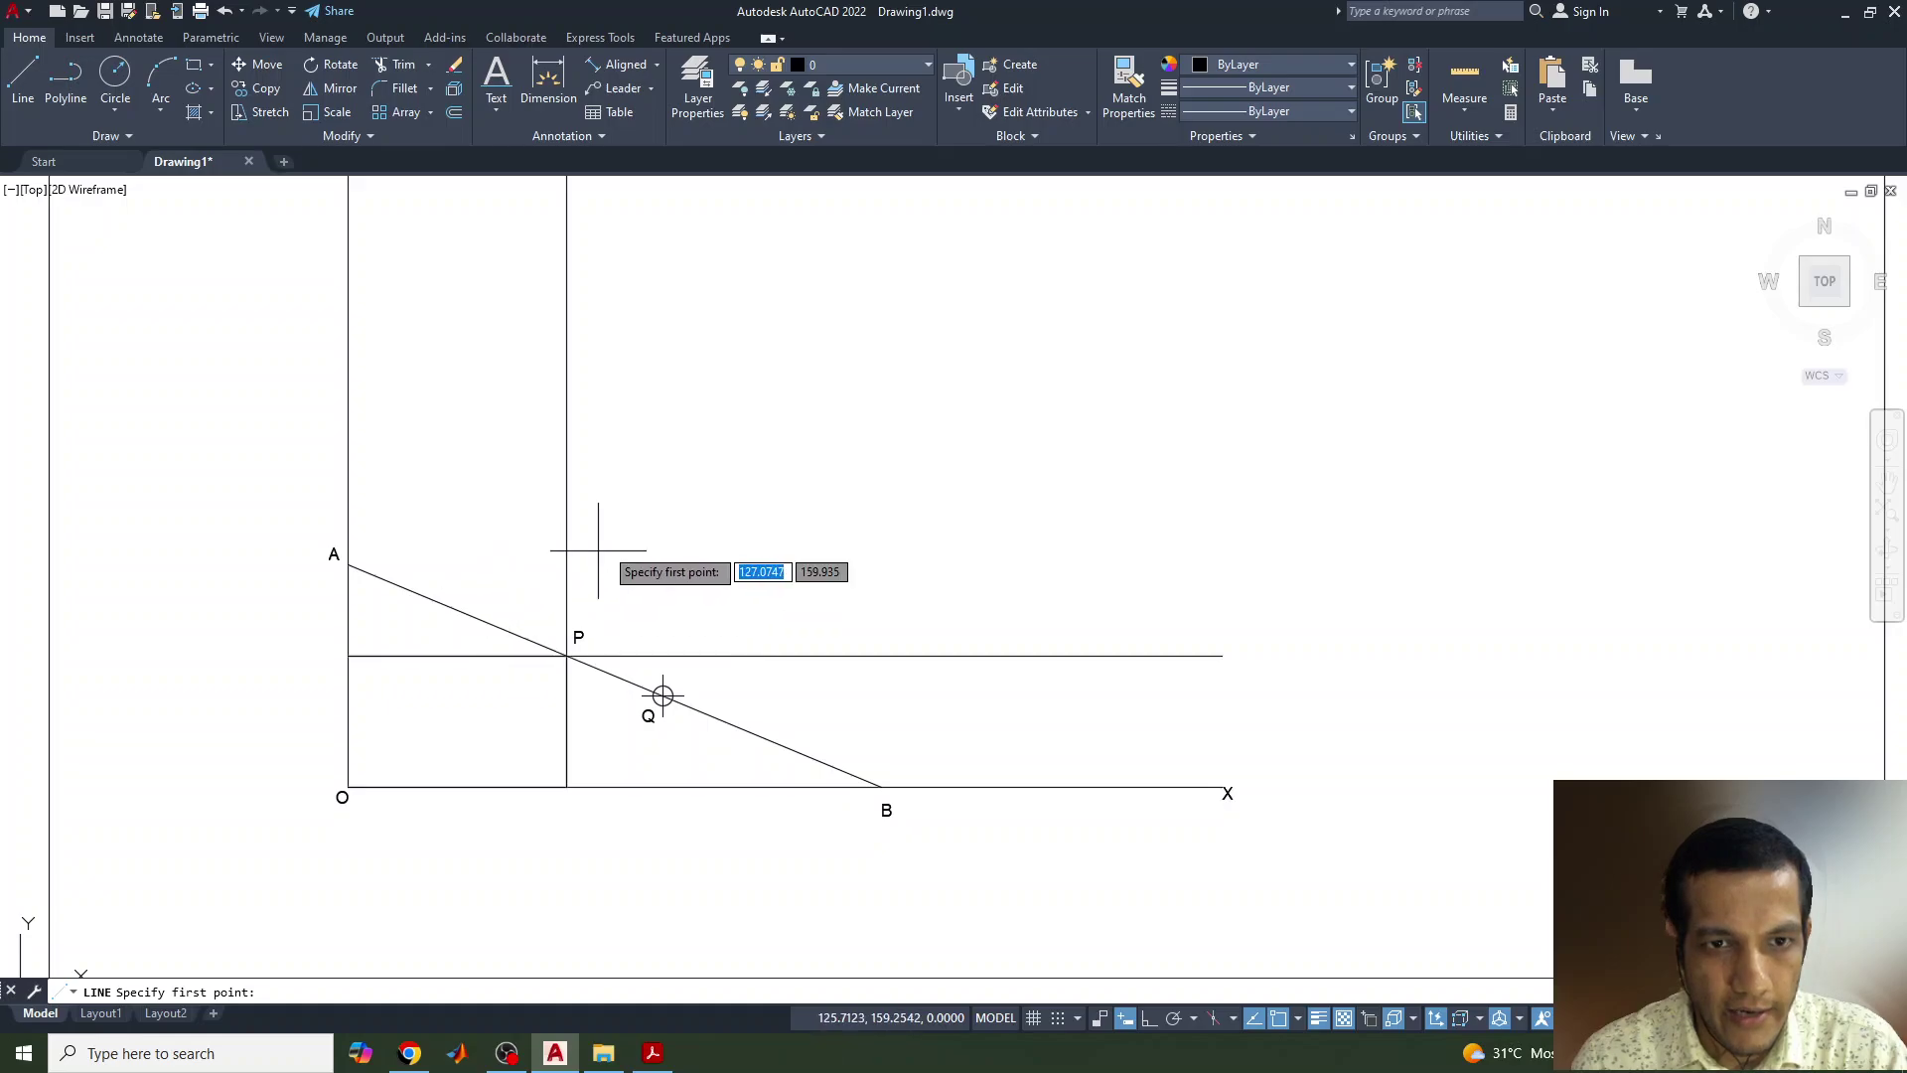
{"action": "middle_click_drag", "start_coordinate": [695, 500], "coordinate": [652, 615]}
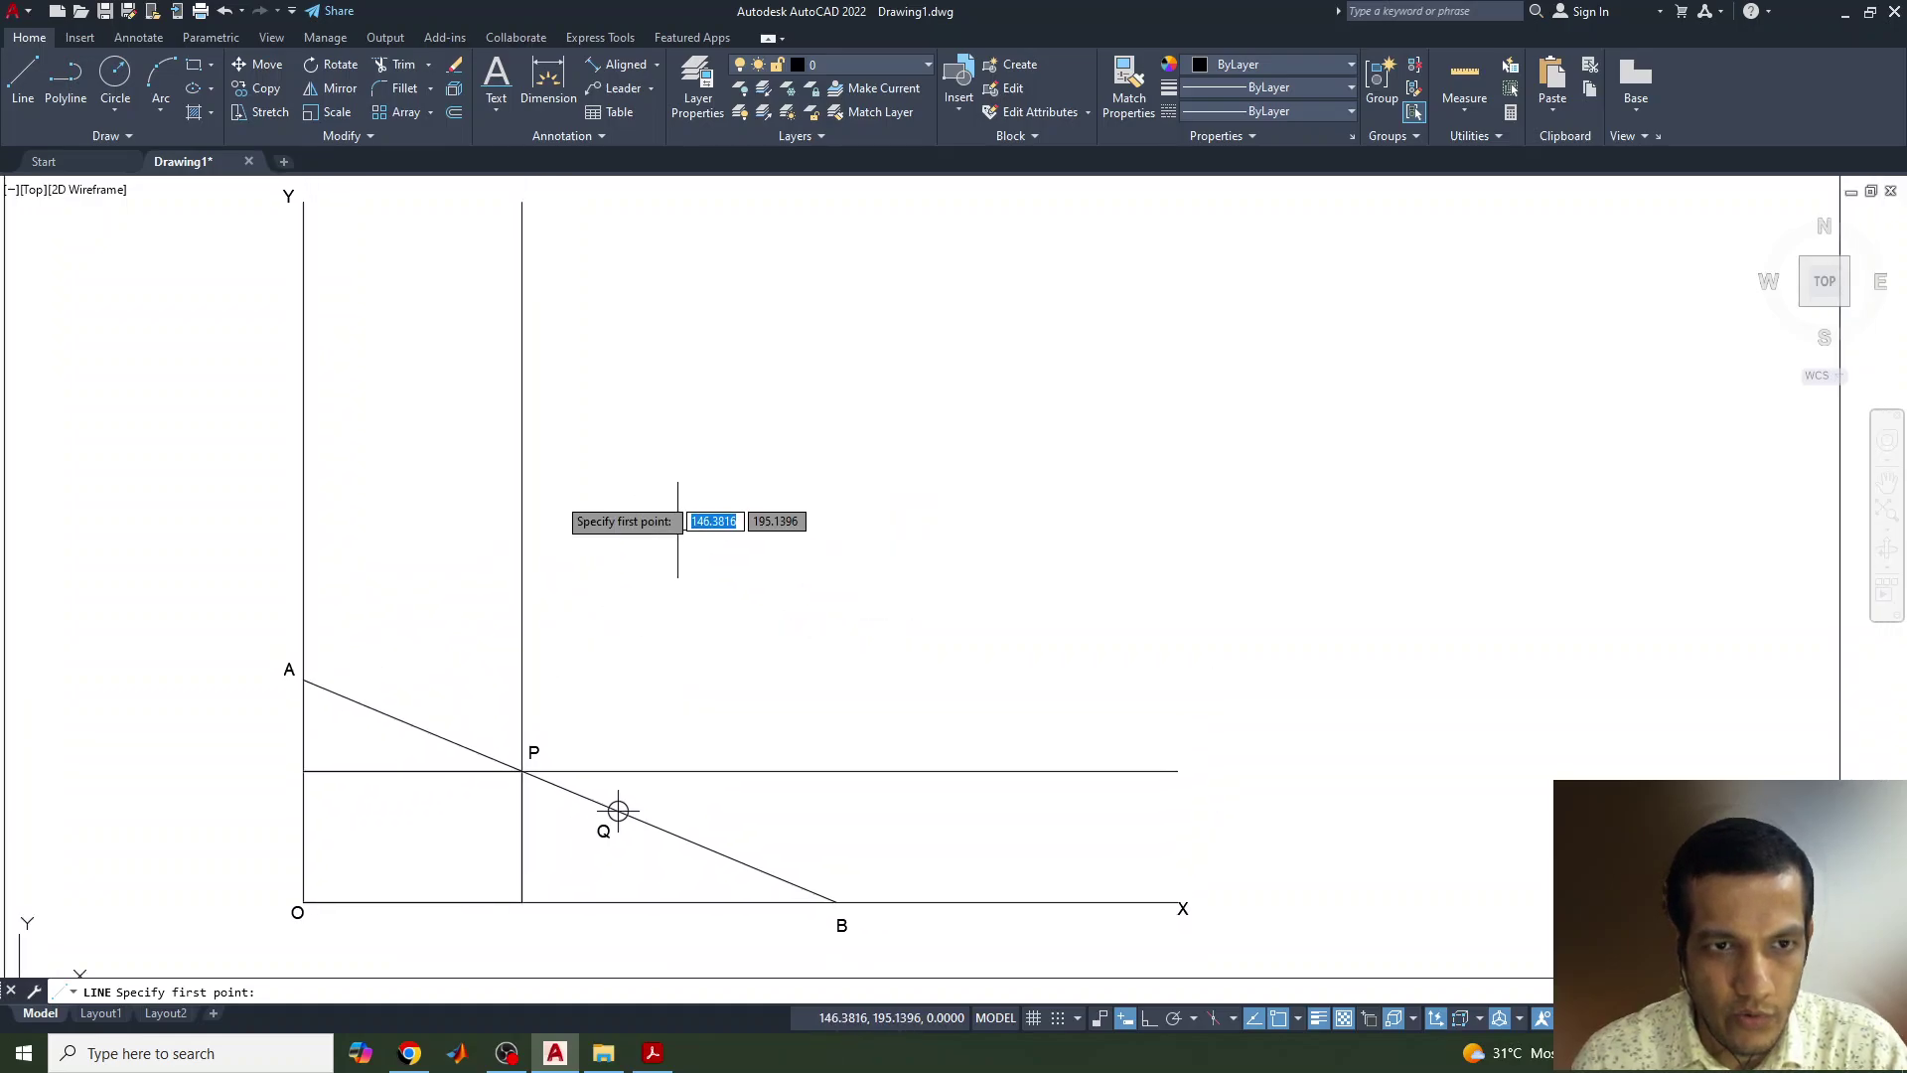
{"action": "left_click", "coordinate": [653, 1054]}
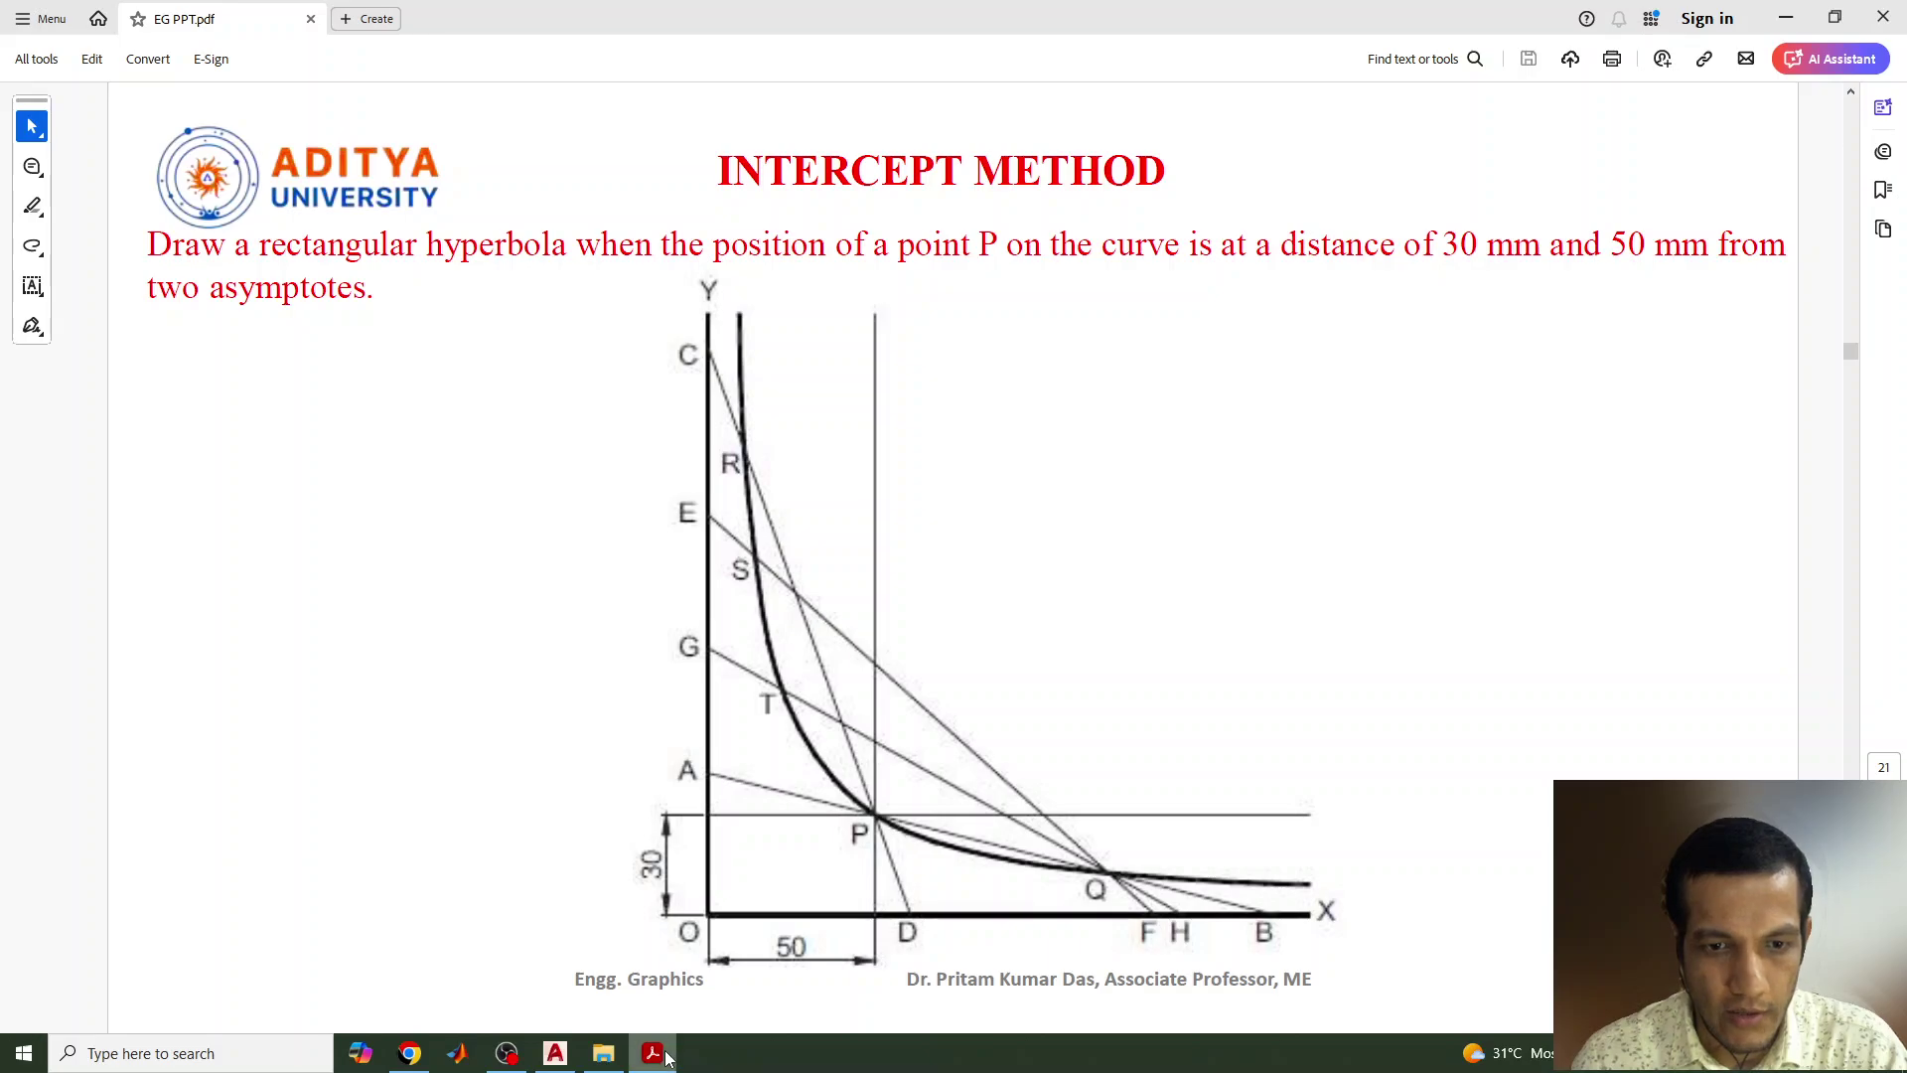
{"action": "left_click", "coordinate": [555, 1053]}
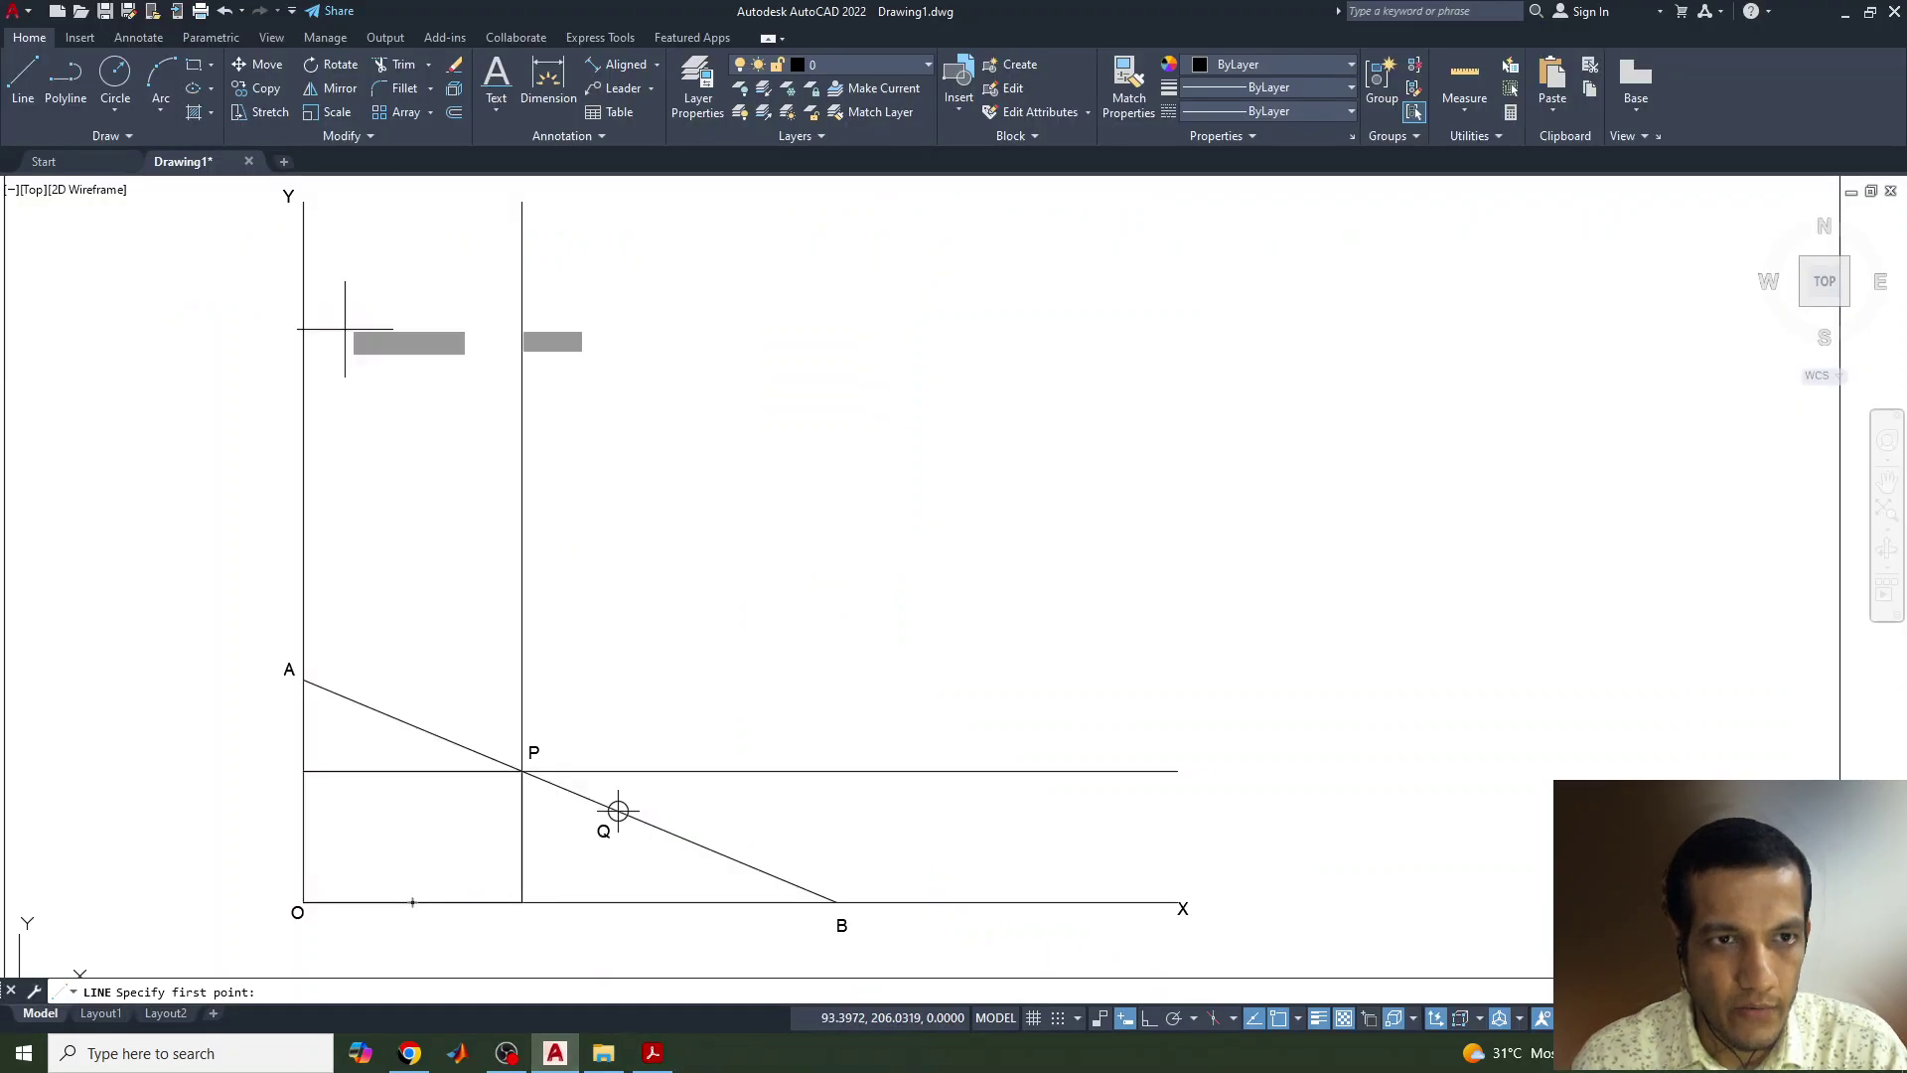
{"action": "left_click", "coordinate": [303, 285]}
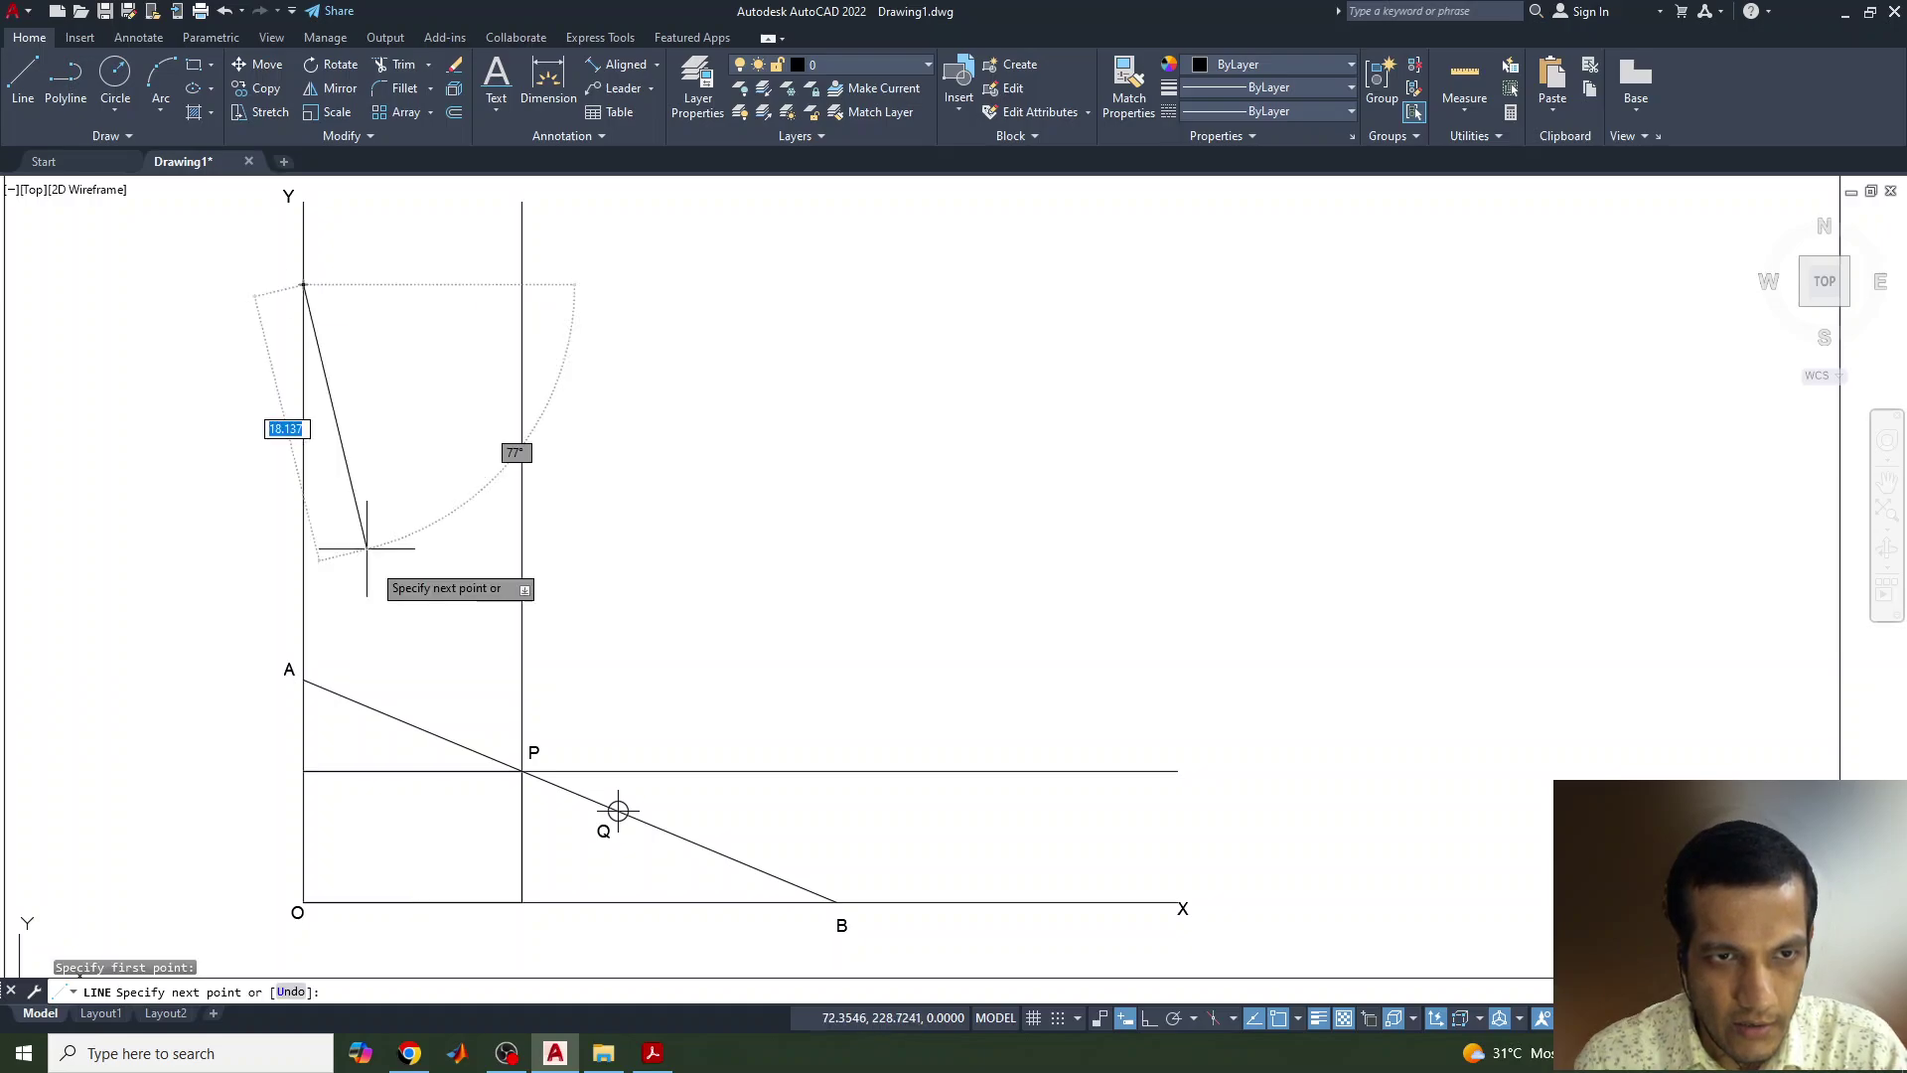
{"action": "left_click", "coordinate": [521, 771]}
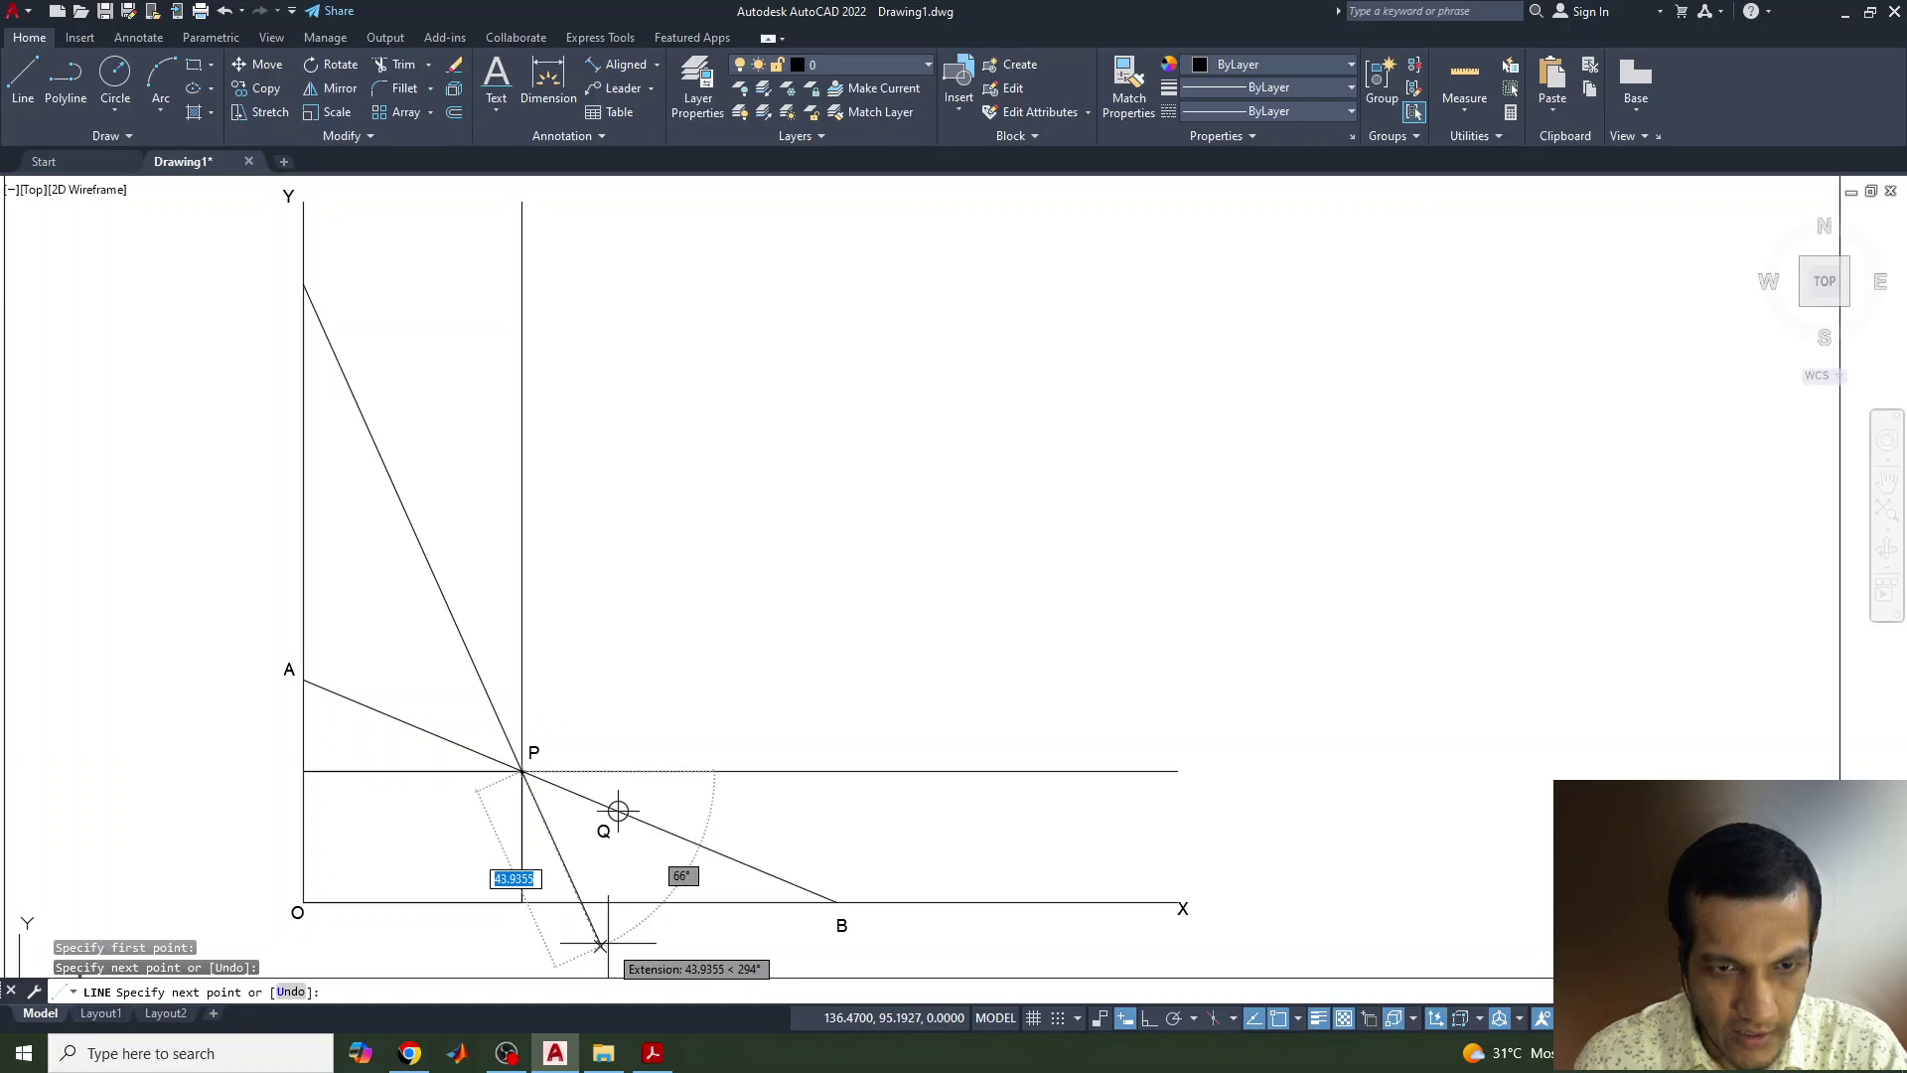
{"action": "left_click", "coordinate": [581, 901]}
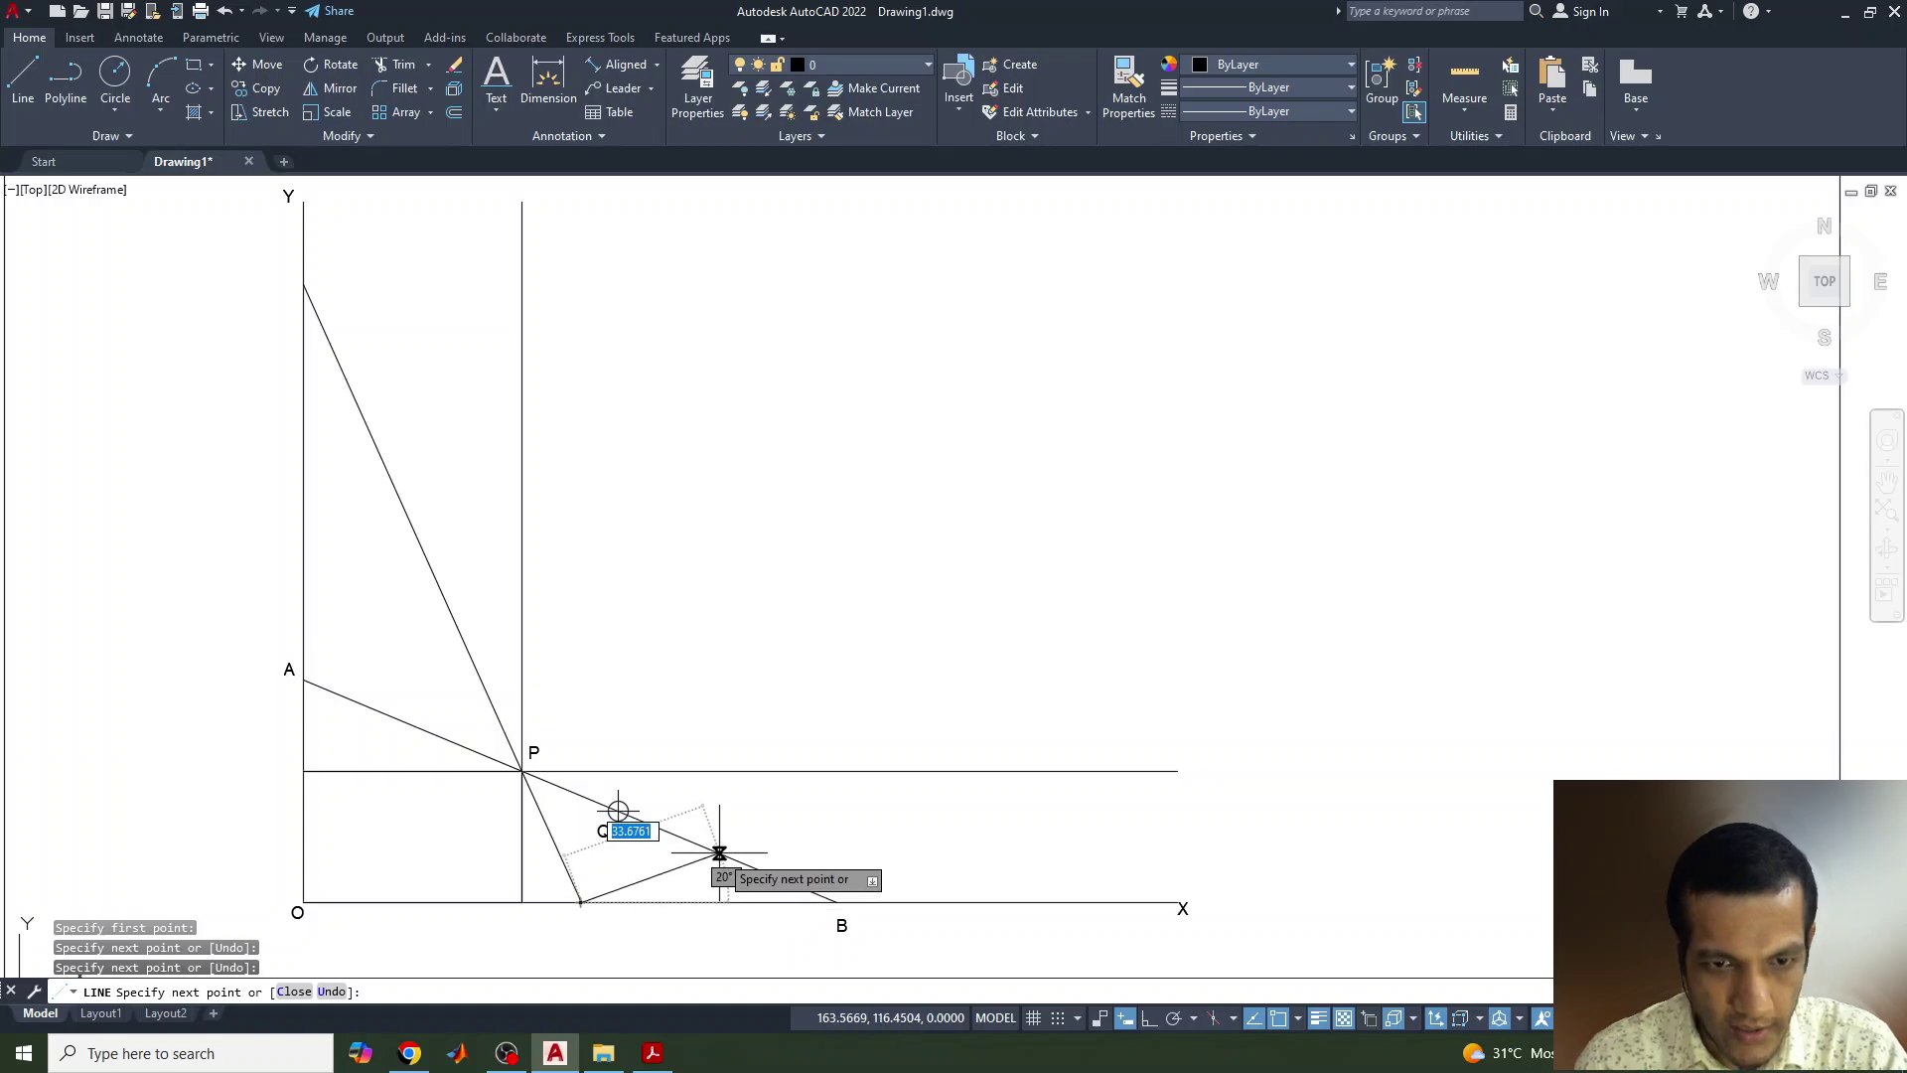
{"action": "key", "text": "Return"}
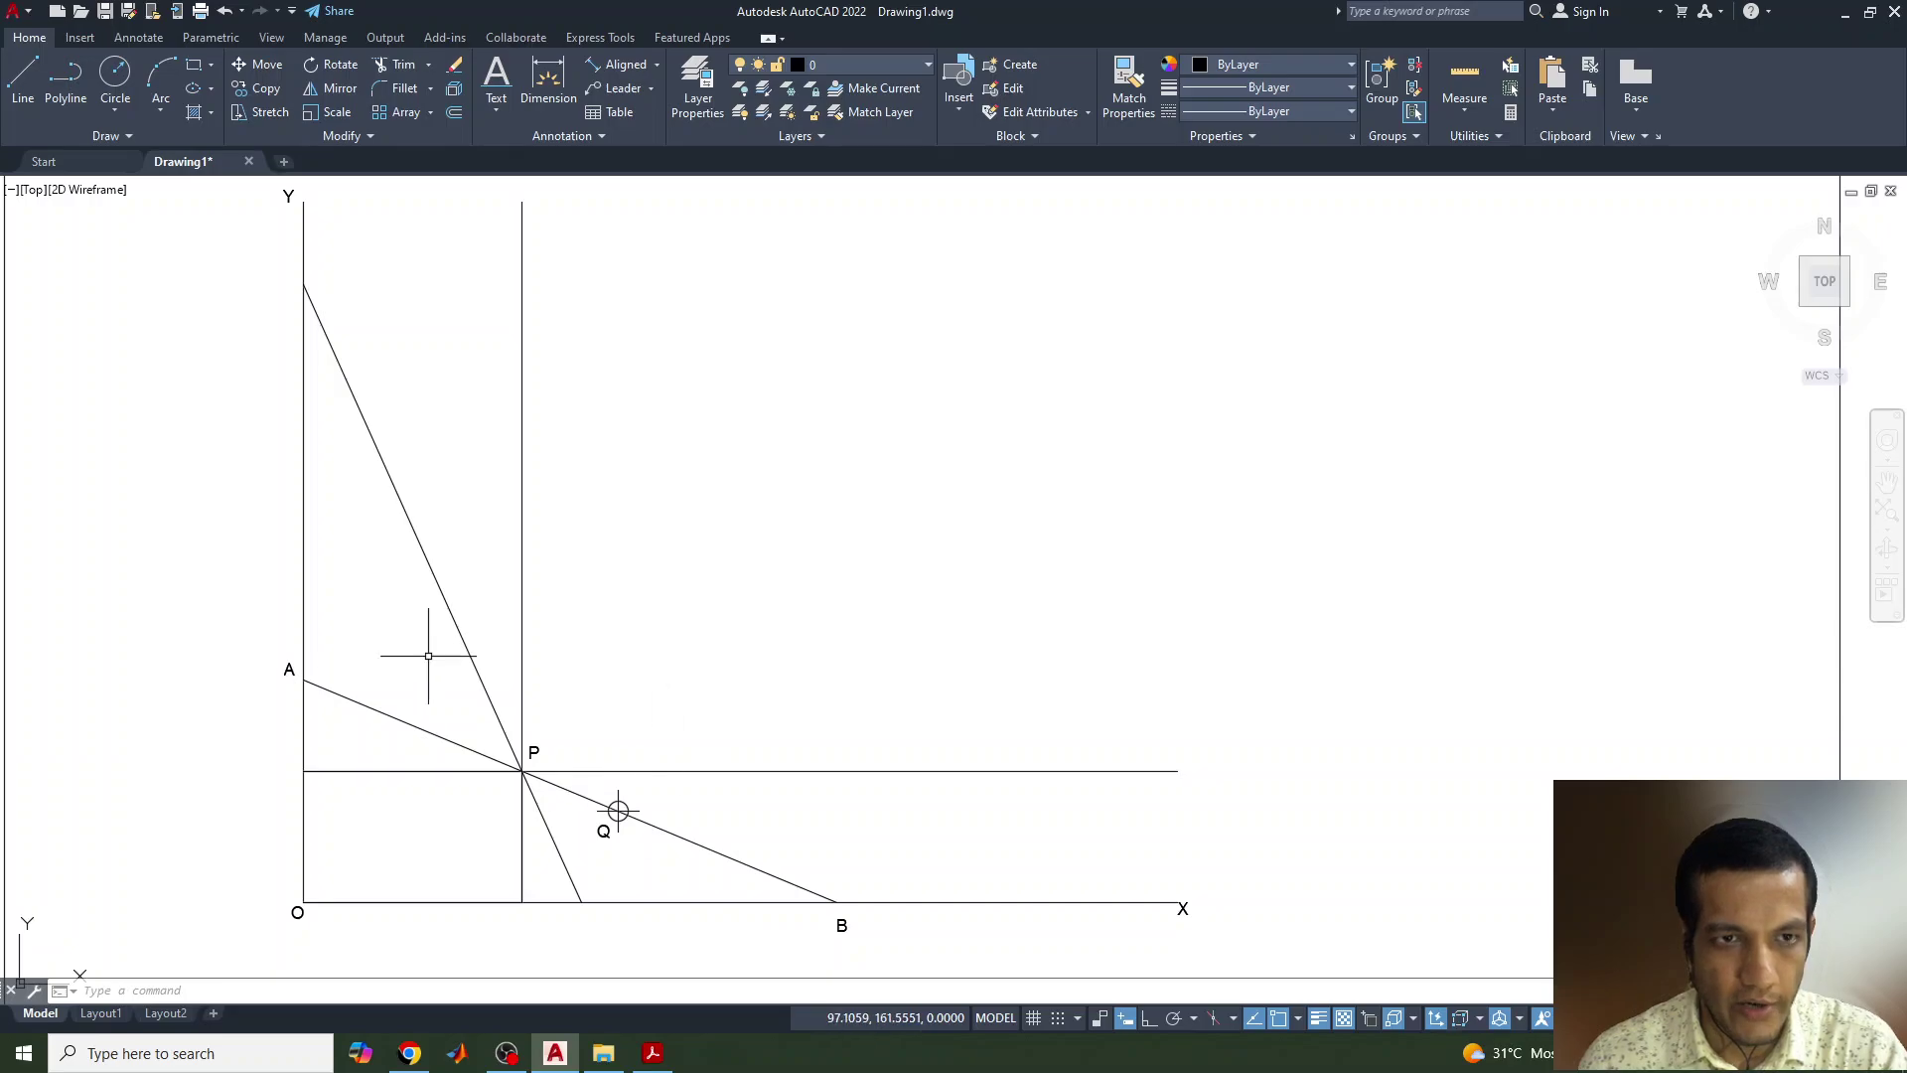
Step: Label the steep line's ends C on the vertical axis and D on the horizontal axis, with text height 3 and rotation 0
{"action": "left_click", "coordinate": [654, 1055]}
{"action": "left_click", "coordinate": [654, 1054]}
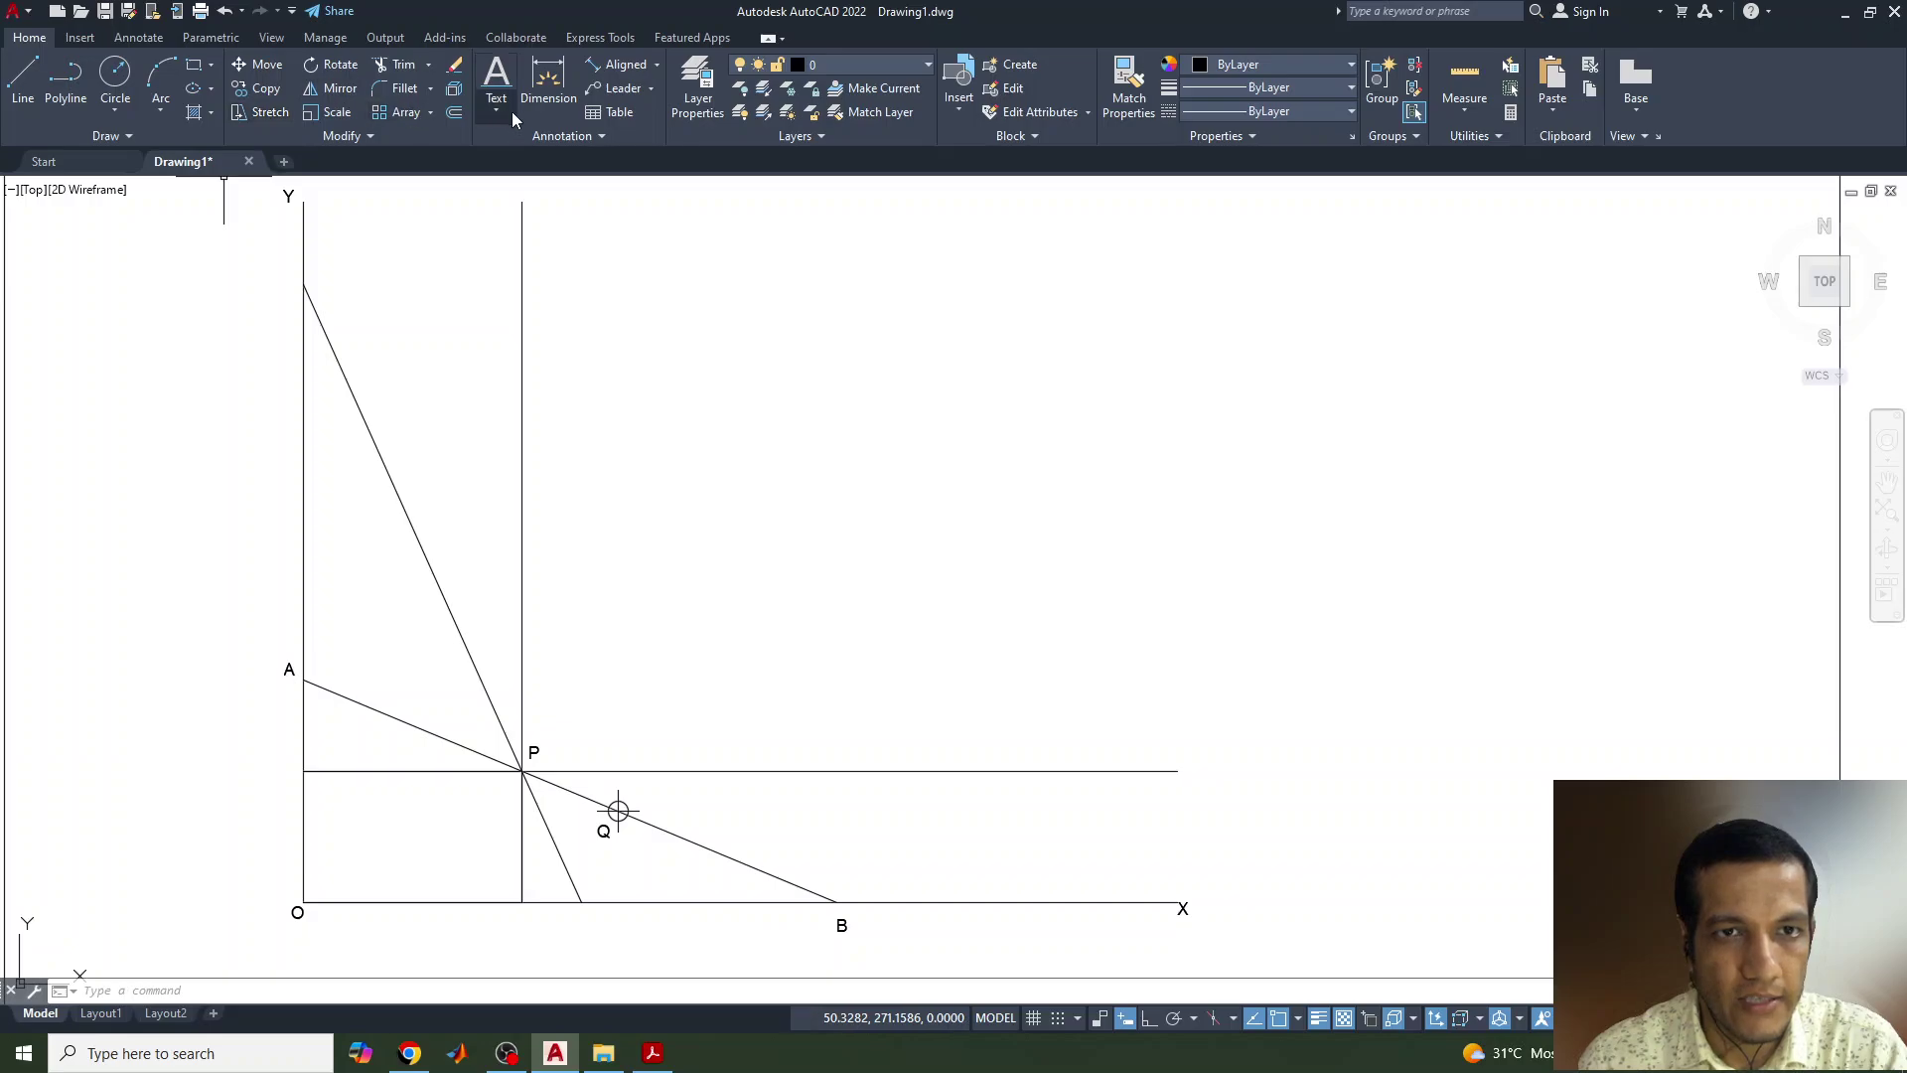
{"action": "left_click", "coordinate": [510, 111]}
{"action": "left_click", "coordinate": [527, 184]}
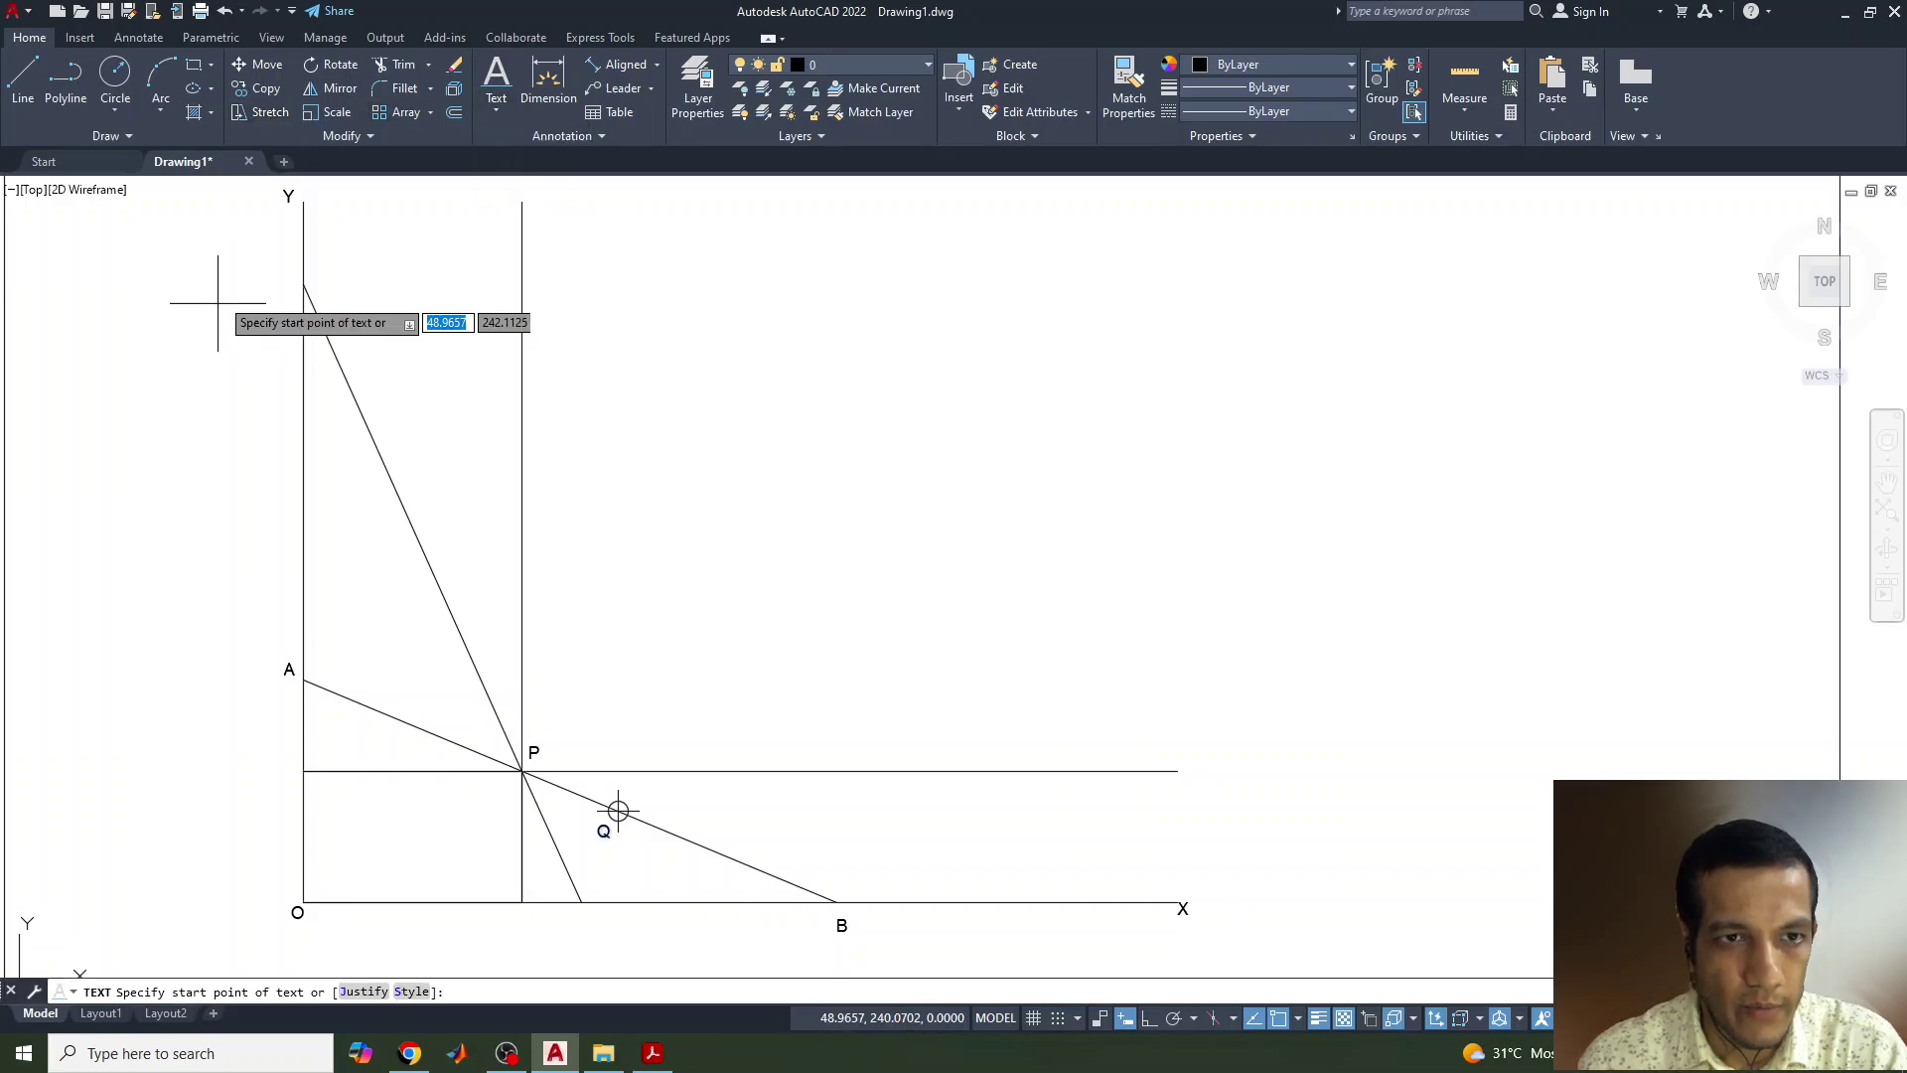
{"action": "left_click", "coordinate": [279, 279]}
{"action": "type", "text": "3"}
{"action": "key", "text": "Return"}
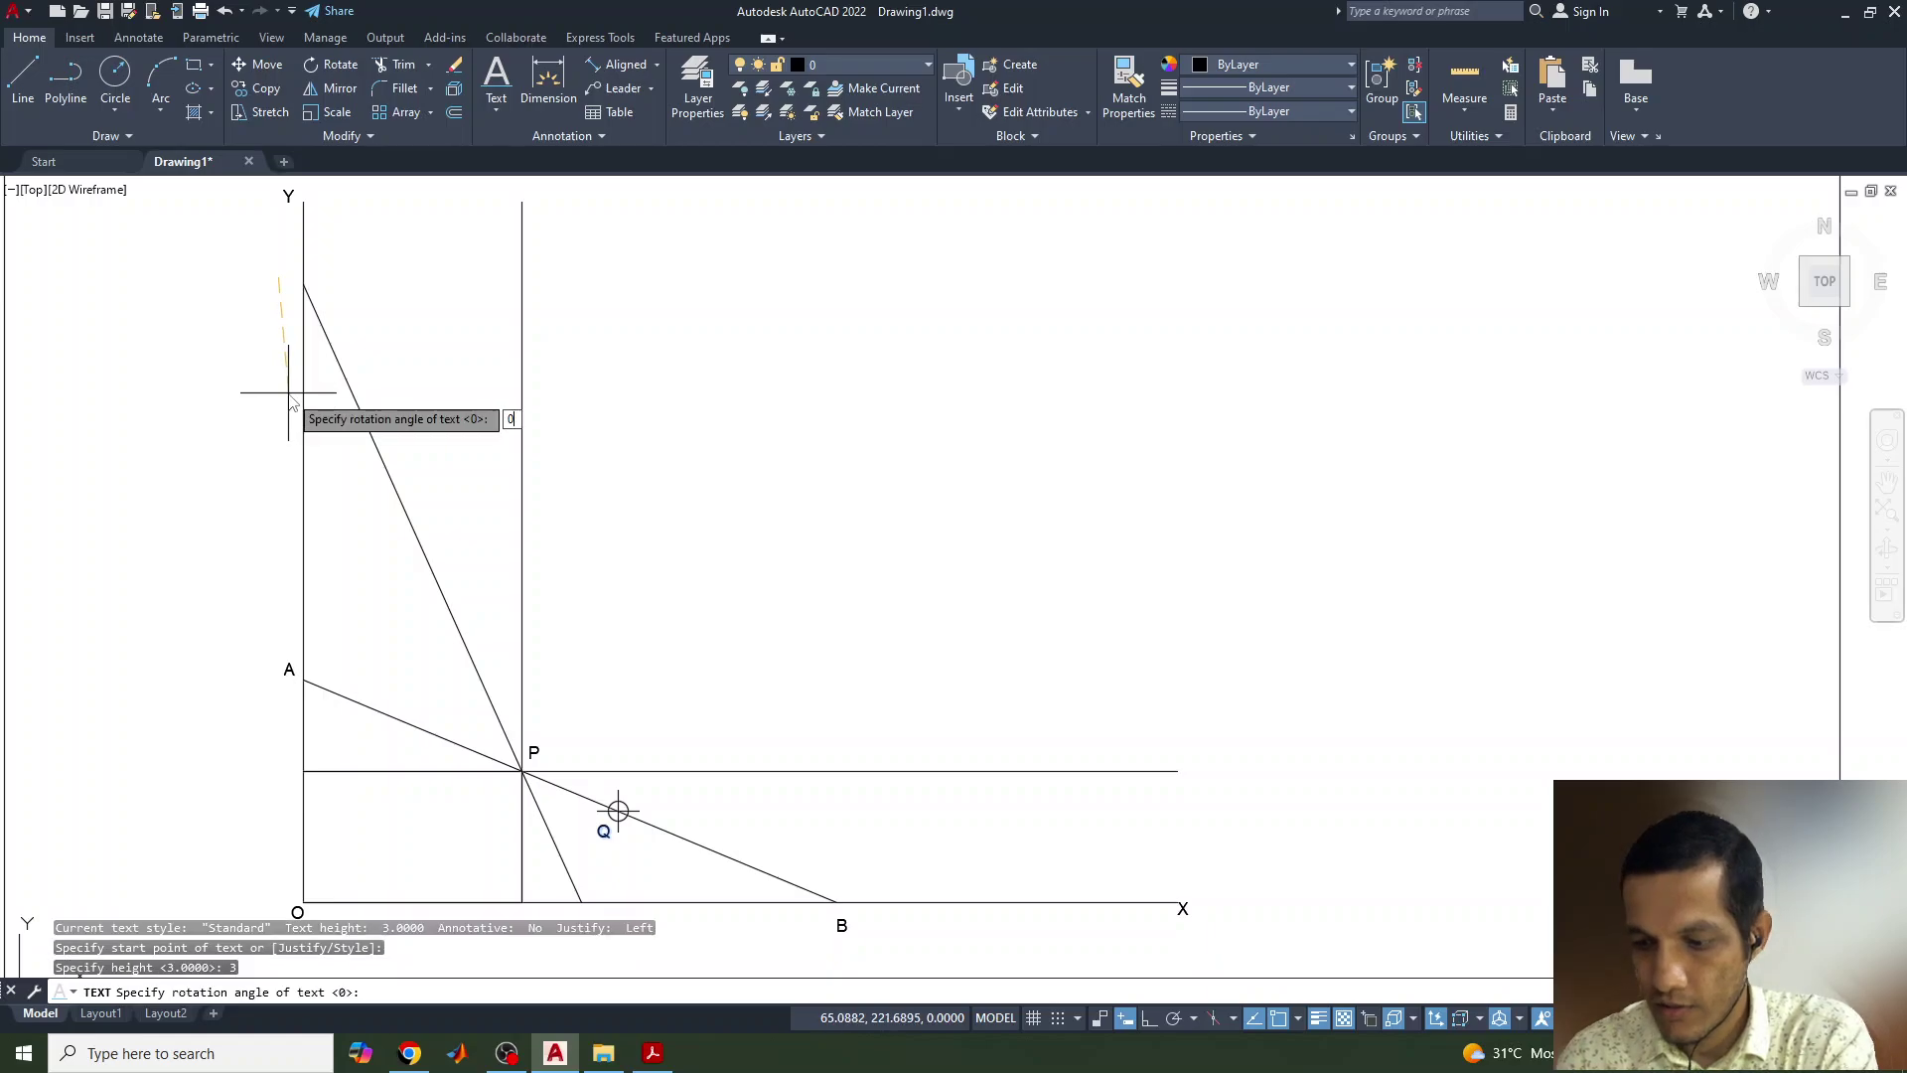
{"action": "type", "text": "0"}
{"action": "key", "text": "Return"}
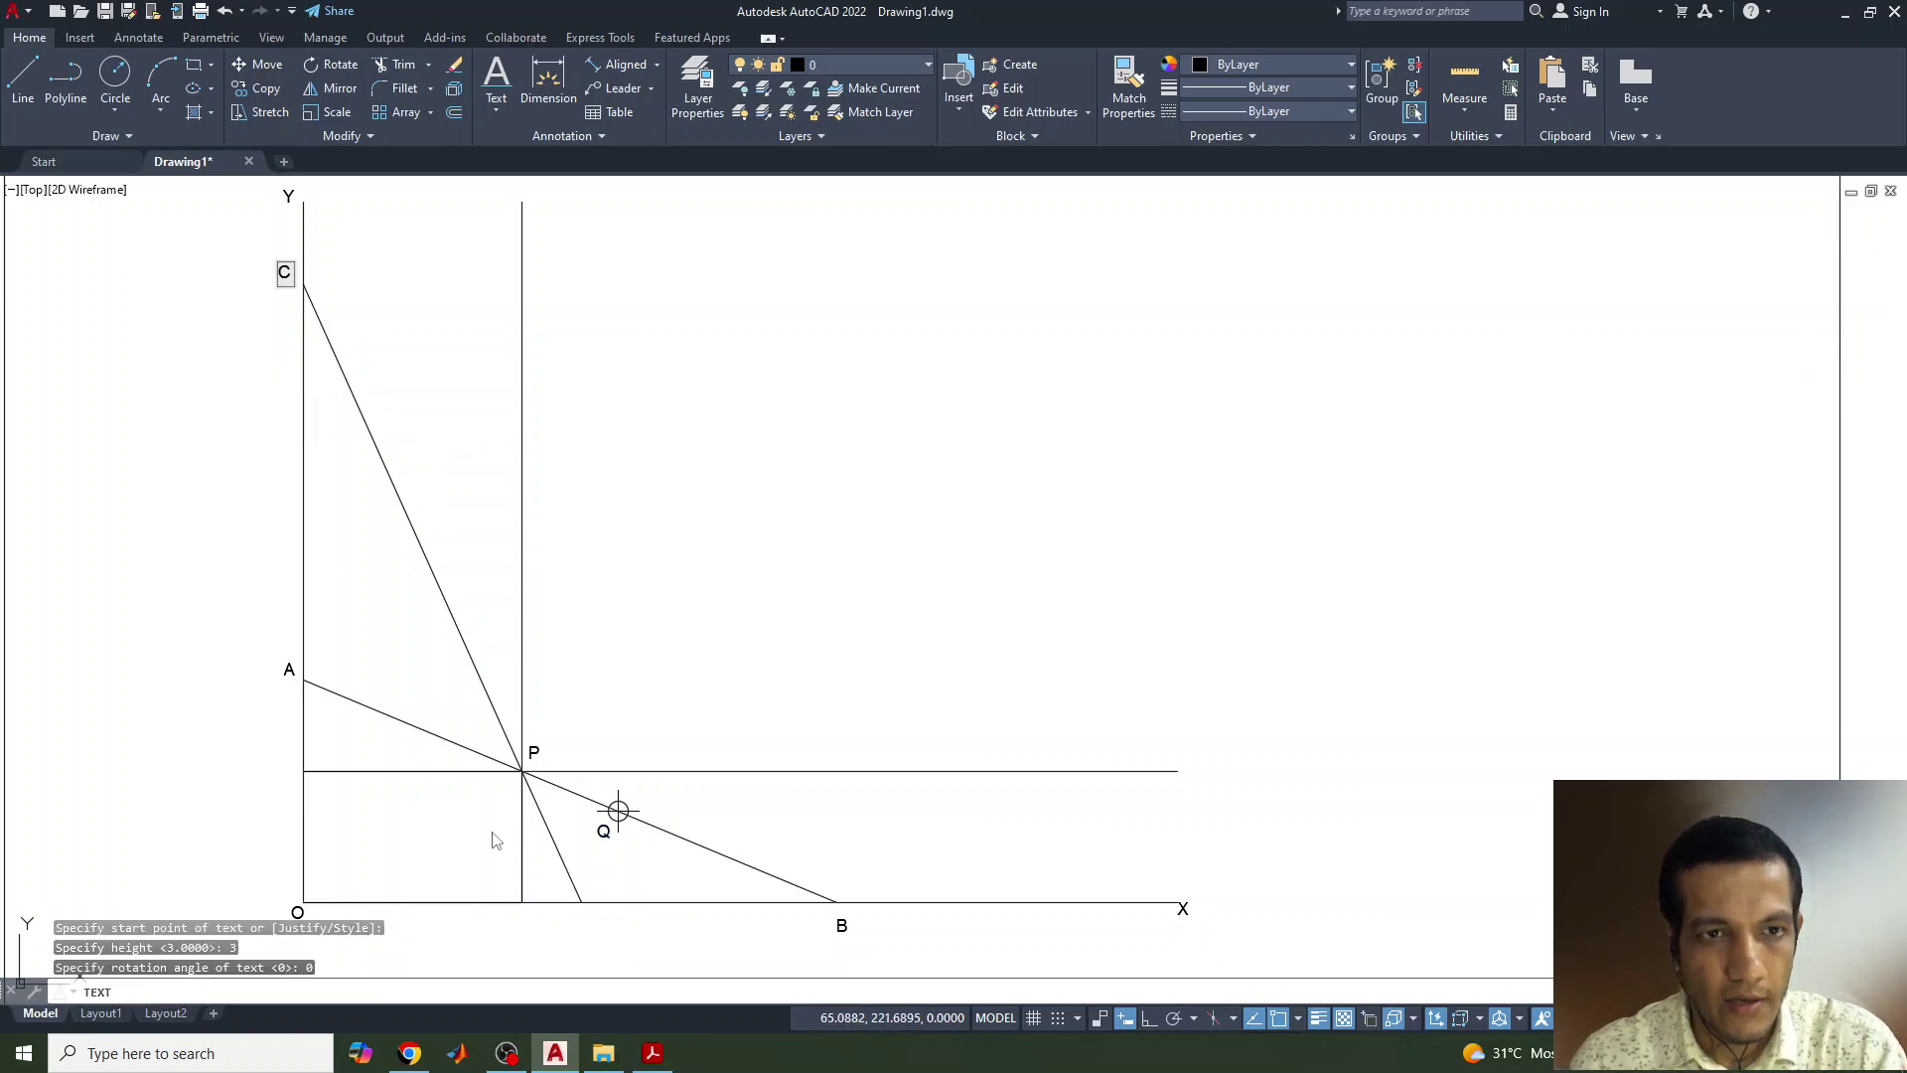
{"action": "type", "text": "D"}
{"action": "key", "text": "Return"}
{"action": "key", "text": "Return"}
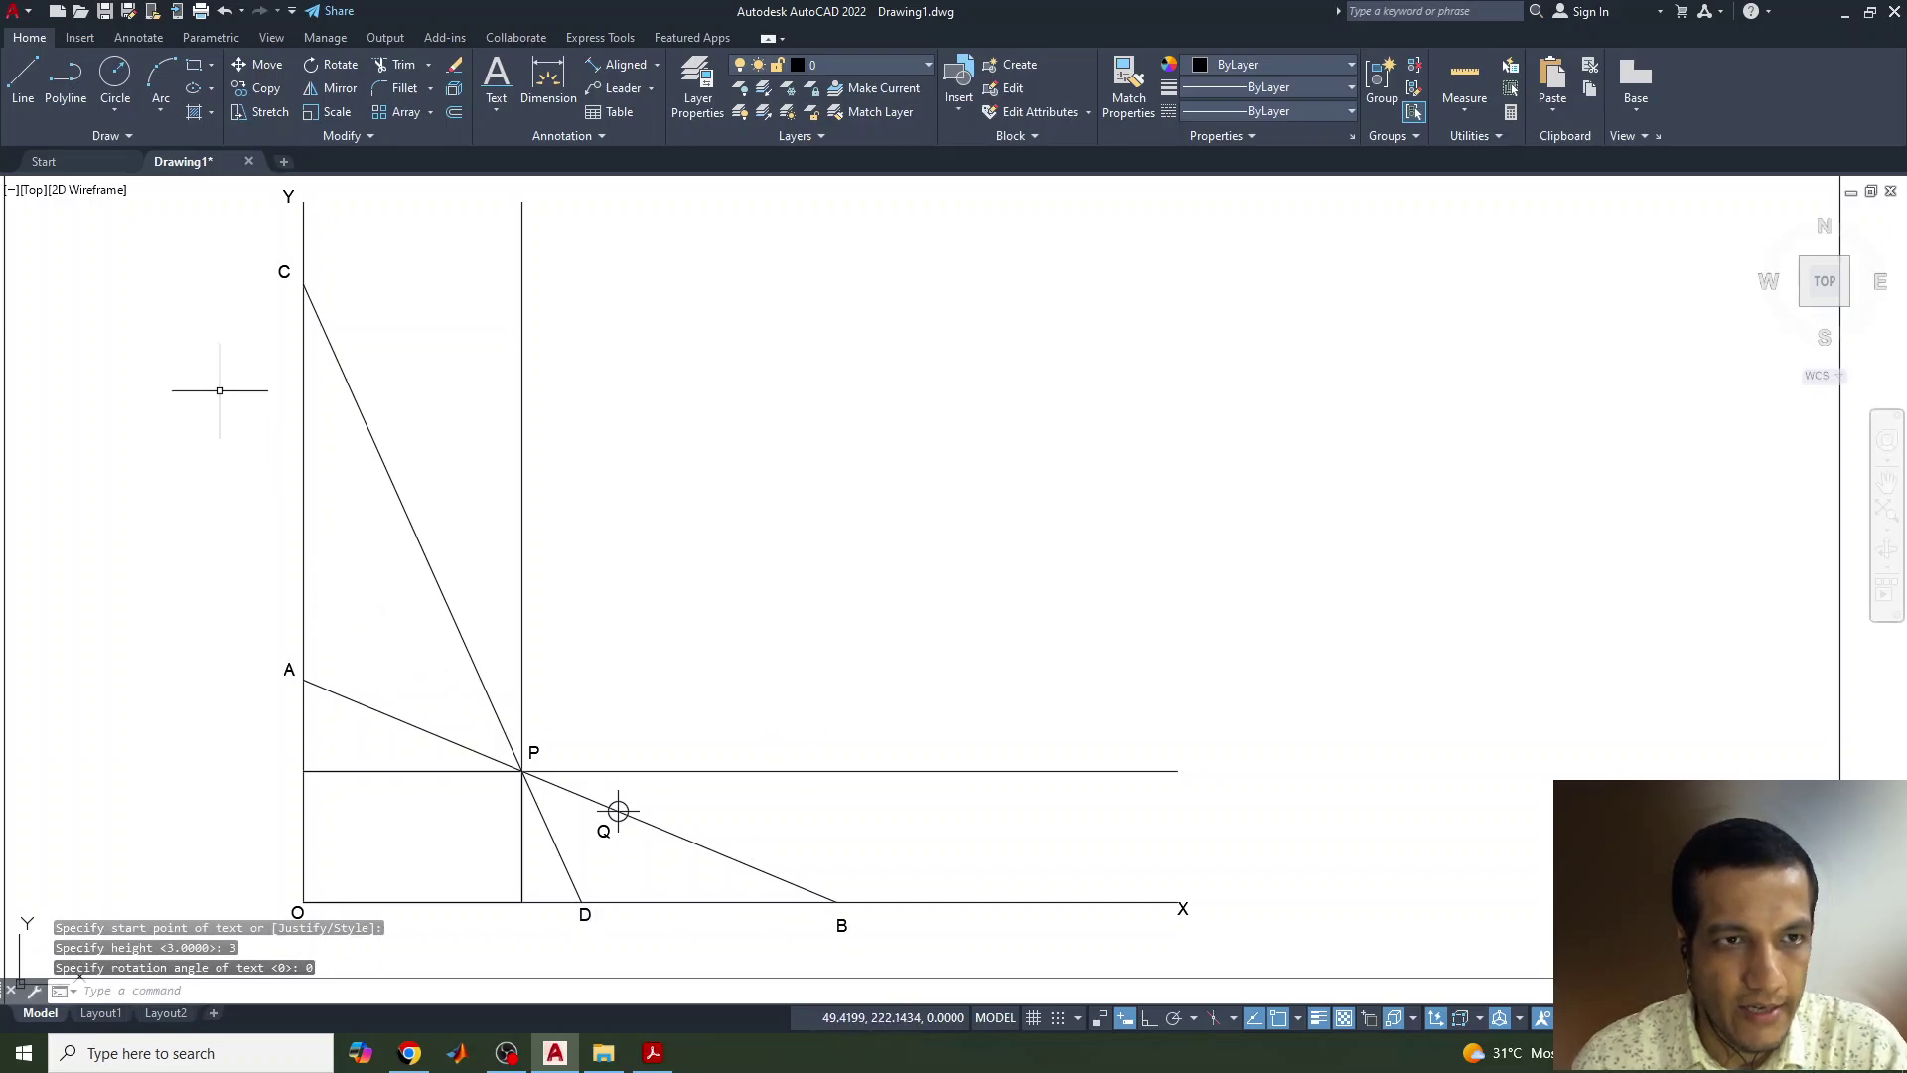
Step: Draw a line from a point on the vertical axis a little below C through Q to the horizontal axis
{"action": "type", "text": "l"}
{"action": "key", "text": "Return"}
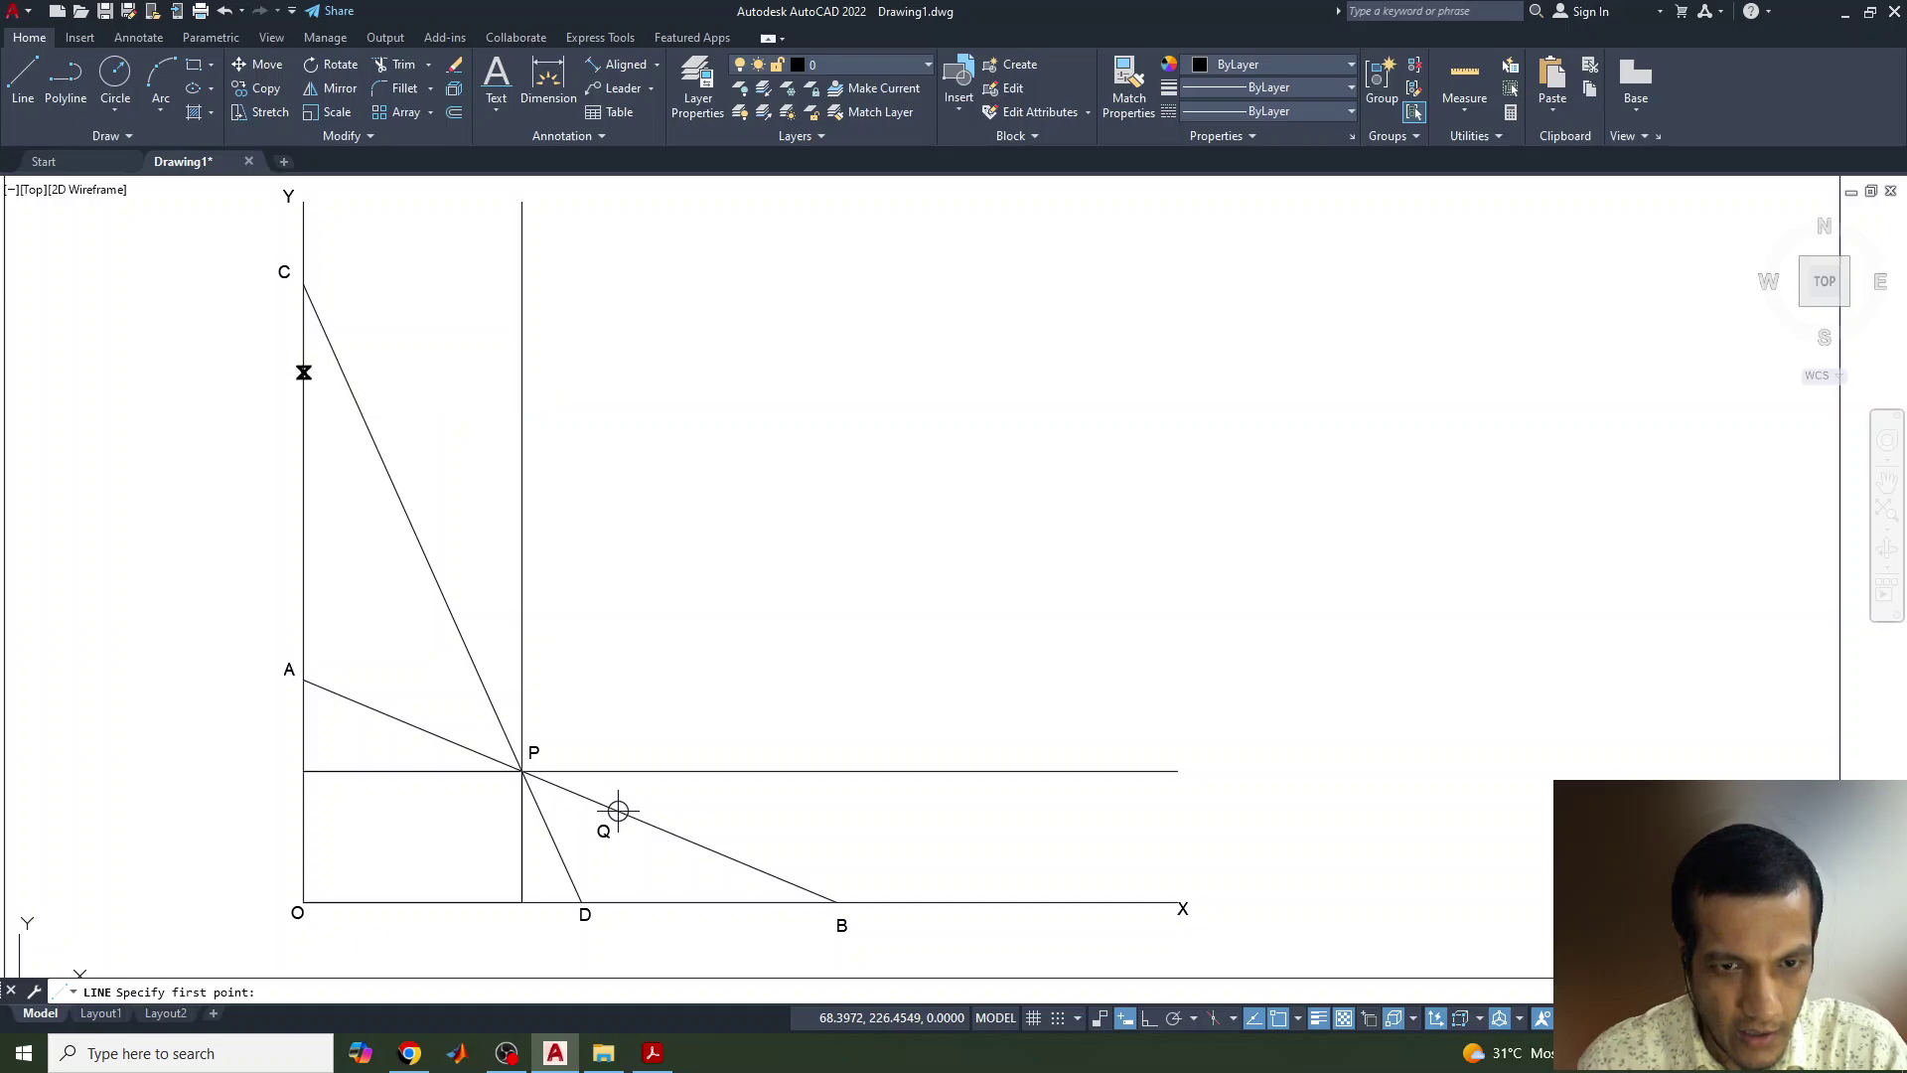
{"action": "left_click", "coordinate": [303, 372]}
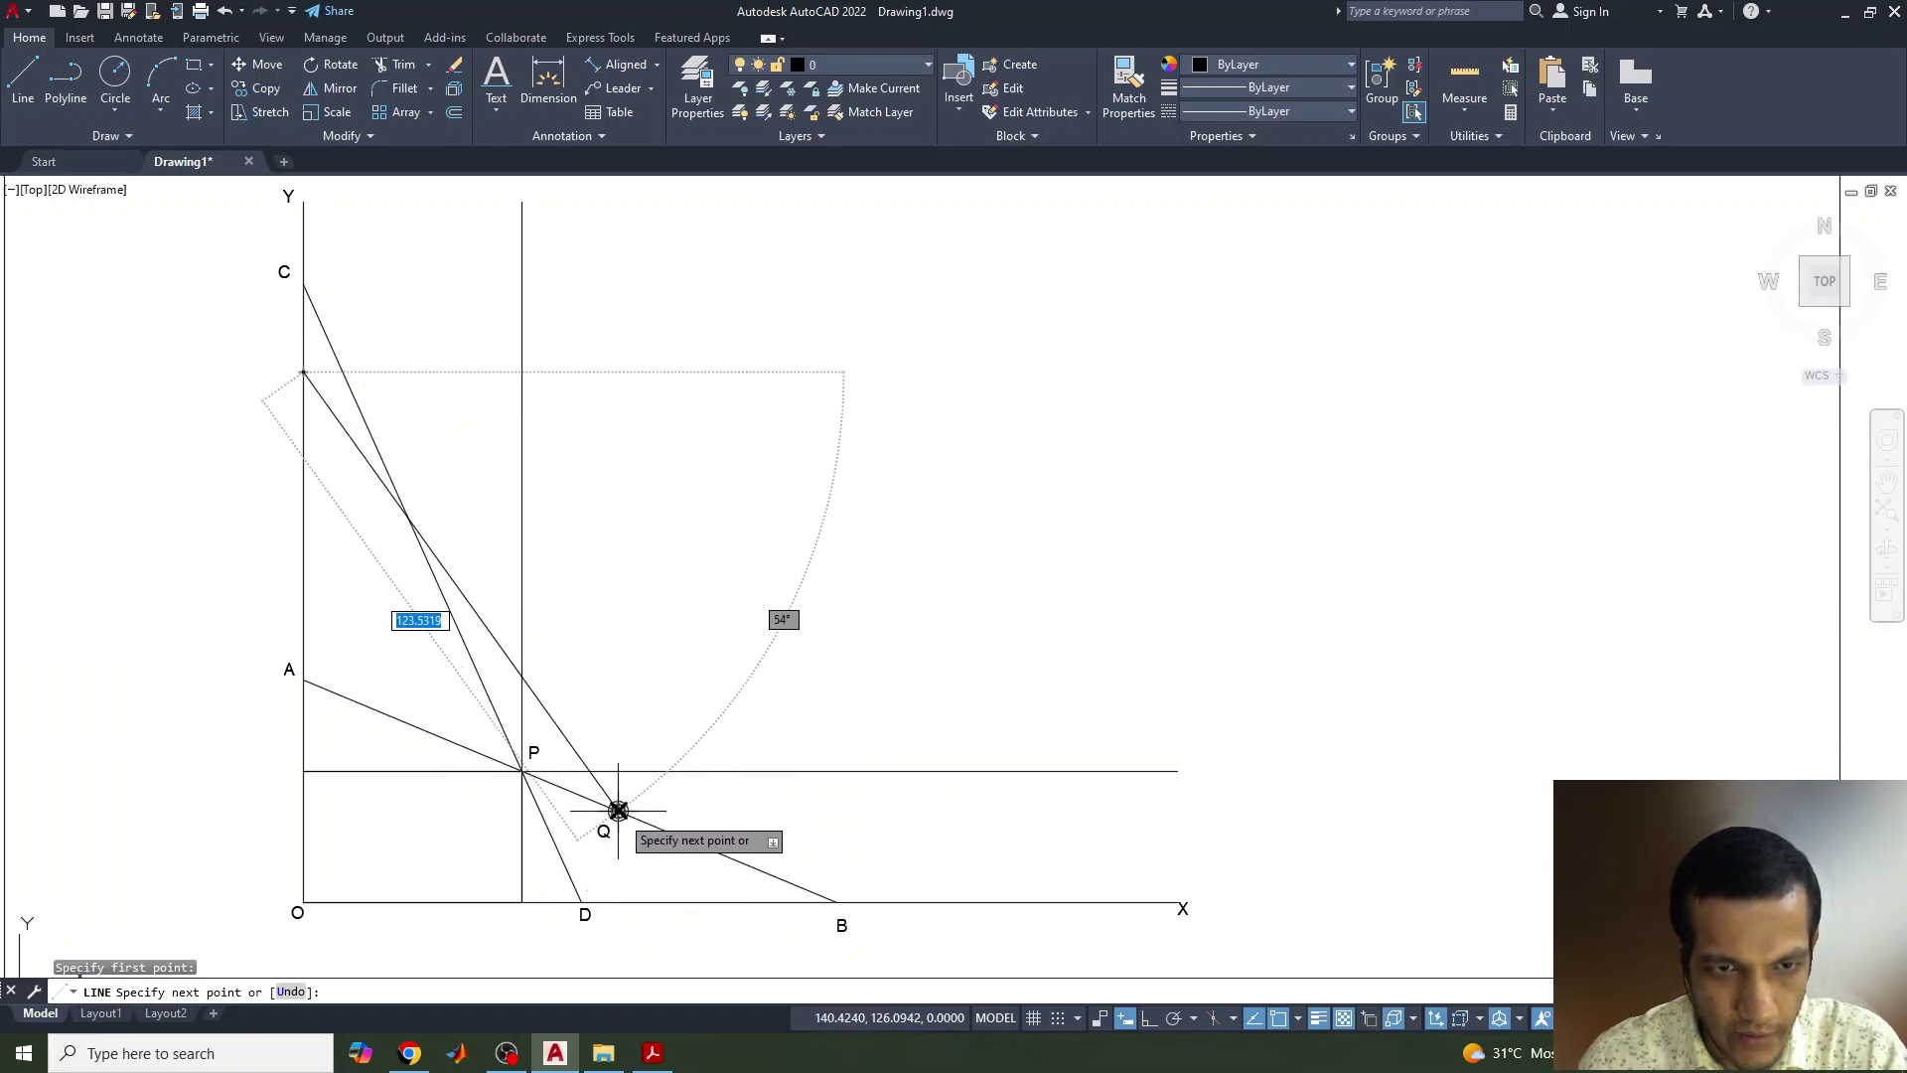
{"action": "left_click", "coordinate": [618, 810]}
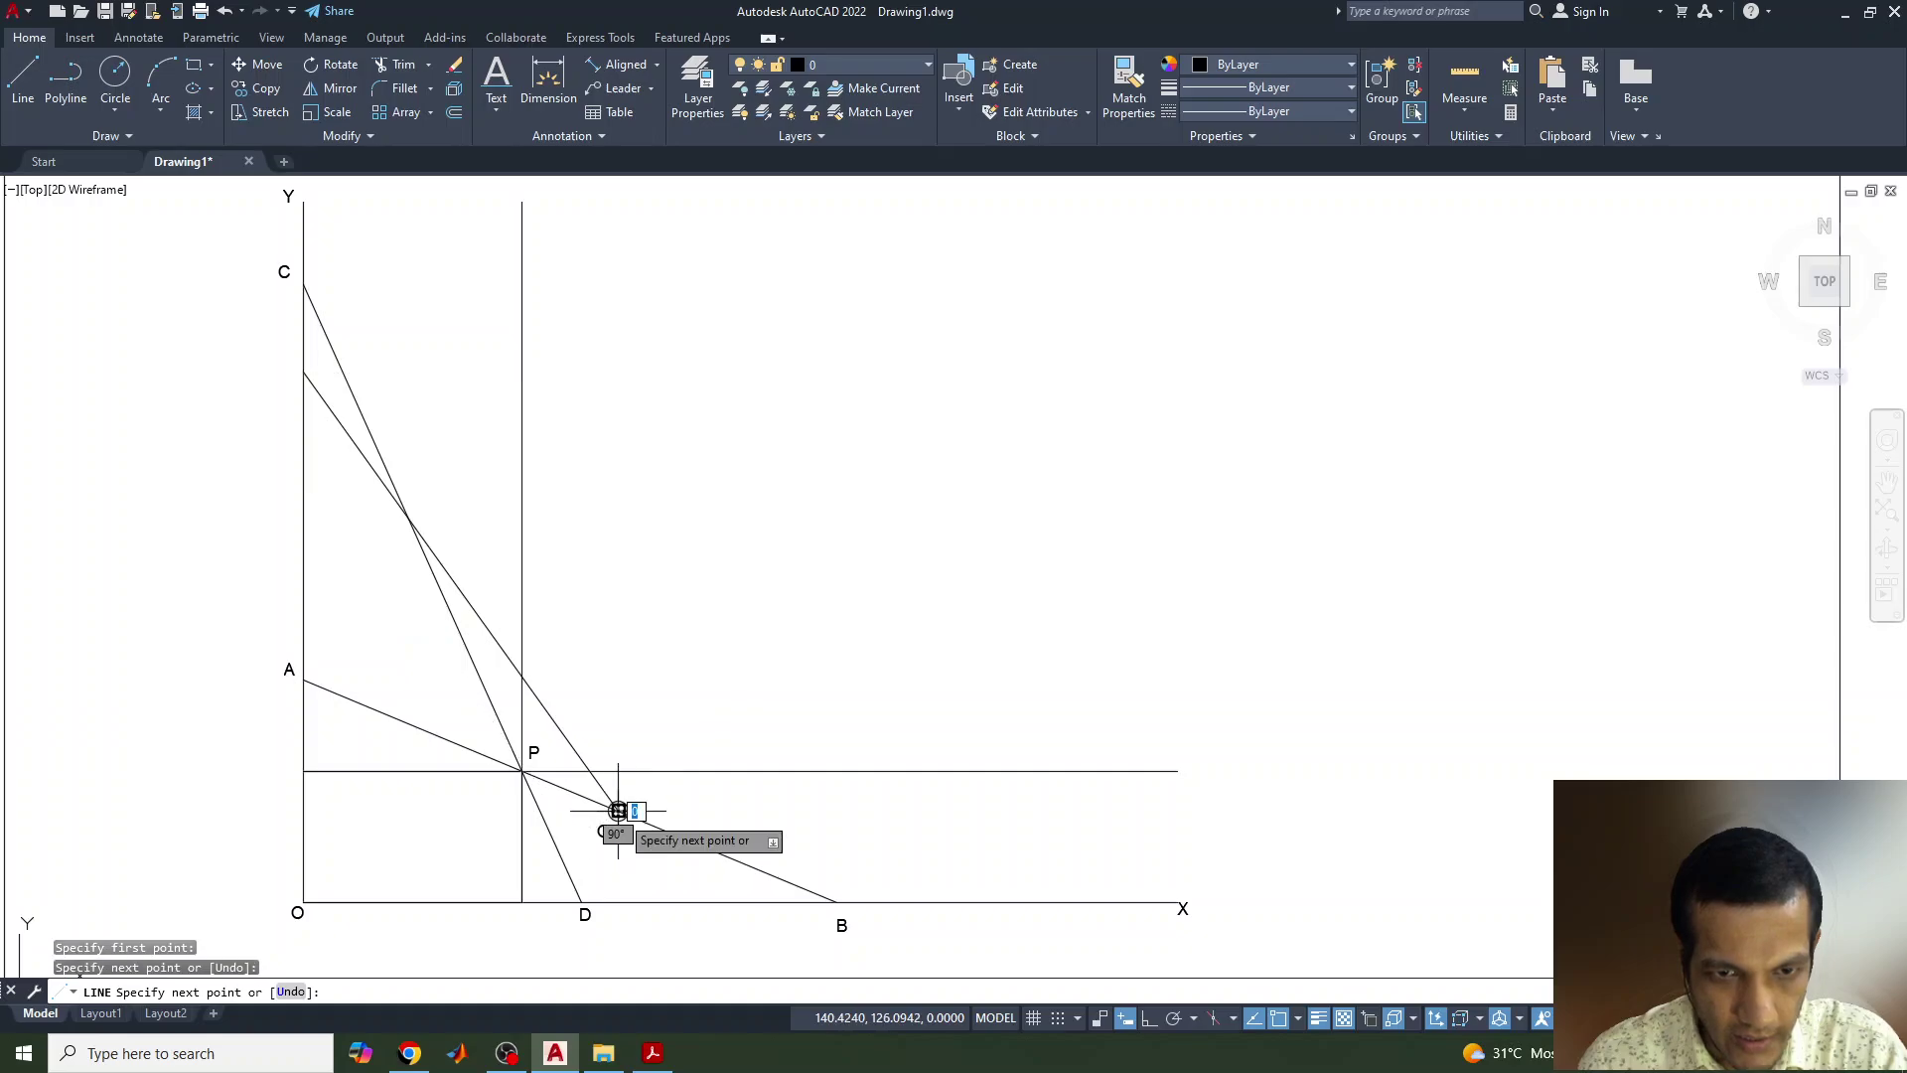
{"action": "left_click", "coordinate": [683, 901]}
{"action": "key", "text": "Escape"}
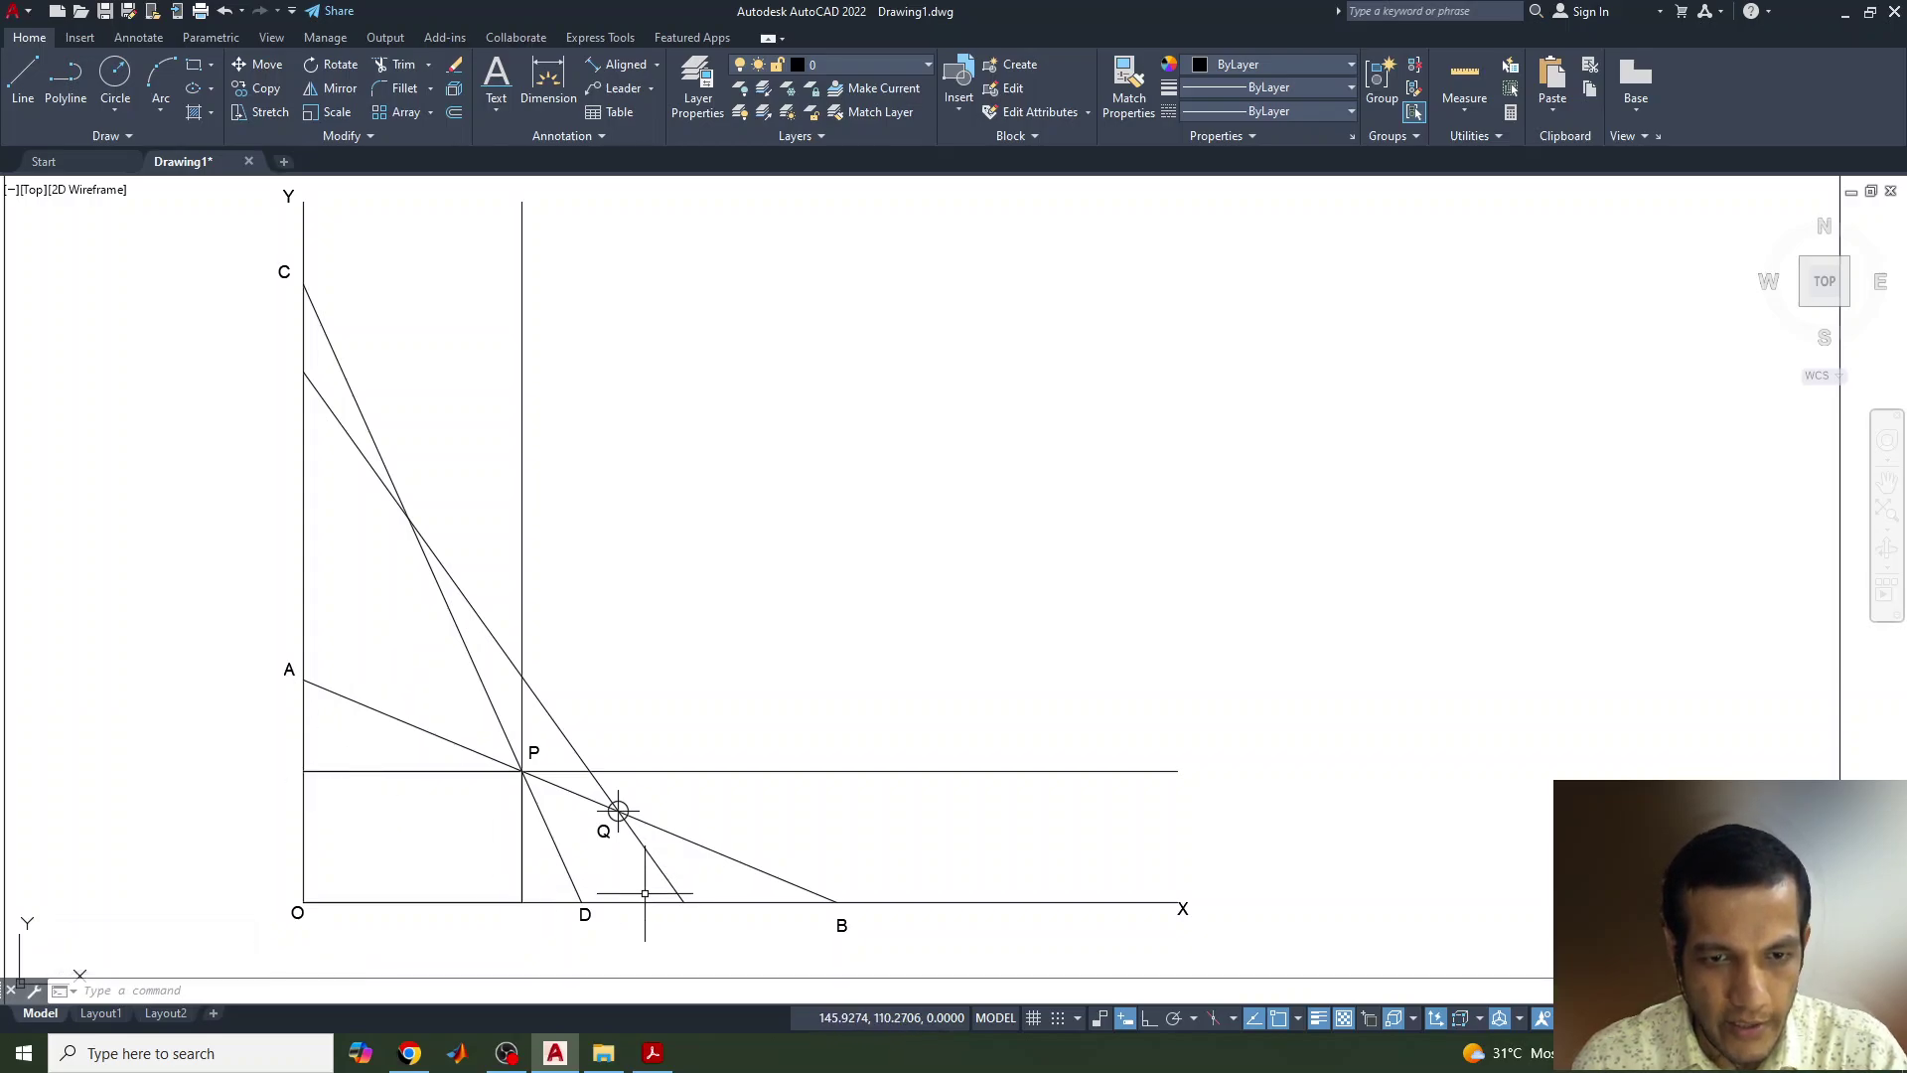
Step: Draw a circle centred at Q through that line's end on OX, and move its centre to the line's end on OY
{"action": "left_click", "coordinate": [115, 71]}
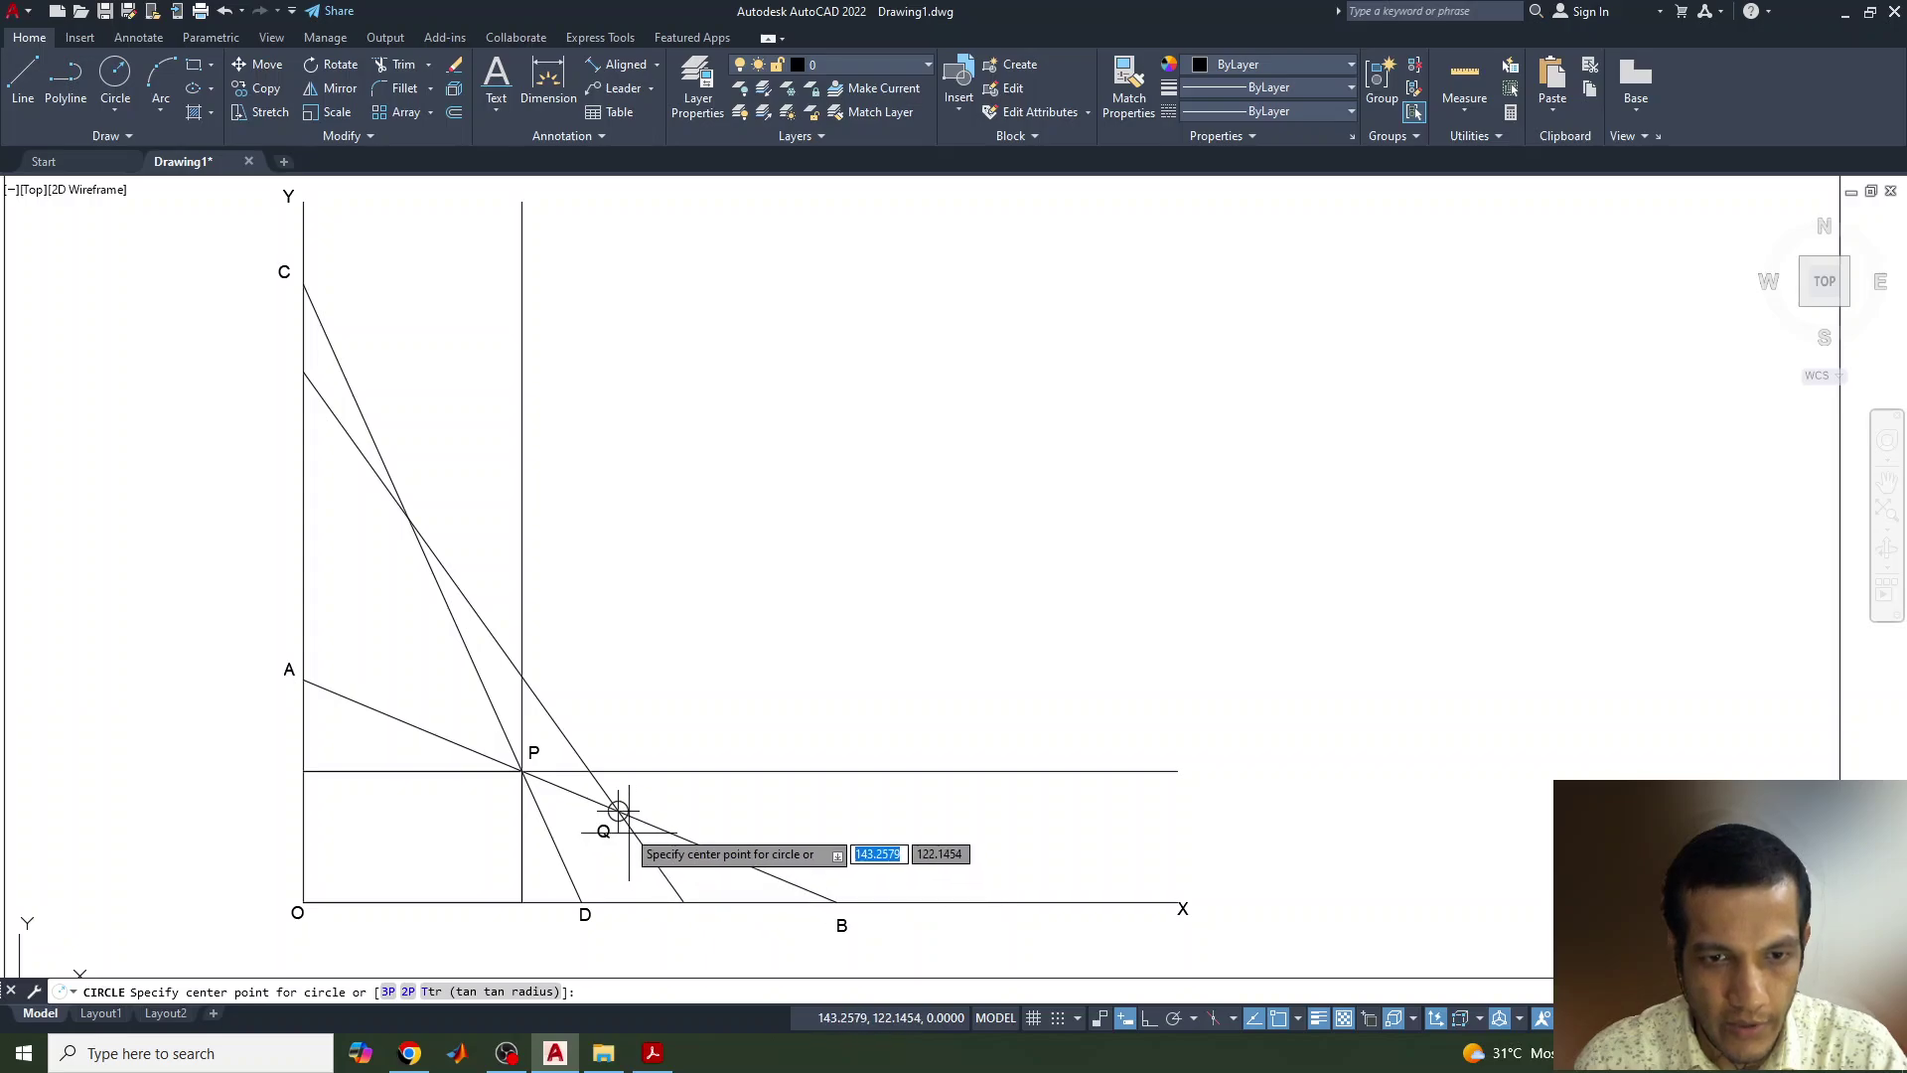
{"action": "left_click", "coordinate": [618, 811]}
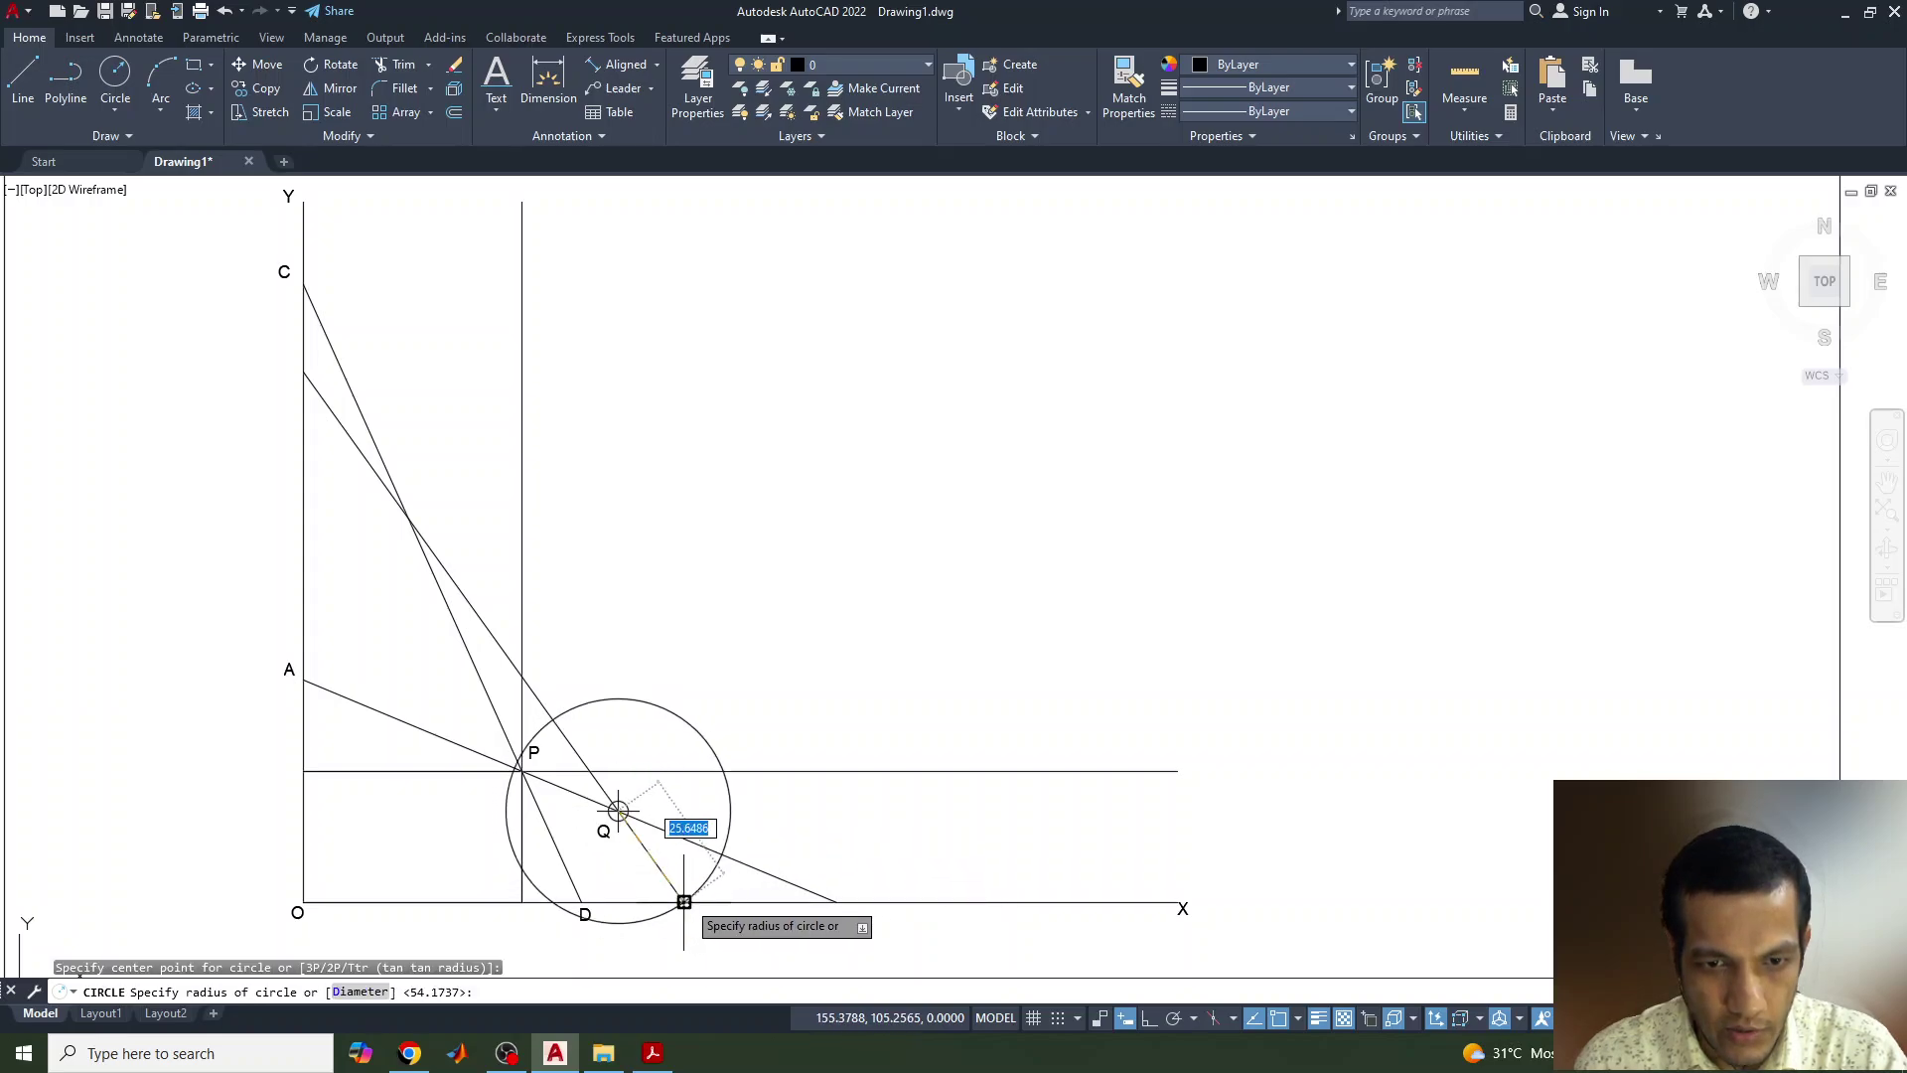
{"action": "left_click", "coordinate": [682, 900]}
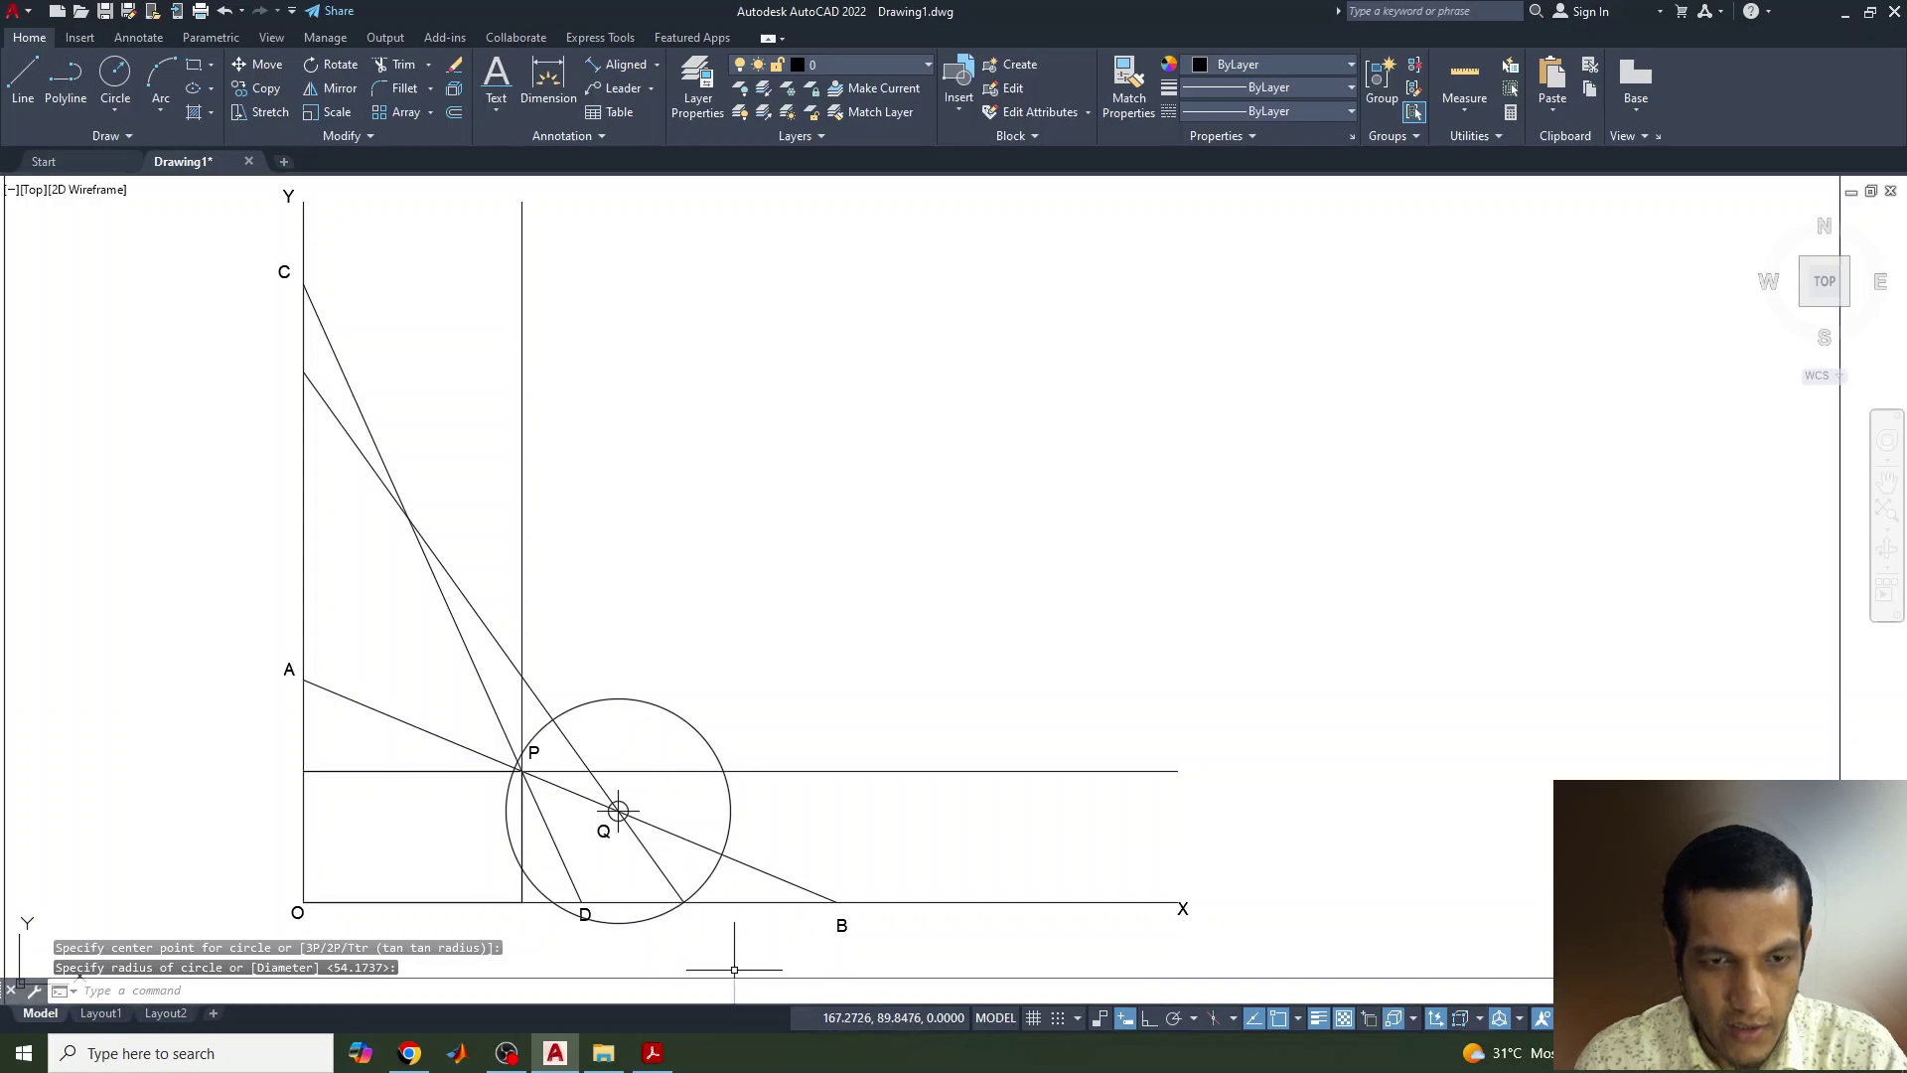
{"action": "left_click", "coordinate": [630, 699]}
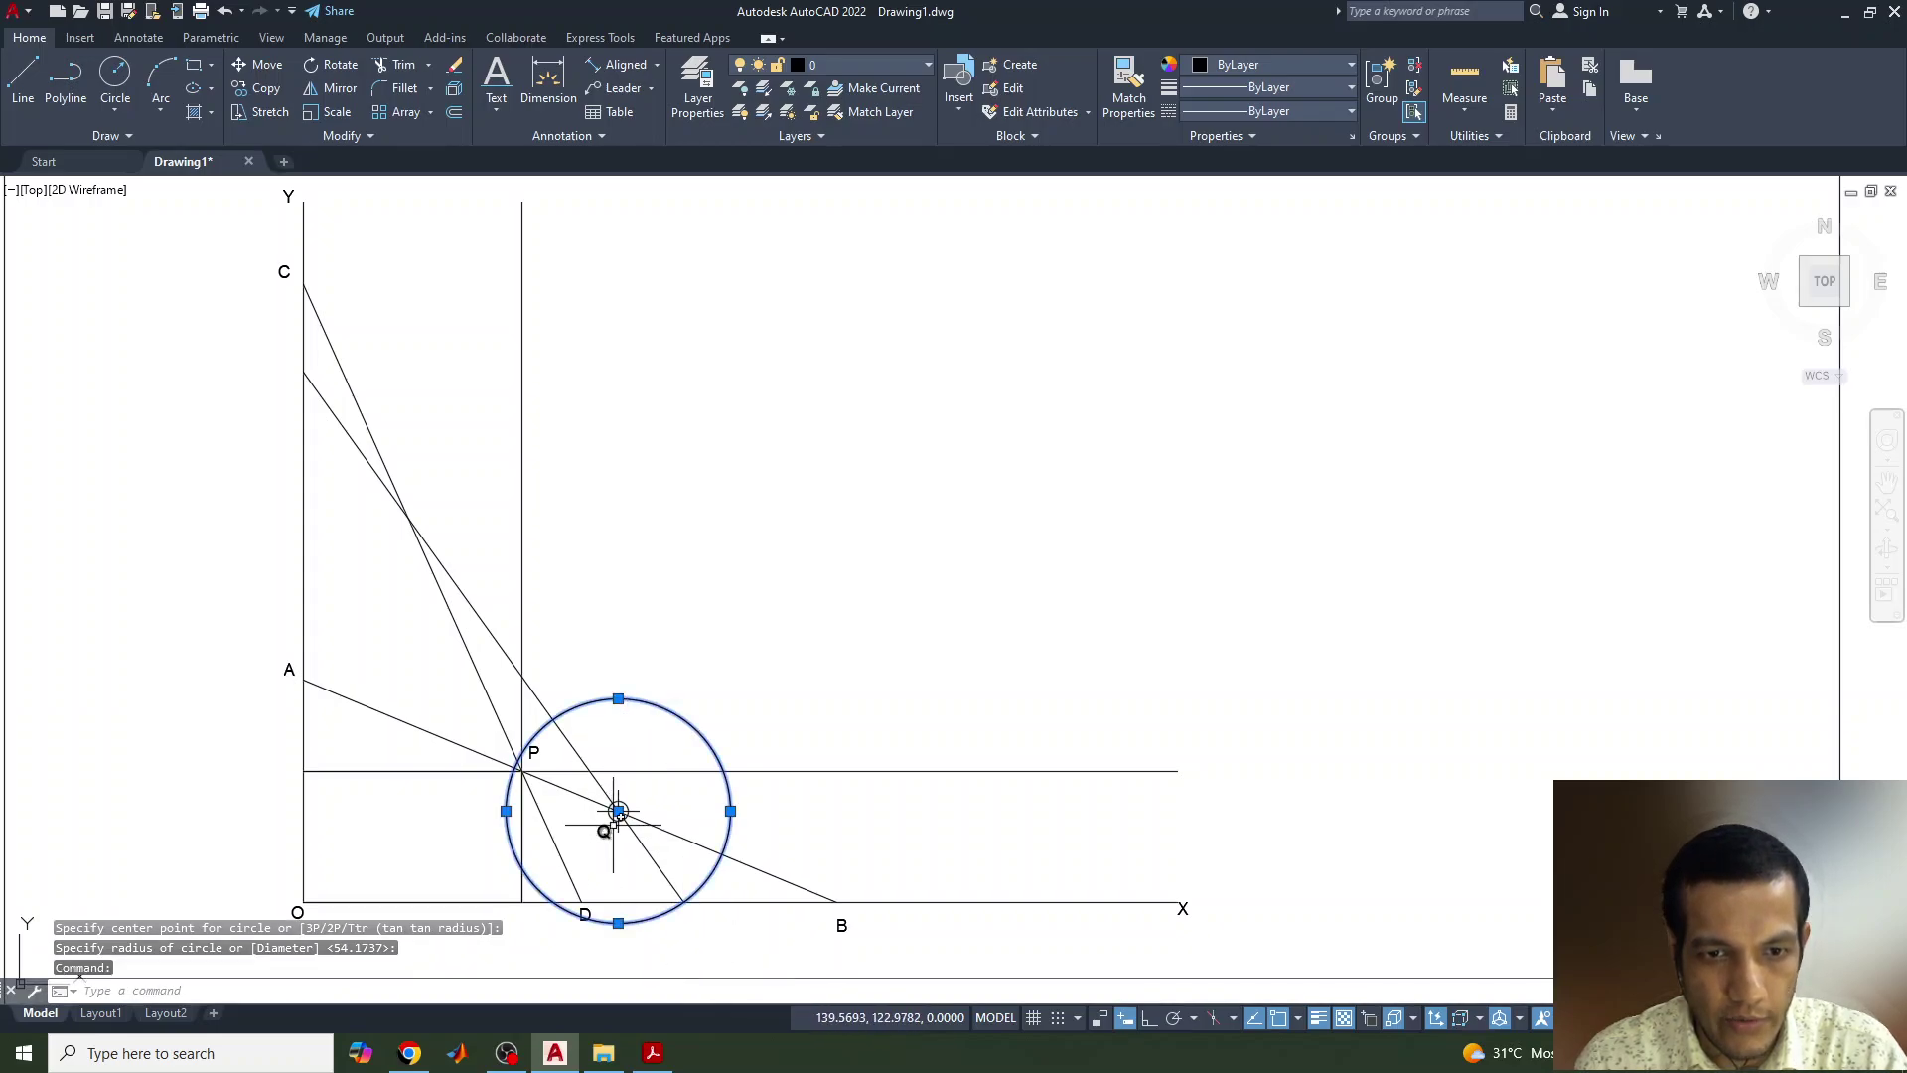
{"action": "left_click", "coordinate": [618, 811]}
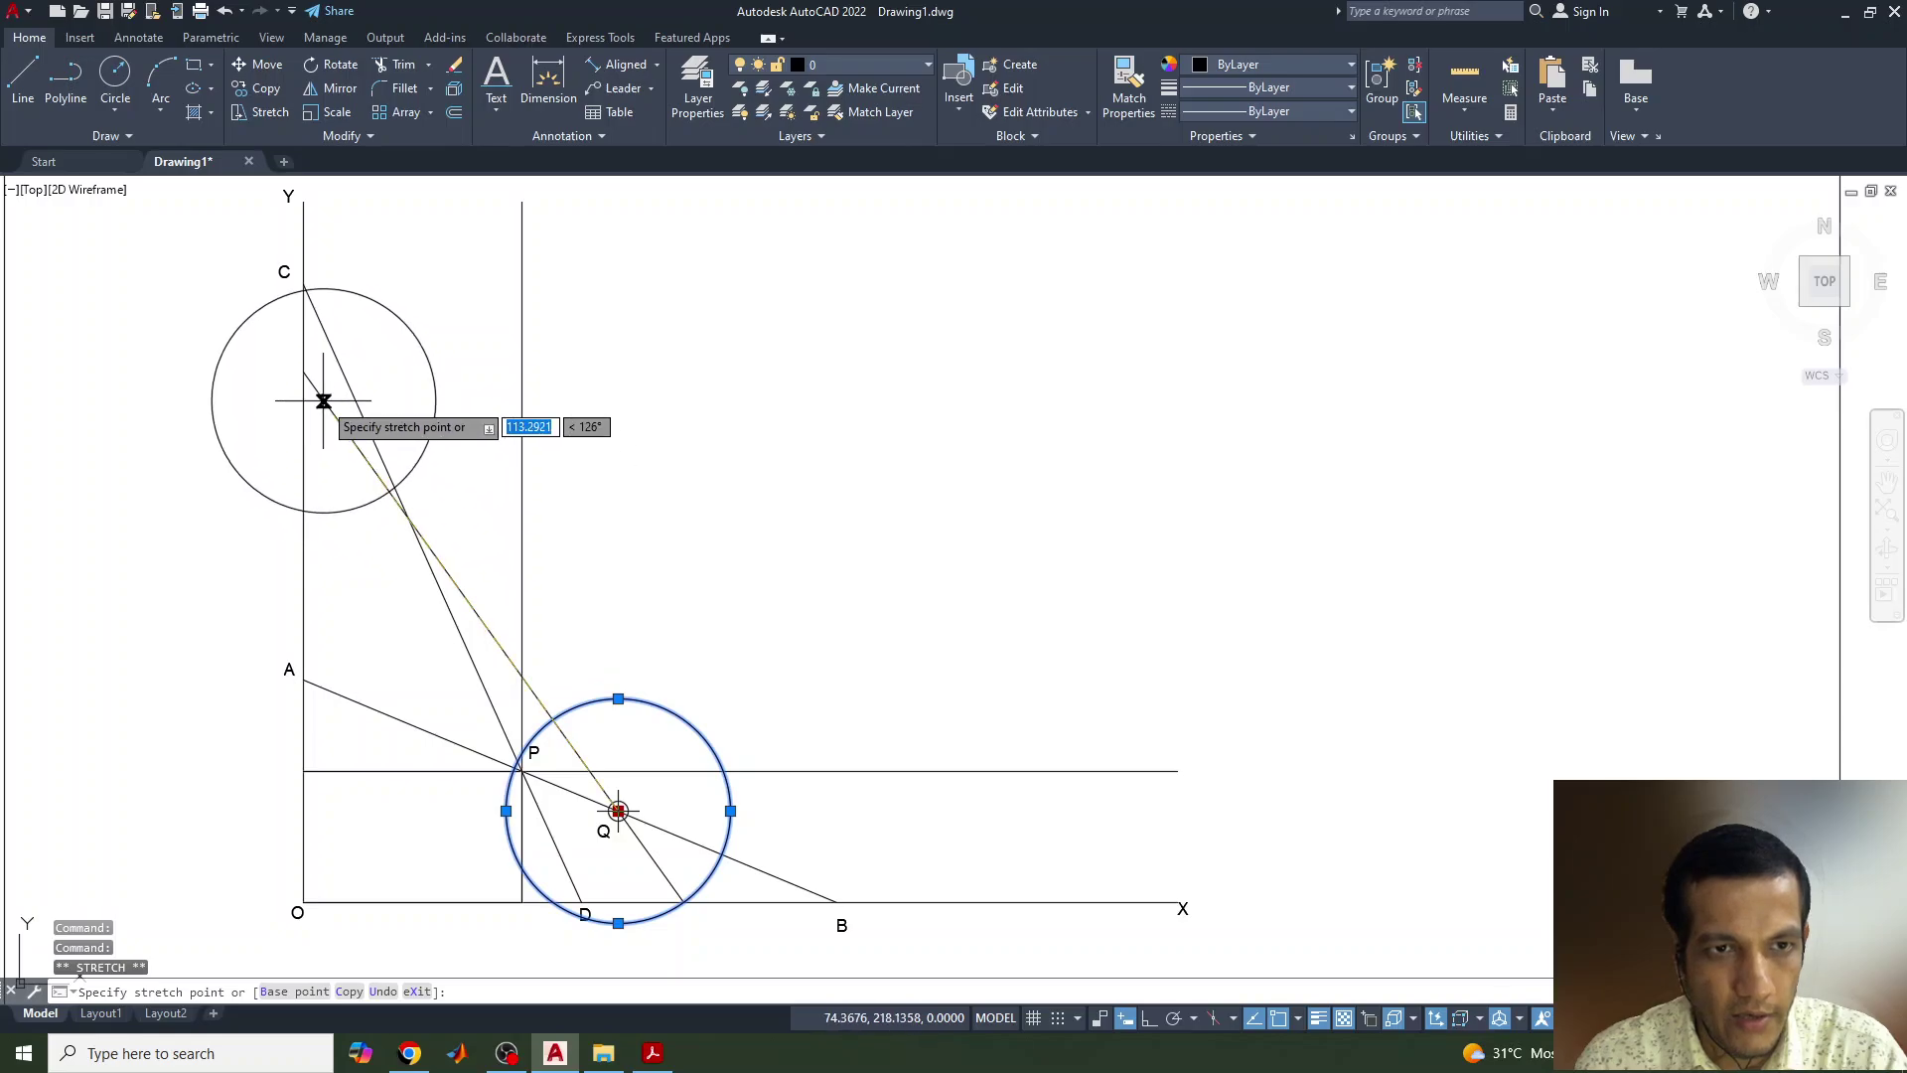
{"action": "left_click", "coordinate": [303, 373]}
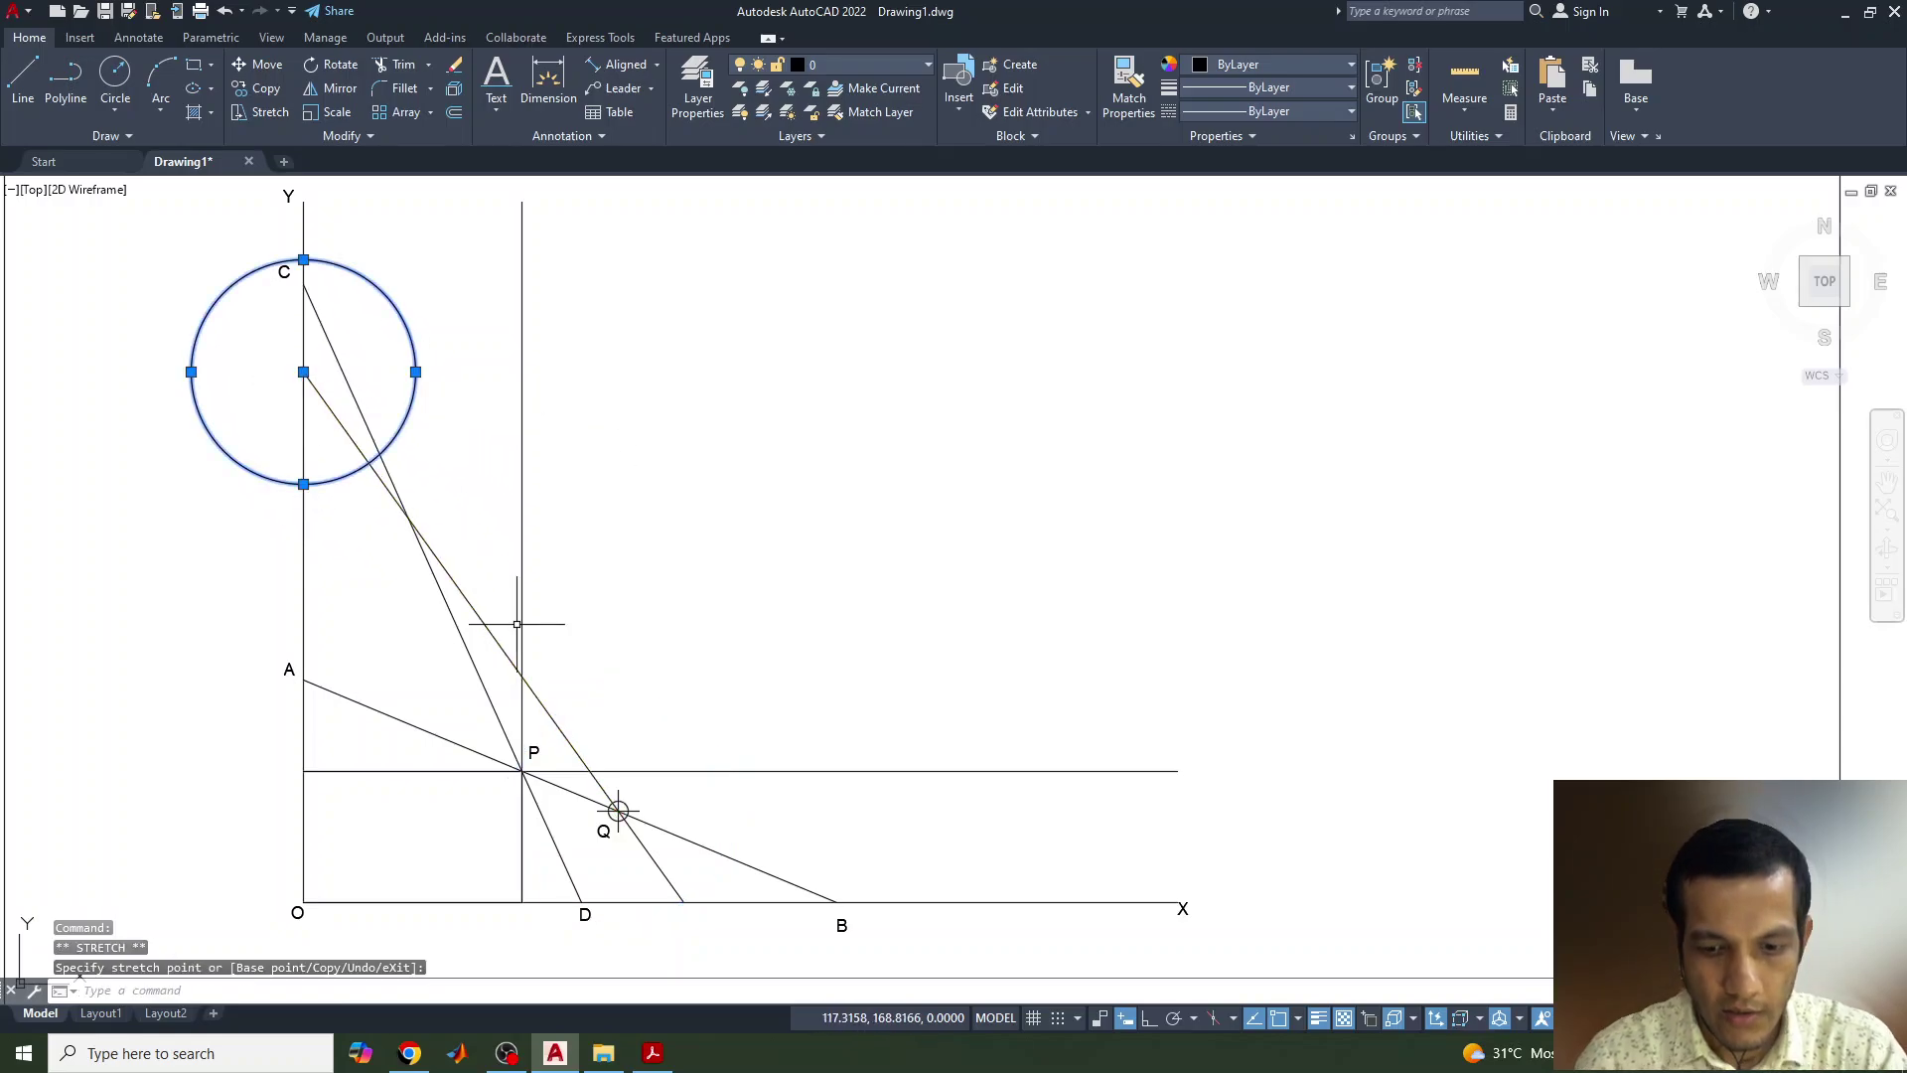
Step: Mark a point where the circle on the vertical axis crosses the upper line through Q
{"action": "type", "text": "PO"}
{"action": "key", "text": "Return"}
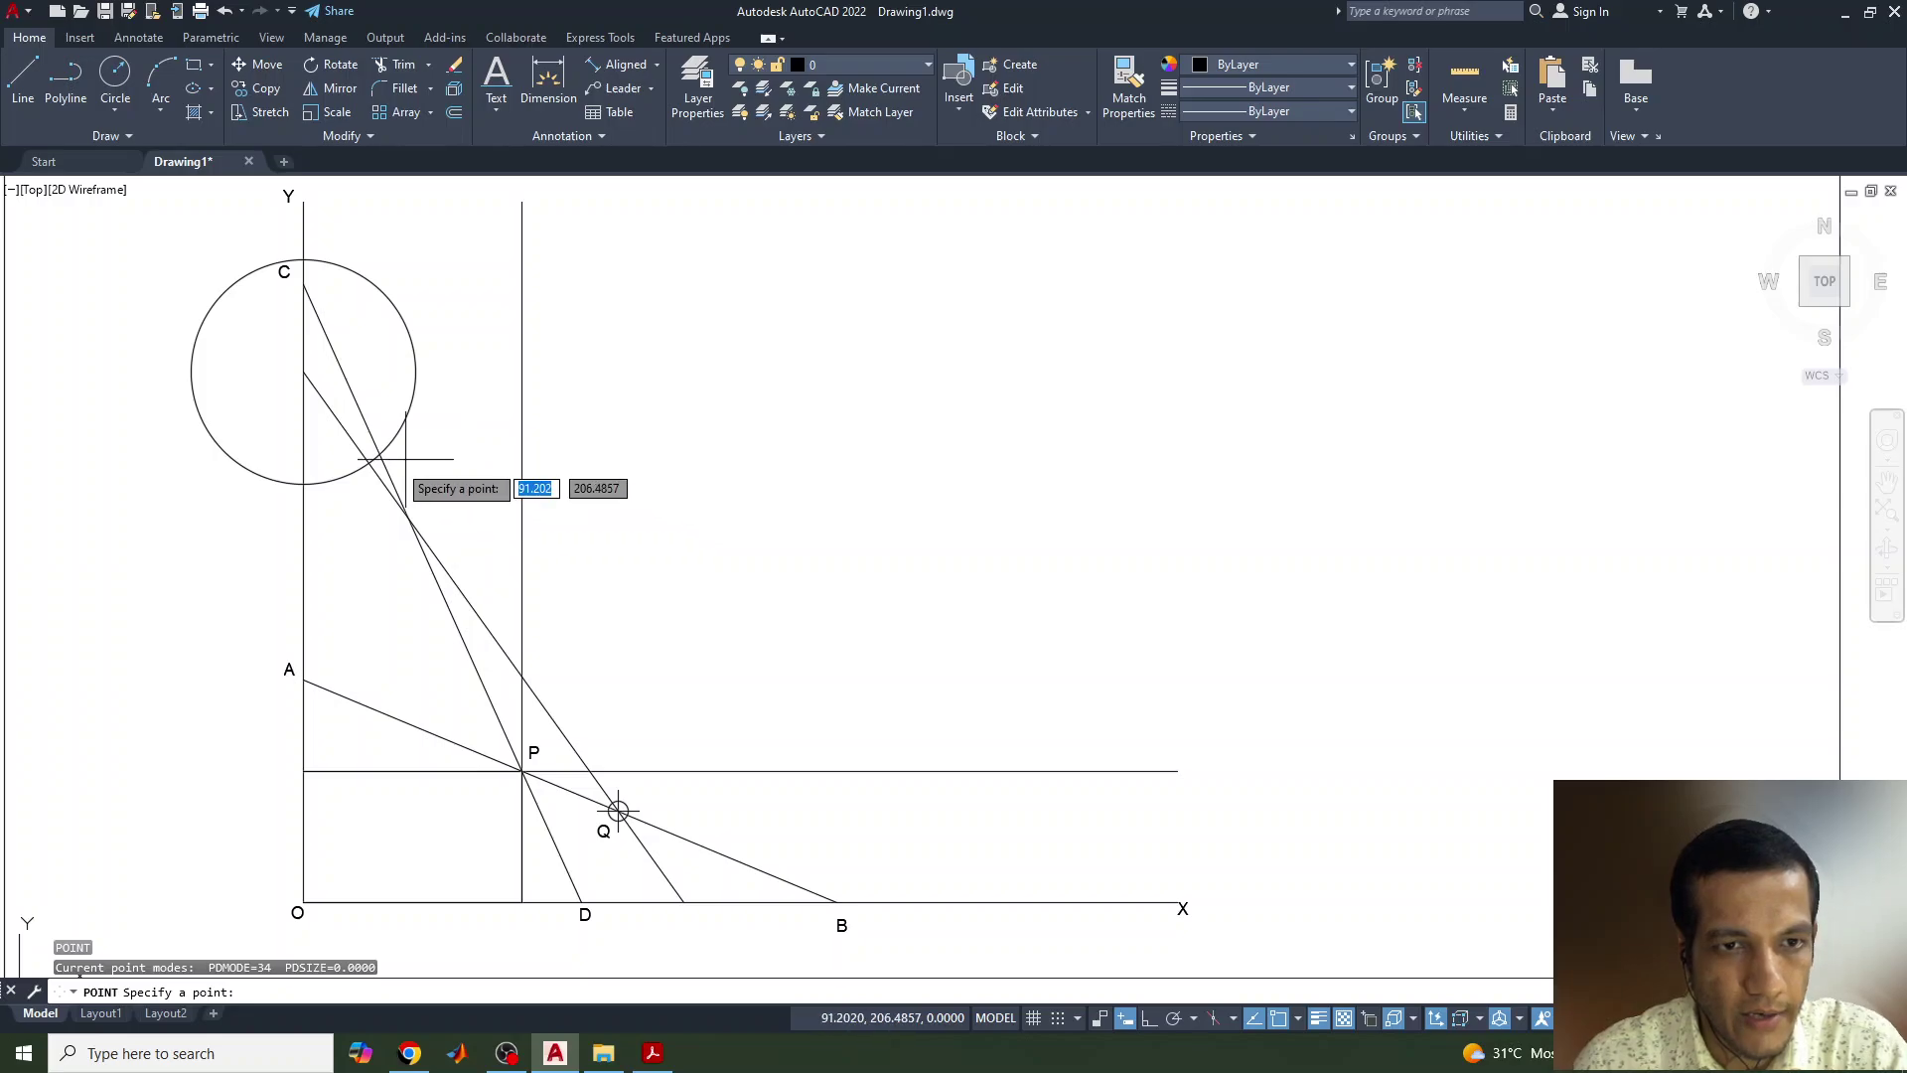
{"action": "left_click", "coordinate": [367, 464]}
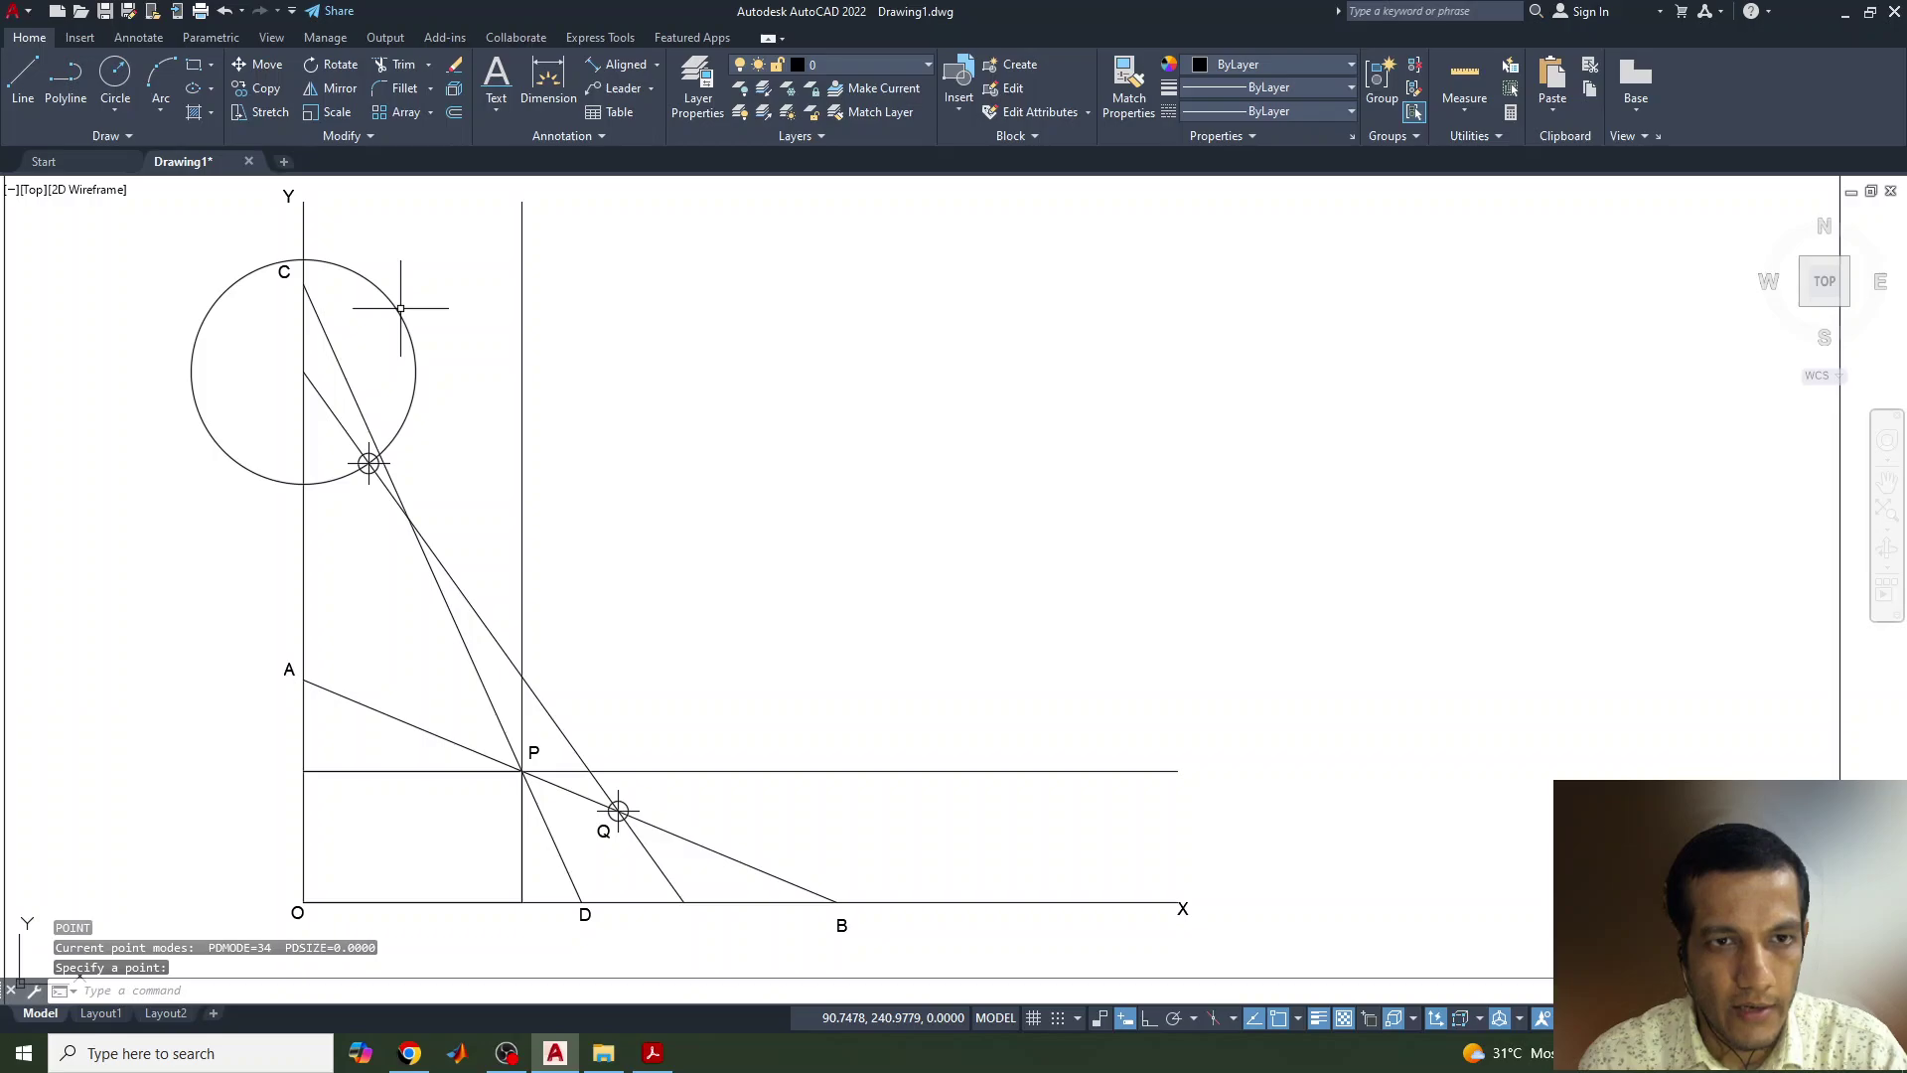
Step: Recentre the circle at P, resize it to pass through D, and move its centre to C
{"action": "left_click", "coordinate": [400, 307]}
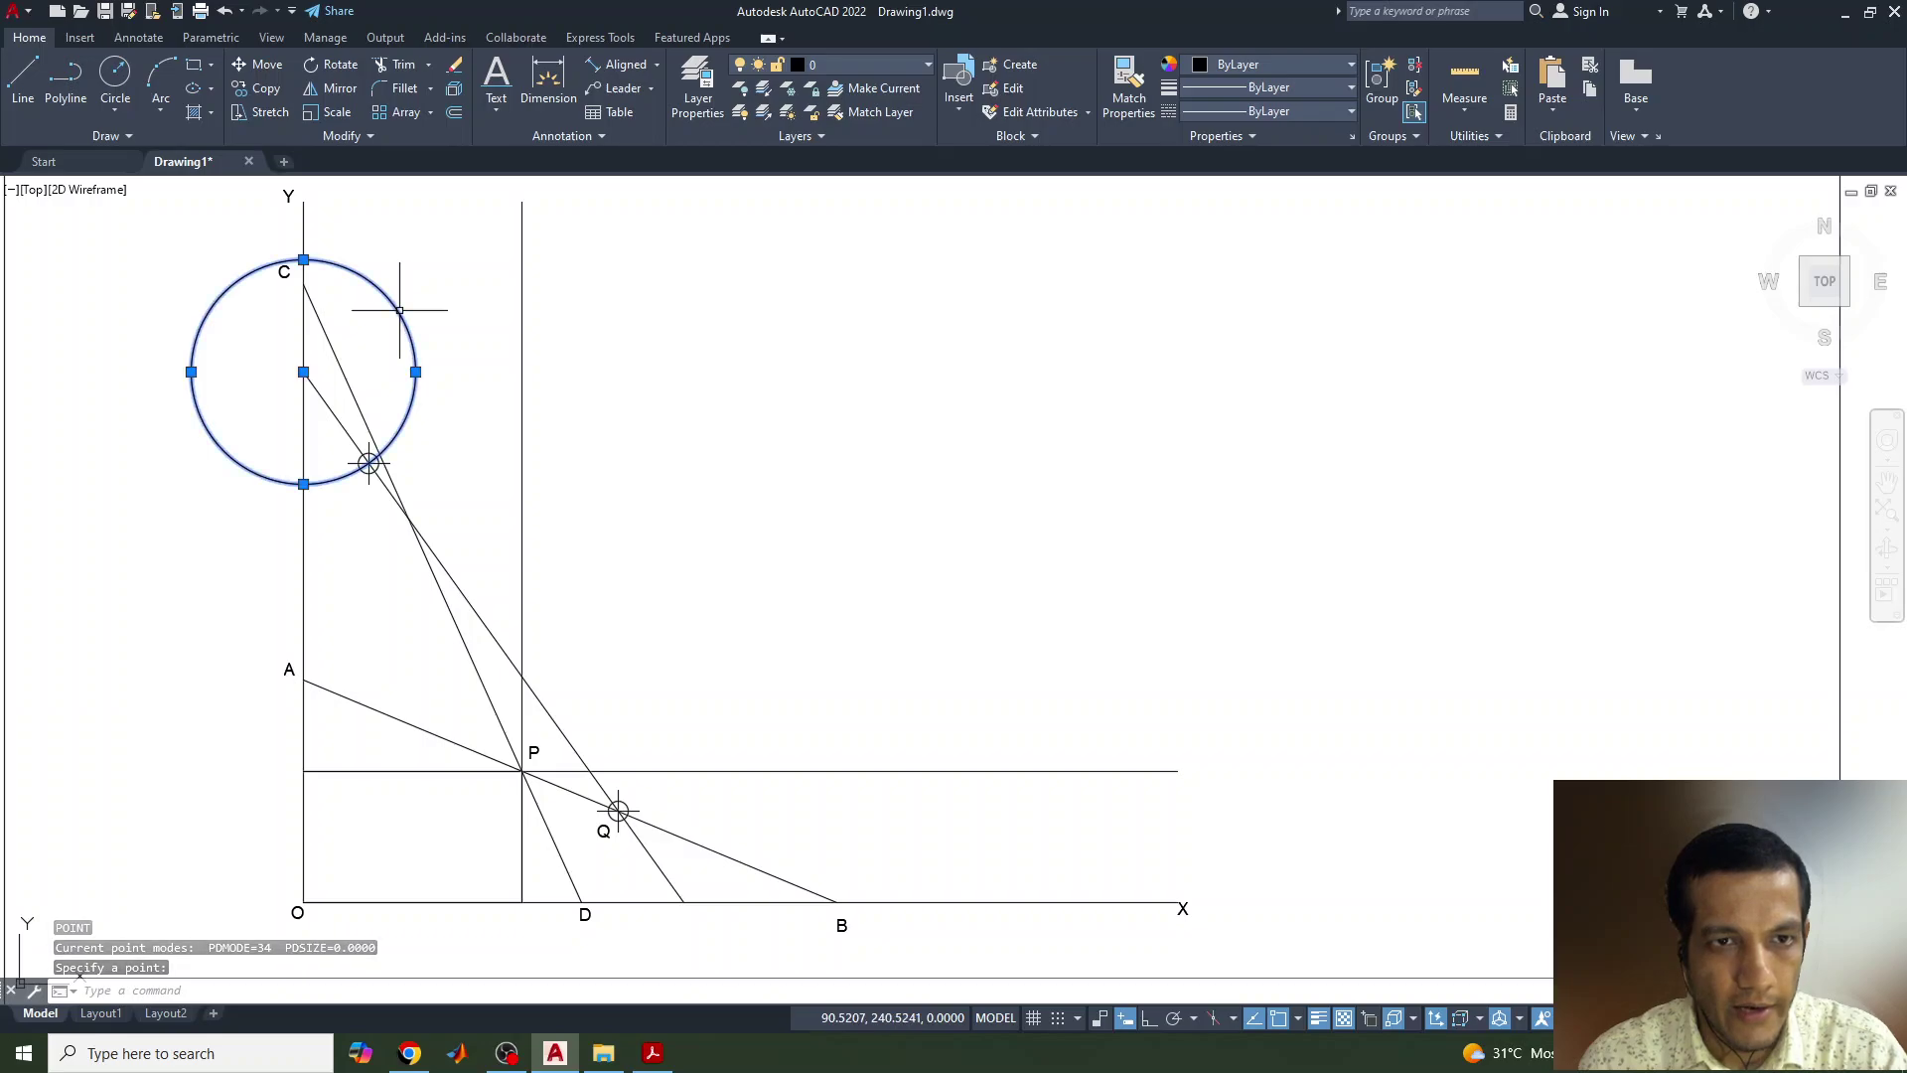
{"action": "left_click", "coordinate": [303, 371]}
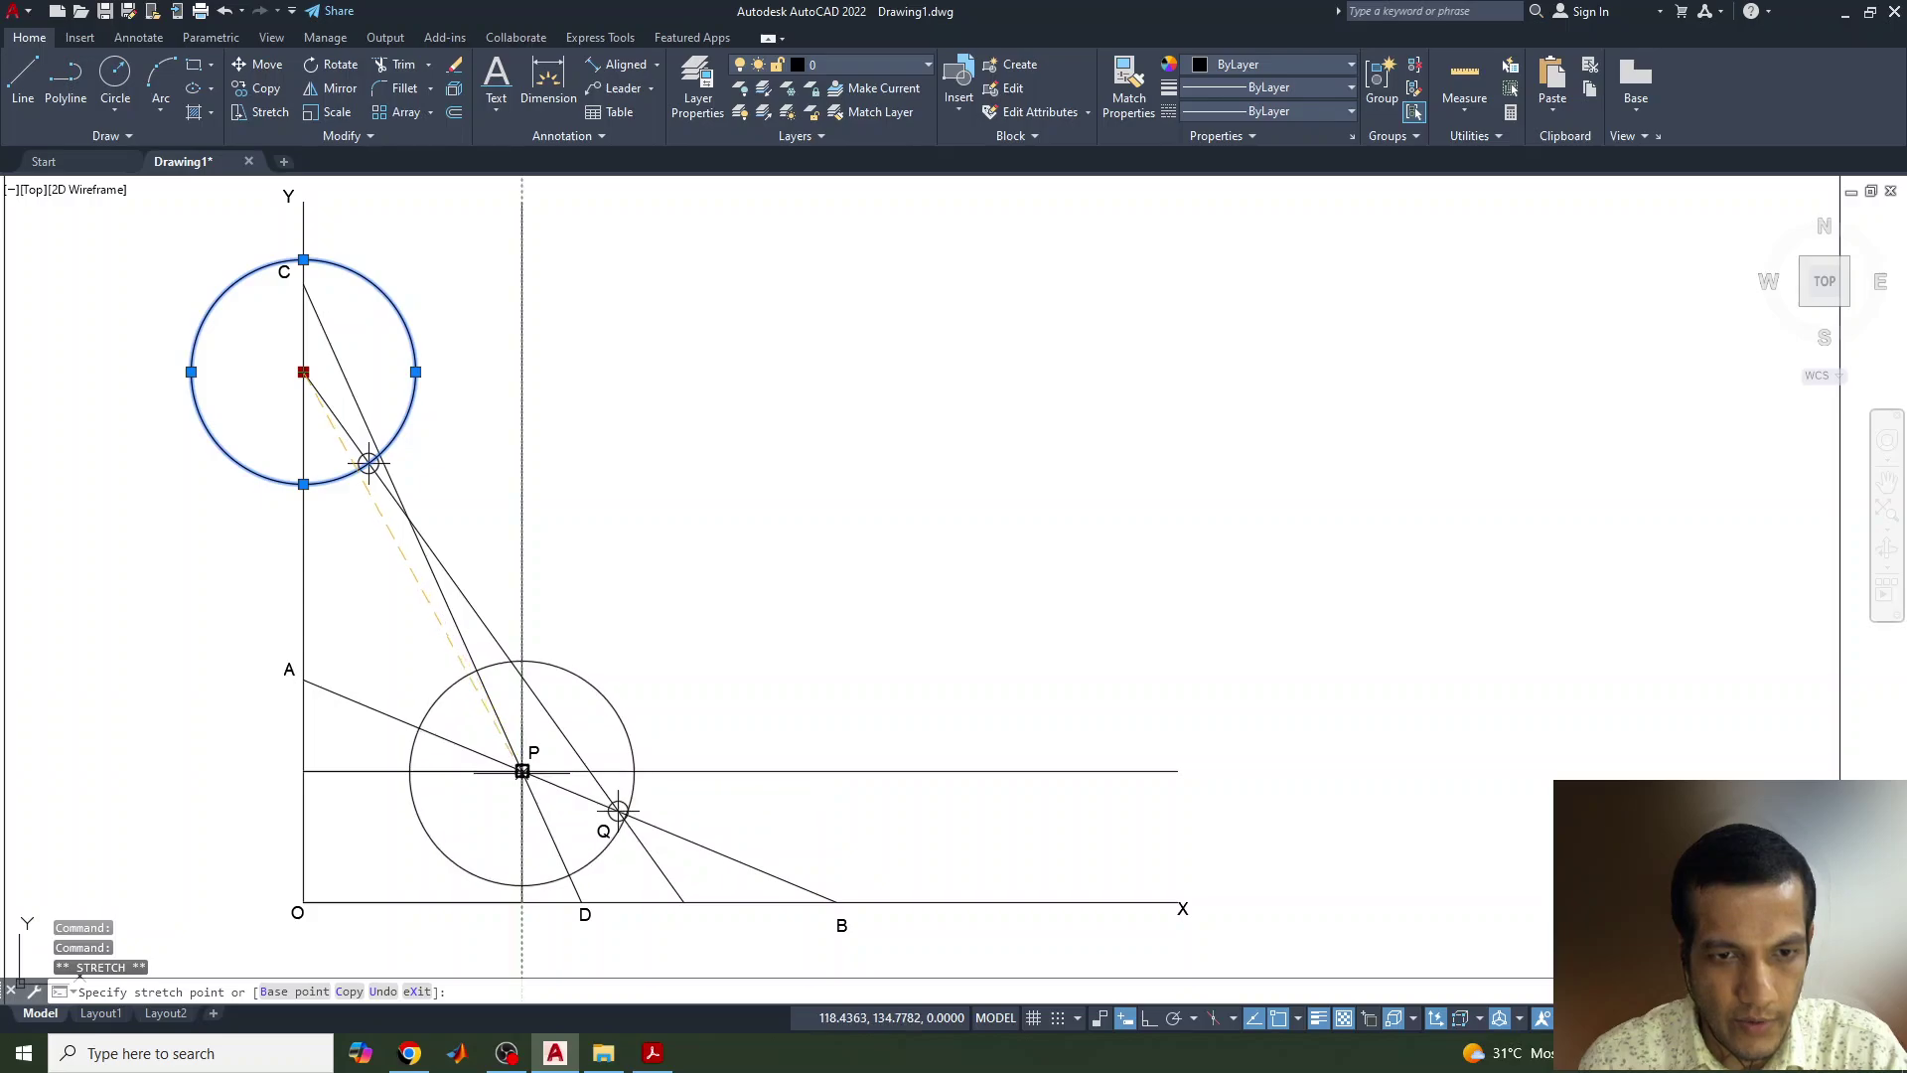
{"action": "left_click", "coordinate": [522, 771]}
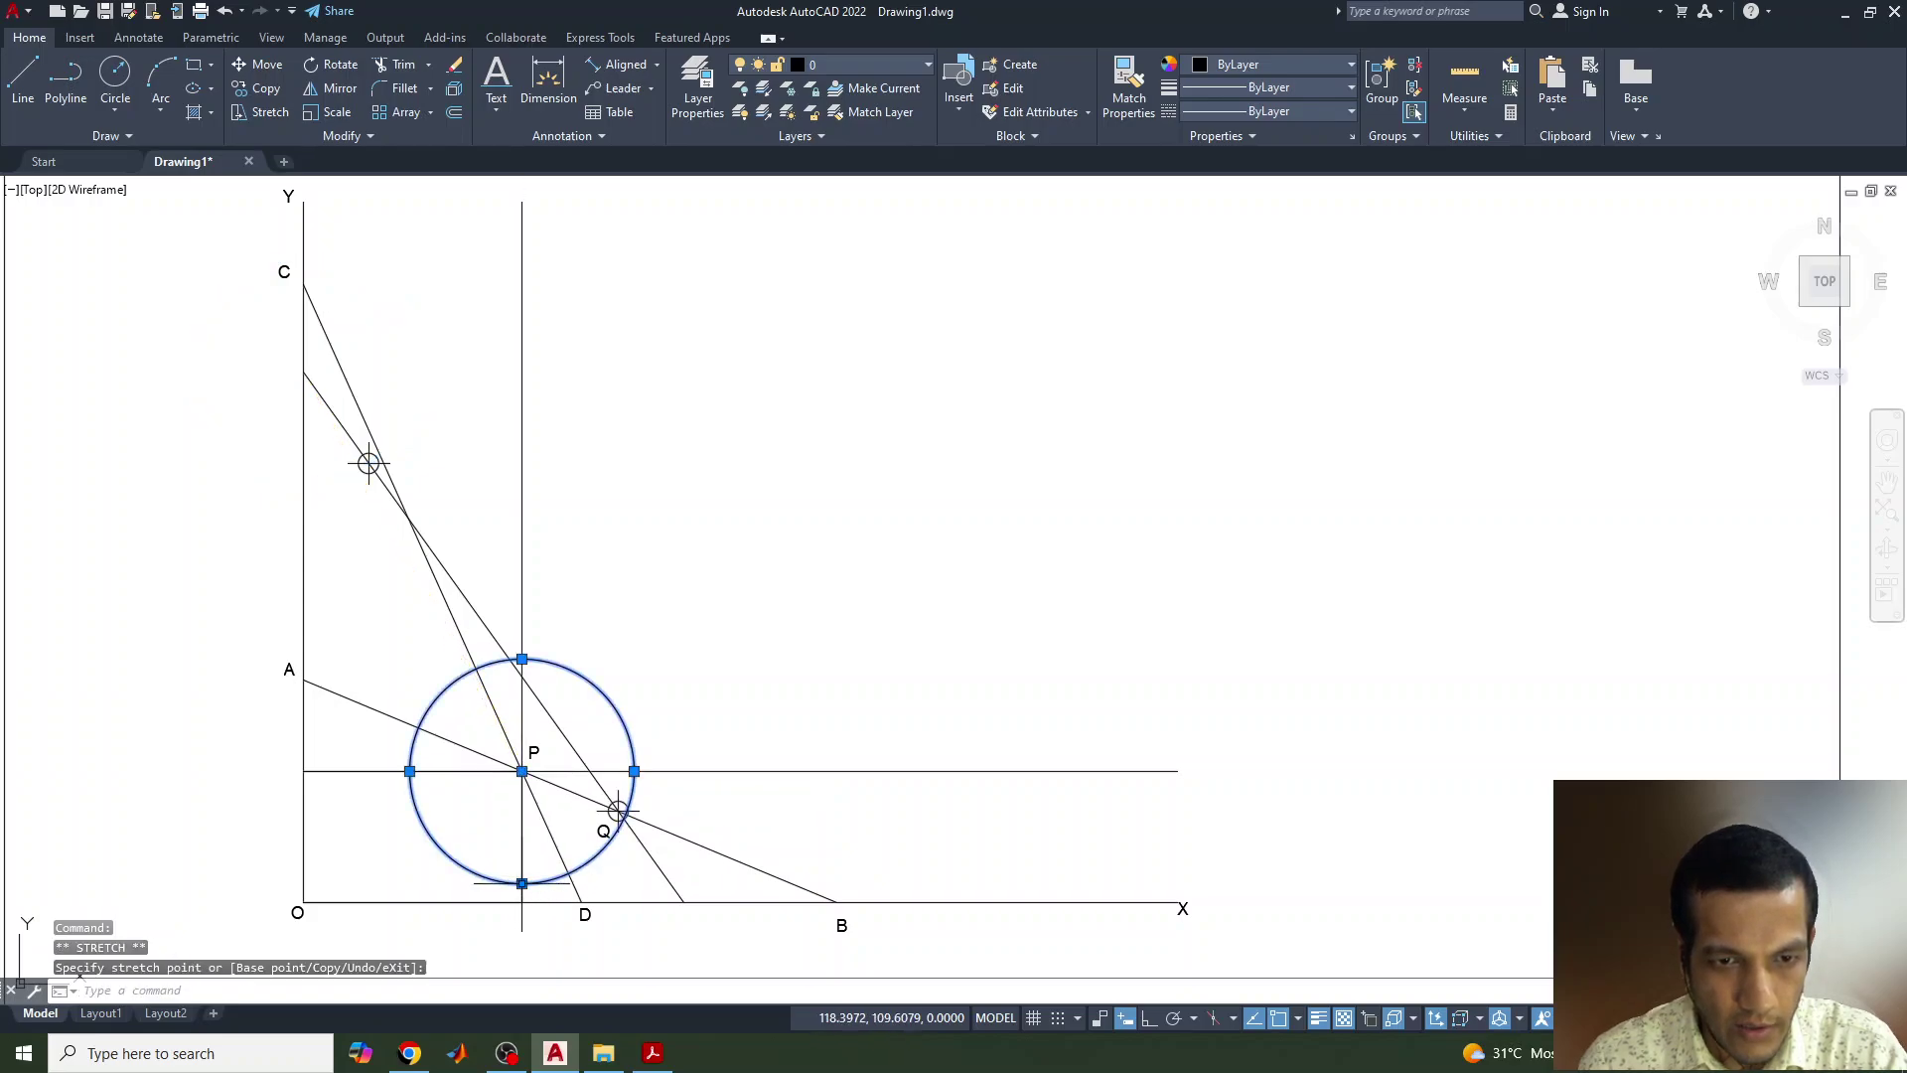
{"action": "left_click", "coordinate": [581, 899]}
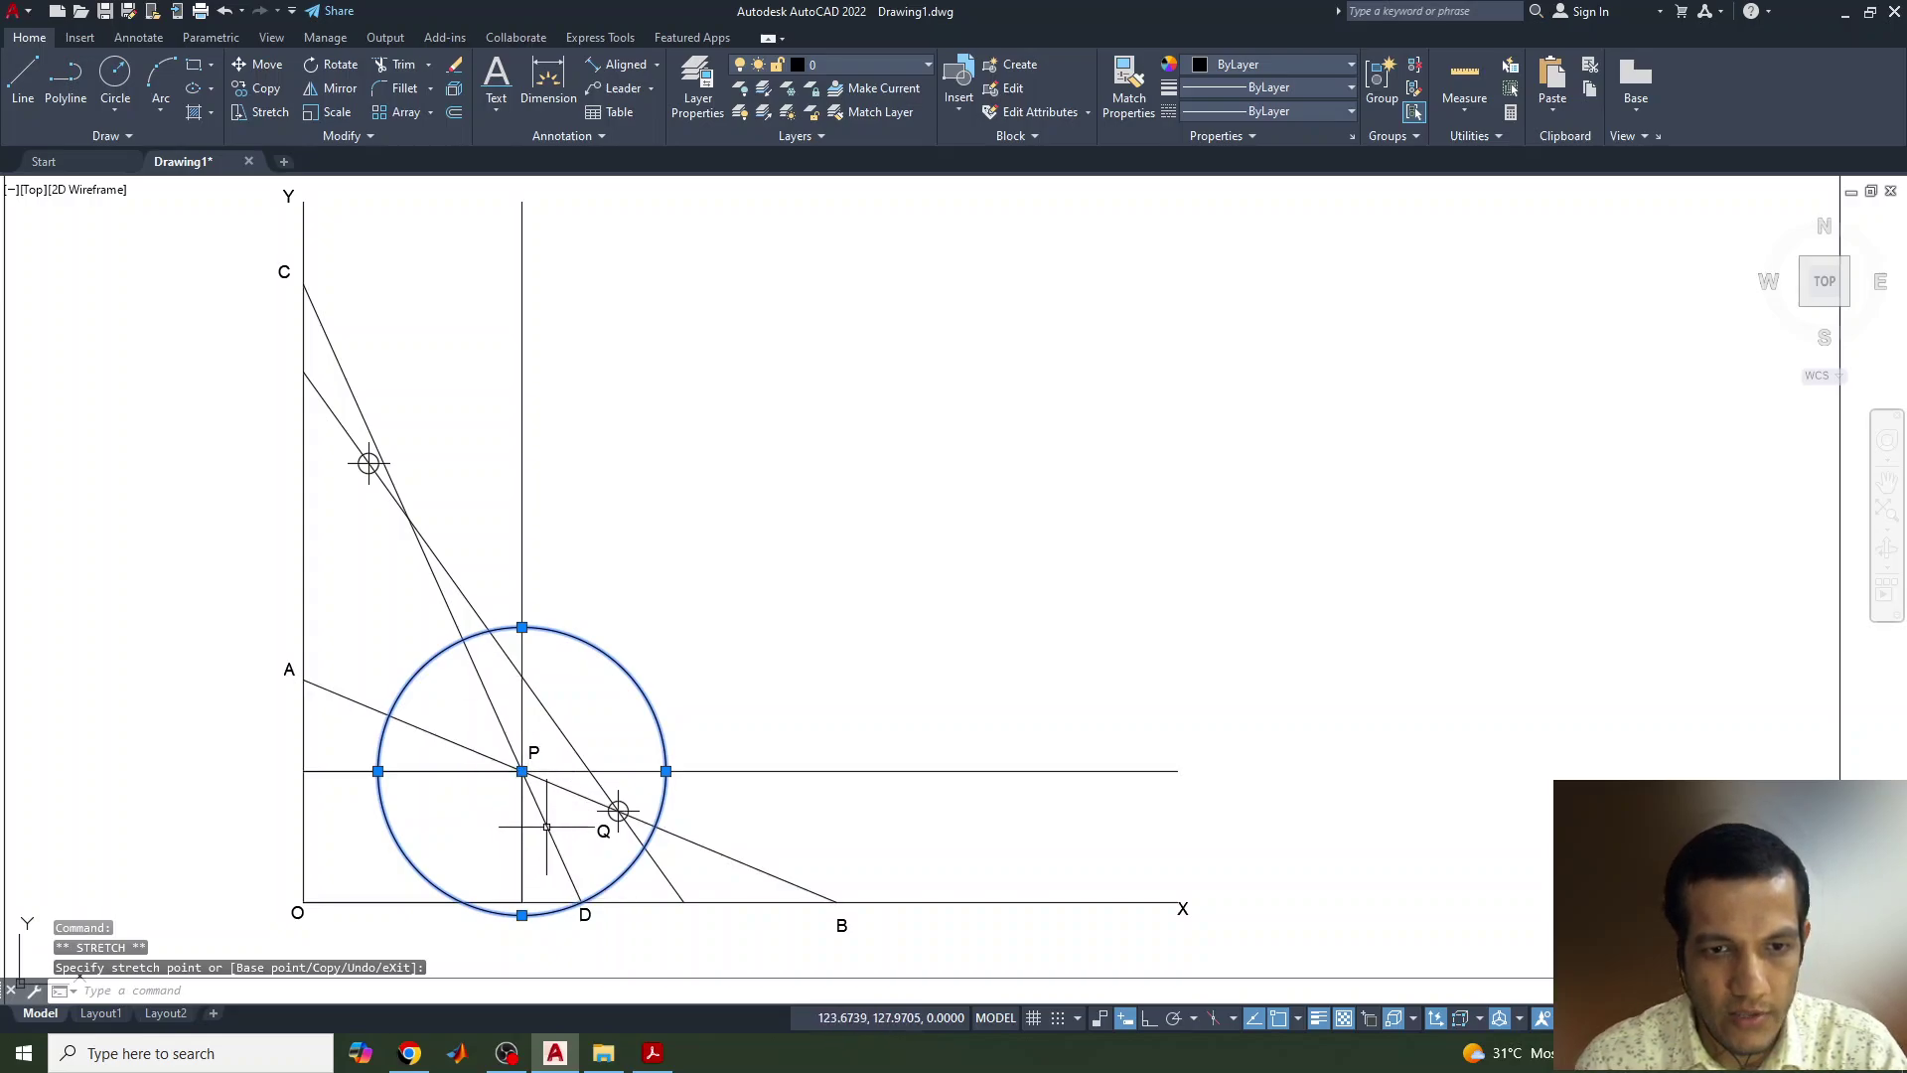
{"action": "left_click", "coordinate": [521, 771]}
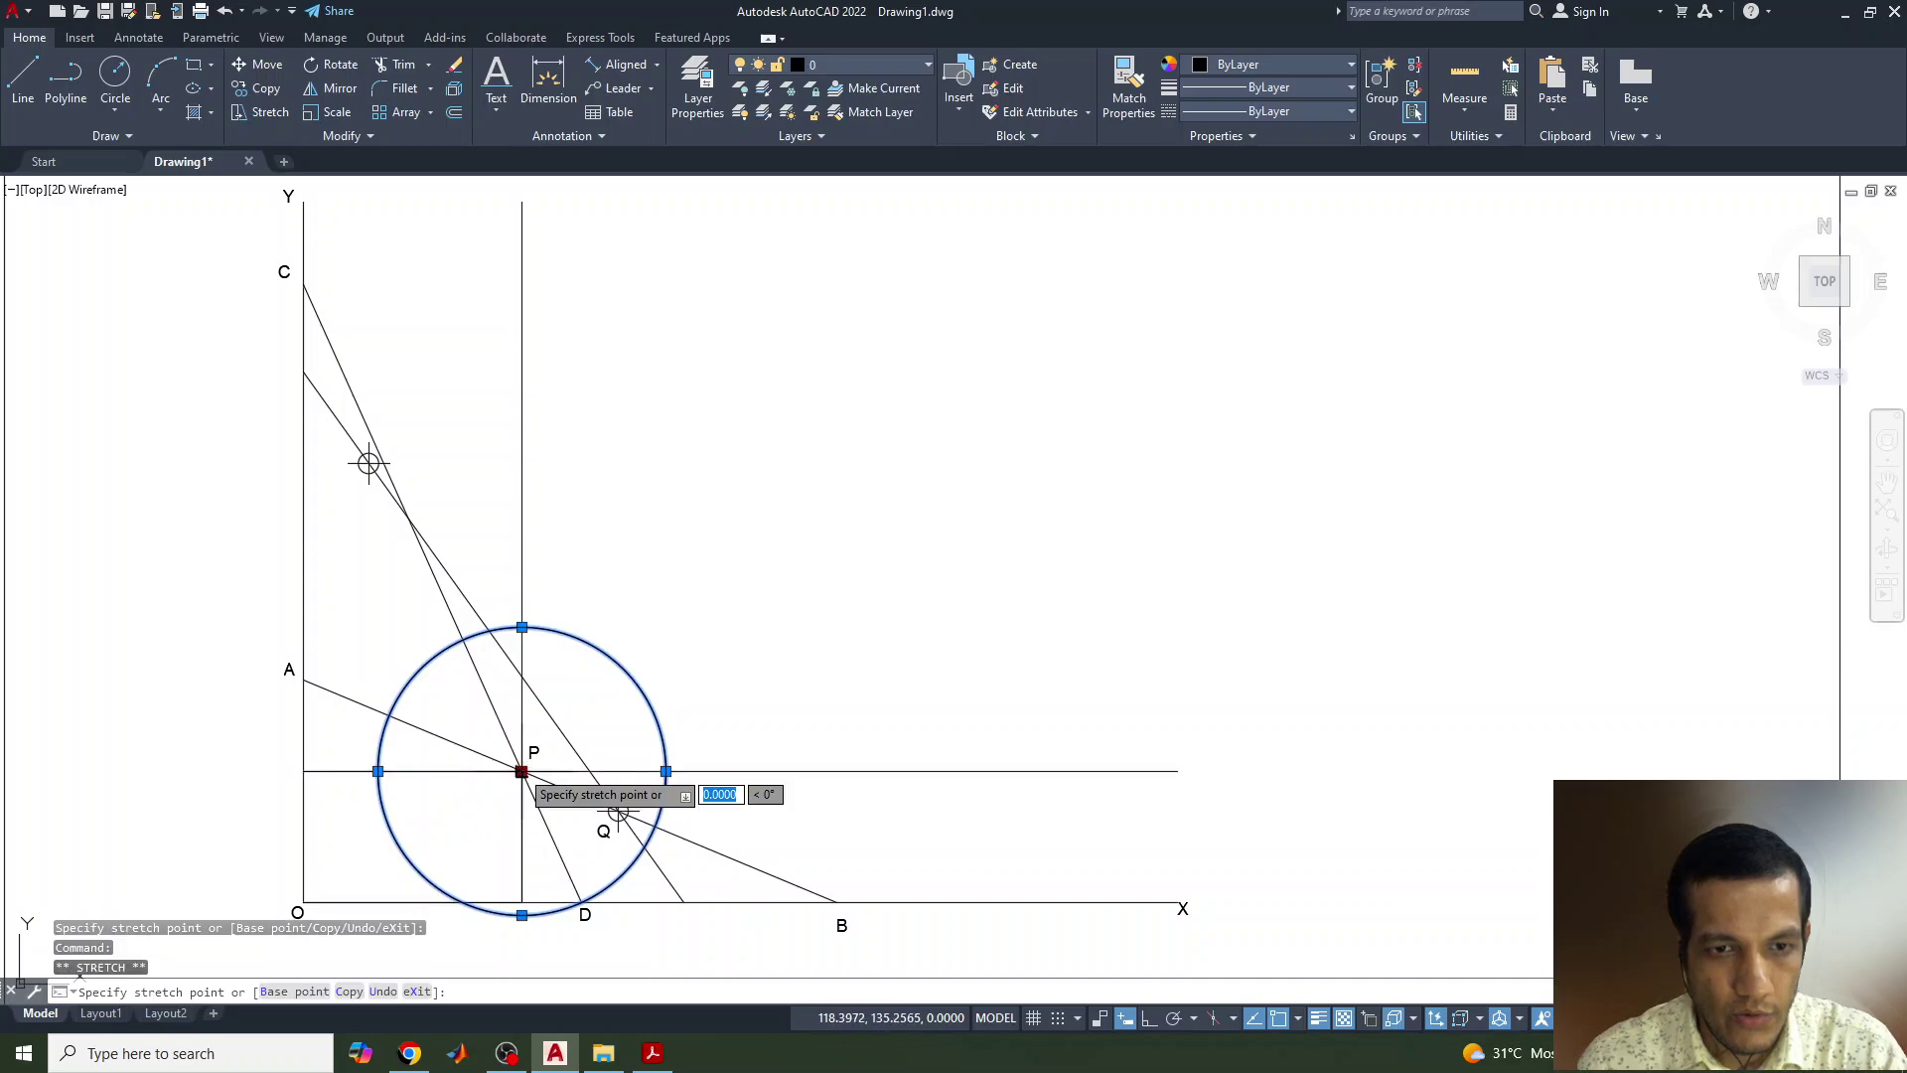
{"action": "left_click", "coordinate": [308, 296]}
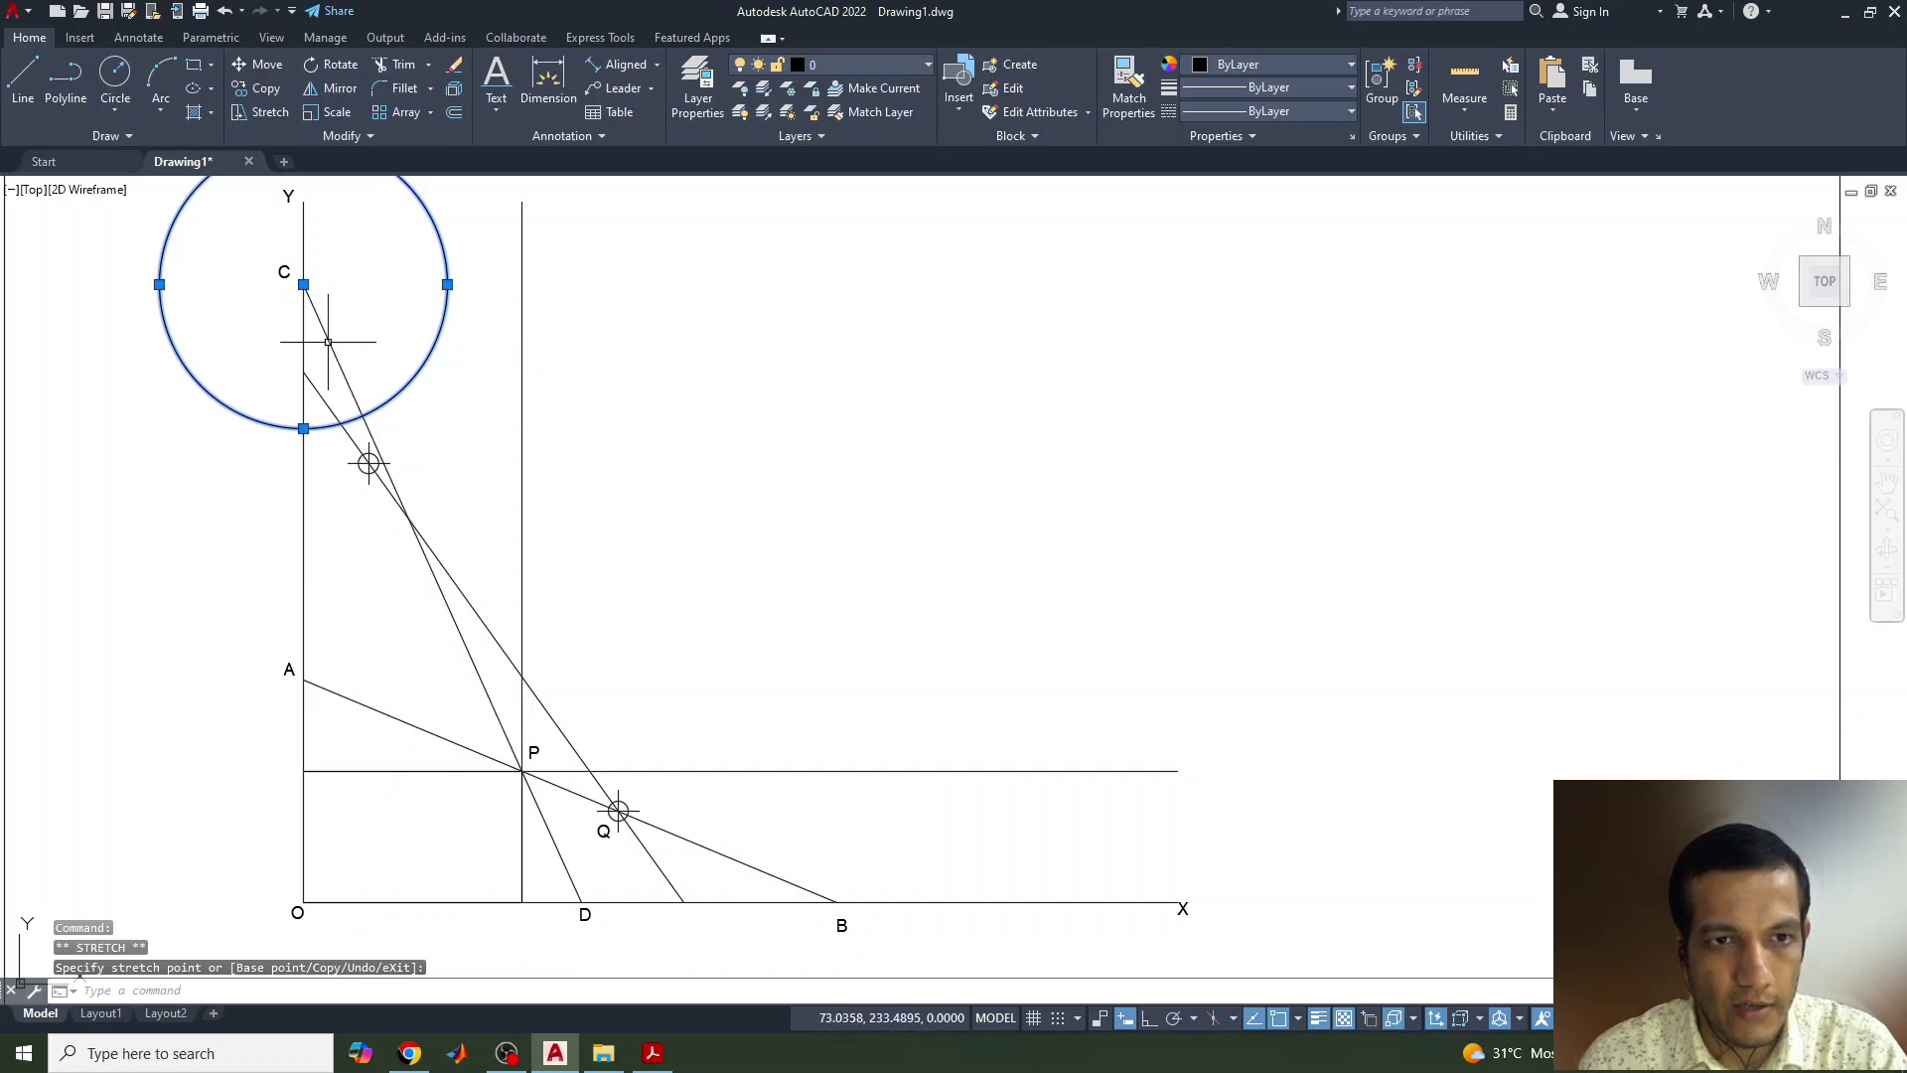
Step: Mark a point where the circle centred at C crosses line CD, and delete the circle
{"action": "type", "text": "po"}
{"action": "key", "text": "Return"}
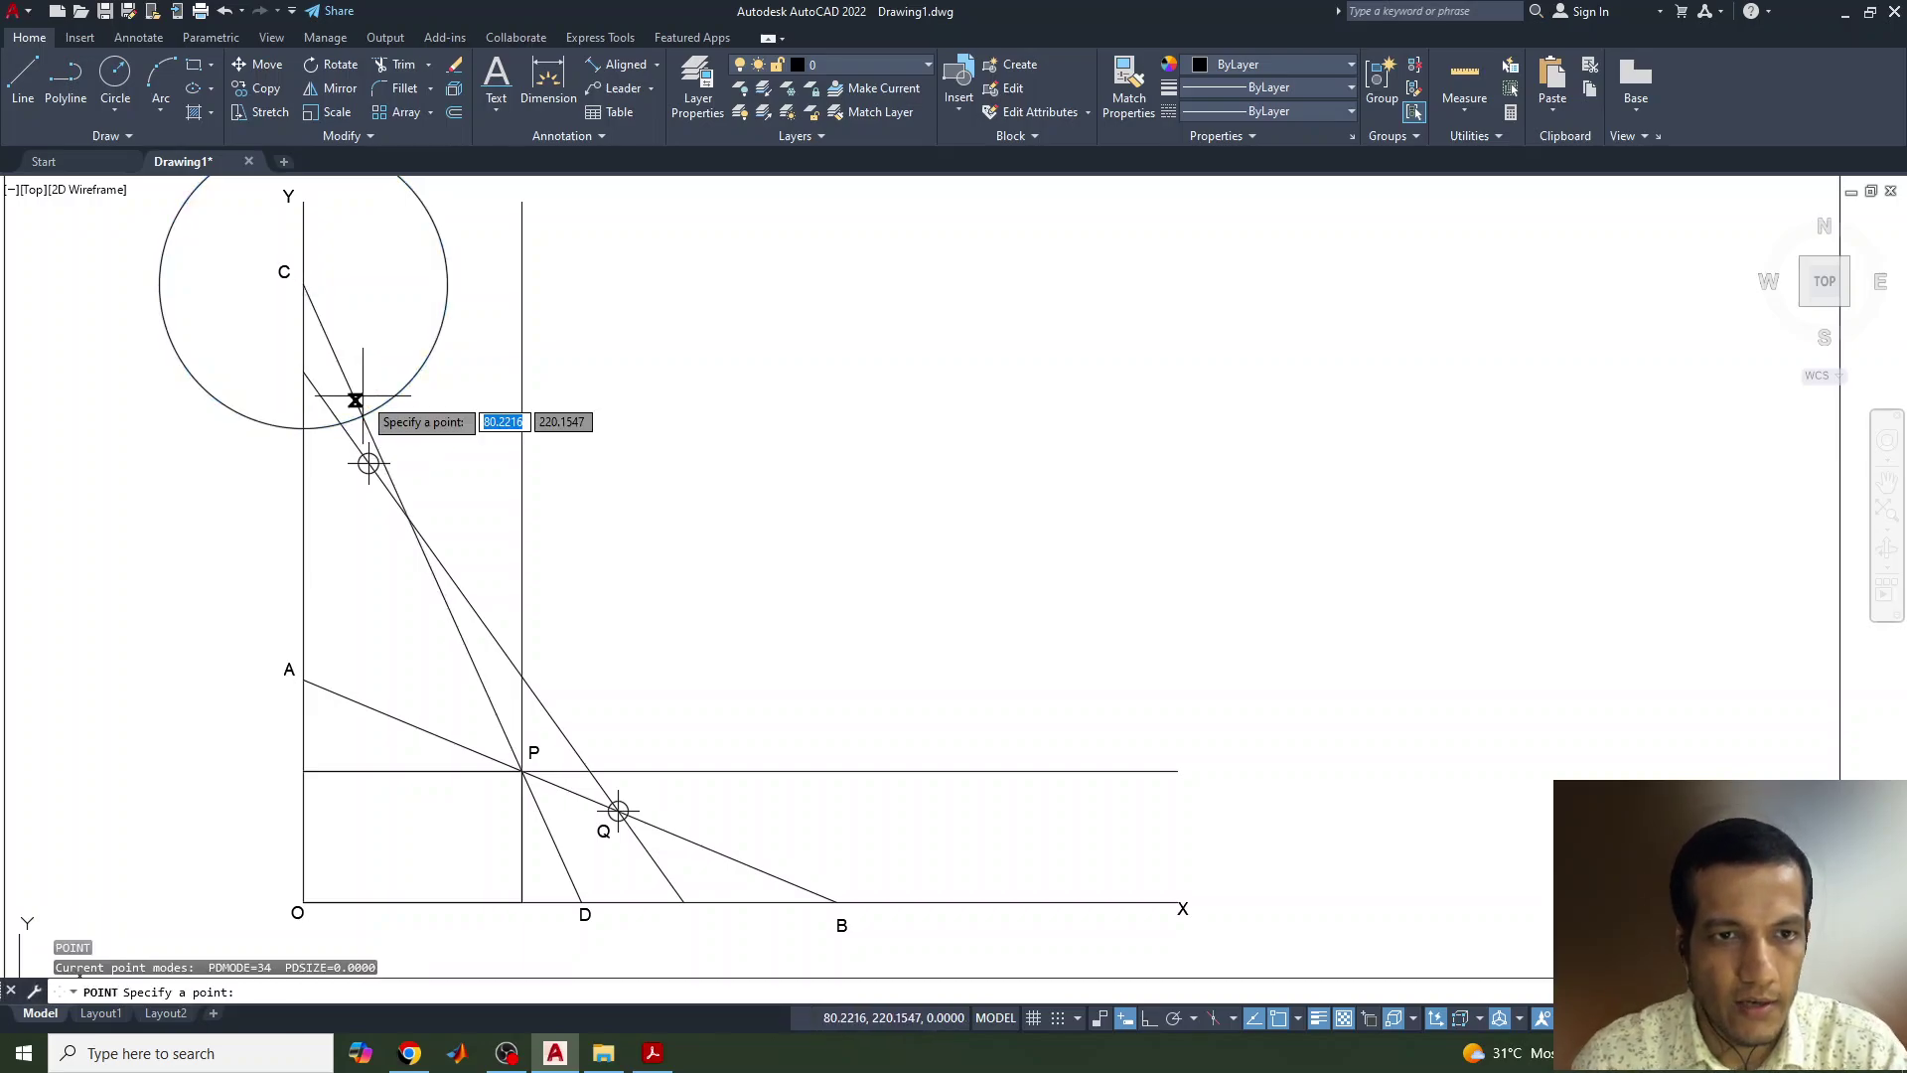
{"action": "left_click", "coordinate": [367, 412]}
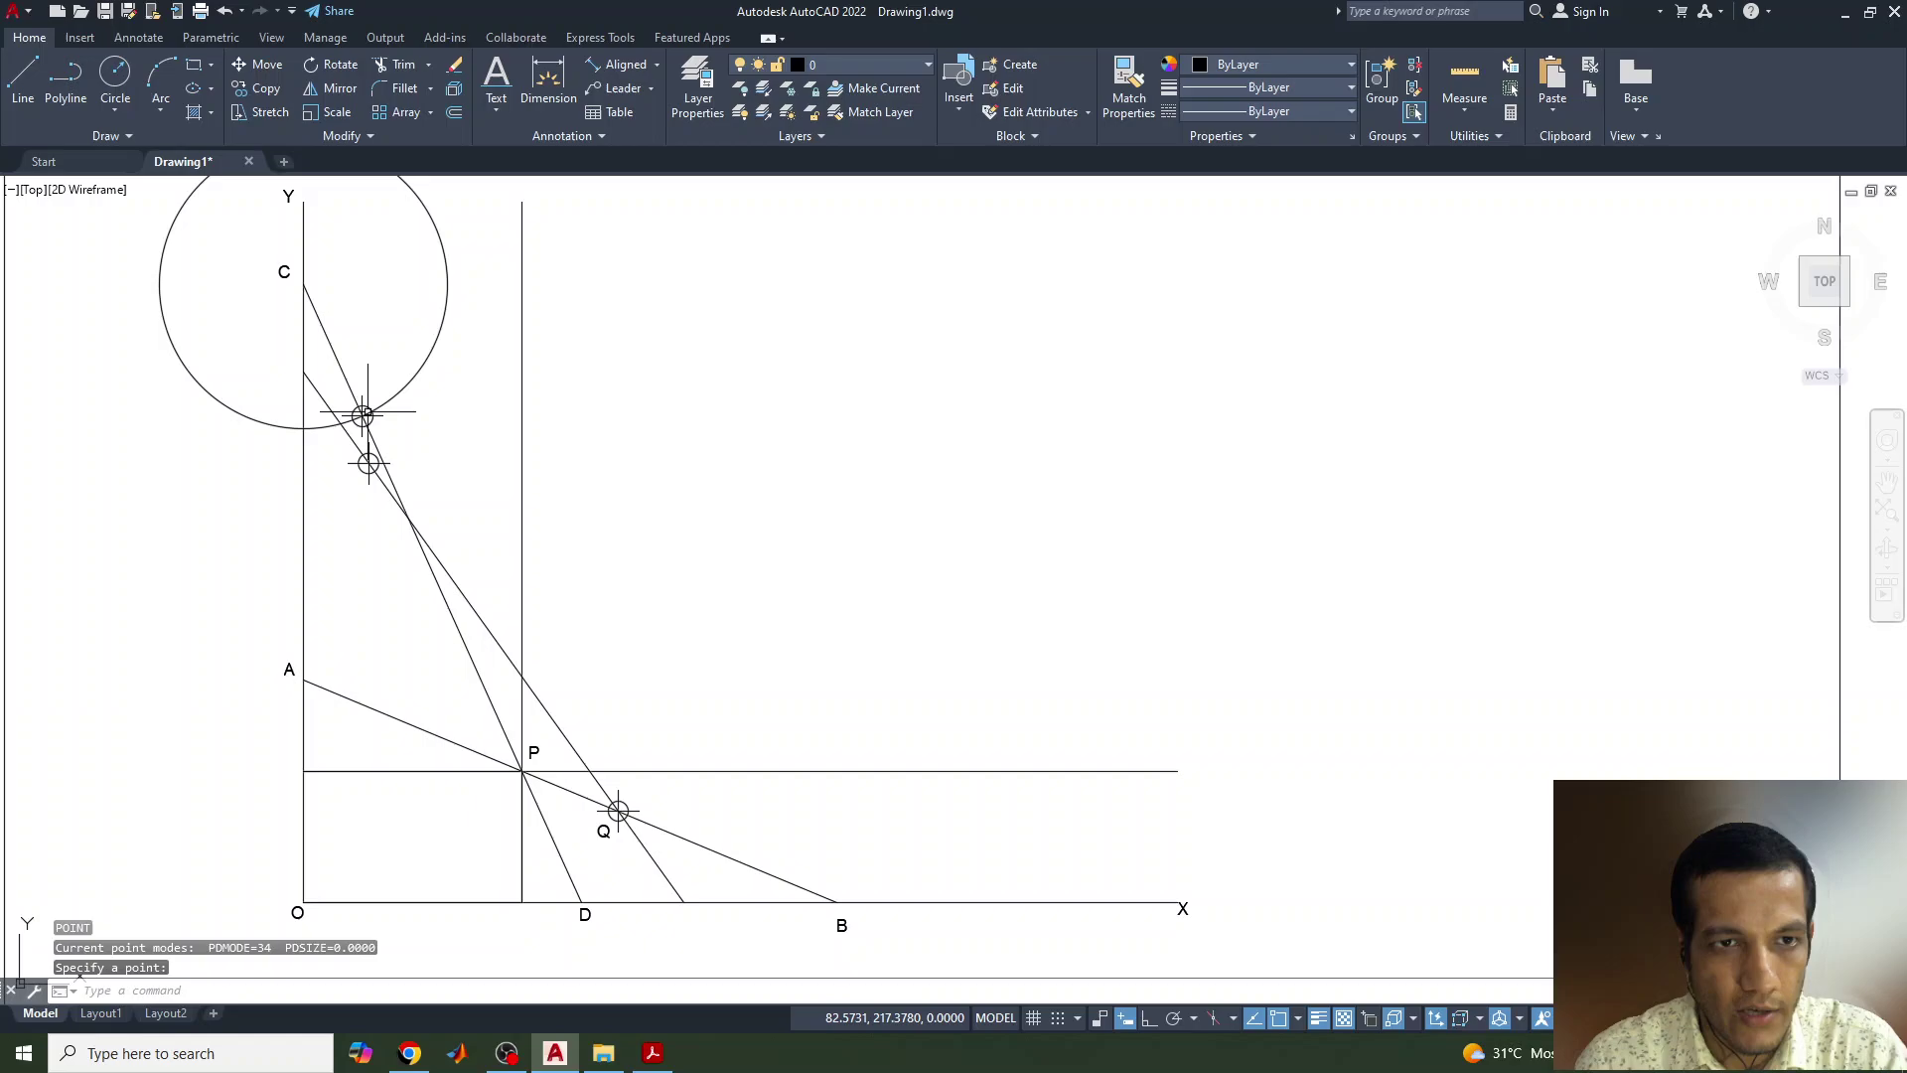
{"action": "key", "text": "Escape"}
{"action": "left_click", "coordinate": [414, 377]}
{"action": "key", "text": "Delete"}
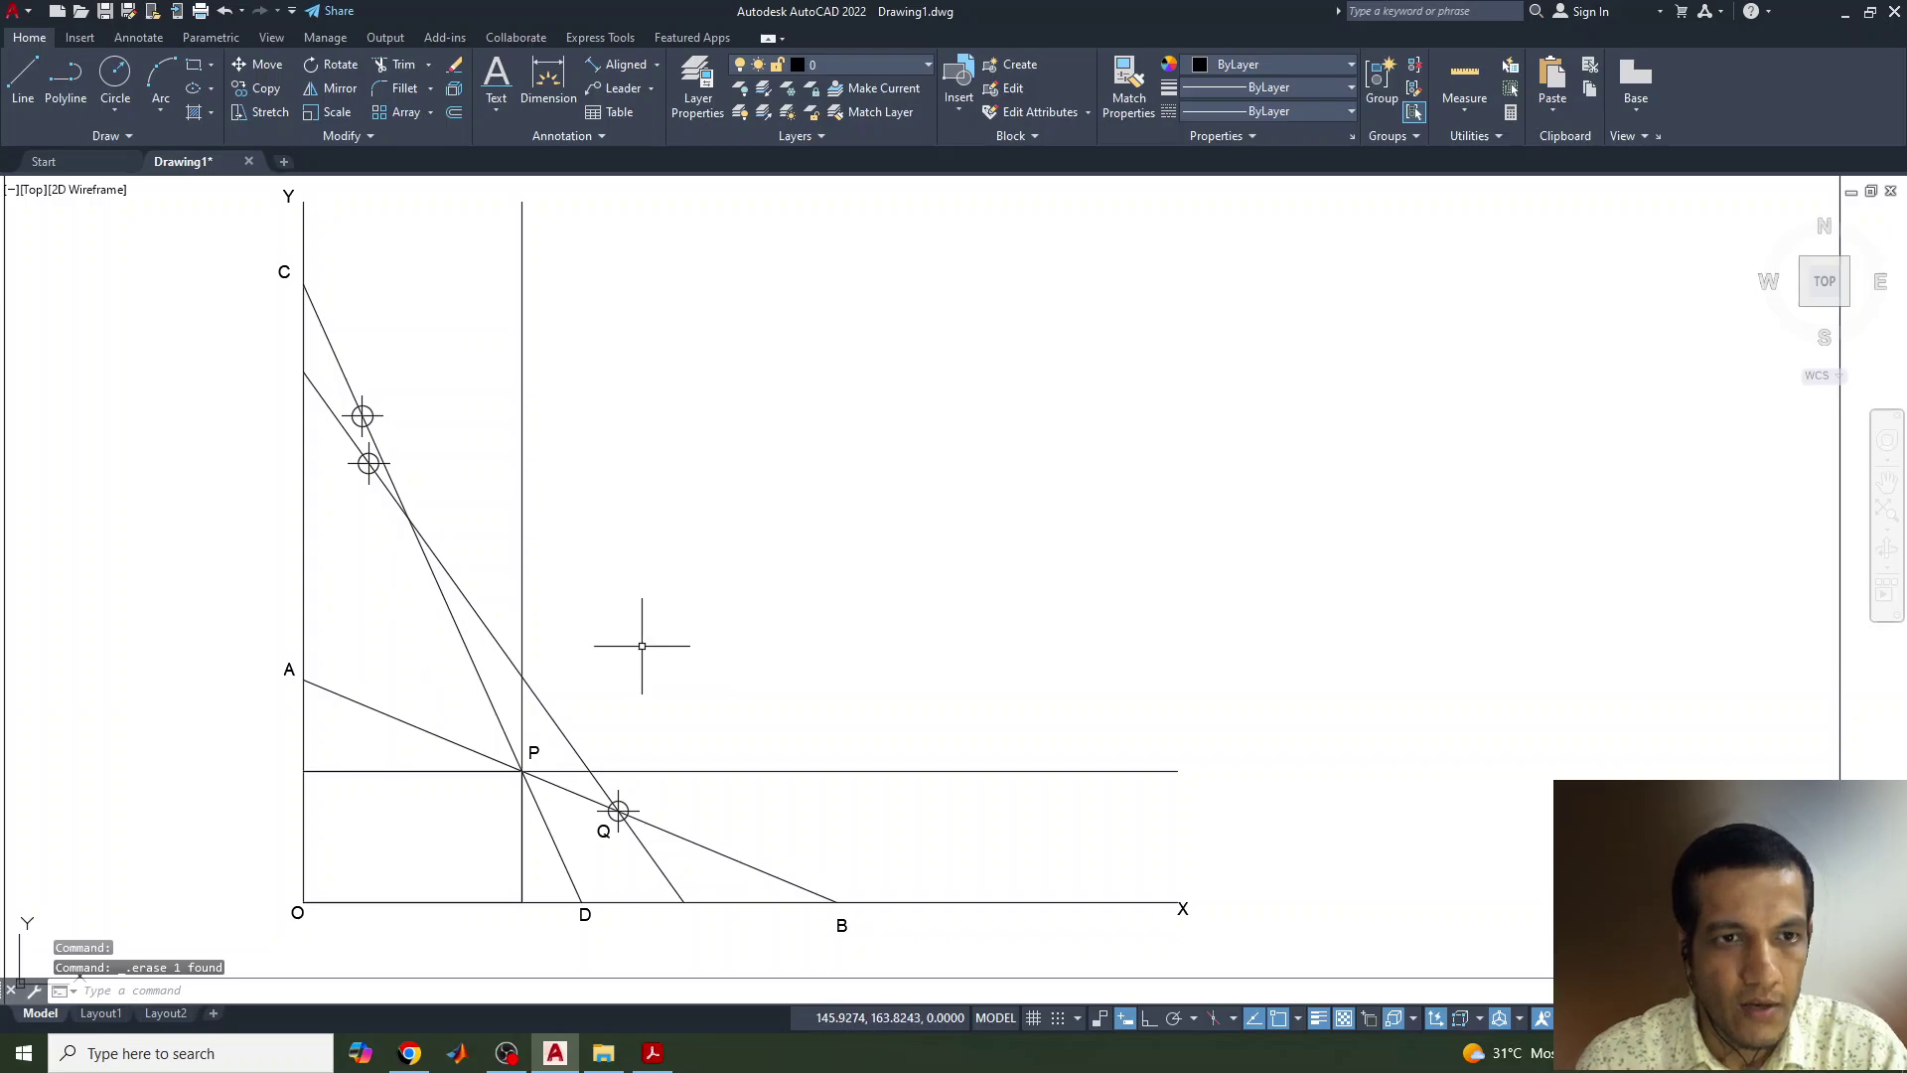
Step: Draw another line through Q, from a point on the vertical axis midway between C and A to the horizontal axis
{"action": "left_click", "coordinate": [23, 77]}
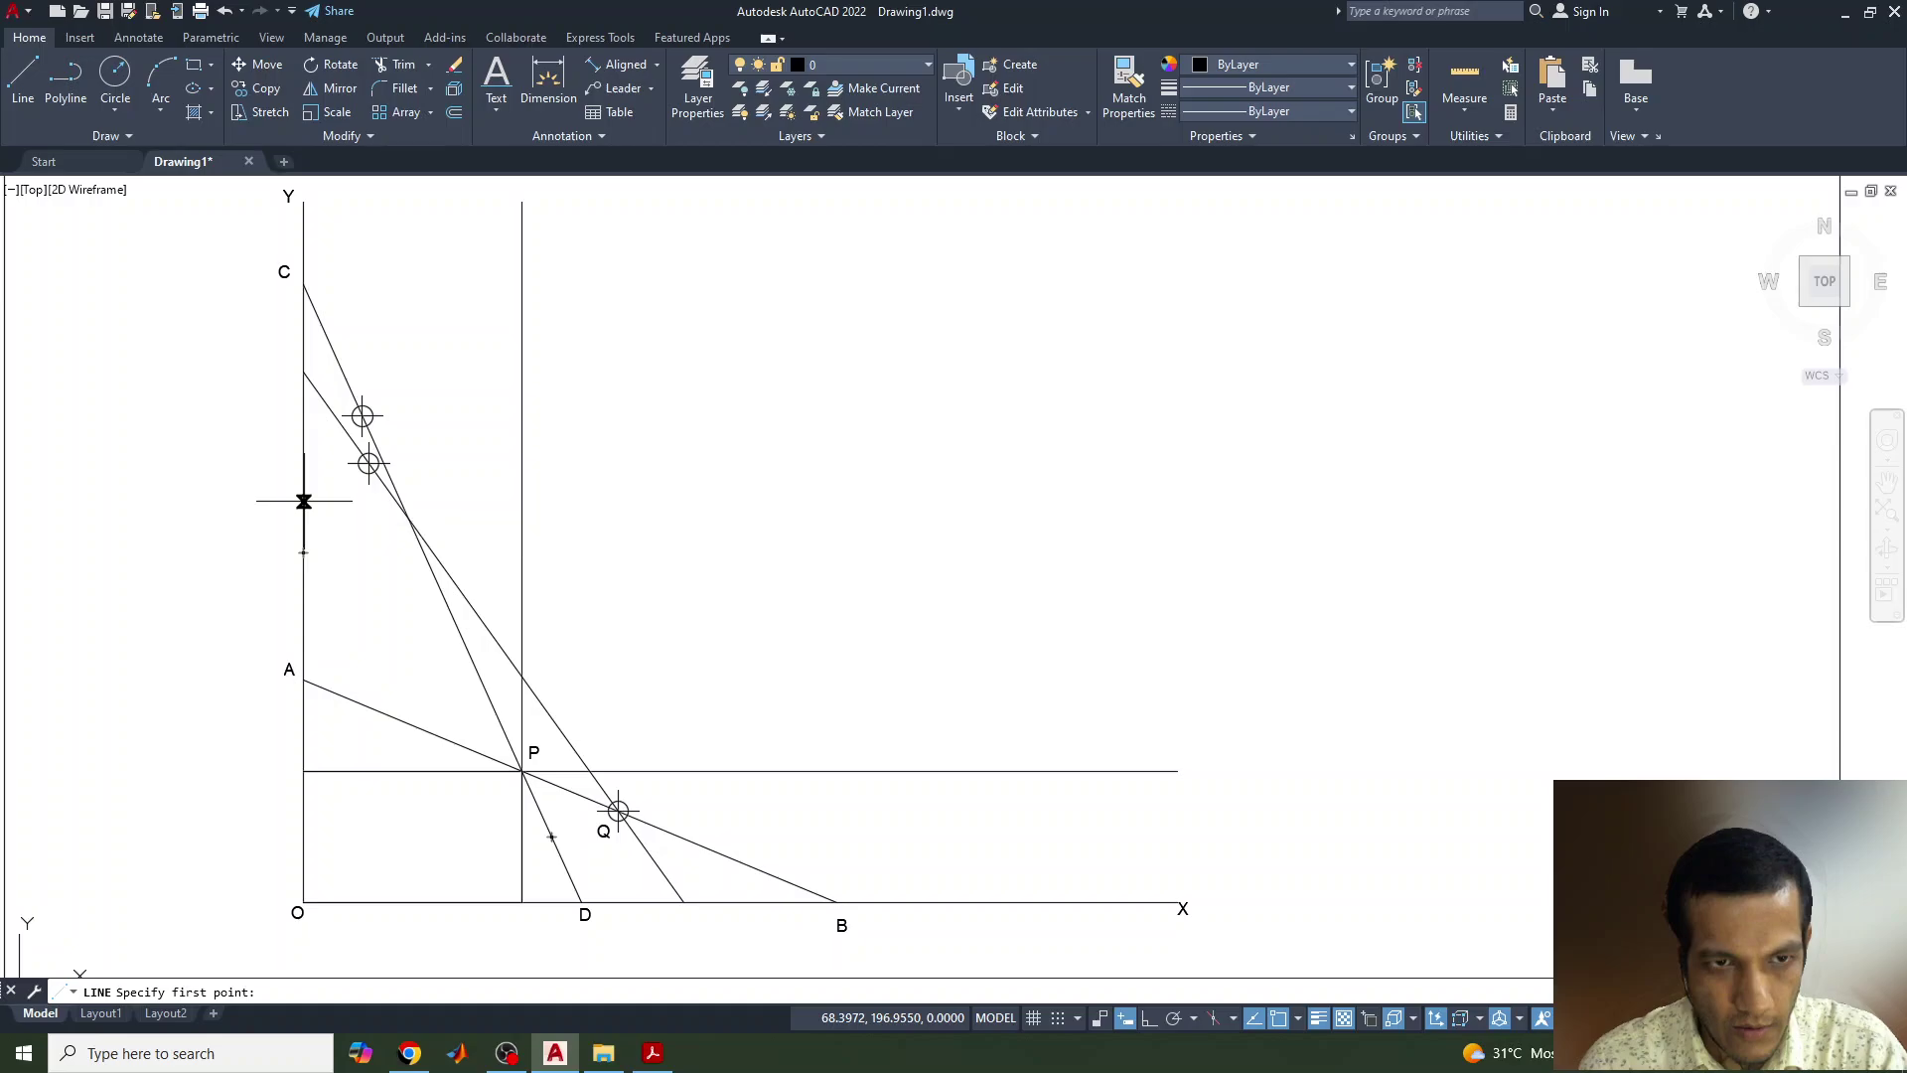
{"action": "left_click", "coordinate": [303, 501]}
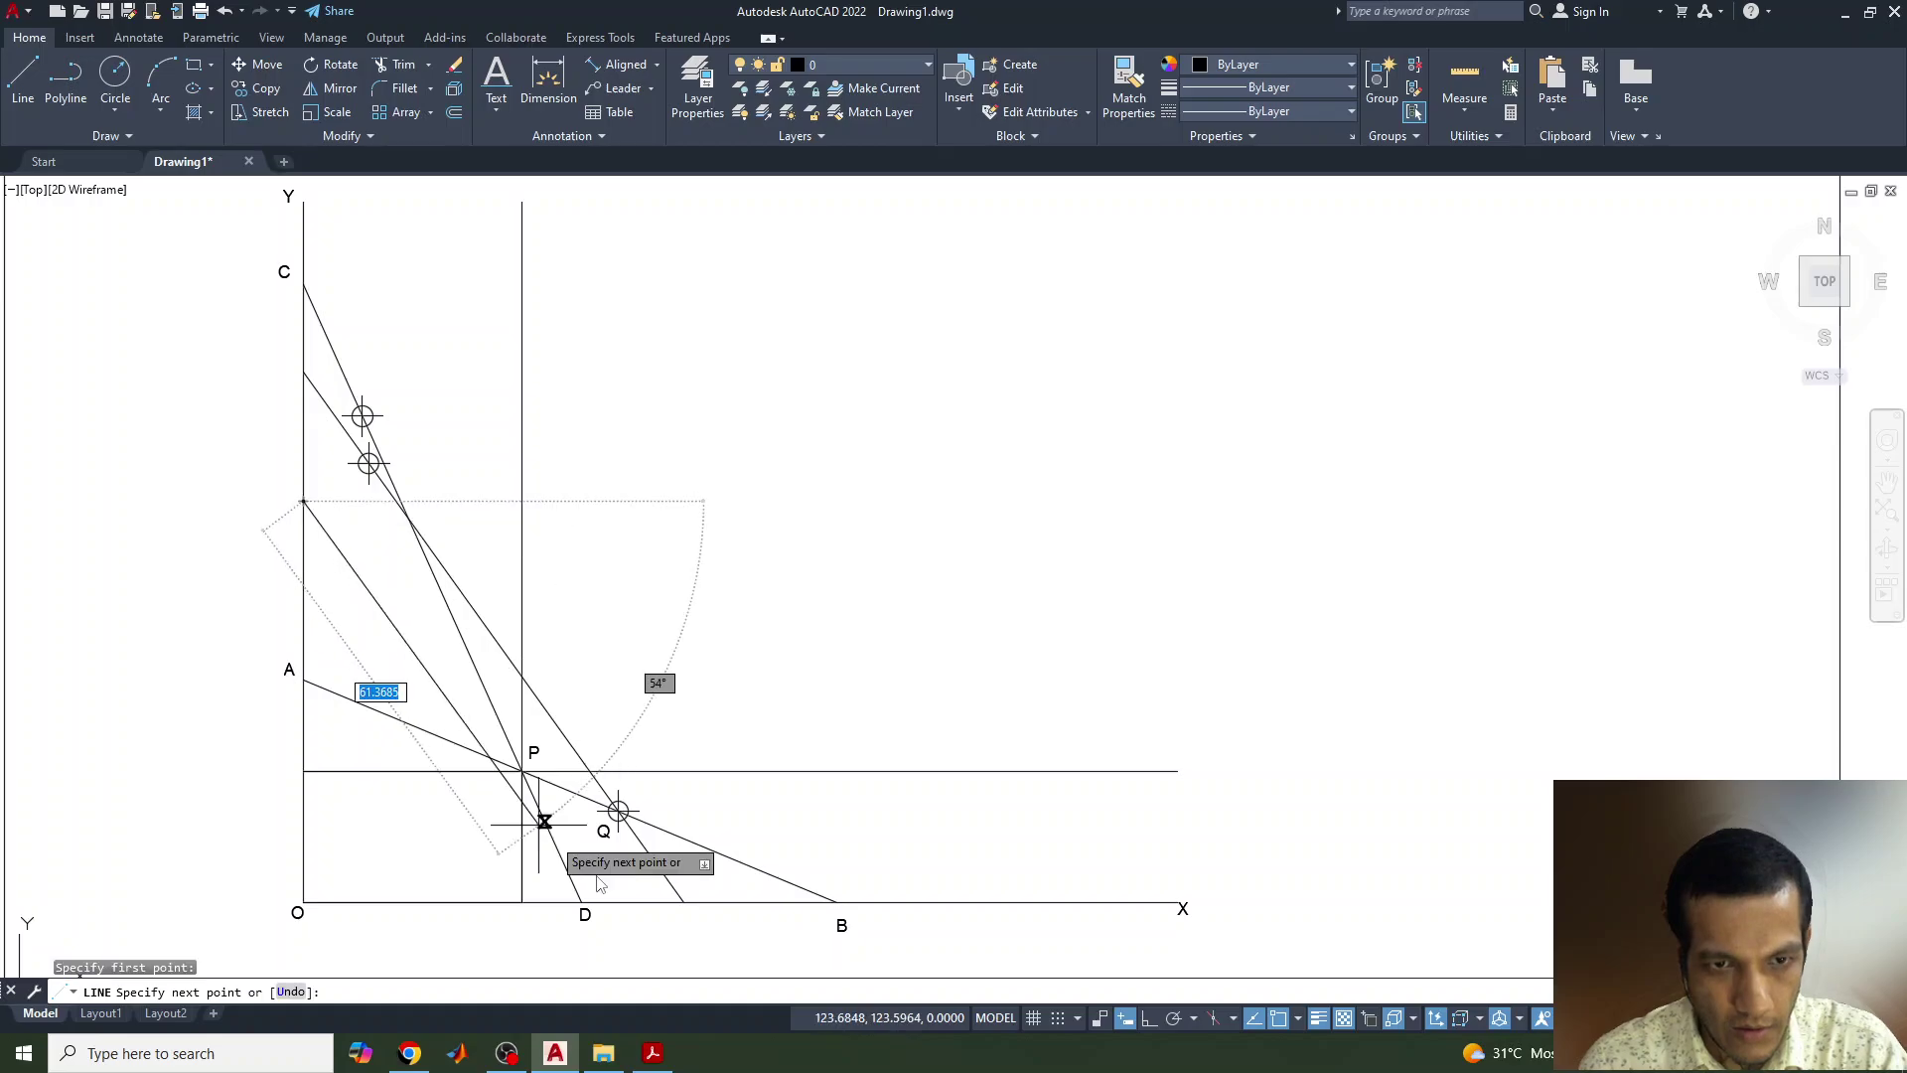
{"action": "left_click", "coordinate": [618, 810]}
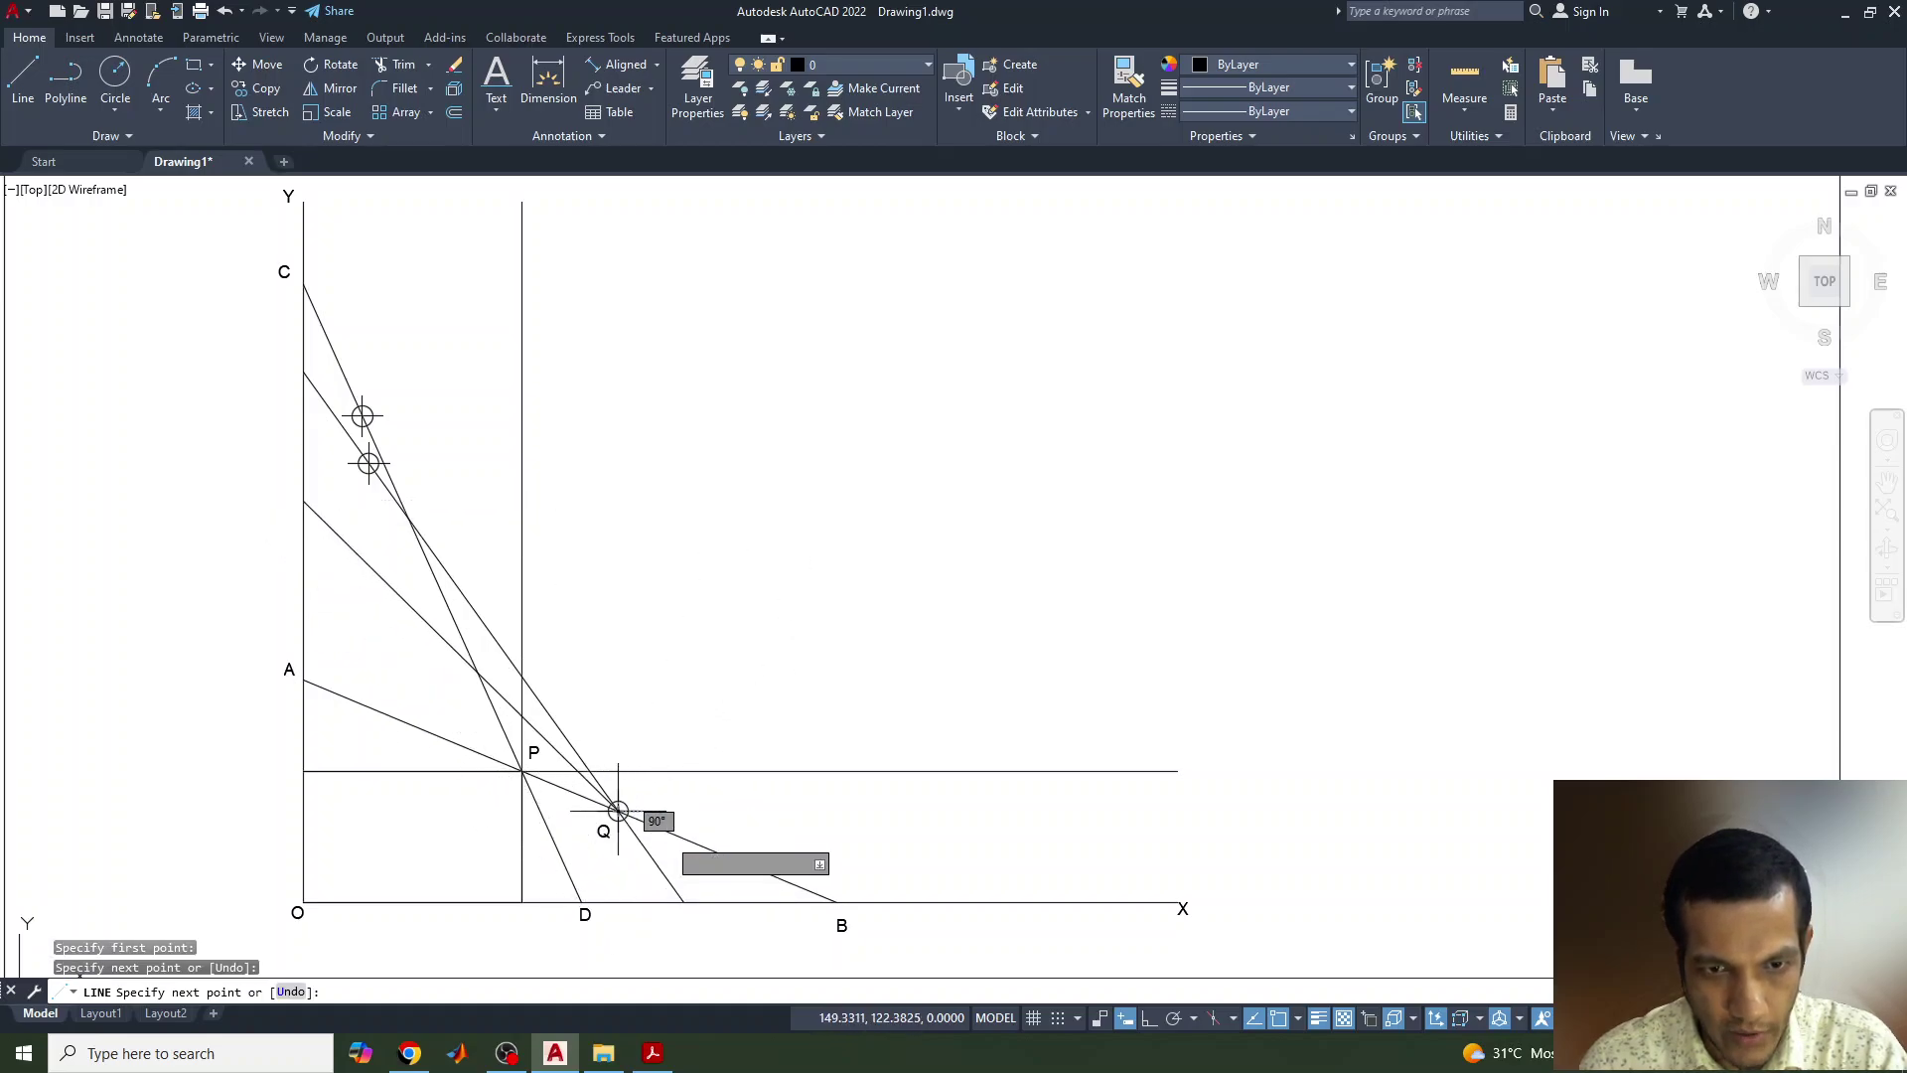
{"action": "left_click", "coordinate": [710, 900]}
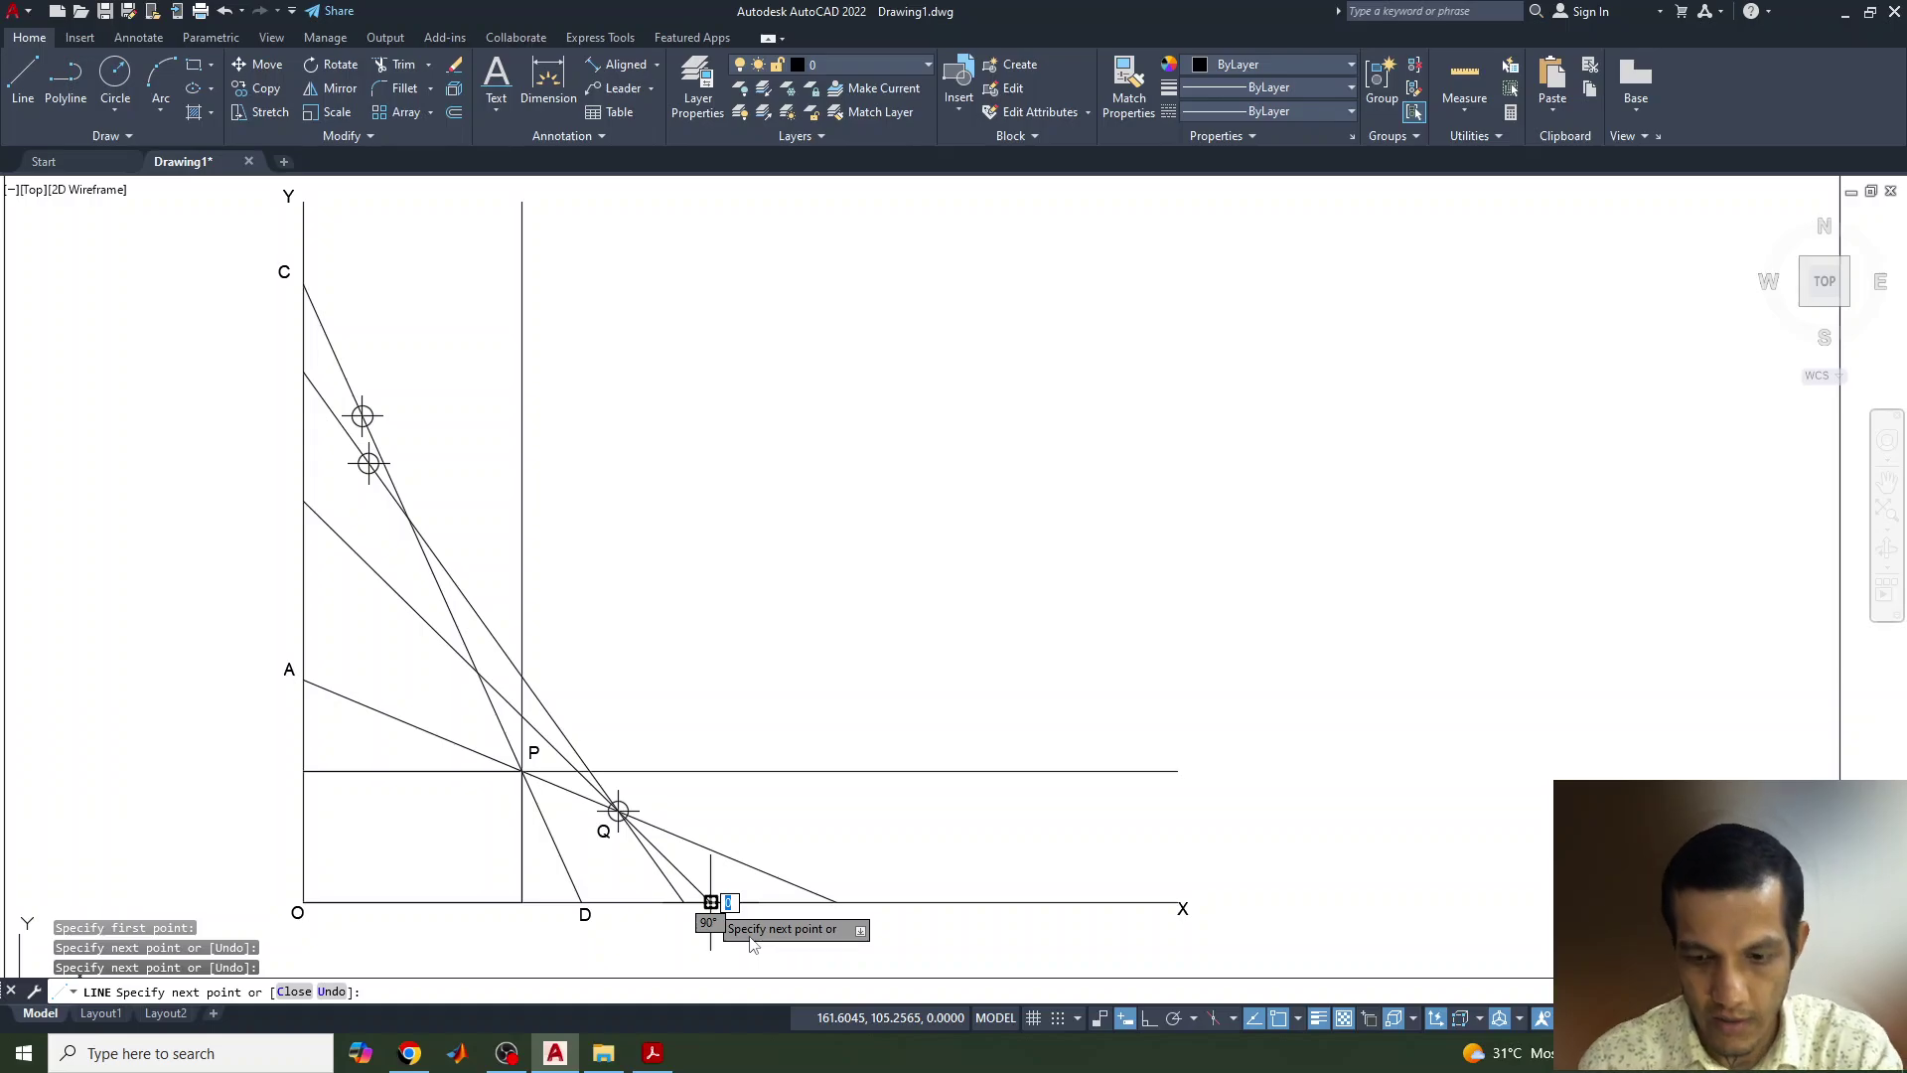
{"action": "key", "text": "Return"}
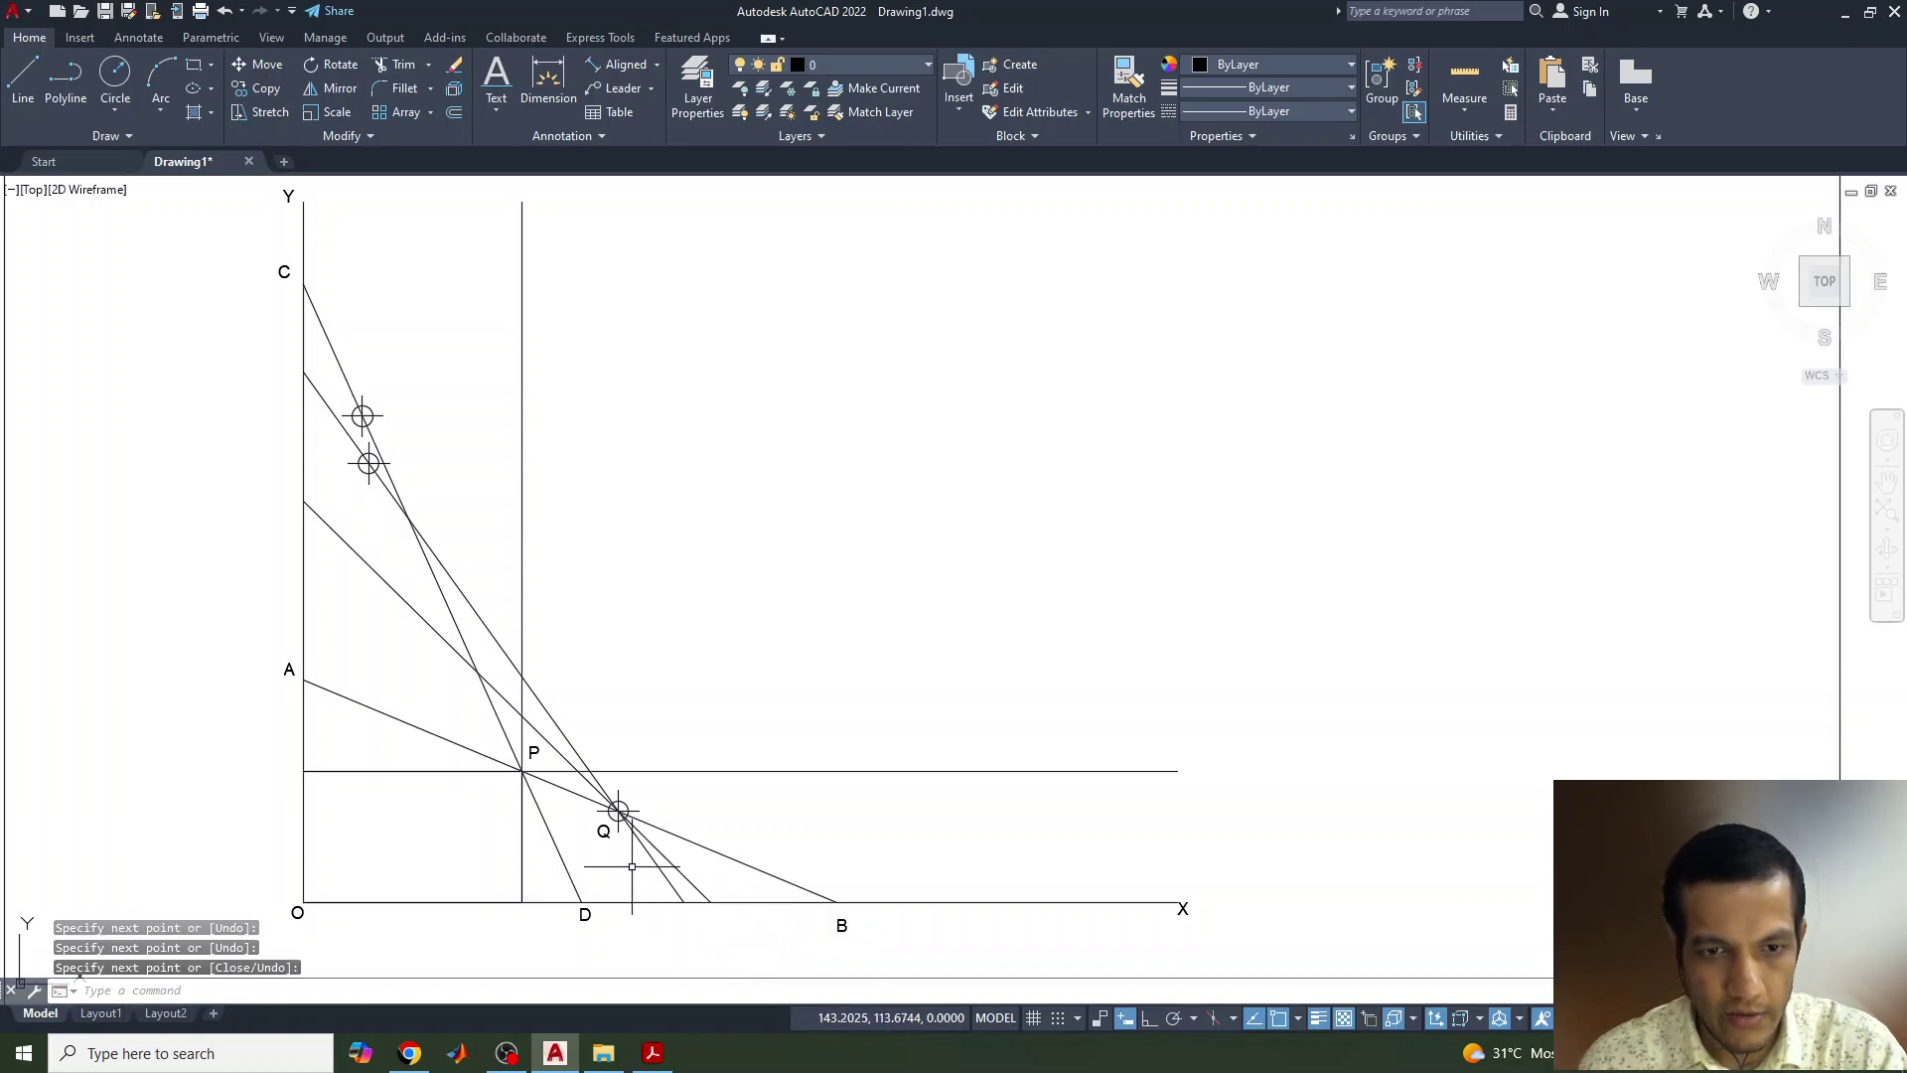
Step: Draw a circle centred at Q through the new line's end on OX, and move its centre to that line's end on OY
{"action": "scroll", "coordinate": [609, 842], "scroll_direction": "up", "scroll_amount": 2}
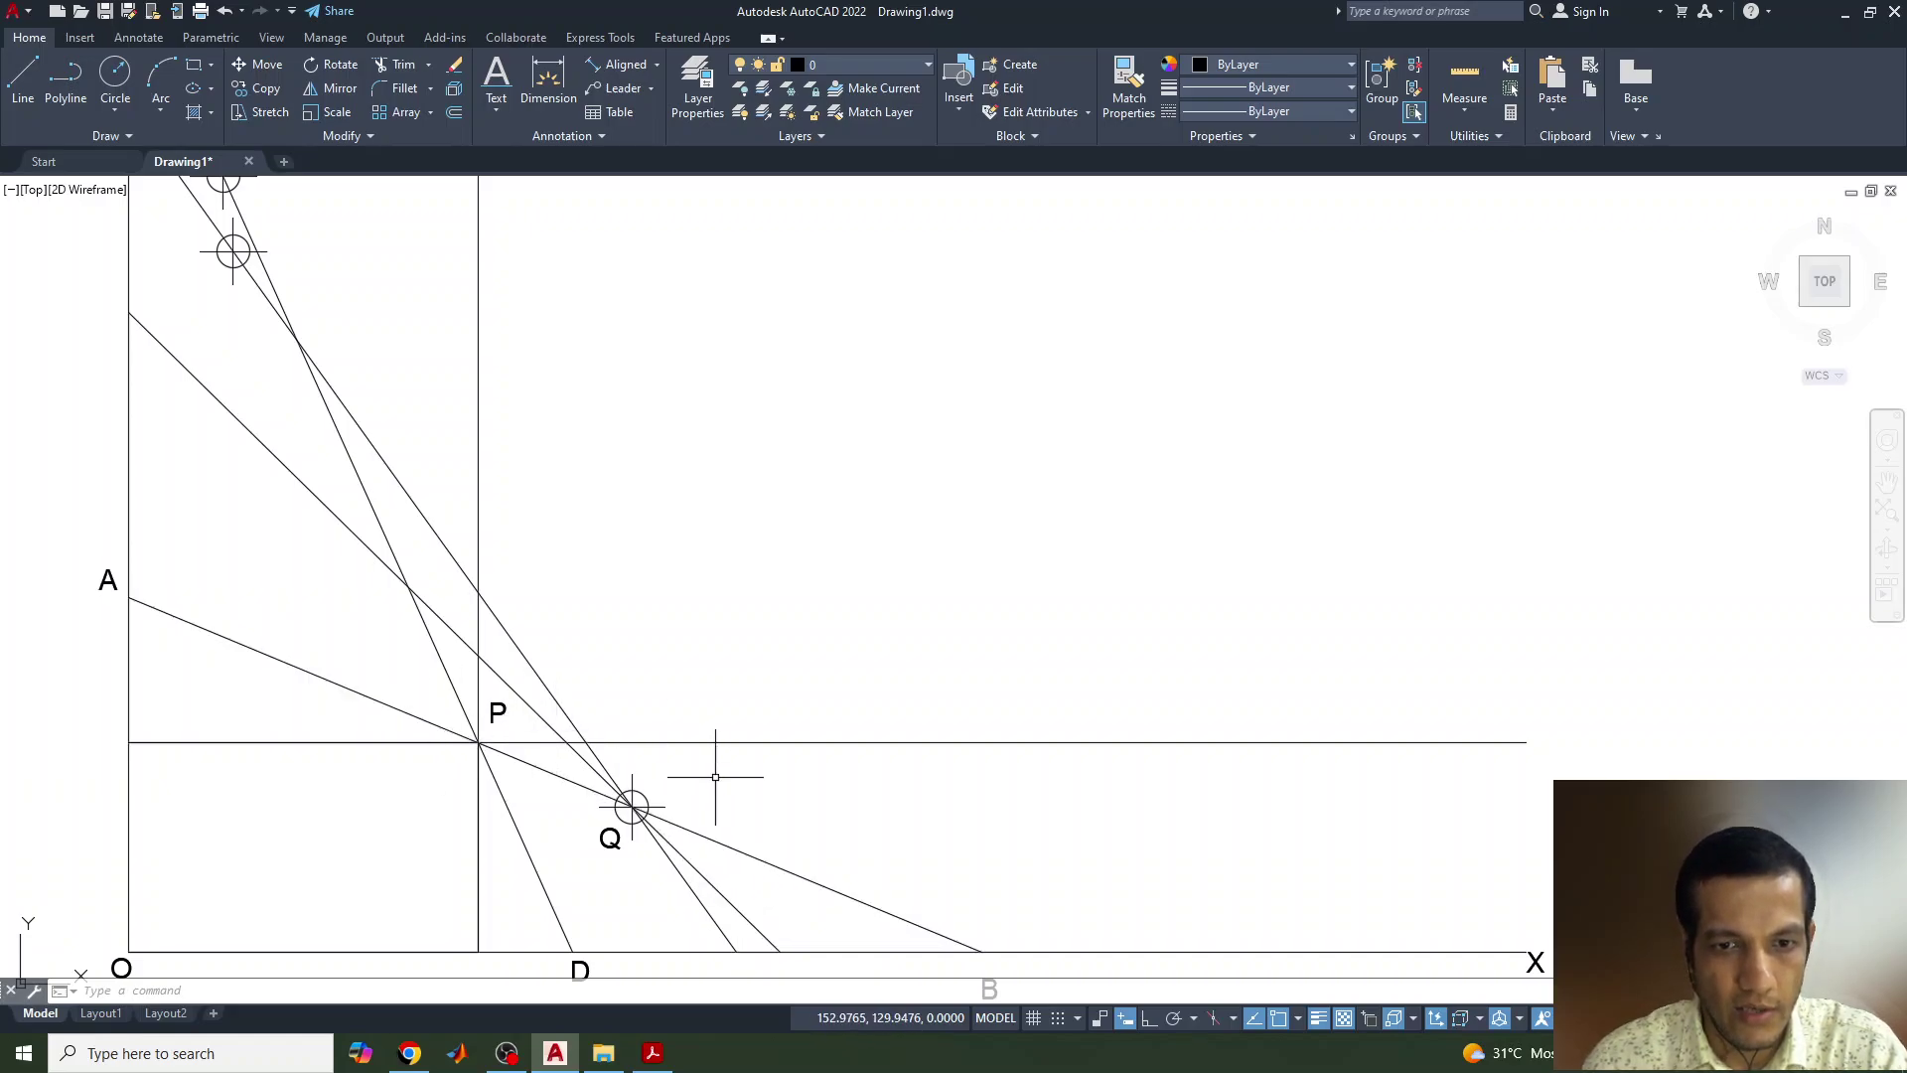
{"action": "middle_click_drag", "start_coordinate": [740, 787], "coordinate": [733, 727]}
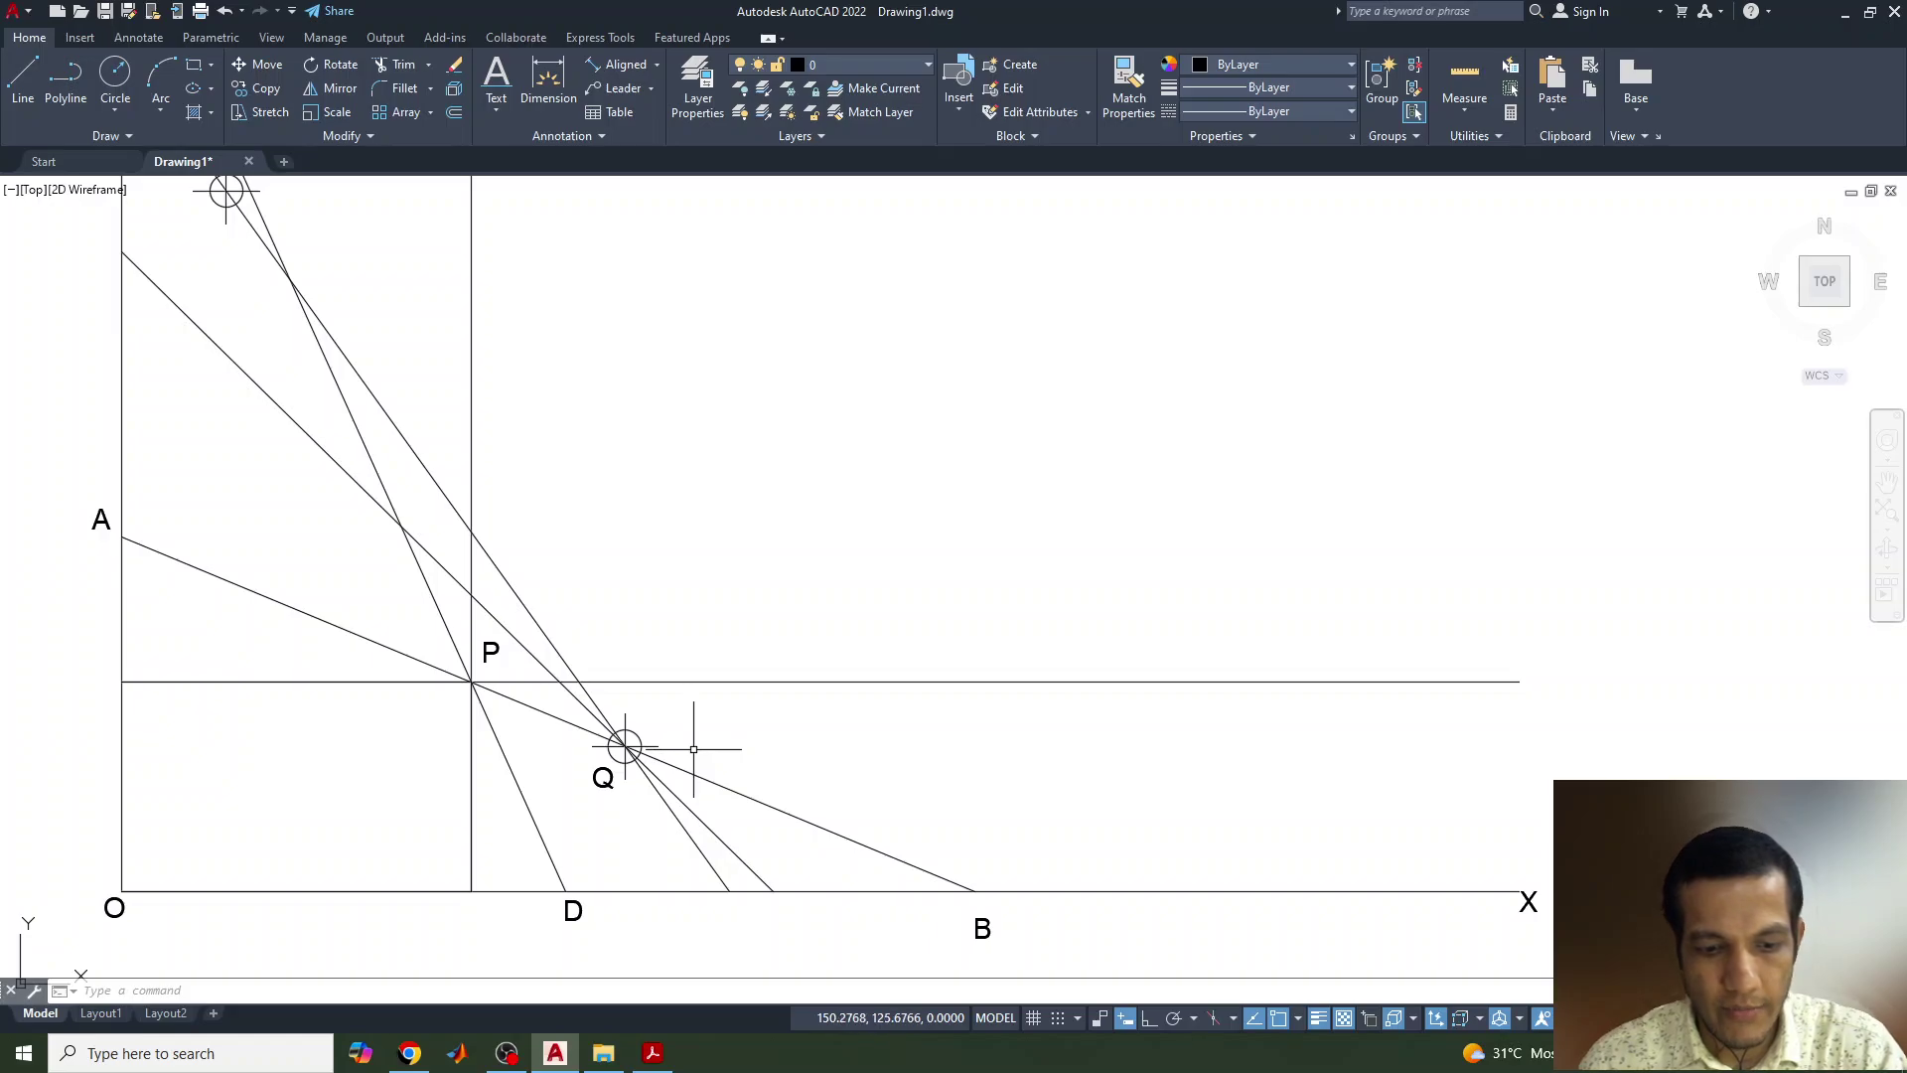
{"action": "key", "text": "Return"}
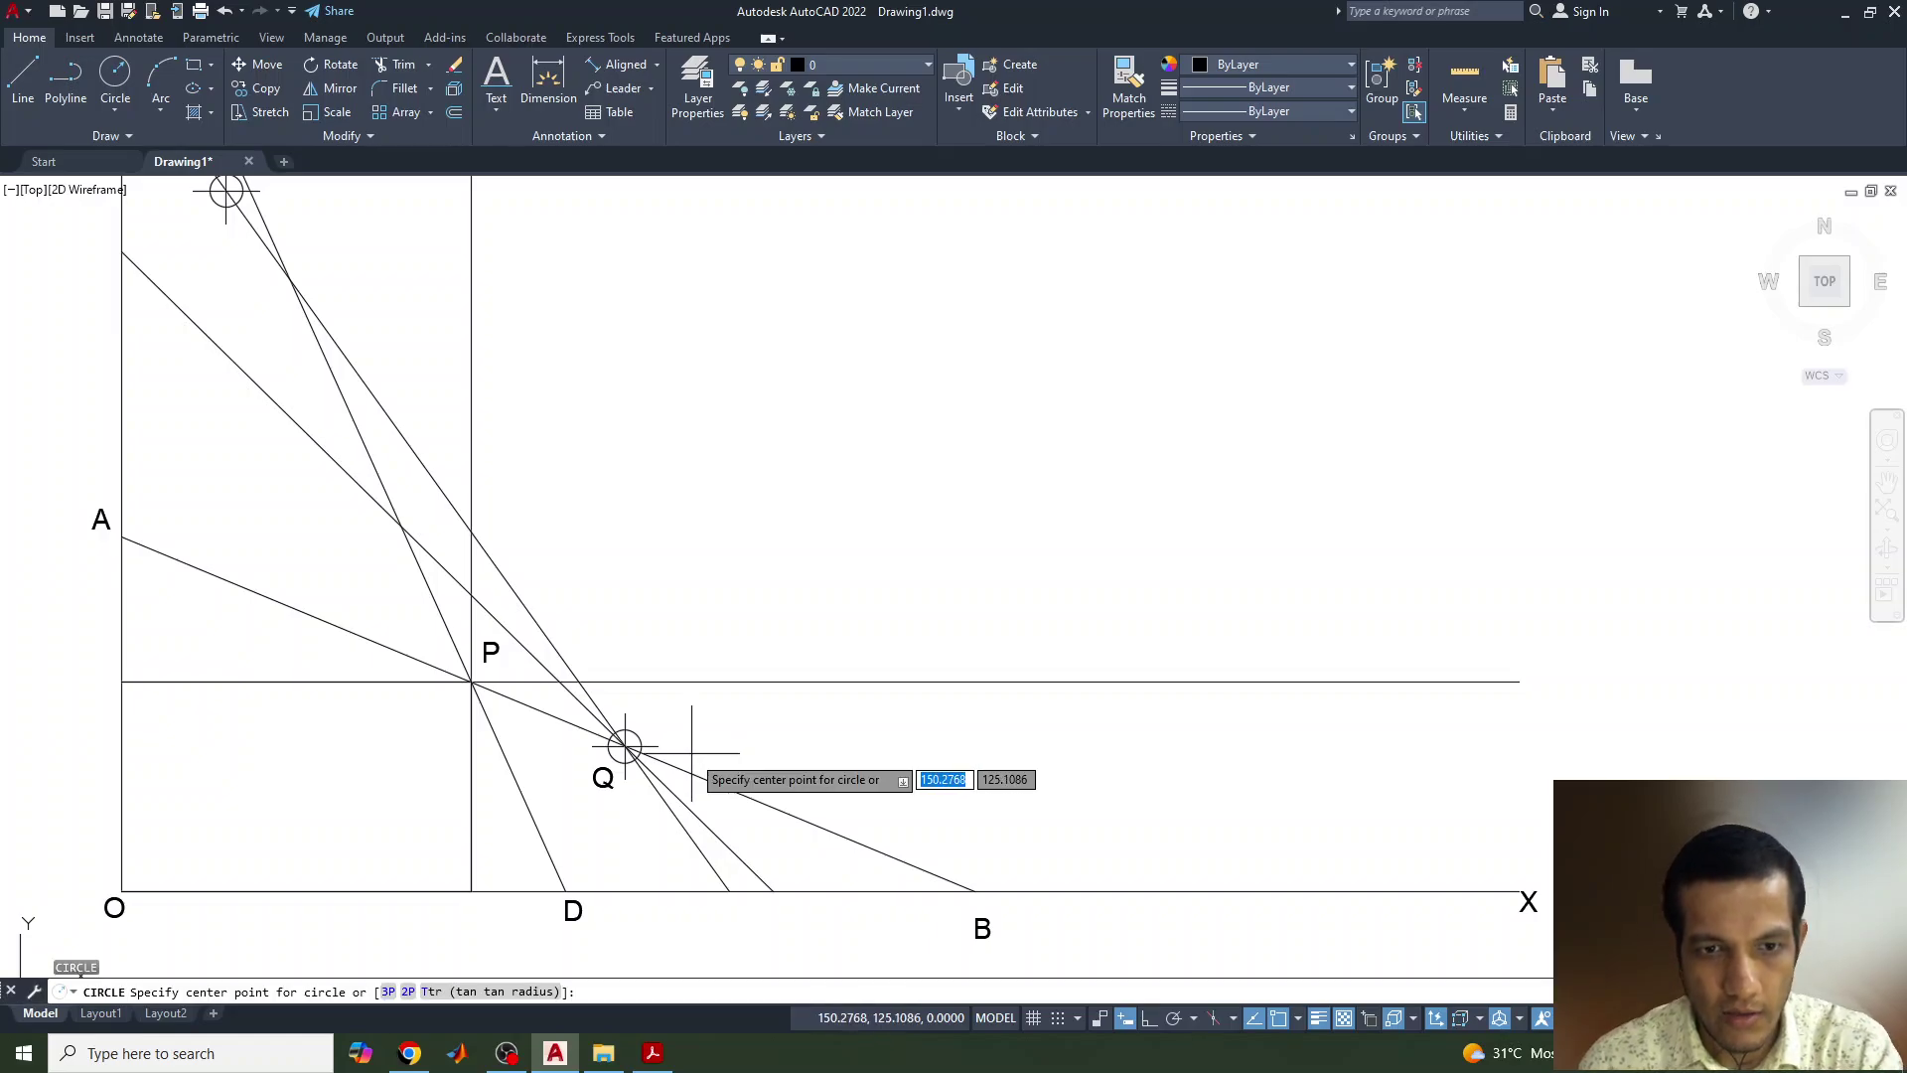
{"action": "left_click", "coordinate": [623, 747]}
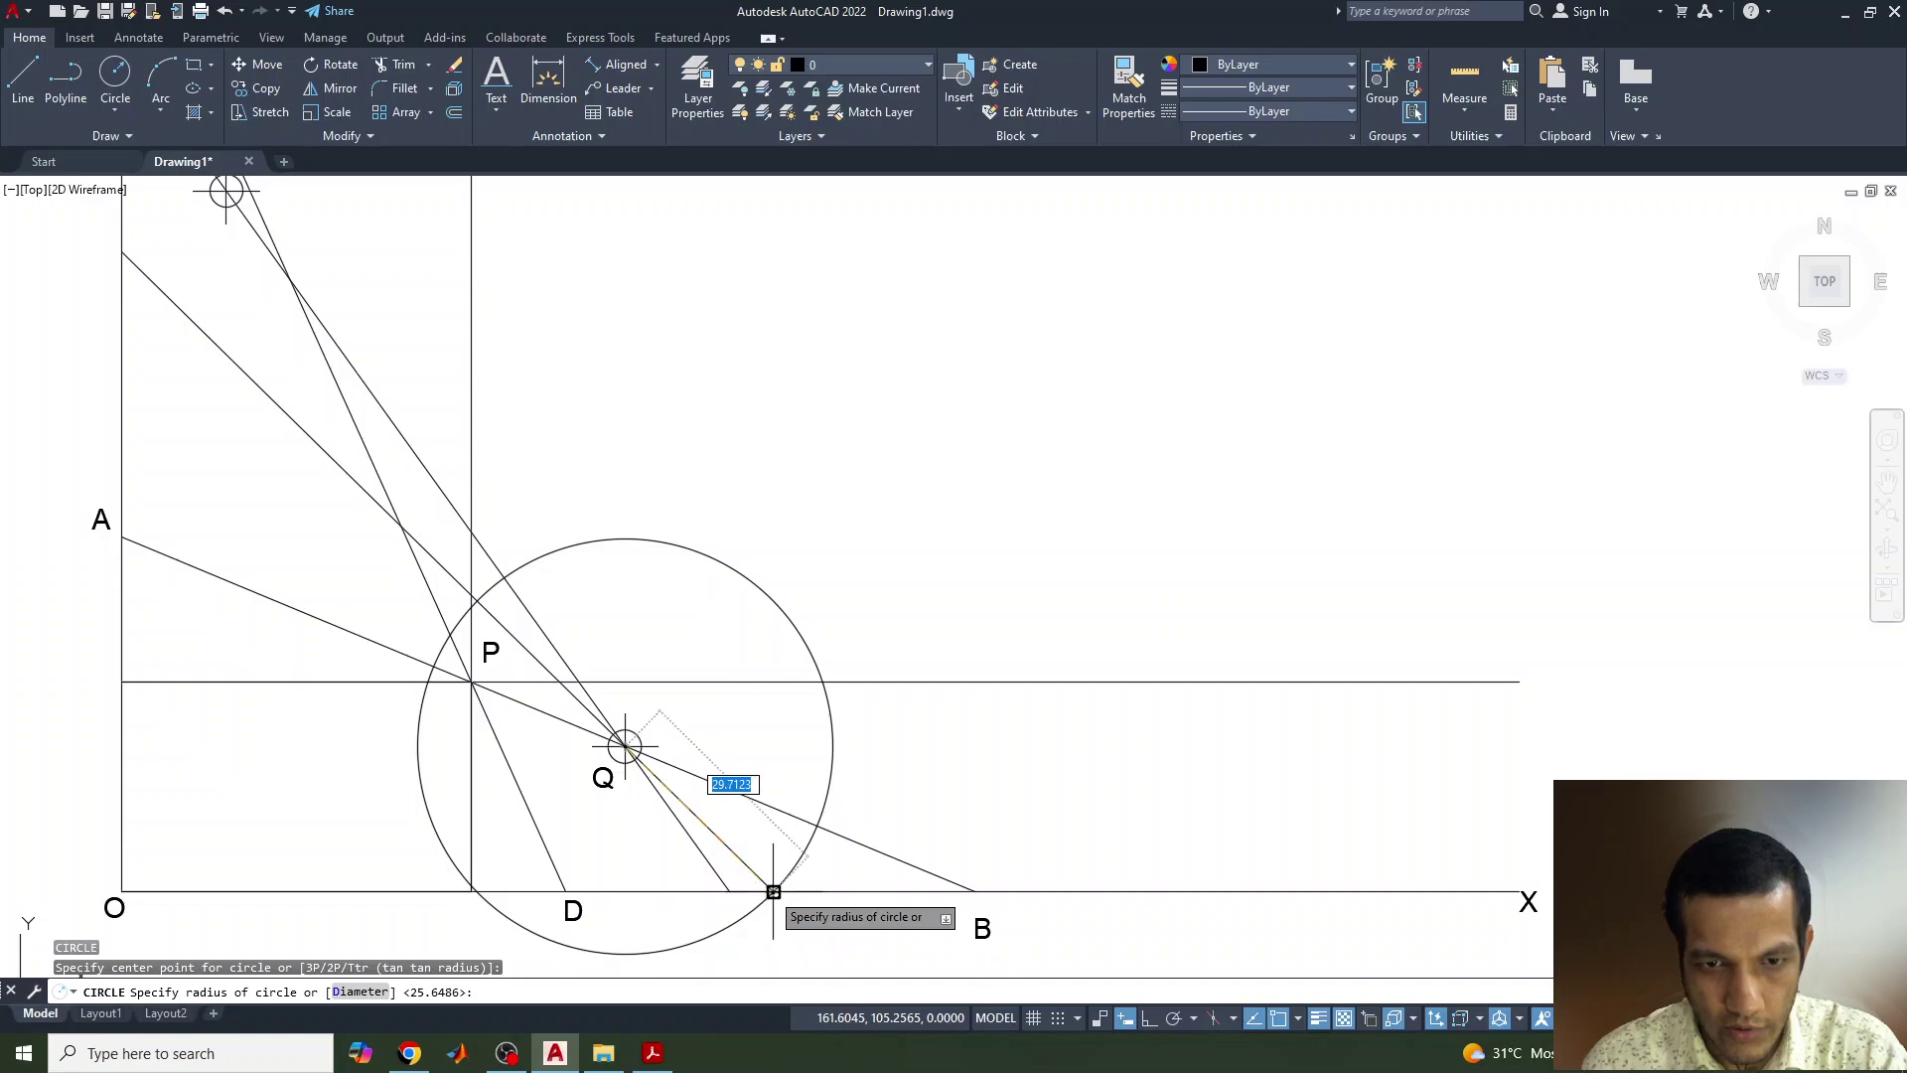
{"action": "left_click", "coordinate": [772, 891]}
{"action": "left_click", "coordinate": [698, 542]}
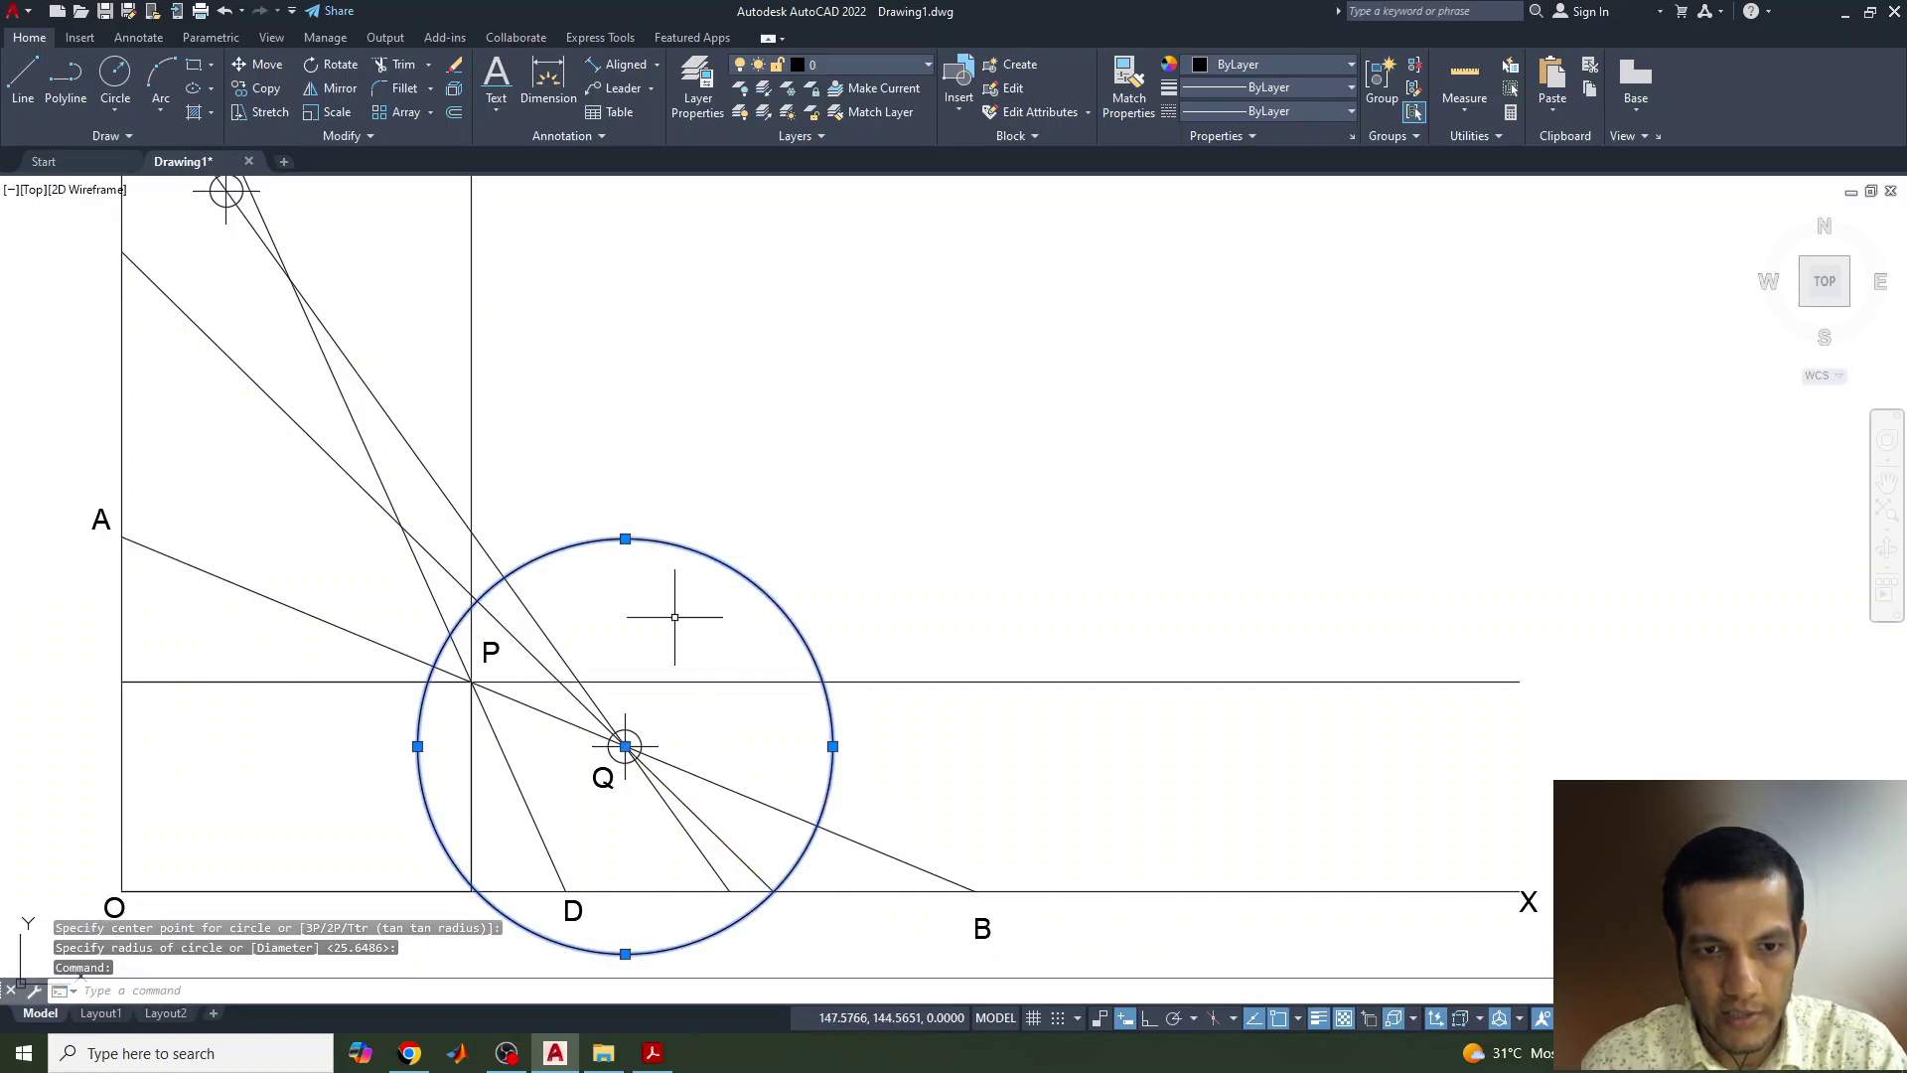
{"action": "scroll", "coordinate": [616, 674], "scroll_direction": "down", "scroll_amount": 2}
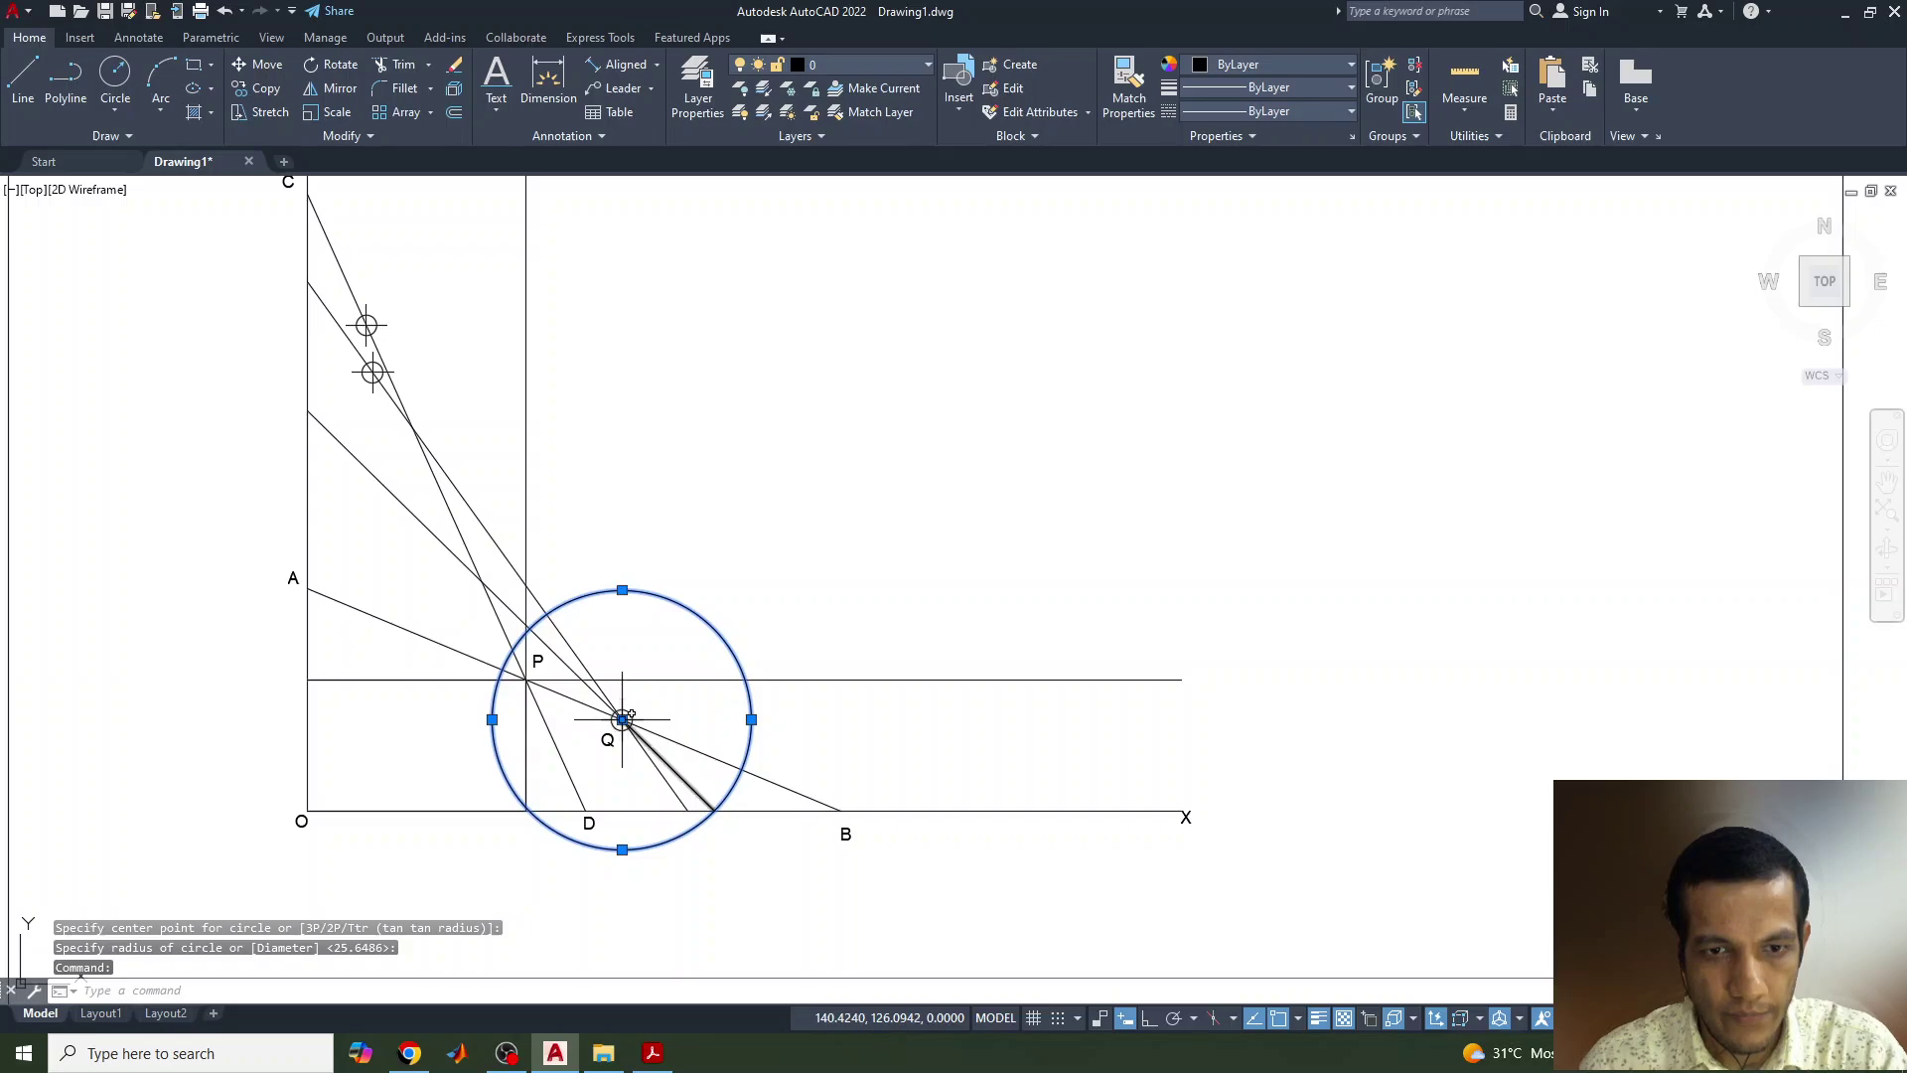
{"action": "left_click", "coordinate": [622, 718]}
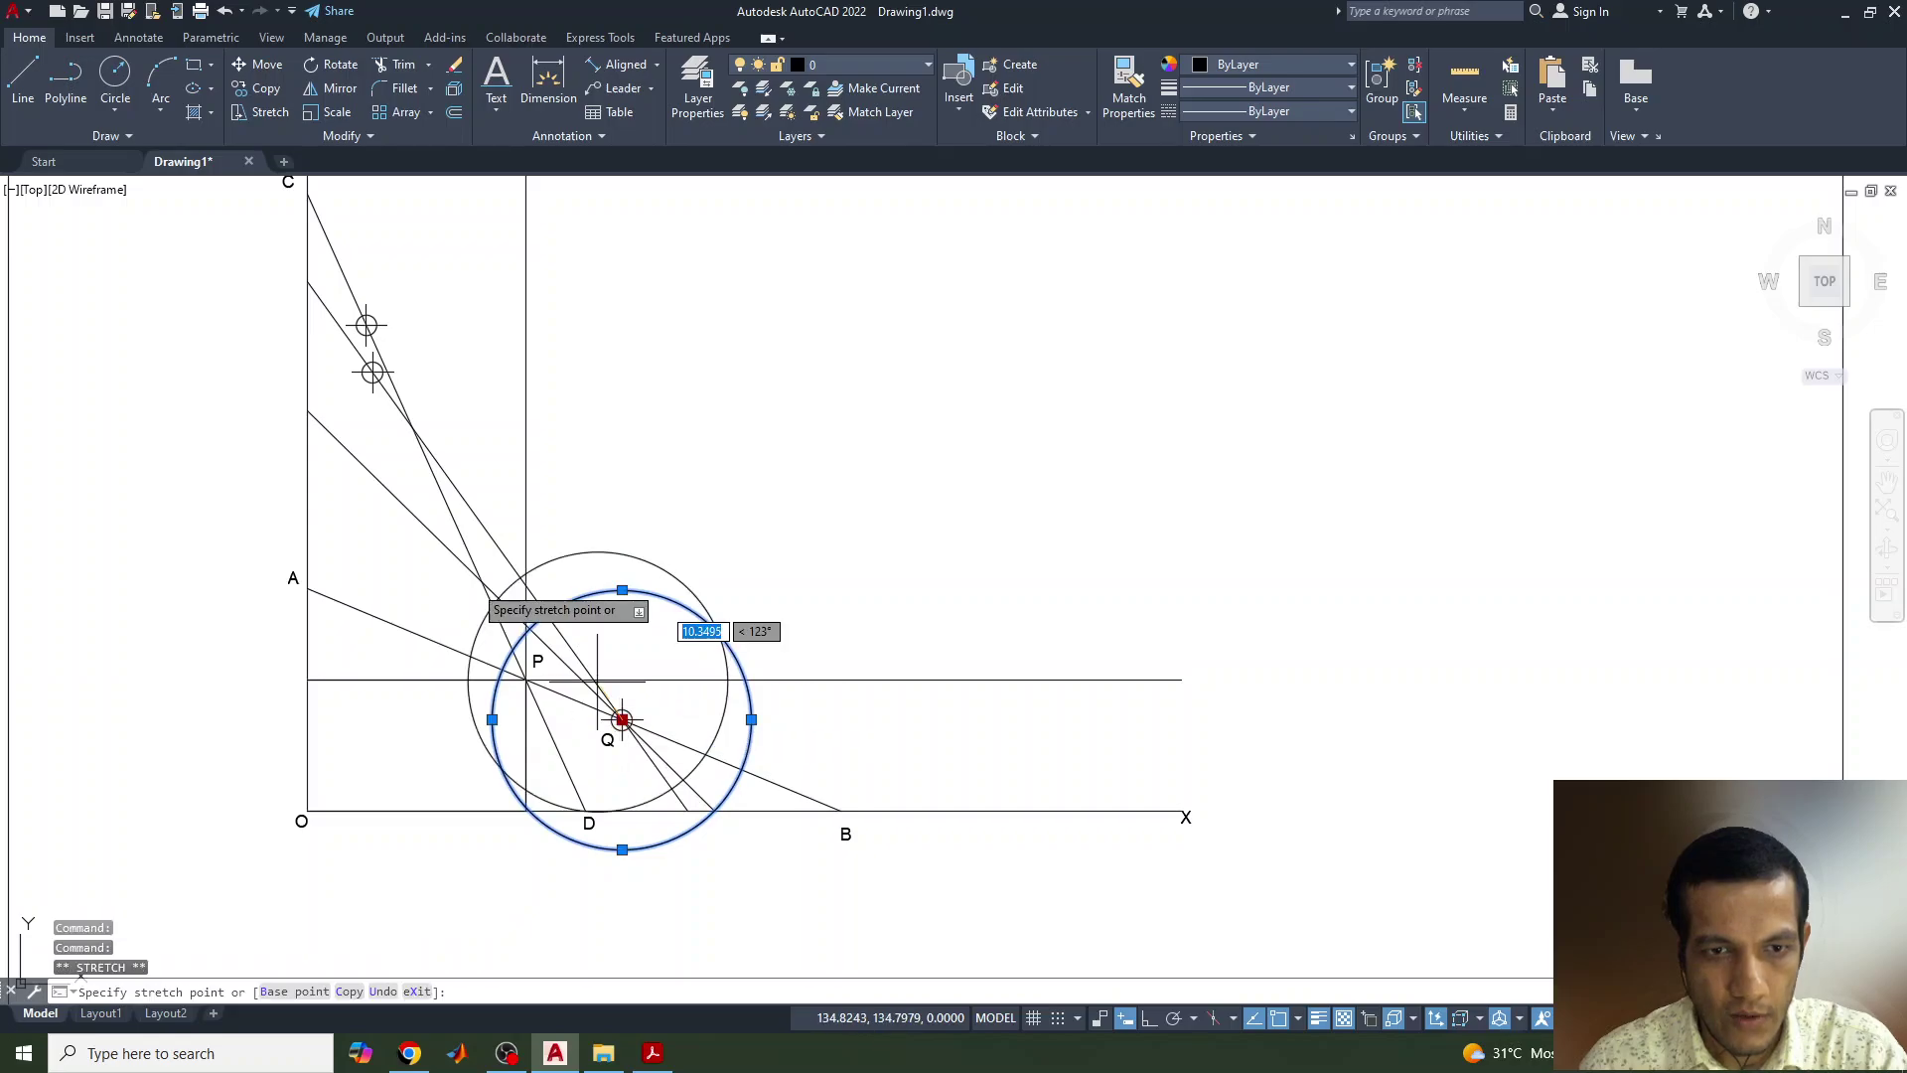
{"action": "left_click", "coordinate": [308, 410]}
Step: Mark a point where the moved circle crosses the lower line through Q, and delete the circle
{"action": "key", "text": "Escape"}
{"action": "type", "text": "po"}
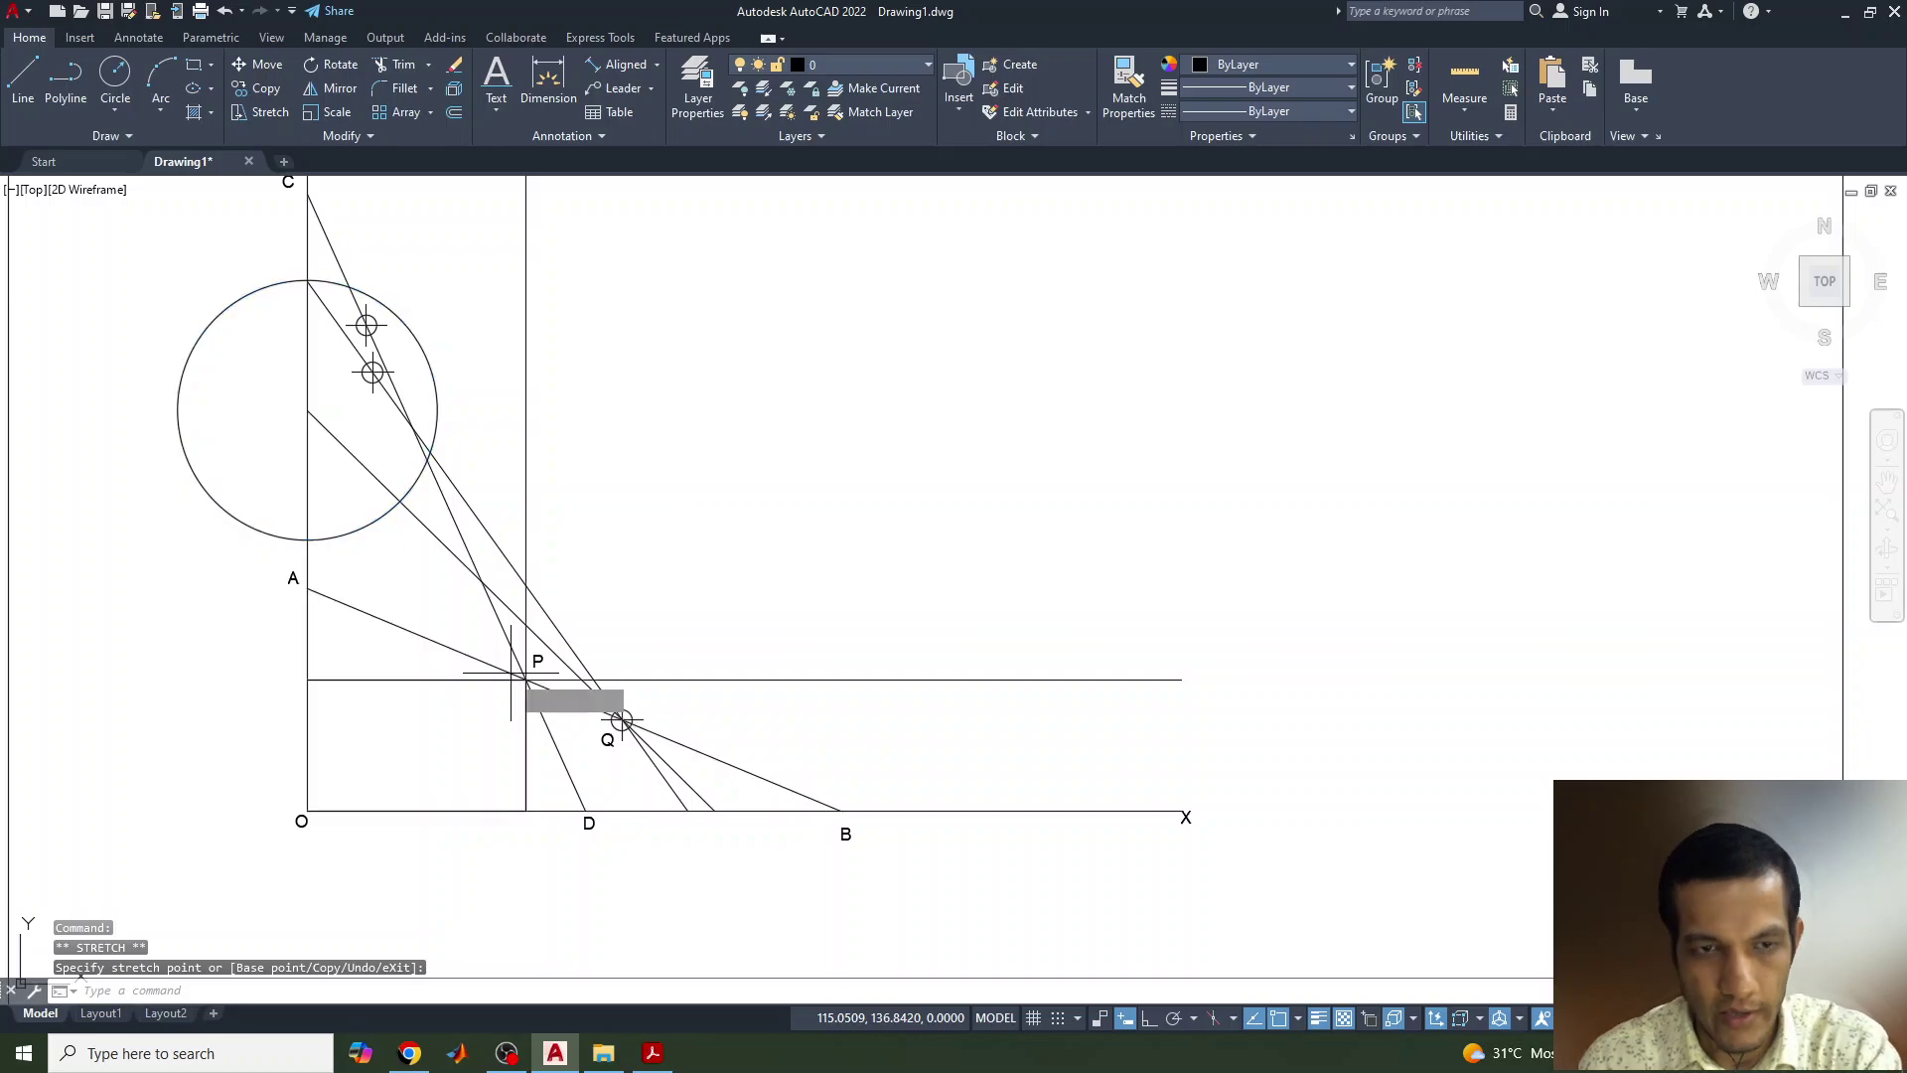
{"action": "key", "text": "Return"}
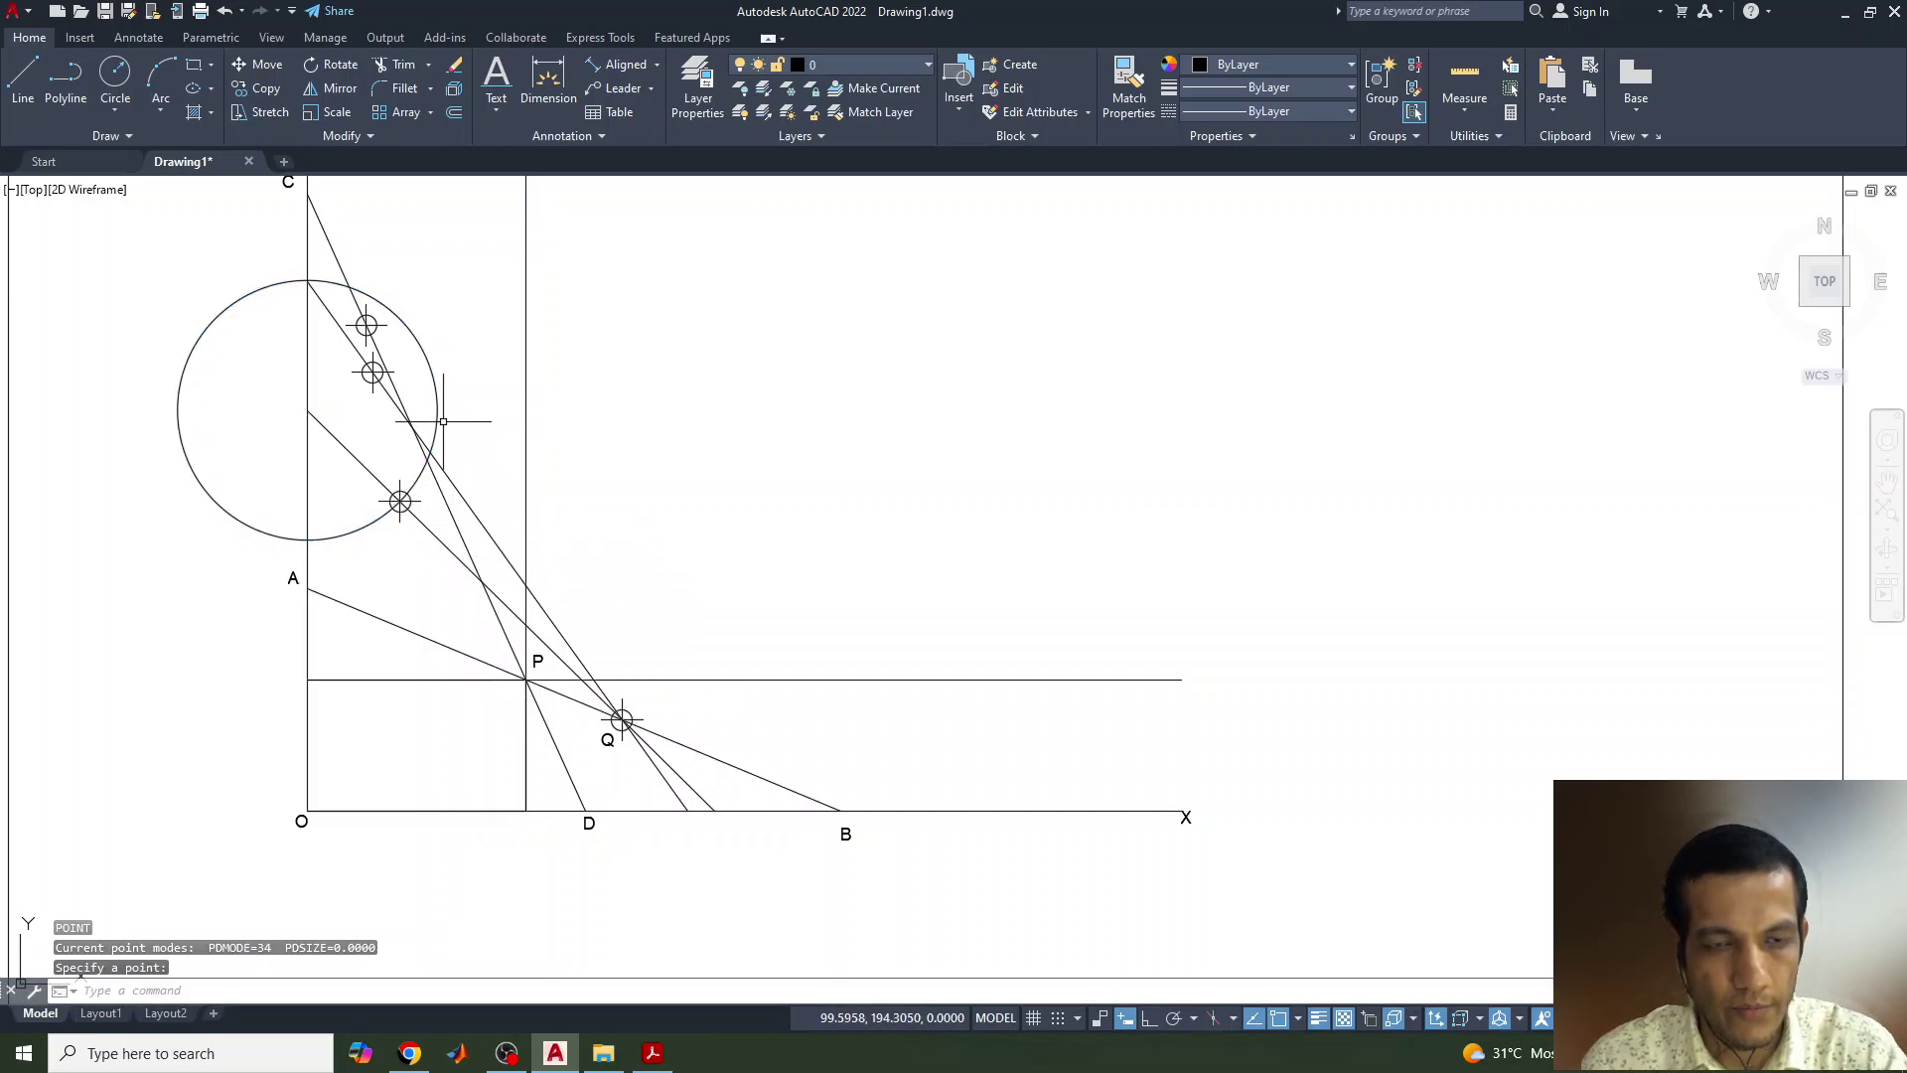
{"action": "left_click", "coordinate": [435, 415]}
{"action": "key", "text": "Delete"}
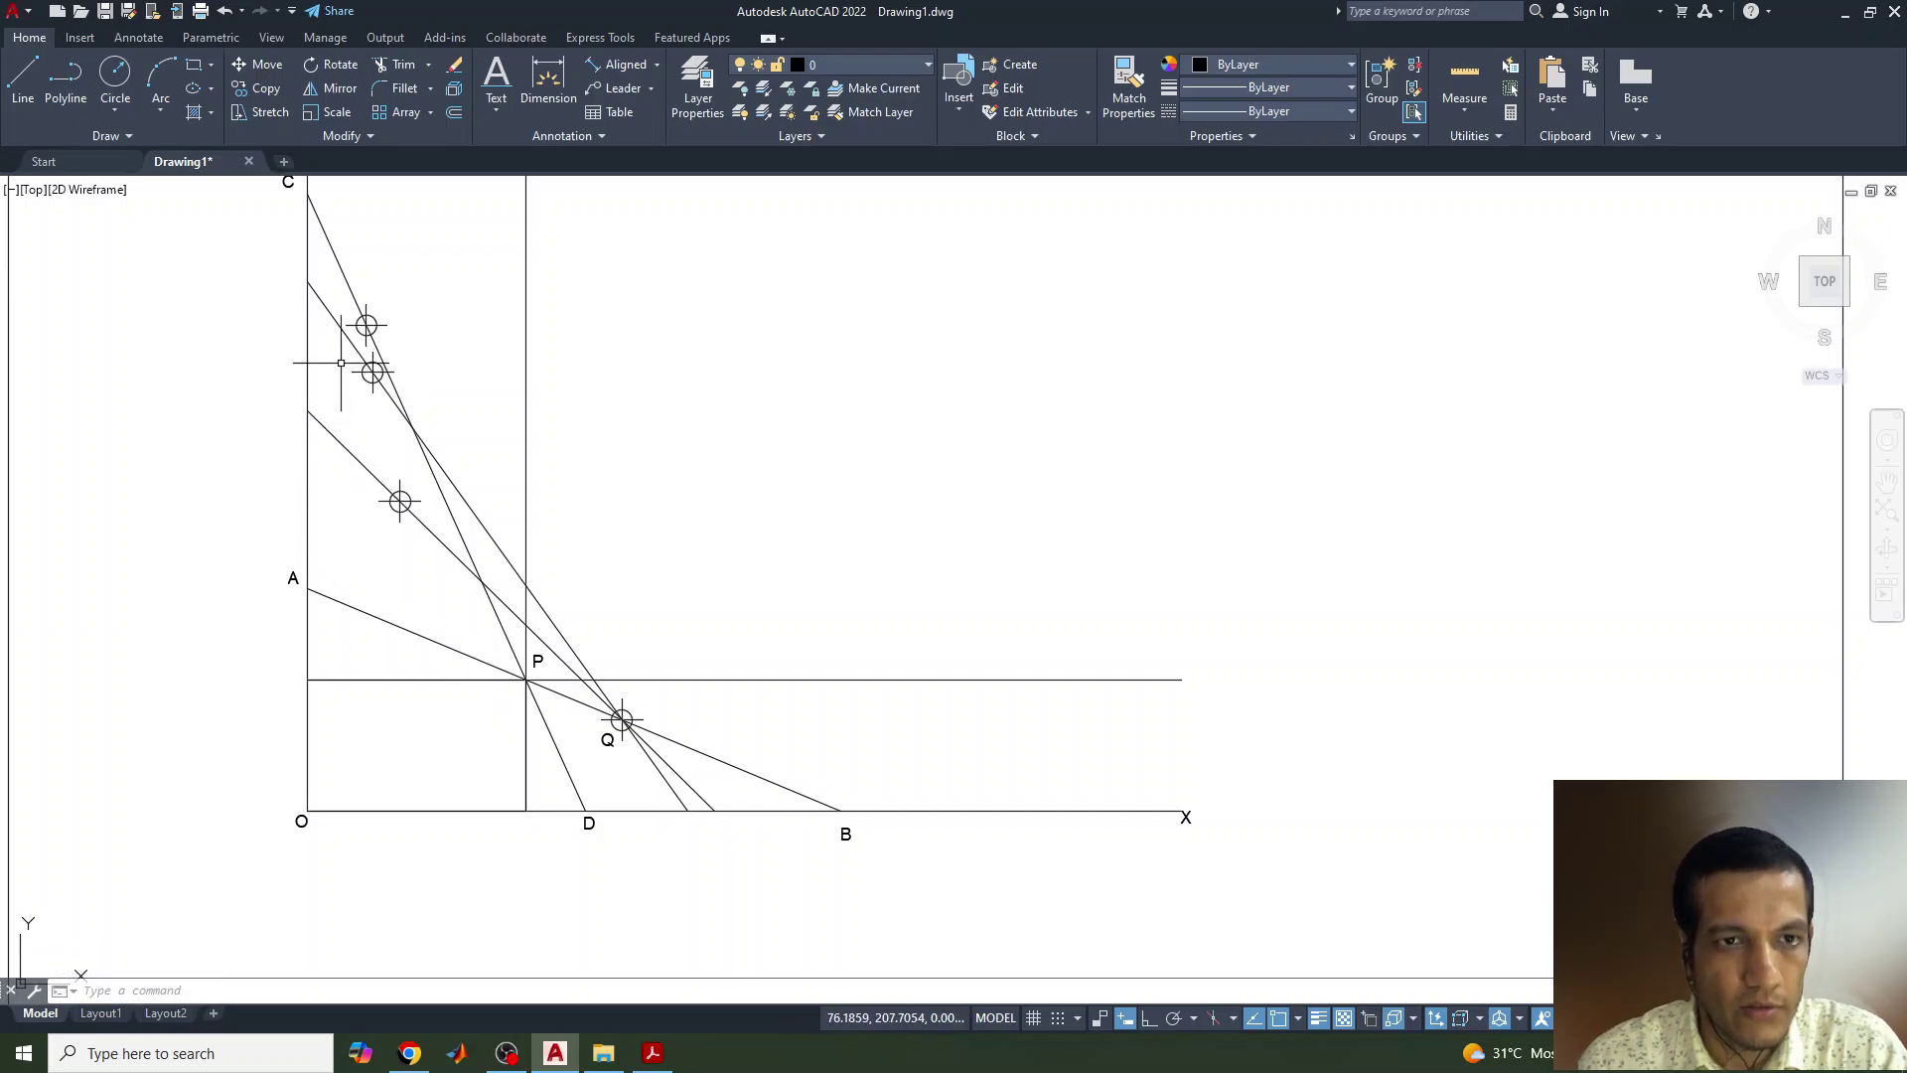
Step: Check EG PPT.pdf, label the upper Q line's end on OY E, and place an F beside the other line's end on OX, height 3, rotation 0
{"action": "left_click", "coordinate": [652, 1054]}
{"action": "left_click", "coordinate": [653, 1054]}
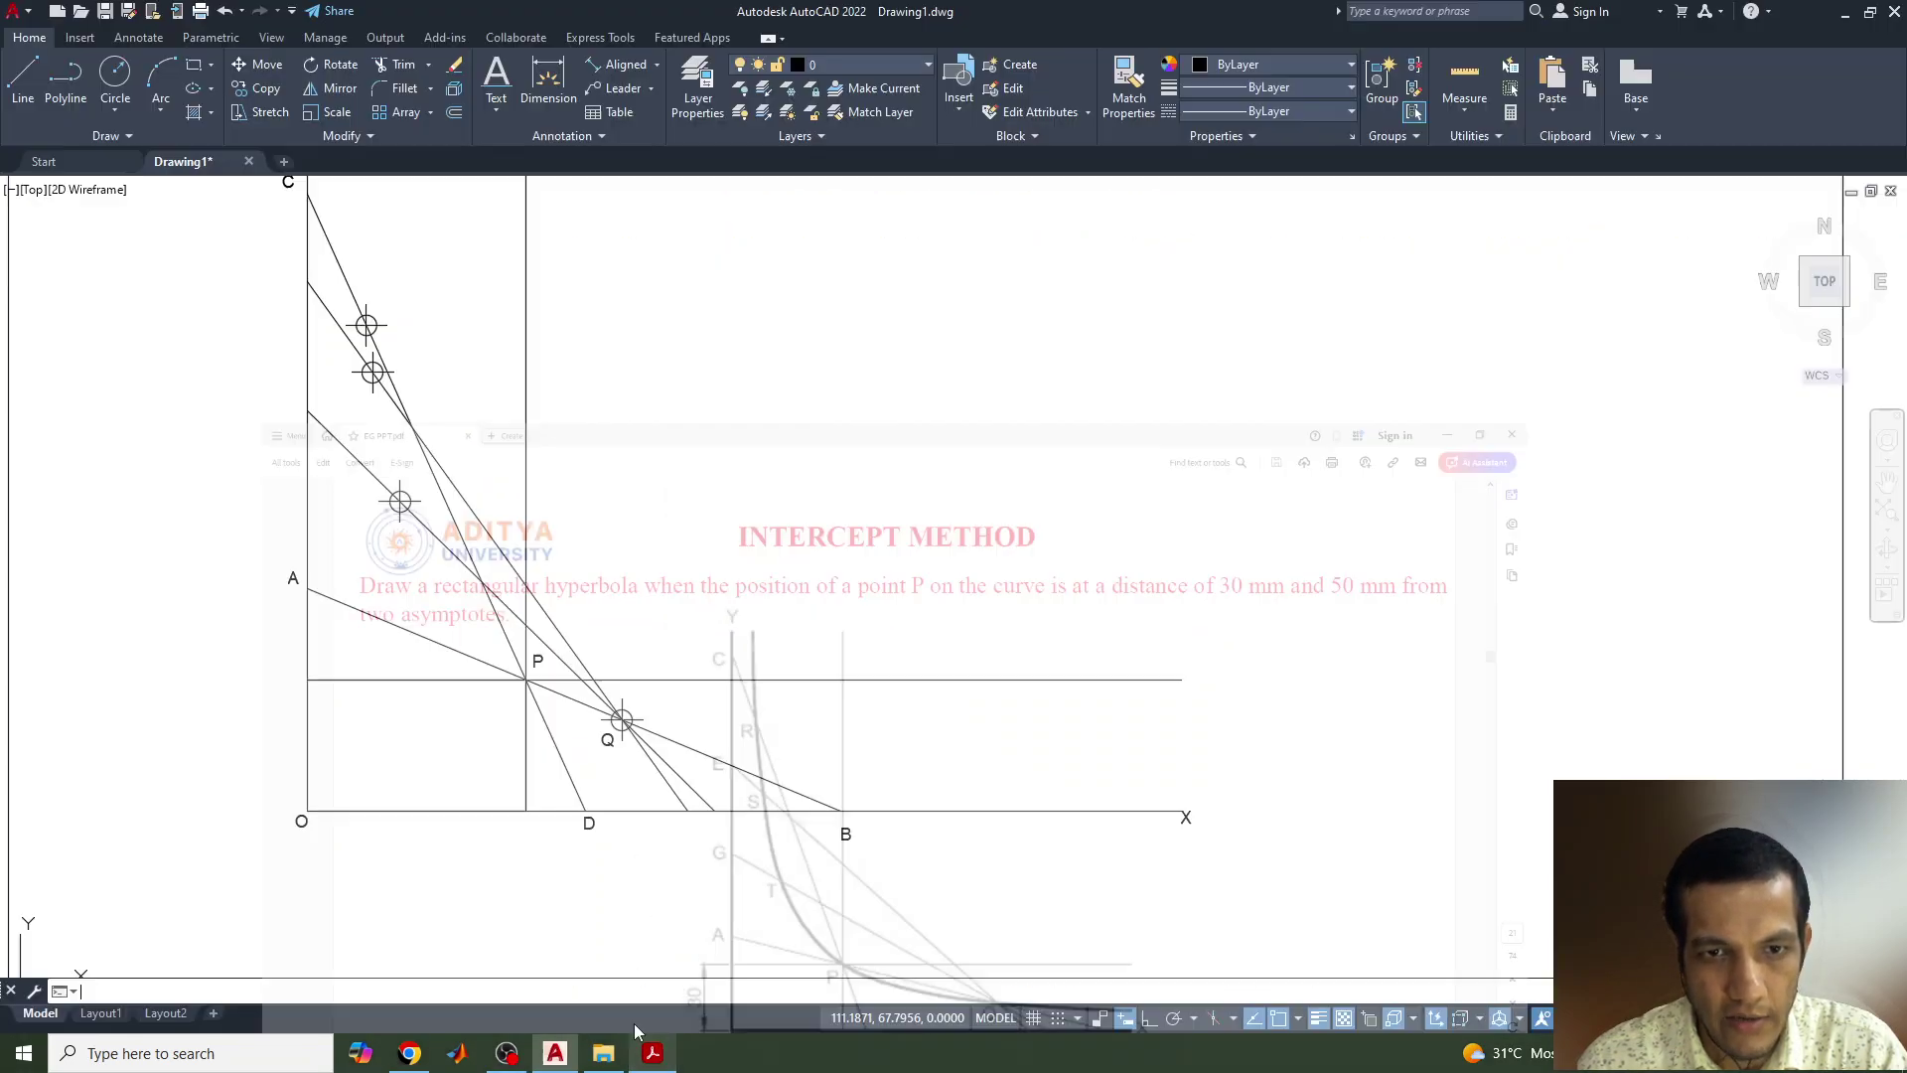
{"action": "left_click", "coordinate": [490, 122]}
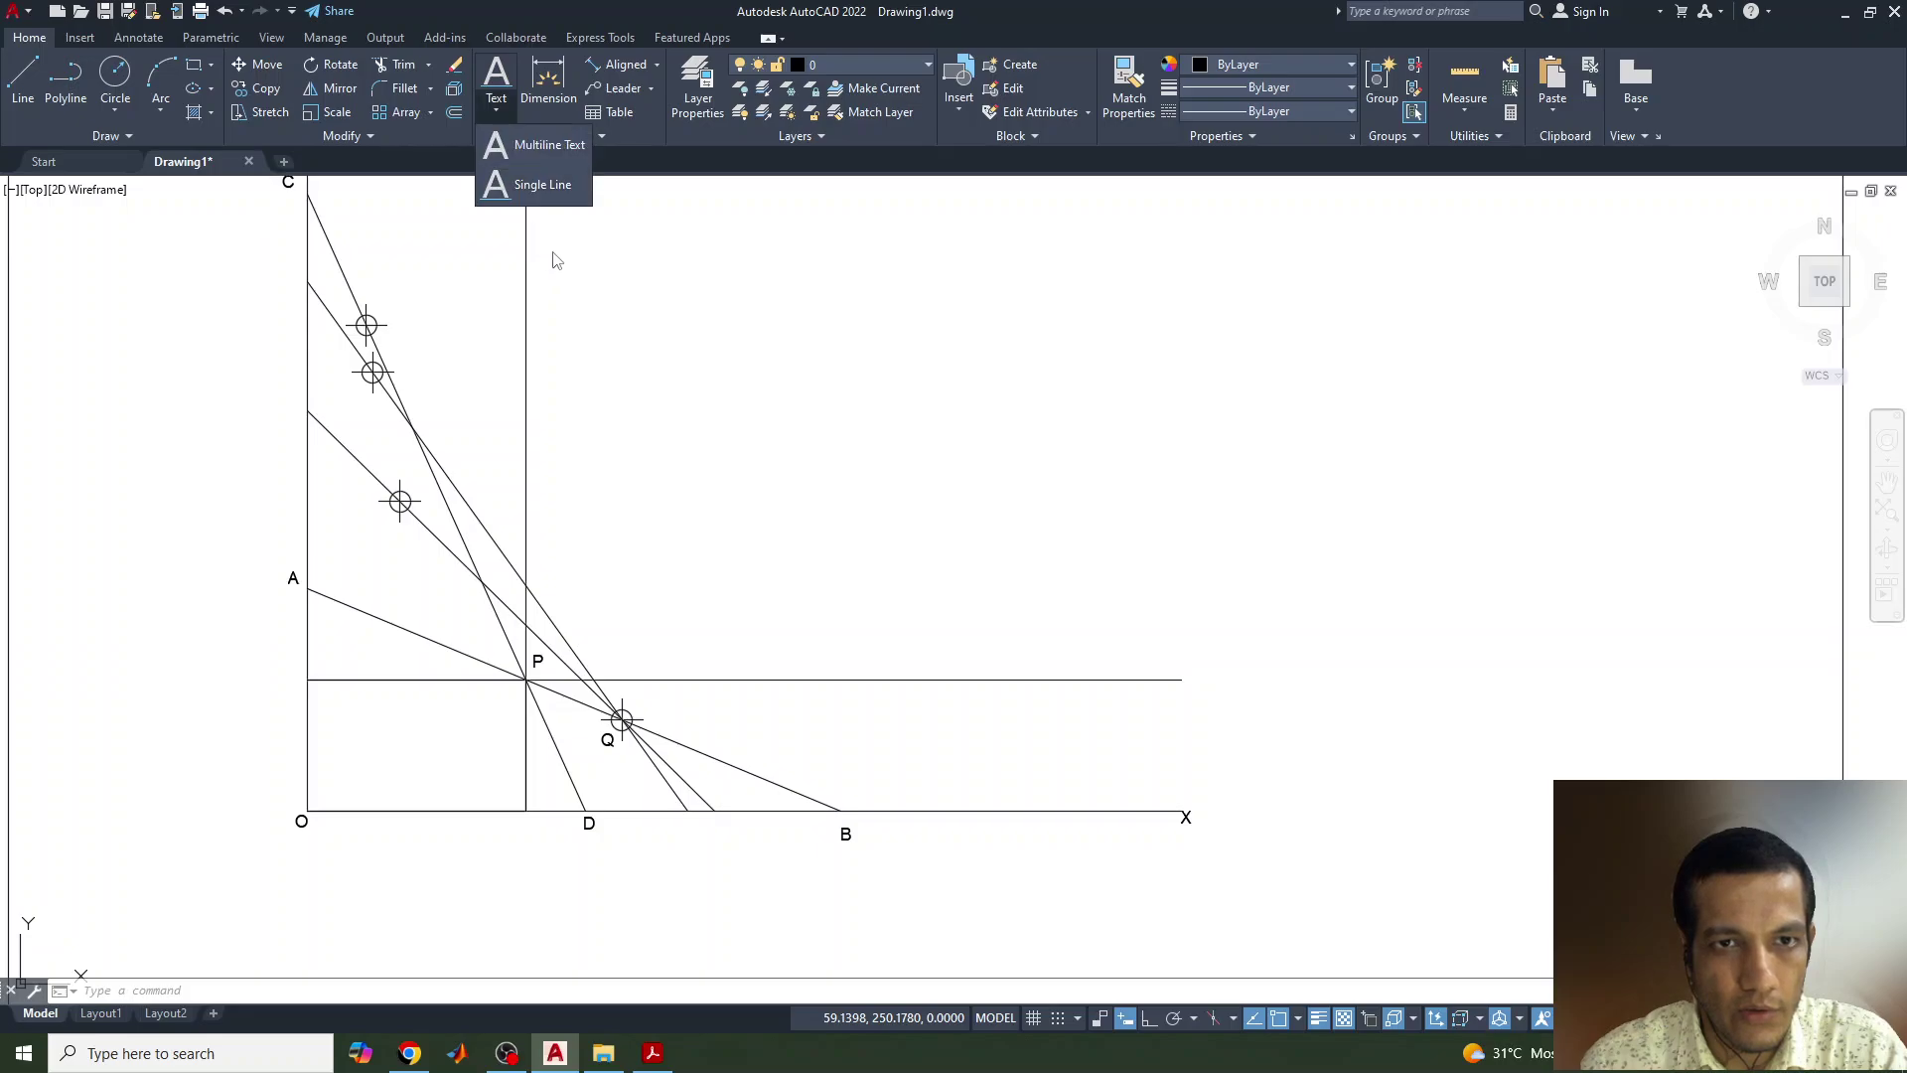
{"action": "left_click", "coordinate": [539, 184]}
{"action": "left_click", "coordinate": [296, 278]}
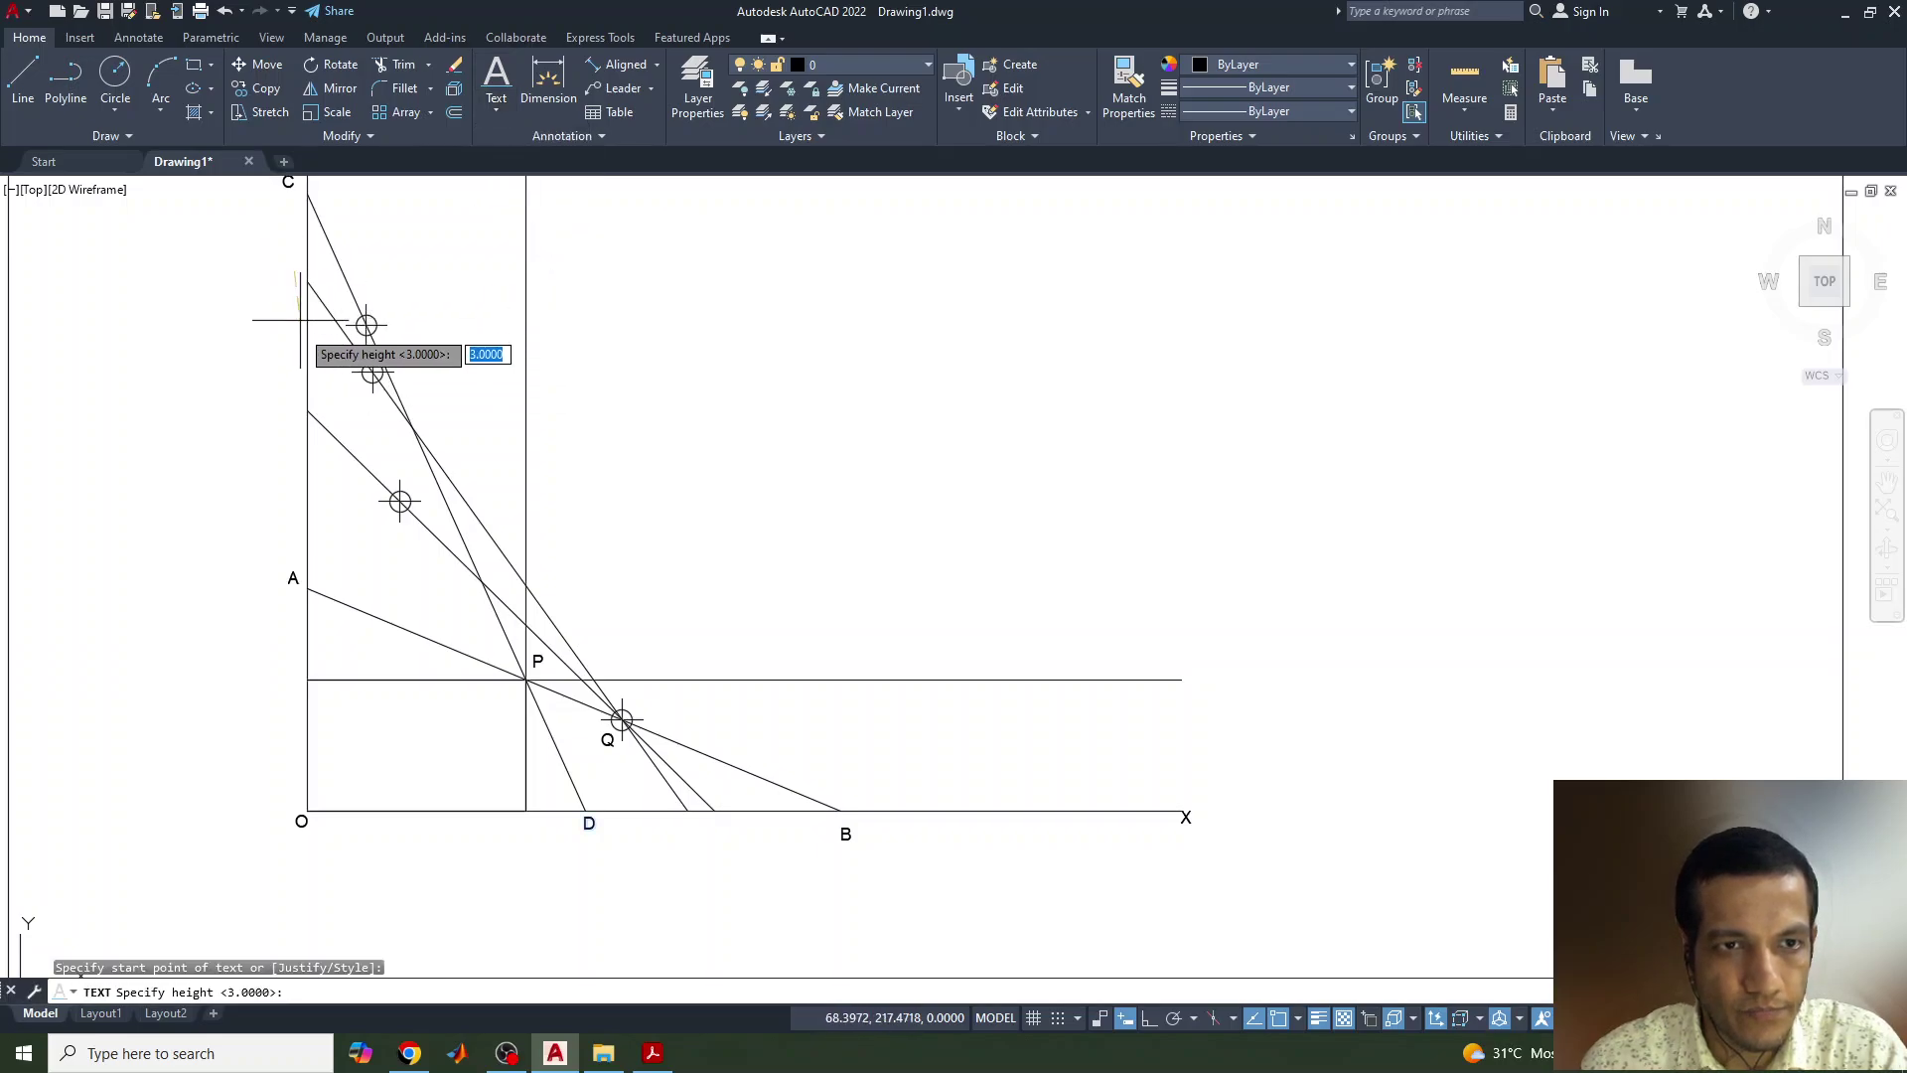
{"action": "key", "text": "Return"}
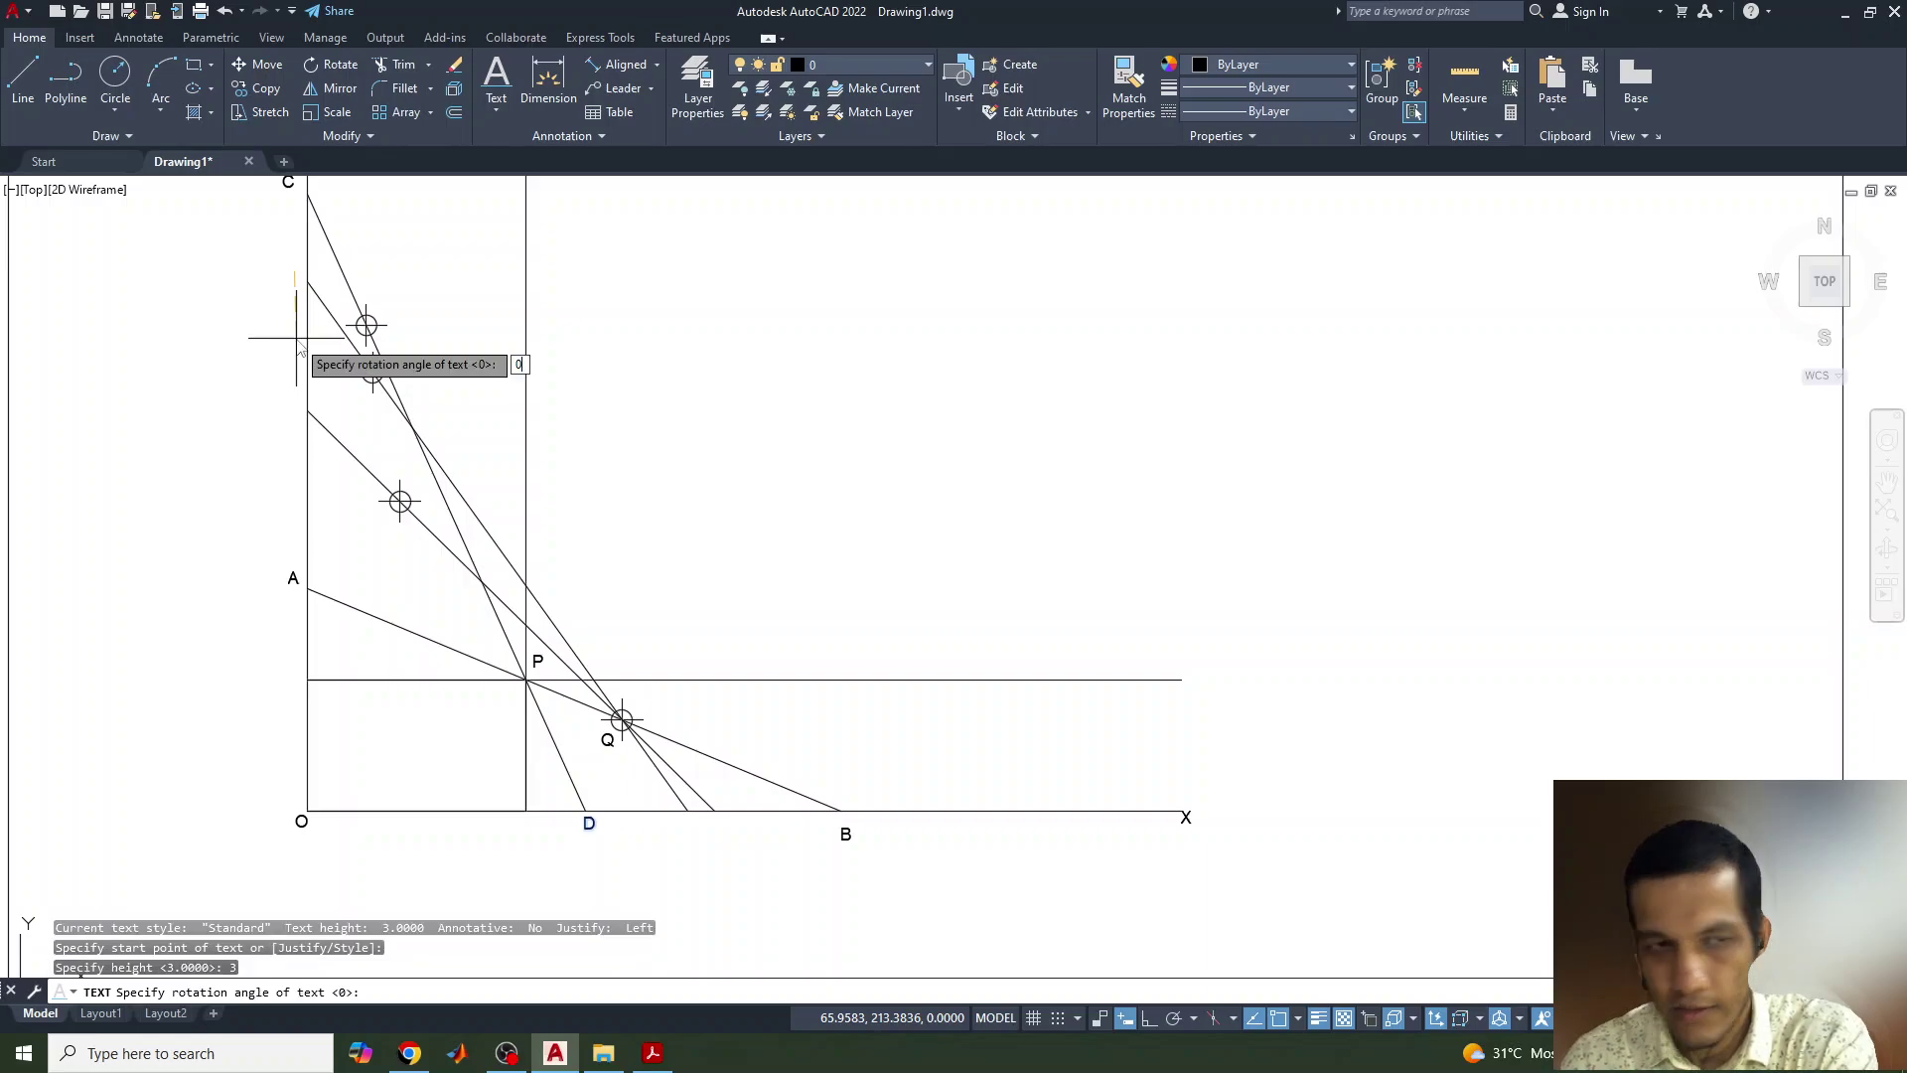
{"action": "key", "text": "Return"}
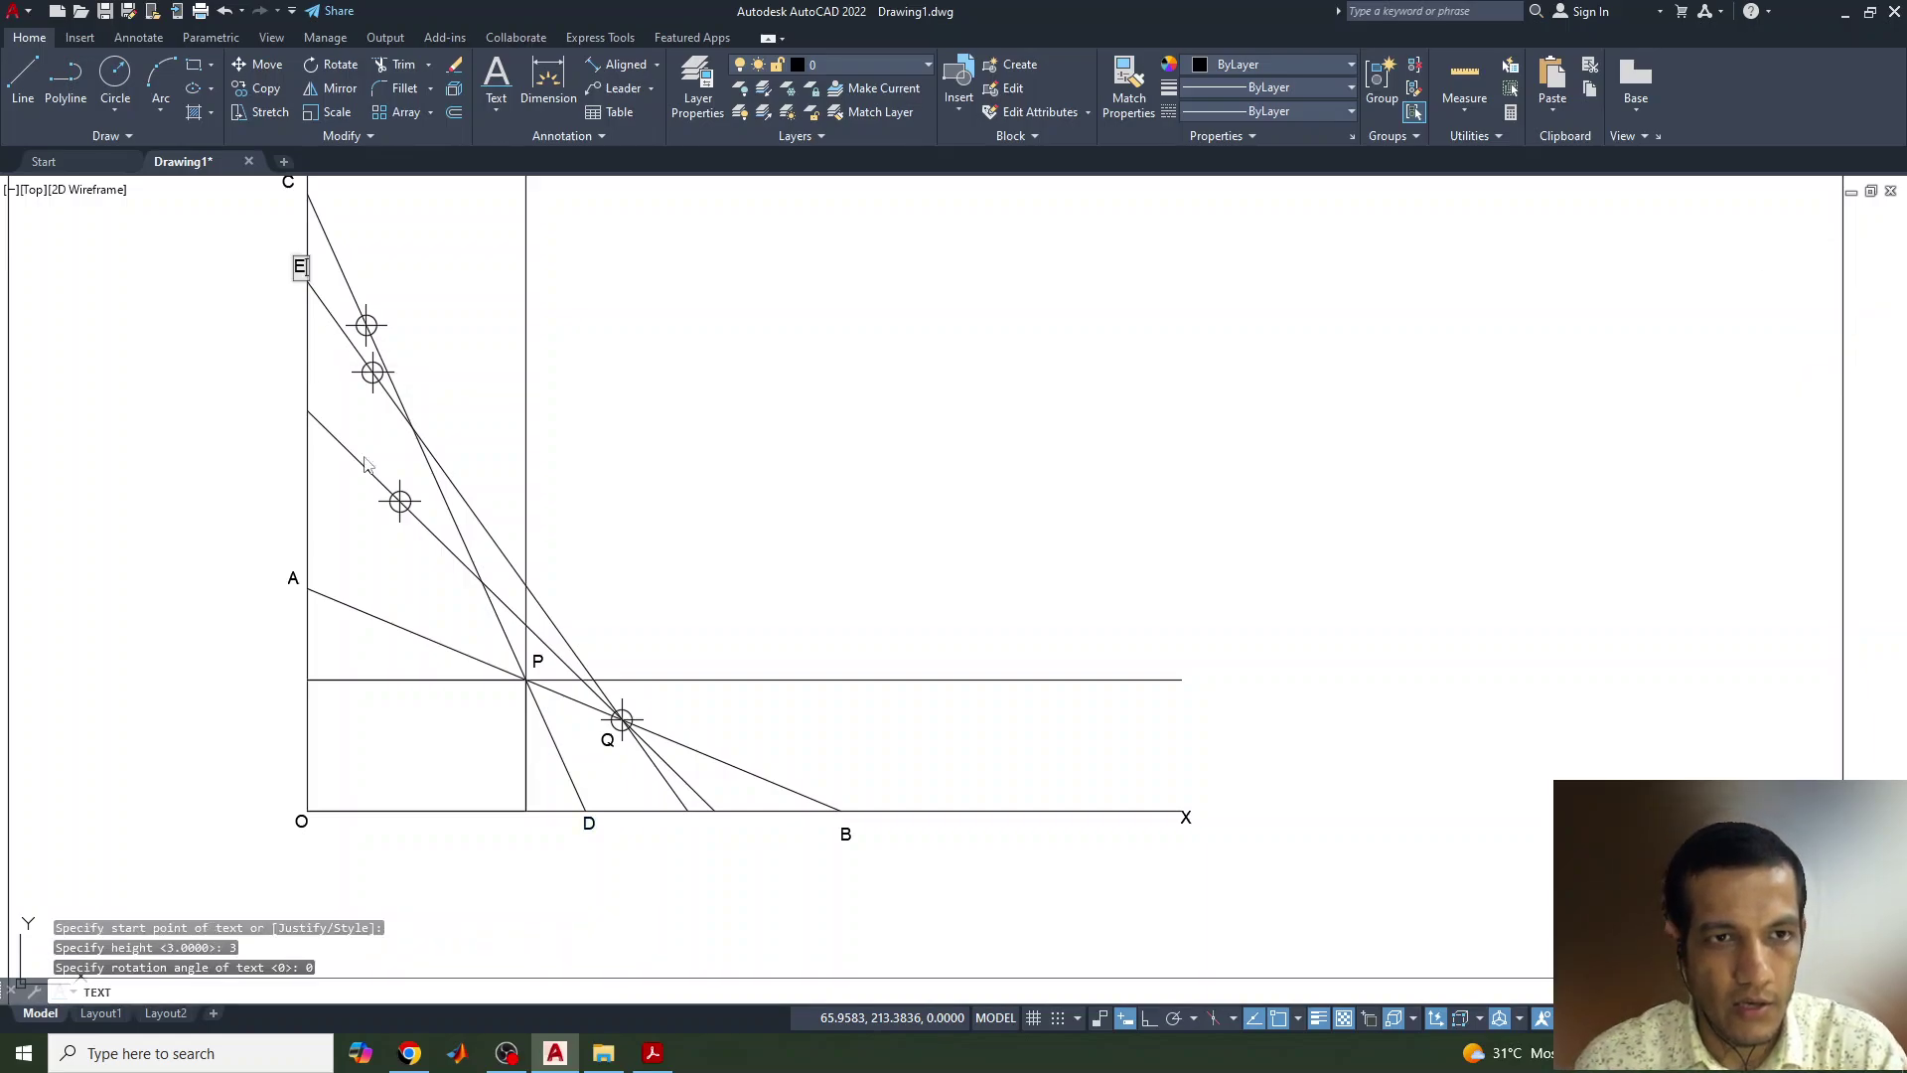
{"action": "left_click", "coordinate": [724, 833]}
{"action": "type", "text": "F"}
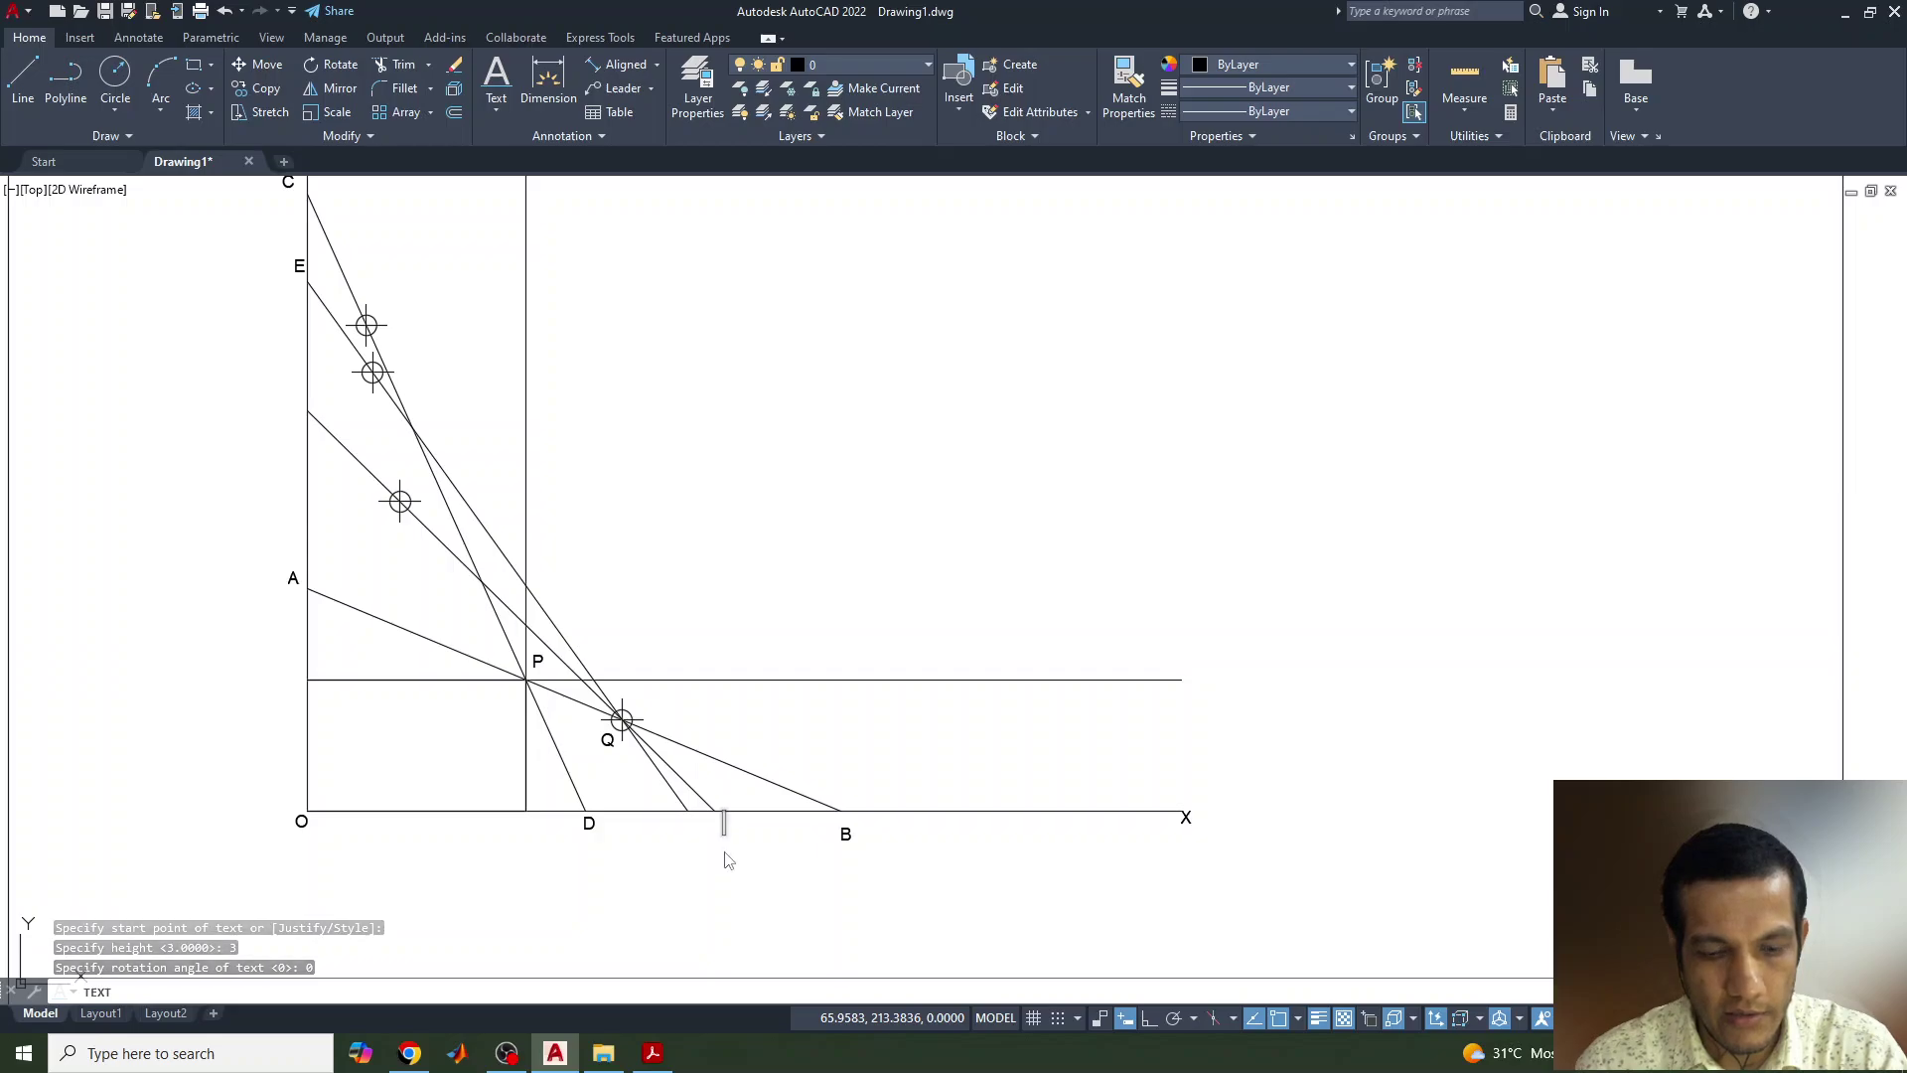
Step: Check EG PPT.pdf again, label the lower Q line's ends G and H, and label the end of the line from E as F
{"action": "left_click", "coordinate": [654, 1053]}
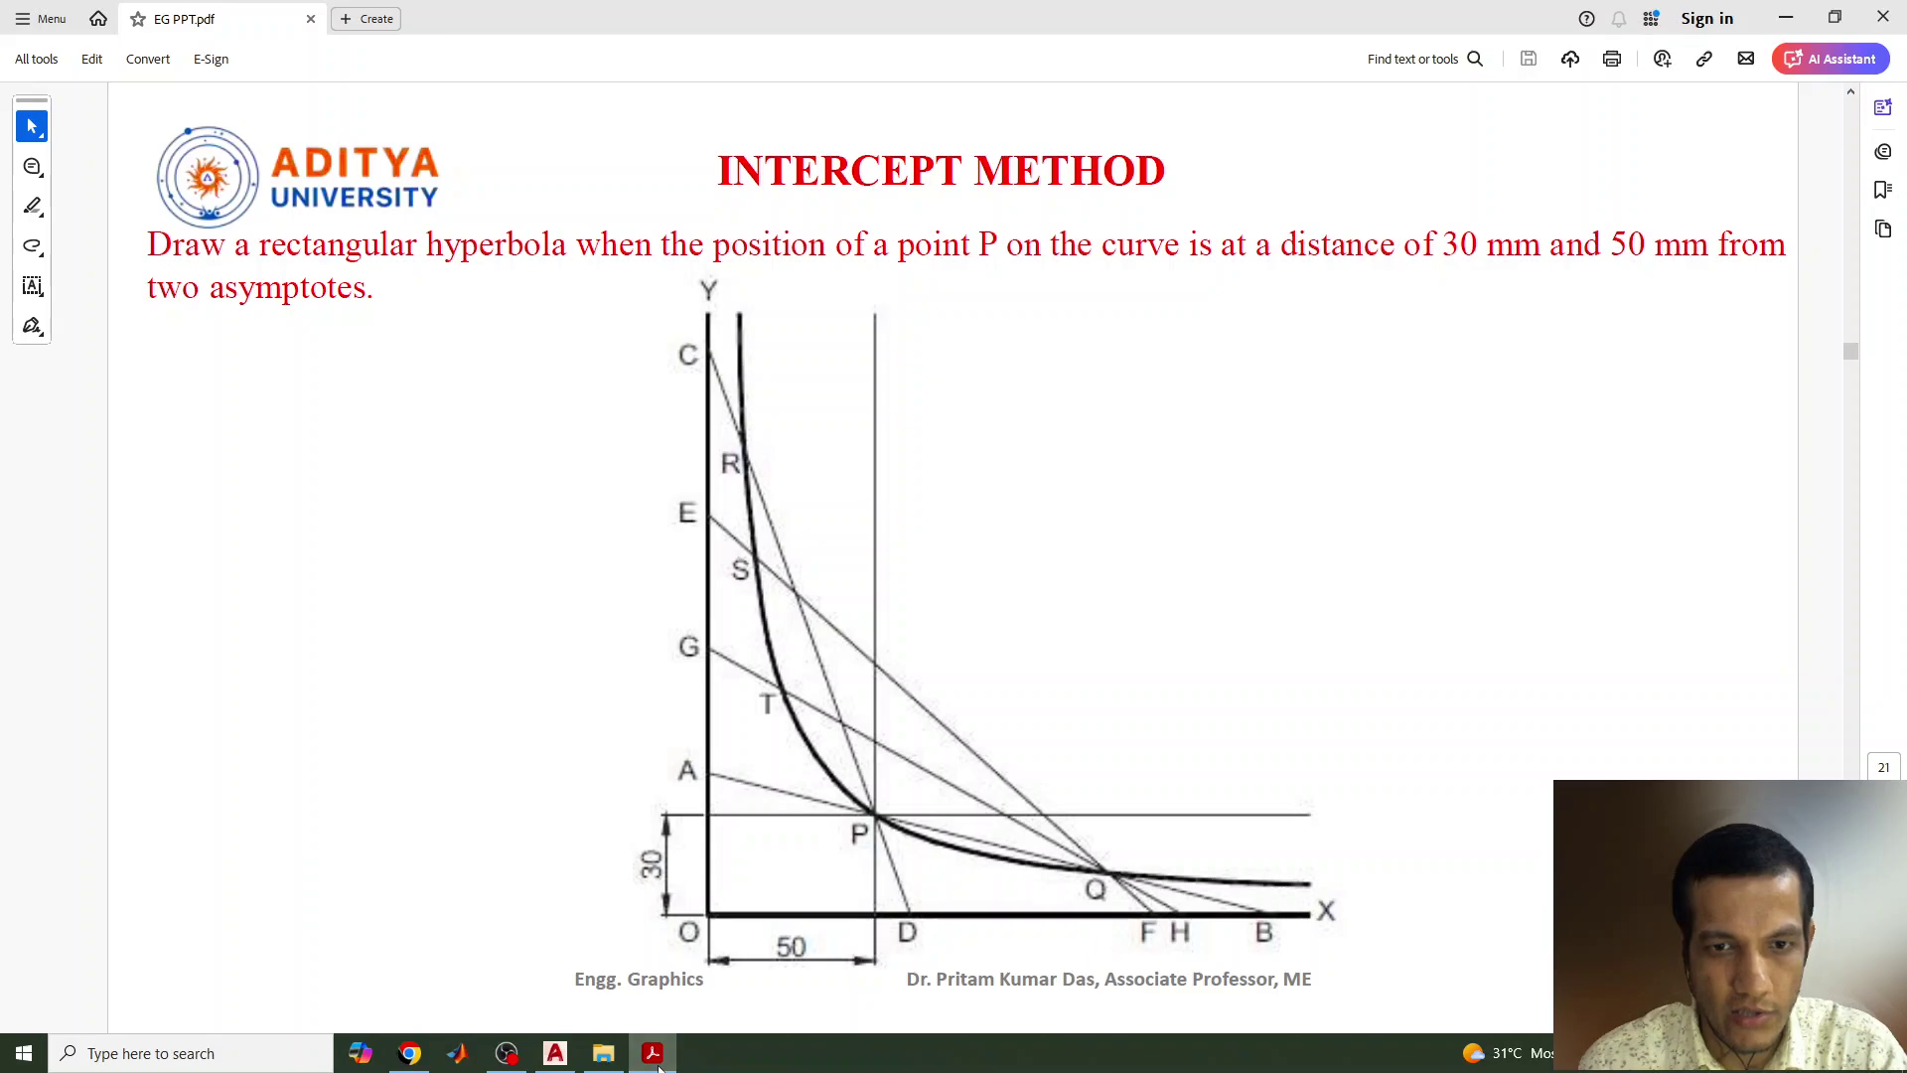
{"action": "left_click", "coordinate": [654, 1054]}
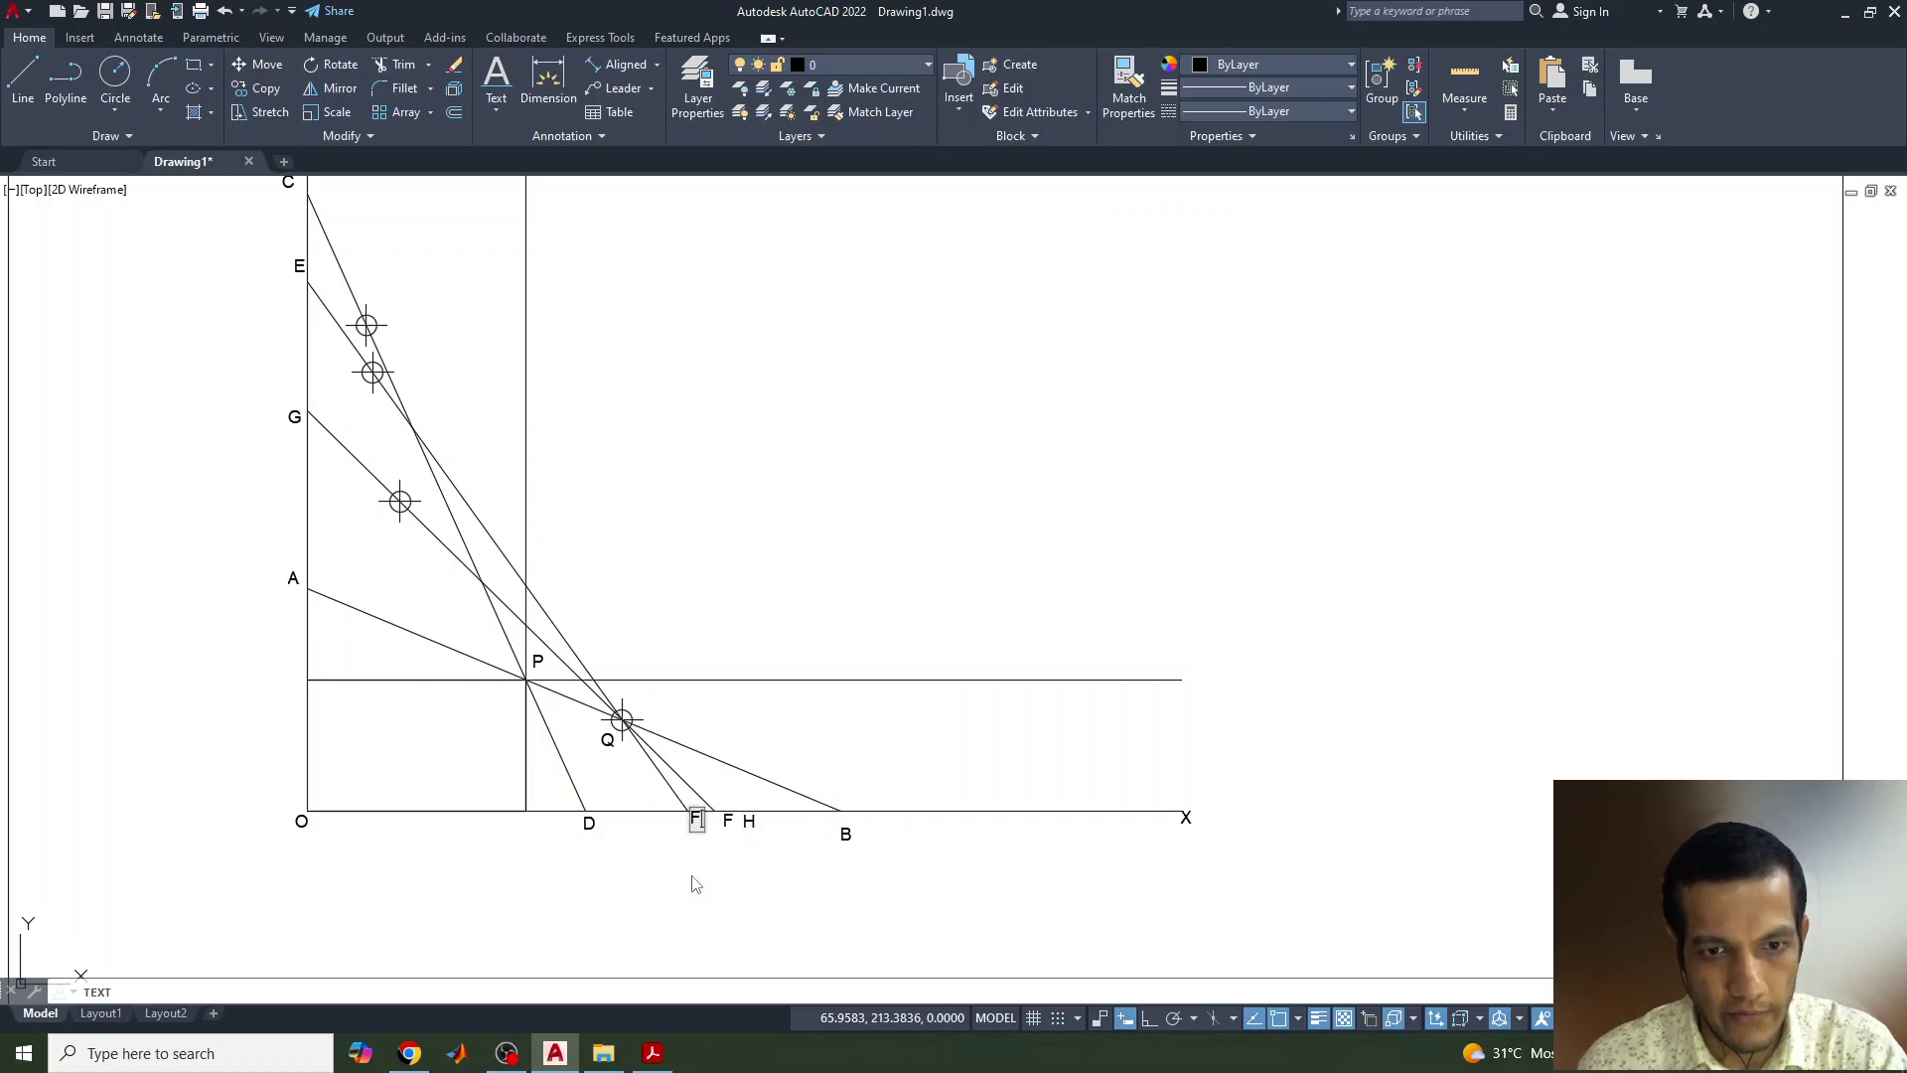
{"action": "key", "text": "Escape"}
Step: Finish the F label entry and delete the duplicate F between the F and H labels below OX
{"action": "left_click", "coordinate": [733, 820]}
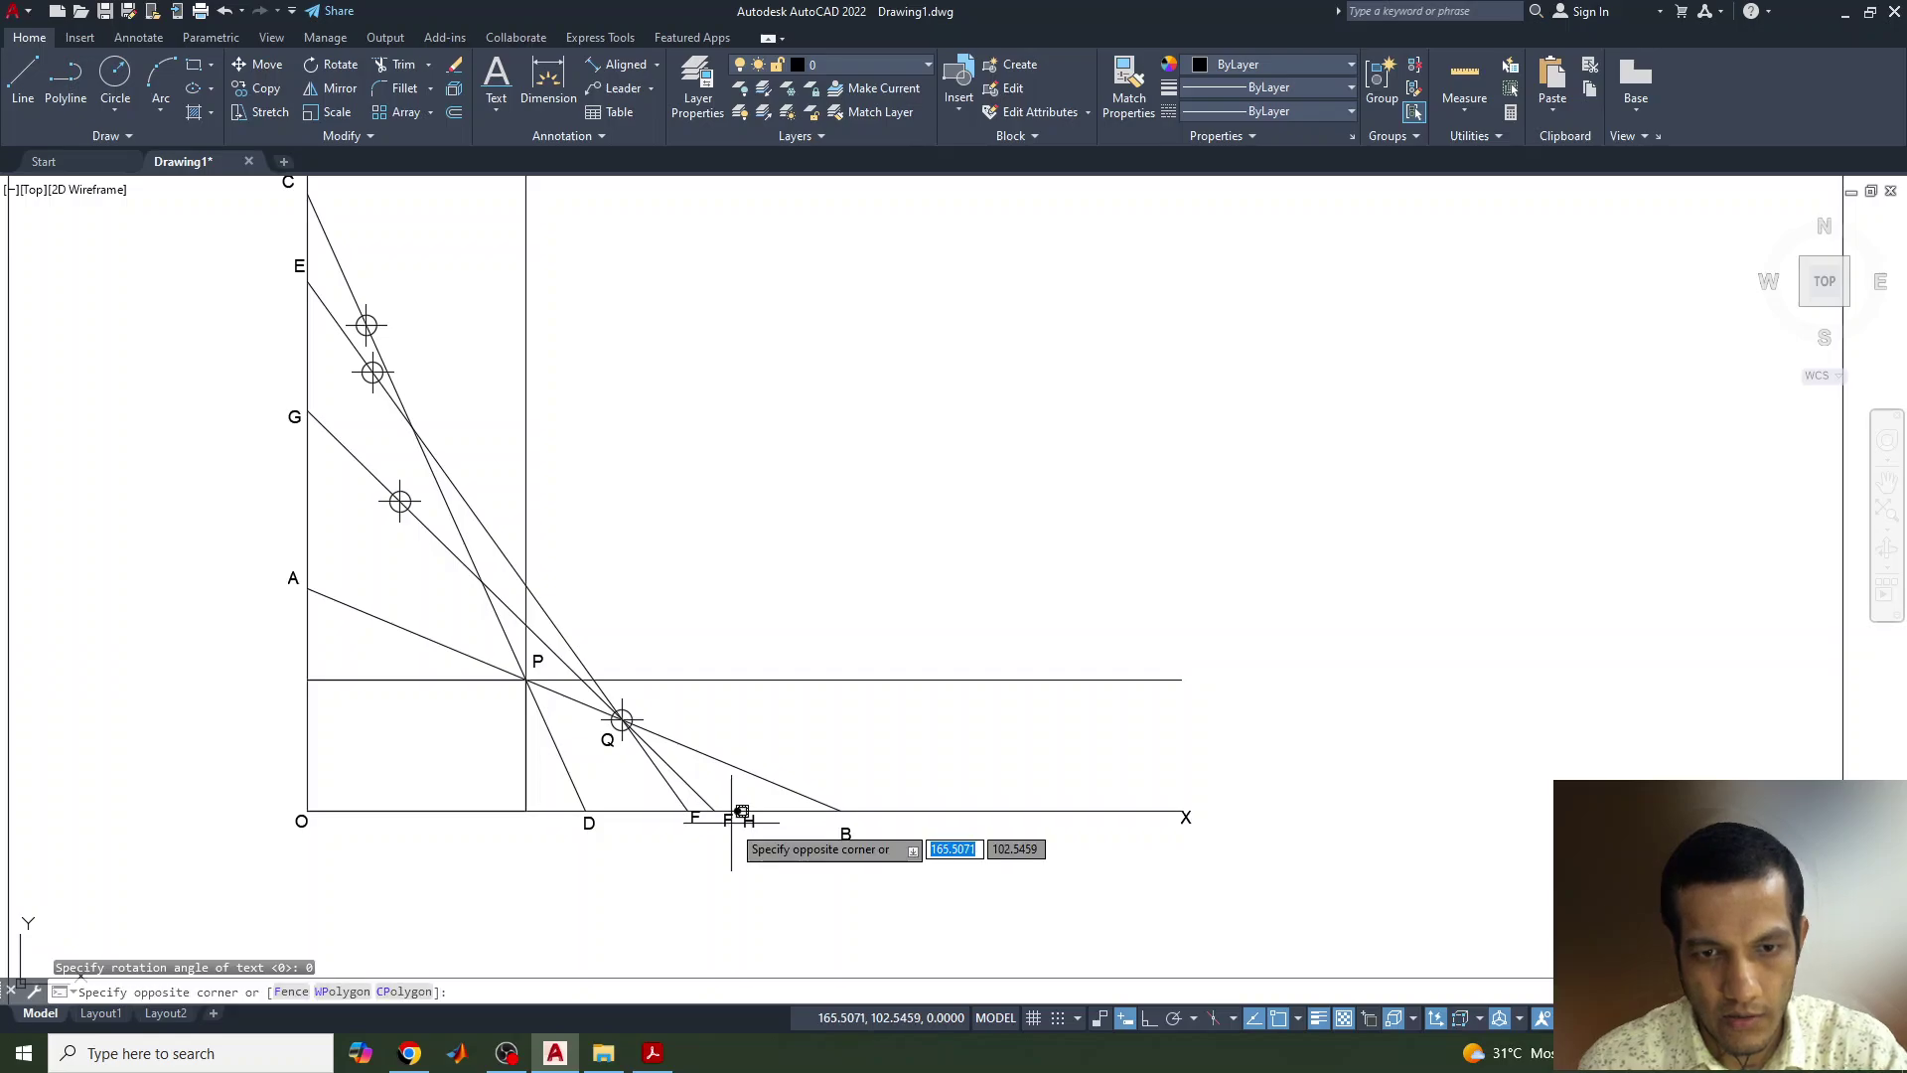
{"action": "left_click", "coordinate": [723, 826]}
{"action": "key", "text": "Delete"}
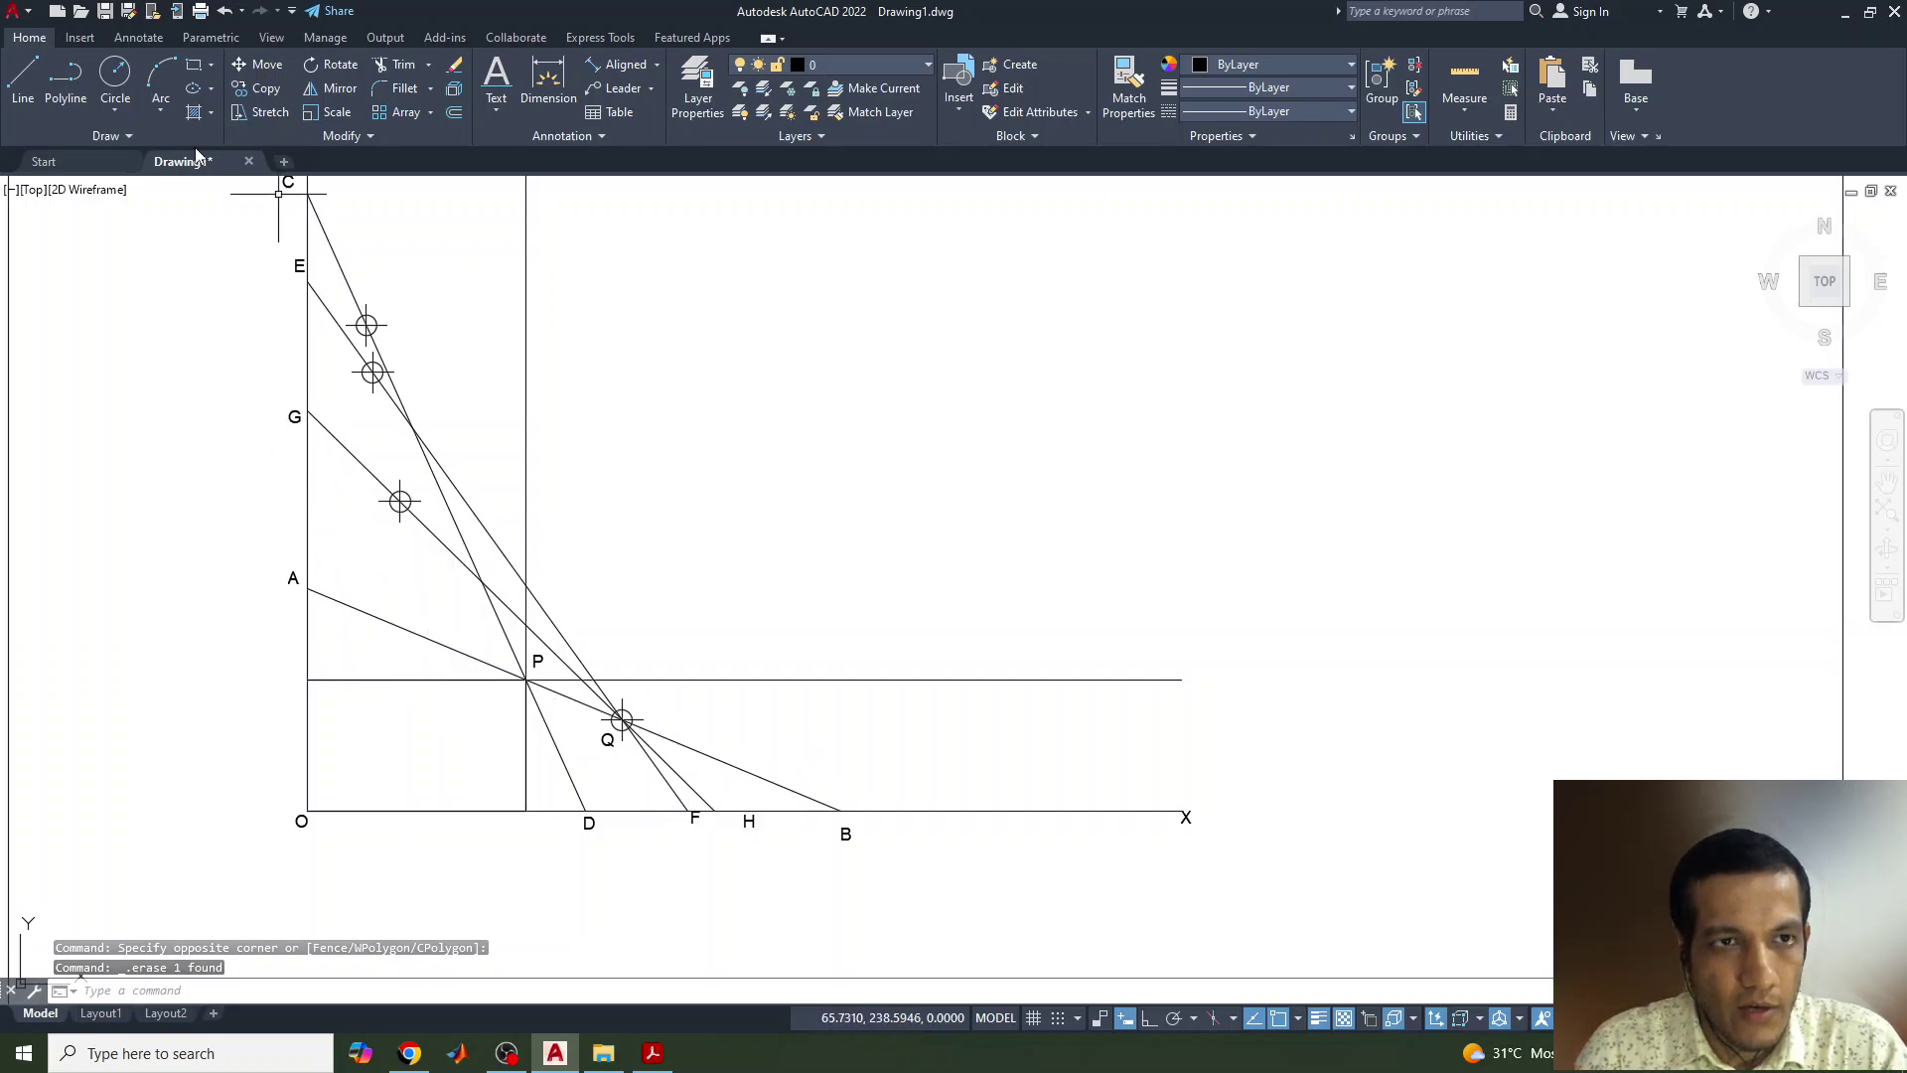
Step: Draw a line from a point on OY between G and A through Q to OX, ending between H and B
{"action": "left_click", "coordinate": [22, 84]}
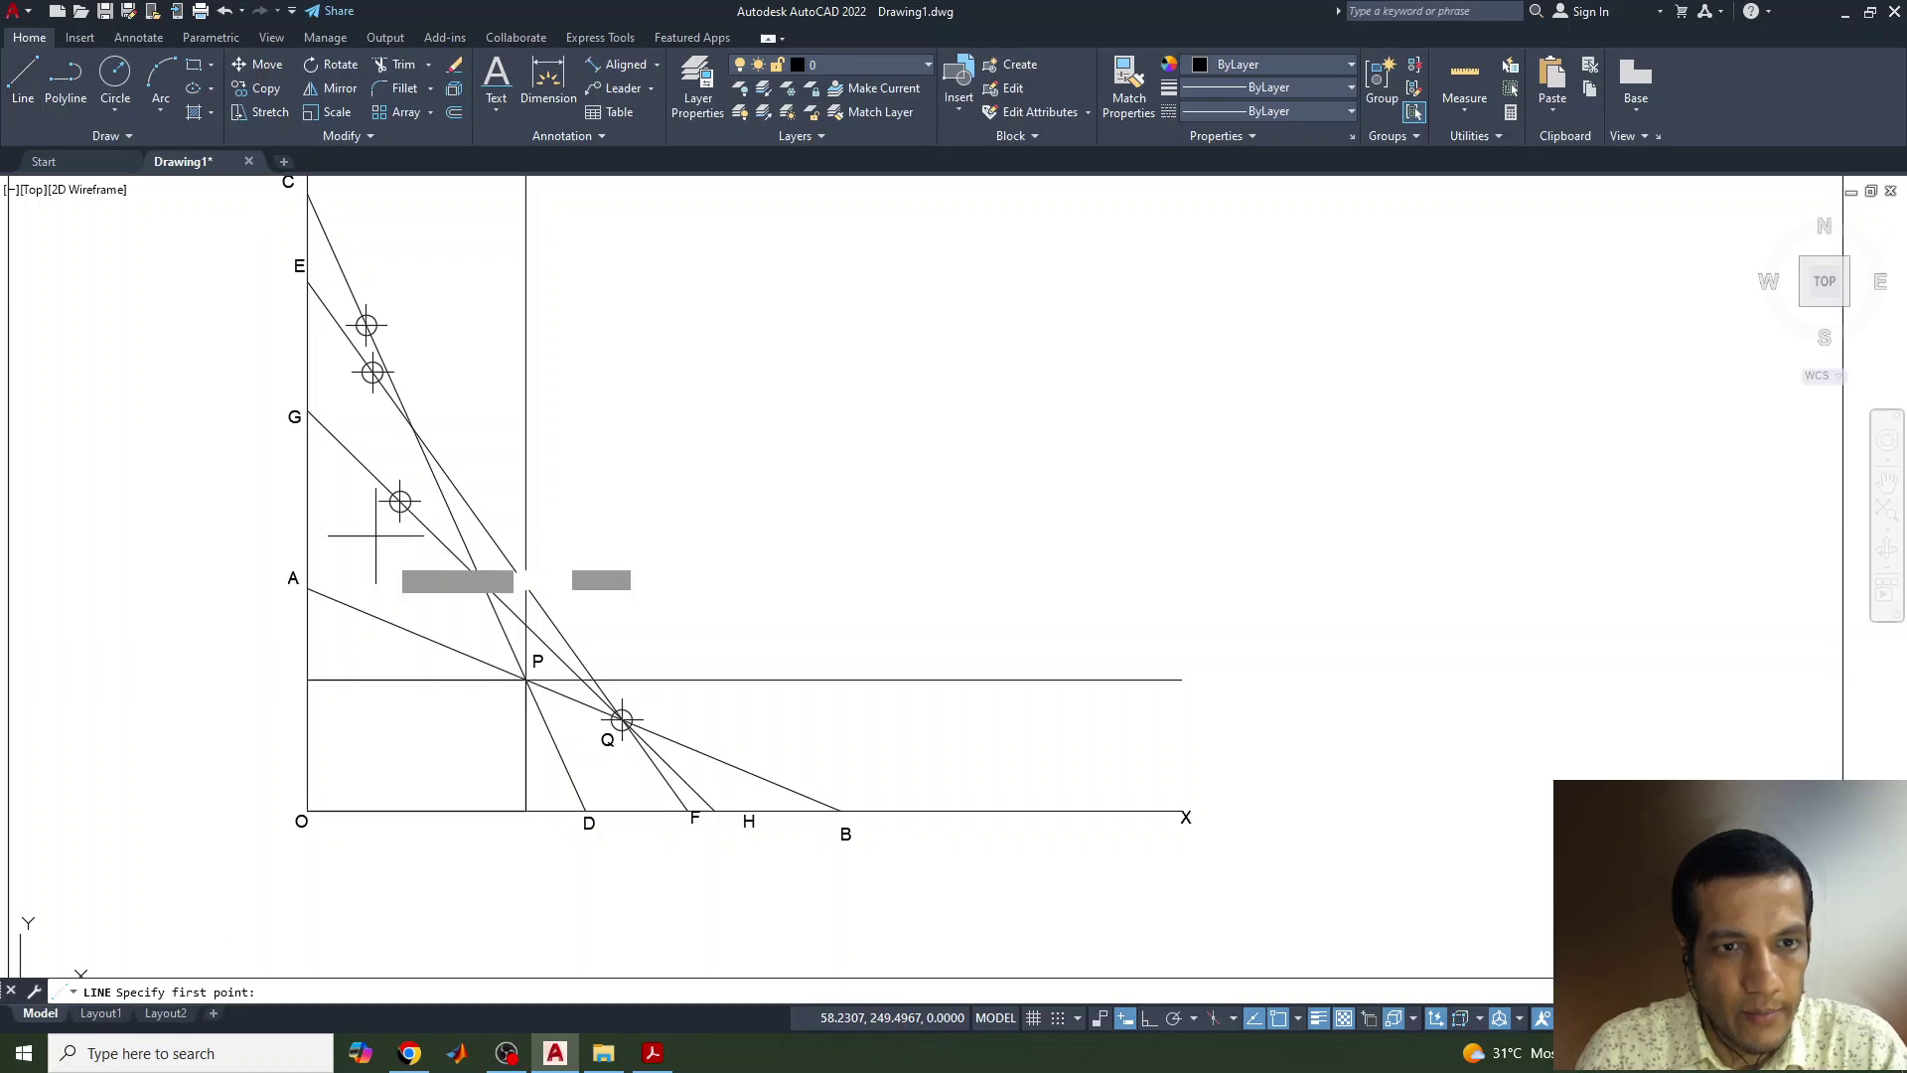
{"action": "left_click", "coordinate": [308, 503]}
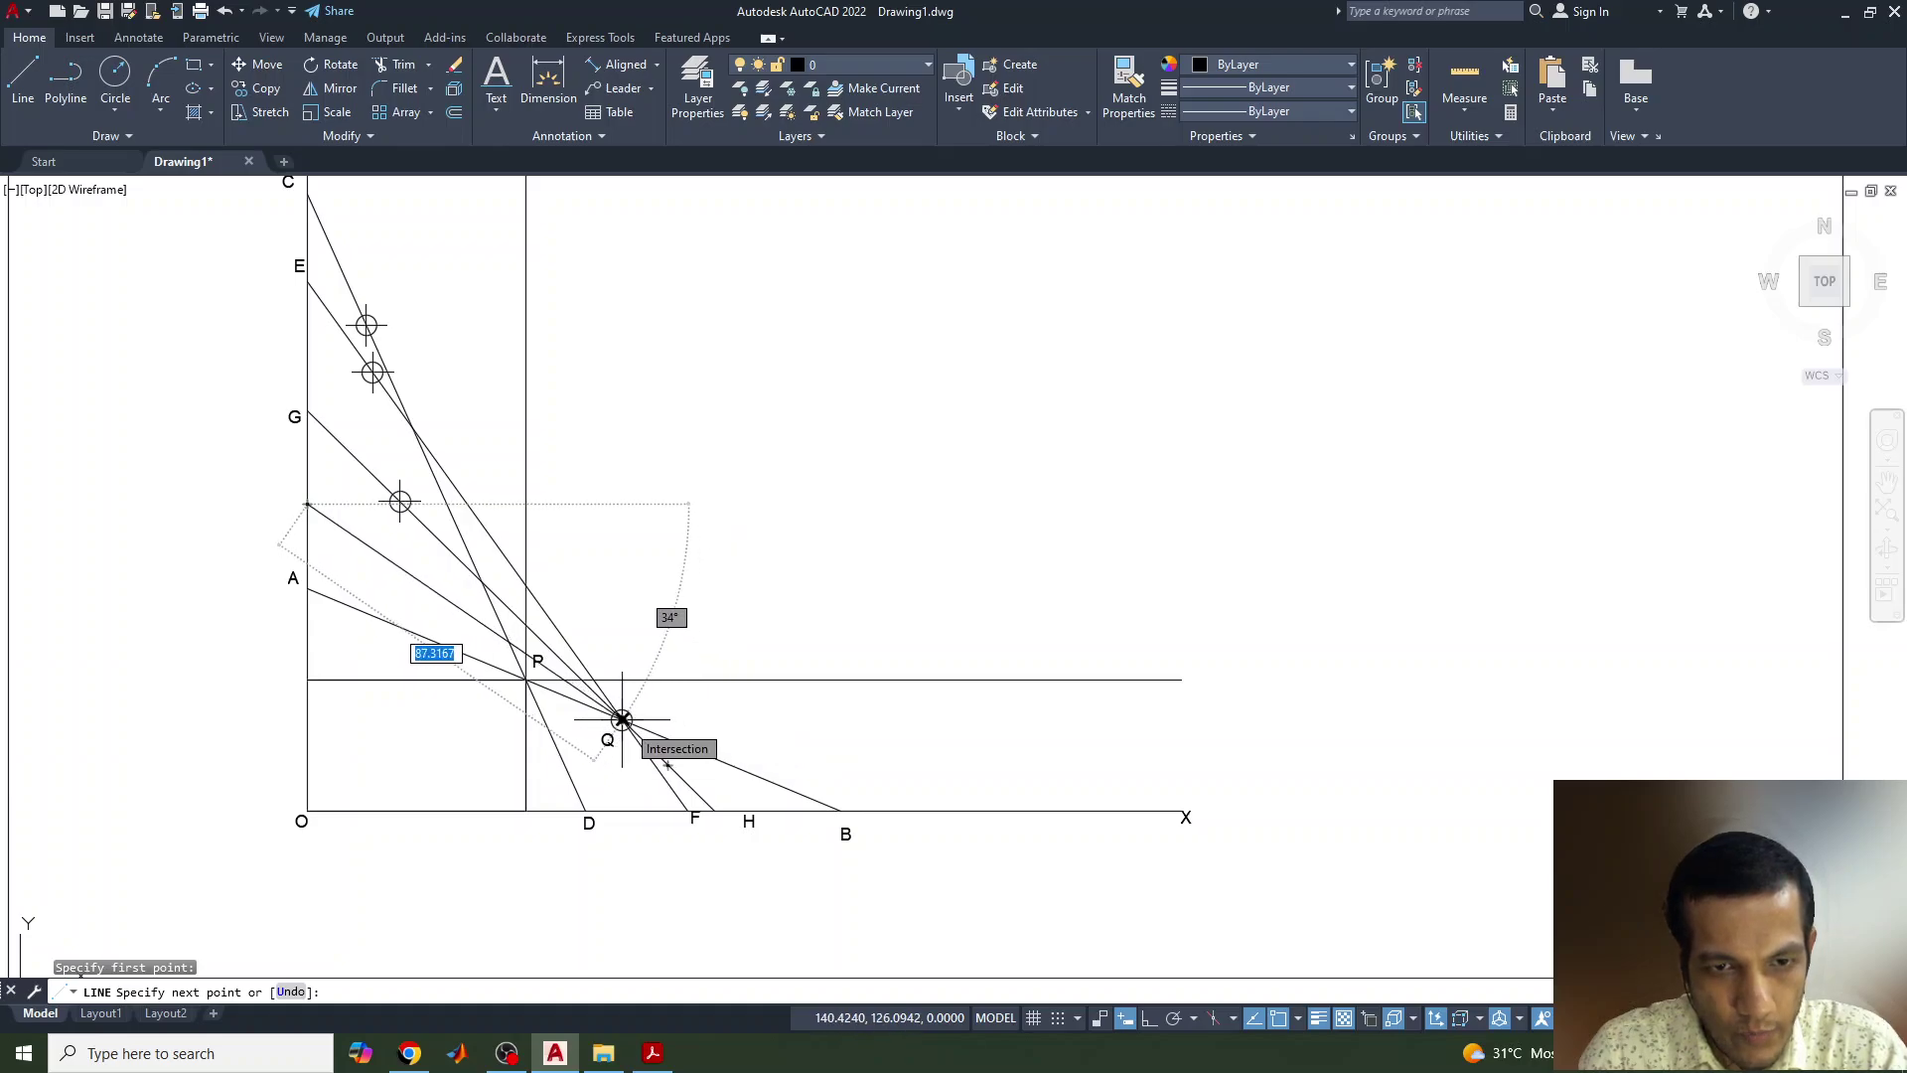
{"action": "left_click", "coordinate": [622, 719]}
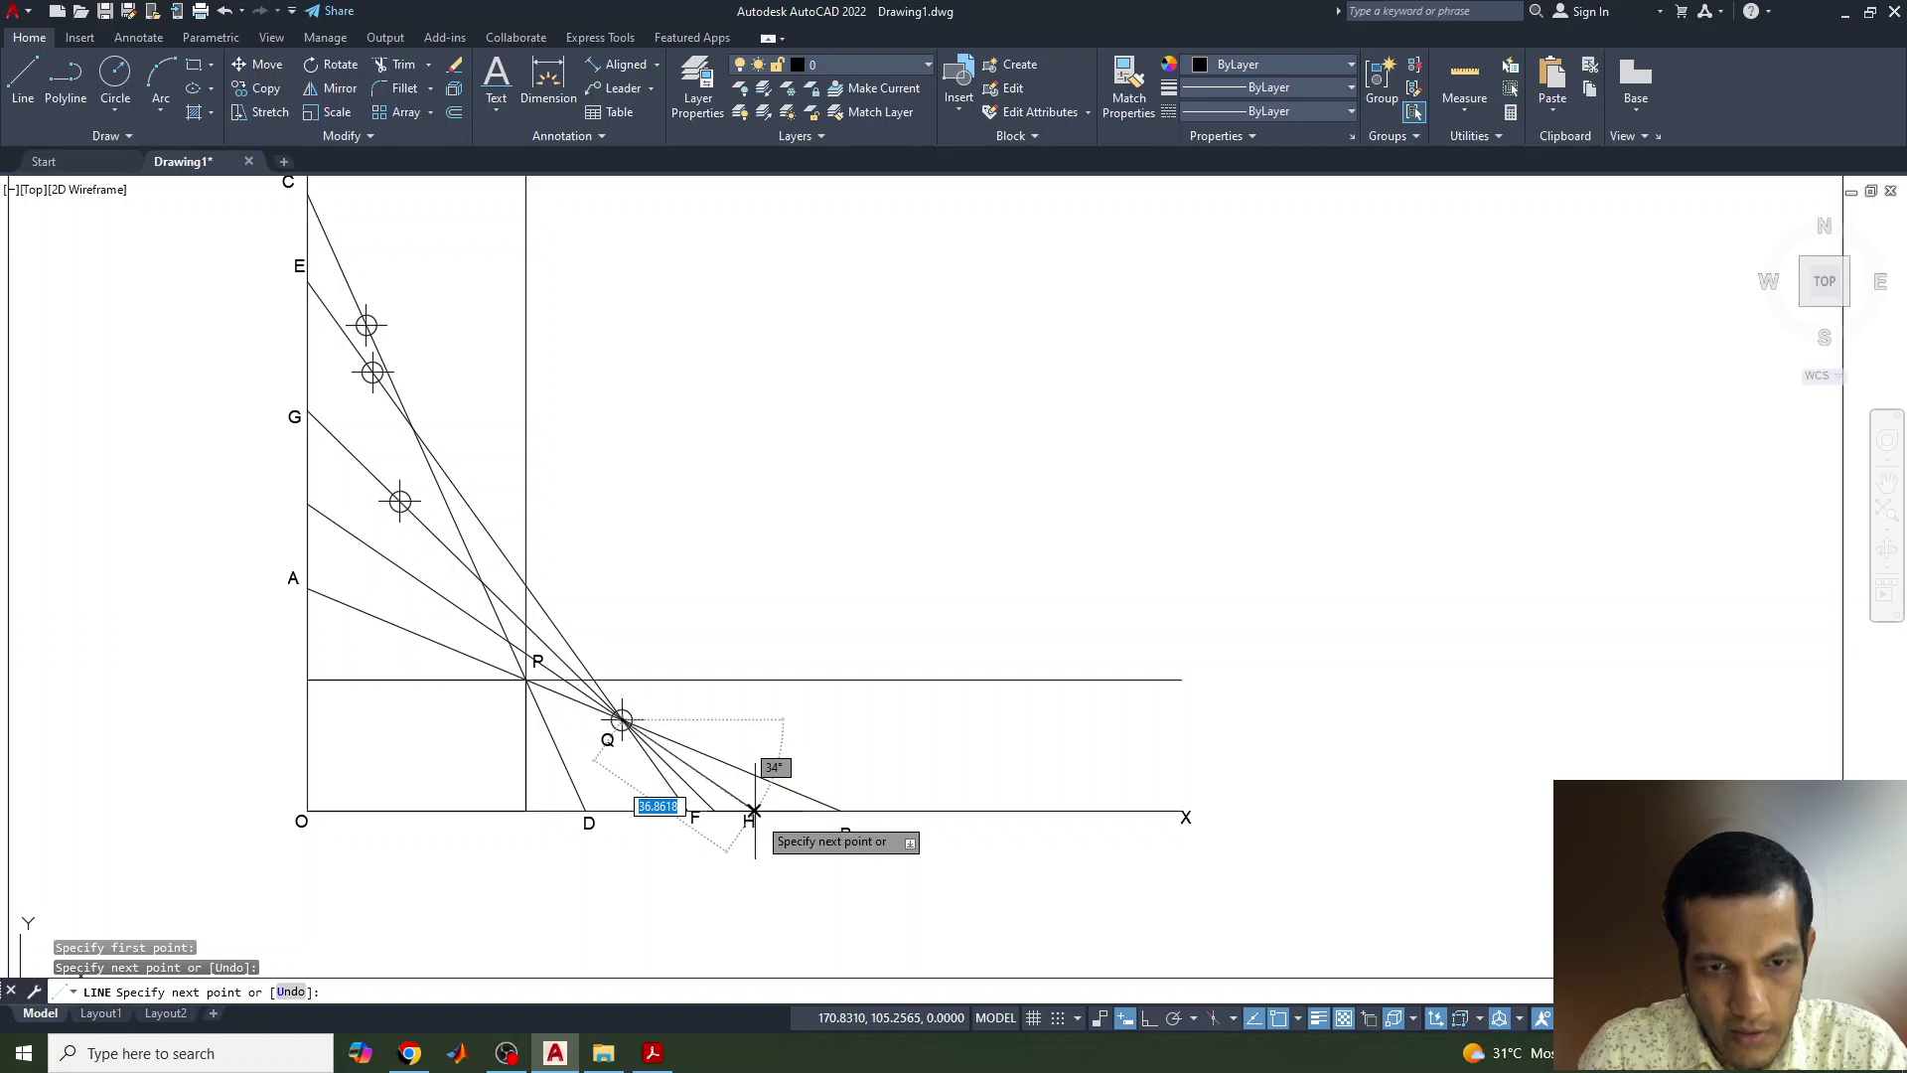
{"action": "left_click", "coordinate": [755, 811]}
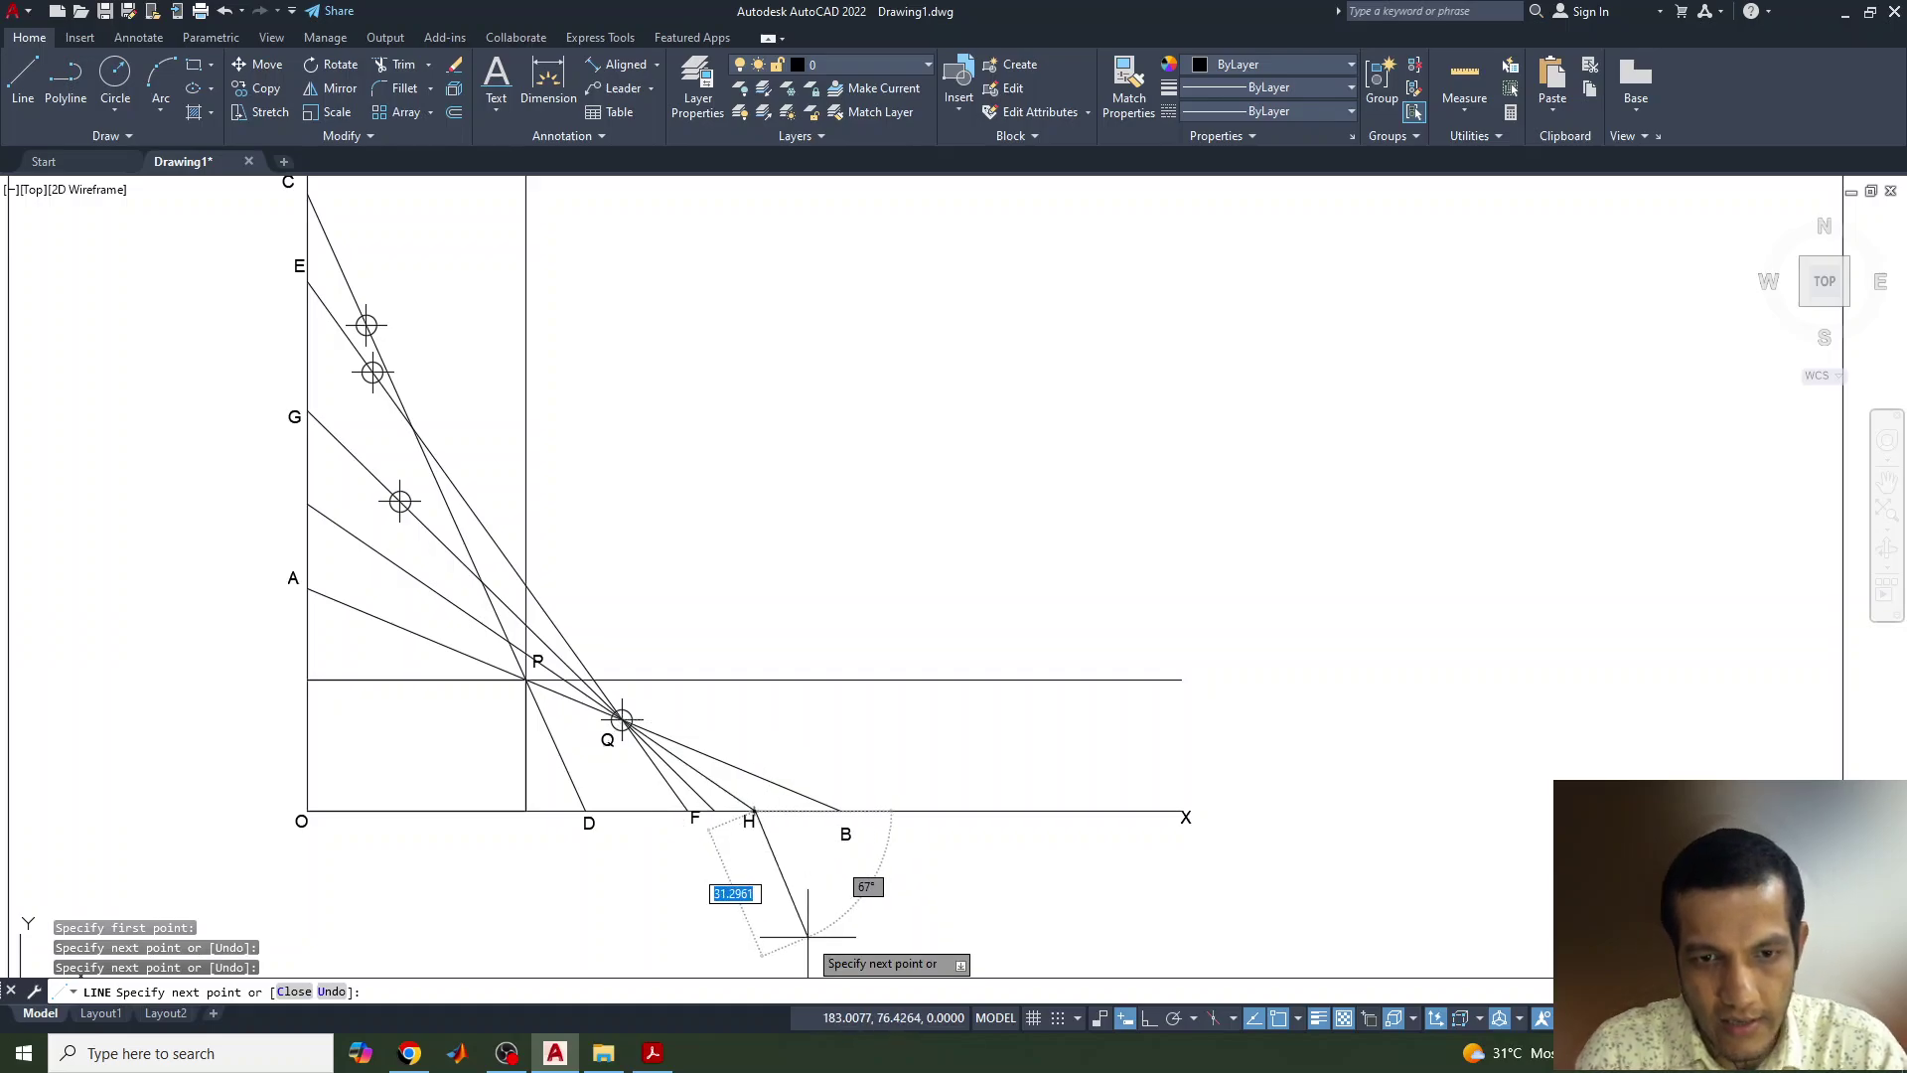
{"action": "key", "text": "Return"}
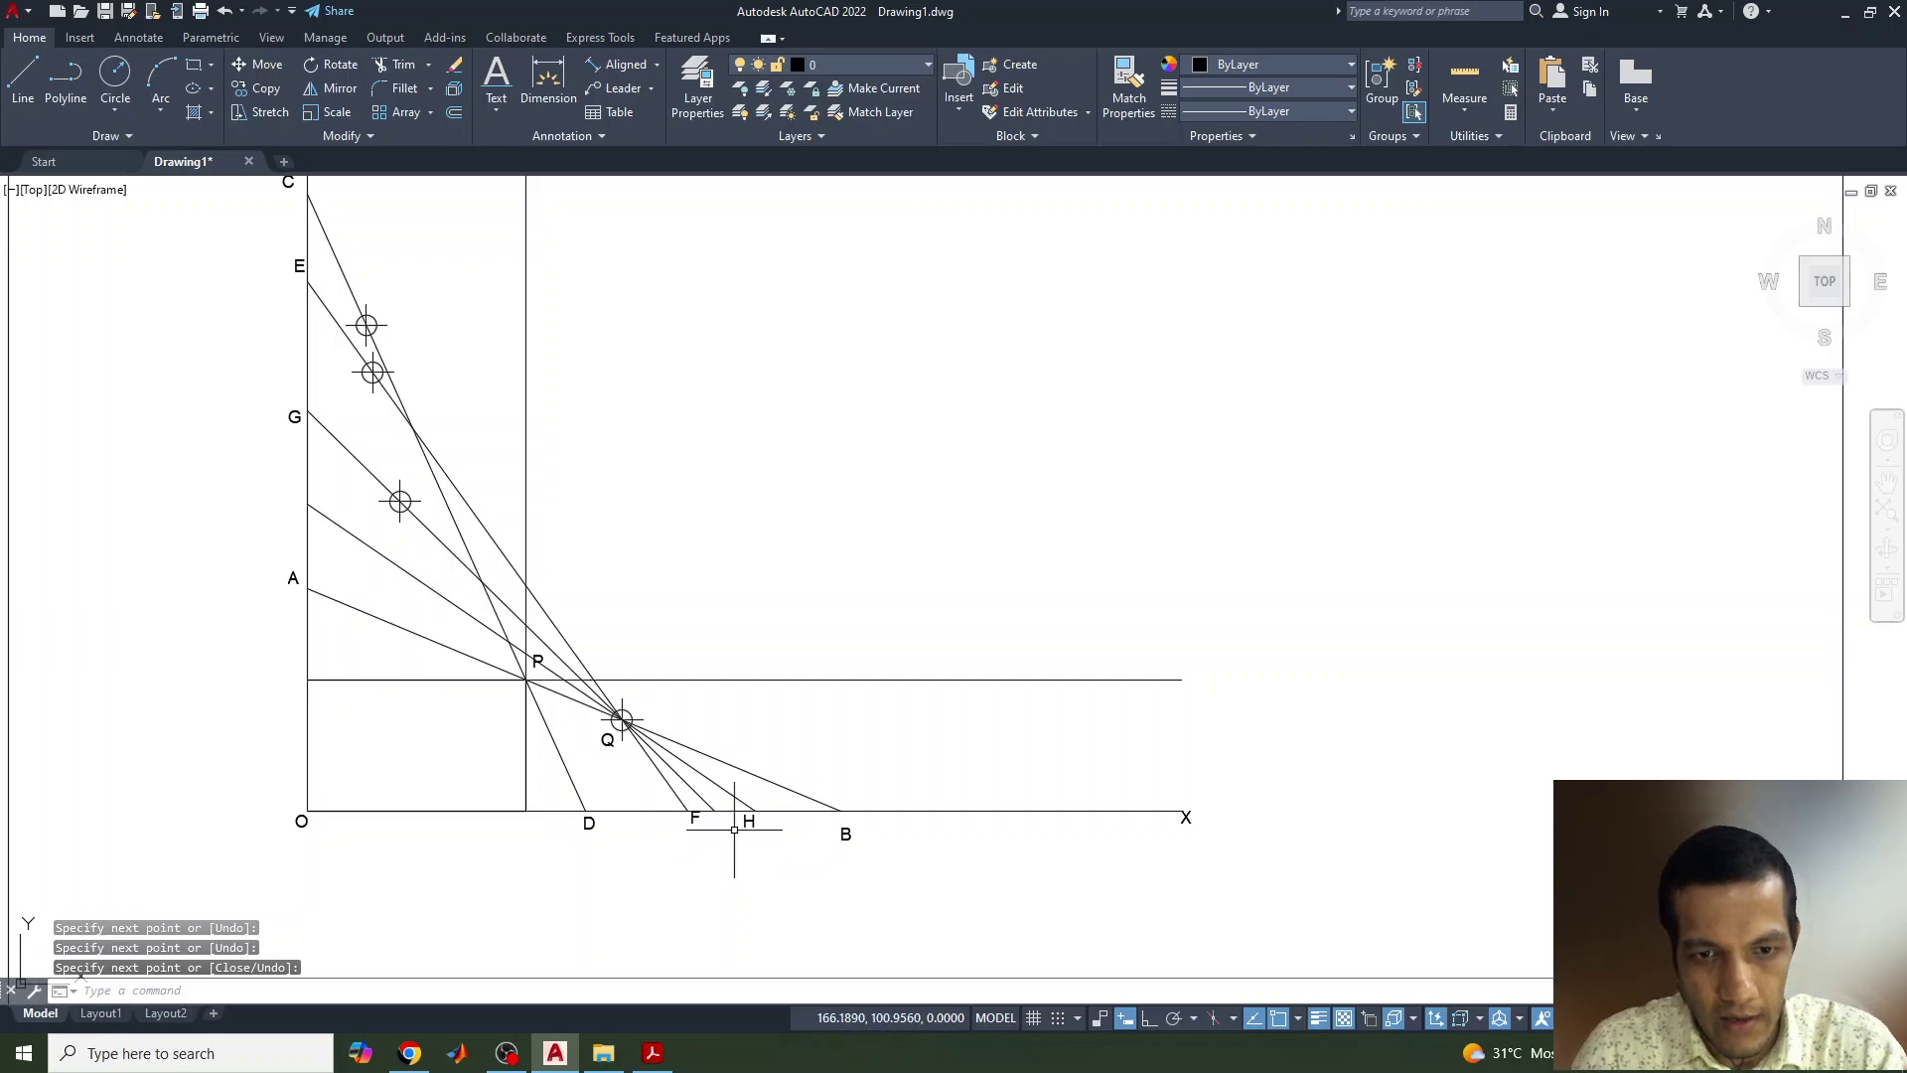
Step: Move the H label to the end of the line from G, and paste copies of it at both ends of the new line
{"action": "left_click", "coordinate": [743, 825]}
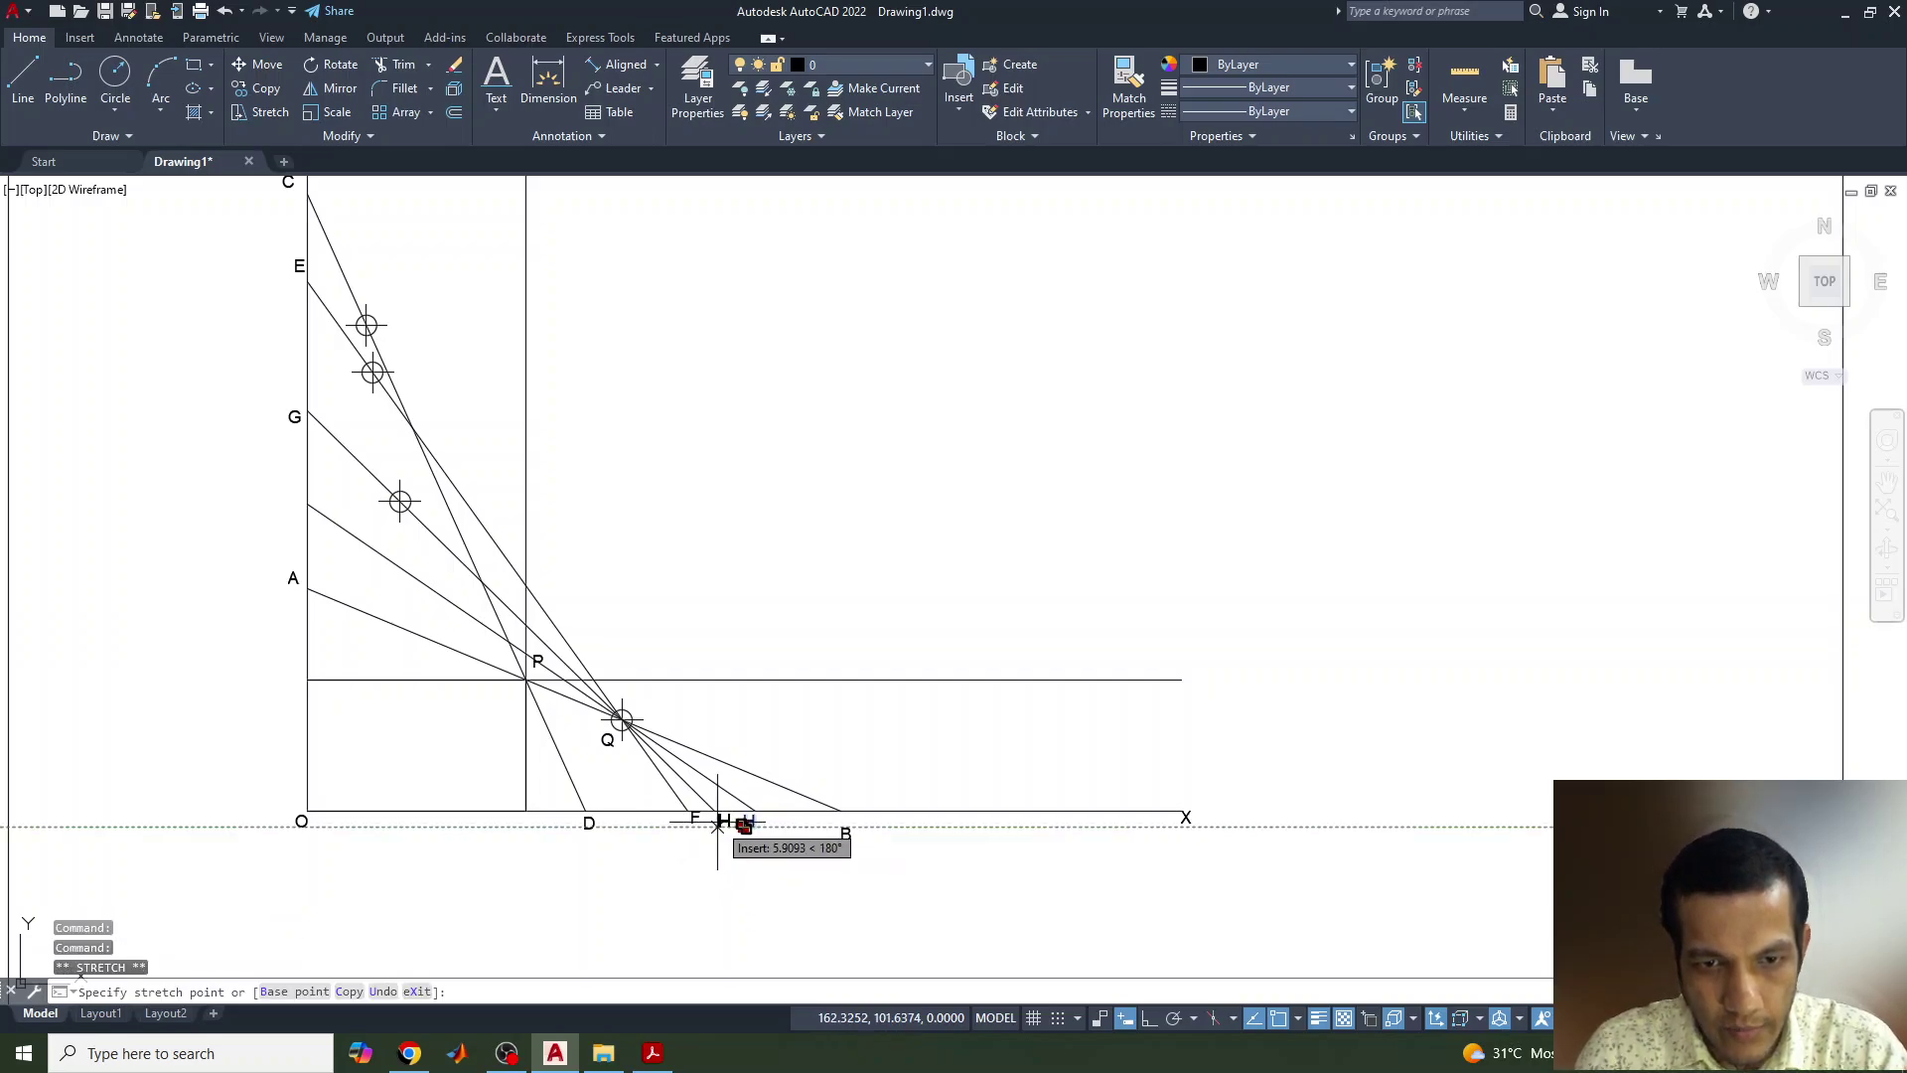
{"action": "key", "text": "Escape"}
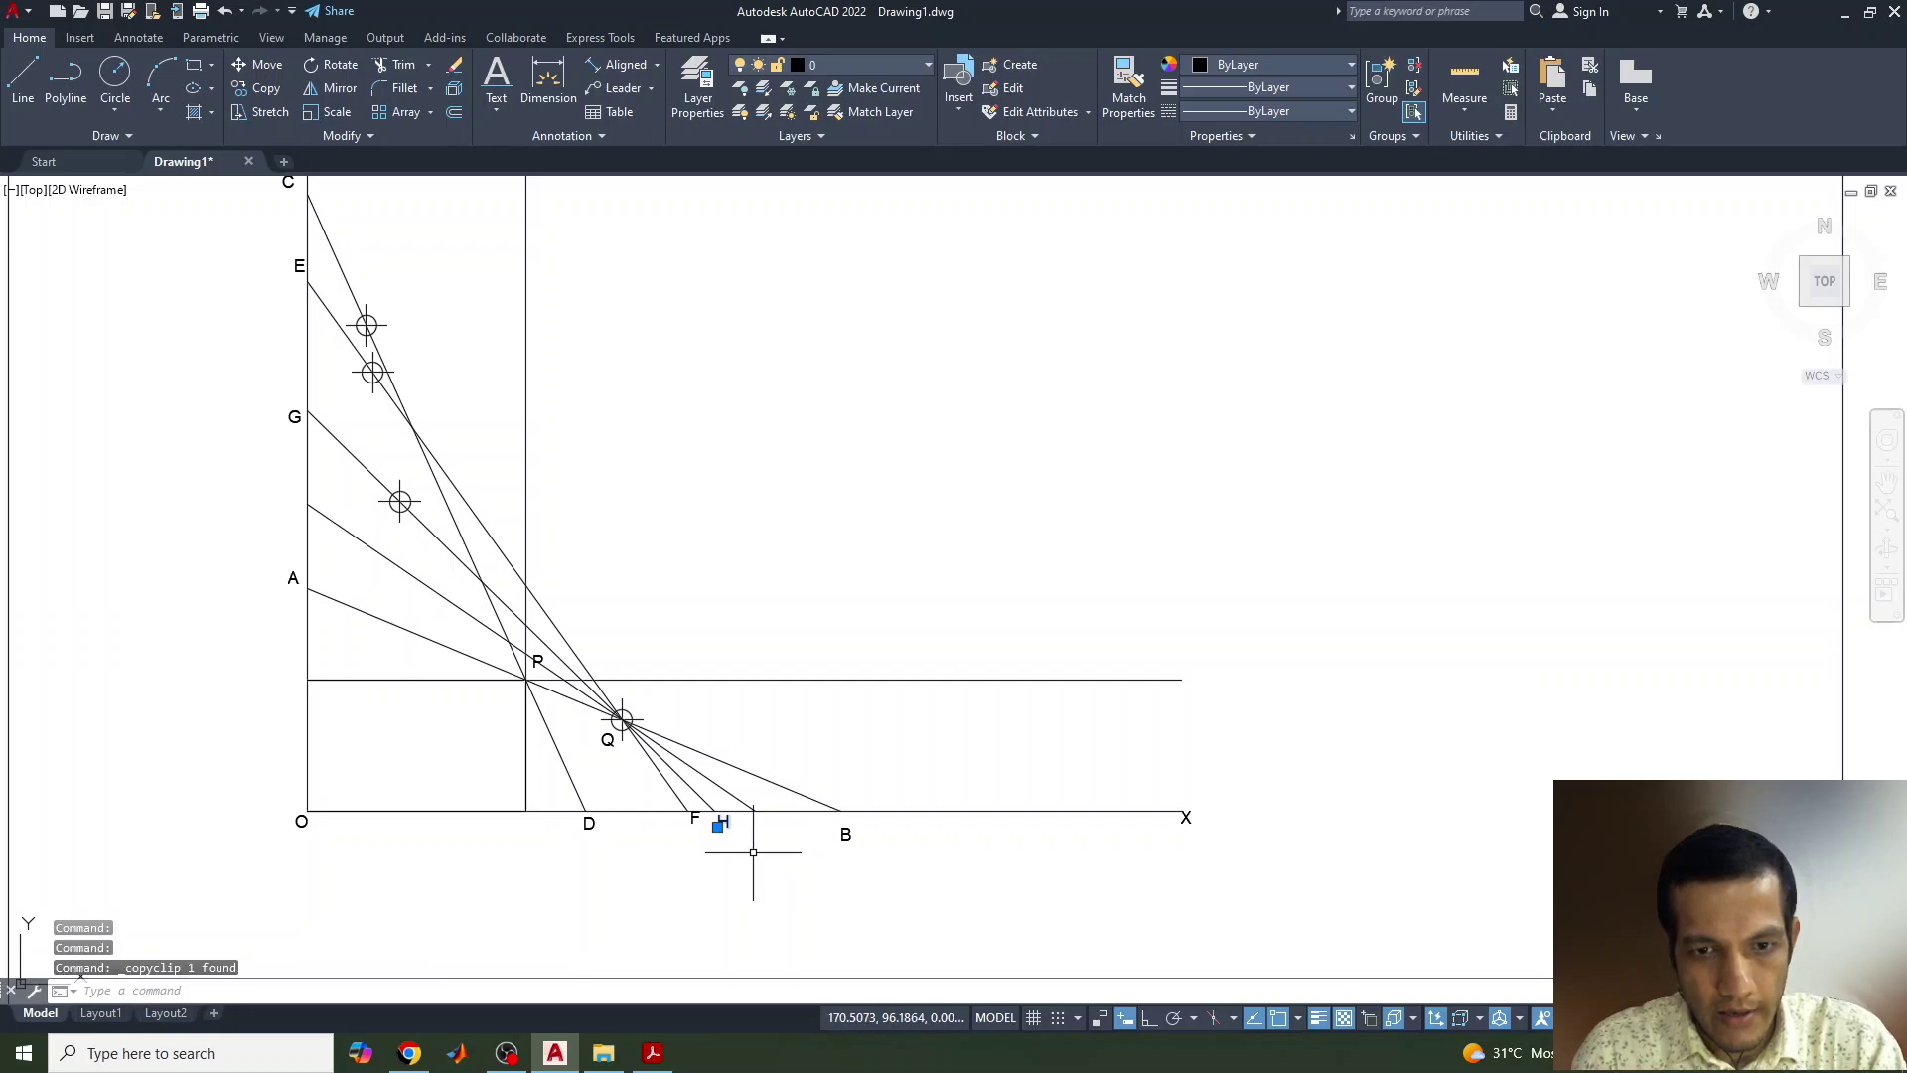
{"action": "key", "text": "ctrl+c"}
{"action": "key", "text": "ctrl+v"}
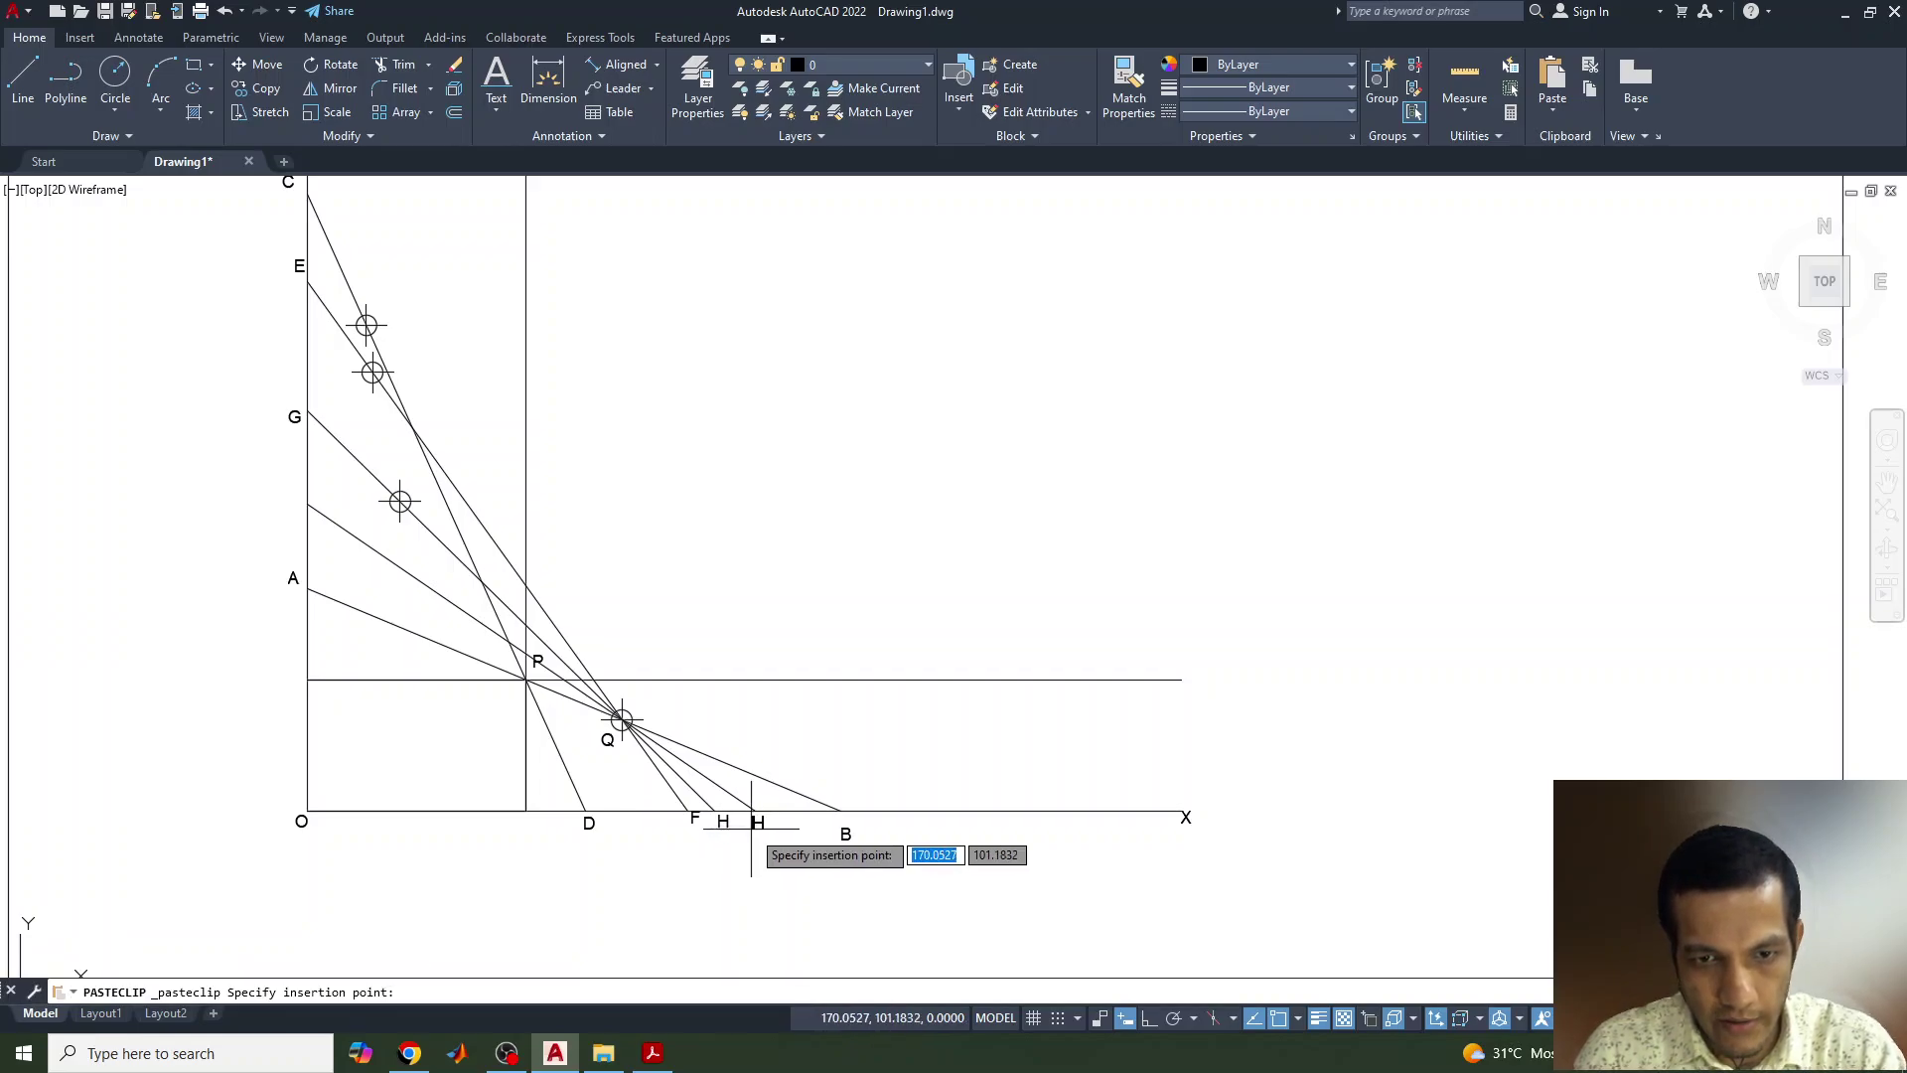
{"action": "left_click", "coordinate": [750, 828]}
{"action": "key", "text": "ctrl+v"}
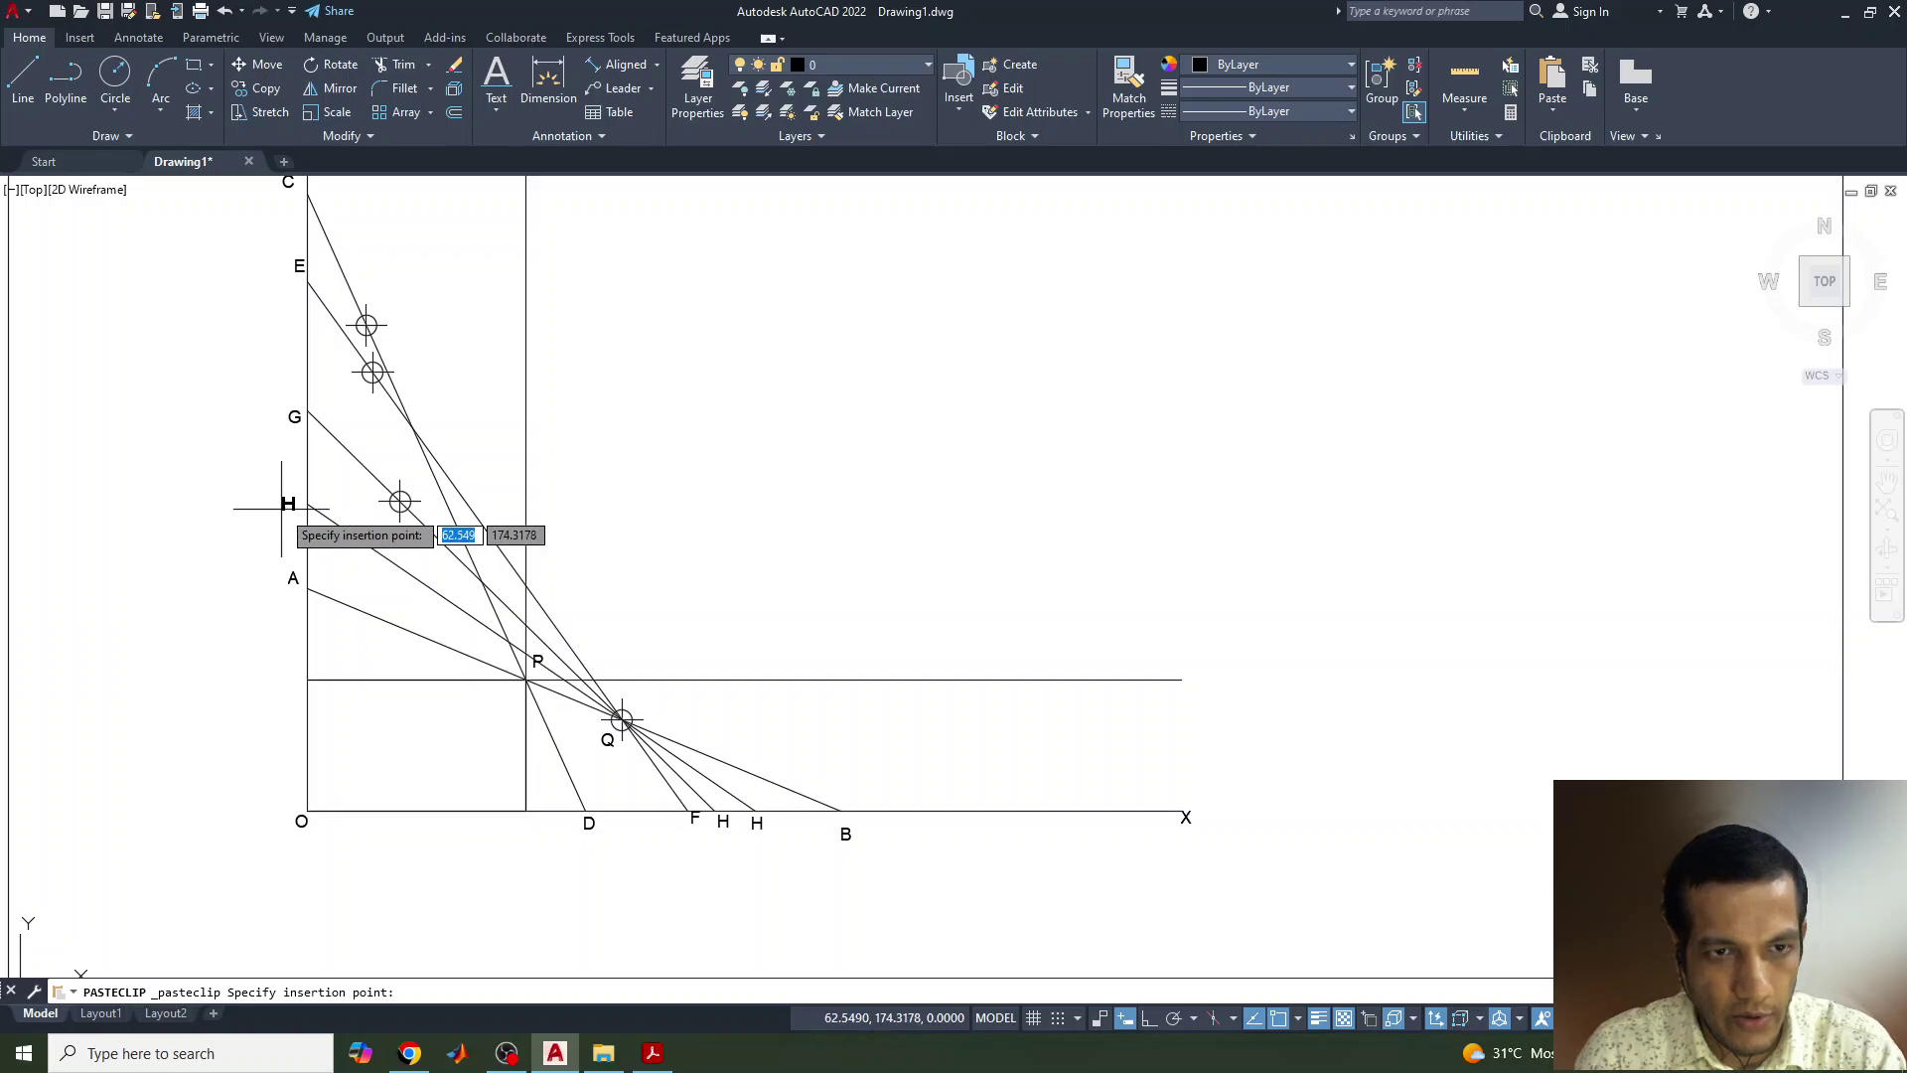
{"action": "left_click", "coordinate": [291, 510]}
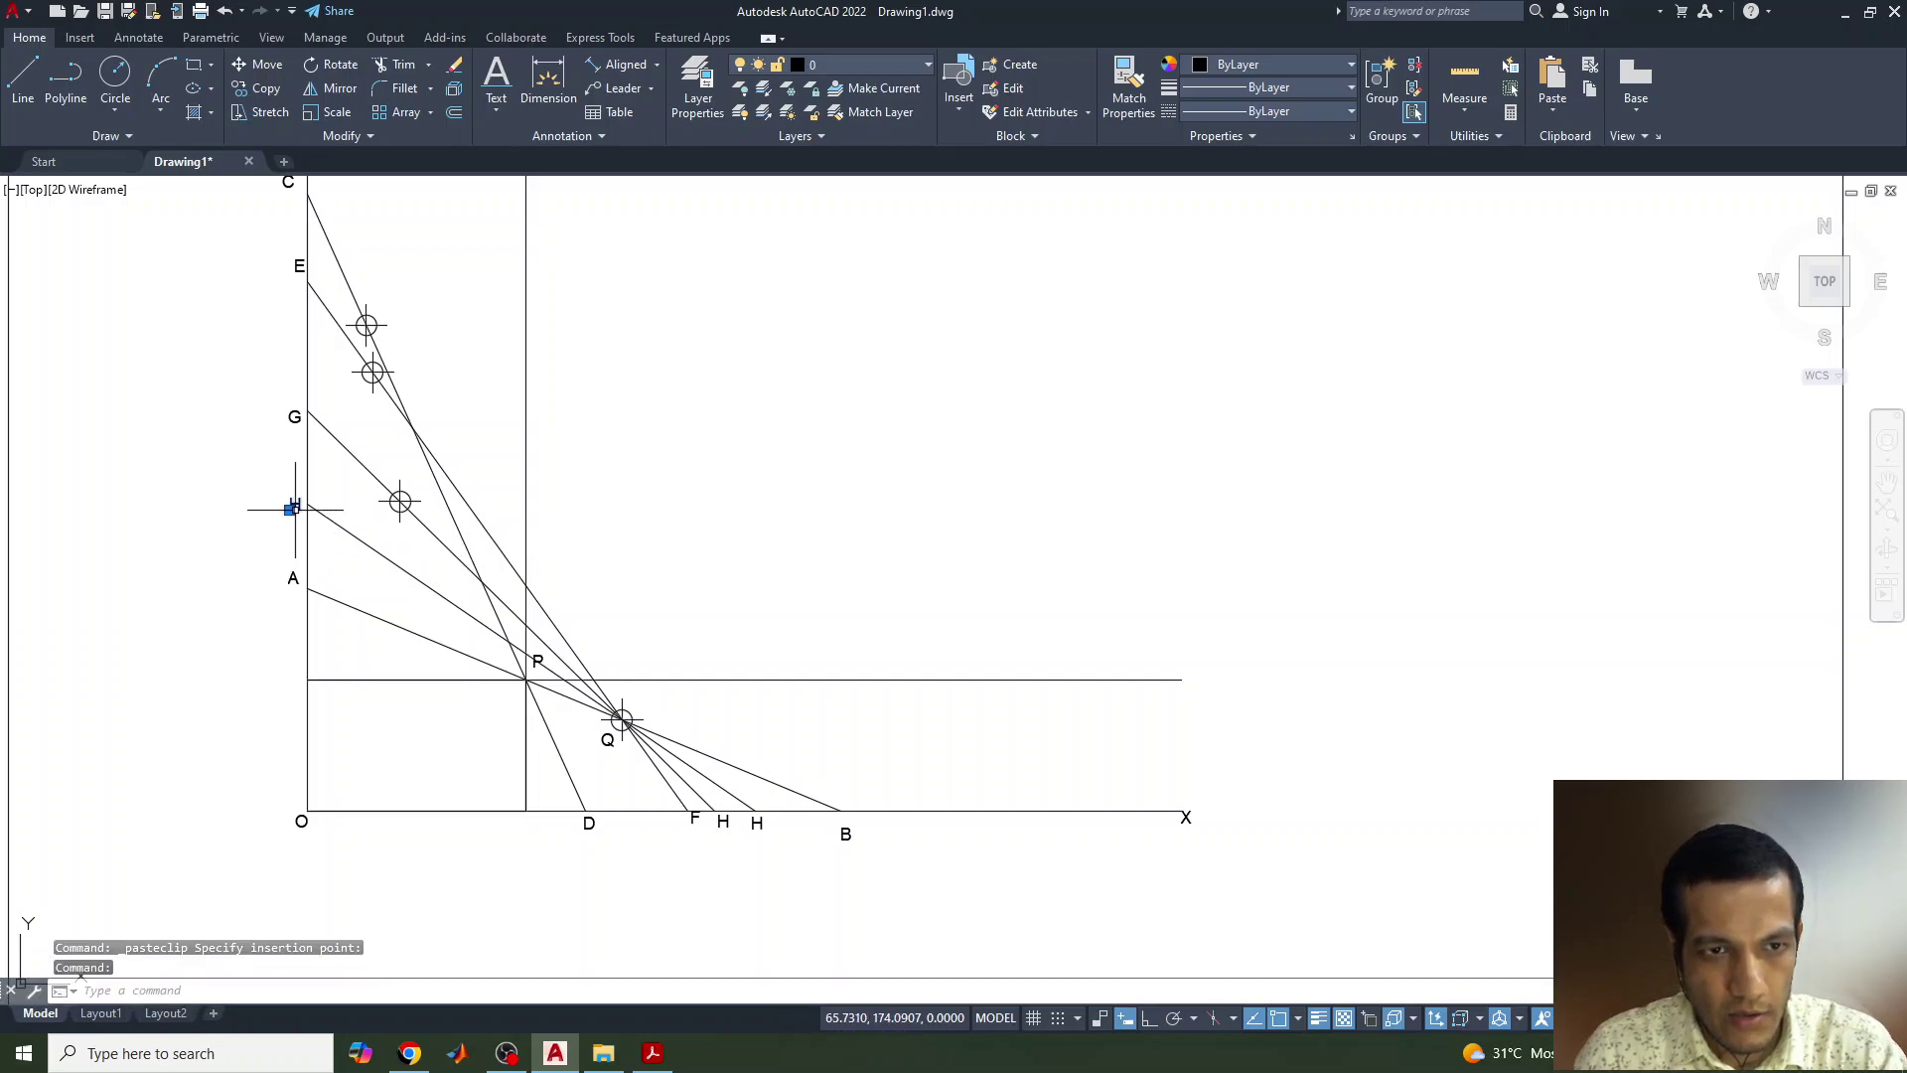
Step: Change the copied labels at the new line's ends to I on OY and J on OX
{"action": "double_click", "coordinate": [295, 512]}
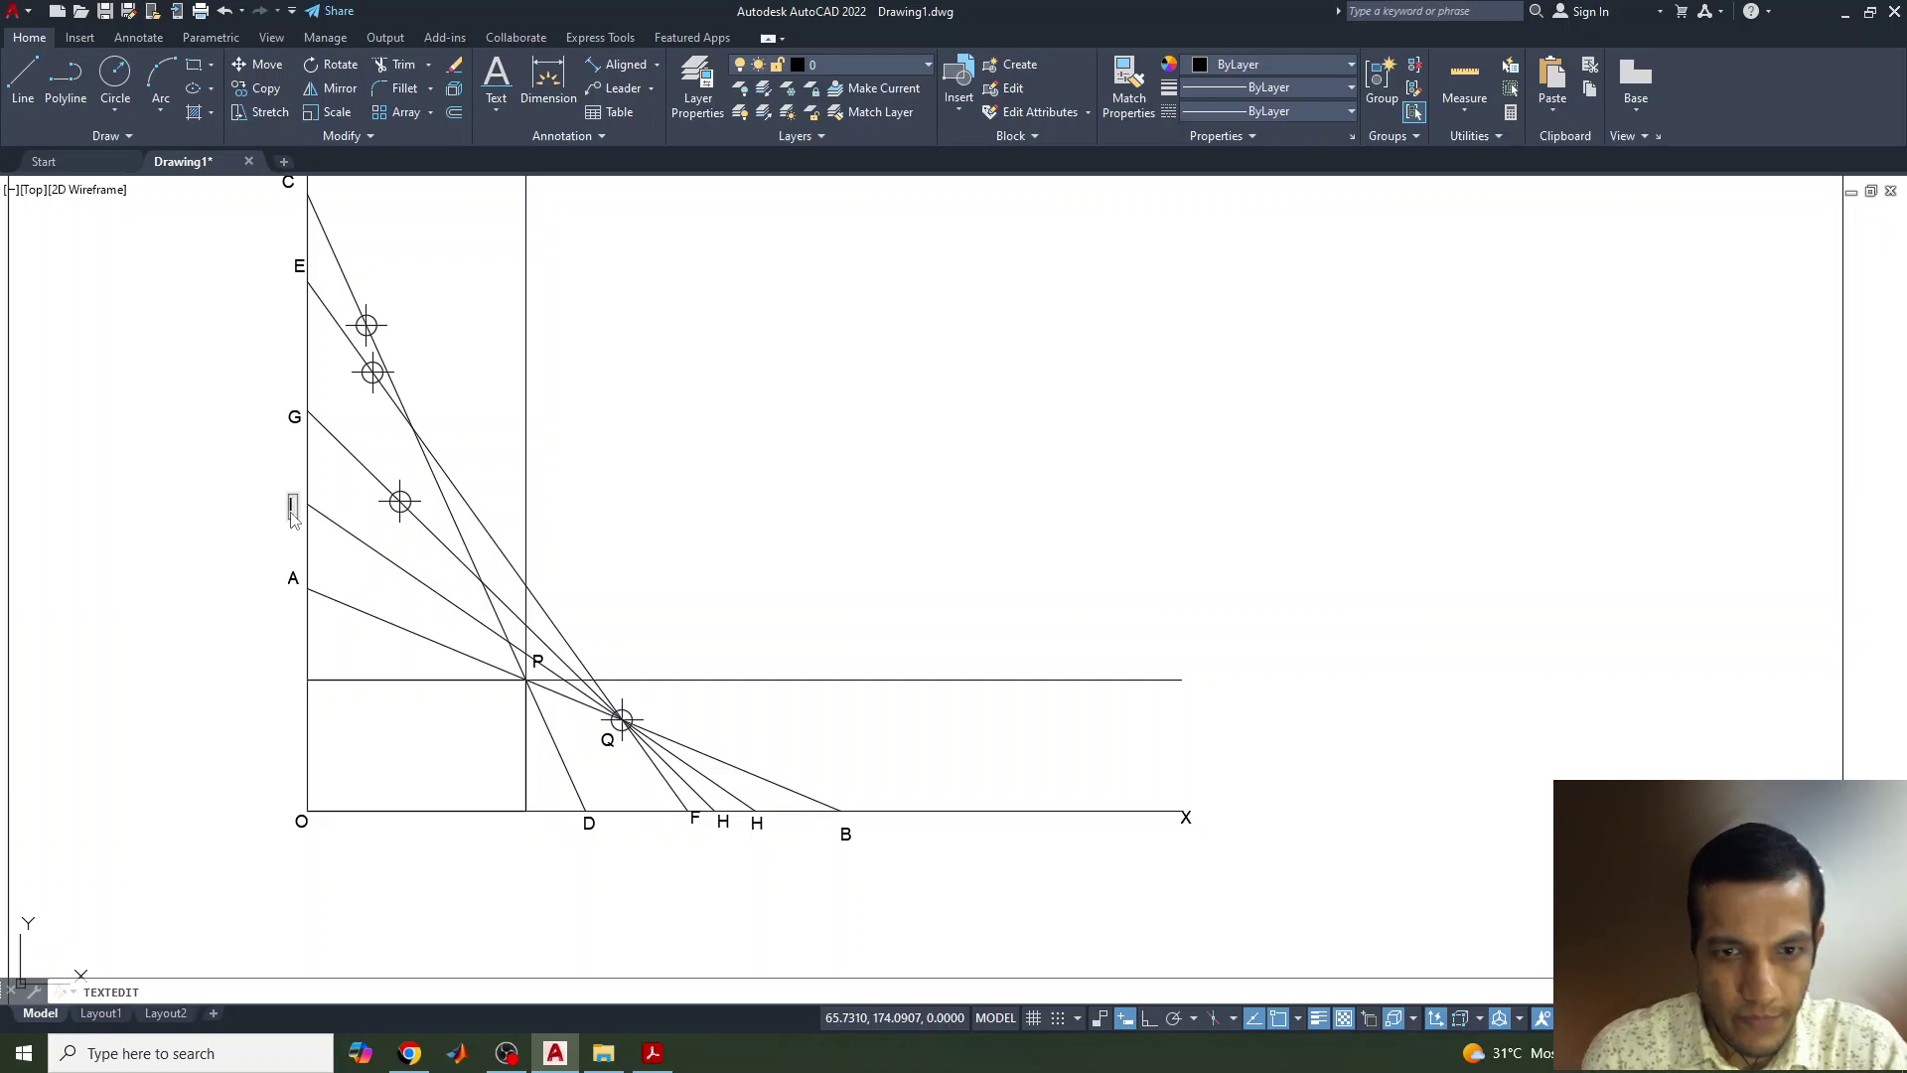
{"action": "left_click", "coordinate": [756, 823]}
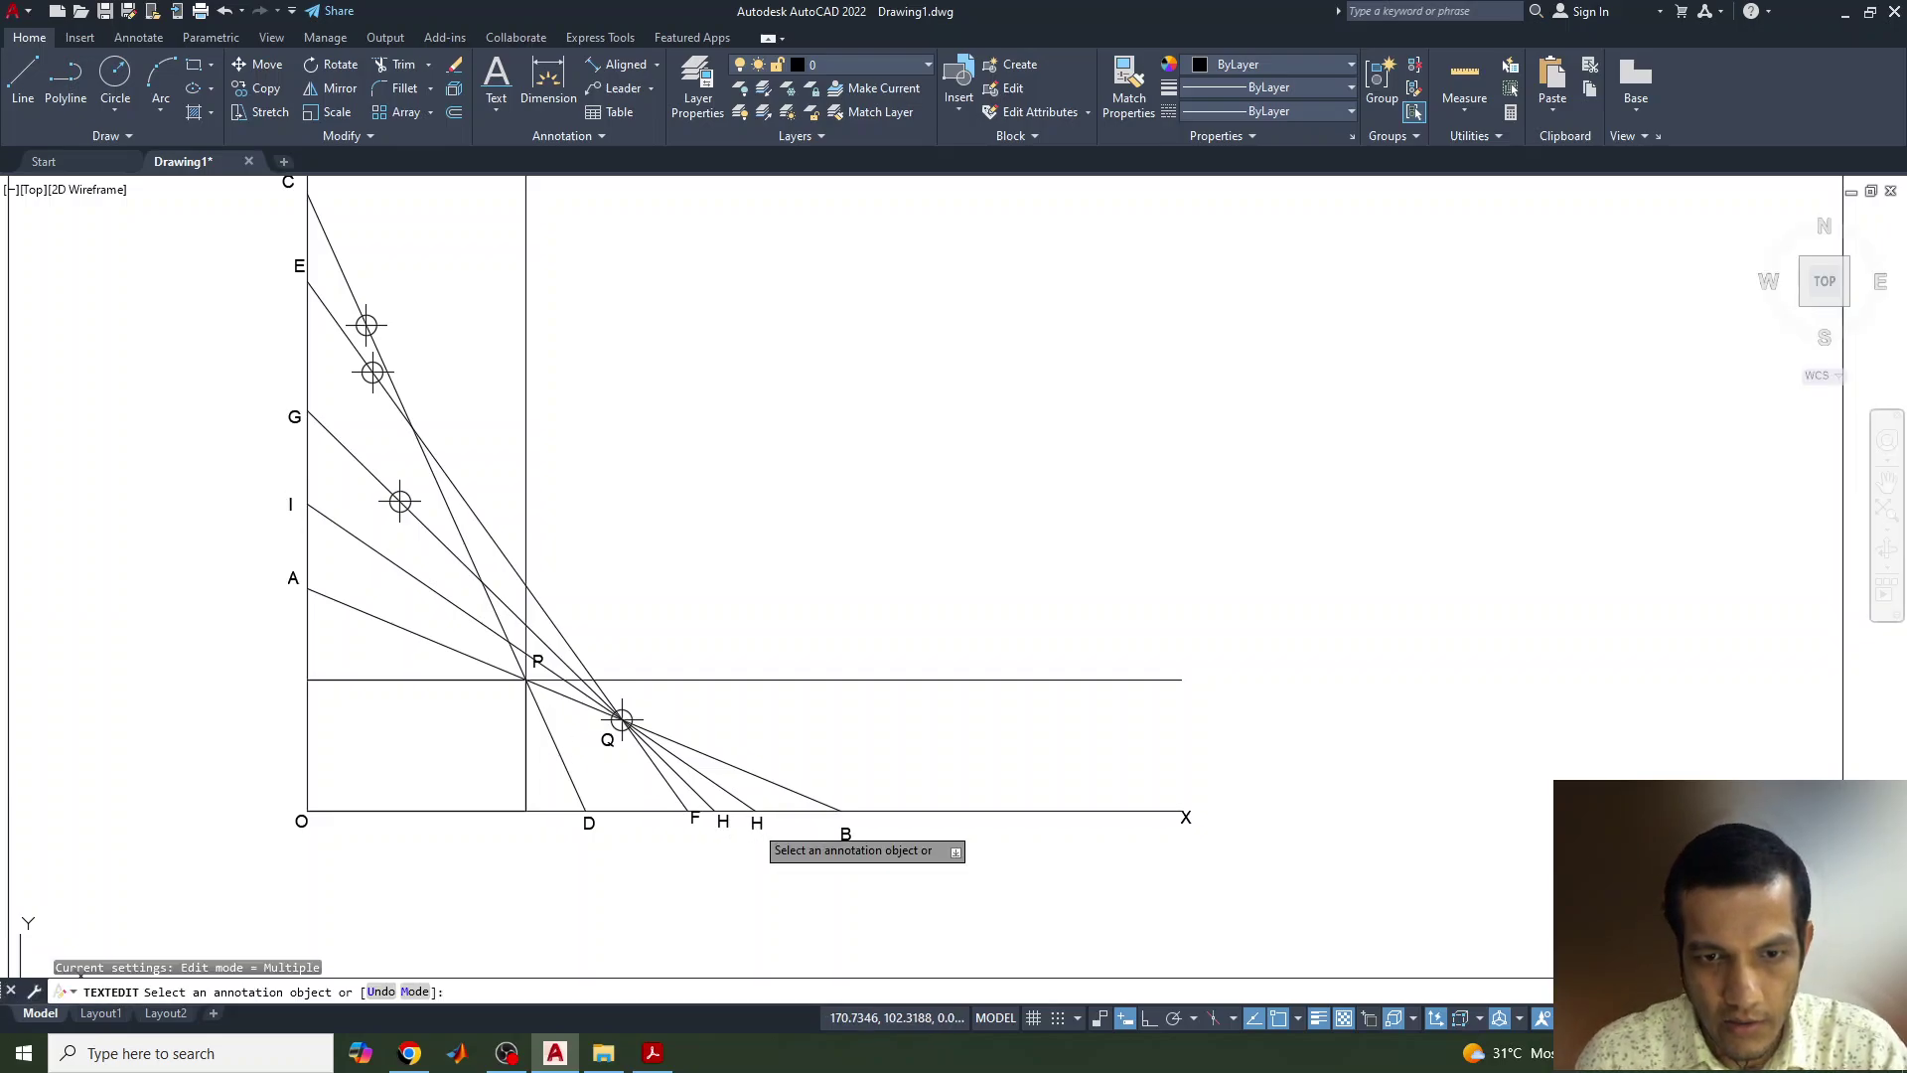
{"action": "left_click", "coordinate": [756, 823]}
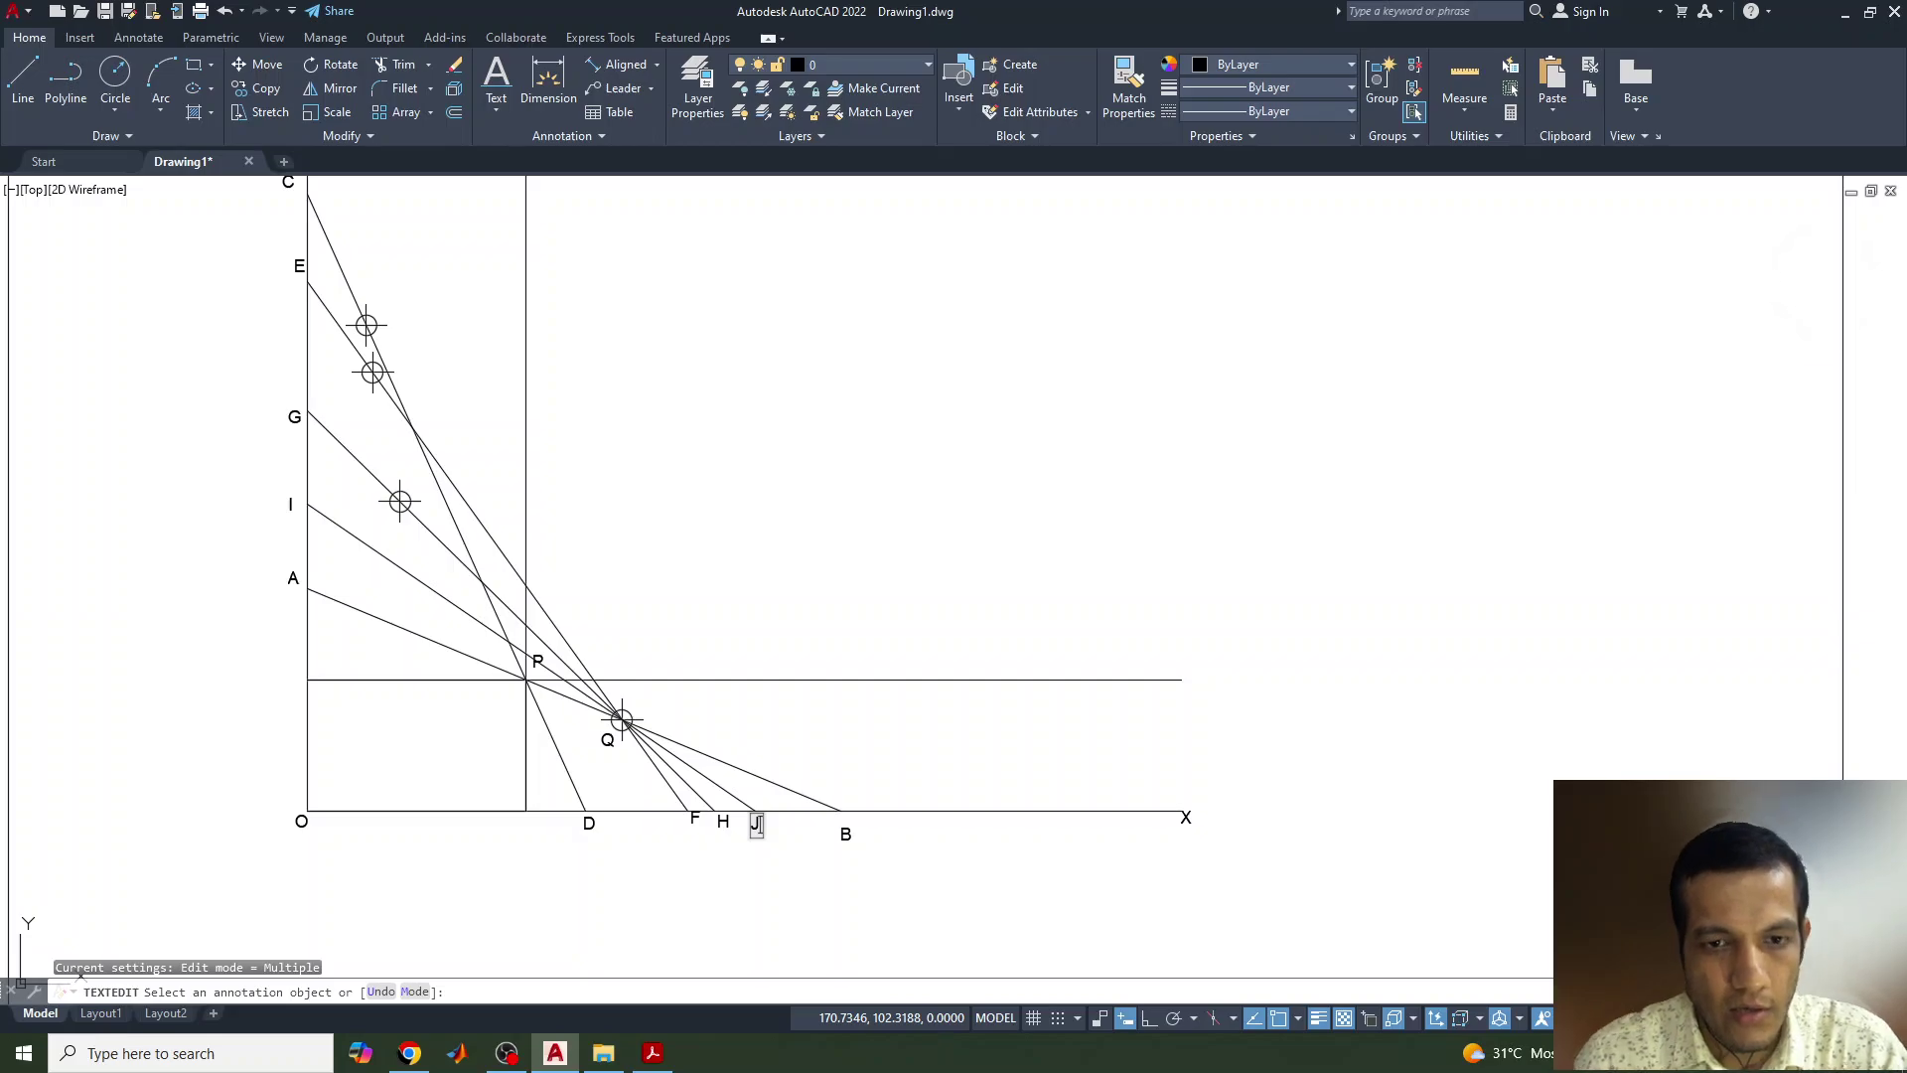
{"action": "type", "text": "J"}
{"action": "key", "text": "Return"}
{"action": "key", "text": "Escape"}
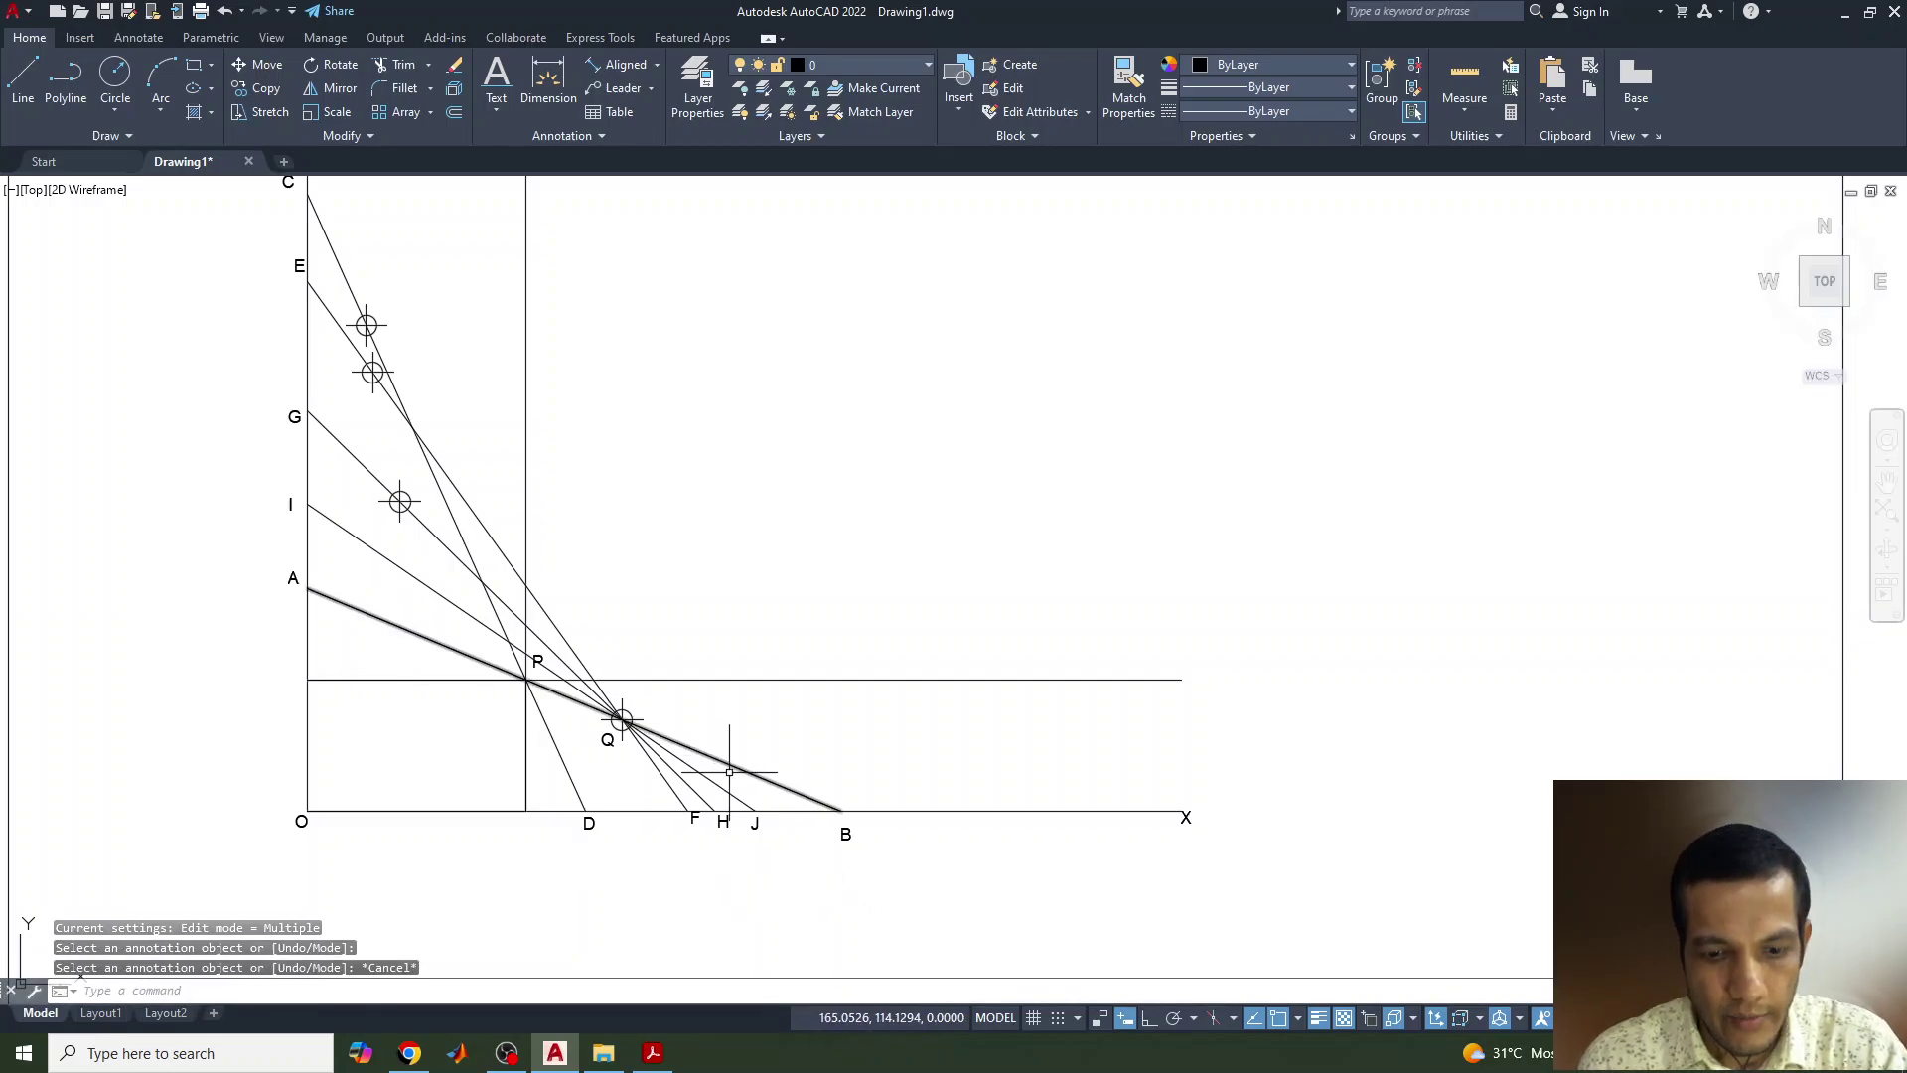
Step: Draw a circle centred at Q through J, and move its centre to I
{"action": "type", "text": "c"}
{"action": "key", "text": "Return"}
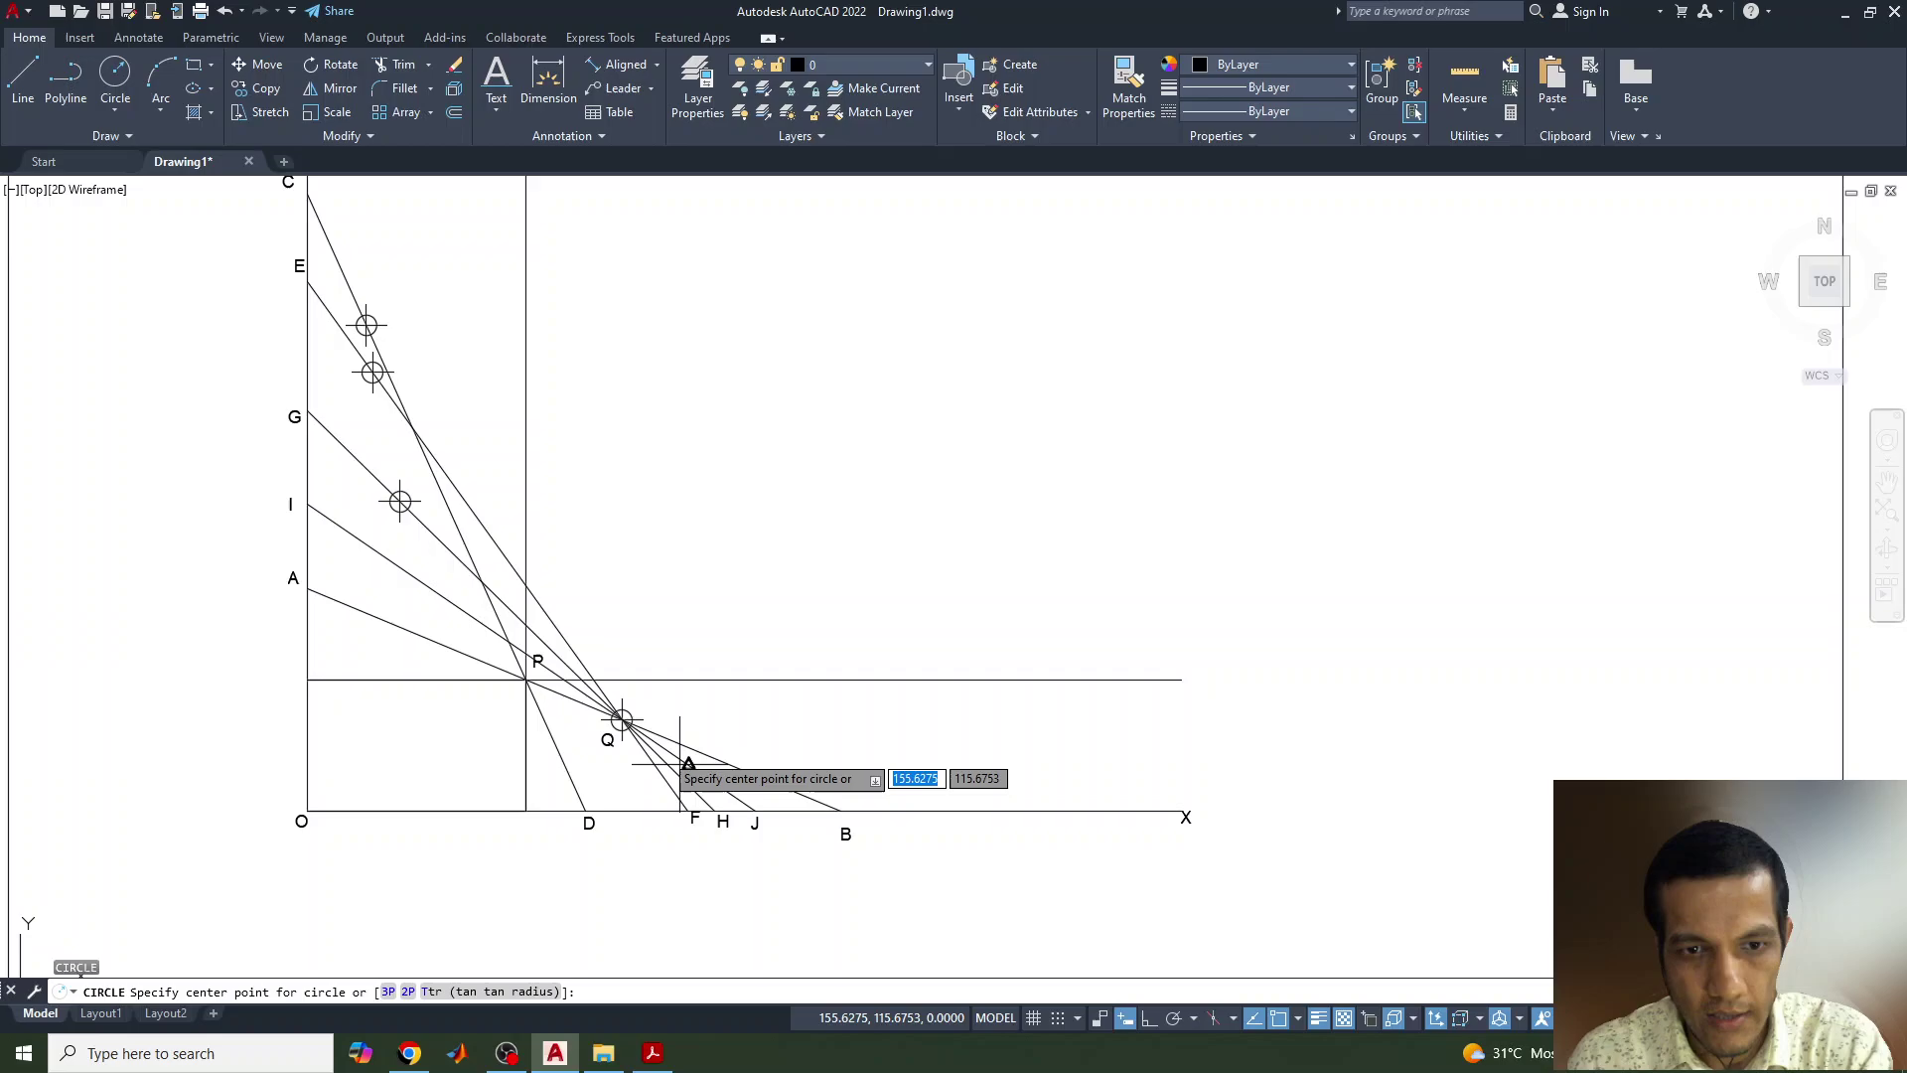
{"action": "left_click", "coordinate": [621, 720]}
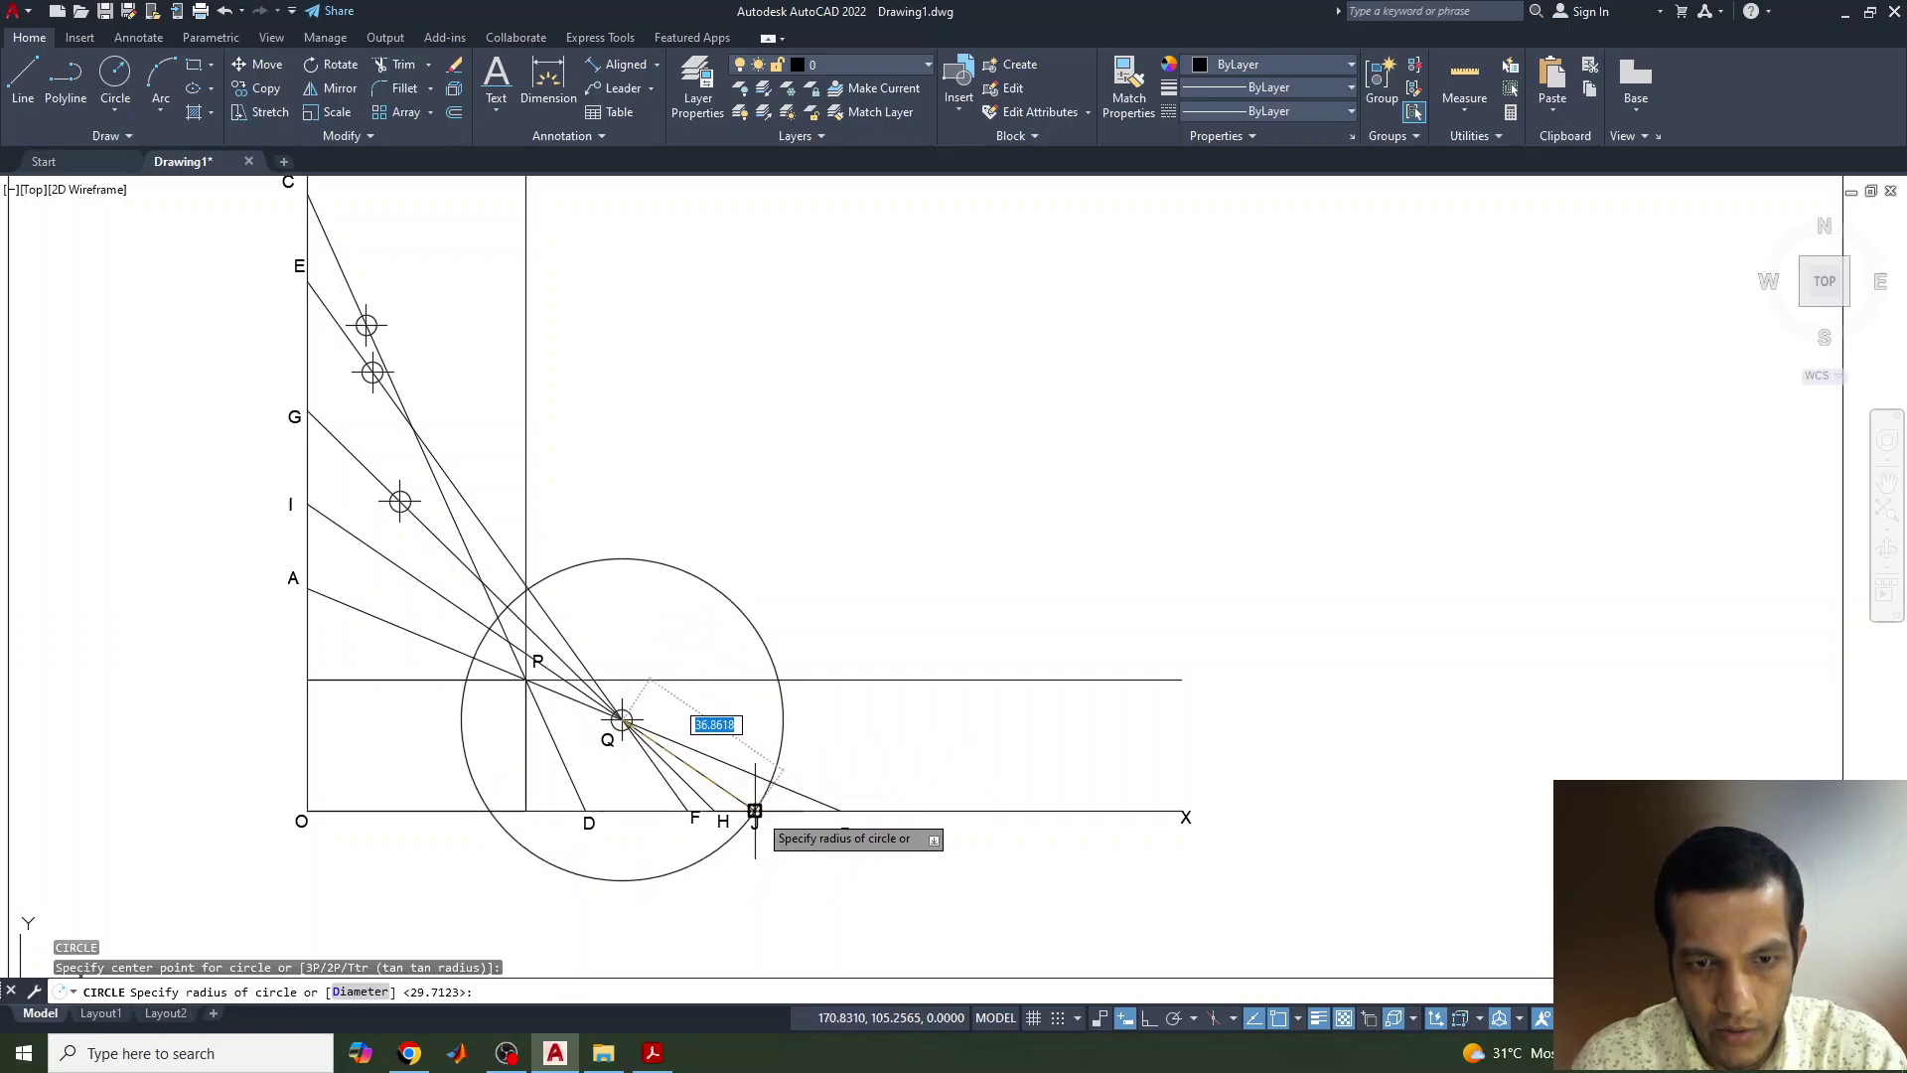
{"action": "left_click", "coordinate": [752, 807]}
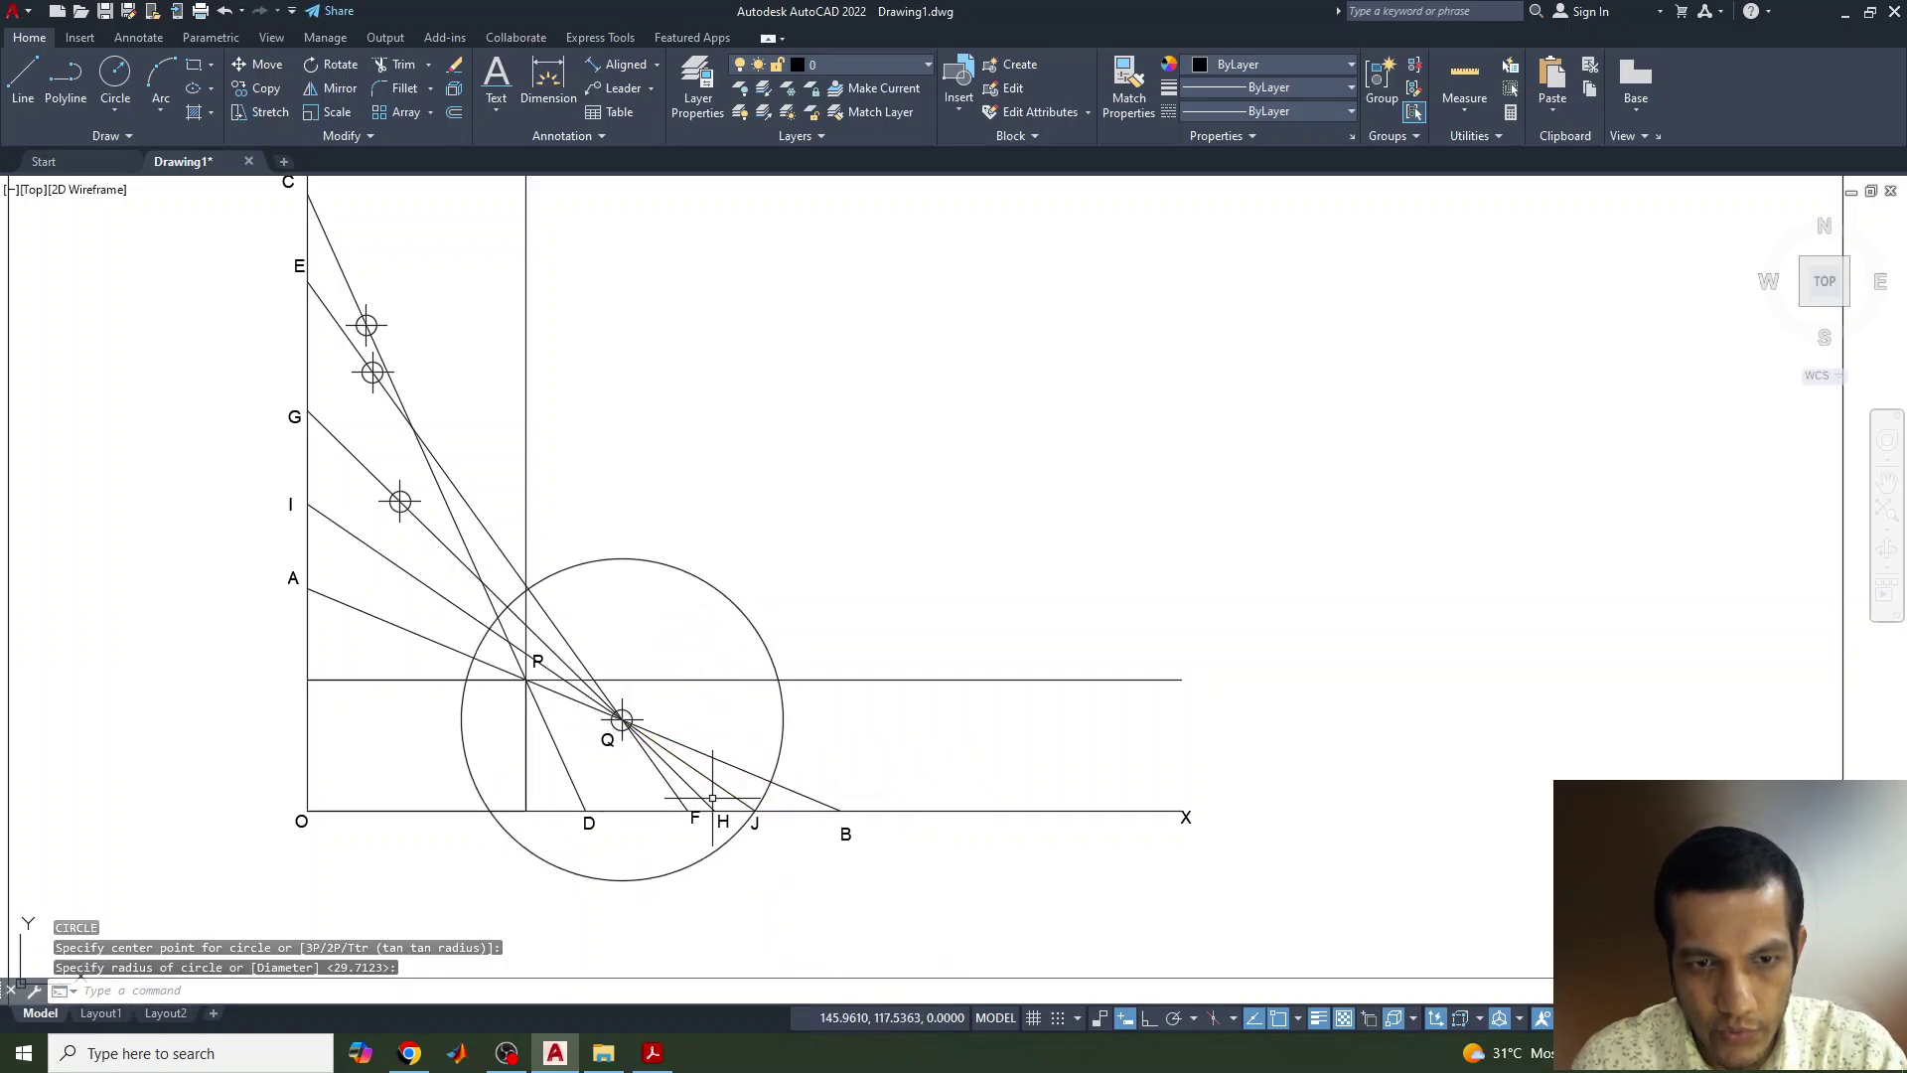
{"action": "left_click", "coordinate": [620, 559]}
{"action": "left_click", "coordinate": [622, 720]}
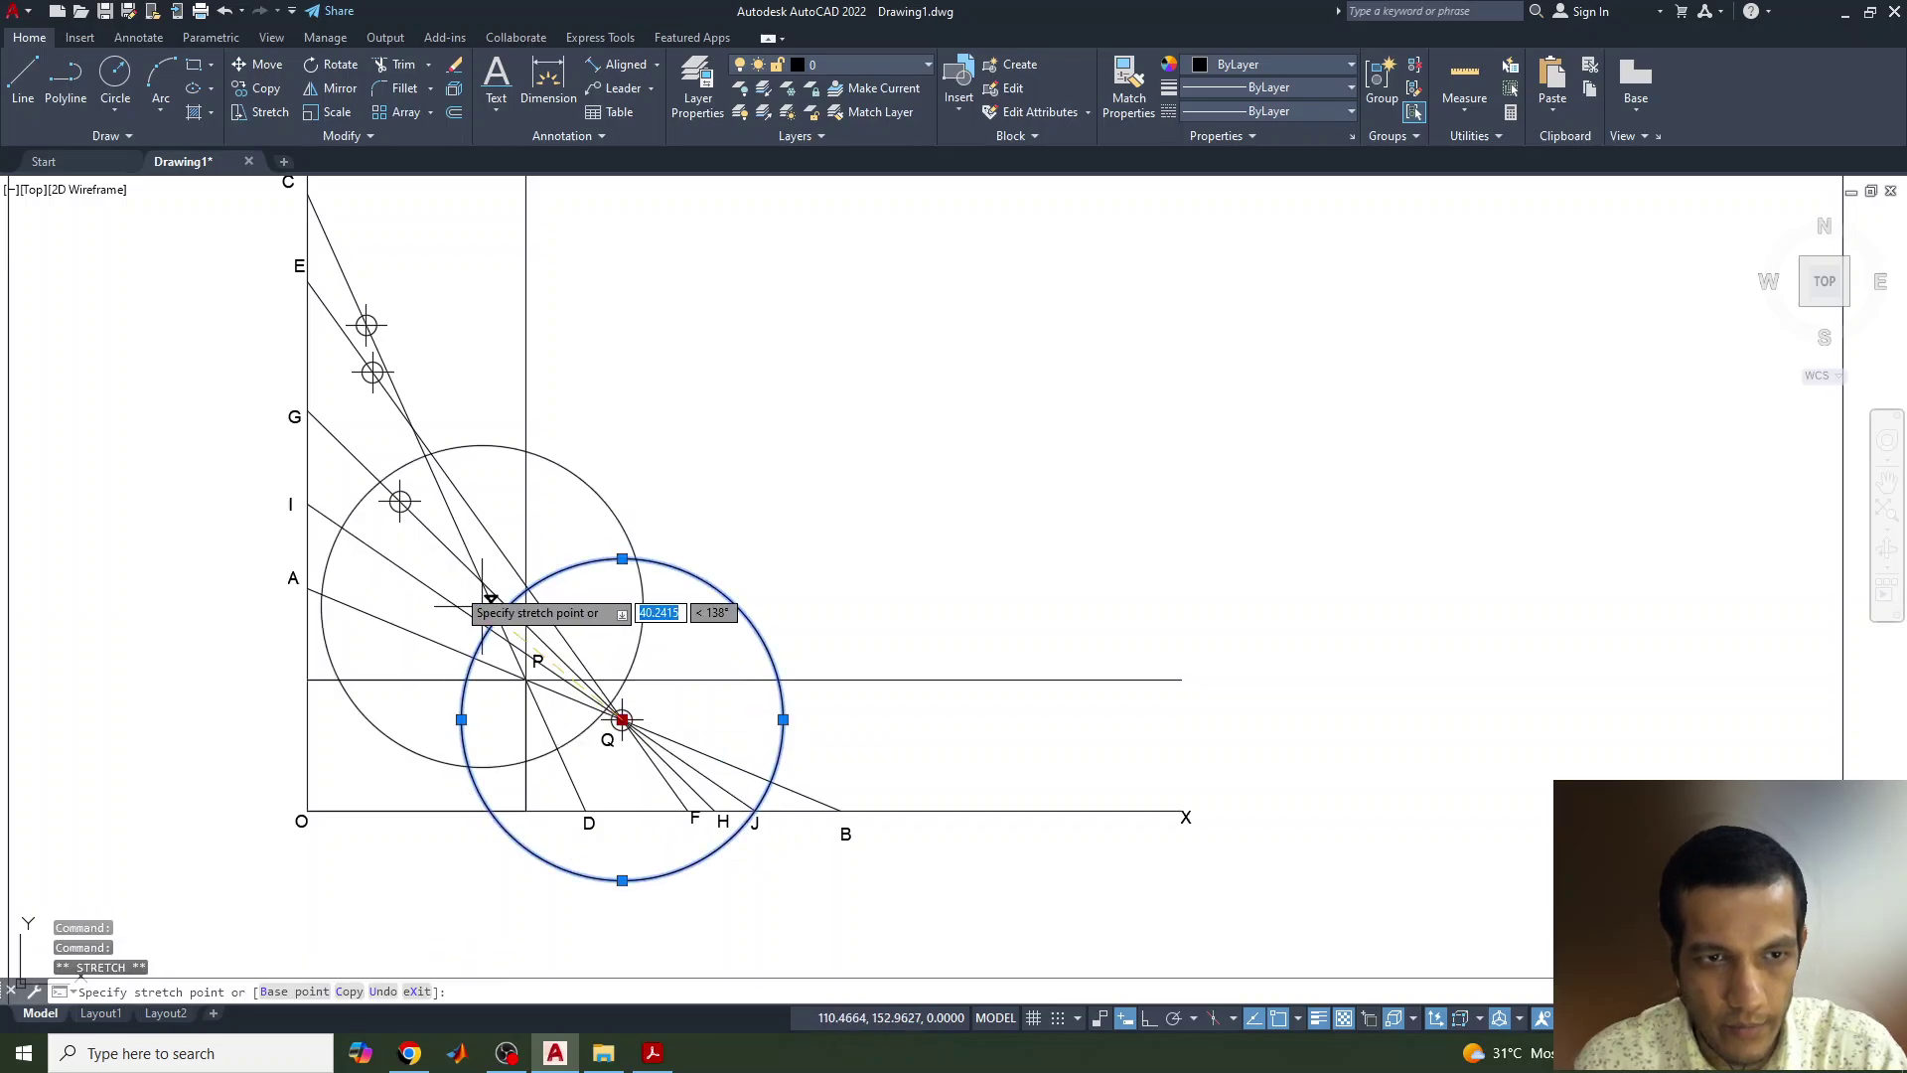
{"action": "left_click", "coordinate": [307, 504]}
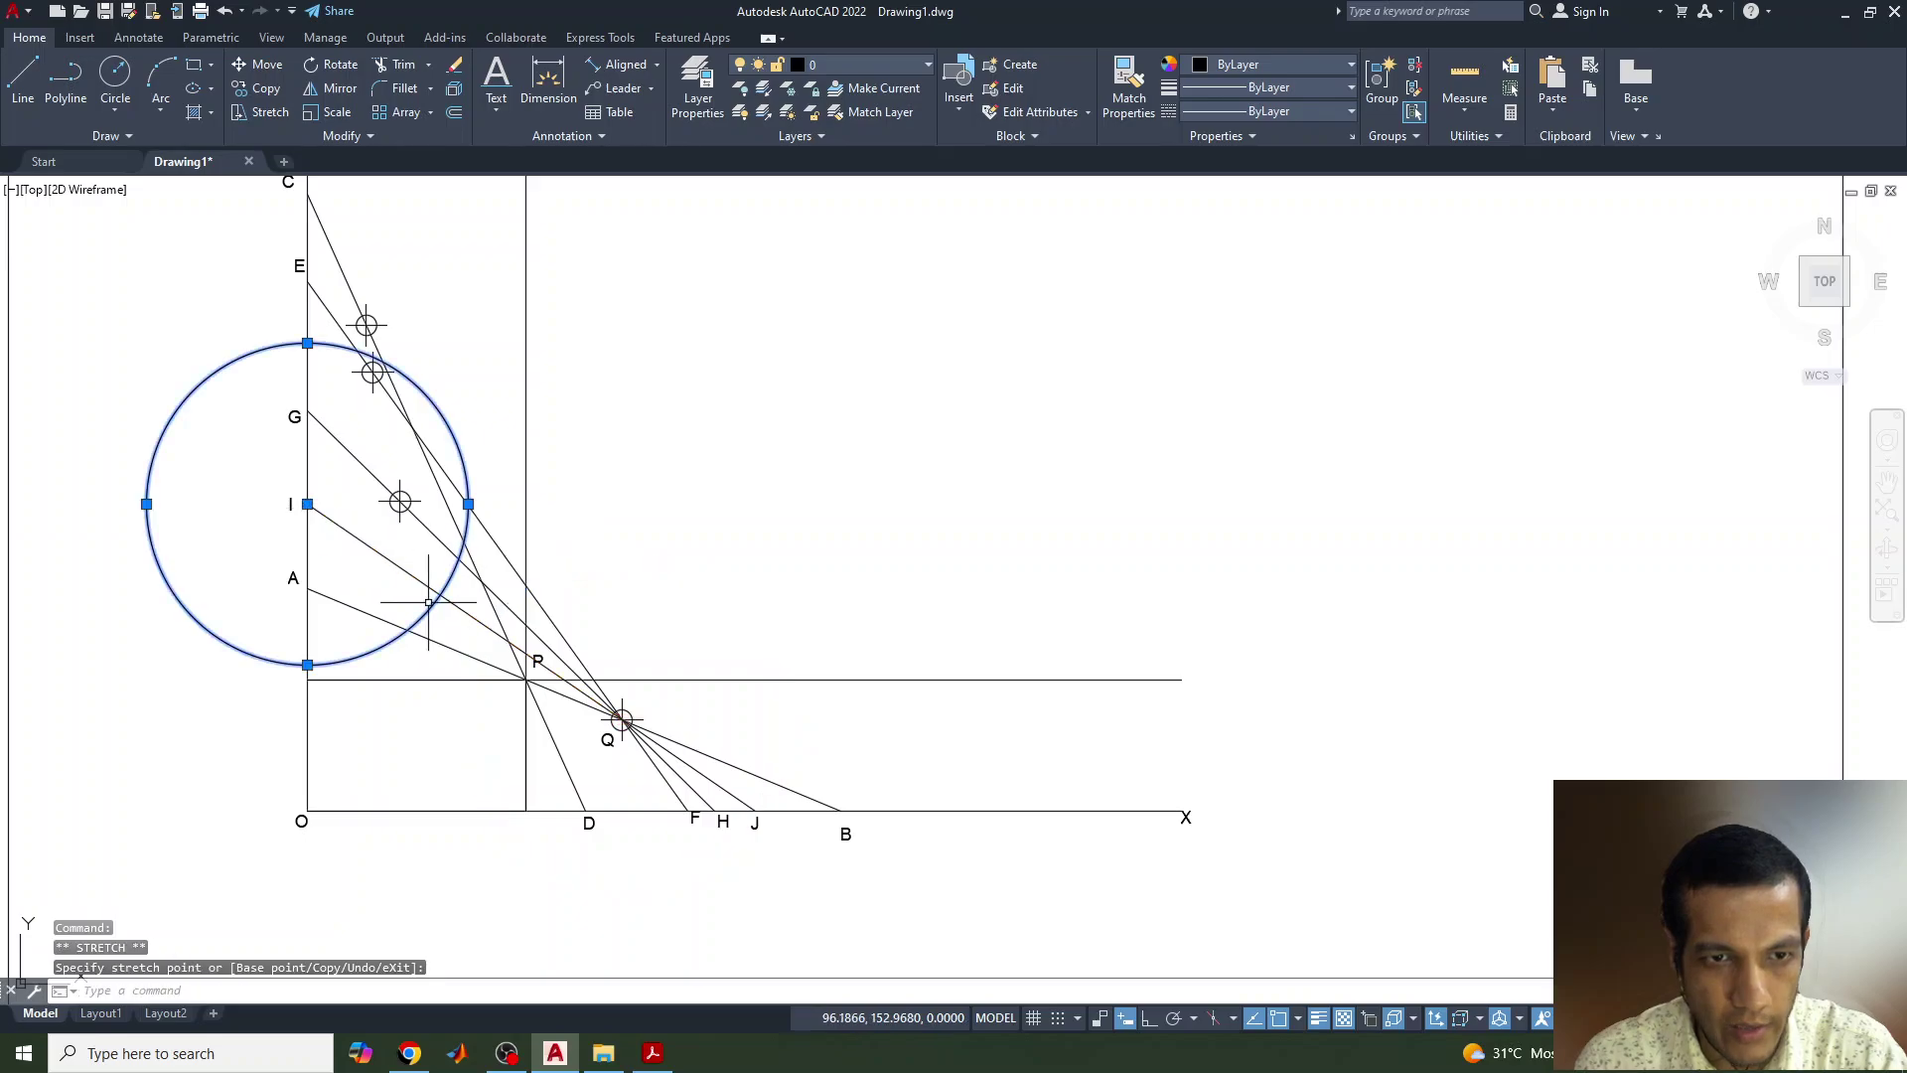
Step: Mark a point where the moved circle crosses line IJ, and delete the circle
{"action": "key", "text": "Return"}
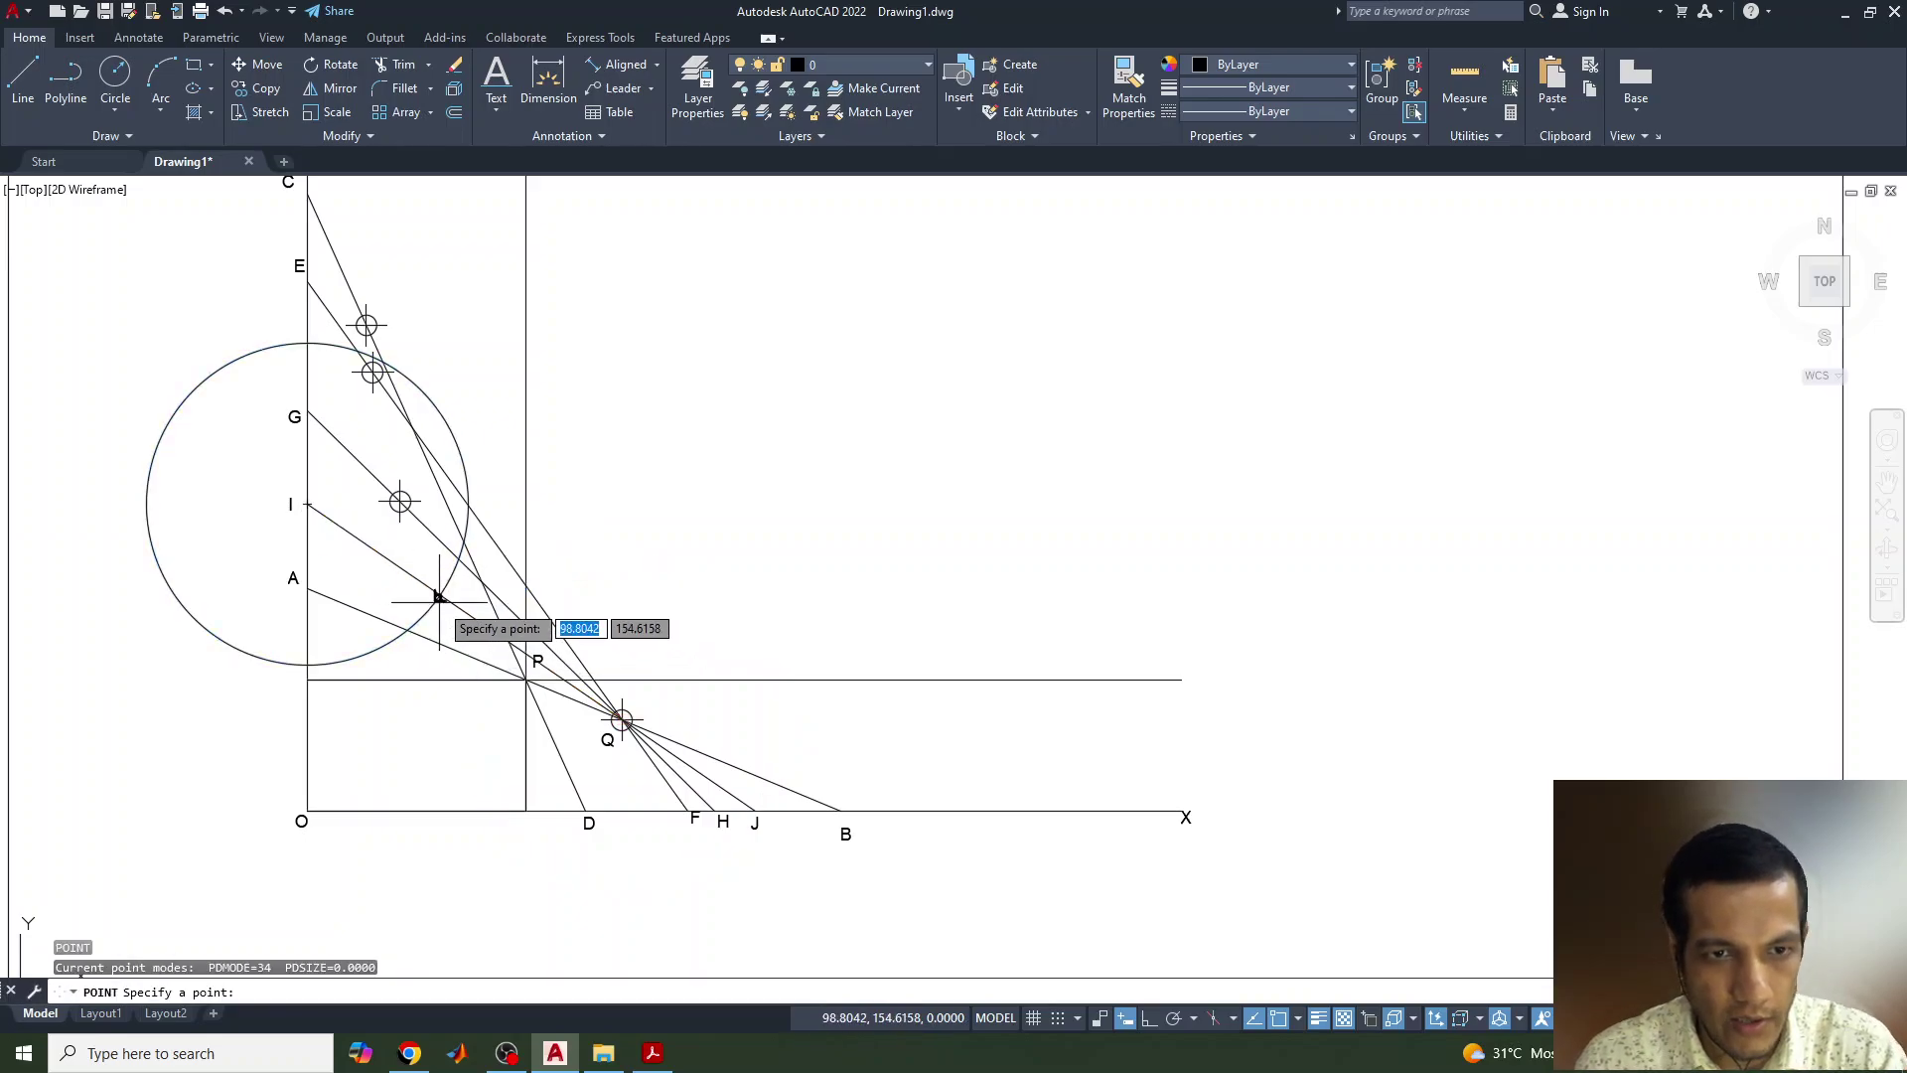
{"action": "left_click", "coordinate": [440, 596]}
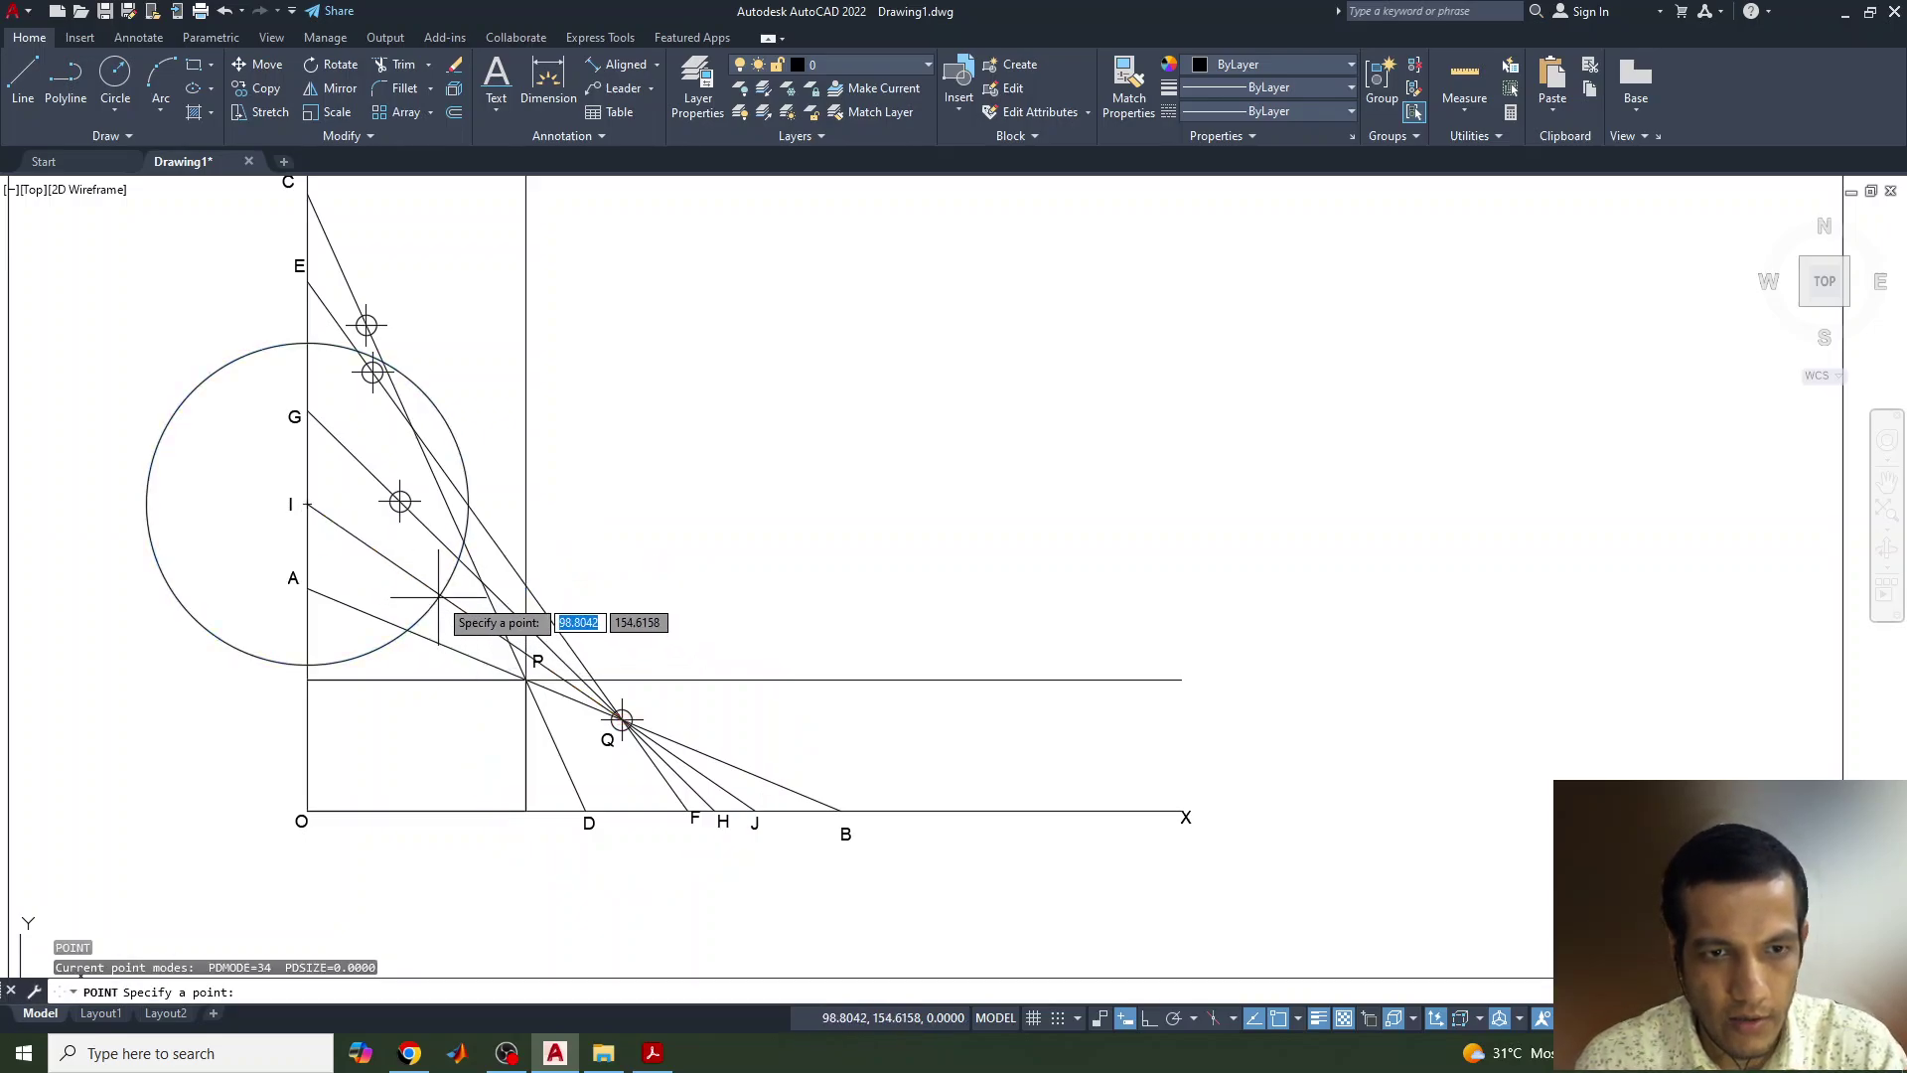
{"action": "key", "text": "Escape"}
{"action": "left_click", "coordinate": [390, 645]}
{"action": "key", "text": "Delete"}
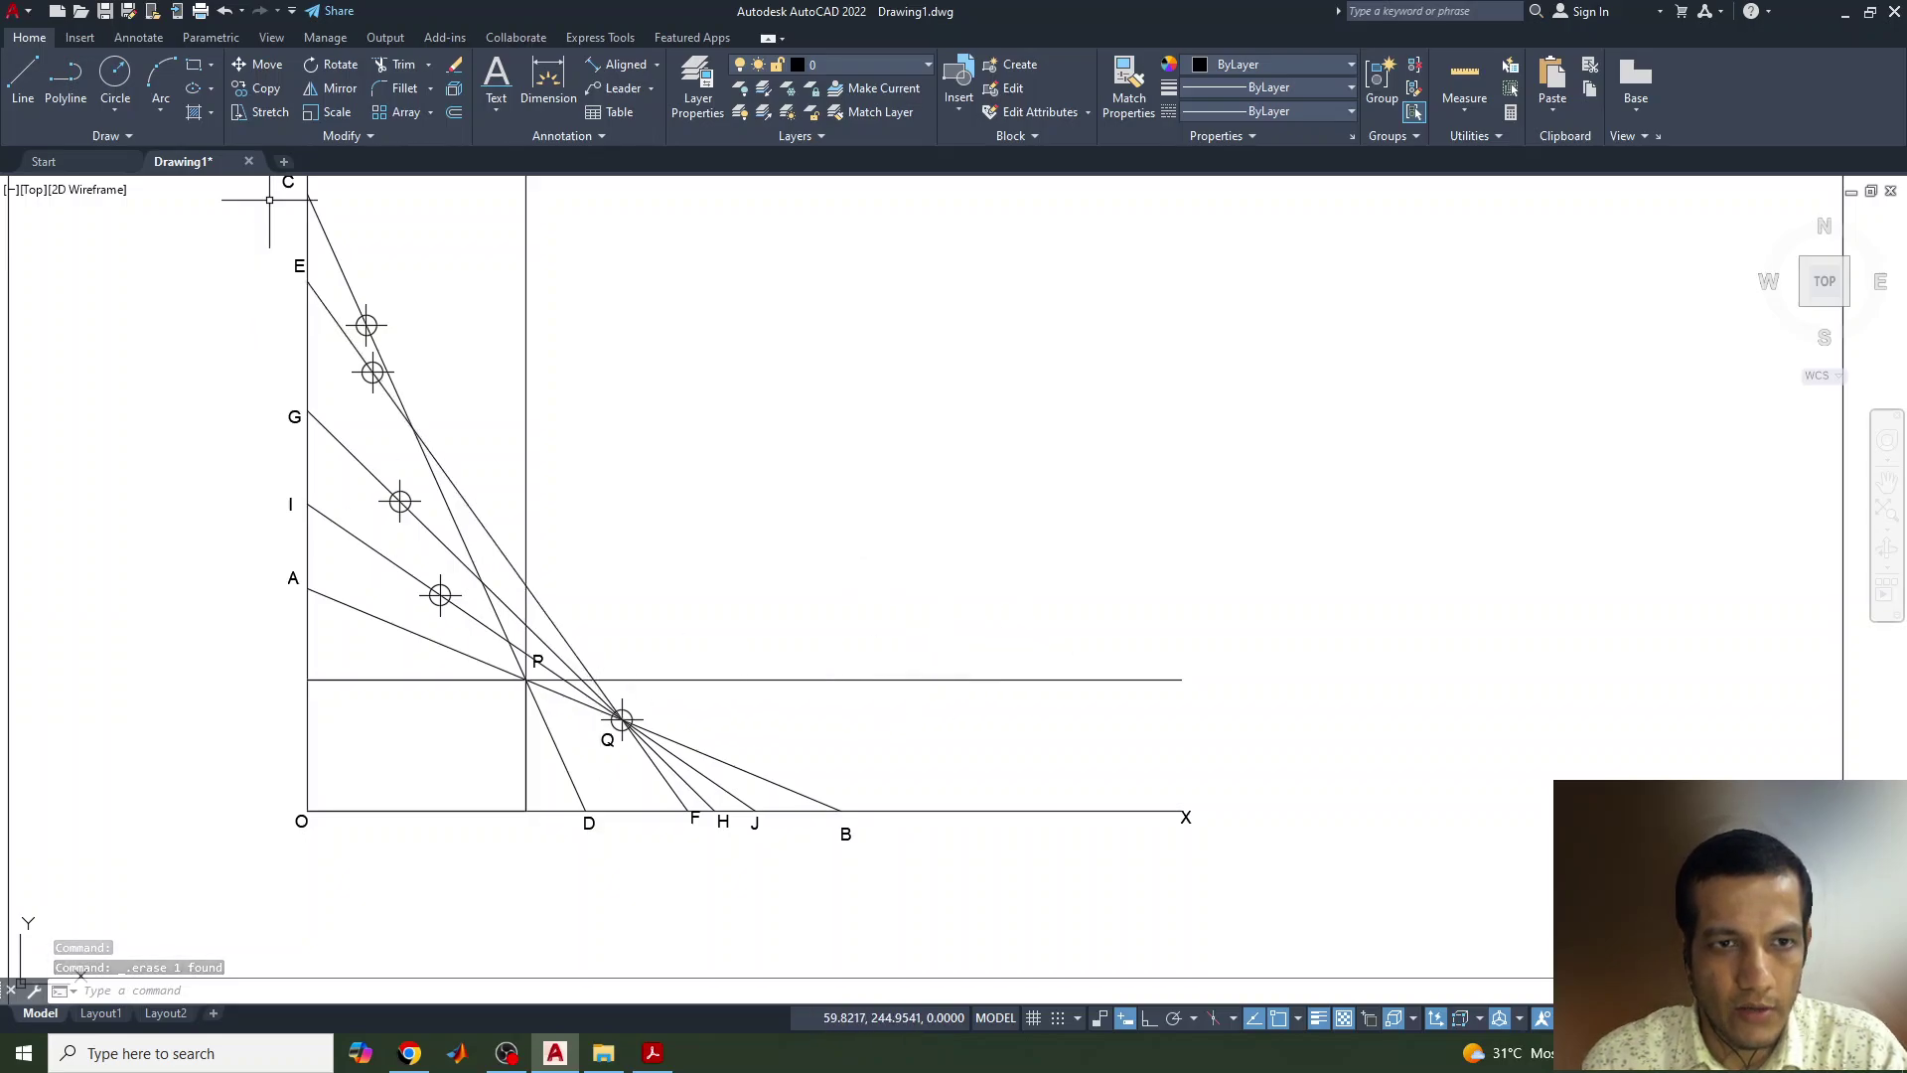
Step: Check the point names in EG PPT.pdf and label the marked point on line CD R, with height 3 and rotation 0
{"action": "left_click", "coordinate": [651, 1053]}
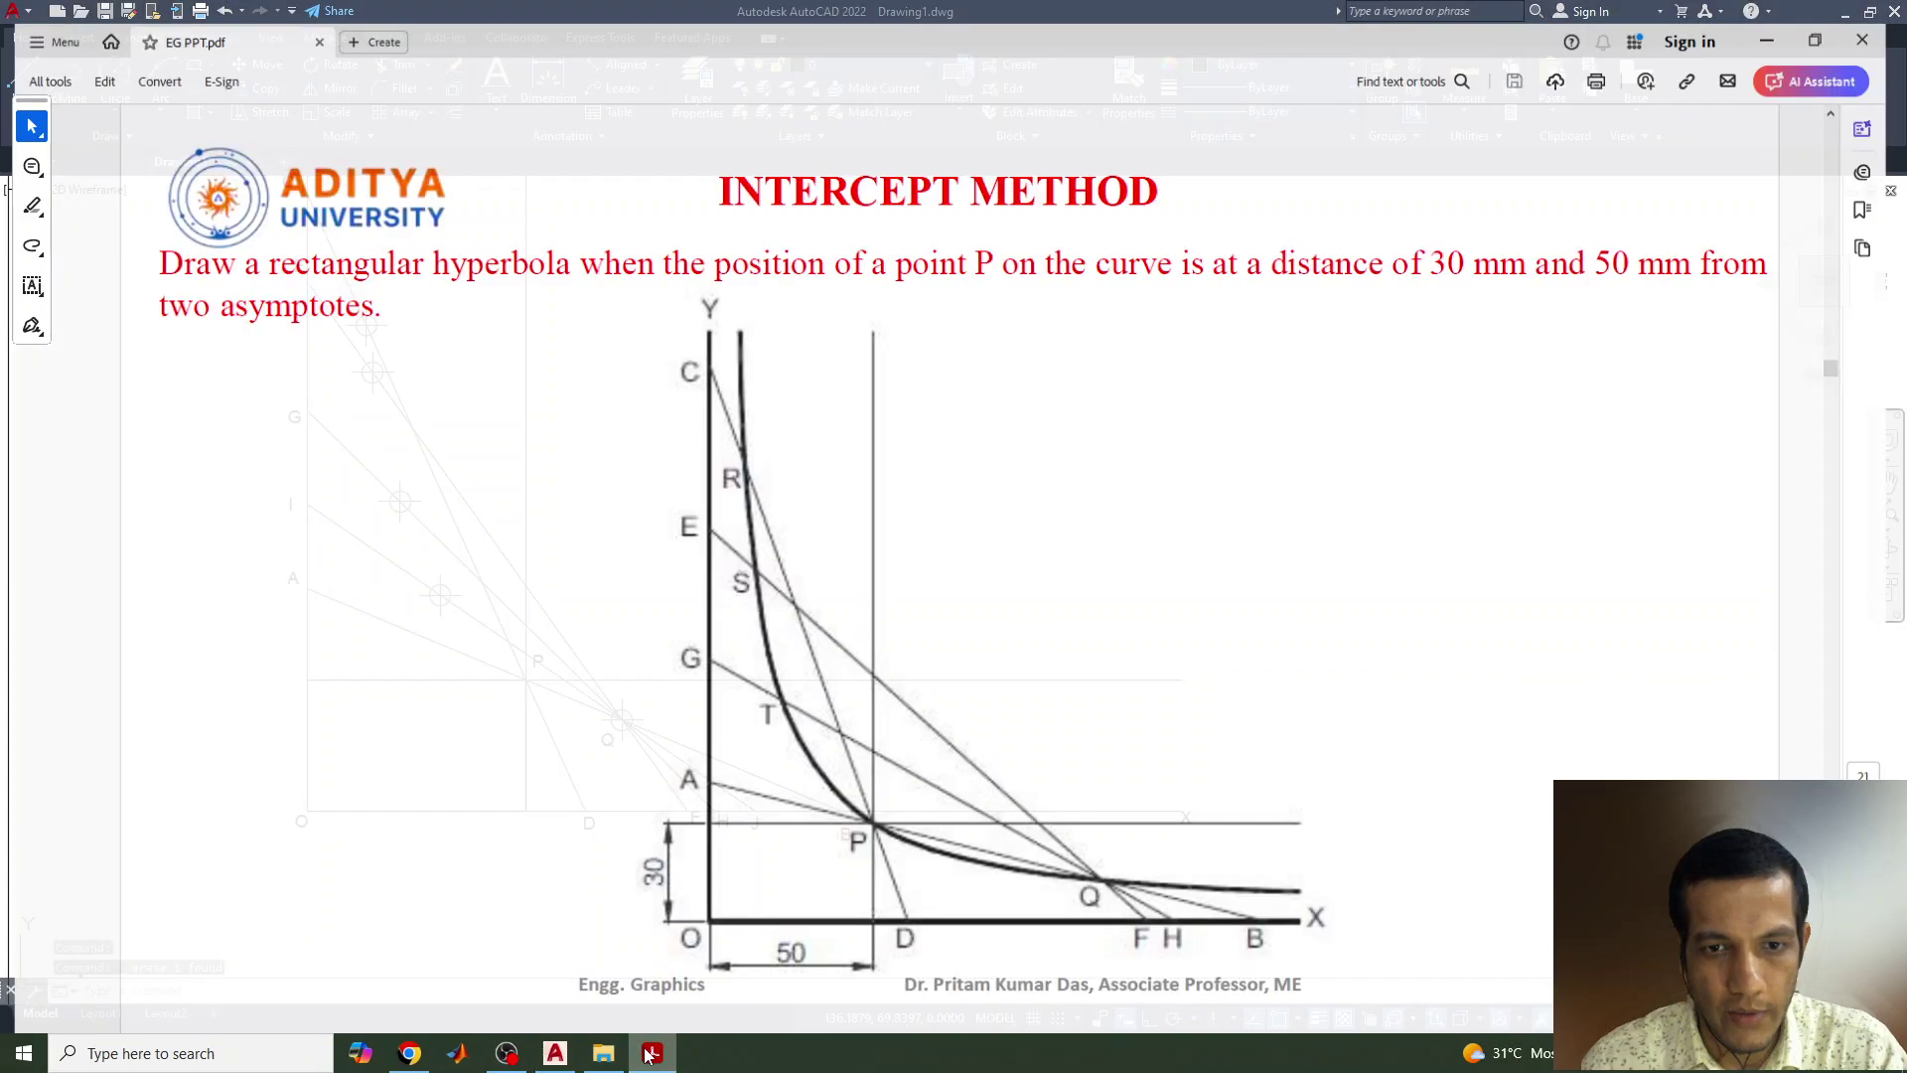
{"action": "left_click", "coordinate": [650, 1052]}
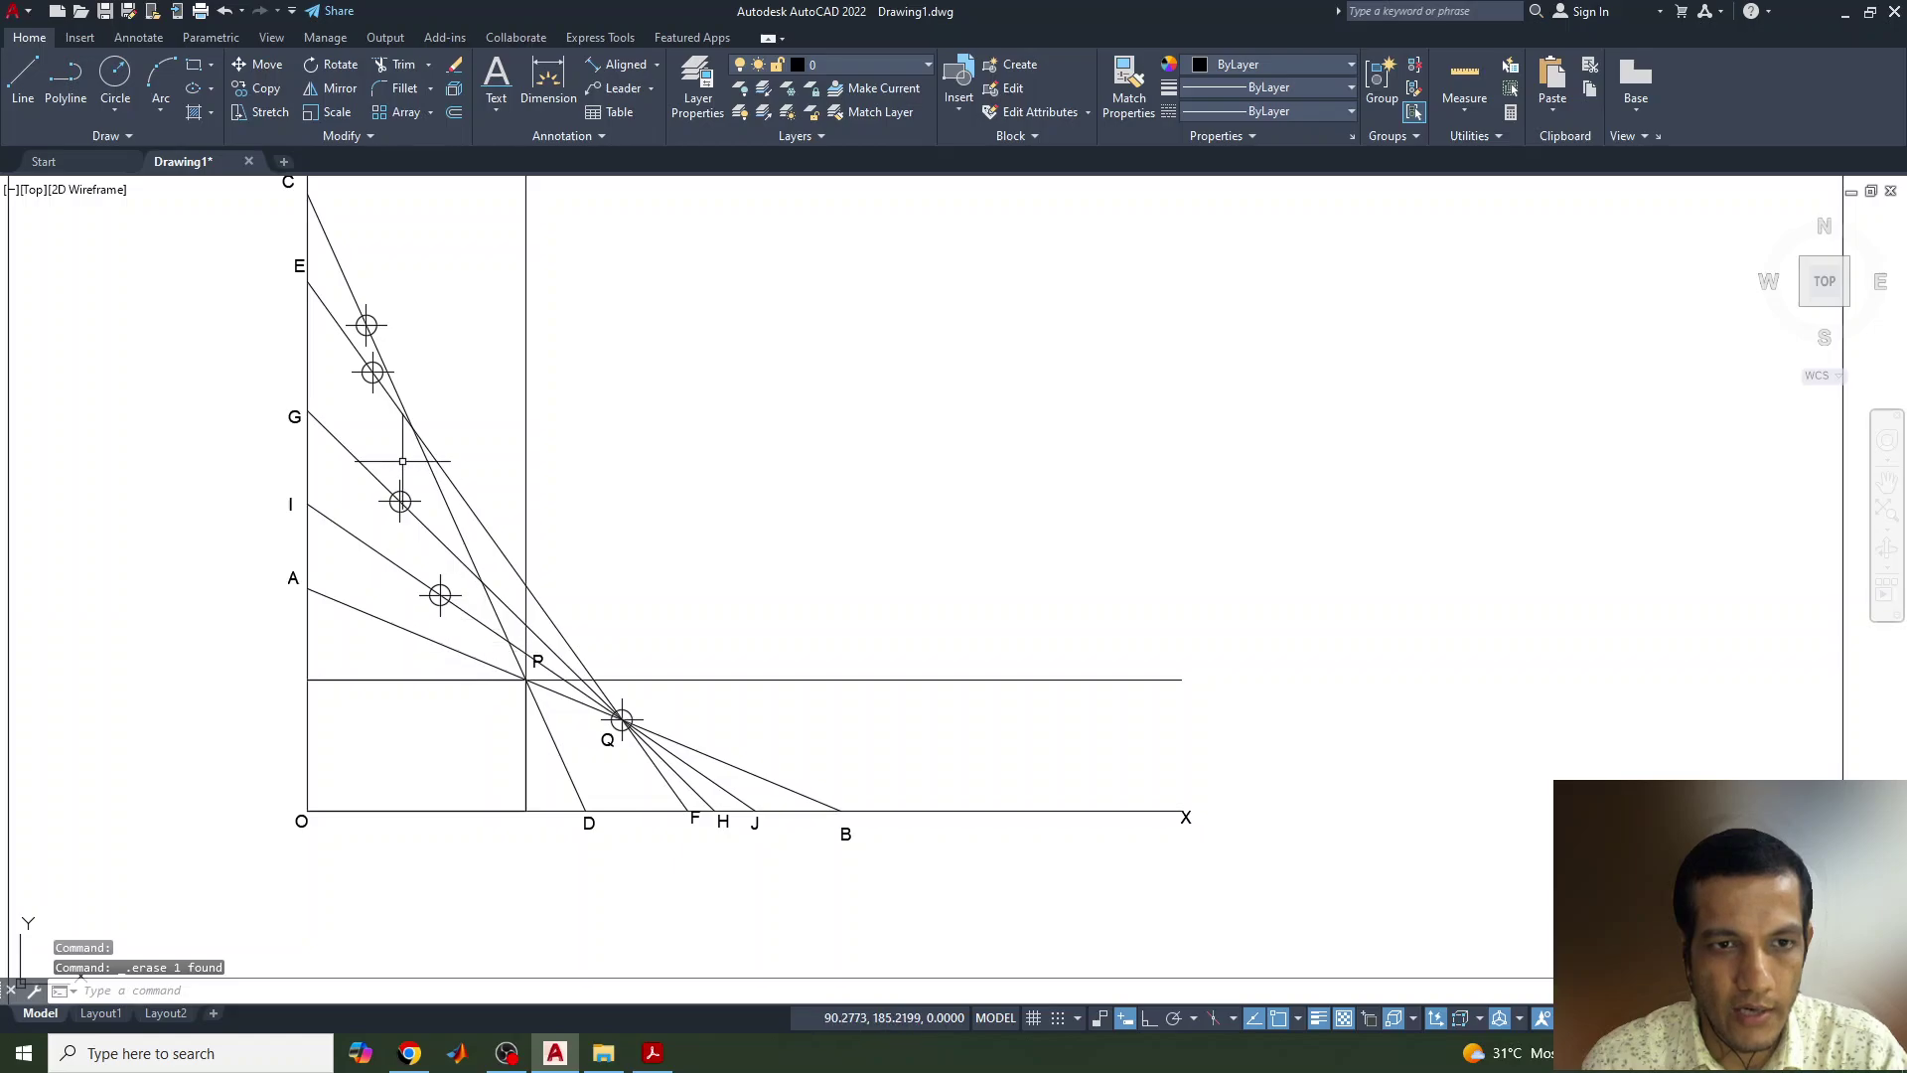
{"action": "left_click", "coordinate": [652, 1052]}
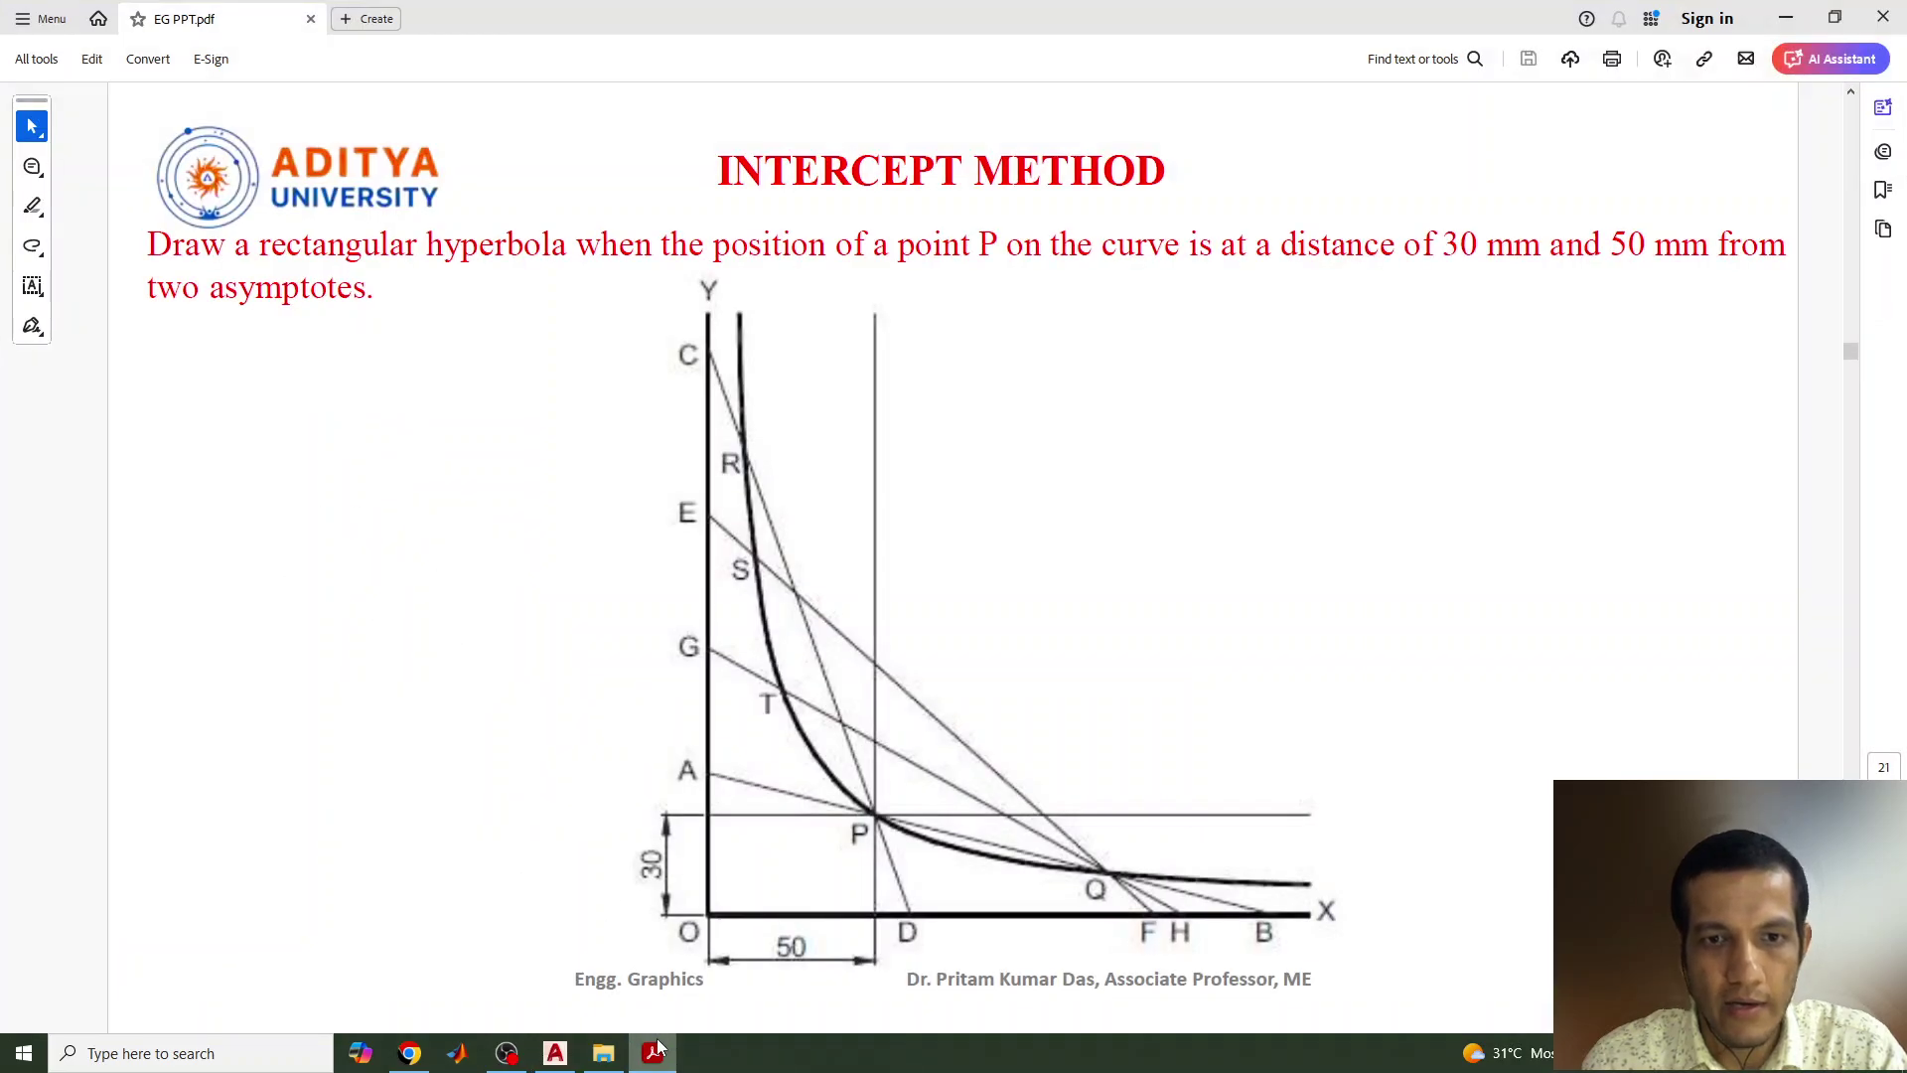
{"action": "left_click", "coordinate": [655, 1050]}
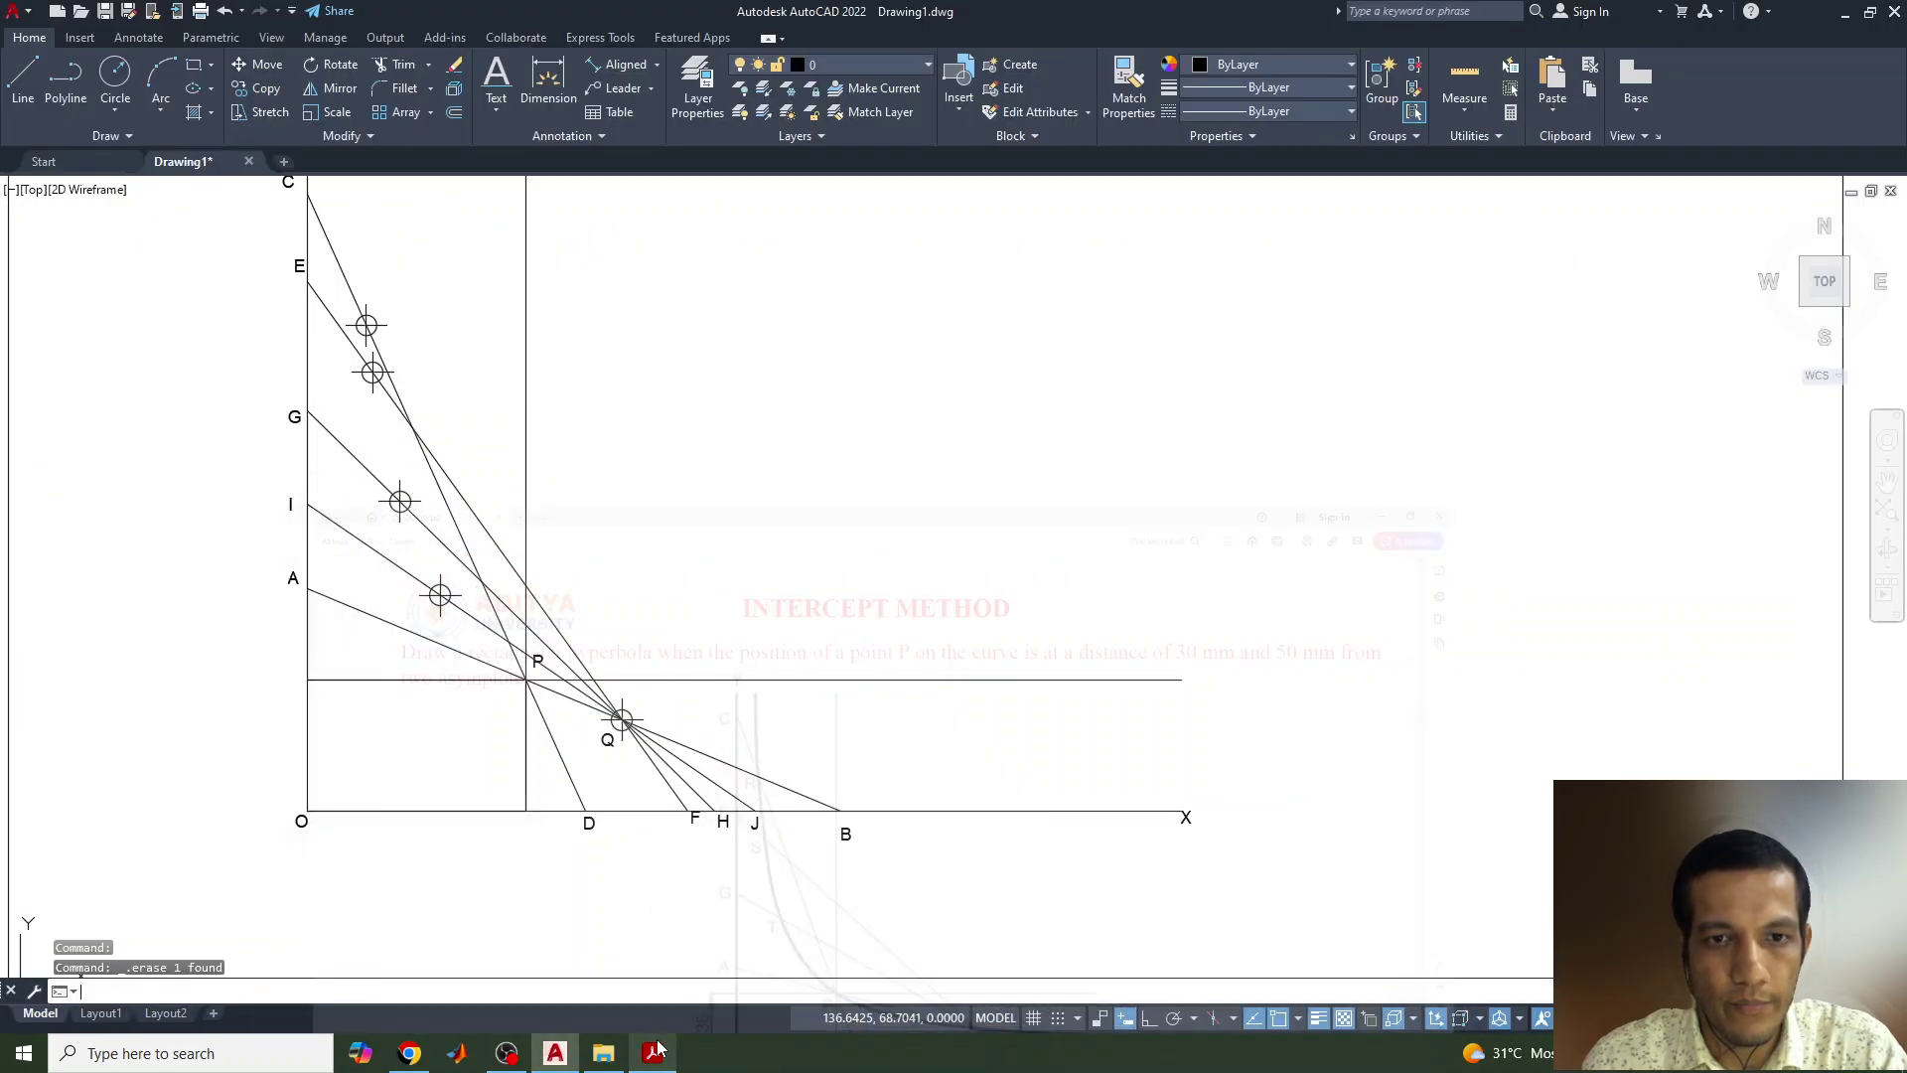
{"action": "left_click", "coordinate": [502, 107]}
{"action": "left_click", "coordinate": [520, 186]}
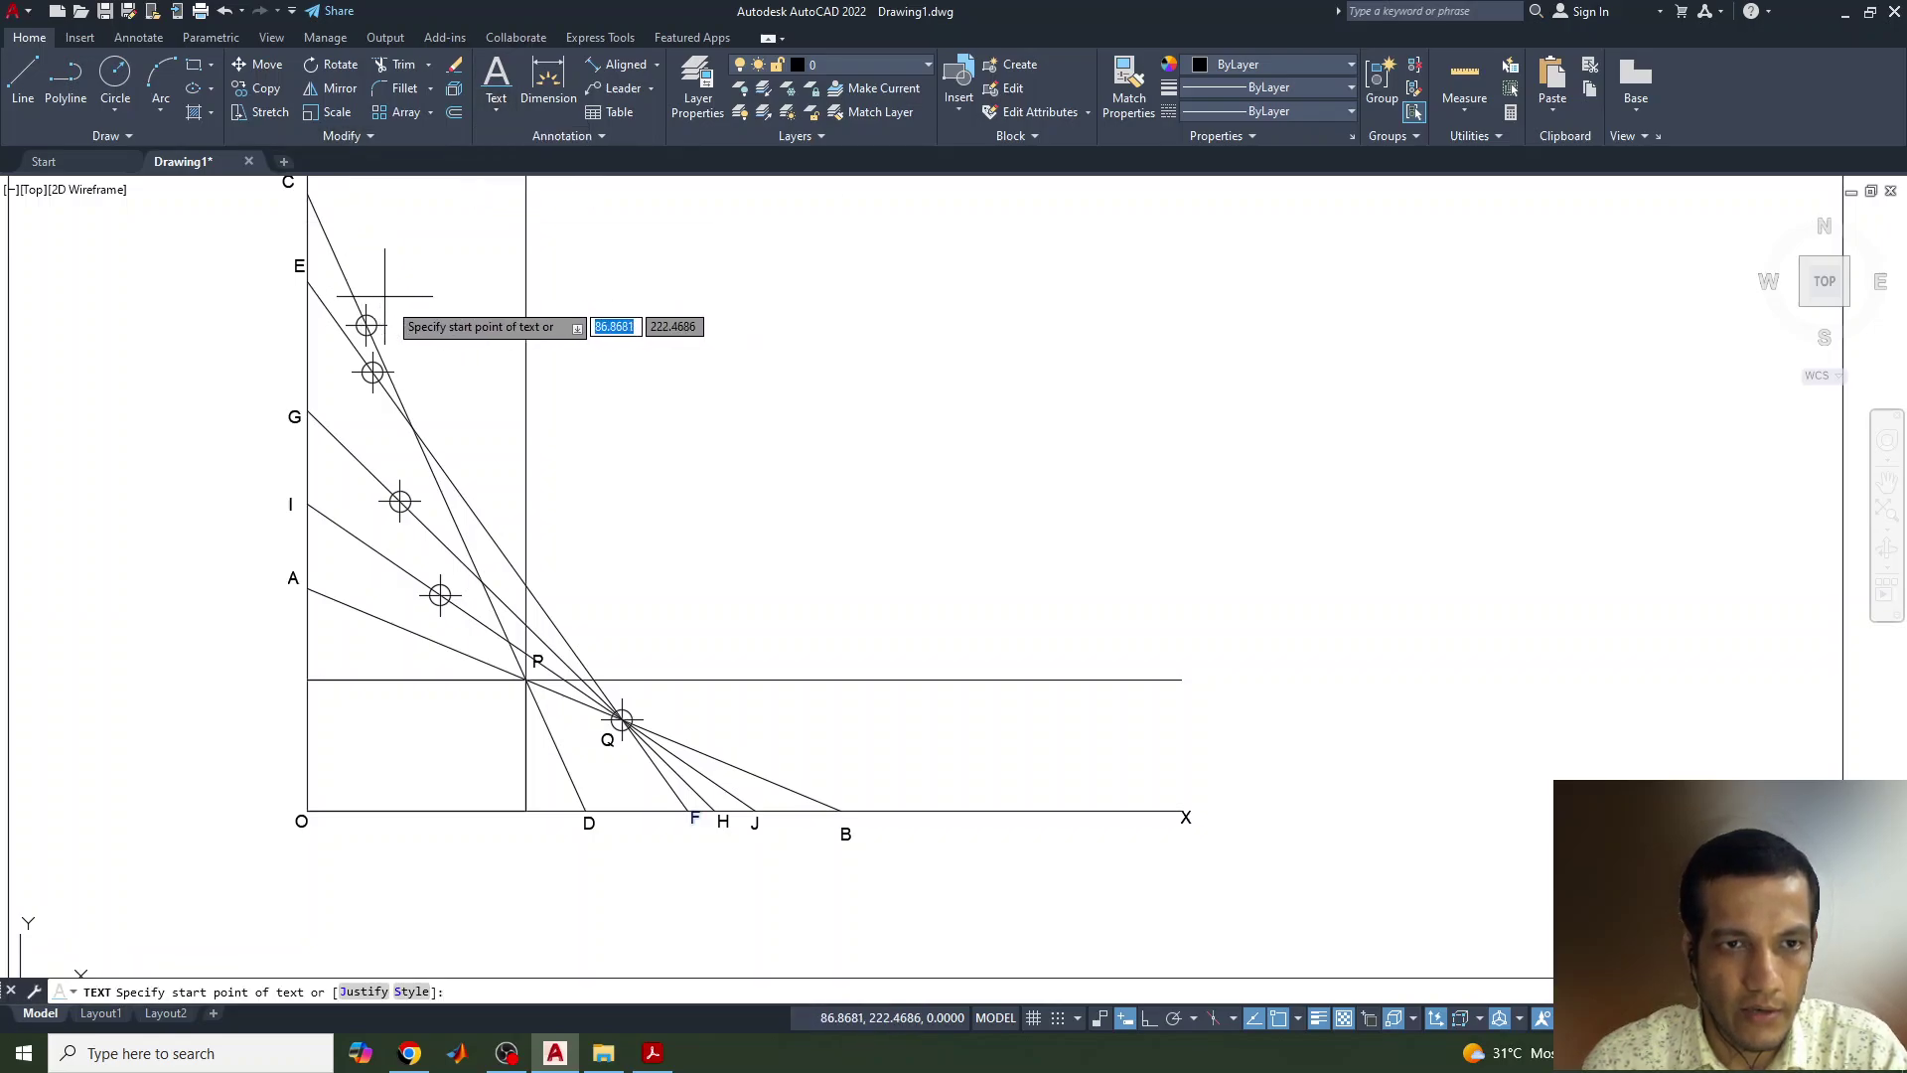
{"action": "left_click", "coordinate": [396, 323]}
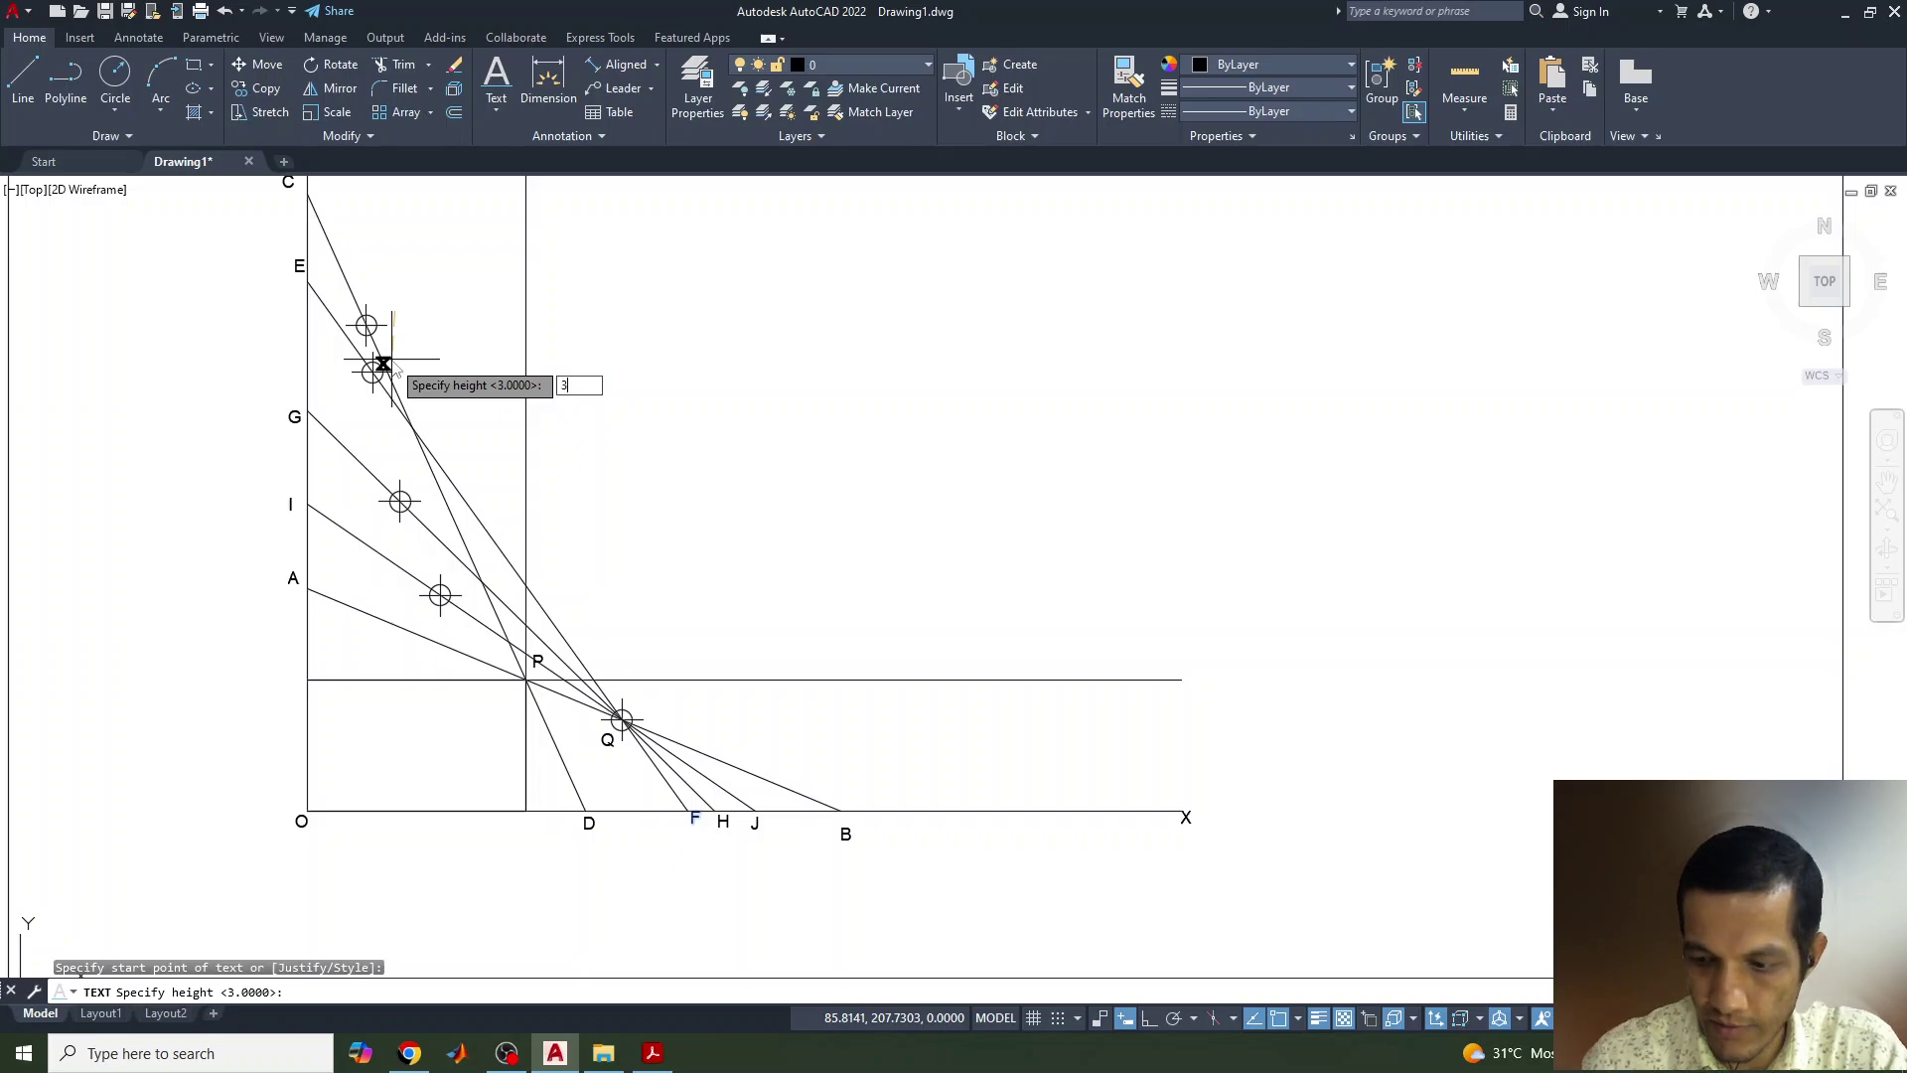
{"action": "type", "text": "3"}
{"action": "key", "text": "Return"}
{"action": "key", "text": "Return"}
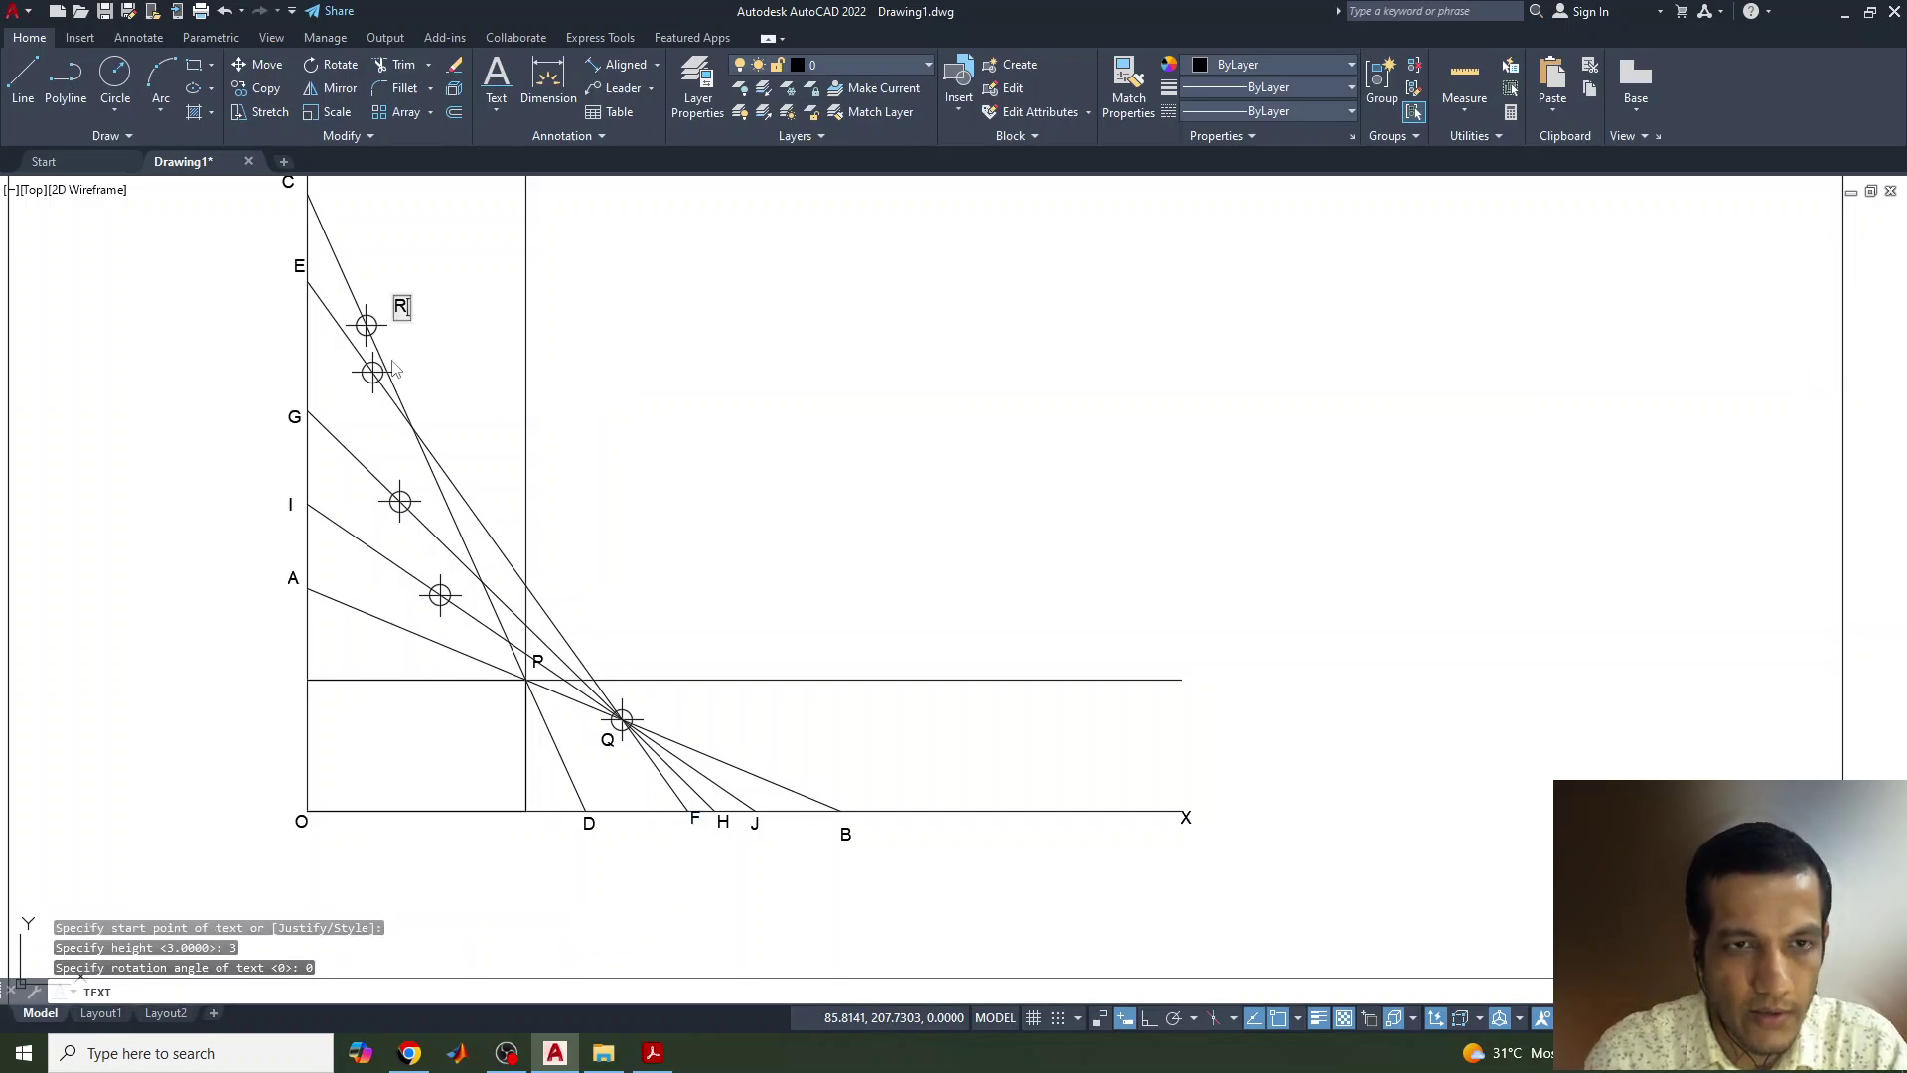
{"action": "type", "text": "R"}
Step: Label the marked points on lines EF, GH and IJ as S, T and U
{"action": "left_click", "coordinate": [376, 405]}
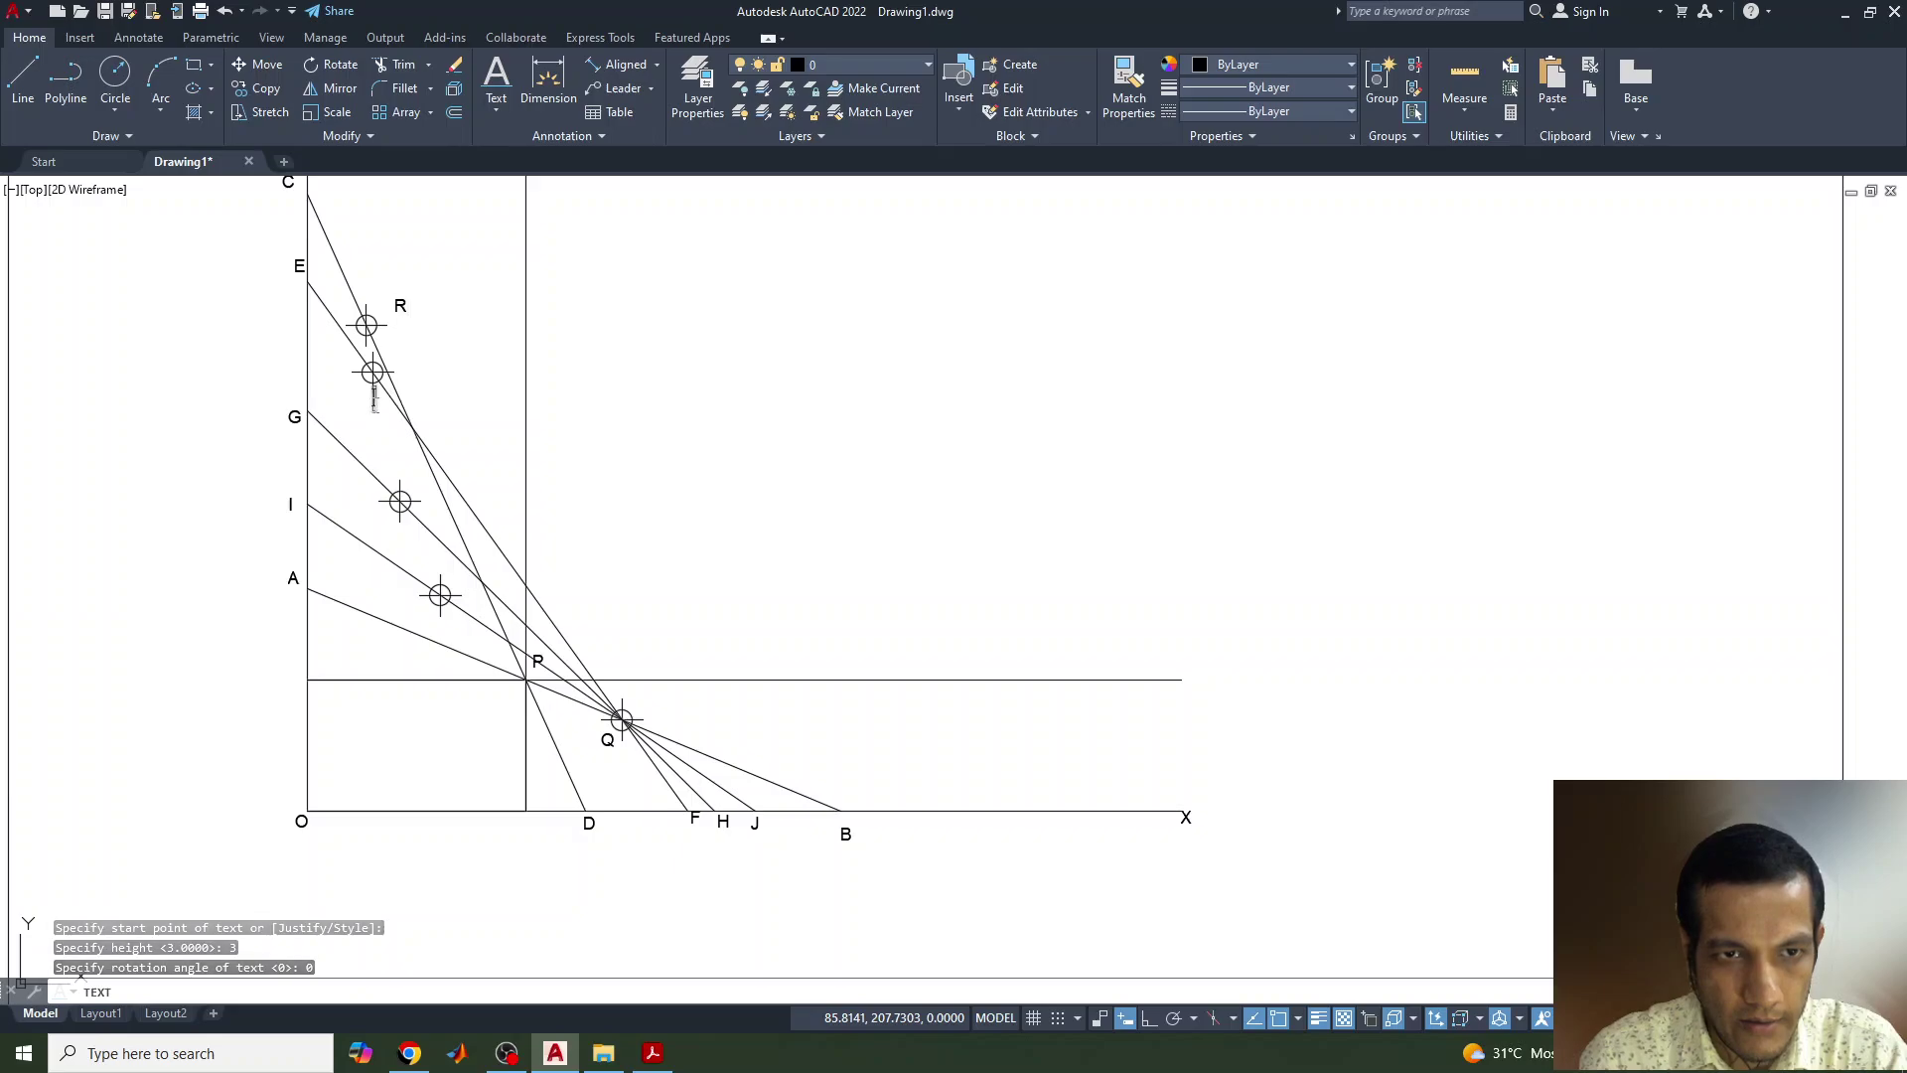
{"action": "type", "text": "S"}
{"action": "left_click", "coordinate": [382, 525]}
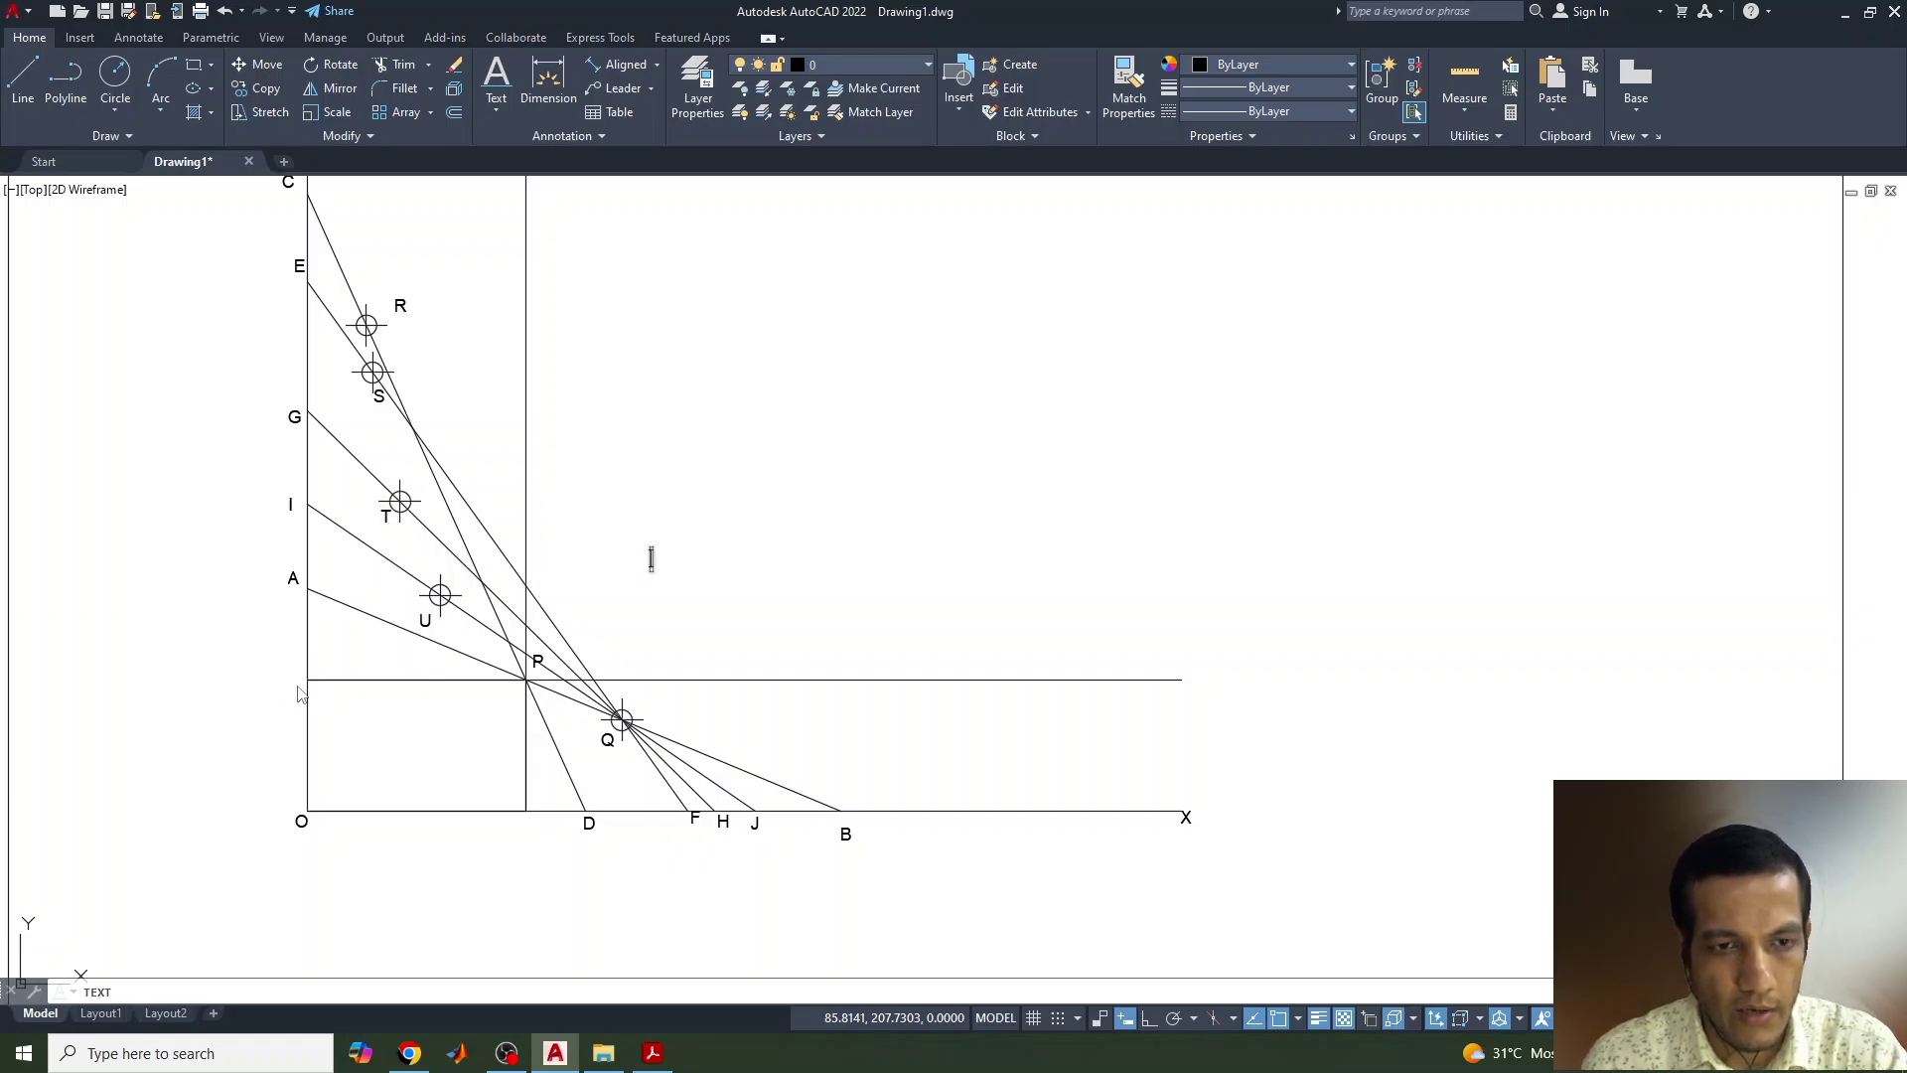
{"action": "key", "text": "Return"}
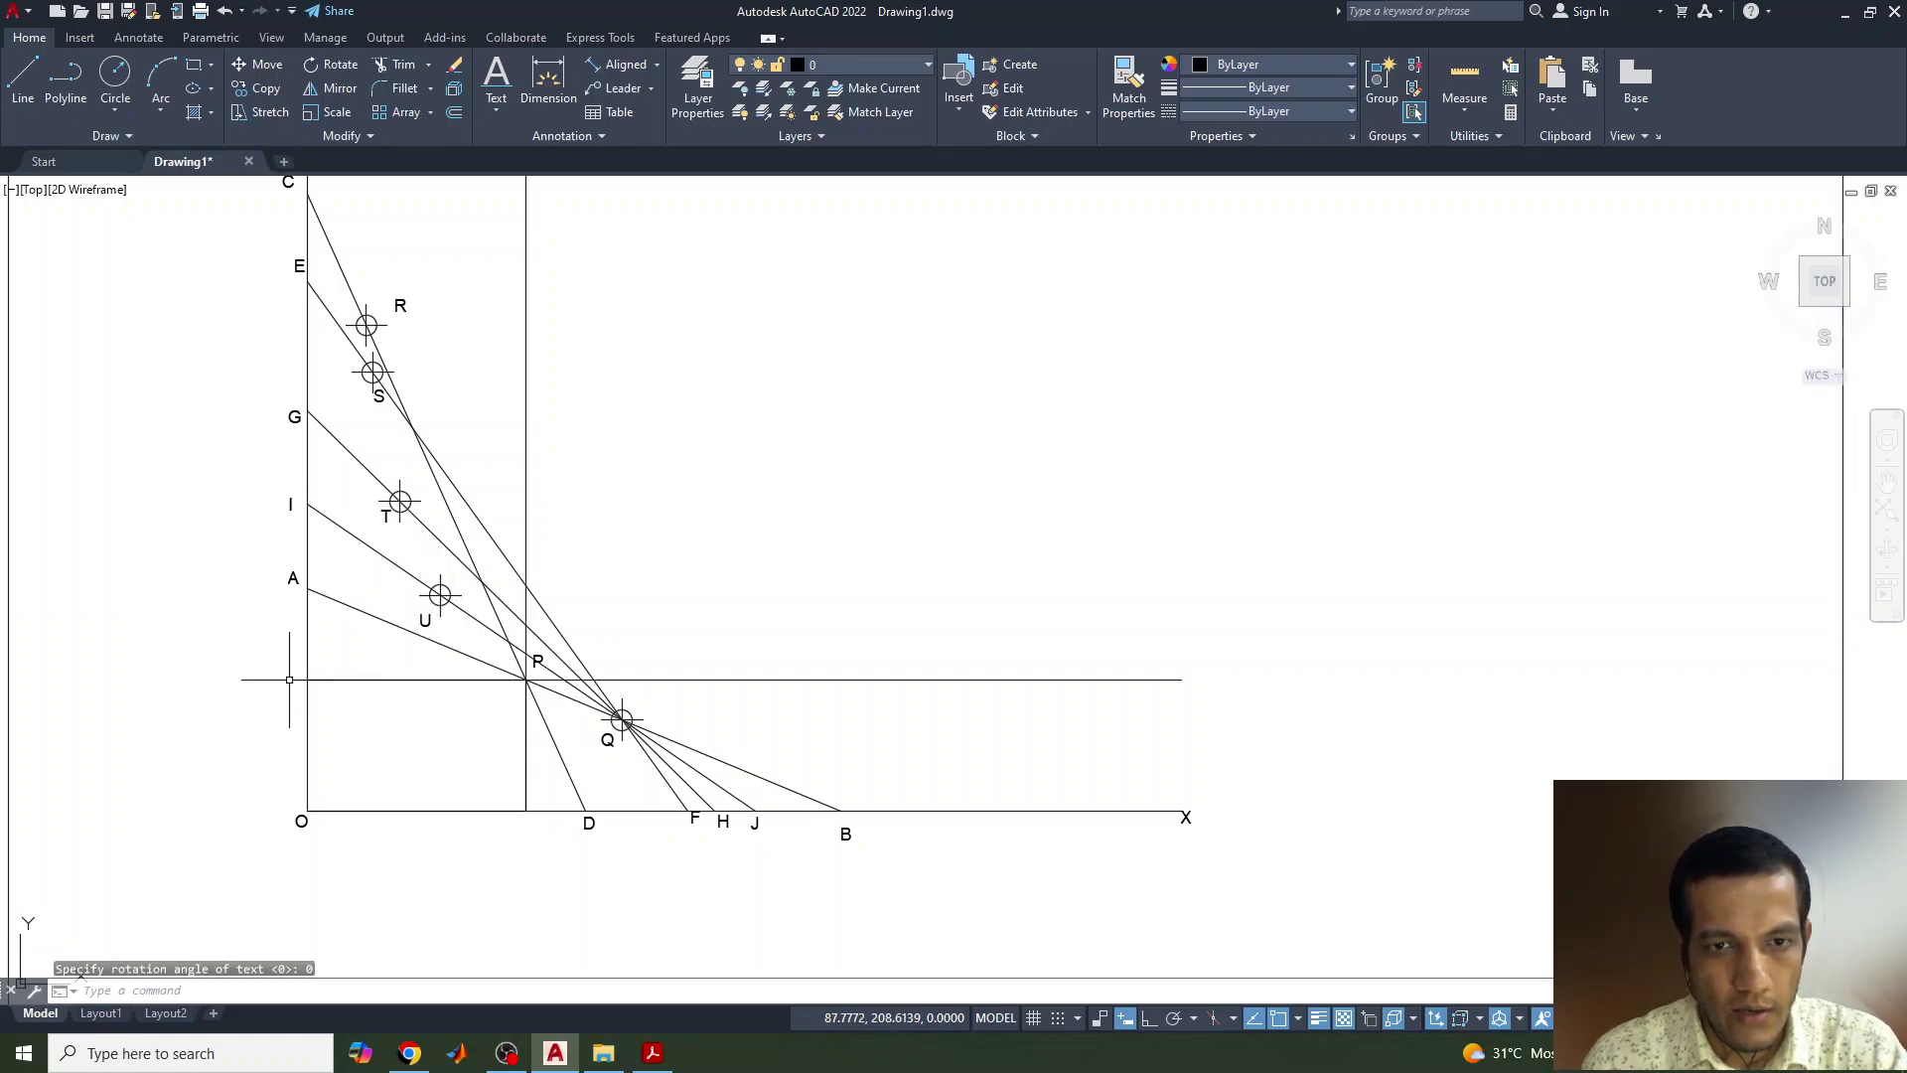
{"action": "left_click", "coordinate": [656, 68]}
{"action": "left_click", "coordinate": [630, 124]}
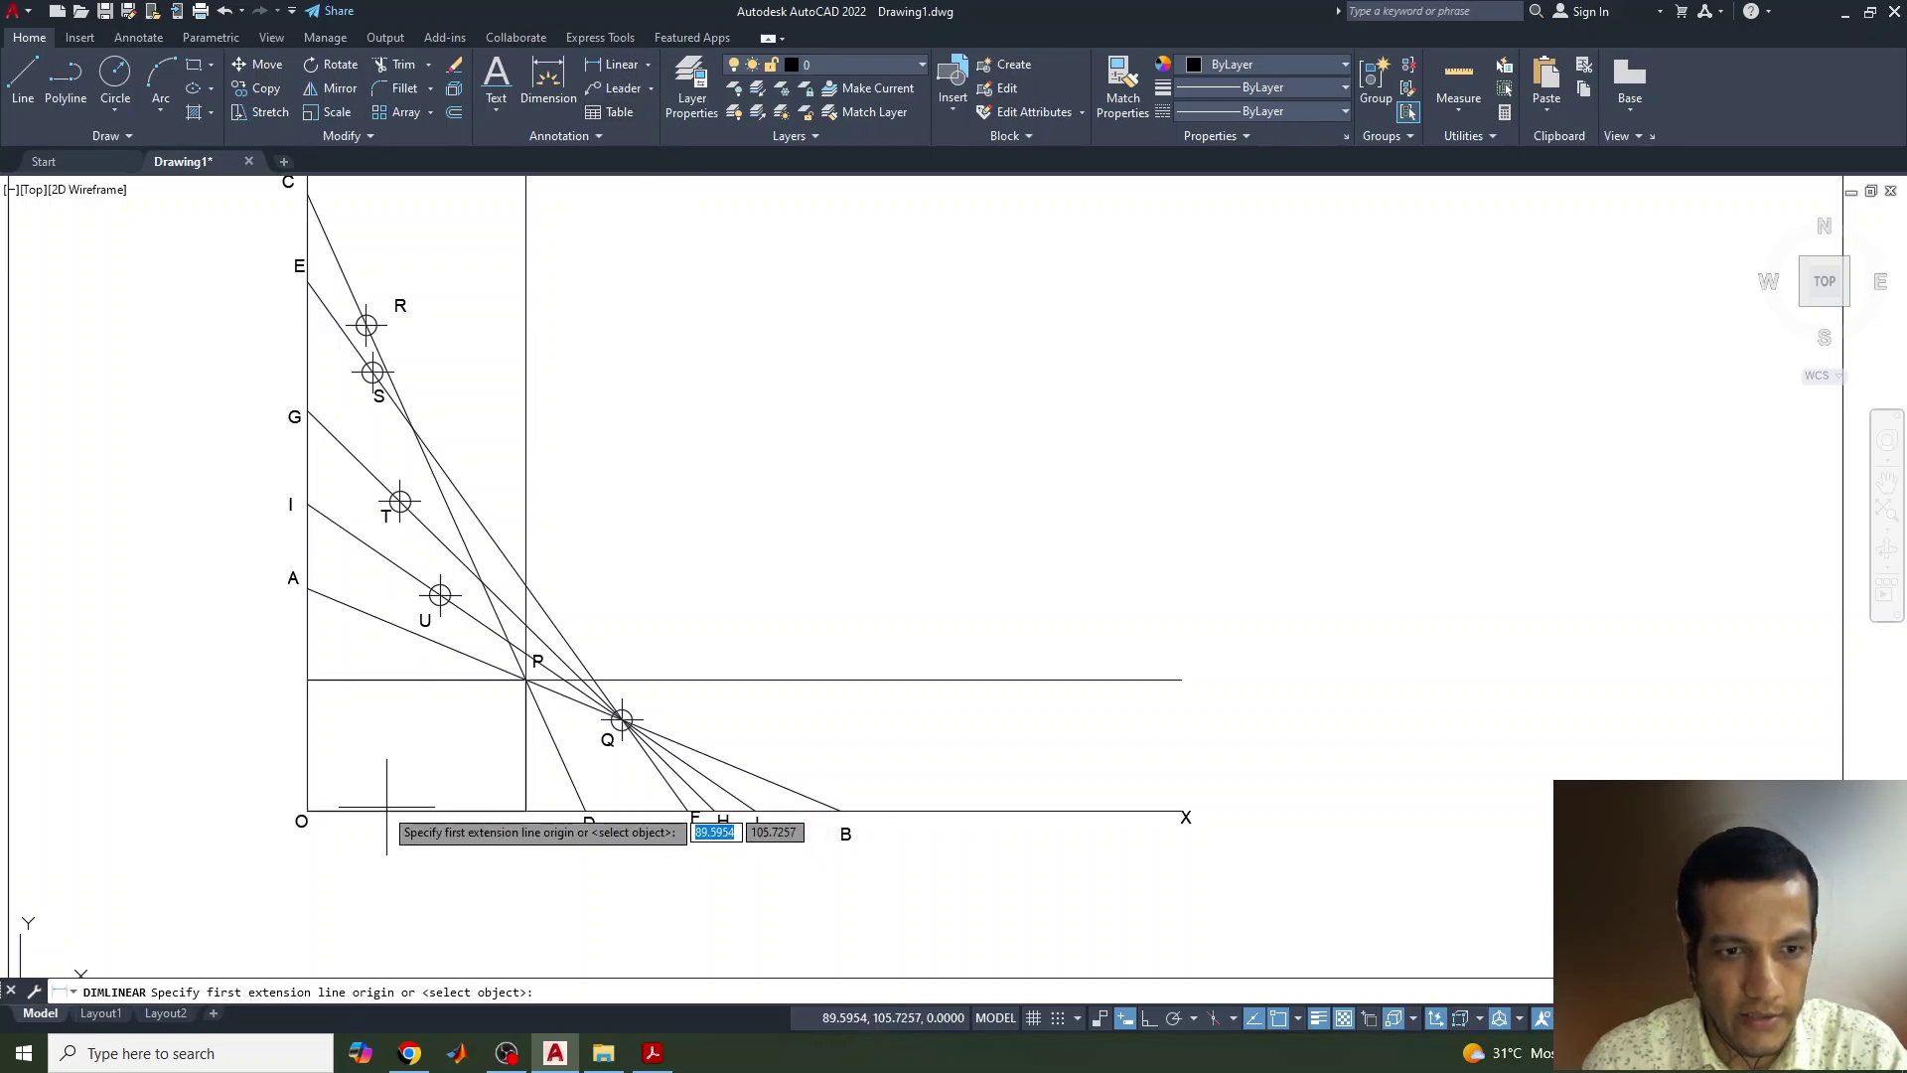
{"action": "left_click", "coordinate": [308, 811]}
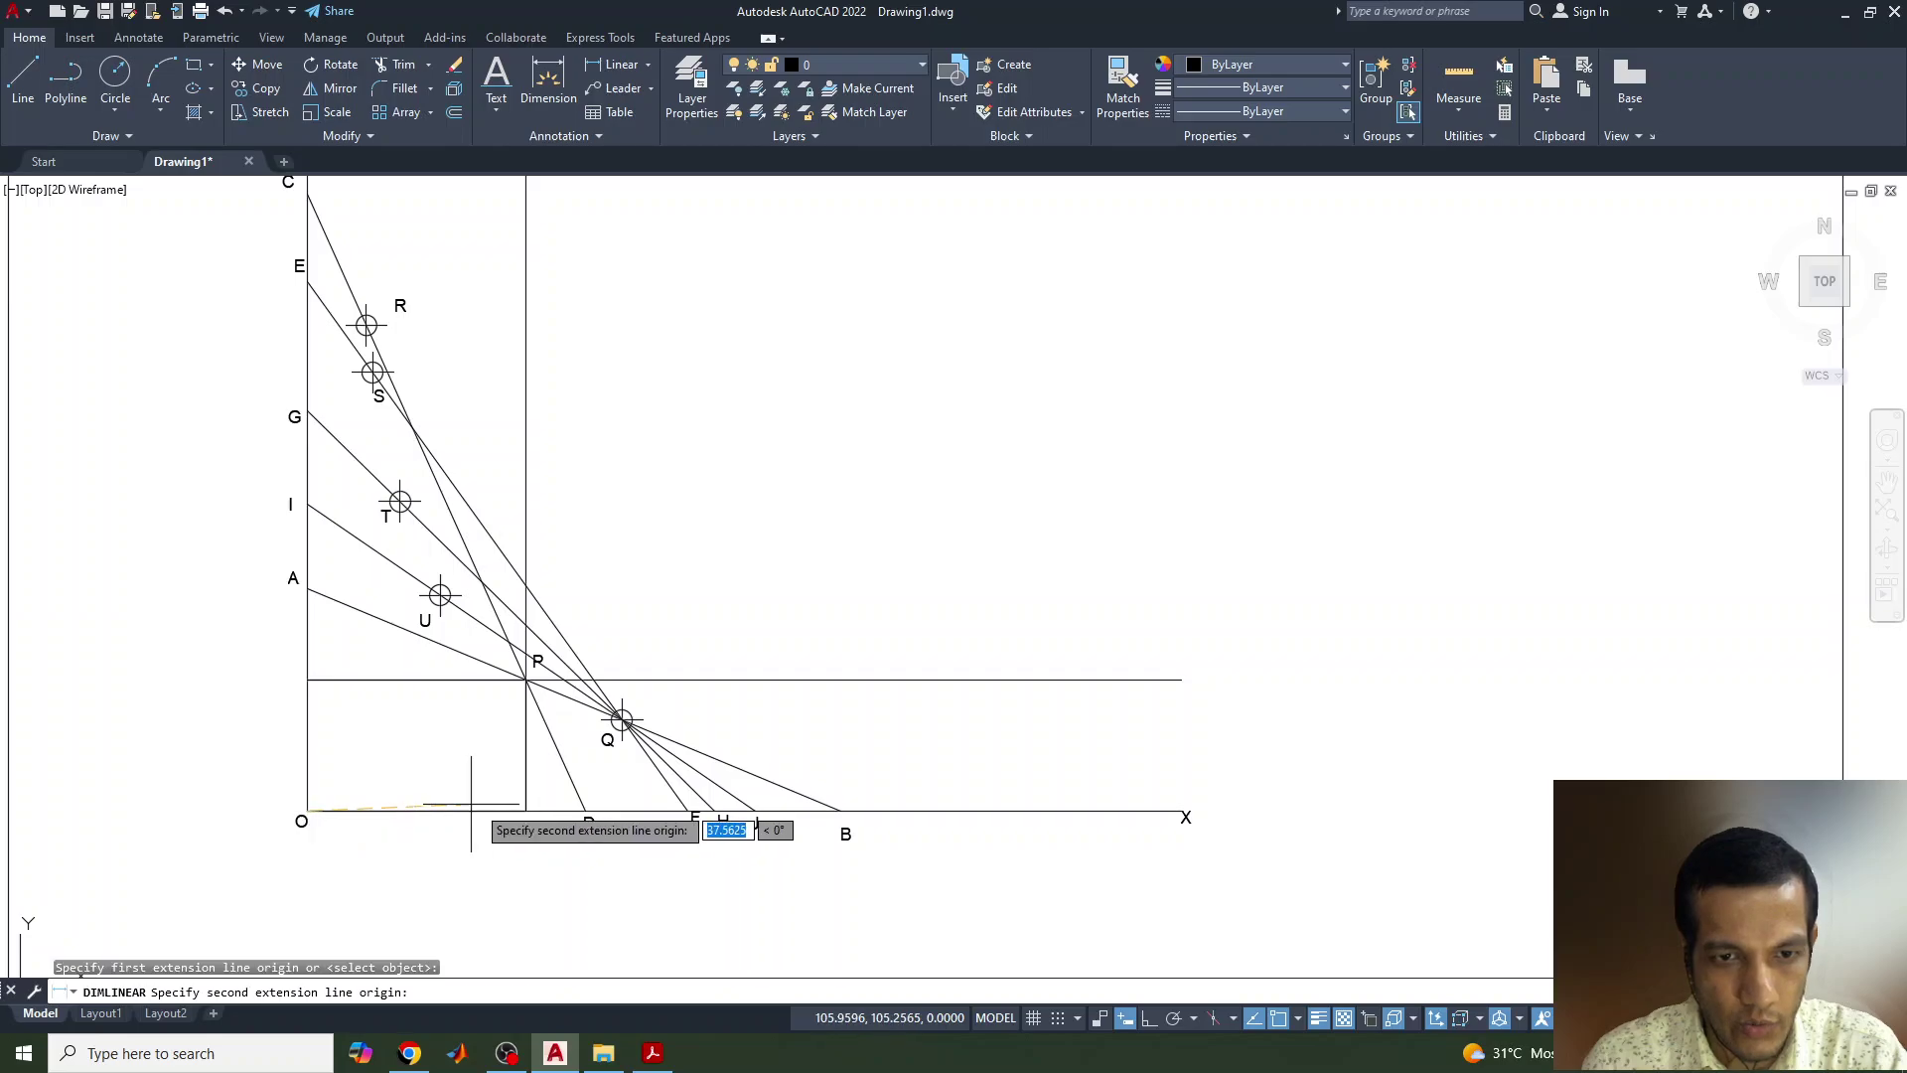
{"action": "left_click", "coordinate": [526, 810]}
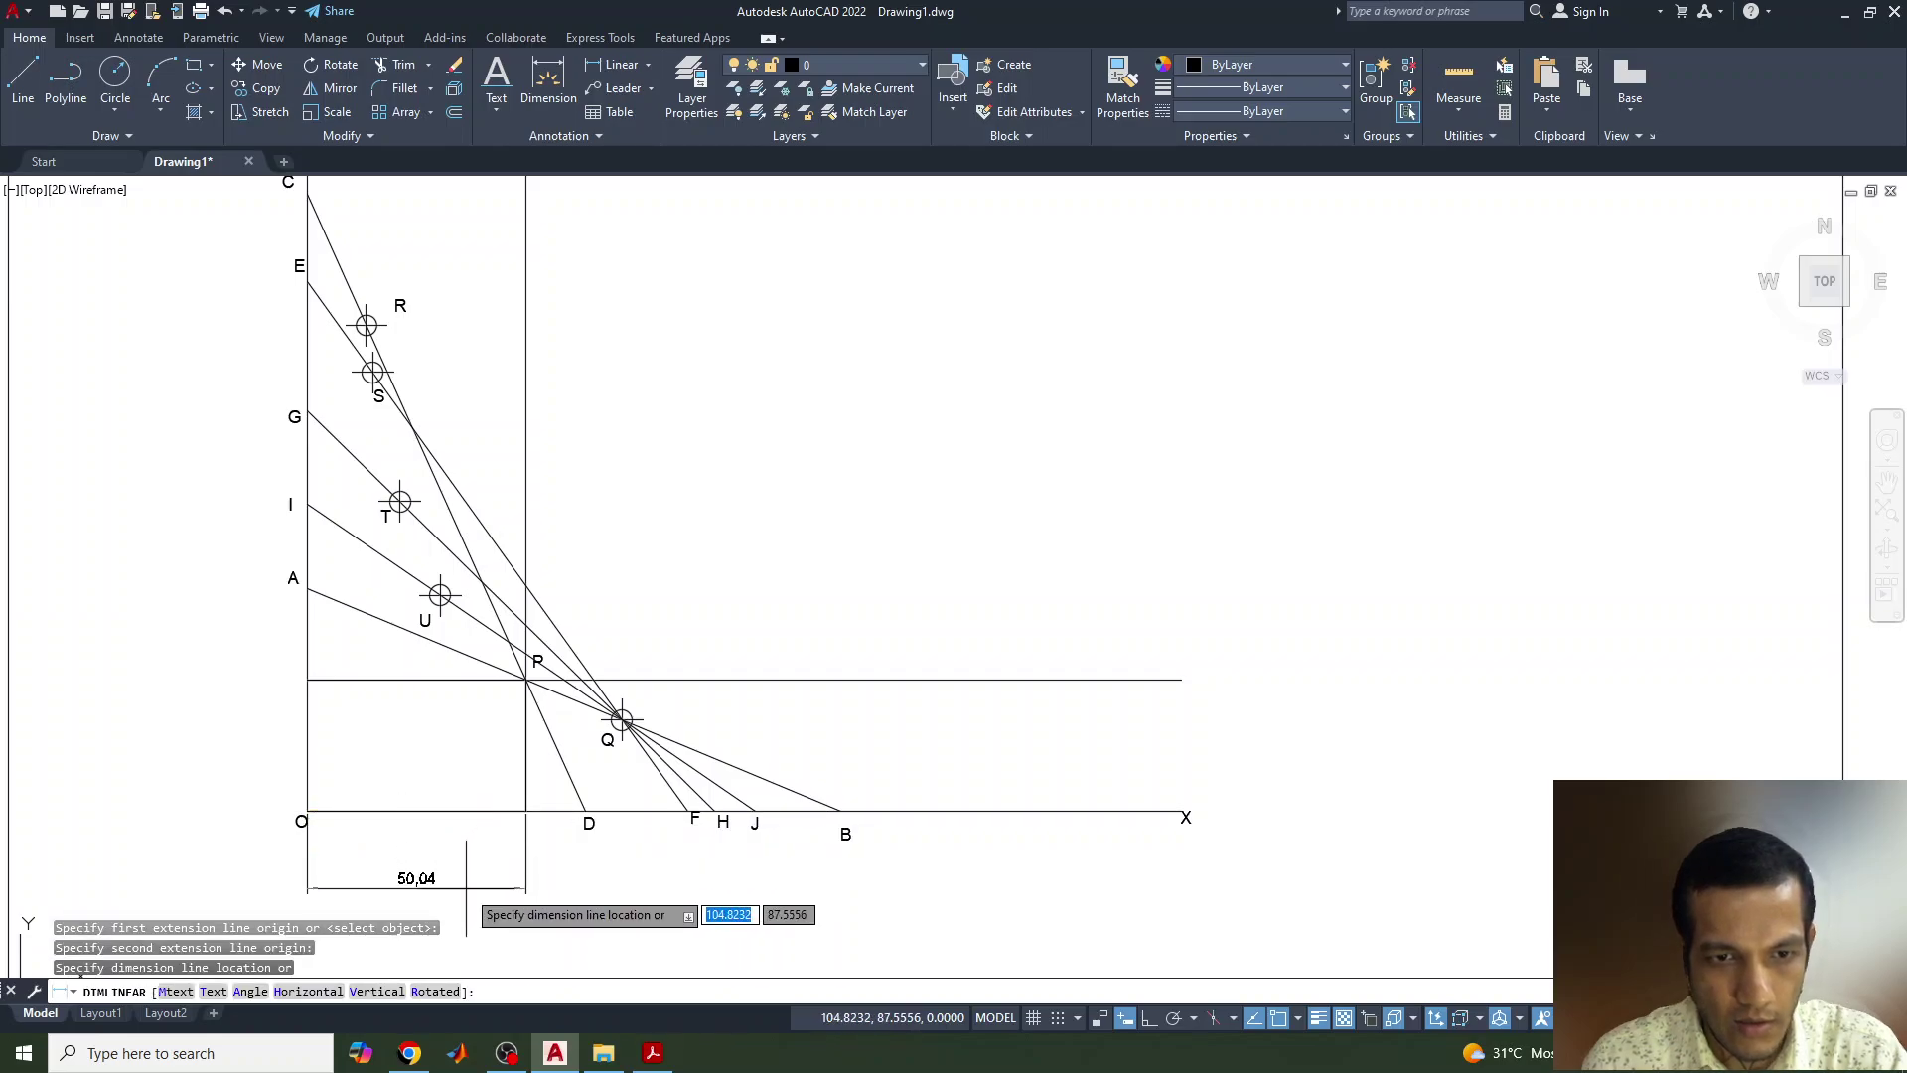
{"action": "key", "text": "Escape"}
Step: Add a linear dimension below axis OX for the horizontal distance from O to the vertical line through P
{"action": "key", "text": "Return"}
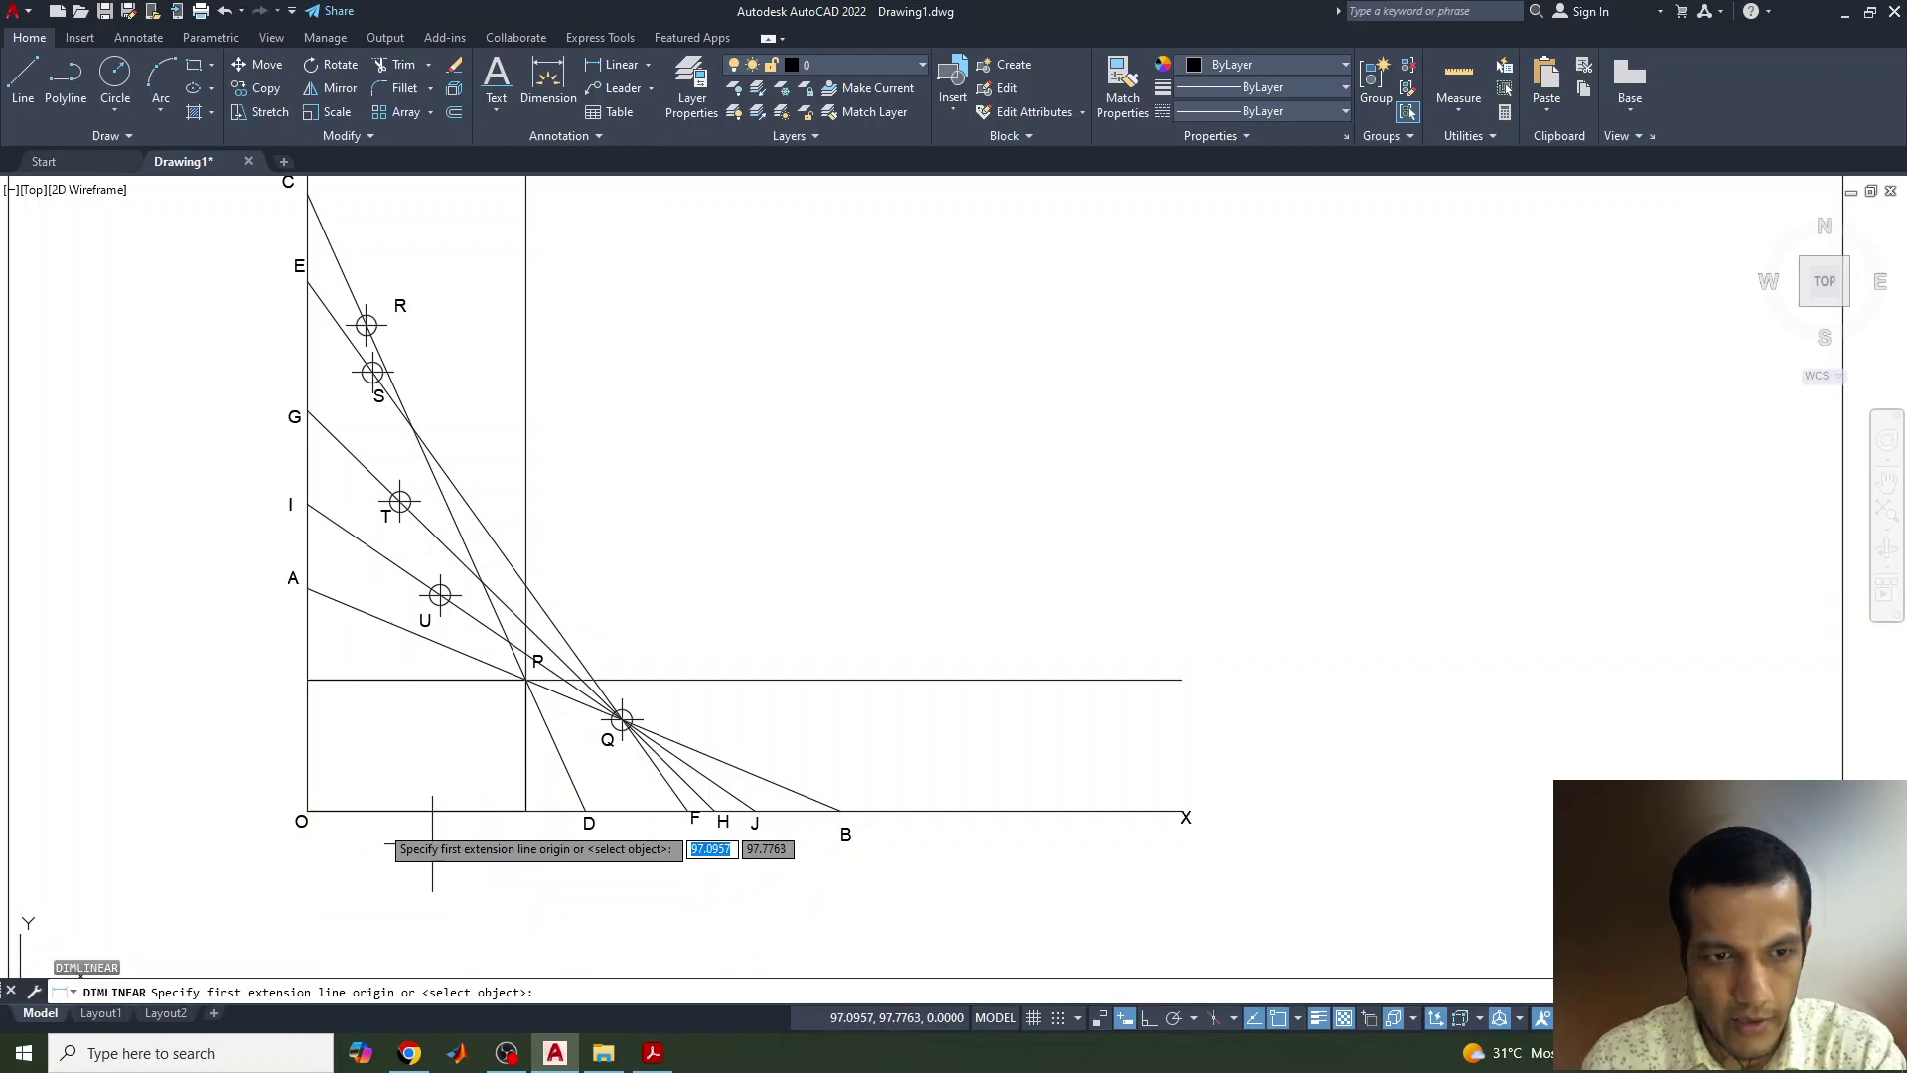
{"action": "left_click", "coordinate": [307, 811]}
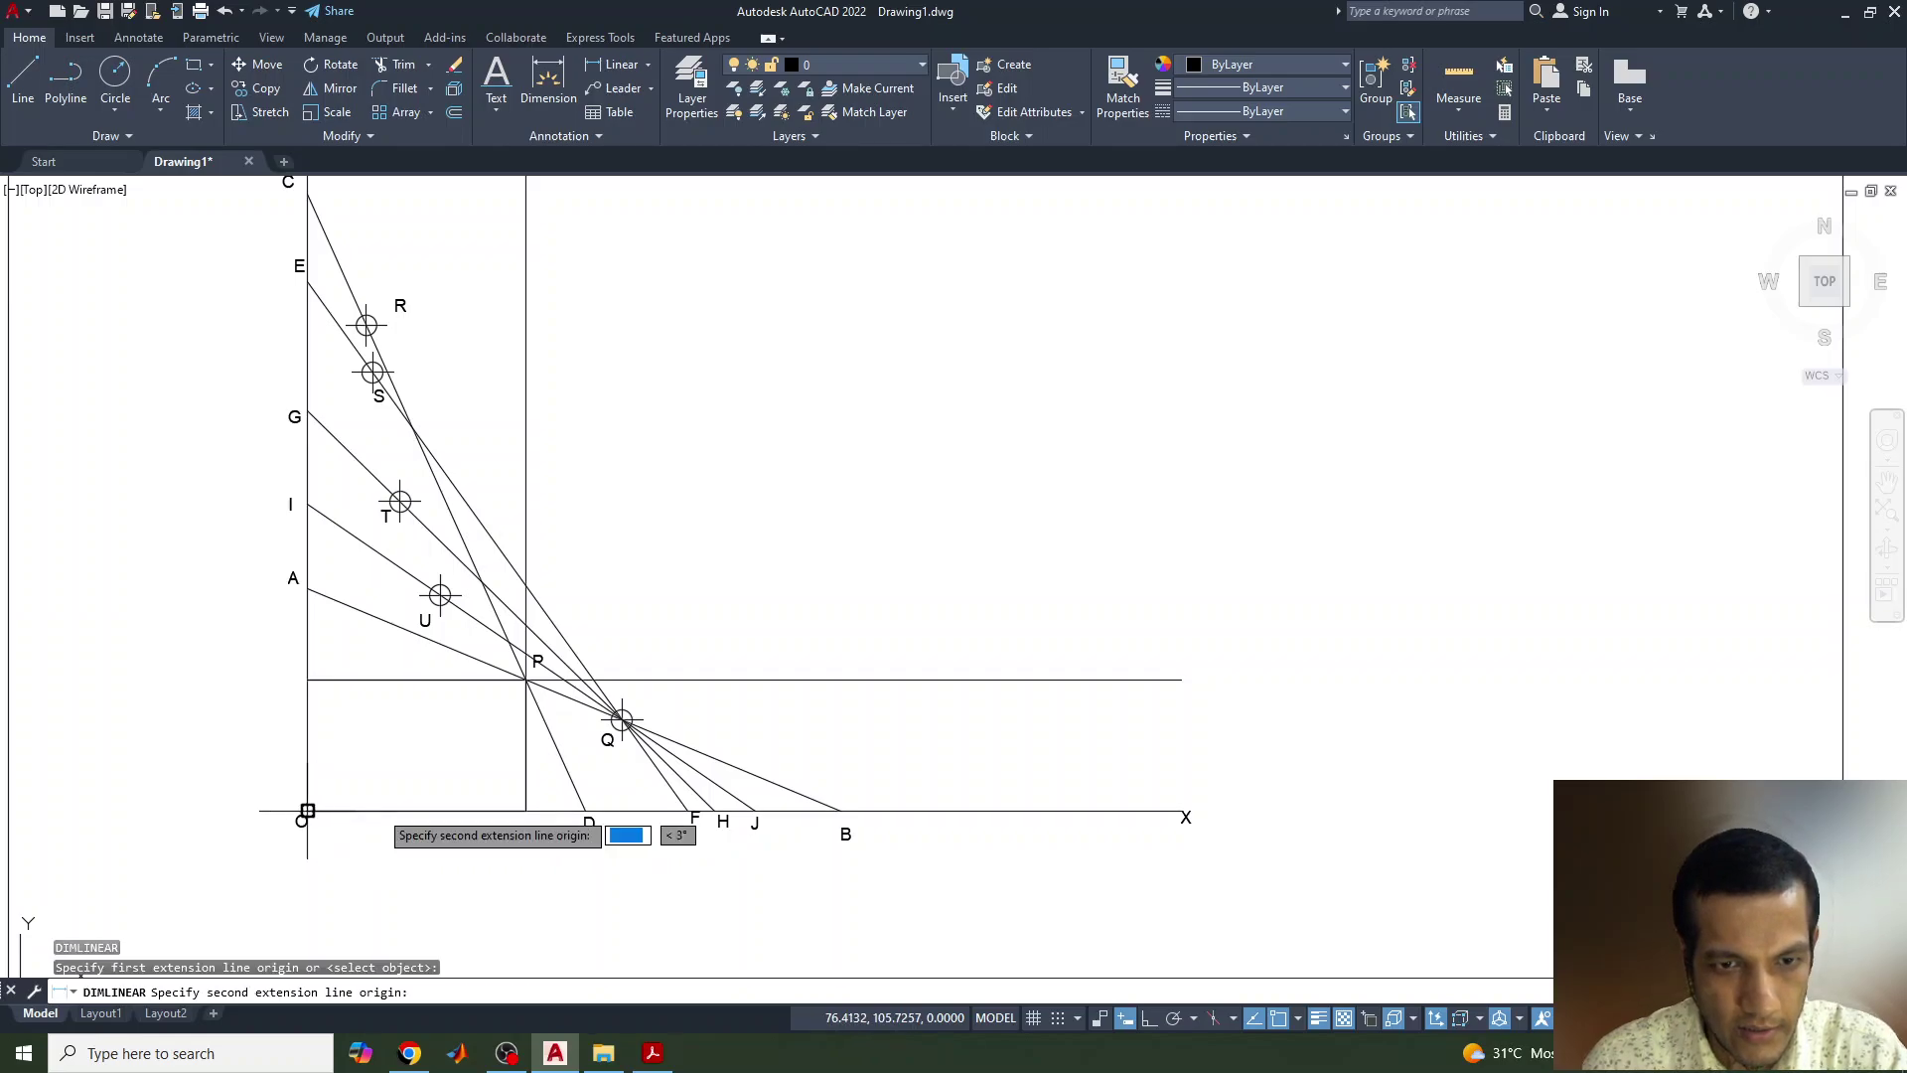
{"action": "left_click", "coordinate": [527, 810]}
{"action": "left_click", "coordinate": [507, 858]}
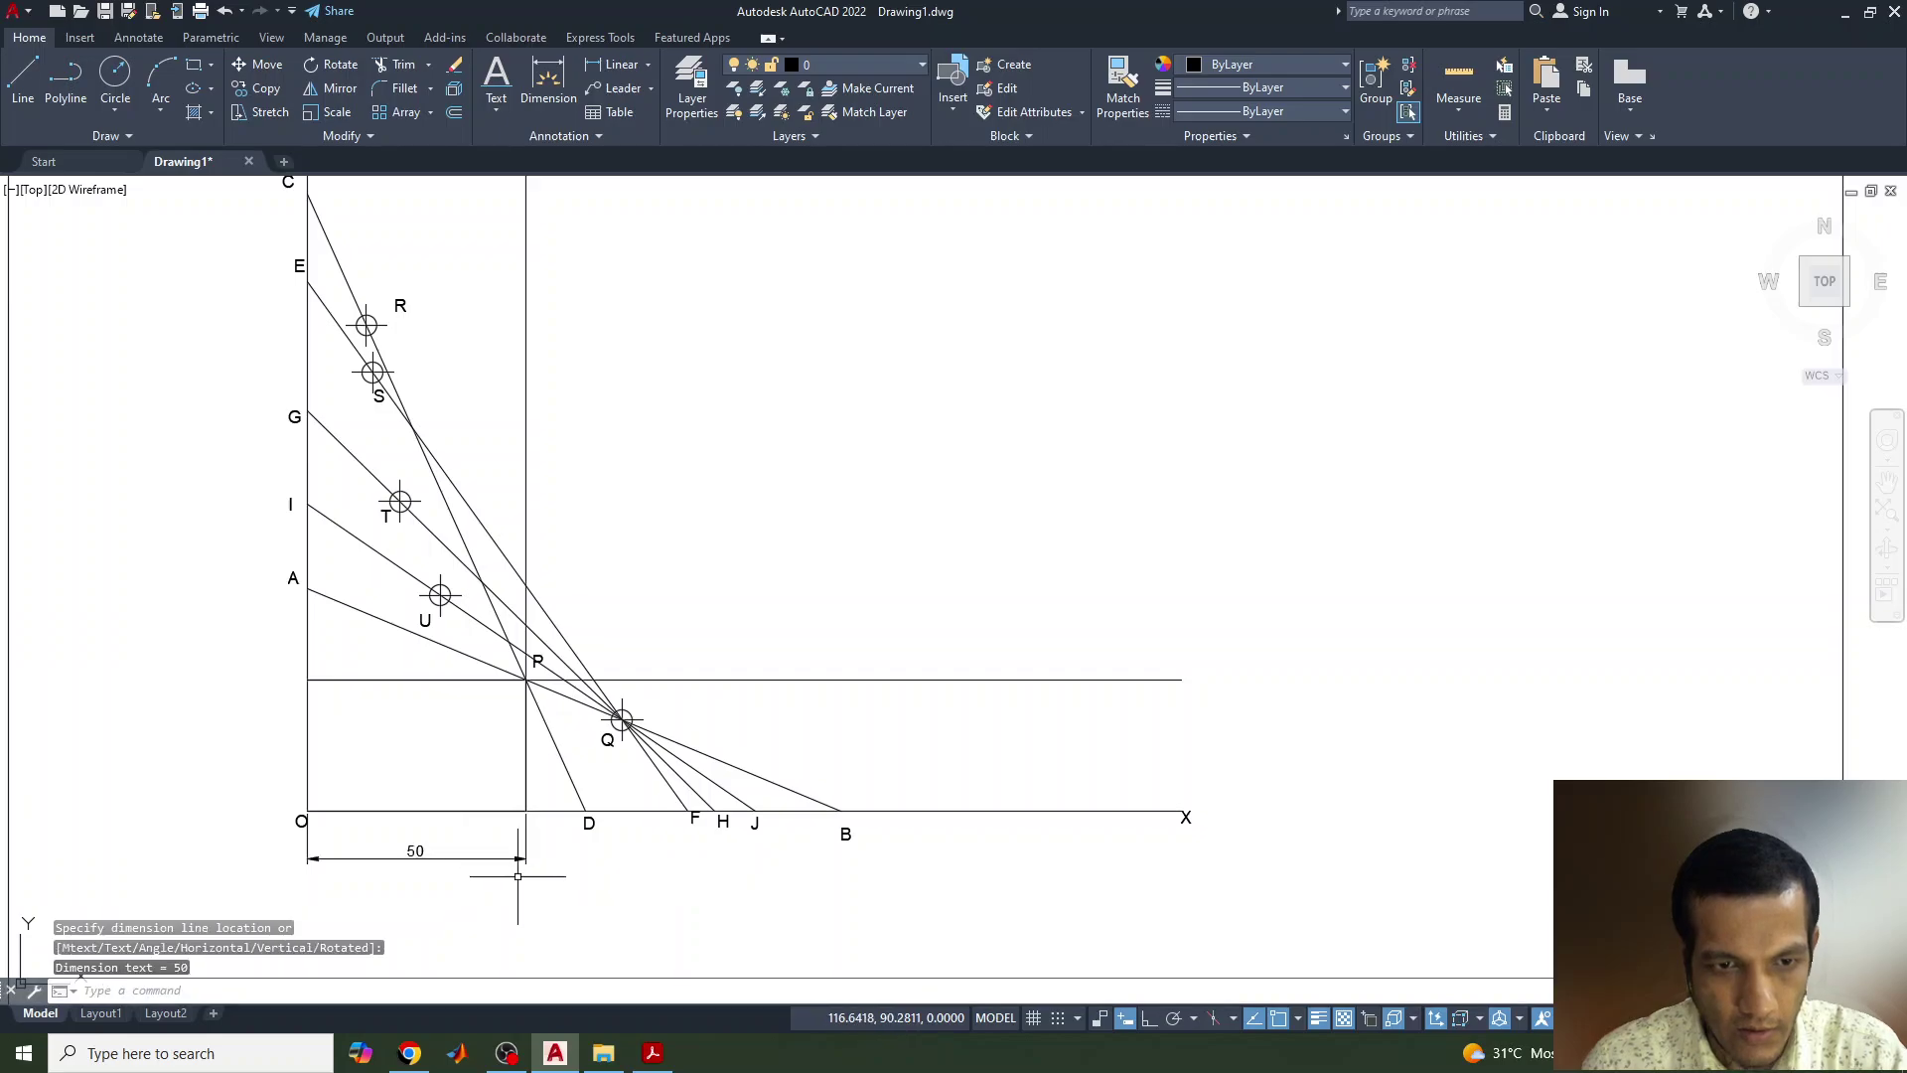
Step: Add a linear dimension beside the vertical axis for the distance between O and the horizontal line through P
{"action": "key", "text": "Return"}
{"action": "left_click", "coordinate": [307, 680]}
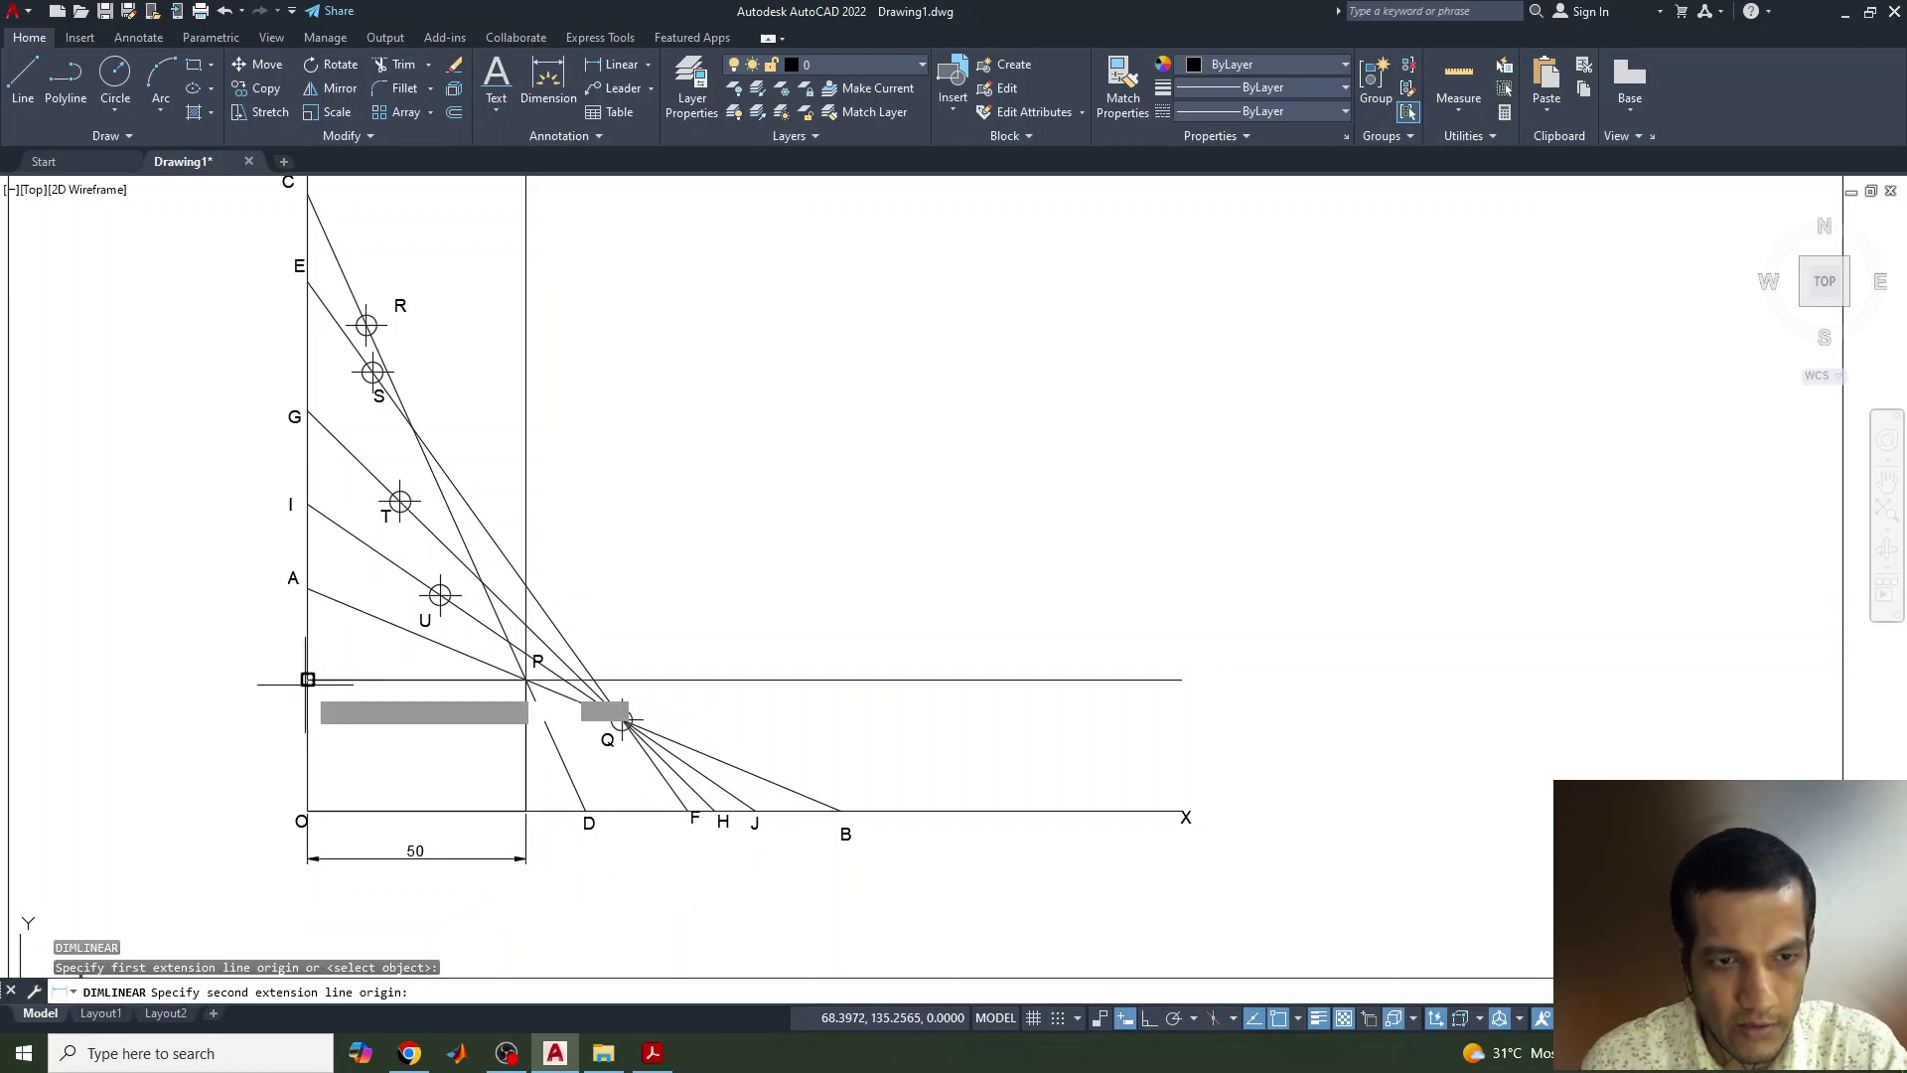
{"action": "left_click", "coordinate": [307, 803]}
{"action": "left_click", "coordinate": [253, 775]}
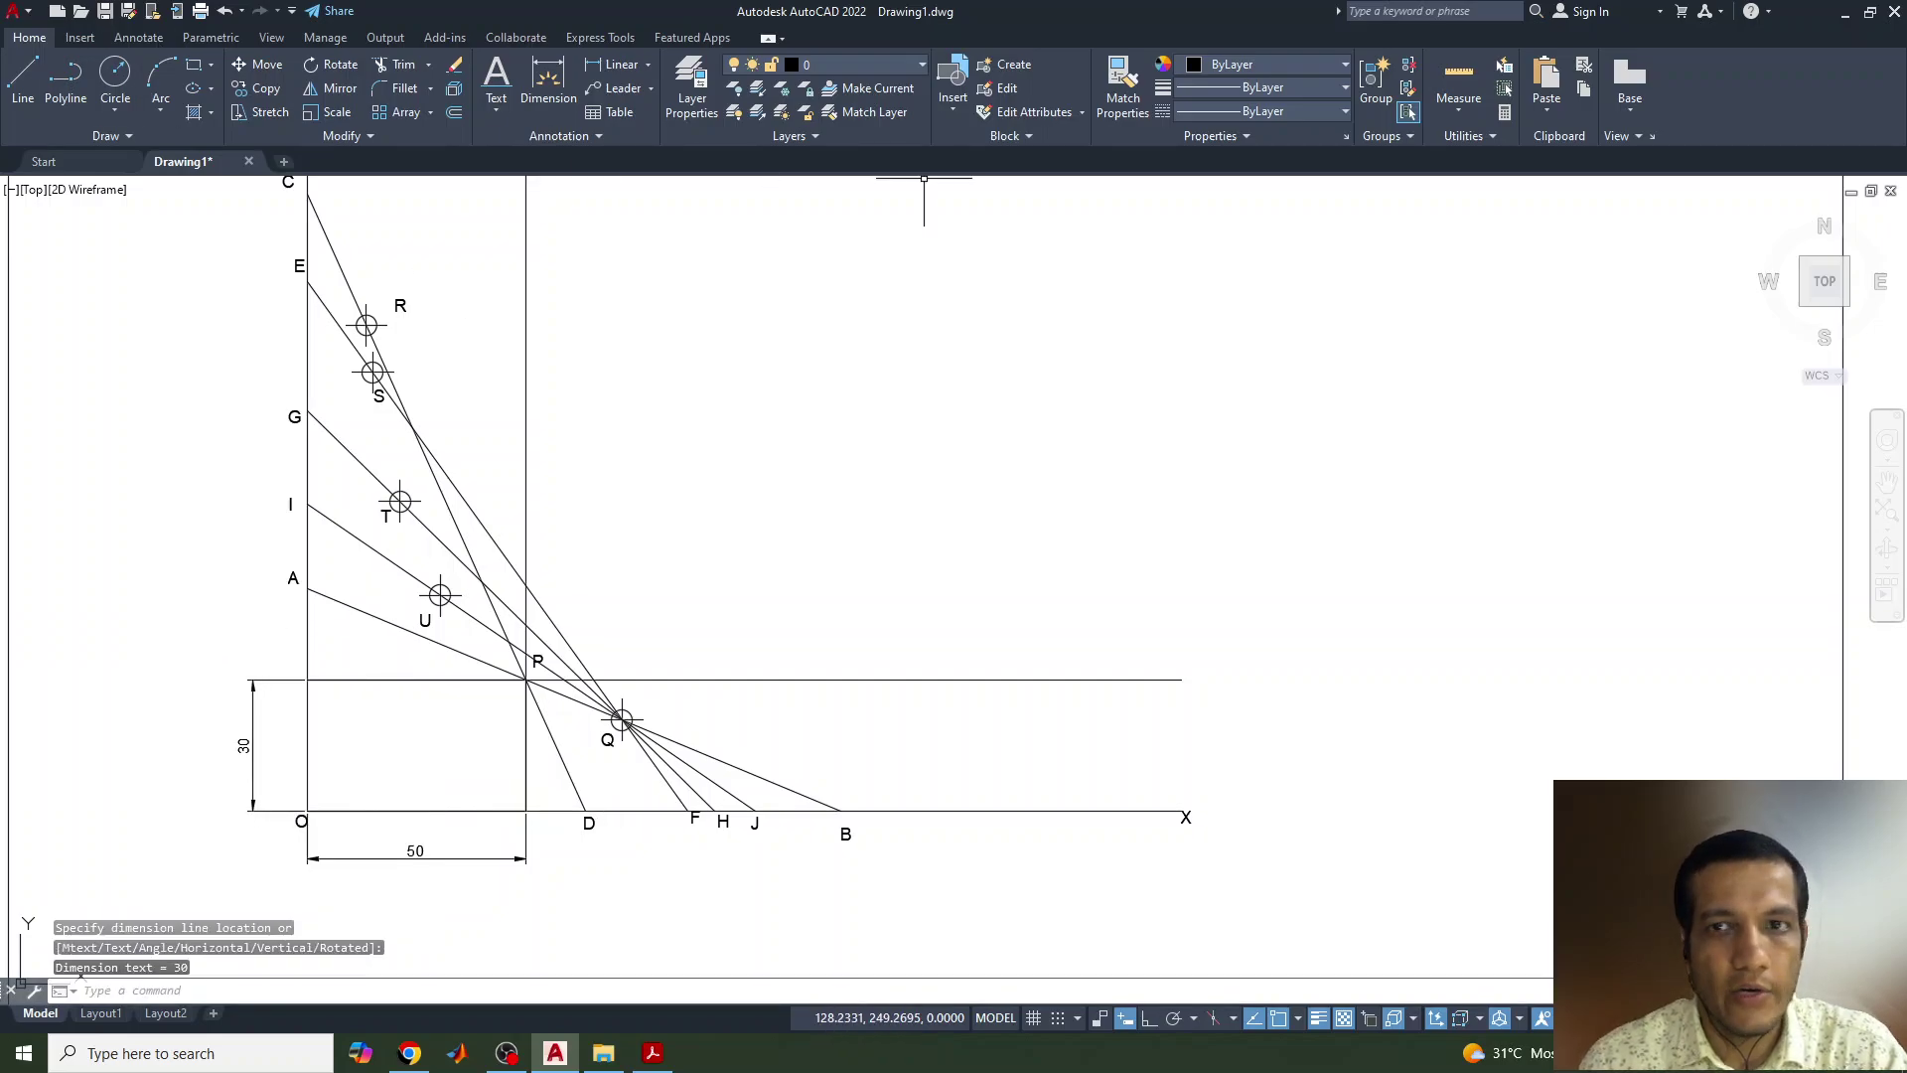
Step: Set the current drawing colour to Red and the lineweight to 0.30 mm
{"action": "left_click", "coordinate": [1263, 64]}
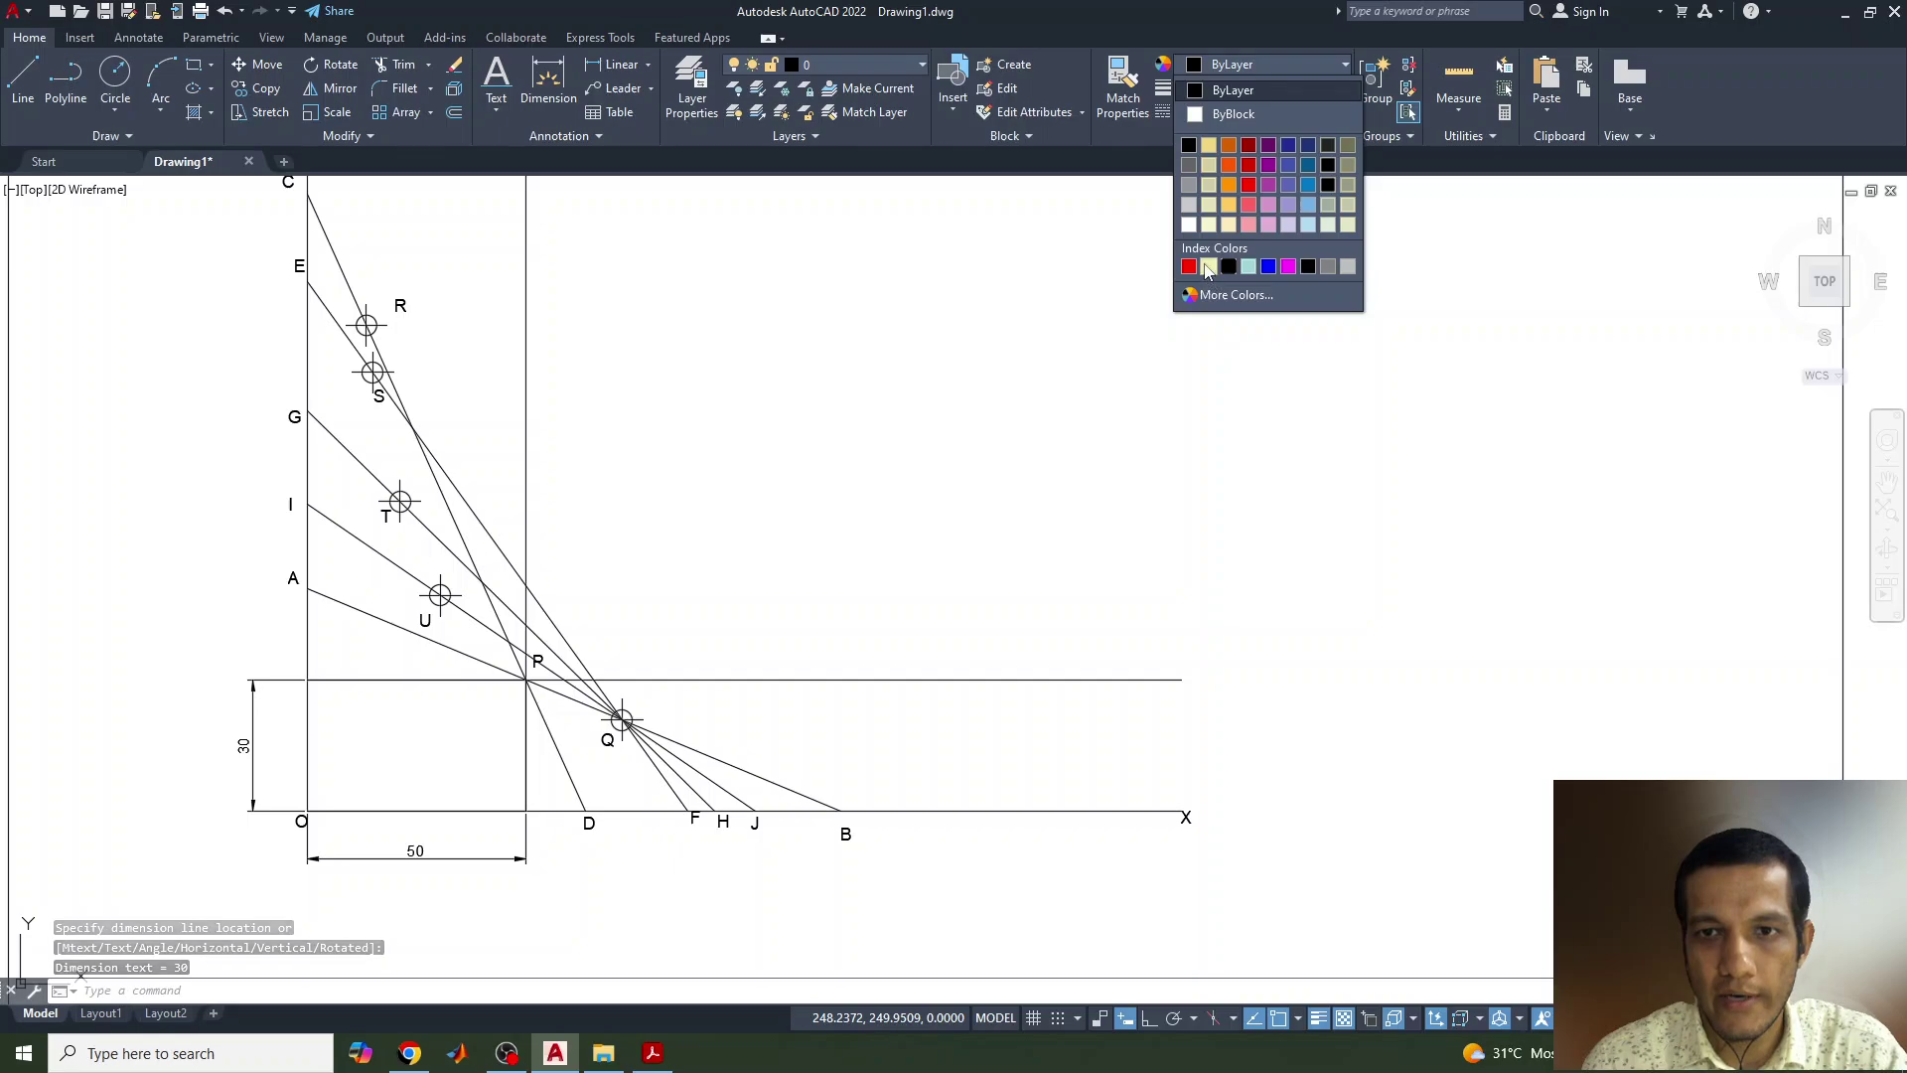
{"action": "left_click", "coordinate": [1199, 265]}
{"action": "left_click", "coordinate": [1247, 112]}
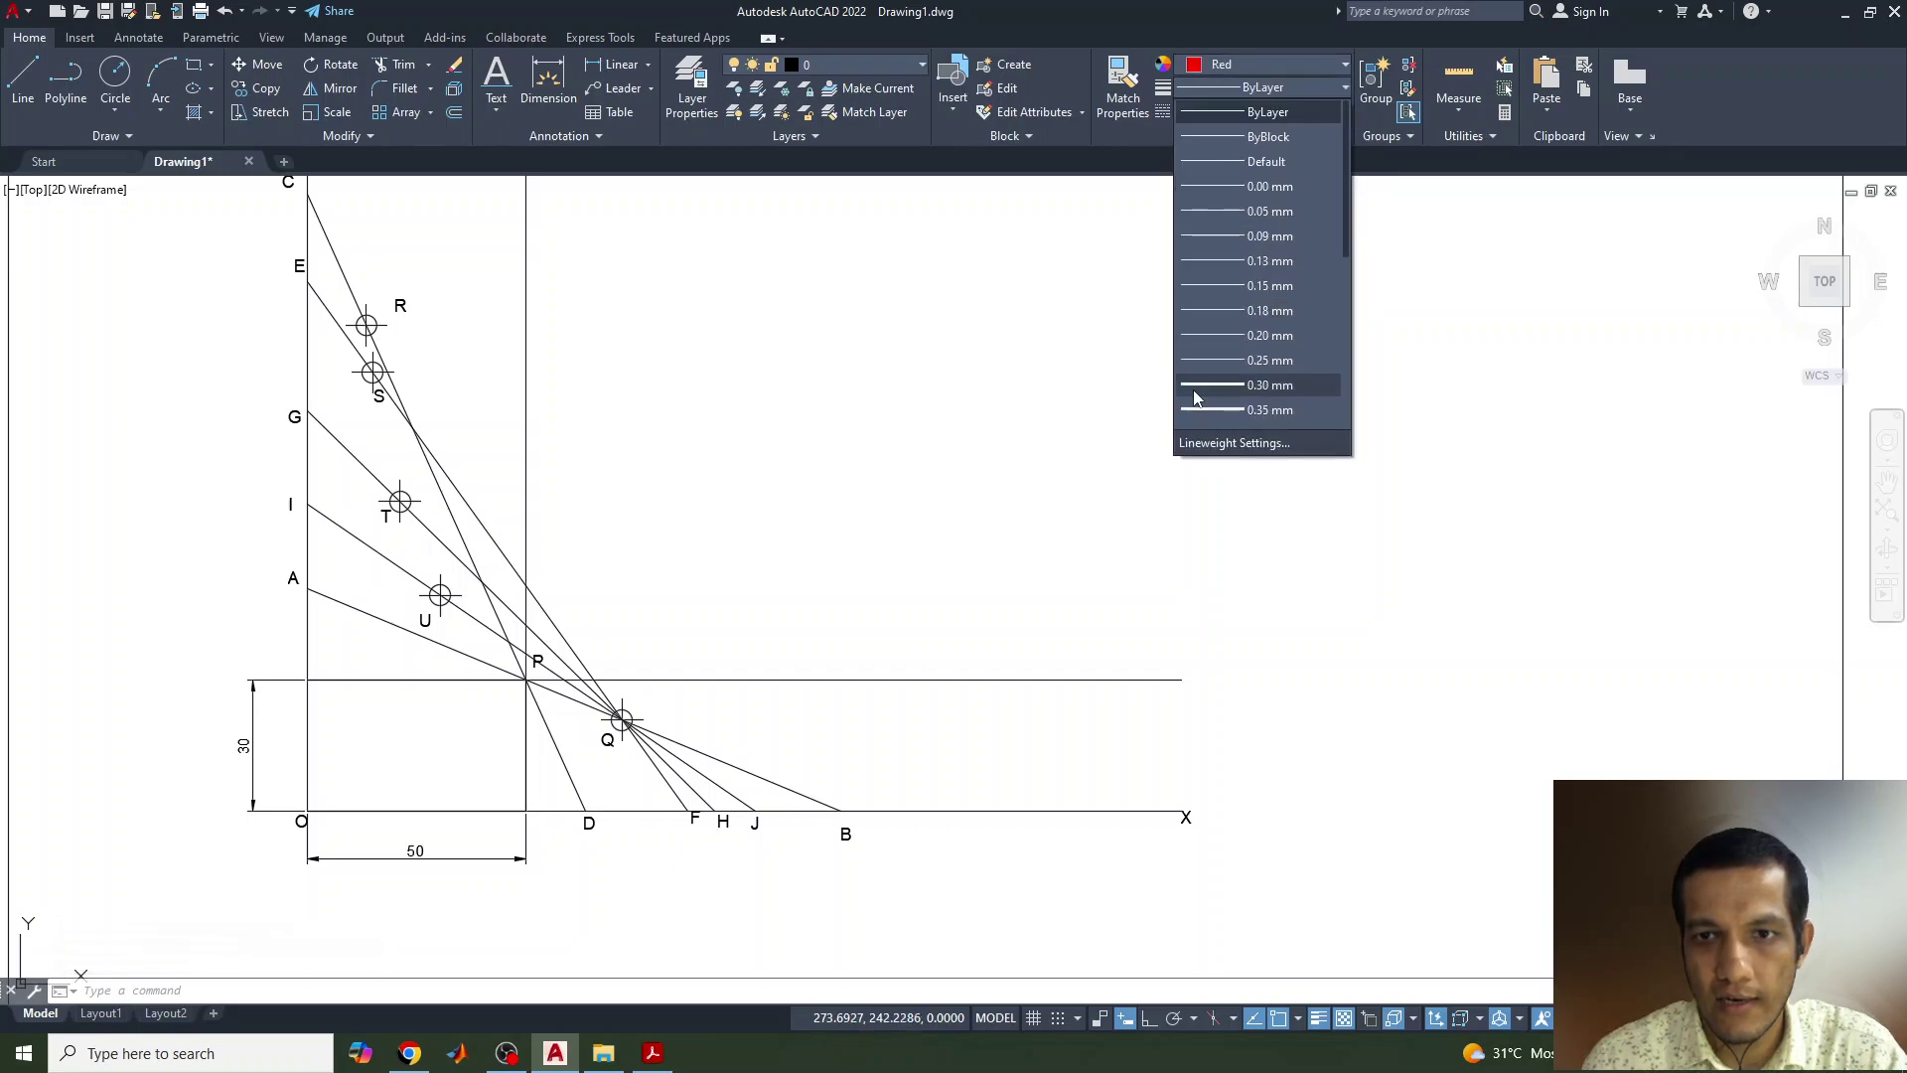
{"action": "left_click", "coordinate": [1229, 399]}
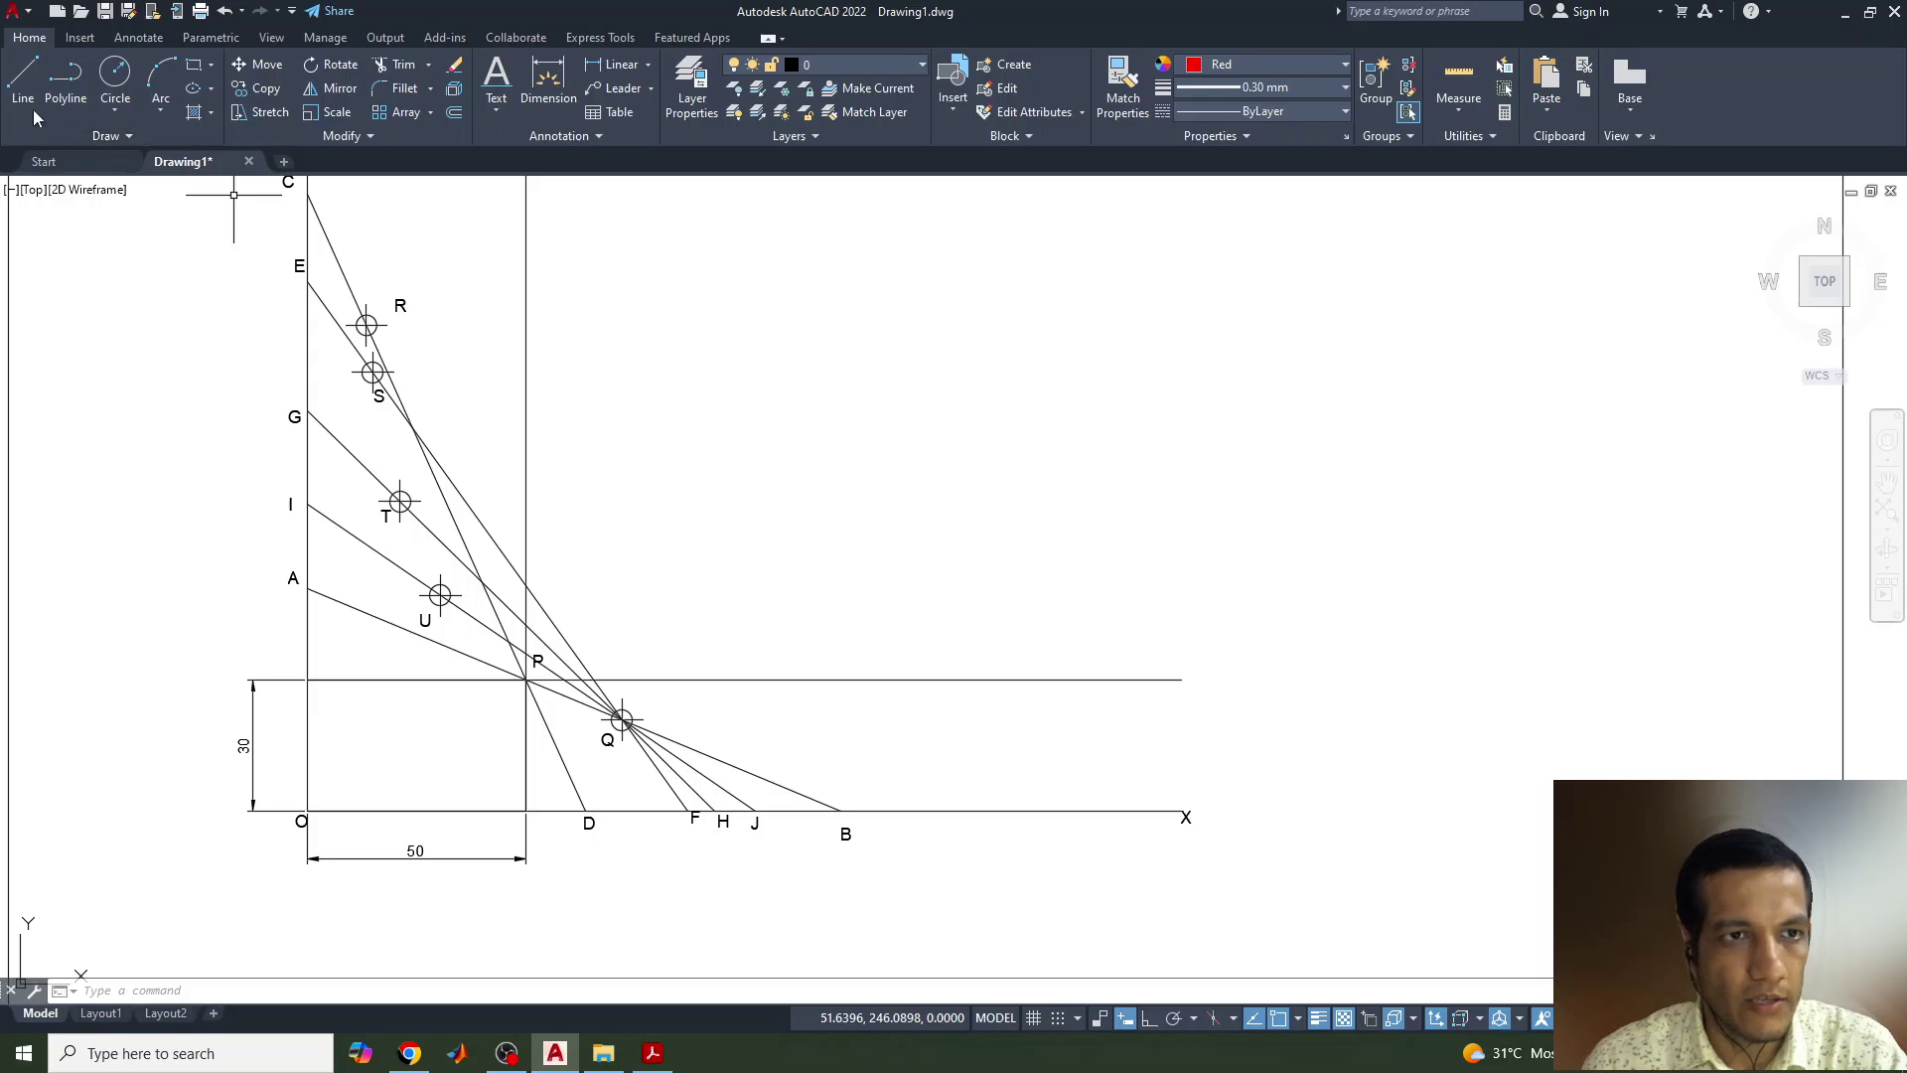
Step: Draw a fit-point spline through Q, P, U, T, S and R, ending about 23 mm beyond R
{"action": "left_click", "coordinate": [91, 137]}
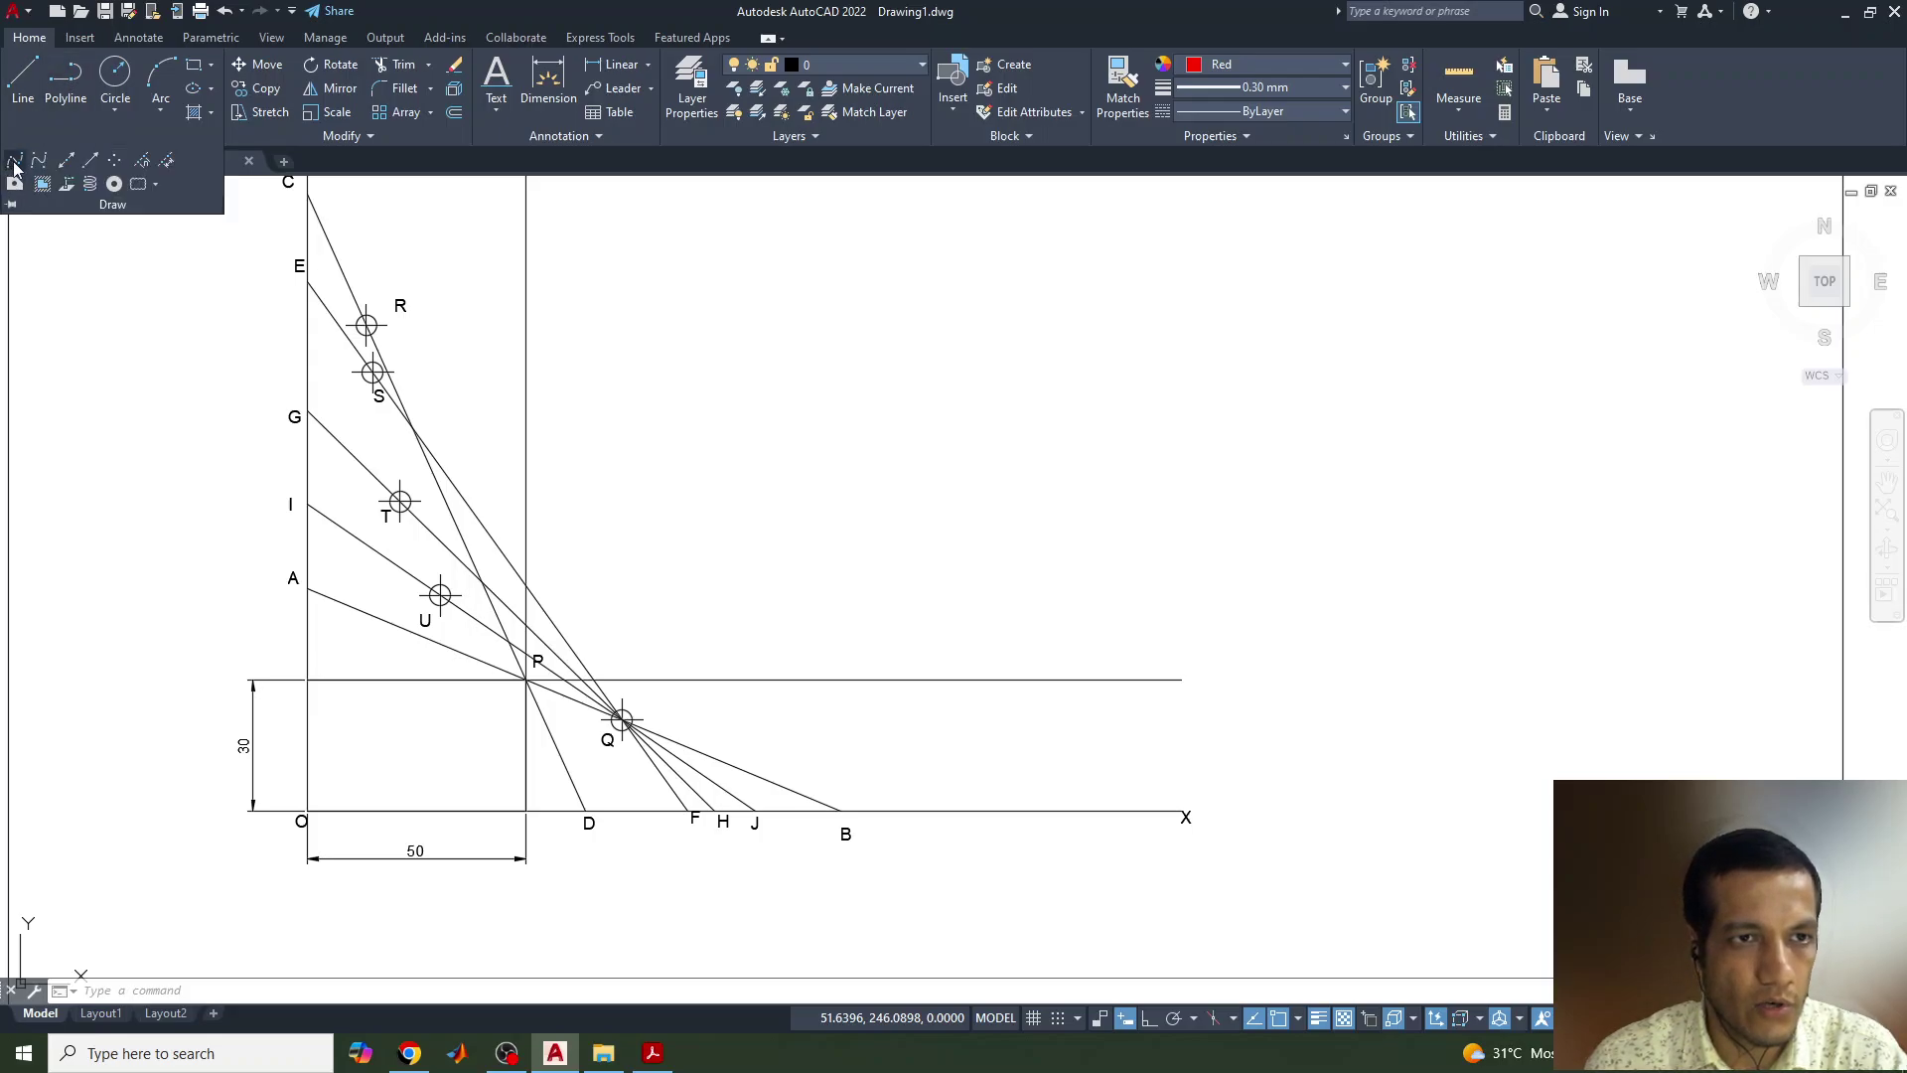
{"action": "left_click", "coordinate": [15, 163]}
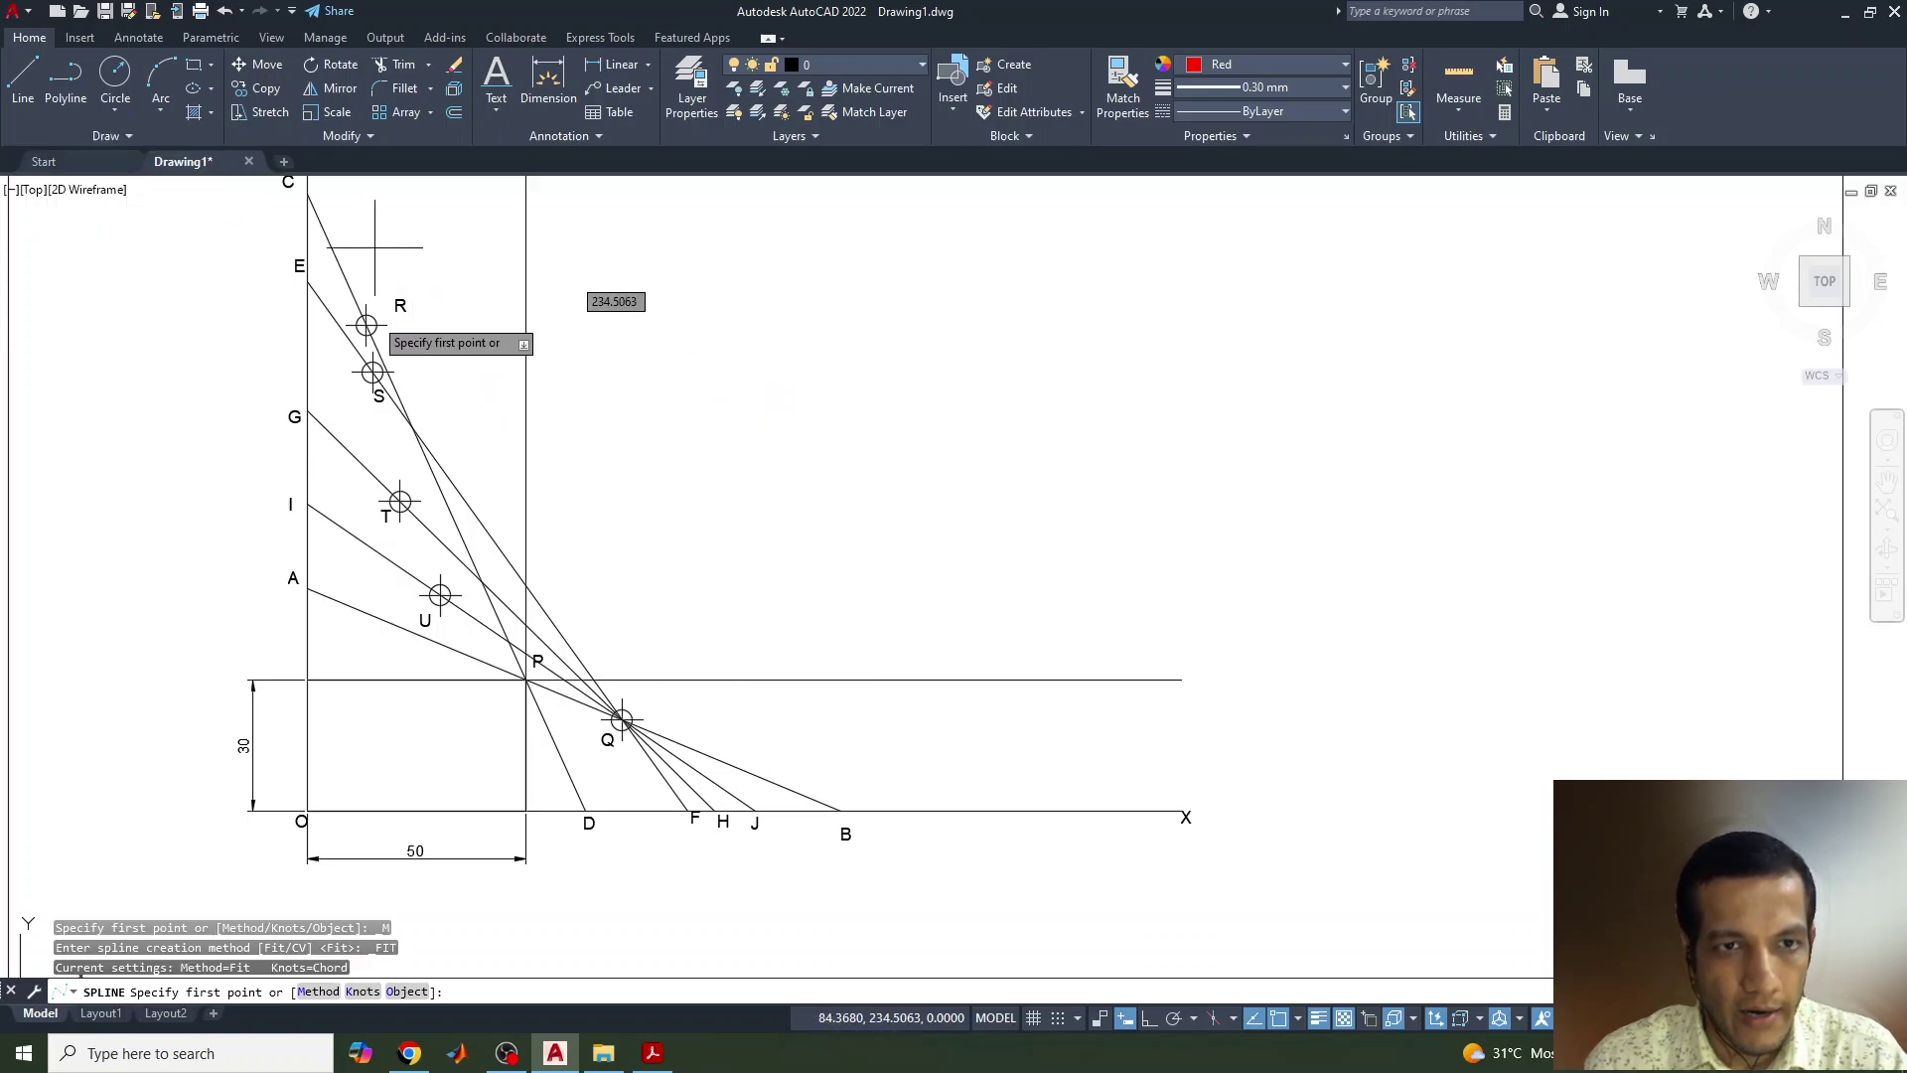
{"action": "left_click", "coordinate": [621, 719]}
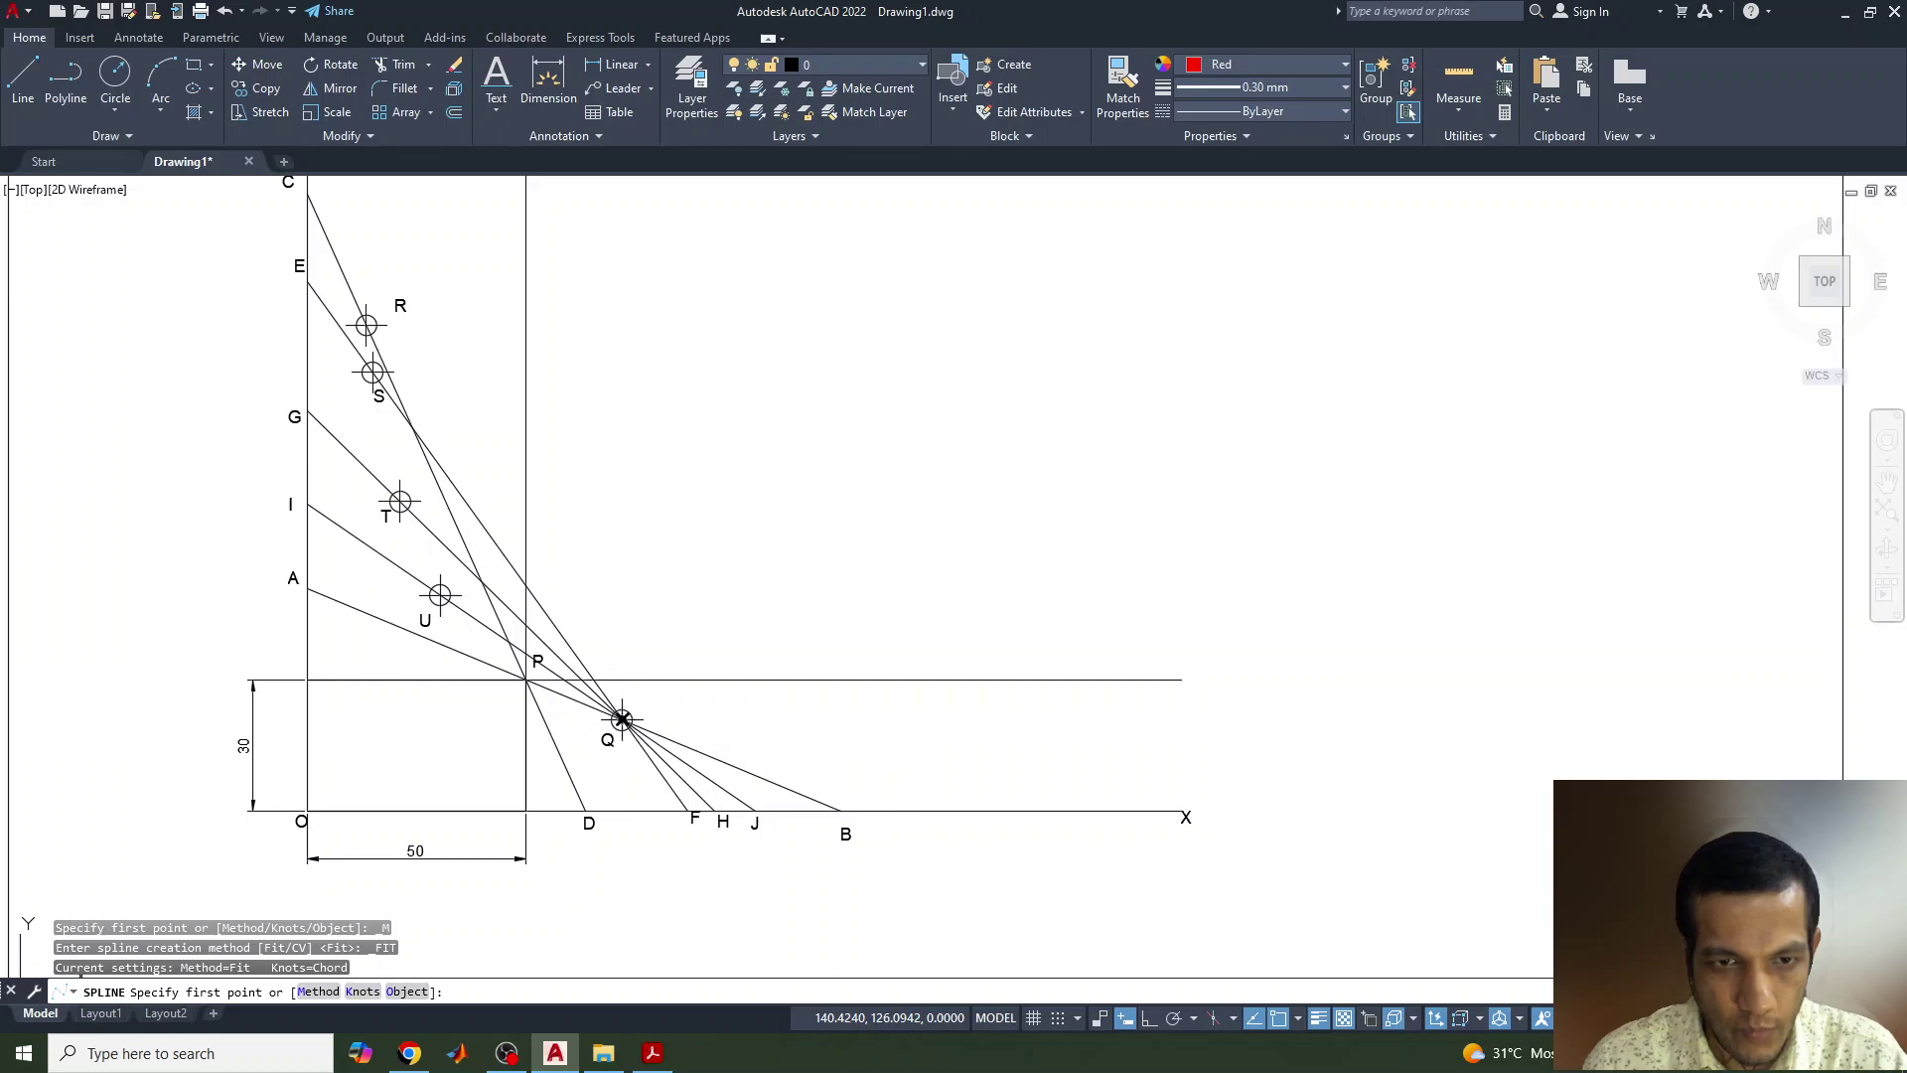
{"action": "left_click", "coordinate": [525, 680]}
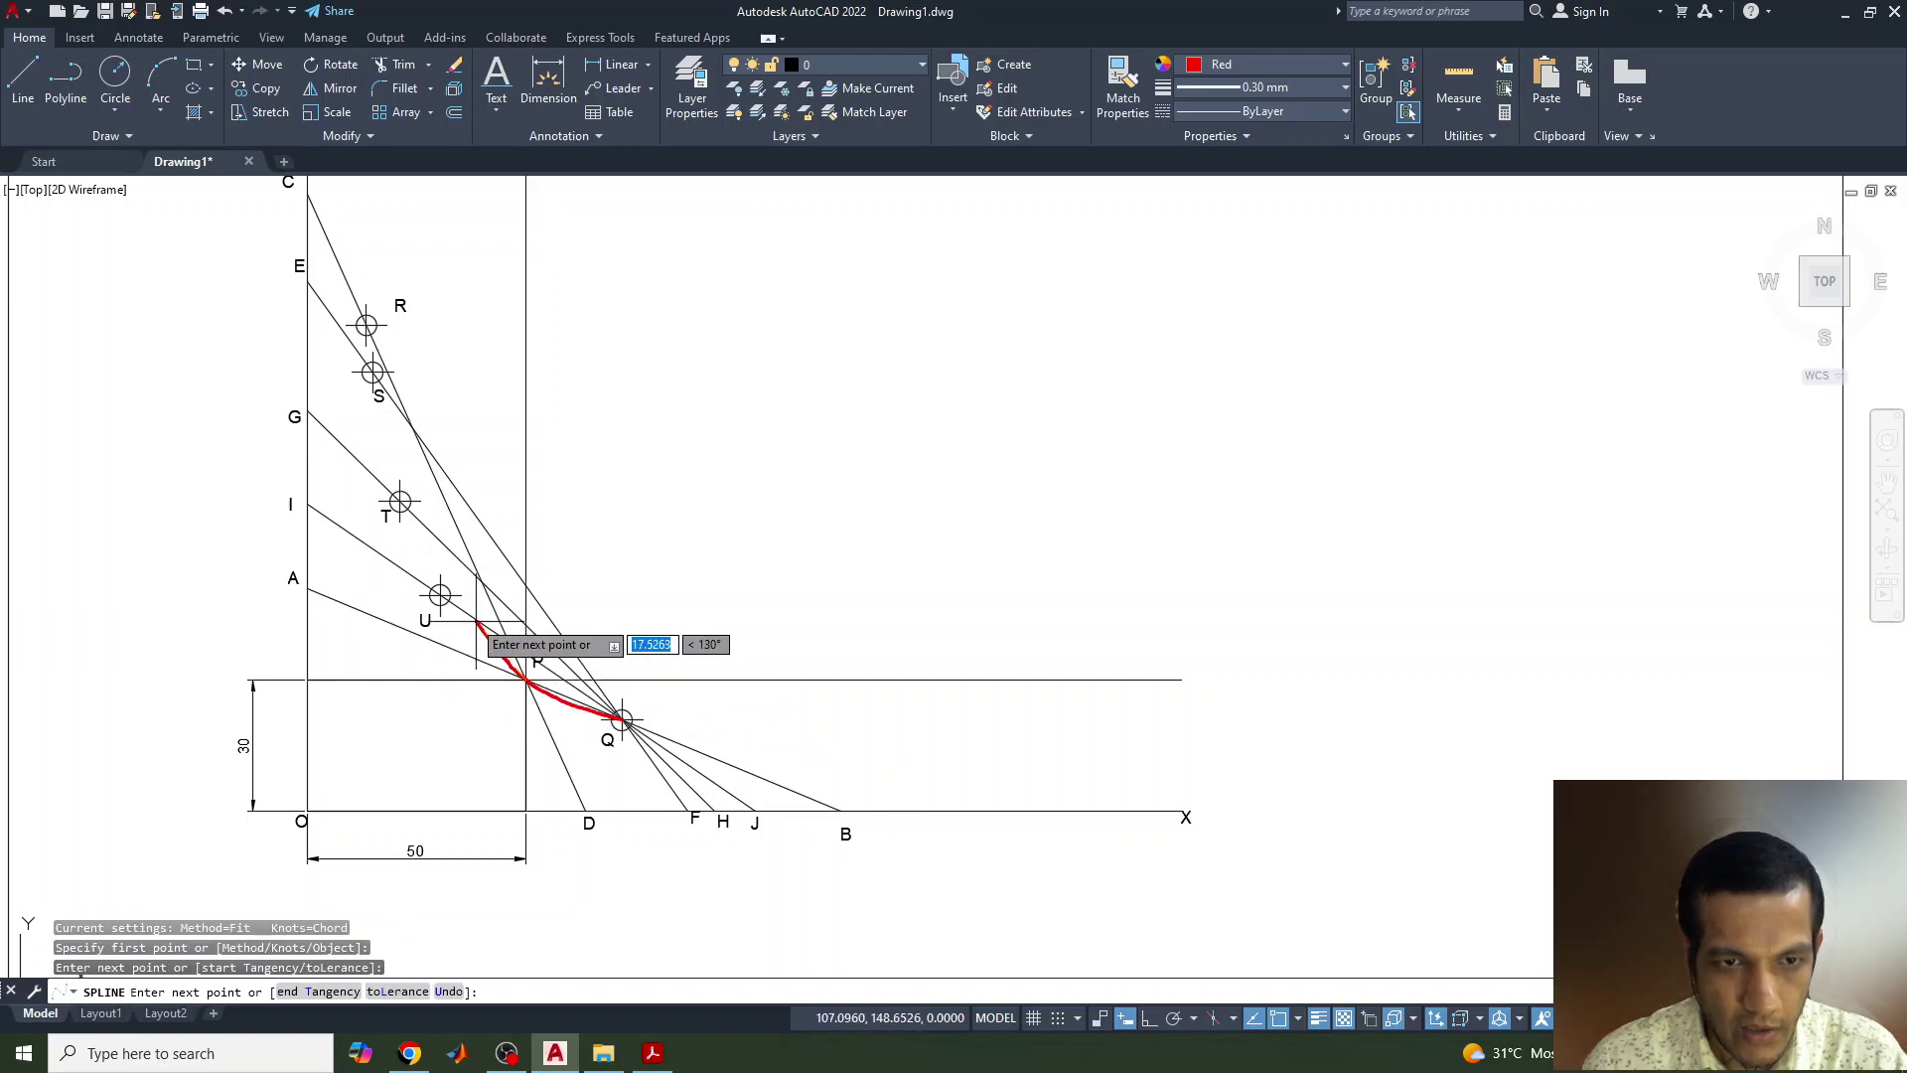
{"action": "left_click", "coordinate": [440, 594]}
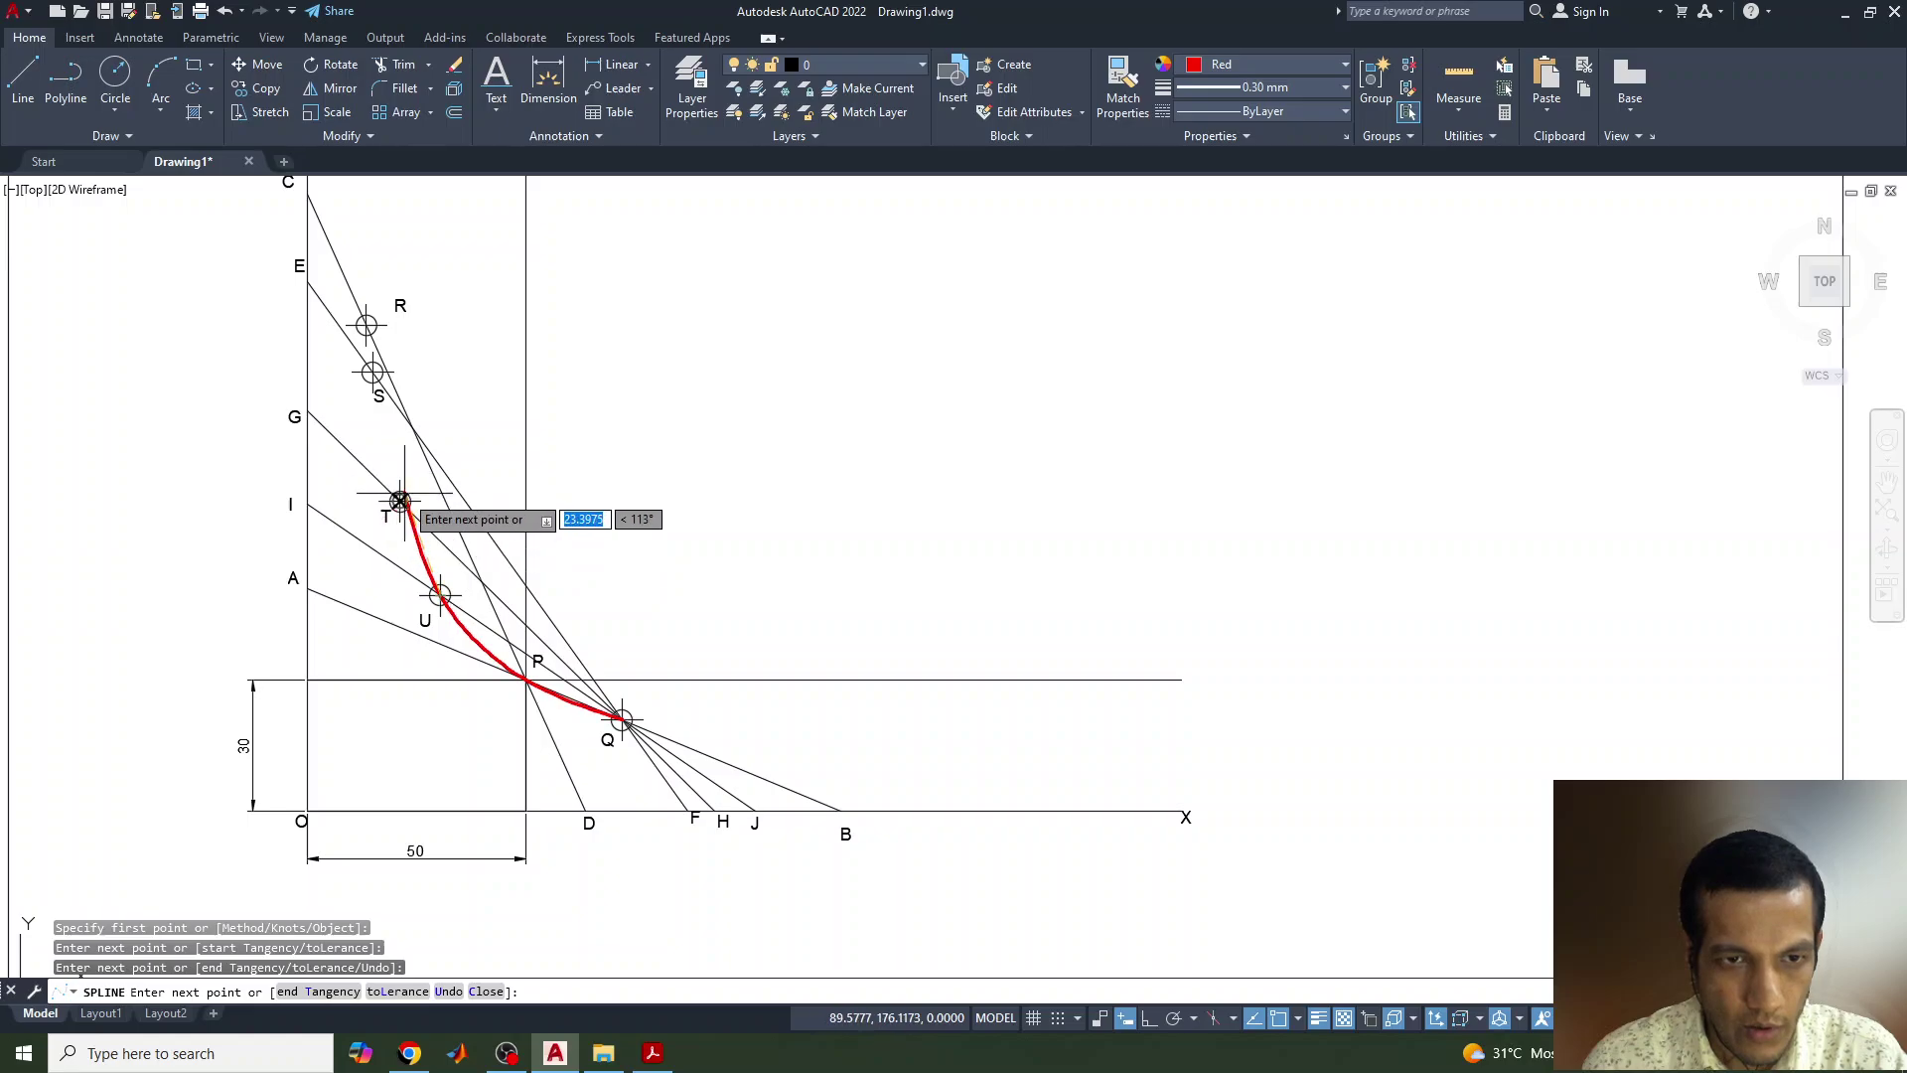
{"action": "left_click", "coordinate": [399, 501]}
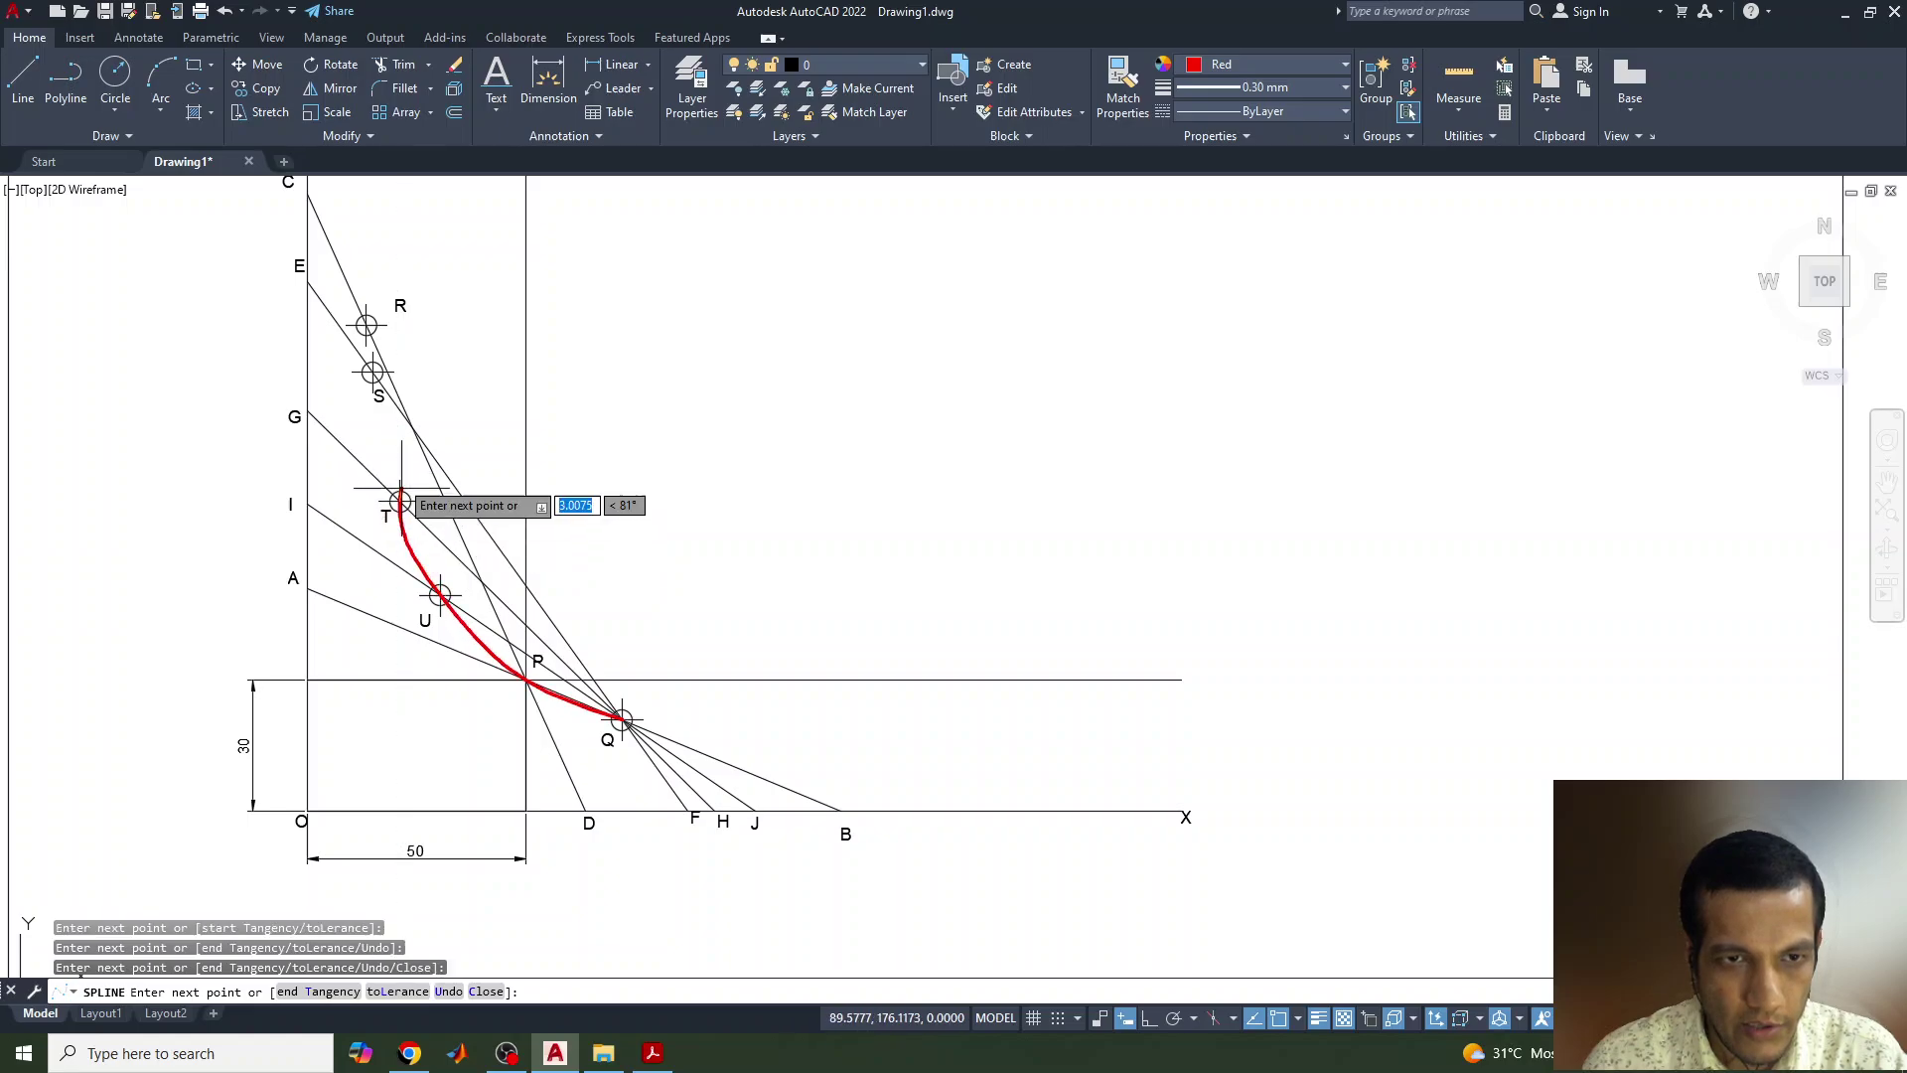
{"action": "left_click", "coordinate": [373, 373]}
{"action": "left_click", "coordinate": [366, 325]}
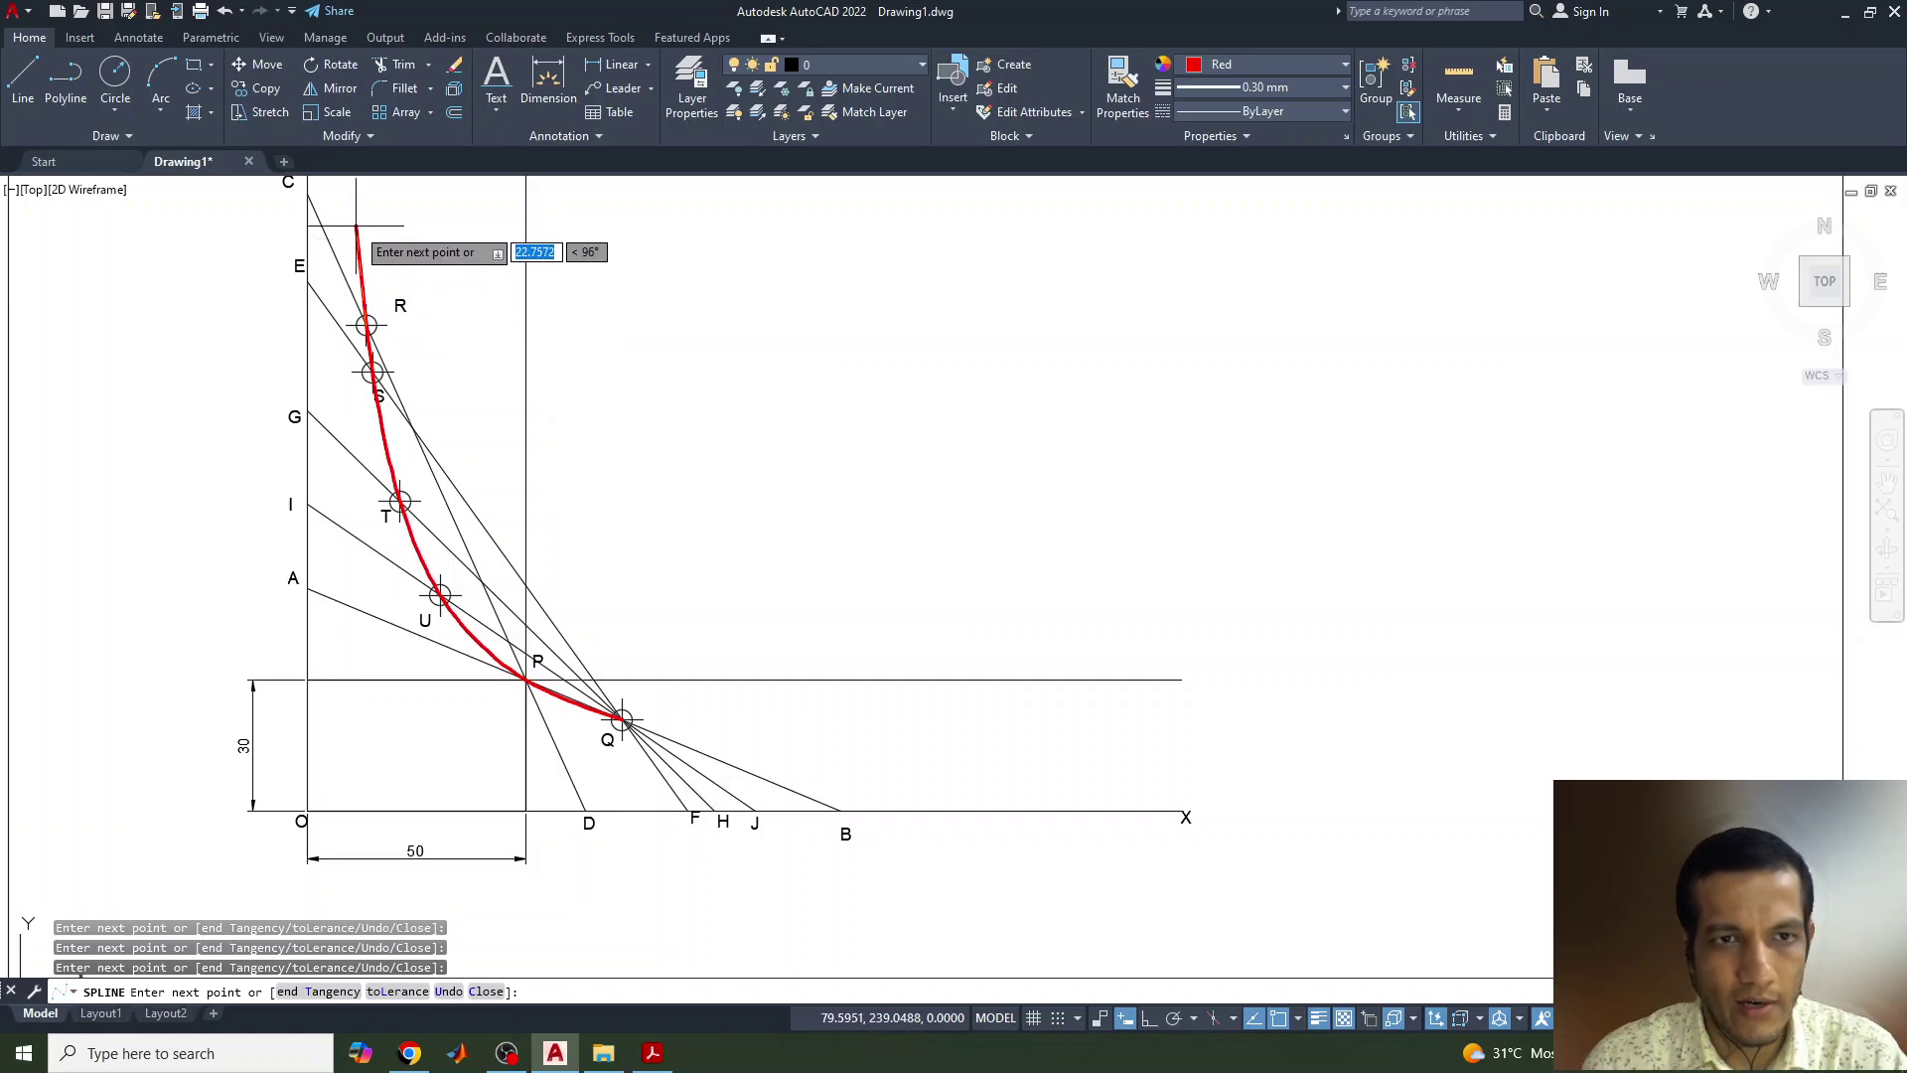
{"action": "left_click", "coordinate": [355, 226]}
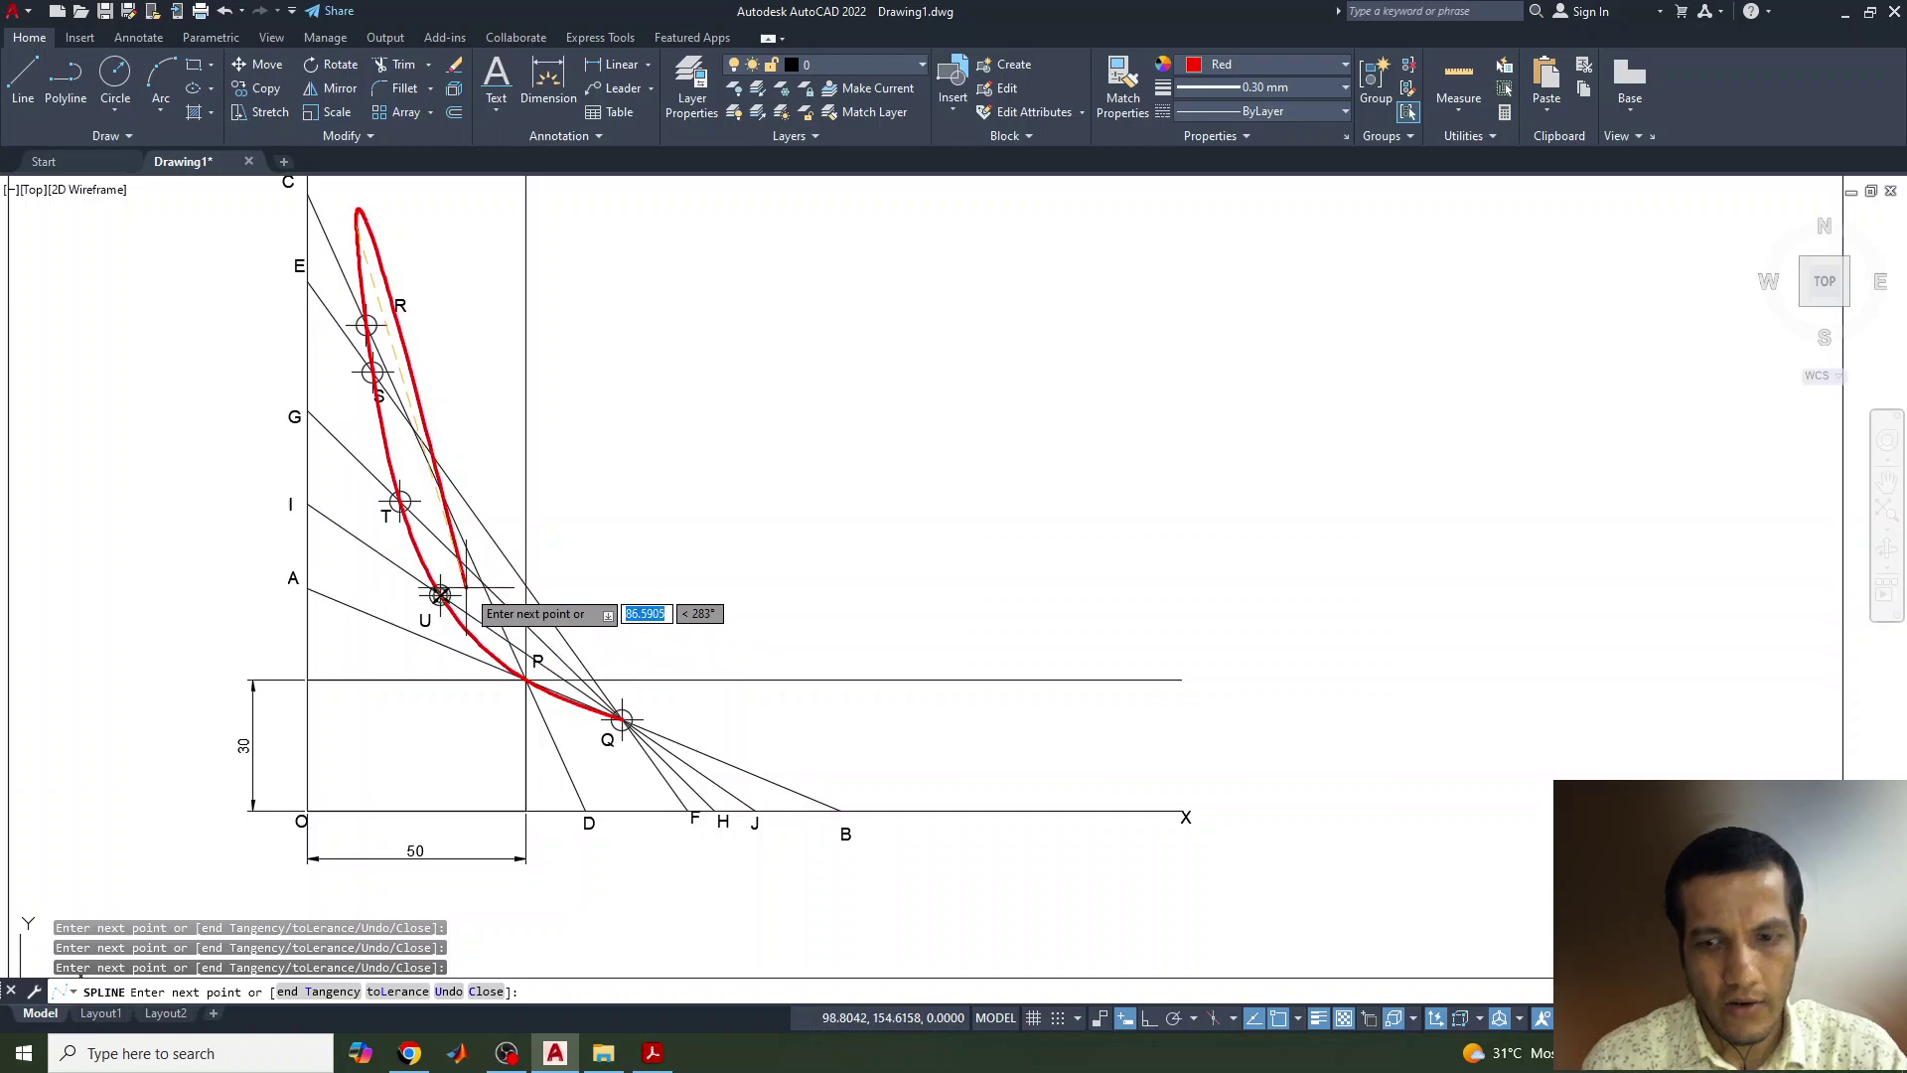
{"action": "key", "text": "Return"}
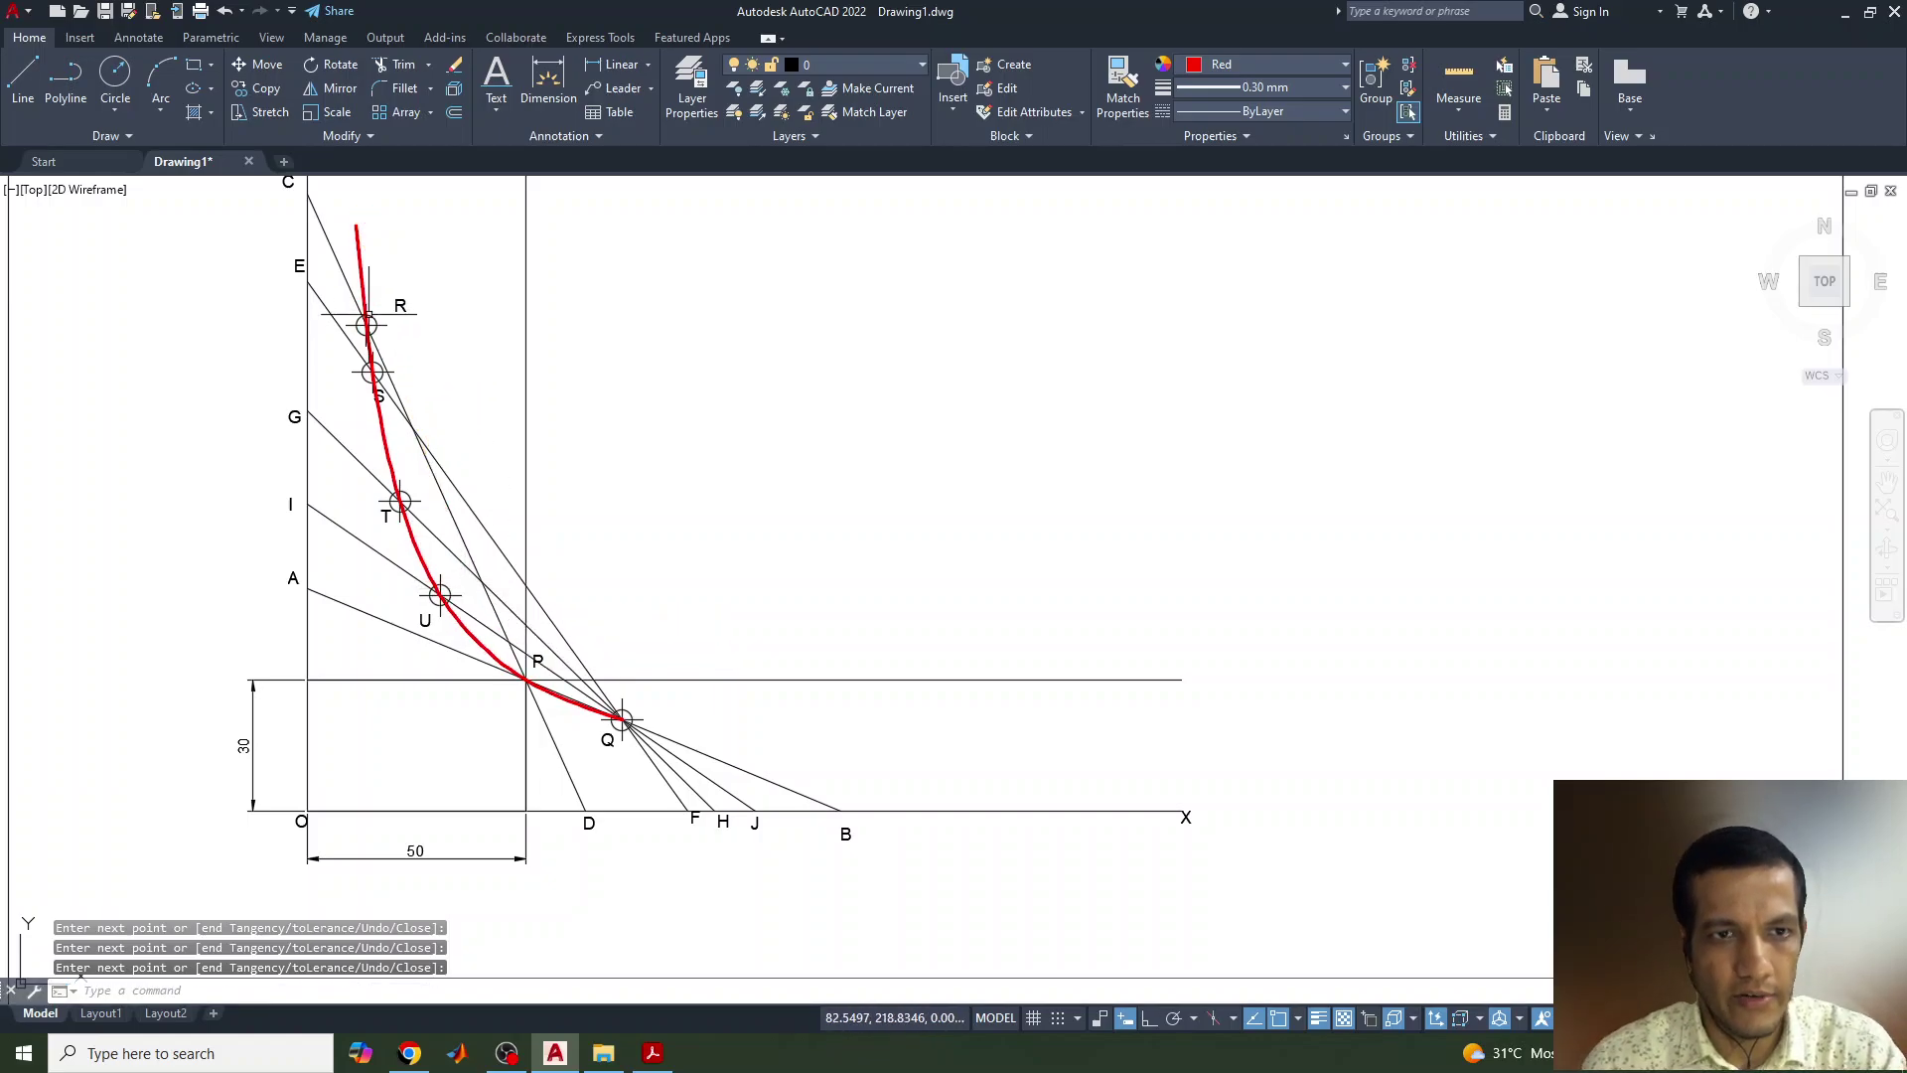
Step: Extend the red spline about 38 mm past Q with an added end fit point, keeping it passing through Q
{"action": "left_click", "coordinate": [590, 707]}
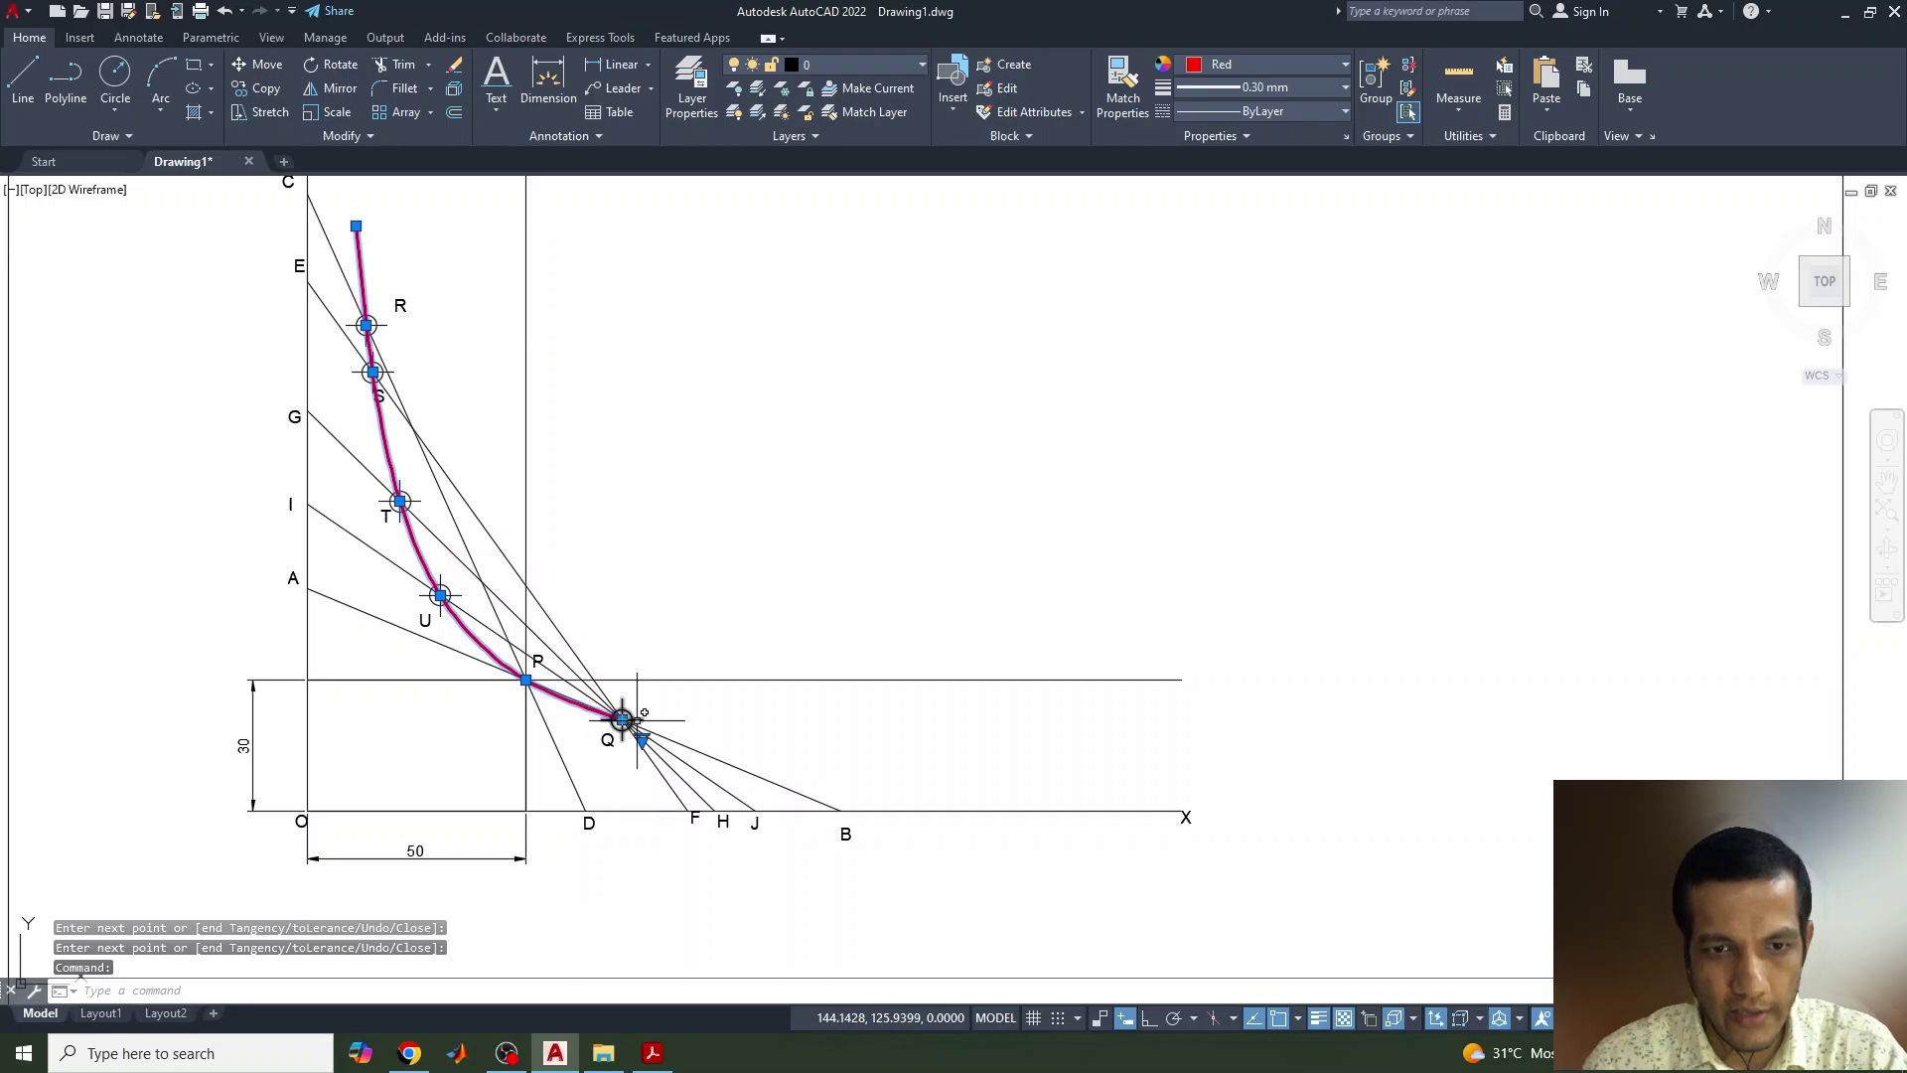
{"action": "left_click", "coordinate": [621, 719]}
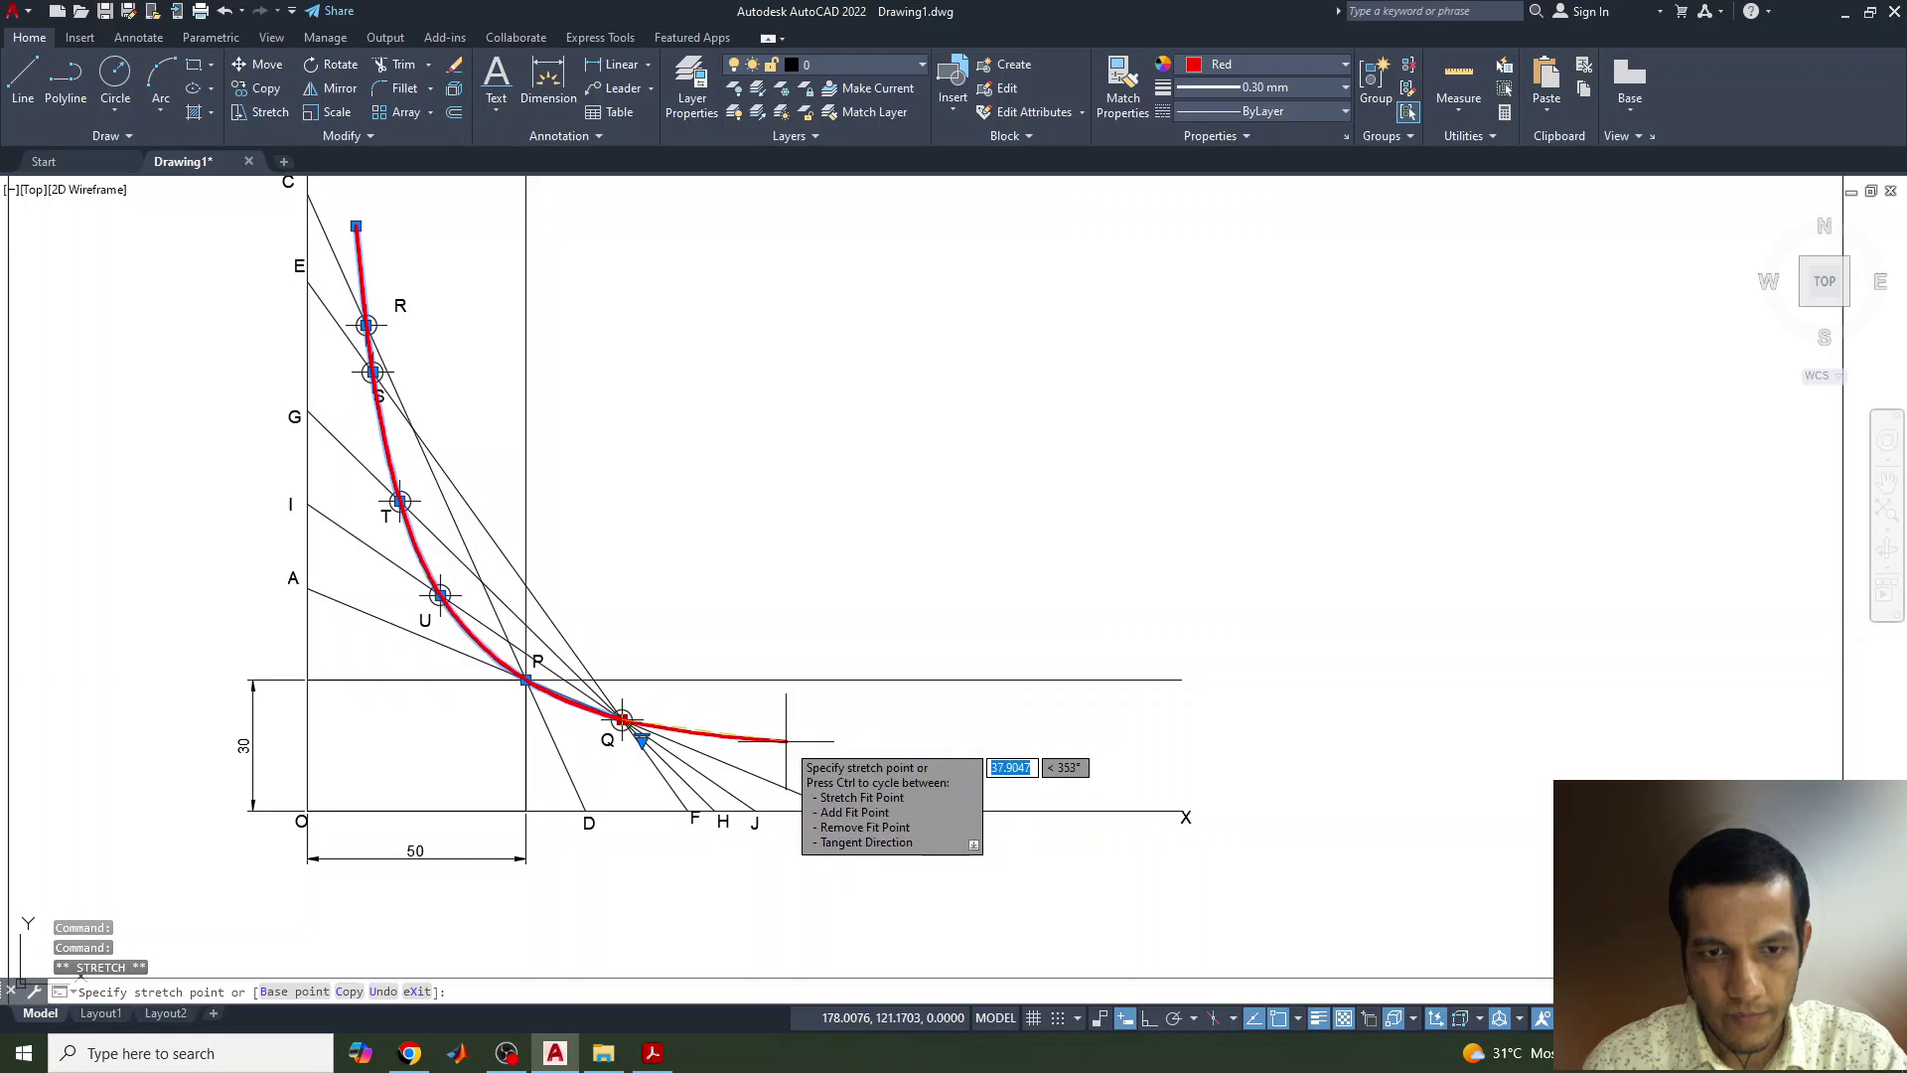
{"action": "key", "text": "Escape"}
{"action": "key", "text": "Escape"}
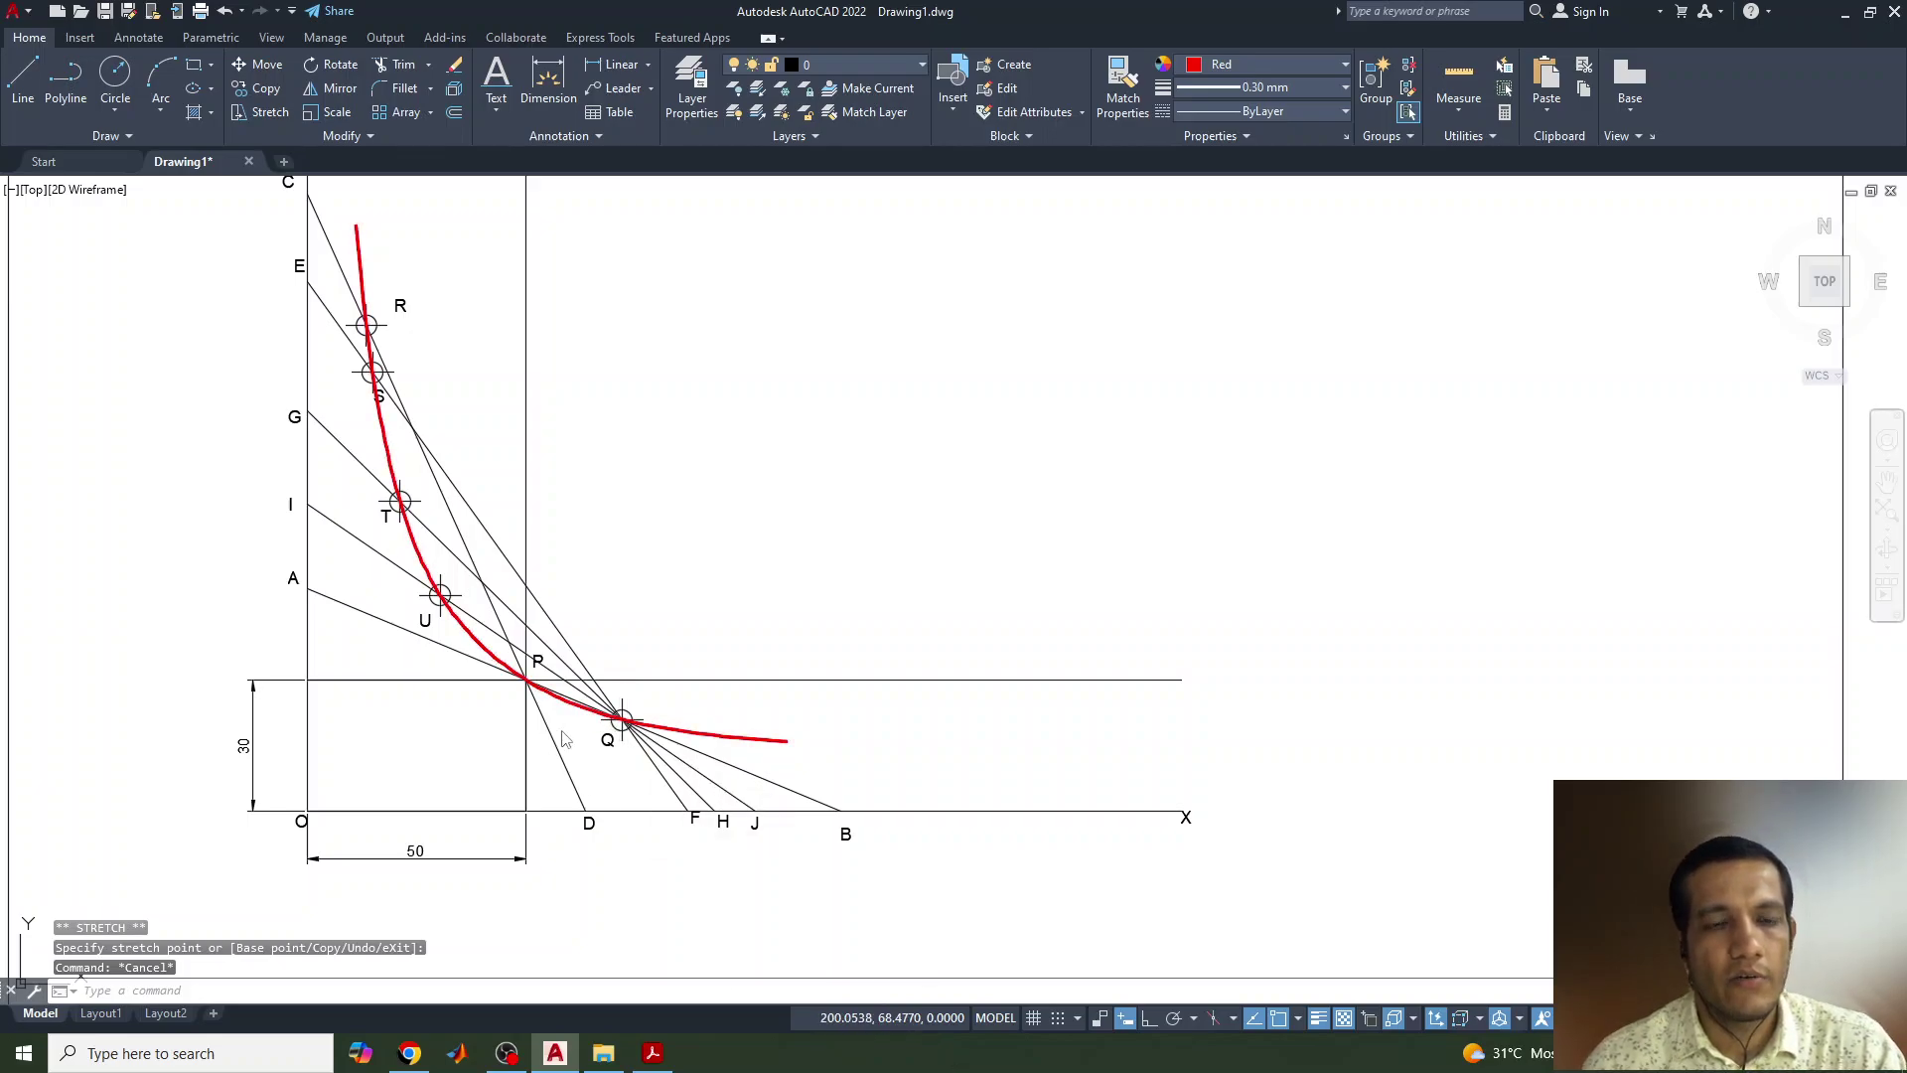
{"action": "scroll", "coordinate": [696, 488], "scroll_direction": "down", "scroll_amount": 3}
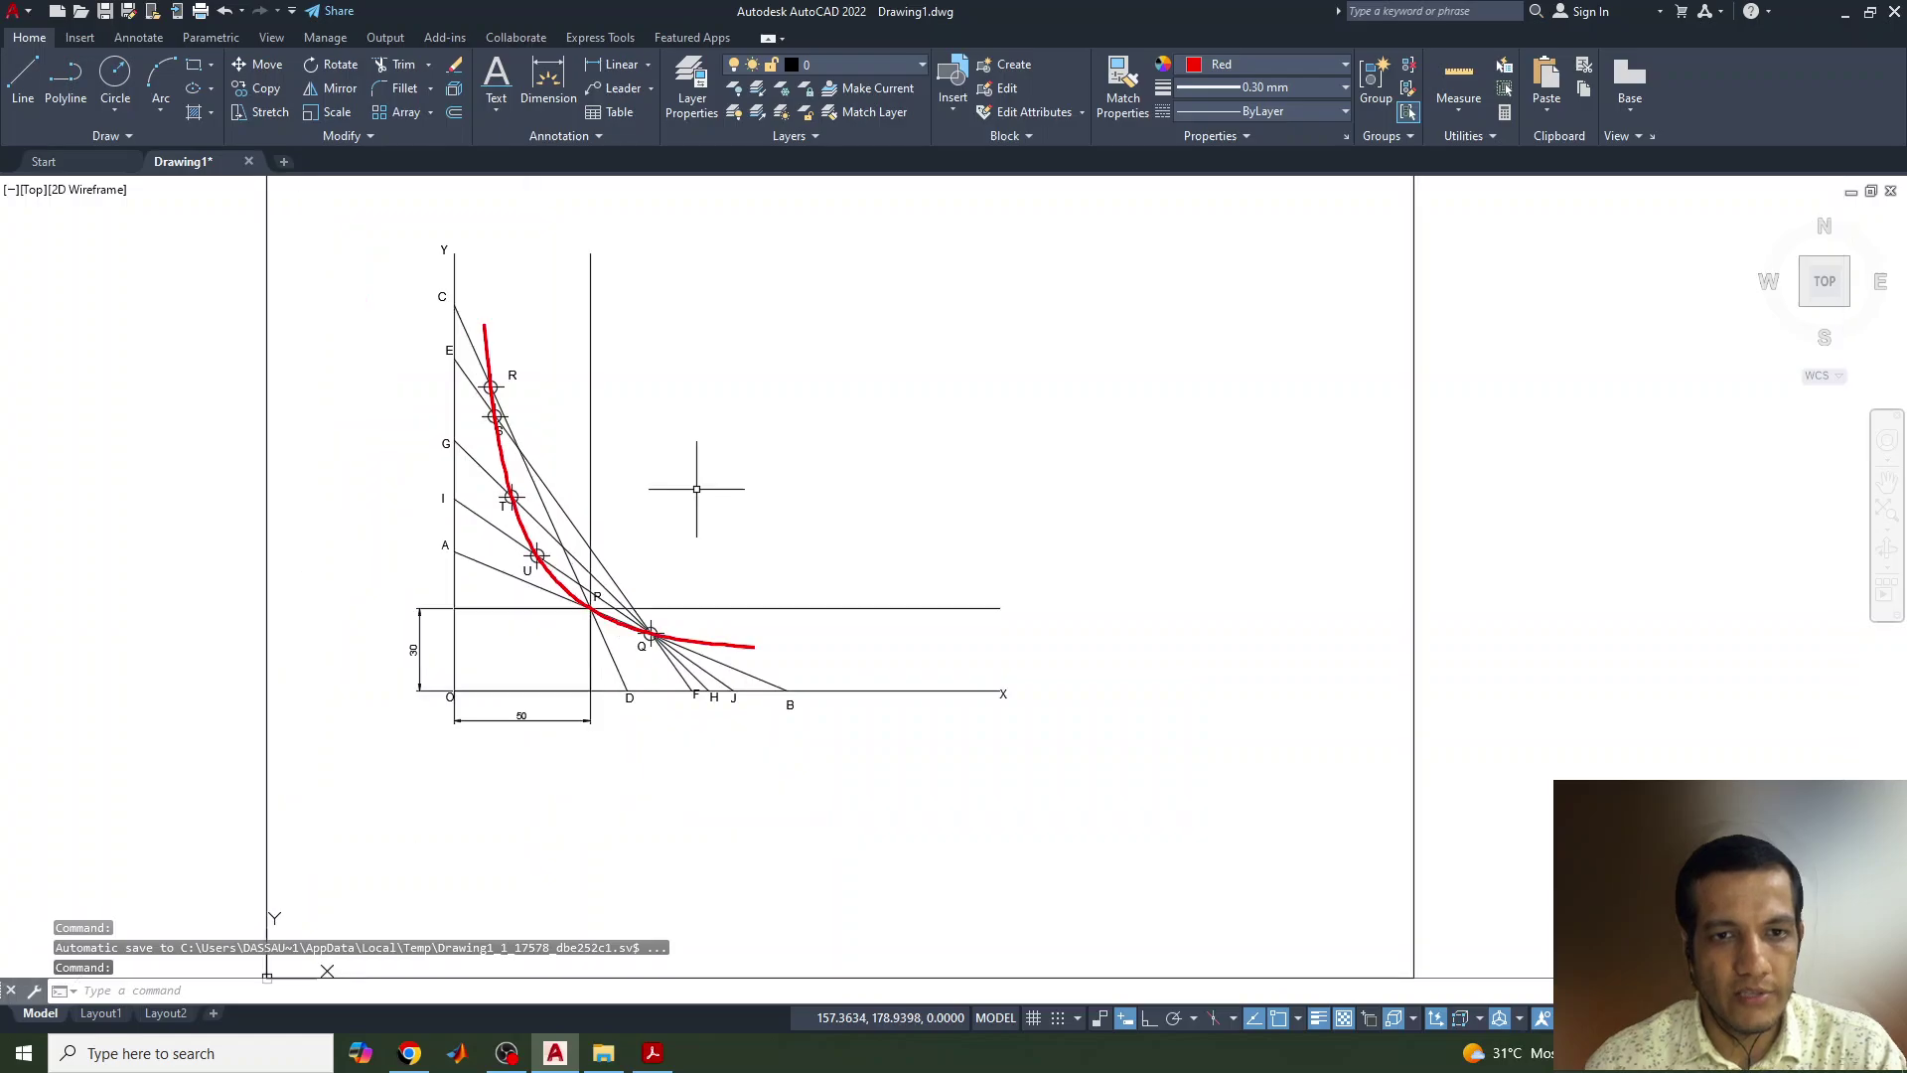
{"action": "scroll", "coordinate": [663, 653], "scroll_direction": "up", "scroll_amount": 2}
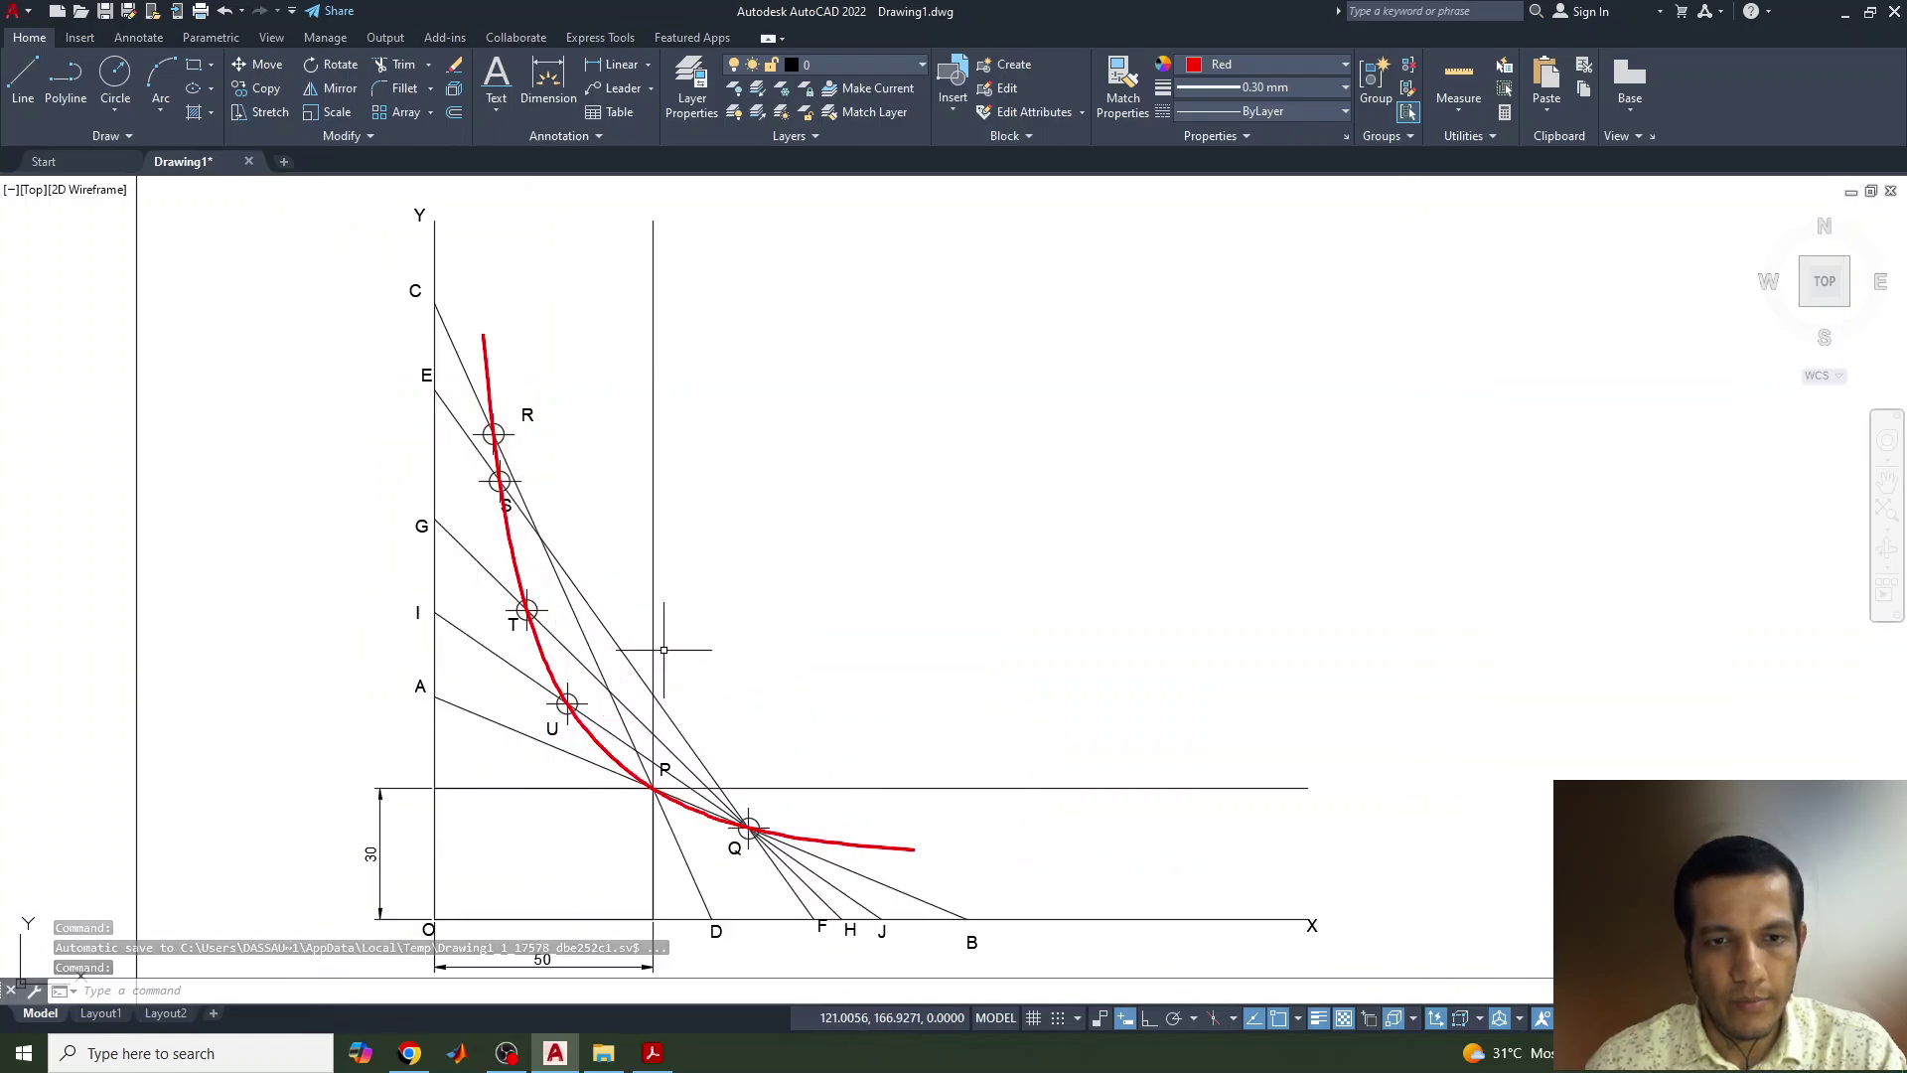
{"action": "middle_click_drag", "start_coordinate": [791, 651], "coordinate": [877, 644]}
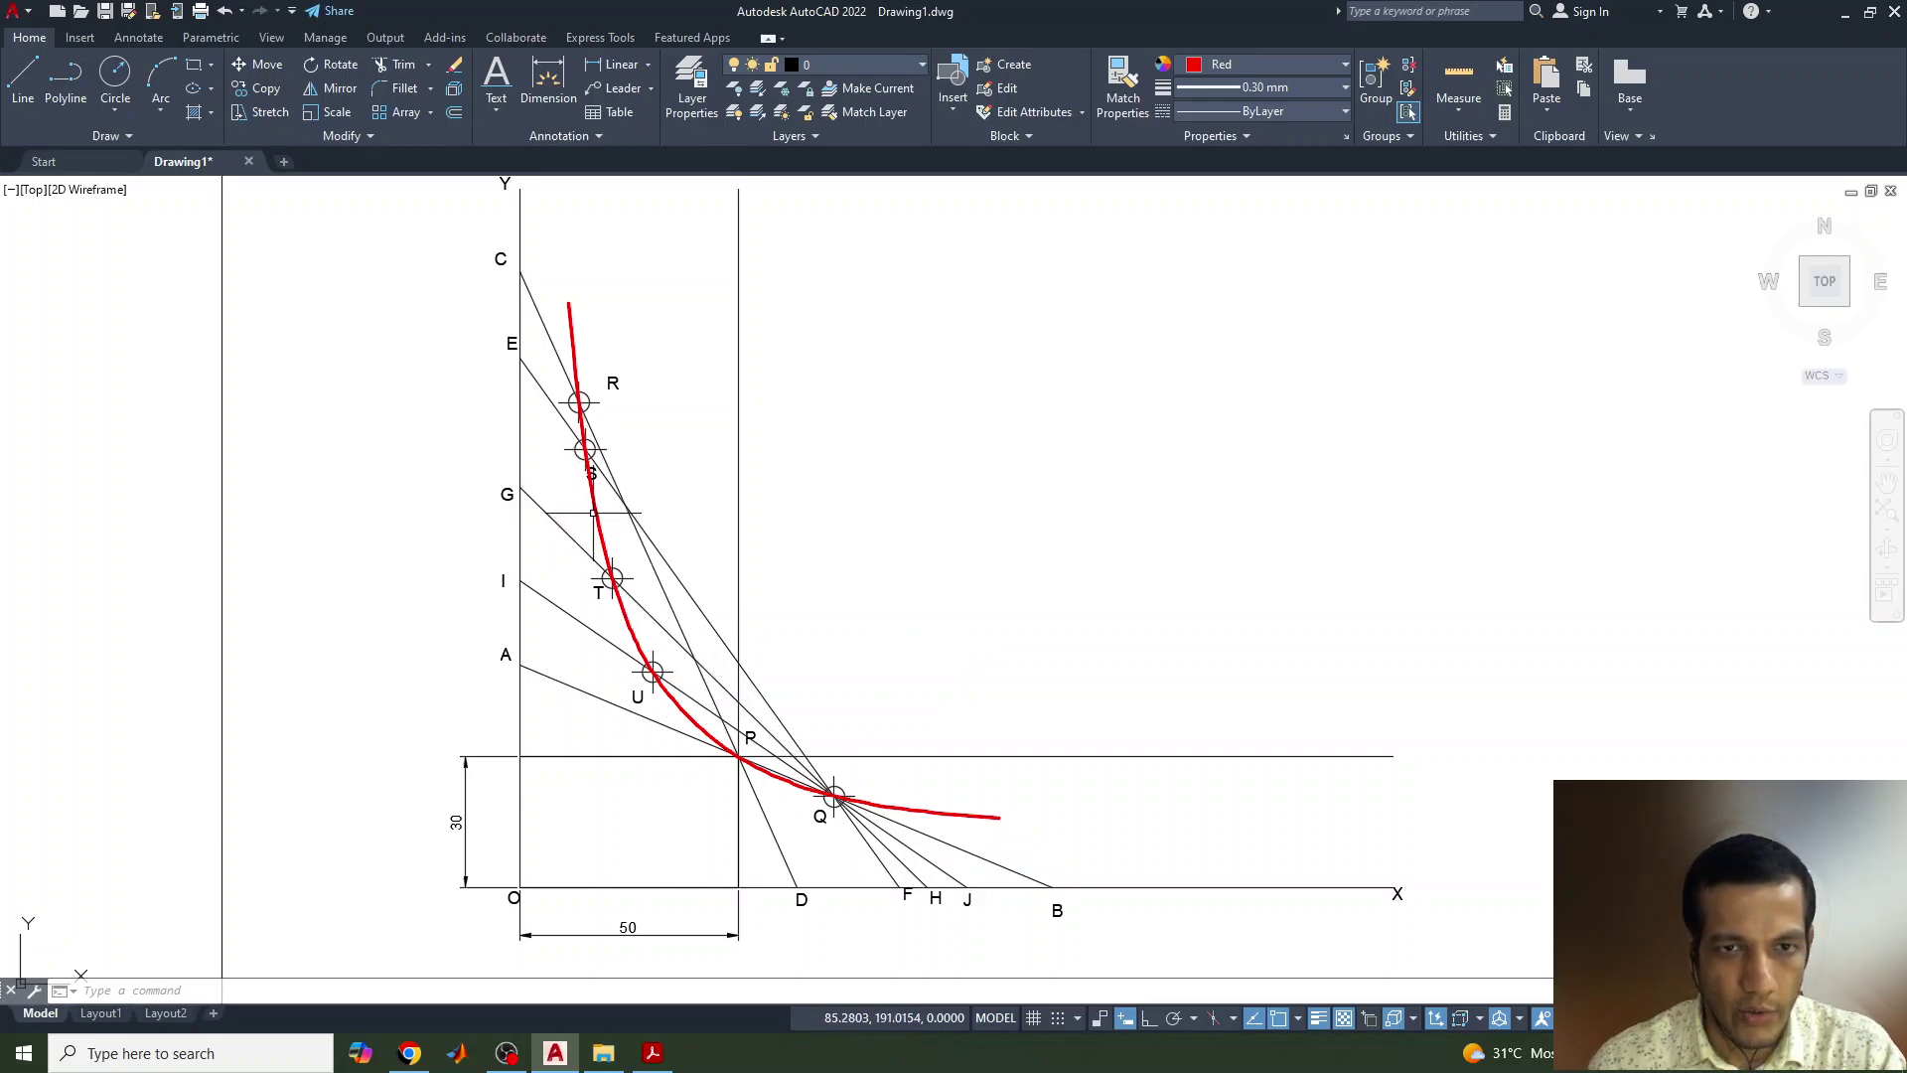
{"action": "middle_click_drag", "start_coordinate": [852, 578], "coordinate": [761, 590]}
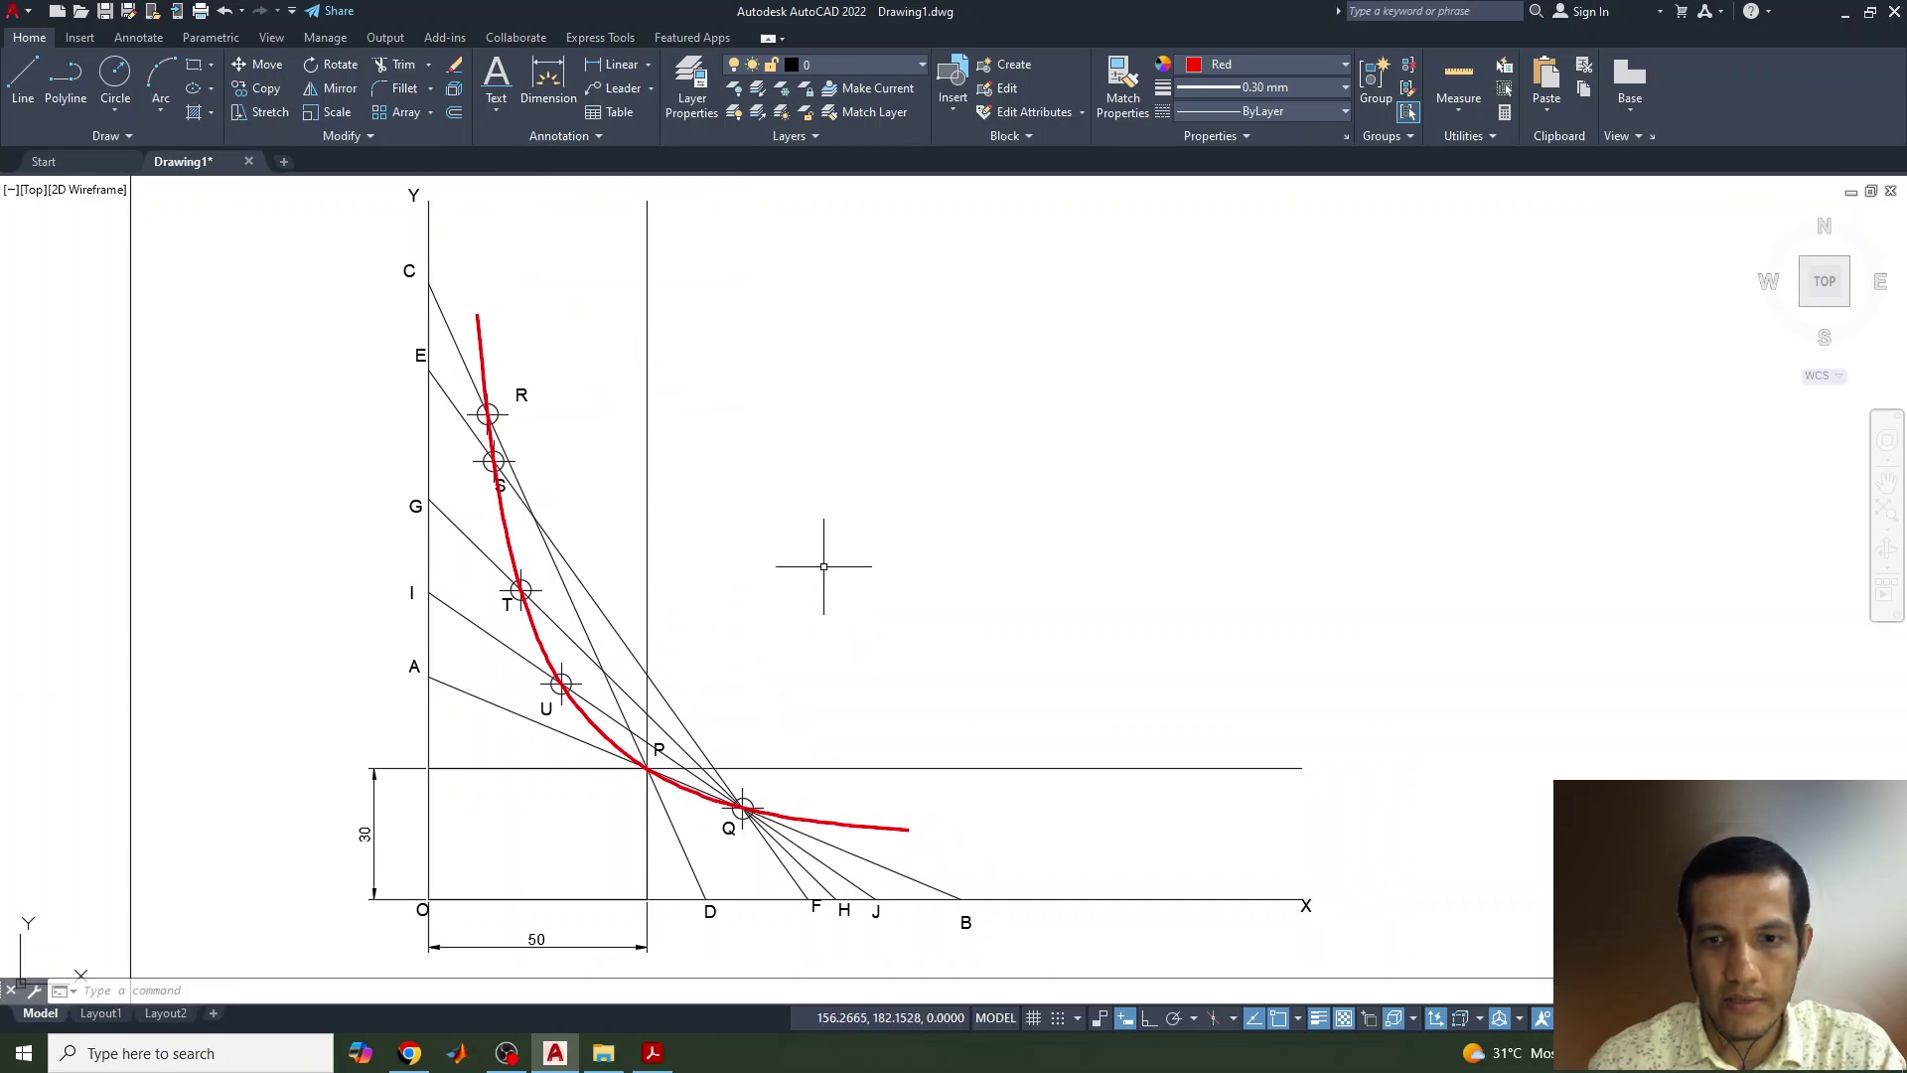